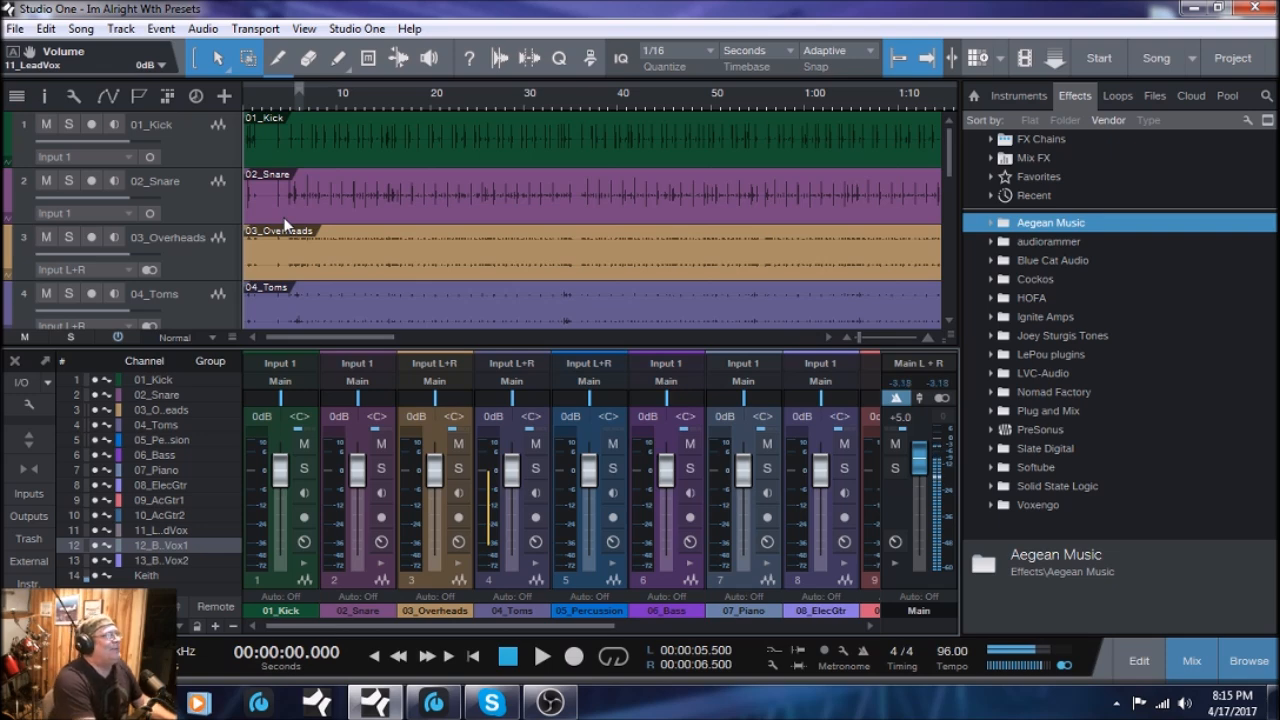
# - Look through all the tracks in the enlarged arrangement and all the channels in the mixer console
pyautogui.press('F3')
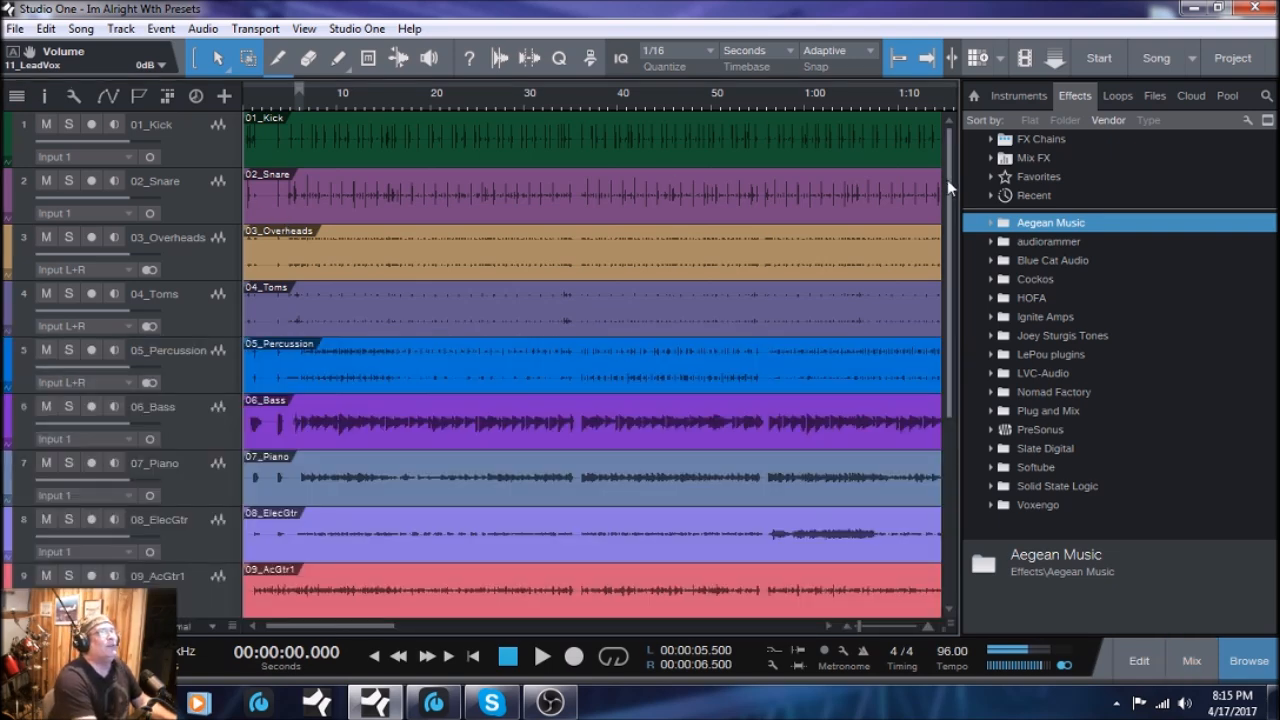
pyautogui.scroll(-6, 948, 156)
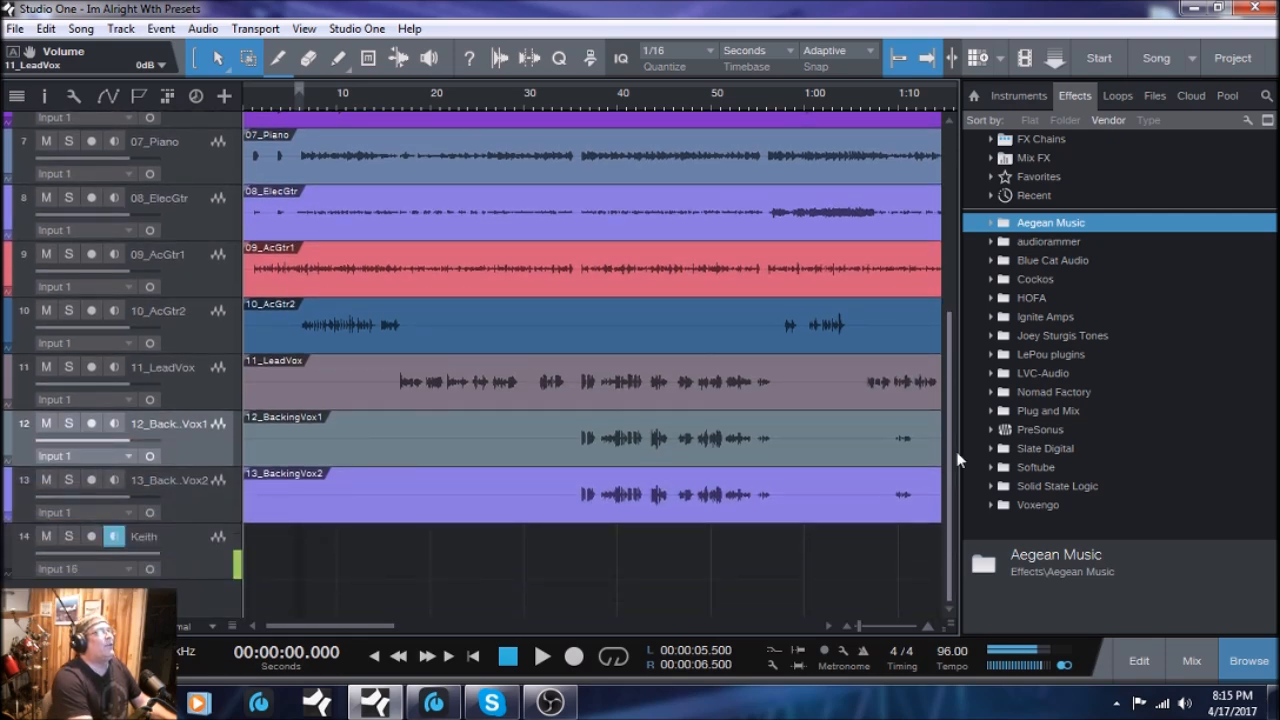
pyautogui.moveTo(958, 398); pyautogui.dragTo(944, 422)
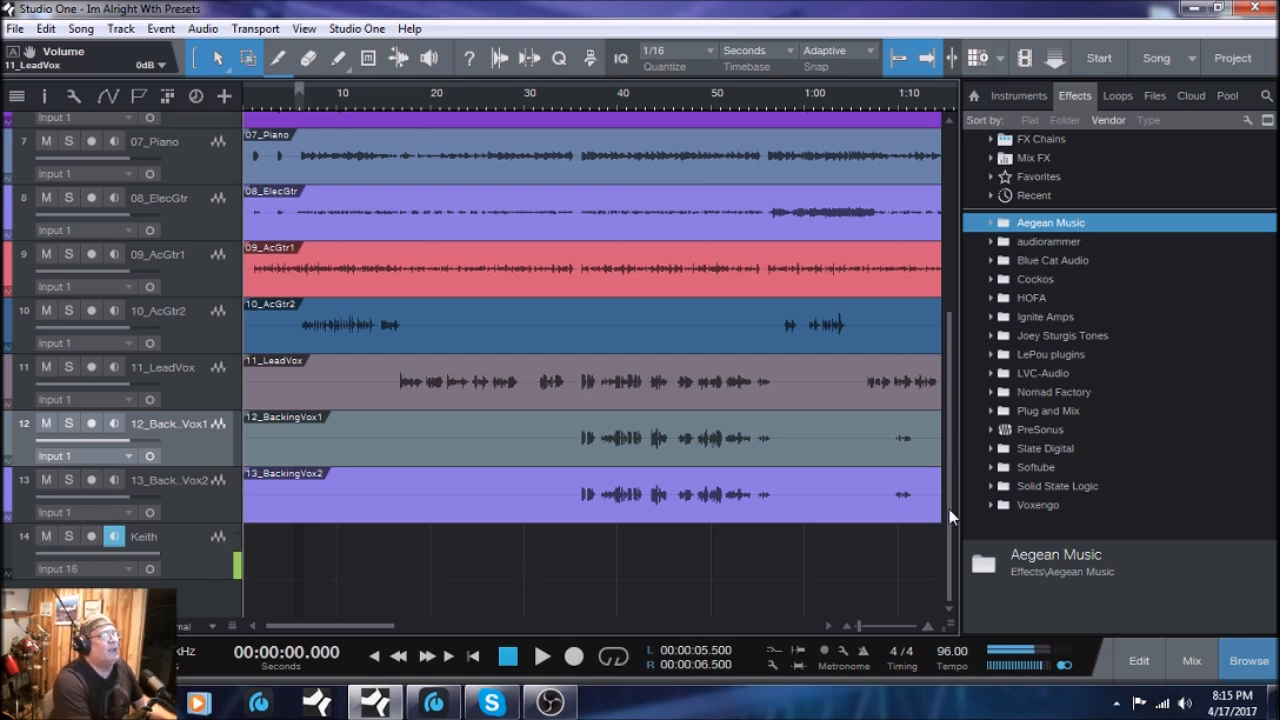
pyautogui.moveTo(950, 518); pyautogui.dragTo(952, 222)
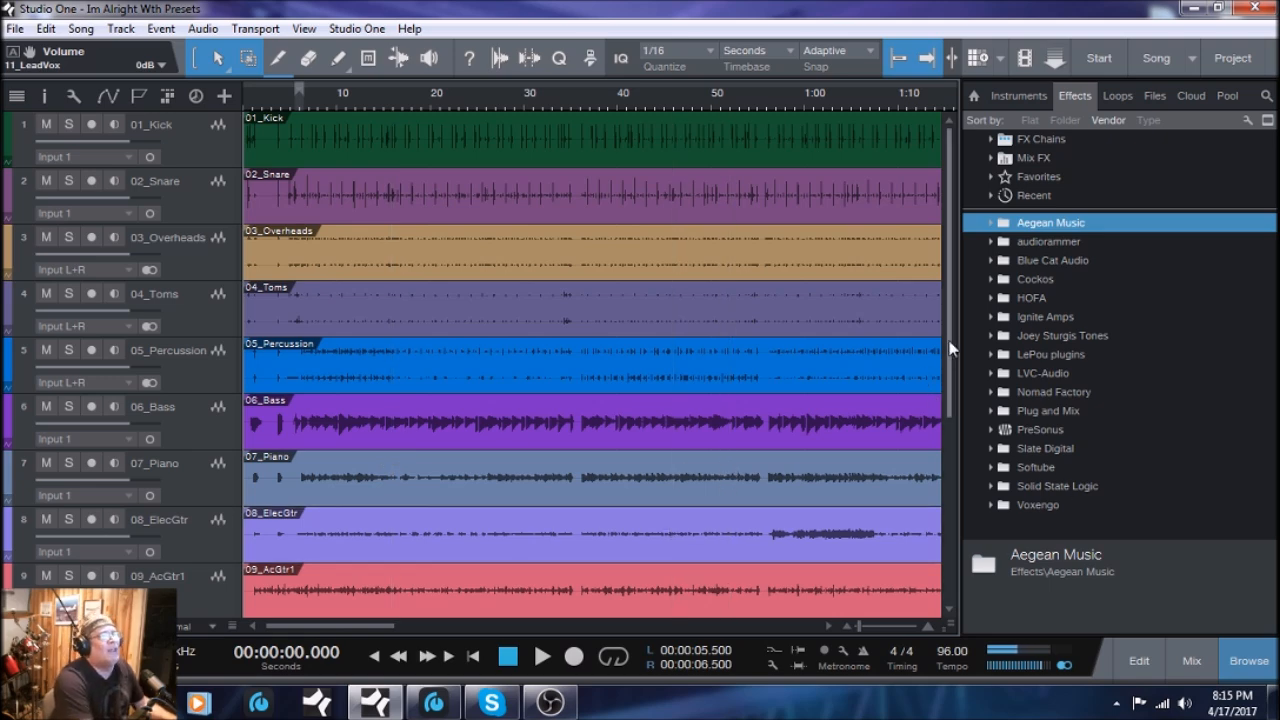
pyautogui.moveTo(952, 333); pyautogui.dragTo(958, 540)
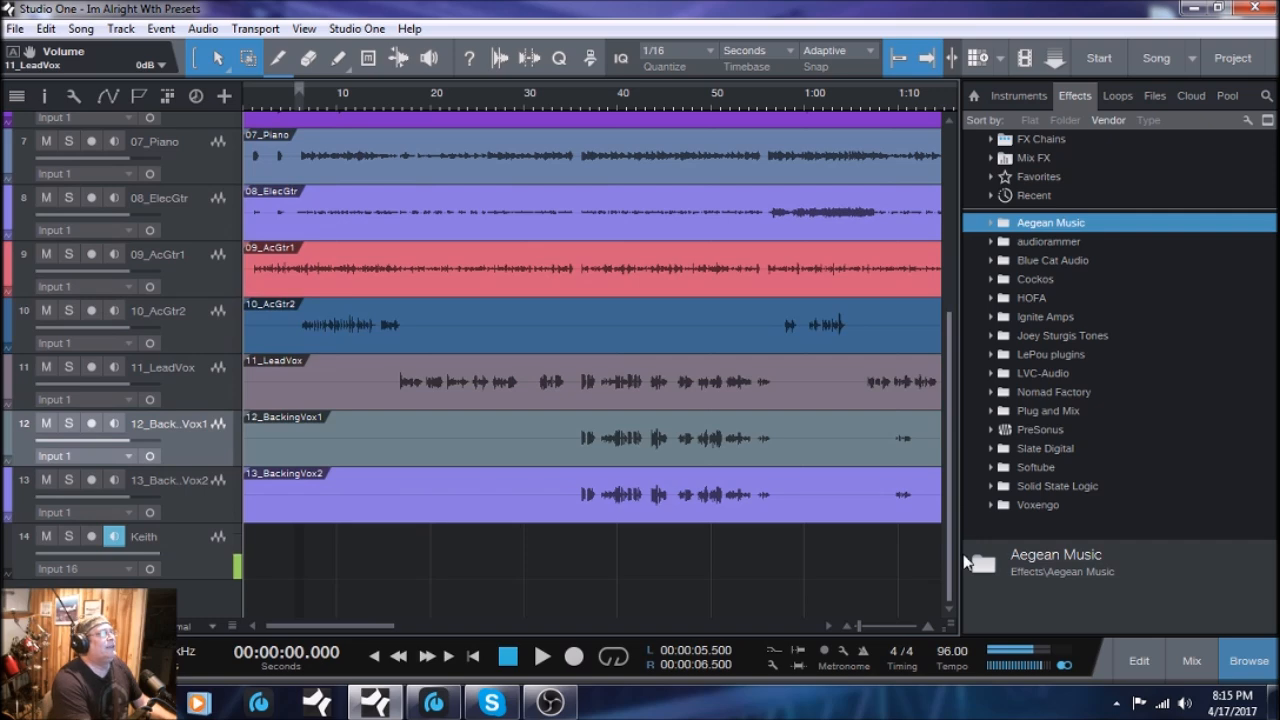
pyautogui.press('F3')
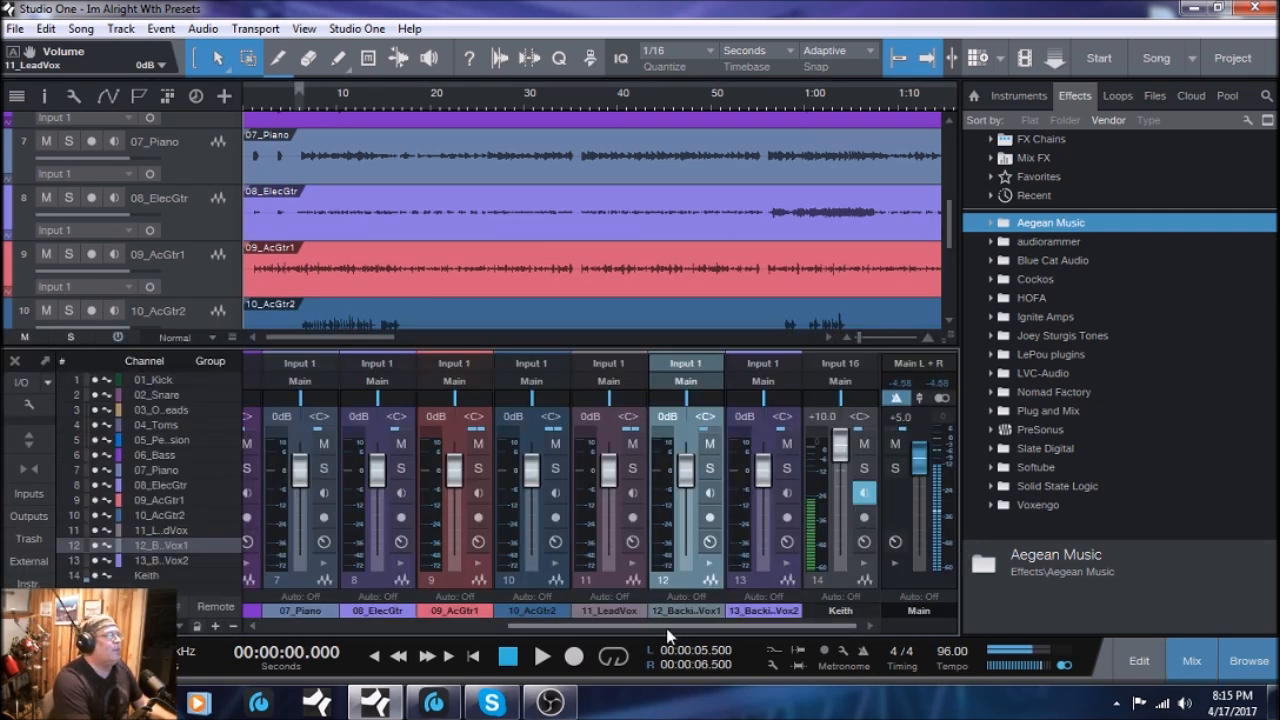
pyautogui.hscroll(-1, 664, 630)
pyautogui.moveTo(664, 630); pyautogui.dragTo(325, 625)
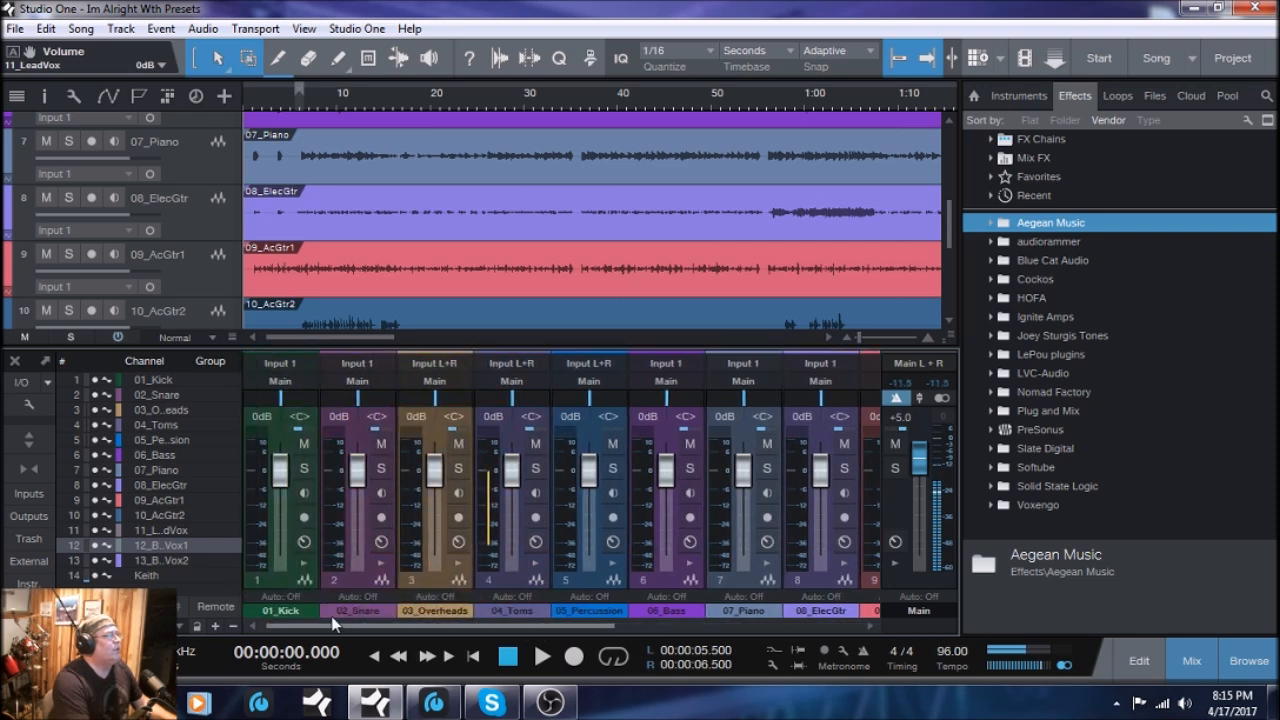
pyautogui.moveTo(414, 628); pyautogui.dragTo(320, 611)
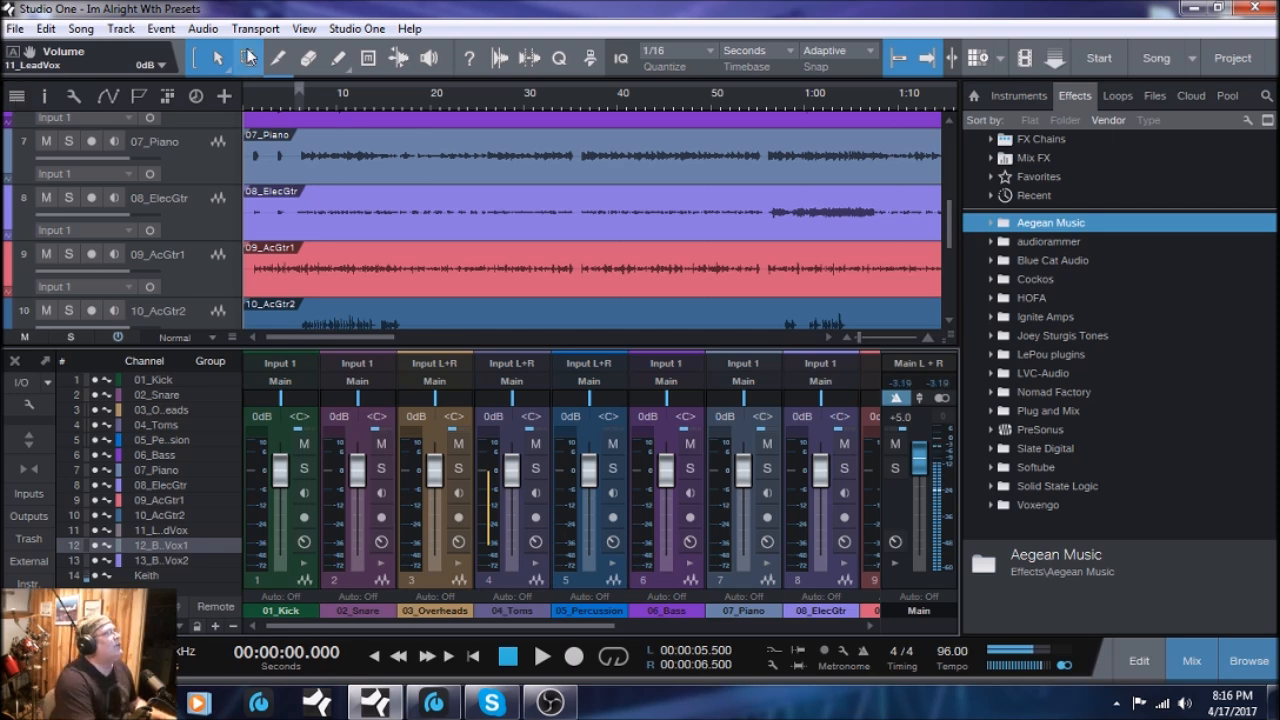
# - Show the marker track and move the song's End marker back to the end of the audio, at about 3:00
pyautogui.click(143, 97)
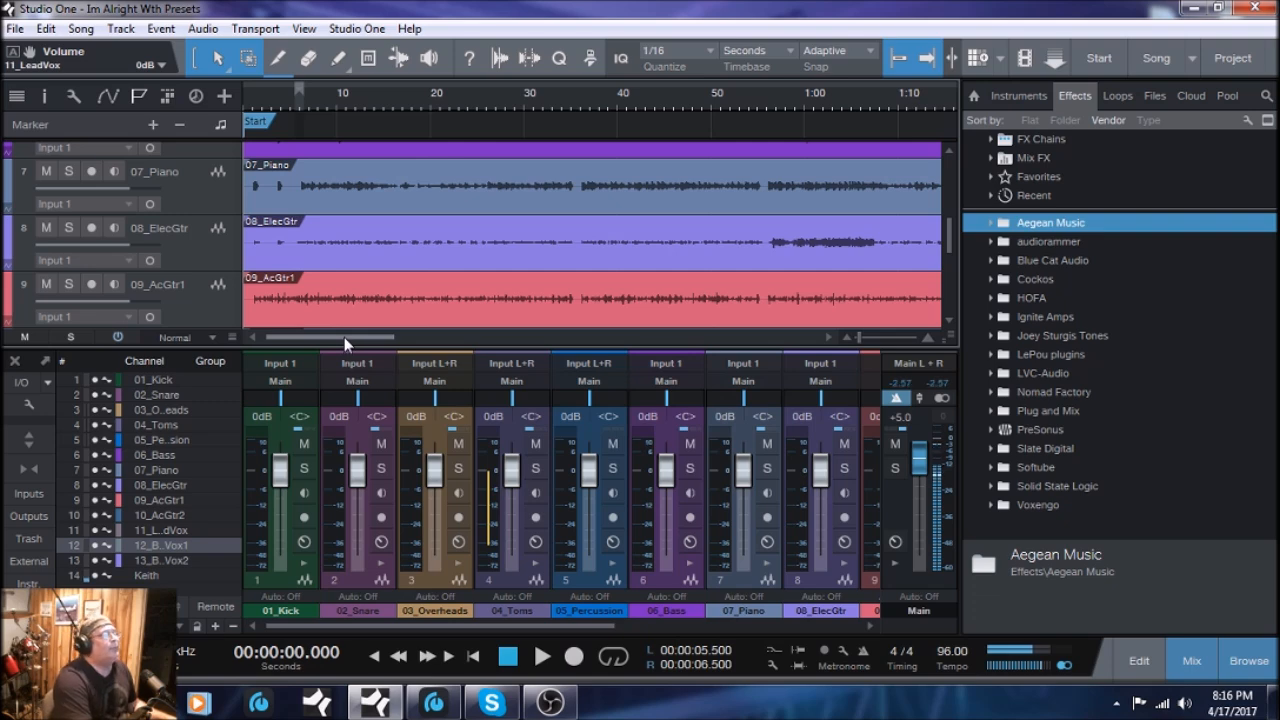
pyautogui.moveTo(314, 335); pyautogui.dragTo(549, 338)
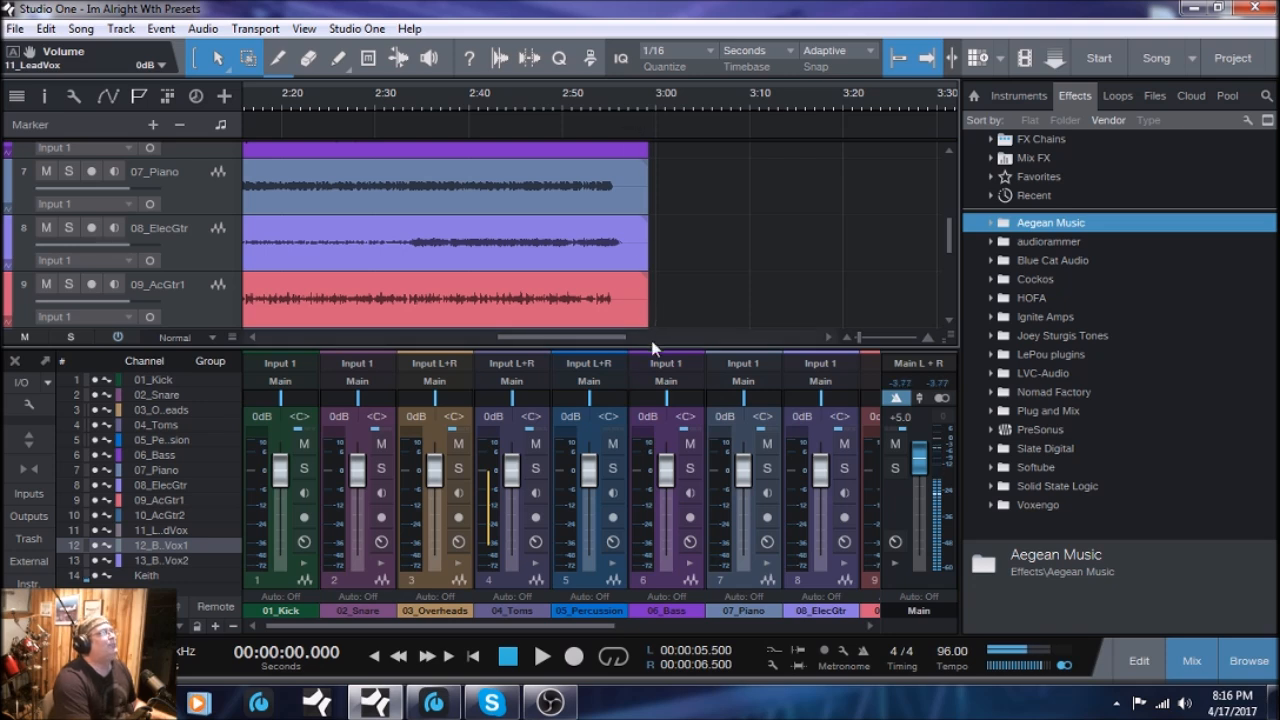
pyautogui.moveTo(582, 345); pyautogui.dragTo(797, 328)
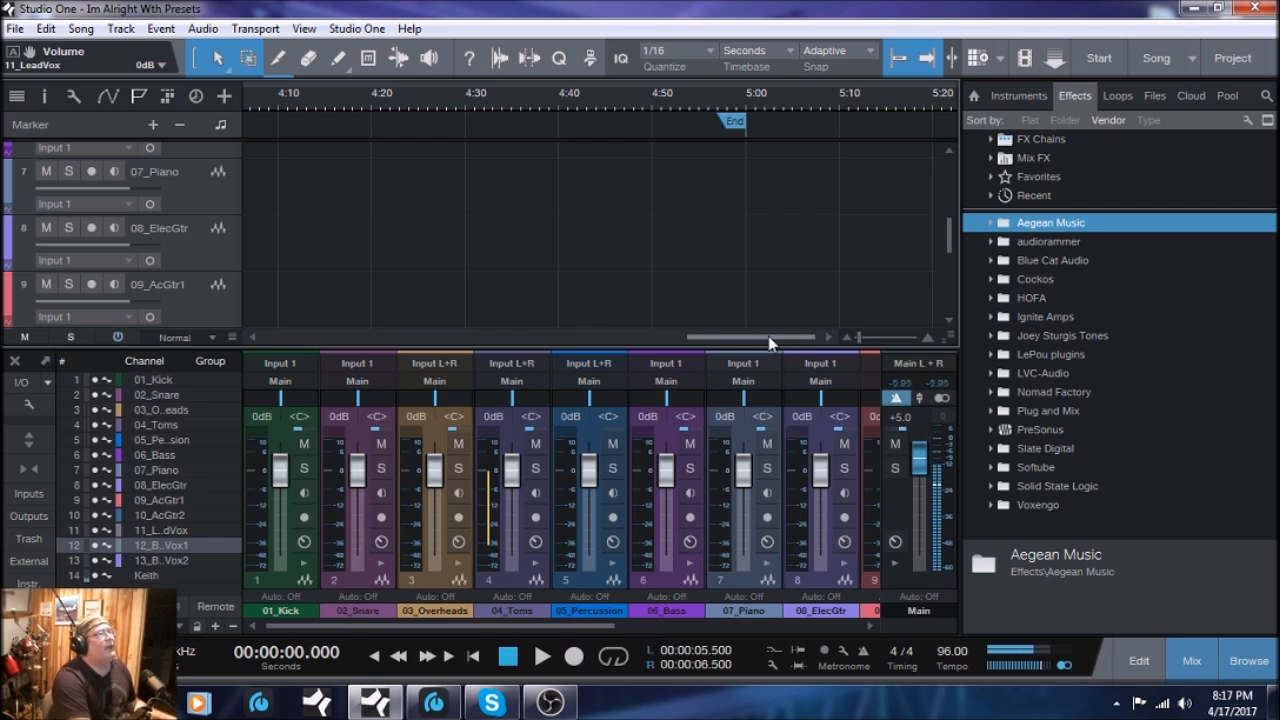
pyautogui.moveTo(770, 343); pyautogui.dragTo(568, 348)
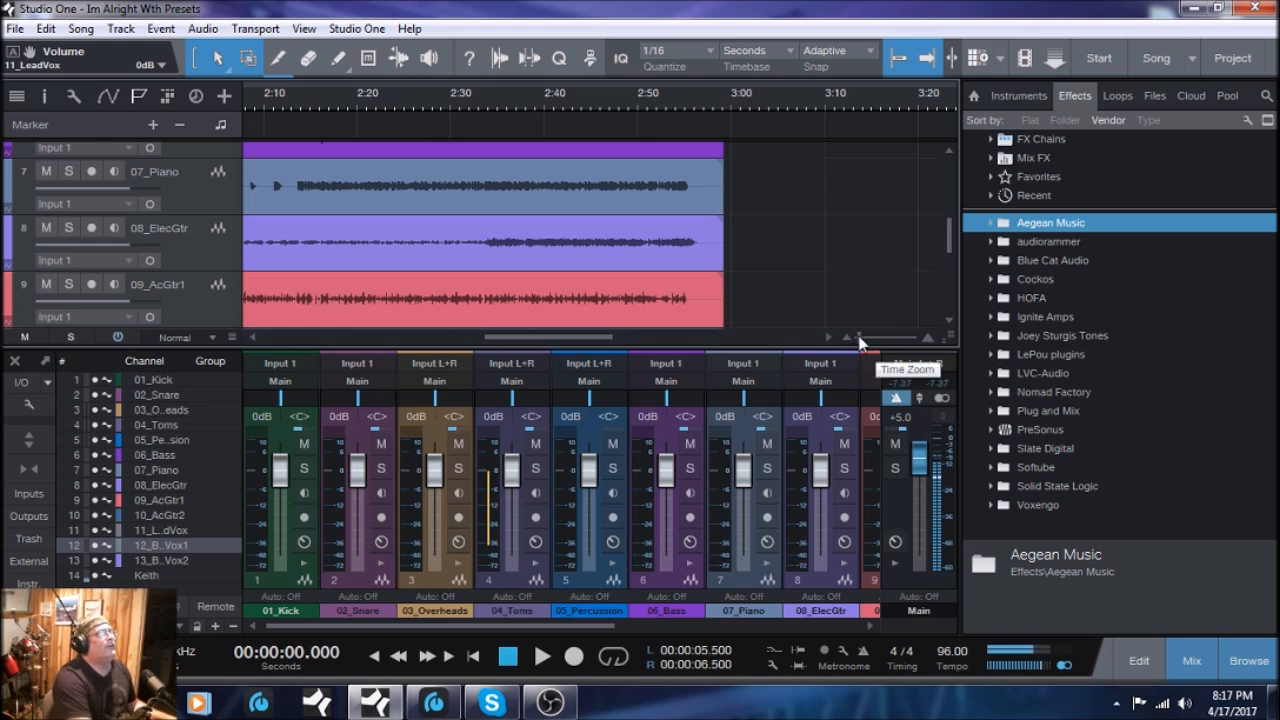
pyautogui.click(677, 98)
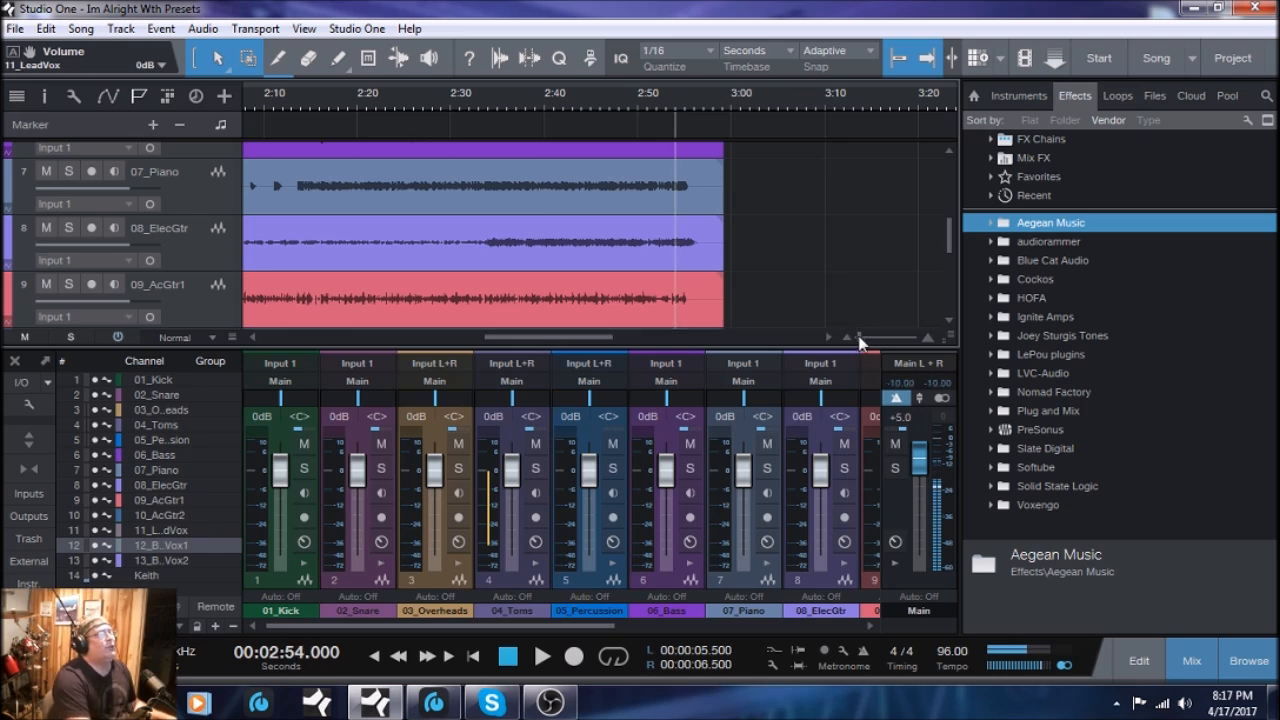
pyautogui.moveTo(857, 340)
pyautogui.mouseDown()
pyautogui.moveTo(868, 342)
pyautogui.moveTo(845, 342)
pyautogui.moveTo(890, 340)
pyautogui.moveTo(847, 342)
pyautogui.mouseUp()
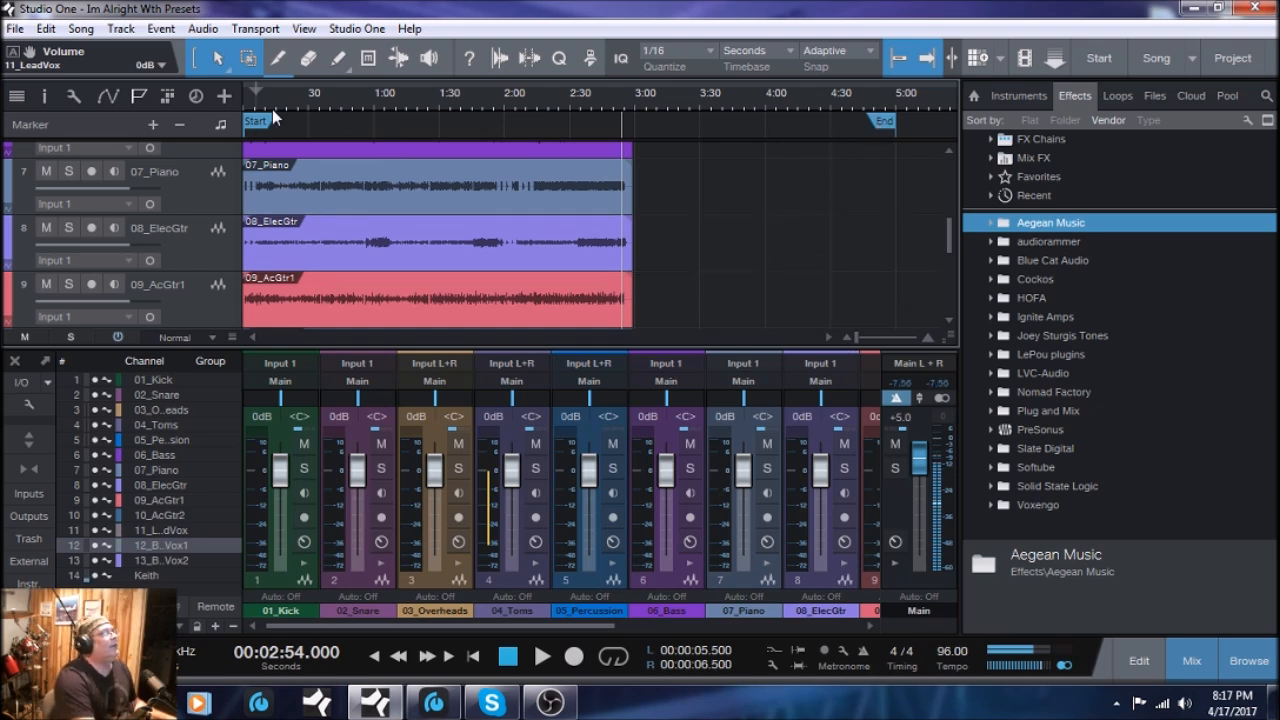
pyautogui.moveTo(886, 123); pyautogui.dragTo(621, 131)
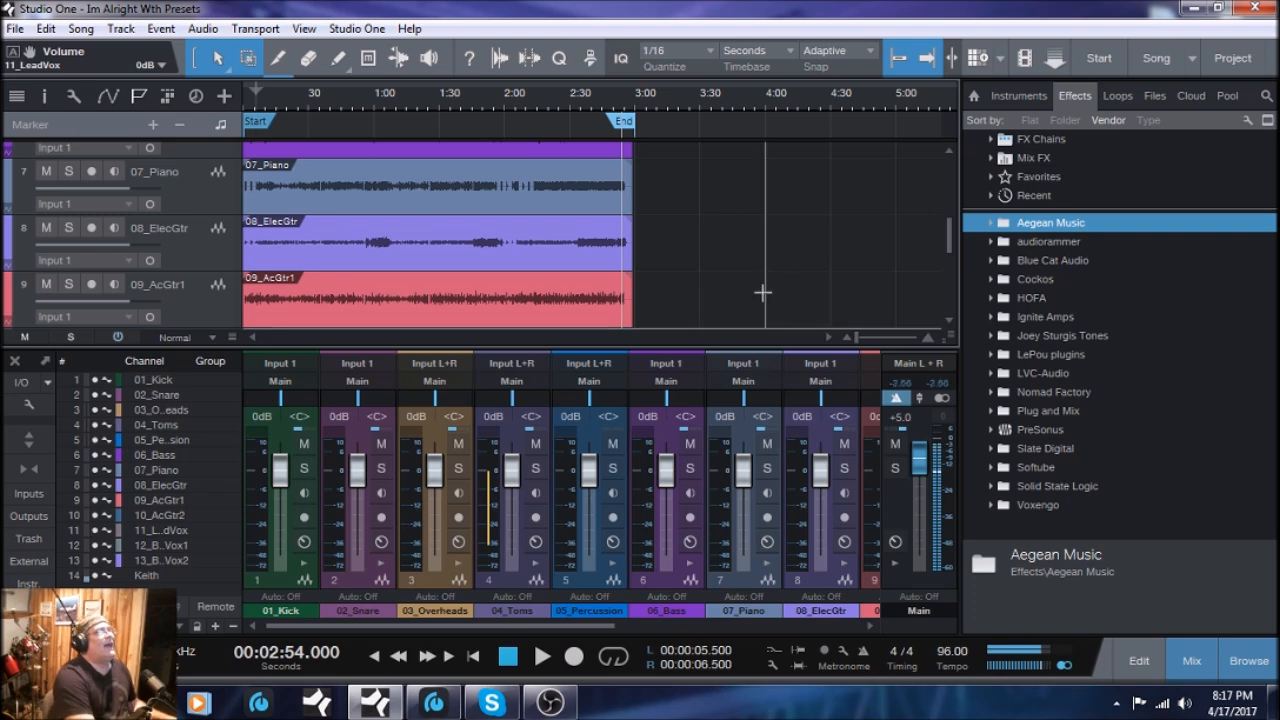
# - Place the playhead at 2:20 and fit the timeline to its contents
pyautogui.click(554, 98)
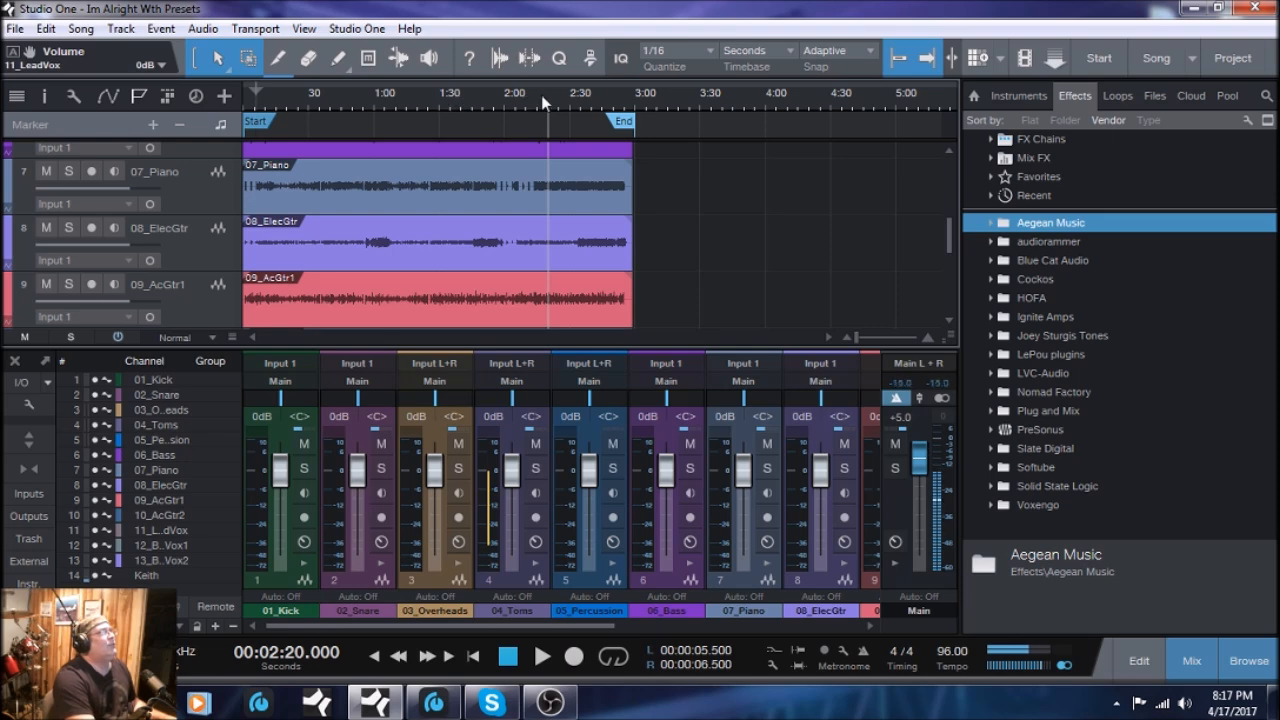
pyautogui.scroll(10, 542, 100)
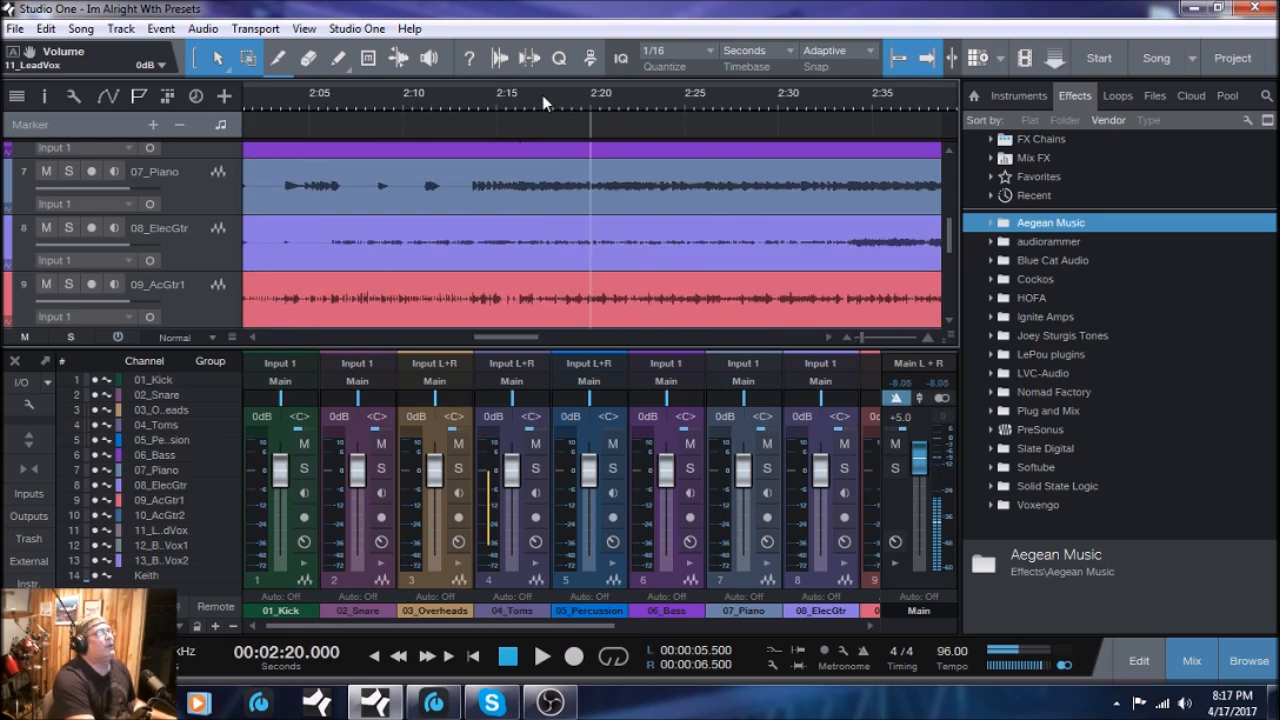
pyautogui.scroll(-10, 542, 95)
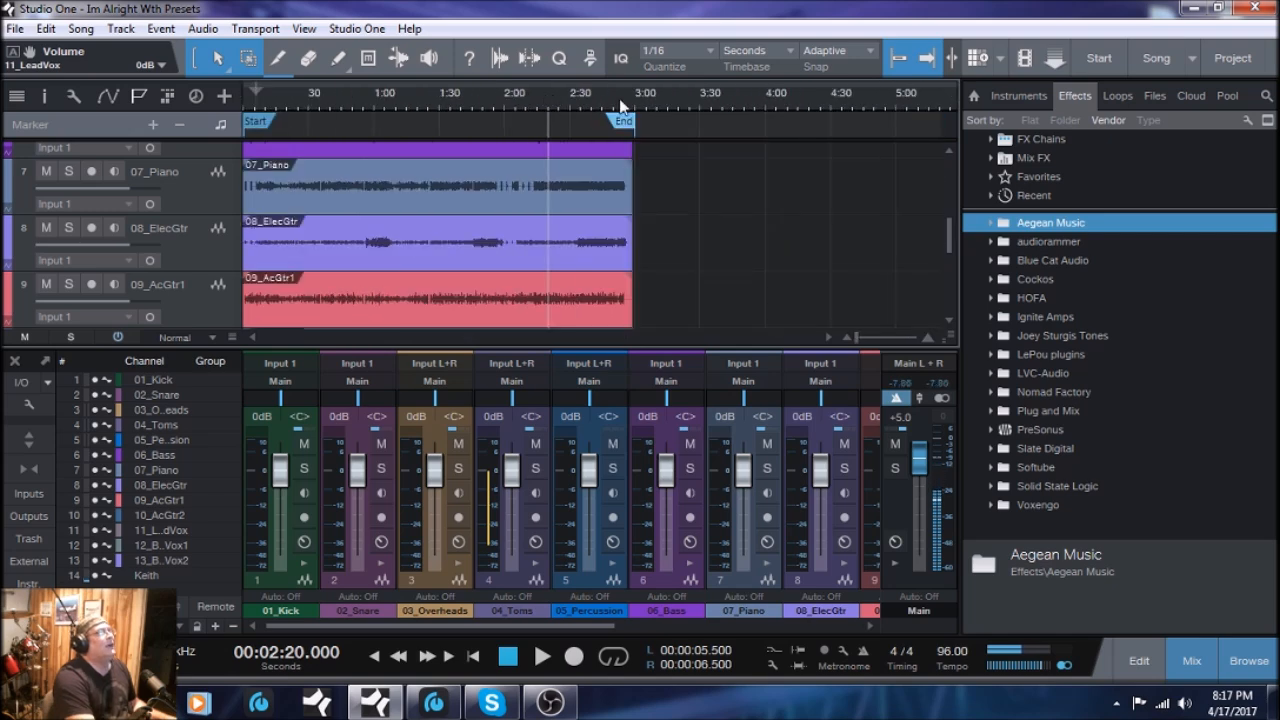
pyautogui.rightClick(528, 98)
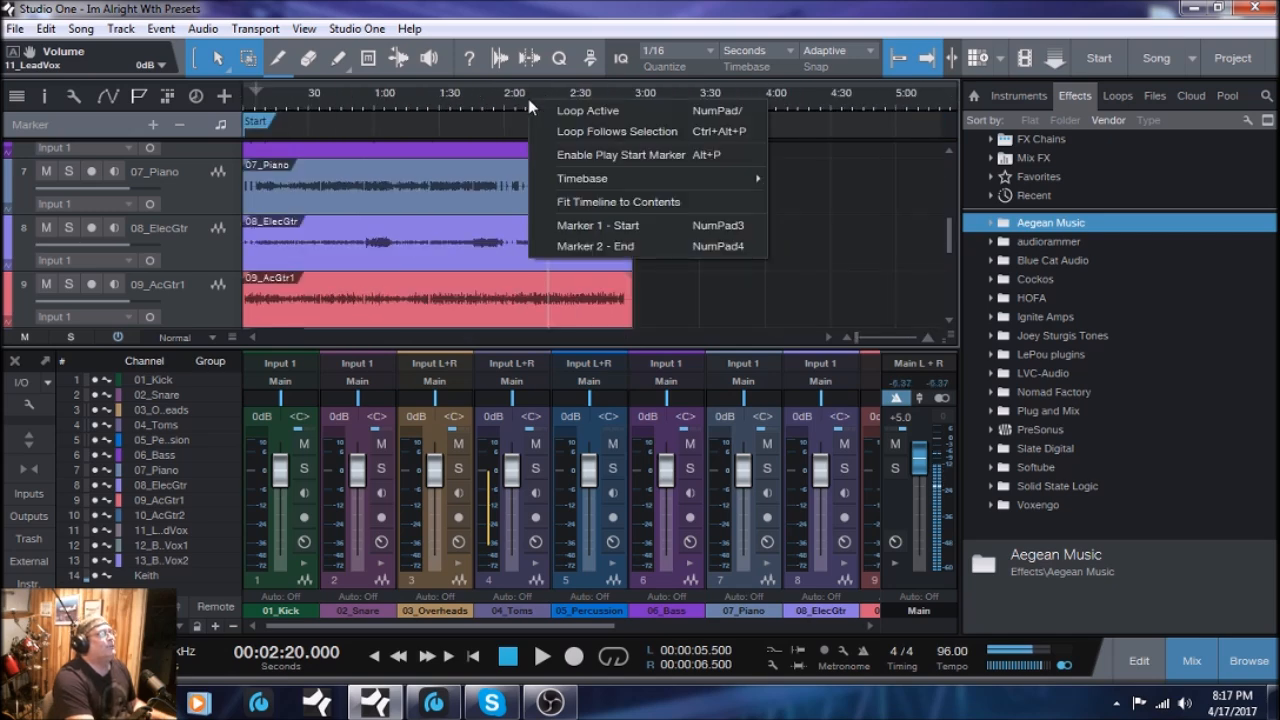
pyautogui.click(618, 204)
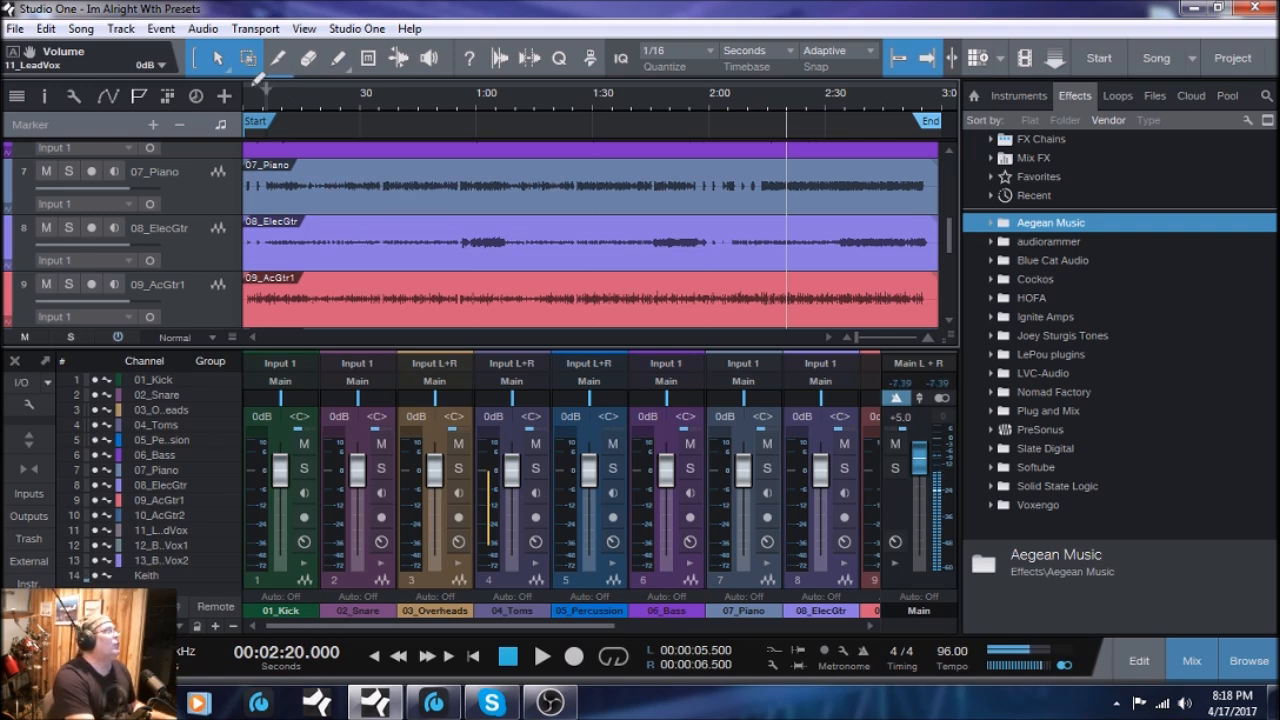
# - Set the loop range from the song start to 3:00, return the playhead to the start and activate looping
pyautogui.moveTo(252, 80); pyautogui.dragTo(946, 72)
pyautogui.press('Home')
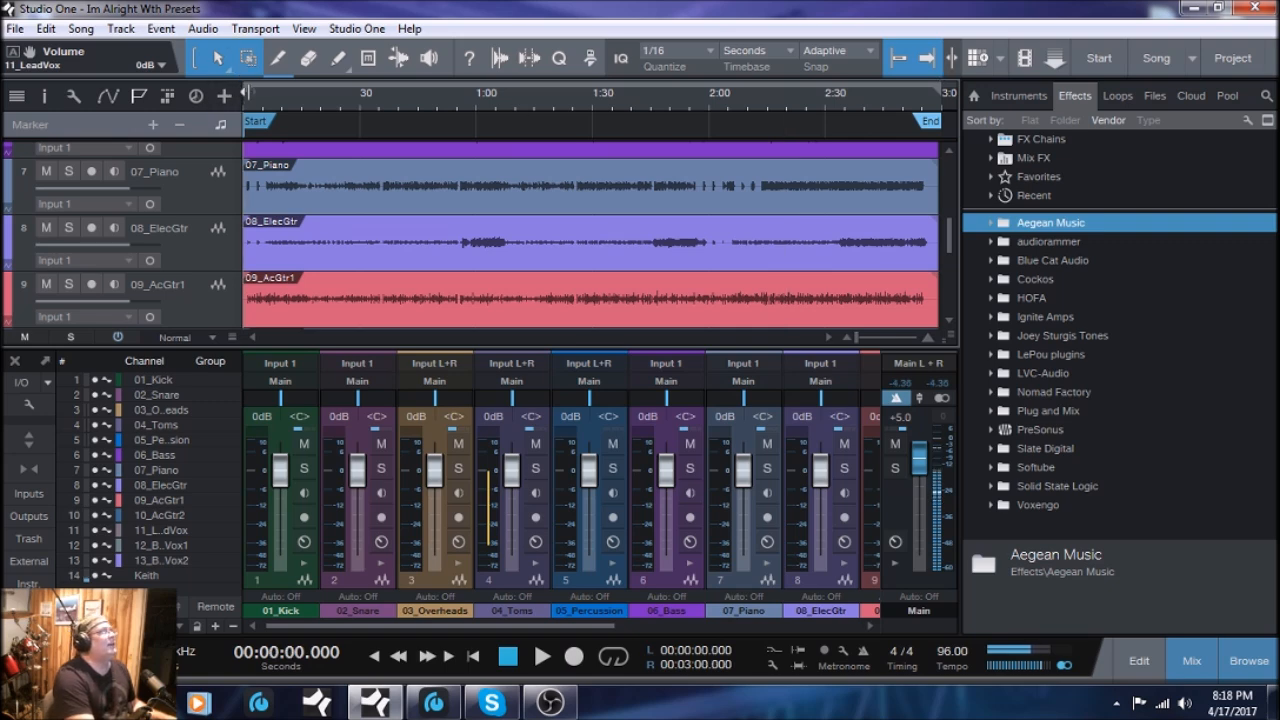
pyautogui.click(621, 663)
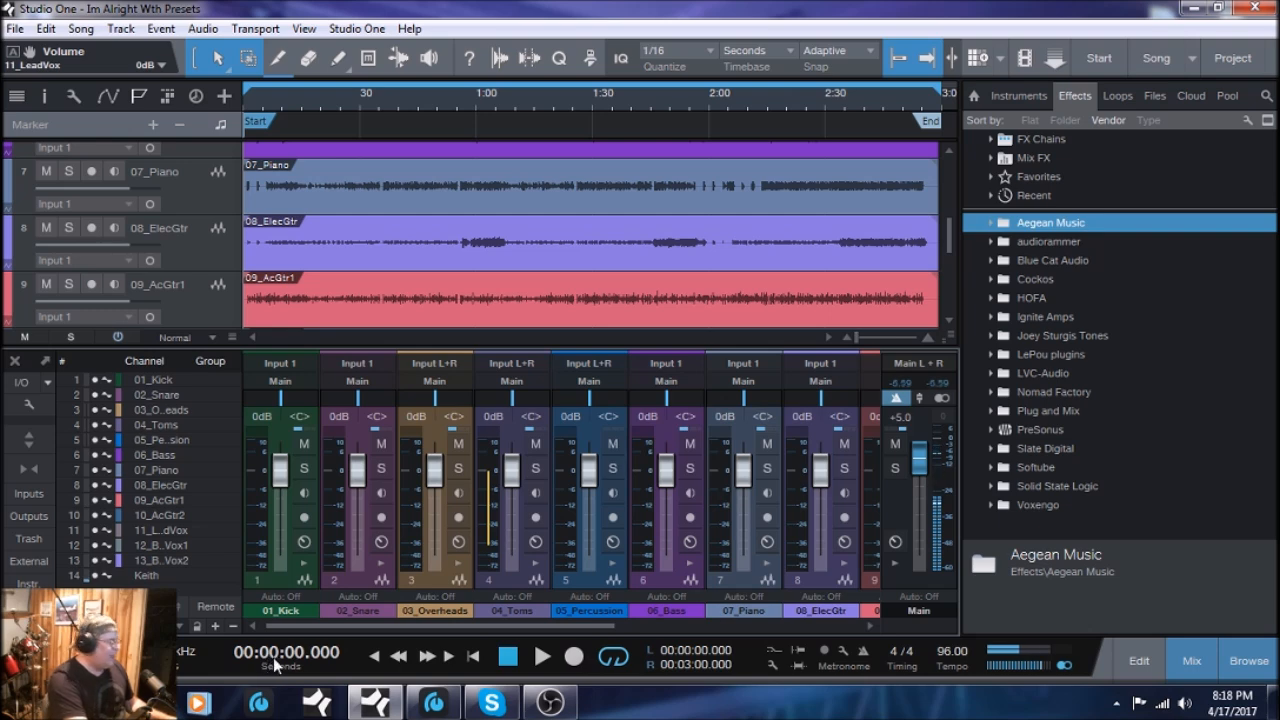
# - Select channels 01_Kick through 05_Percussion together and assign them all the kick's dark green colour
pyautogui.click(284, 588)
pyautogui.moveTo(427, 625); pyautogui.dragTo(711, 625)
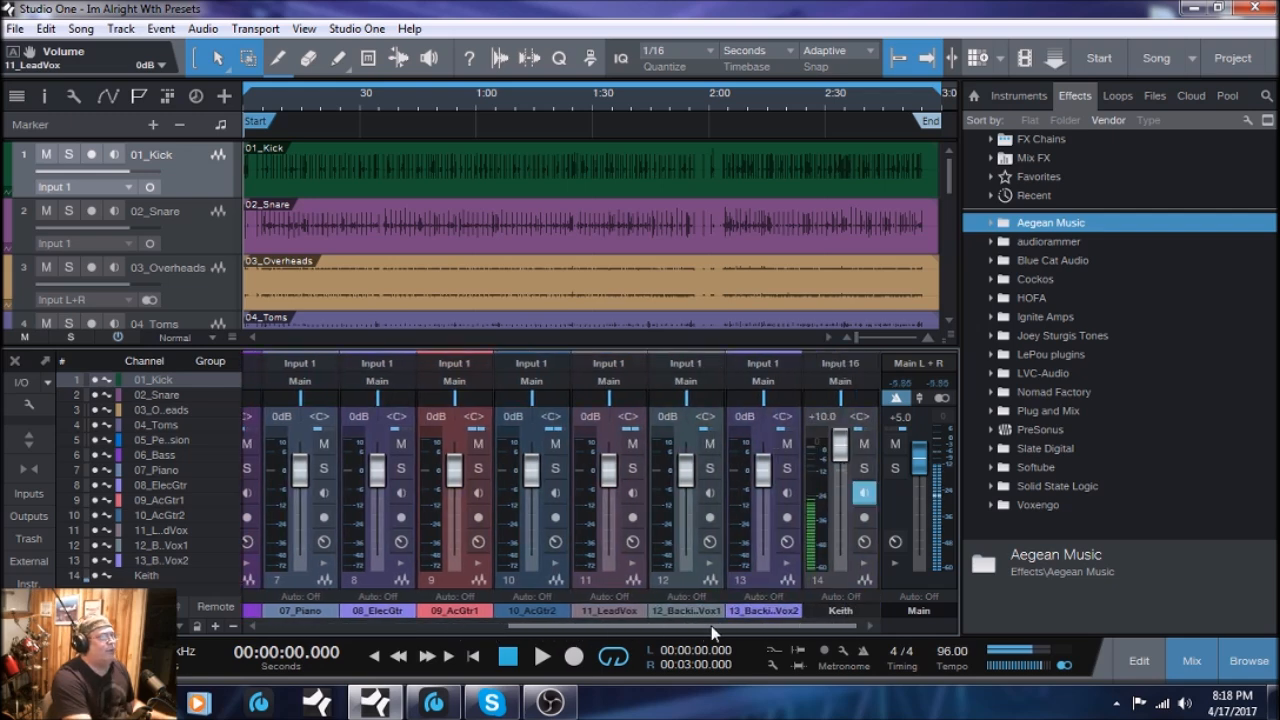
pyautogui.moveTo(711, 625); pyautogui.dragTo(400, 620)
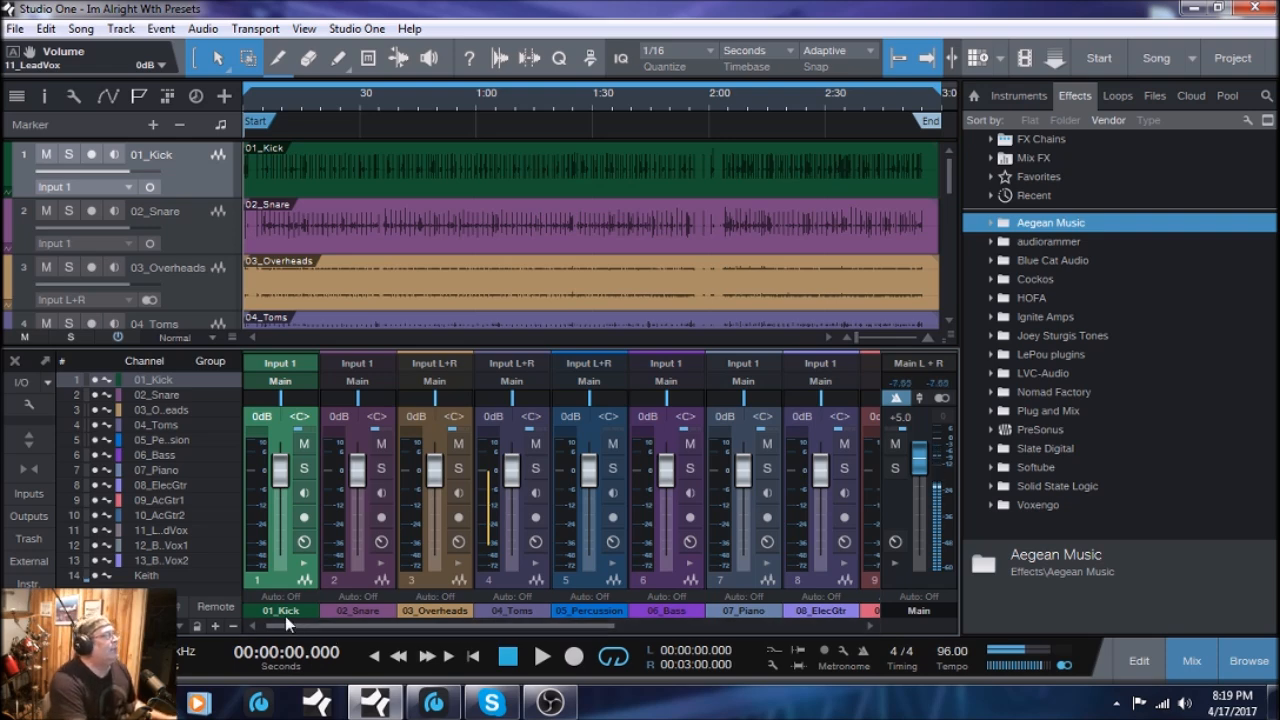
pyautogui.moveTo(467, 630); pyautogui.dragTo(432, 630)
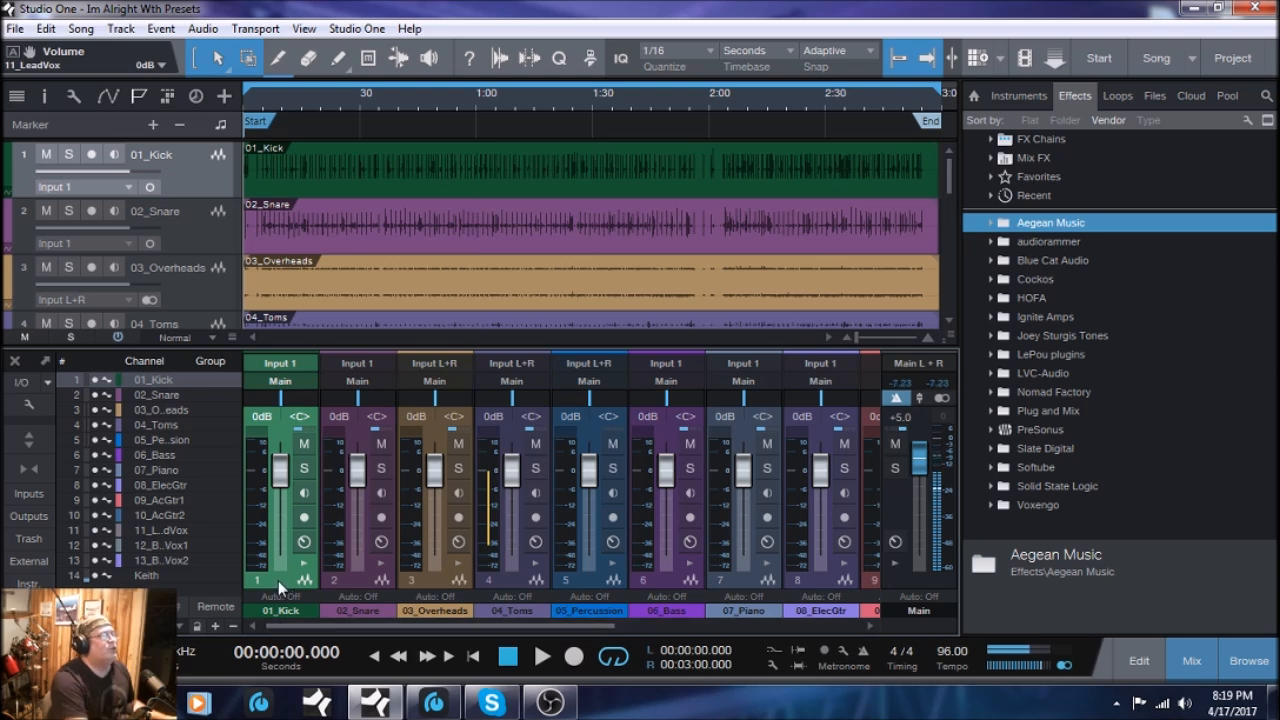
pyautogui.keyDown('shift'); pyautogui.click(596, 582); pyautogui.keyUp('shift')
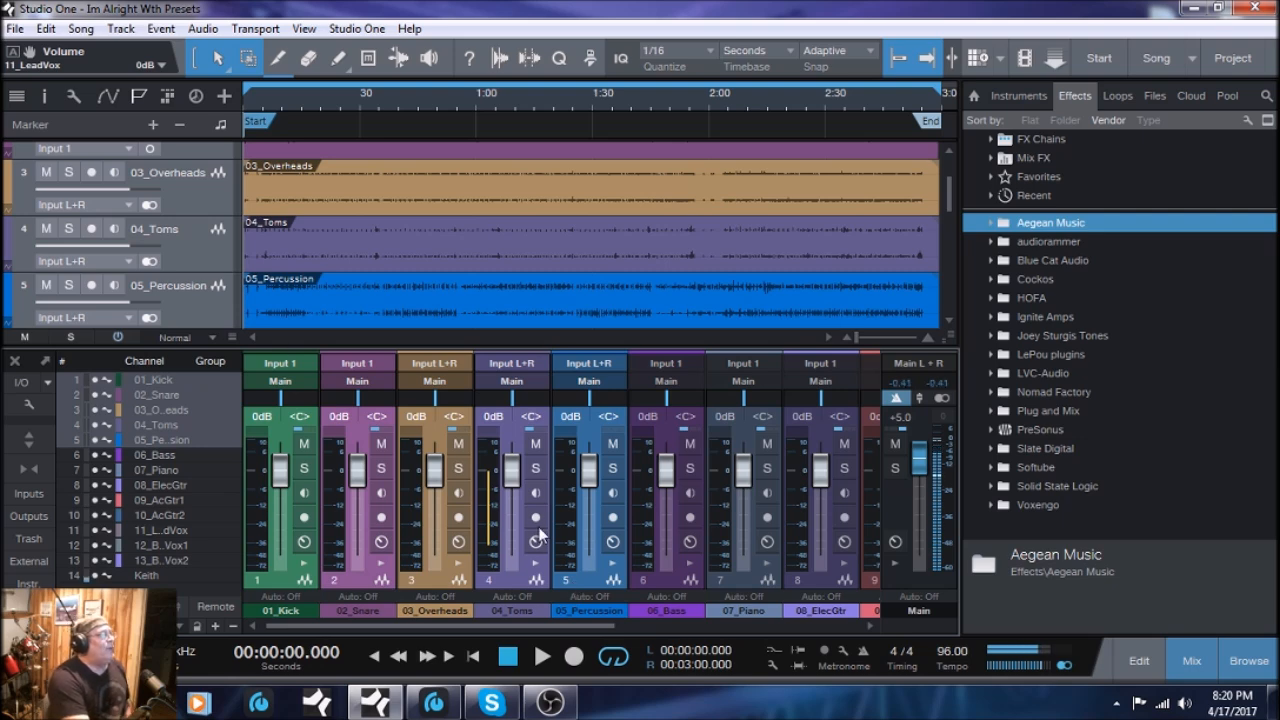
pyautogui.click(310, 618)
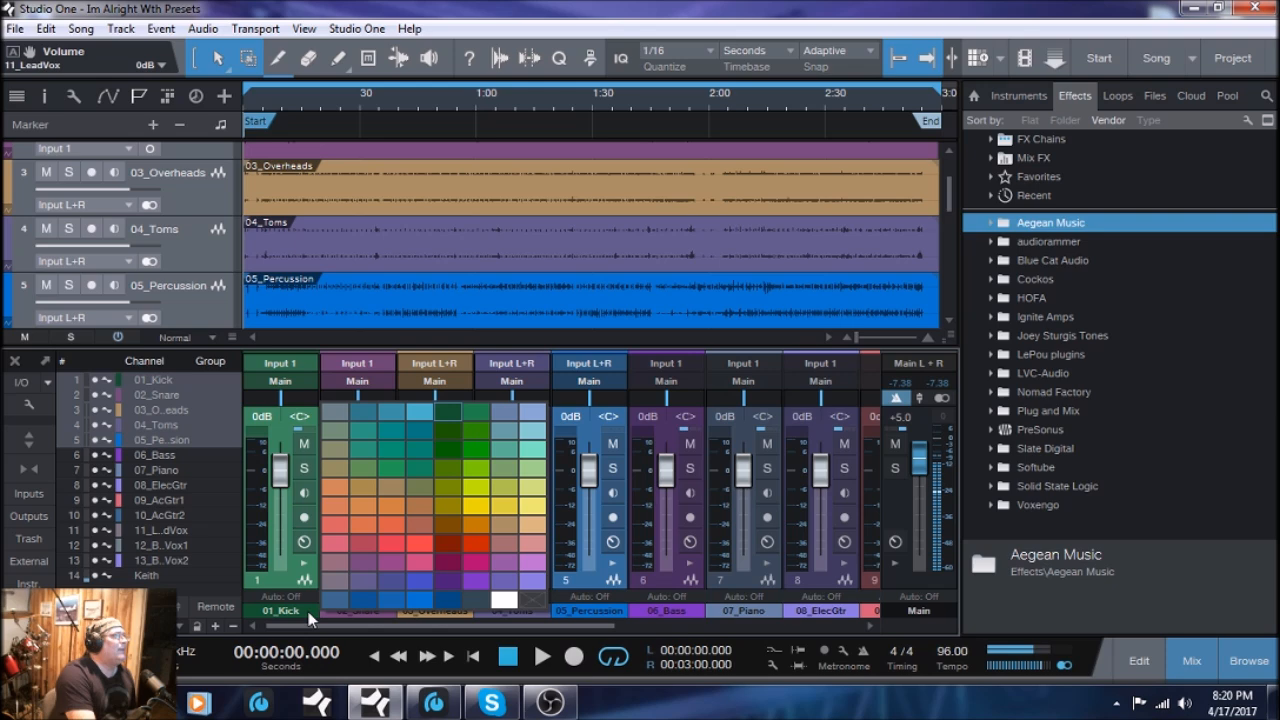
pyautogui.click(451, 411)
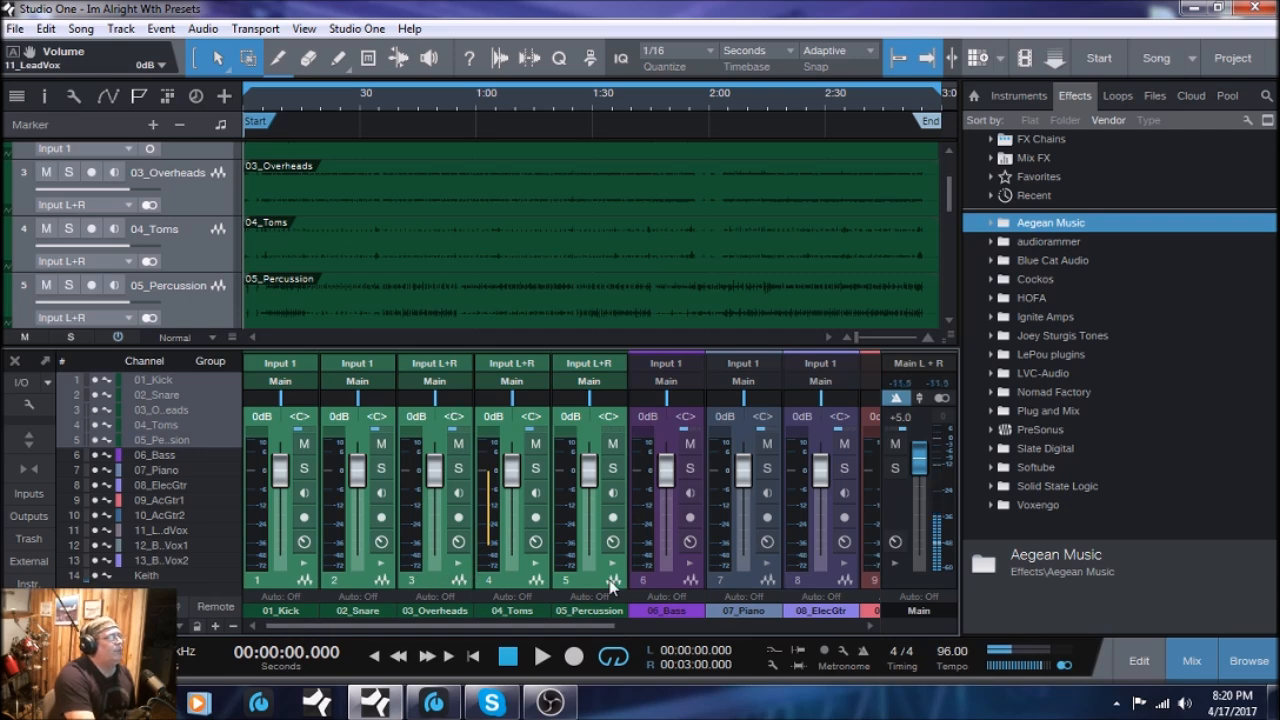
# - Select channels 08_ElecGtr through 10_AcGtr2 together and assign them all the same deep blue colour
pyautogui.moveTo(400, 630); pyautogui.dragTo(537, 632)
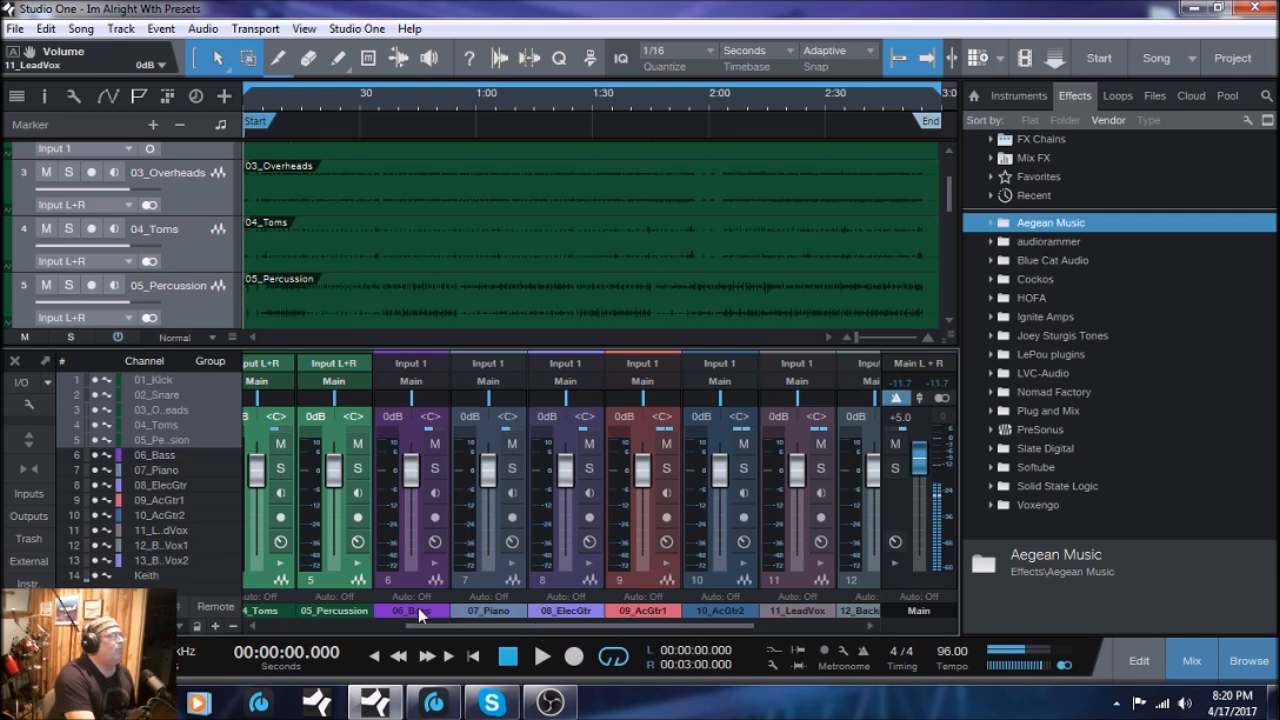
pyautogui.click(424, 579)
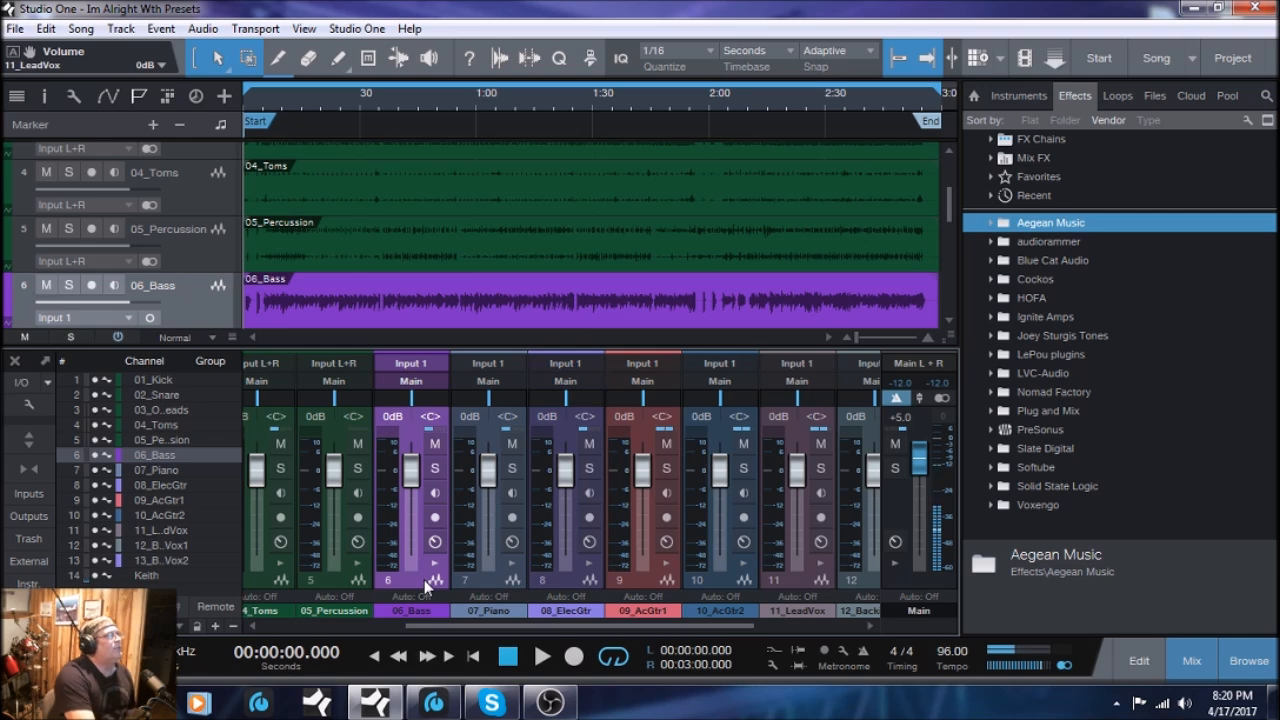
pyautogui.click(484, 586)
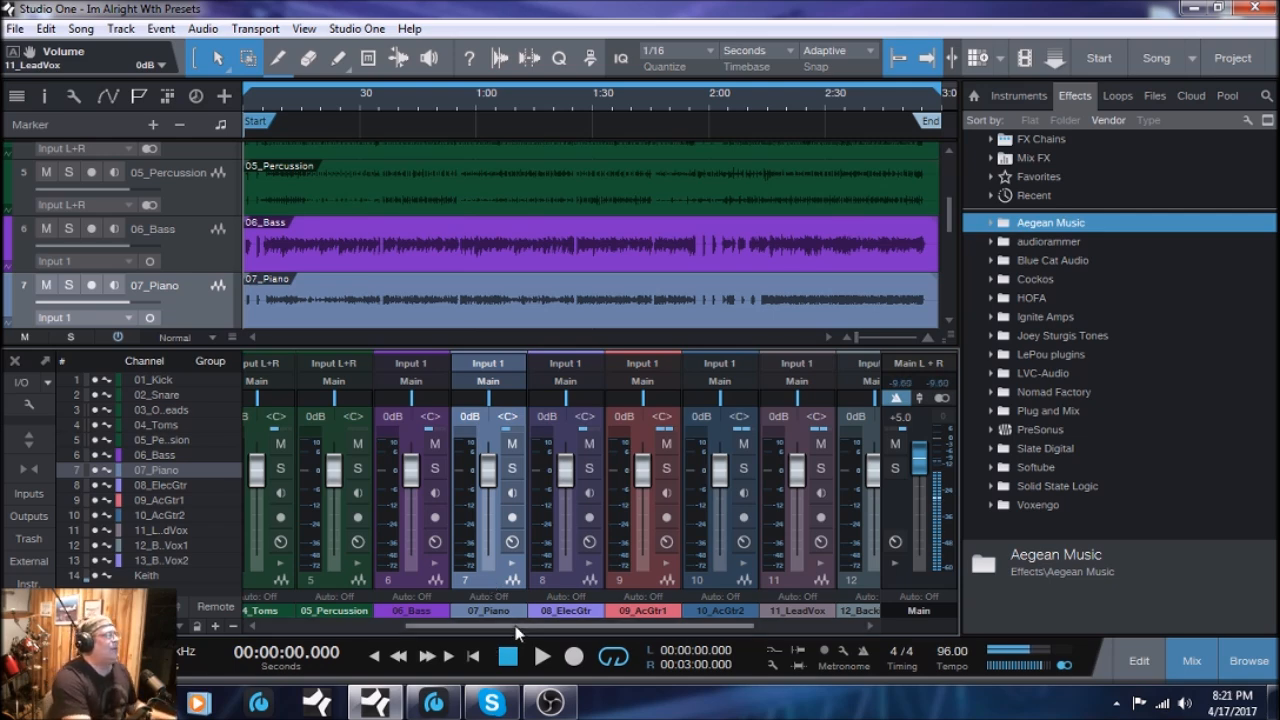
pyautogui.moveTo(516, 630); pyautogui.dragTo(570, 630)
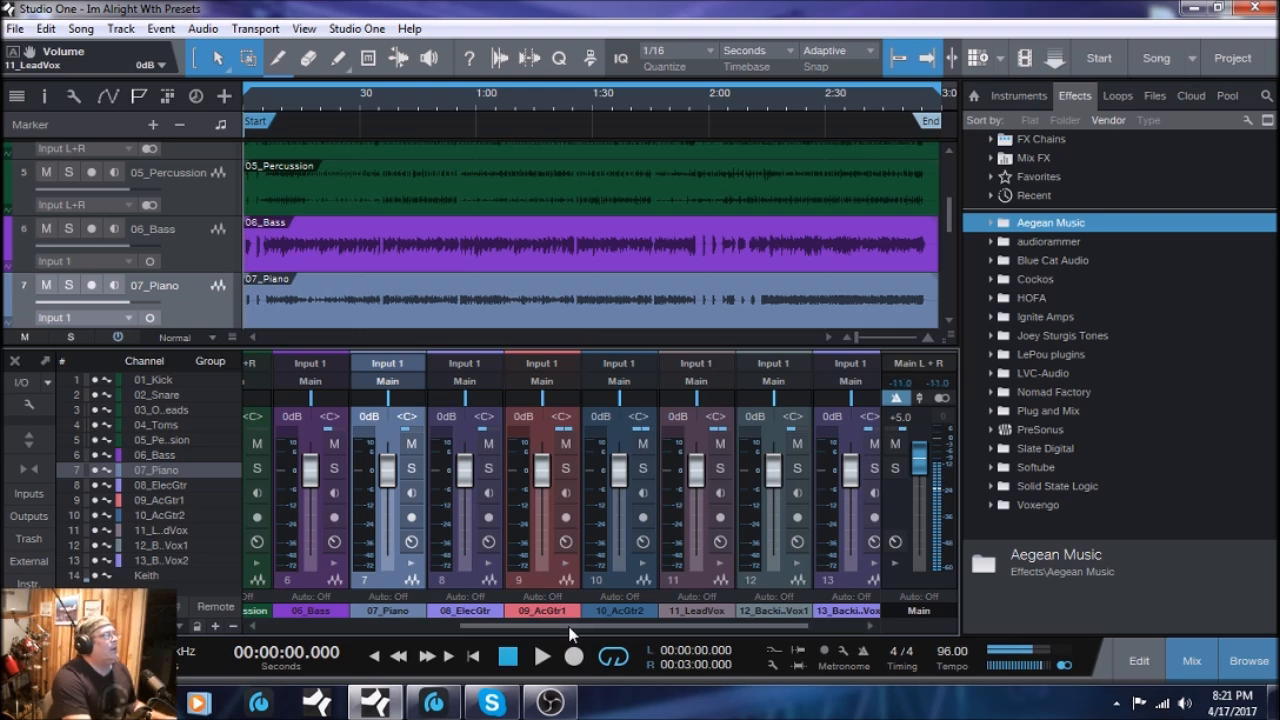
pyautogui.click(463, 583)
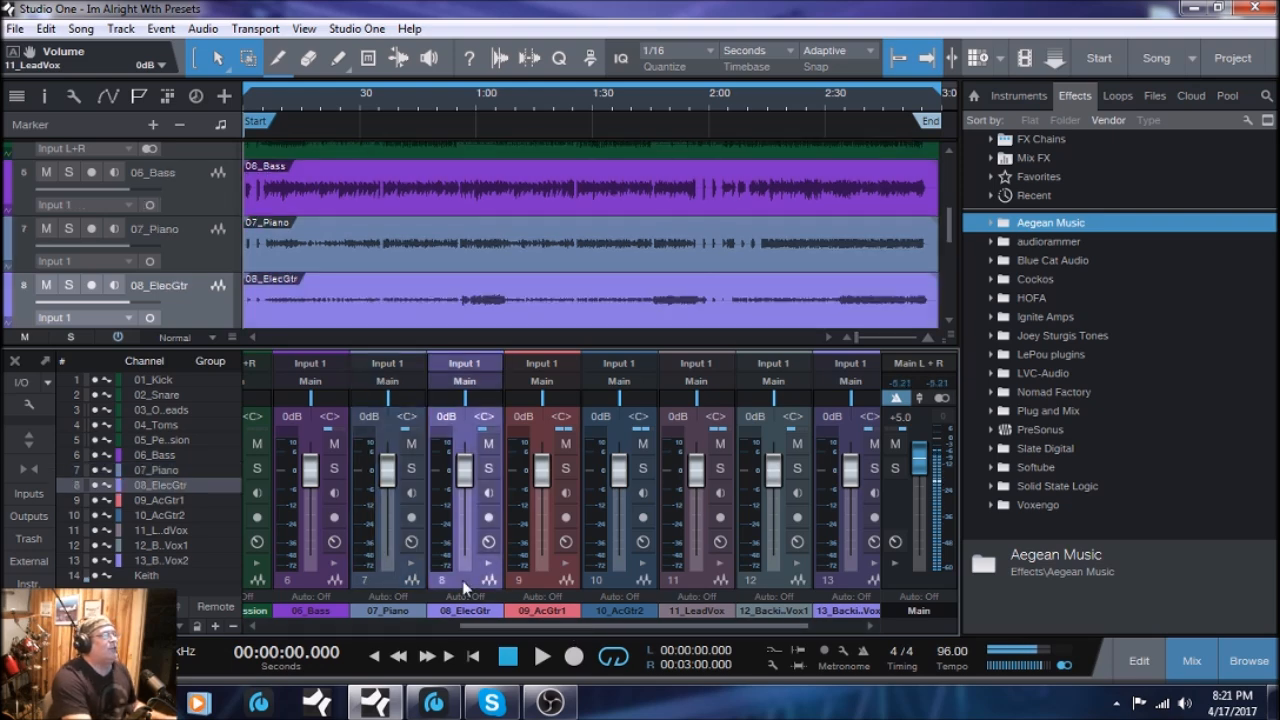
pyautogui.click(545, 585)
pyautogui.click(630, 579)
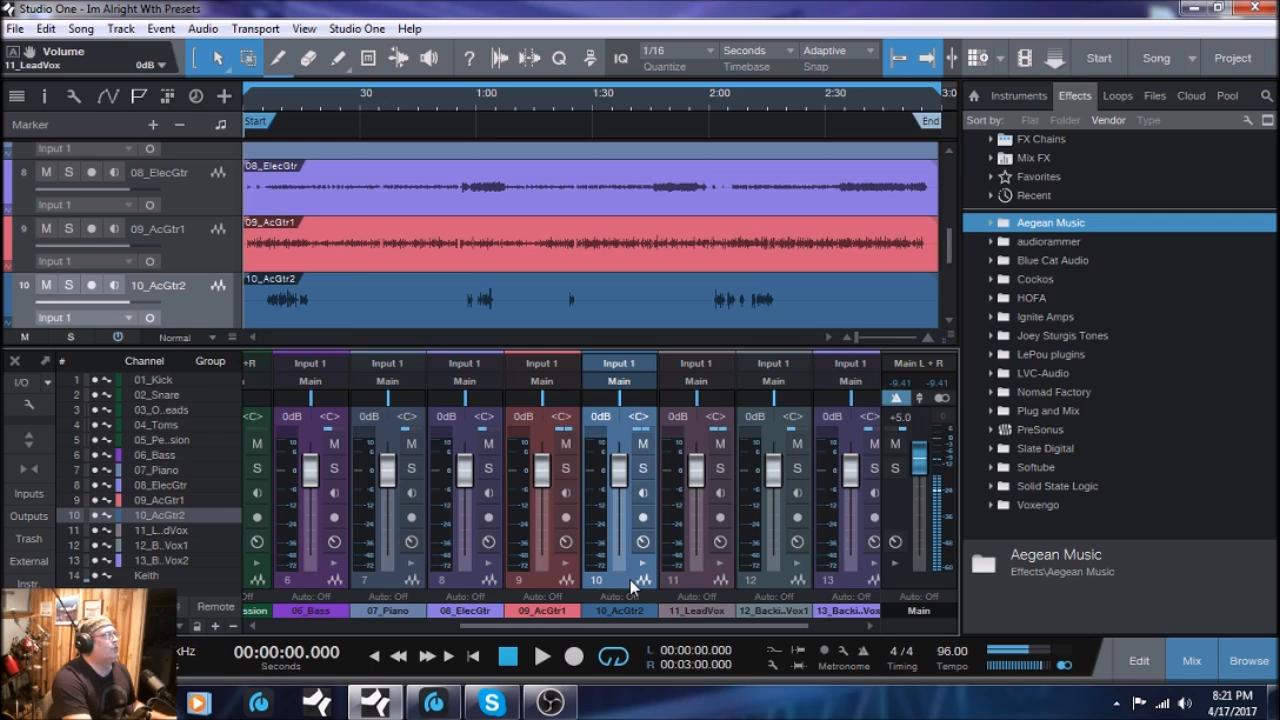
pyautogui.click(471, 580)
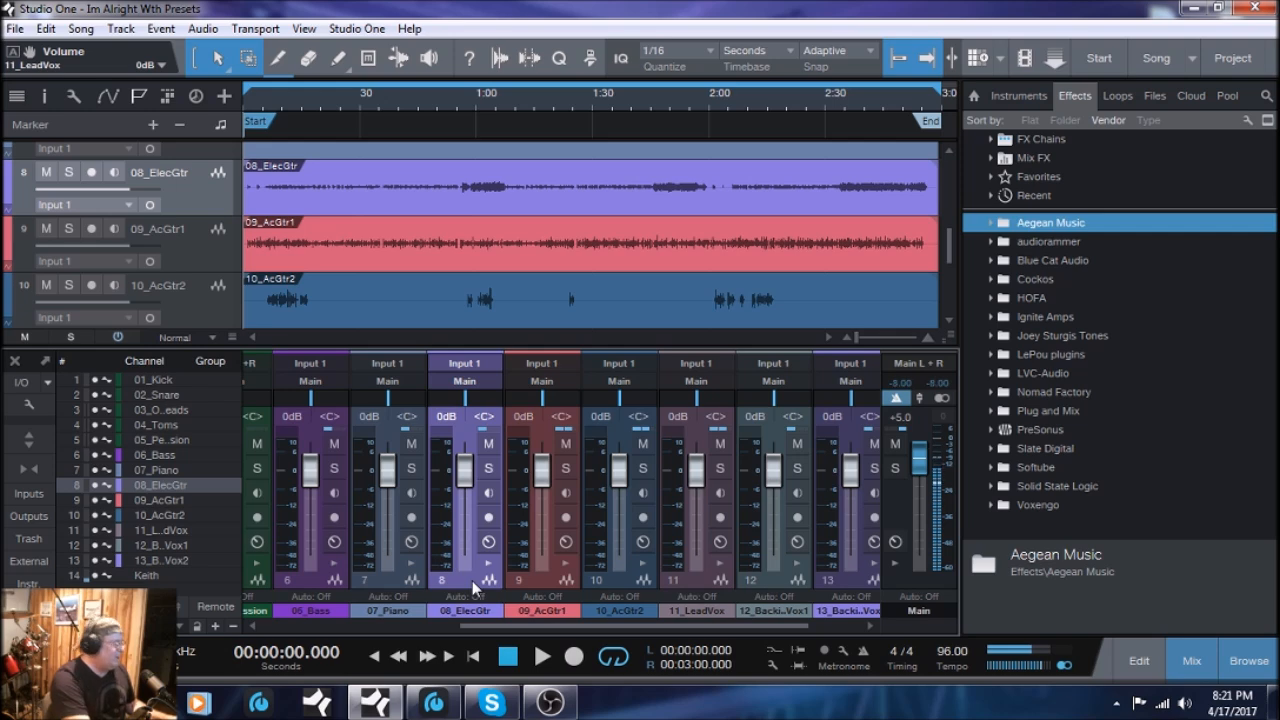
pyautogui.keyDown('shift'); pyautogui.click(622, 580); pyautogui.keyUp('shift')
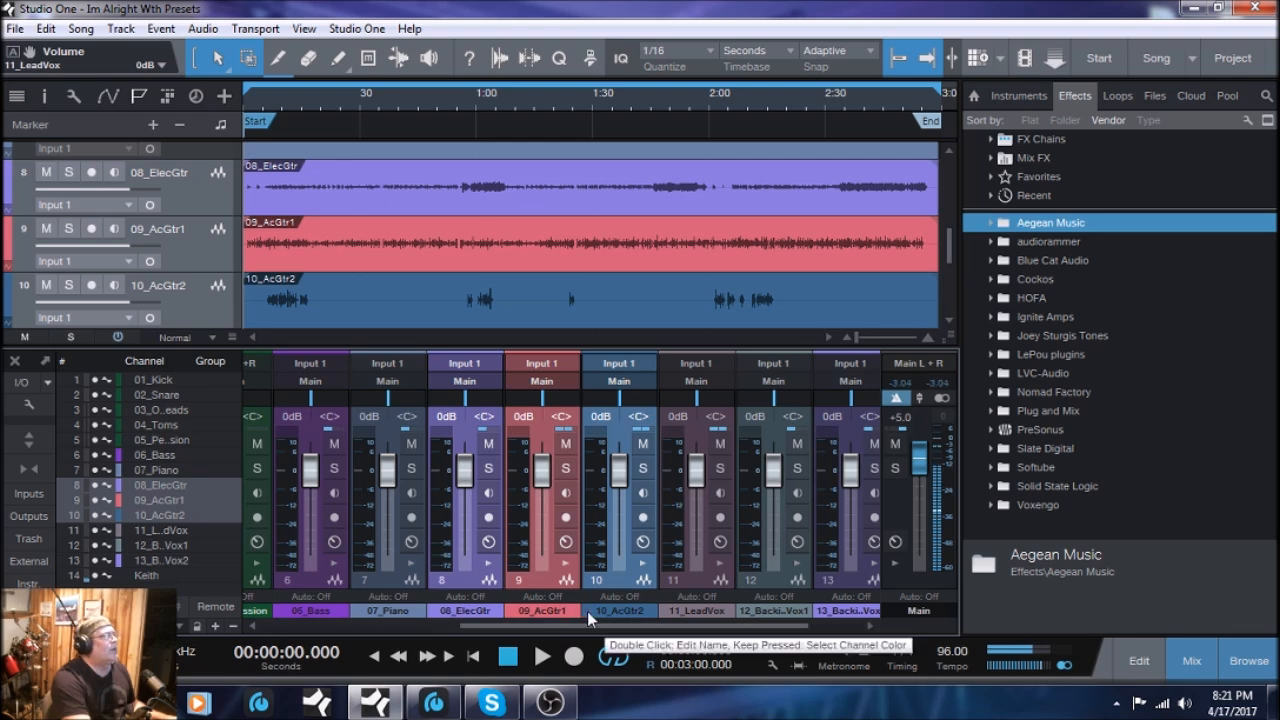
pyautogui.click(587, 611)
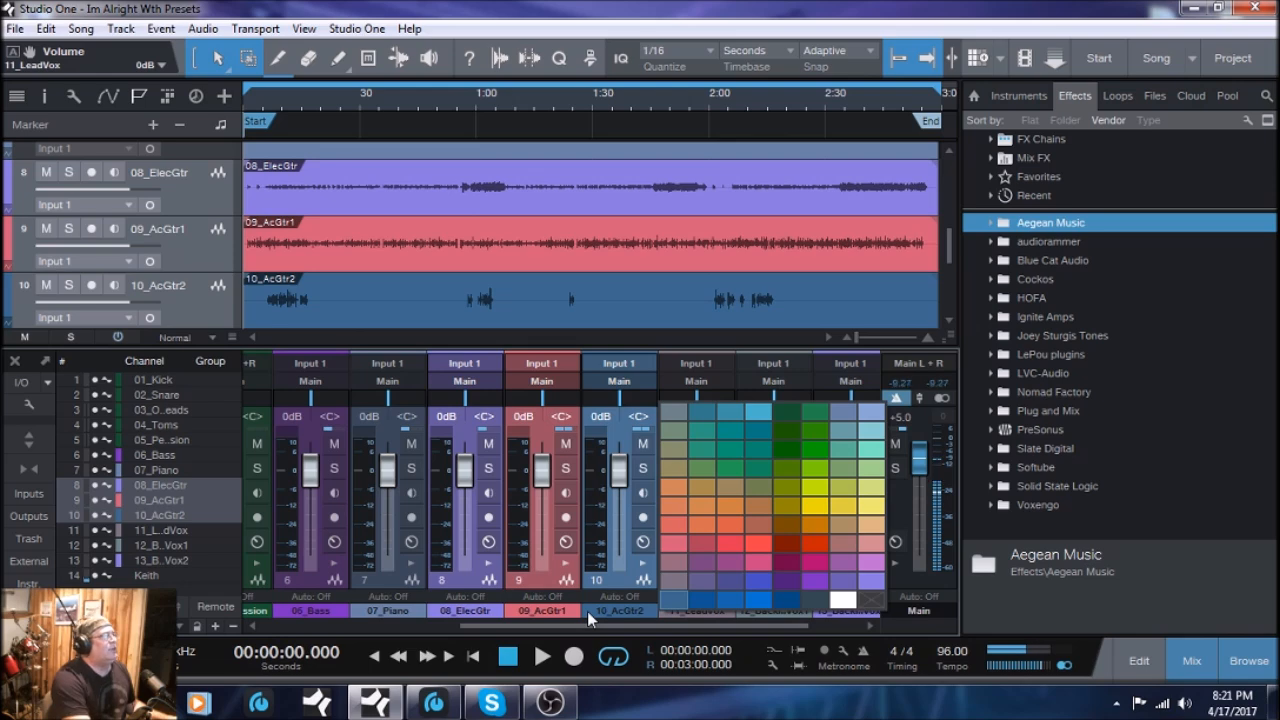
pyautogui.click(780, 599)
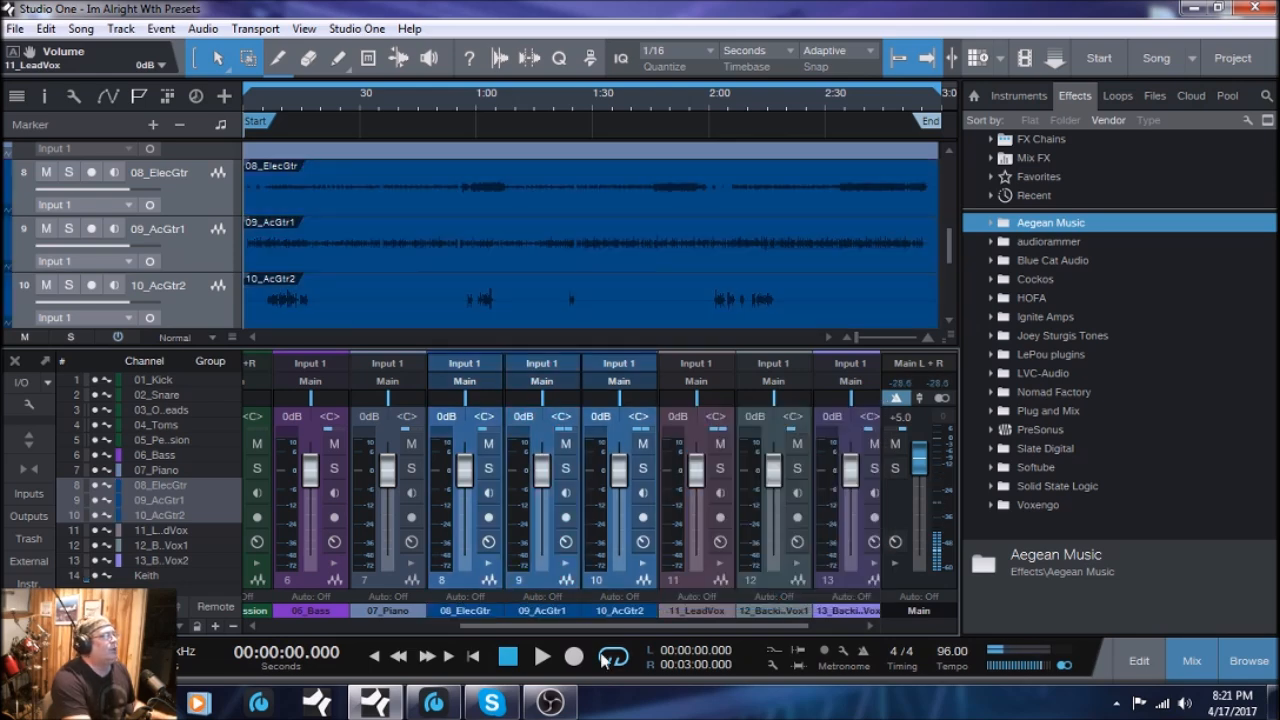
# - Select channels 11_LeadVox through 13_BackingVox2 together and assign them all the lead vocal's greyish mauve colour
pyautogui.moveTo(581, 628); pyautogui.dragTo(618, 630)
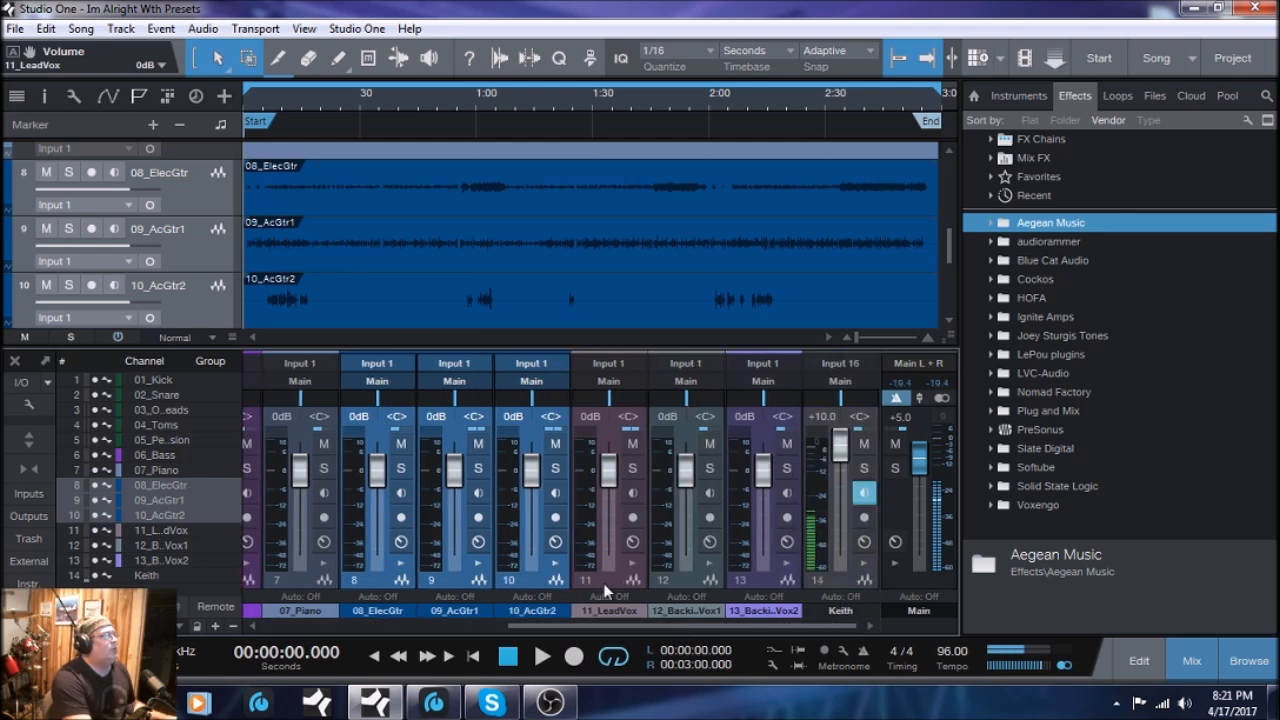
pyautogui.click(612, 581)
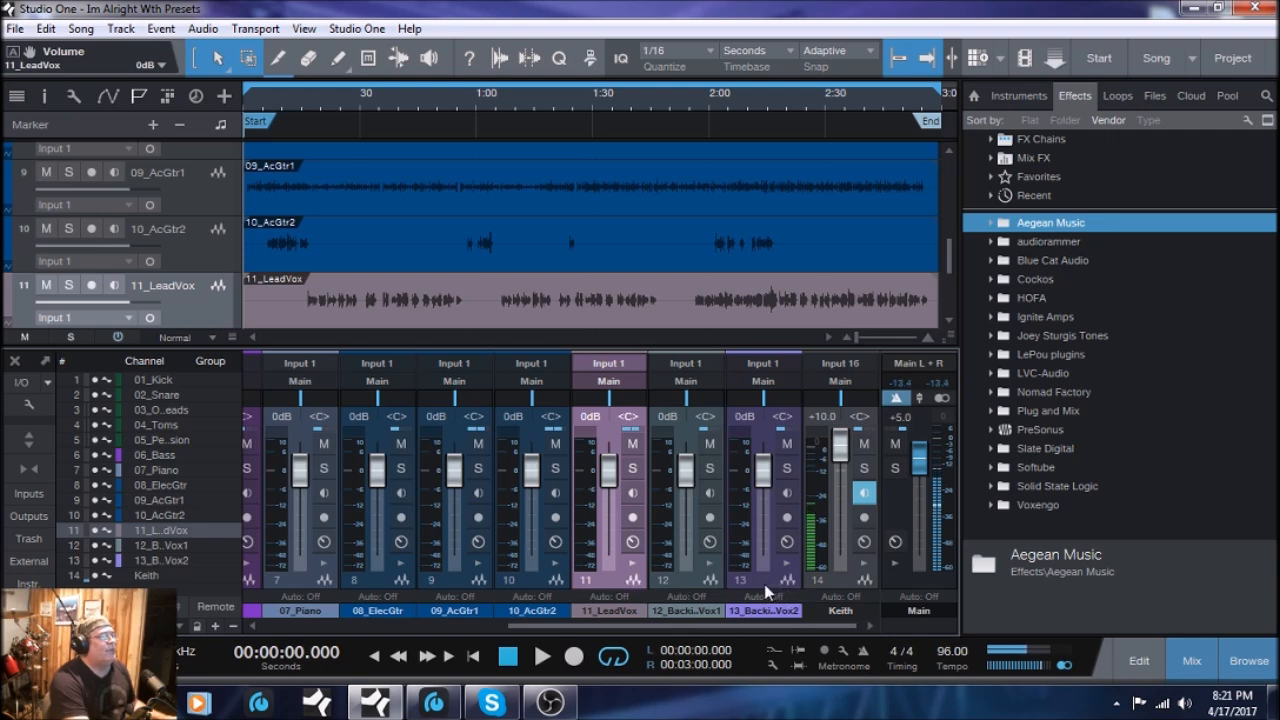
pyautogui.keyDown('shift'); pyautogui.click(767, 609); pyautogui.keyUp('shift')
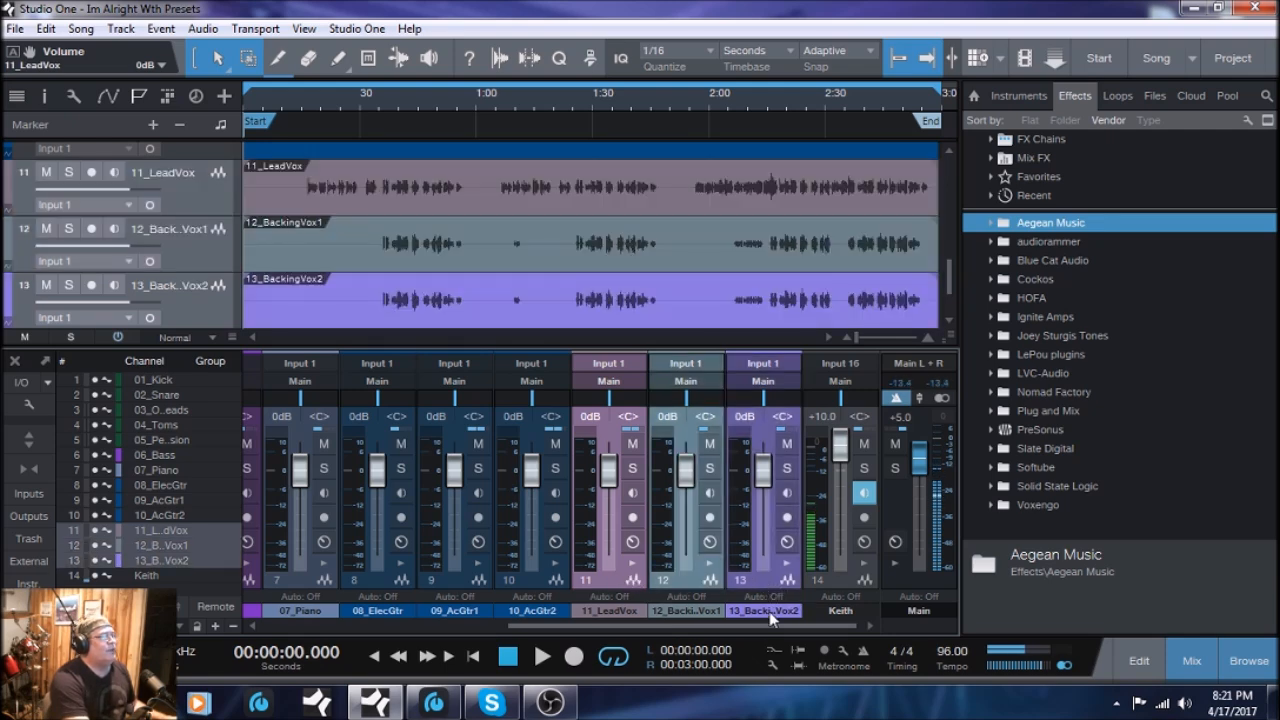
pyautogui.click(640, 610)
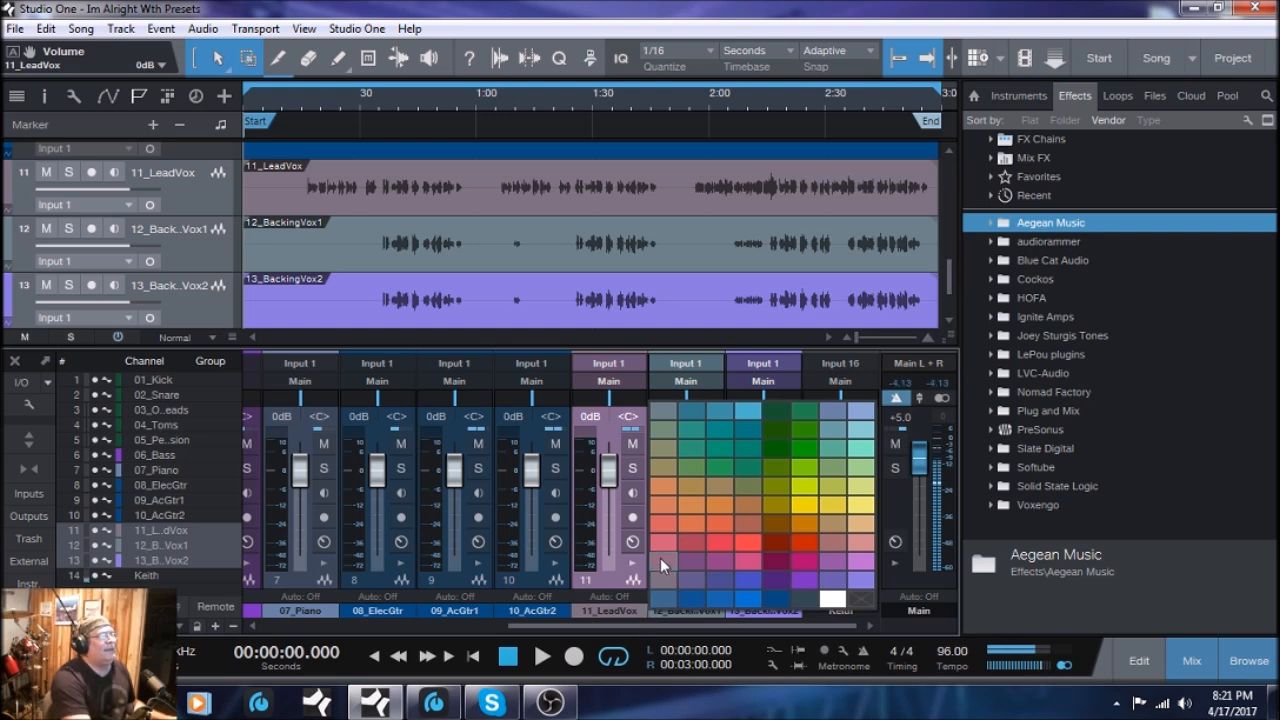
pyautogui.click(661, 566)
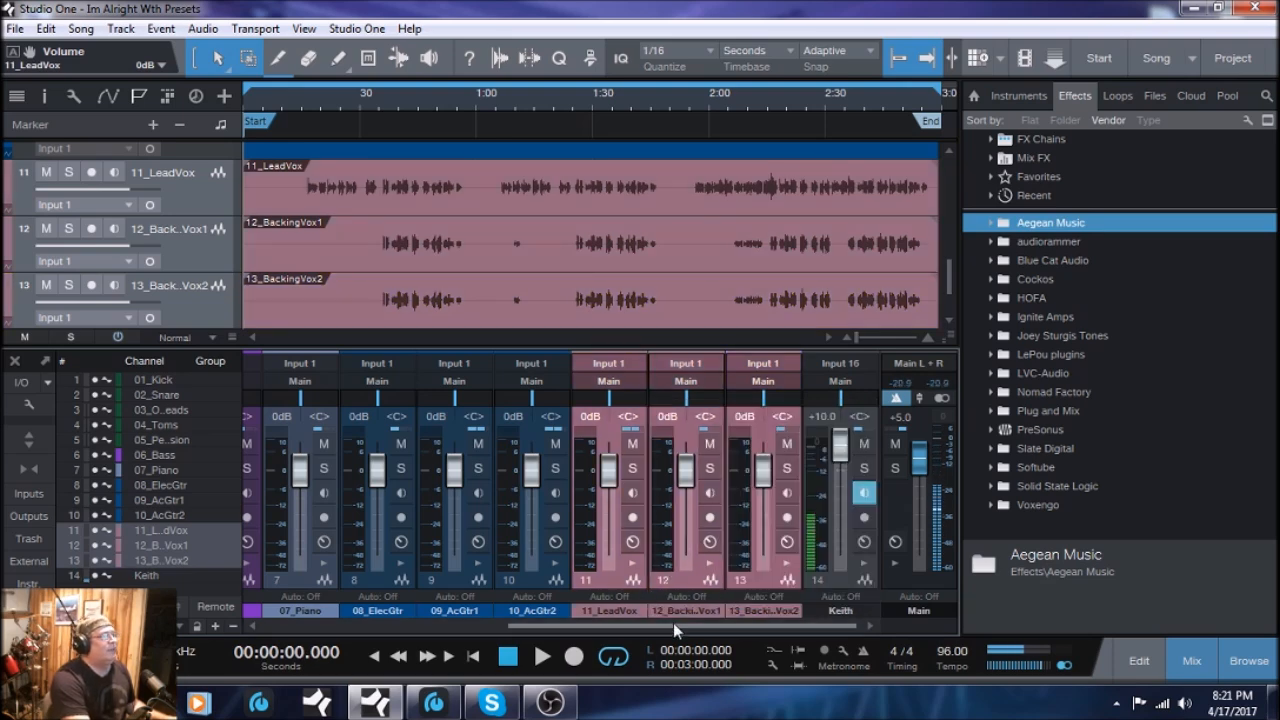
pyautogui.click(640, 609)
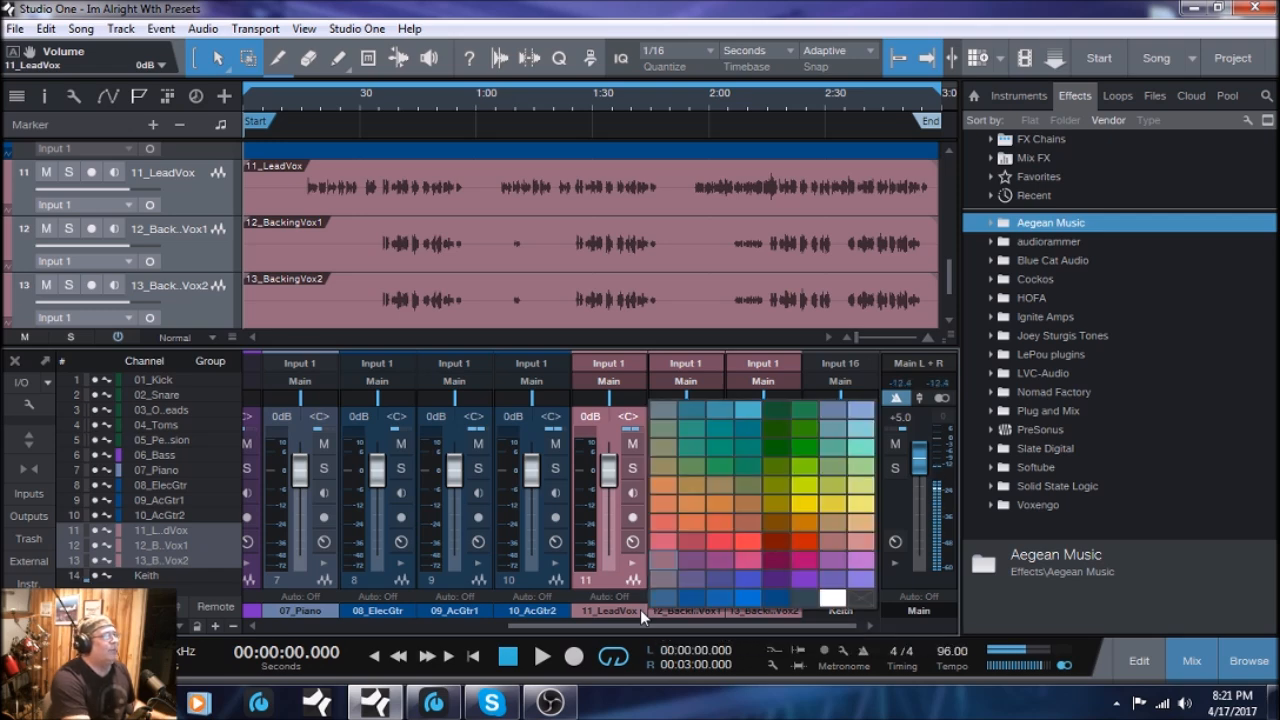
pyautogui.click(660, 586)
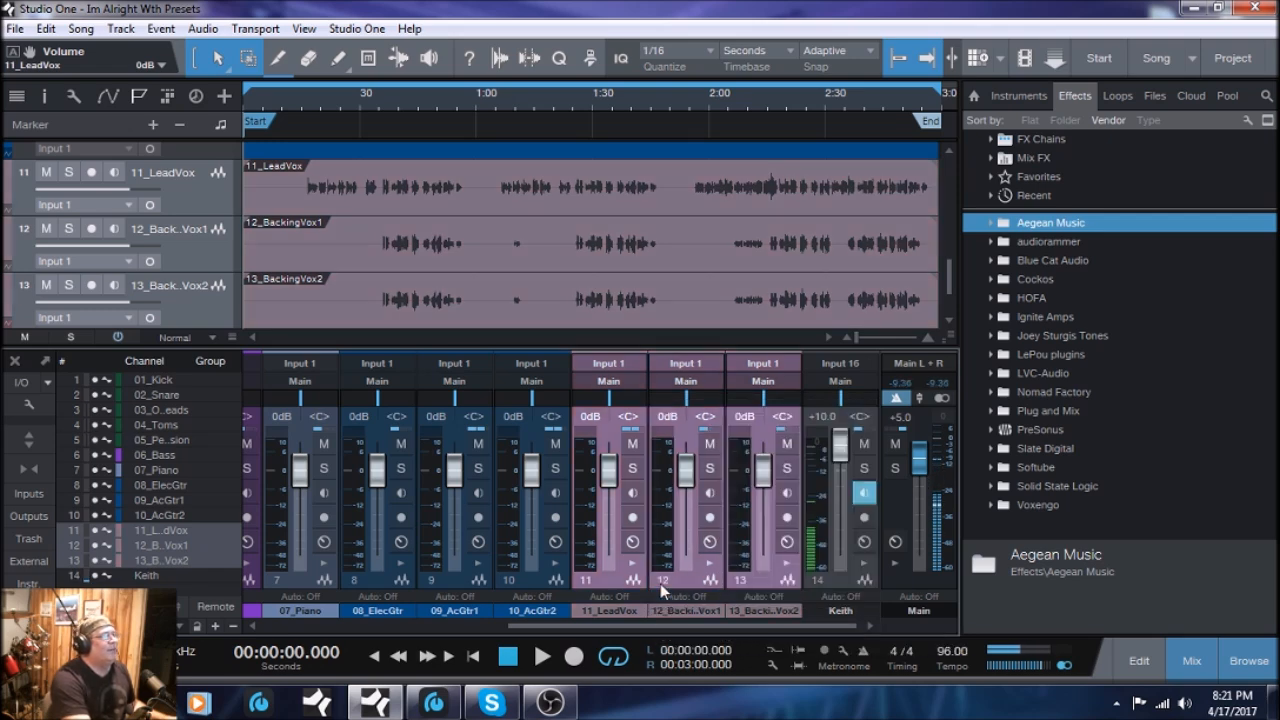
pyautogui.moveTo(720, 627); pyautogui.dragTo(395, 630)
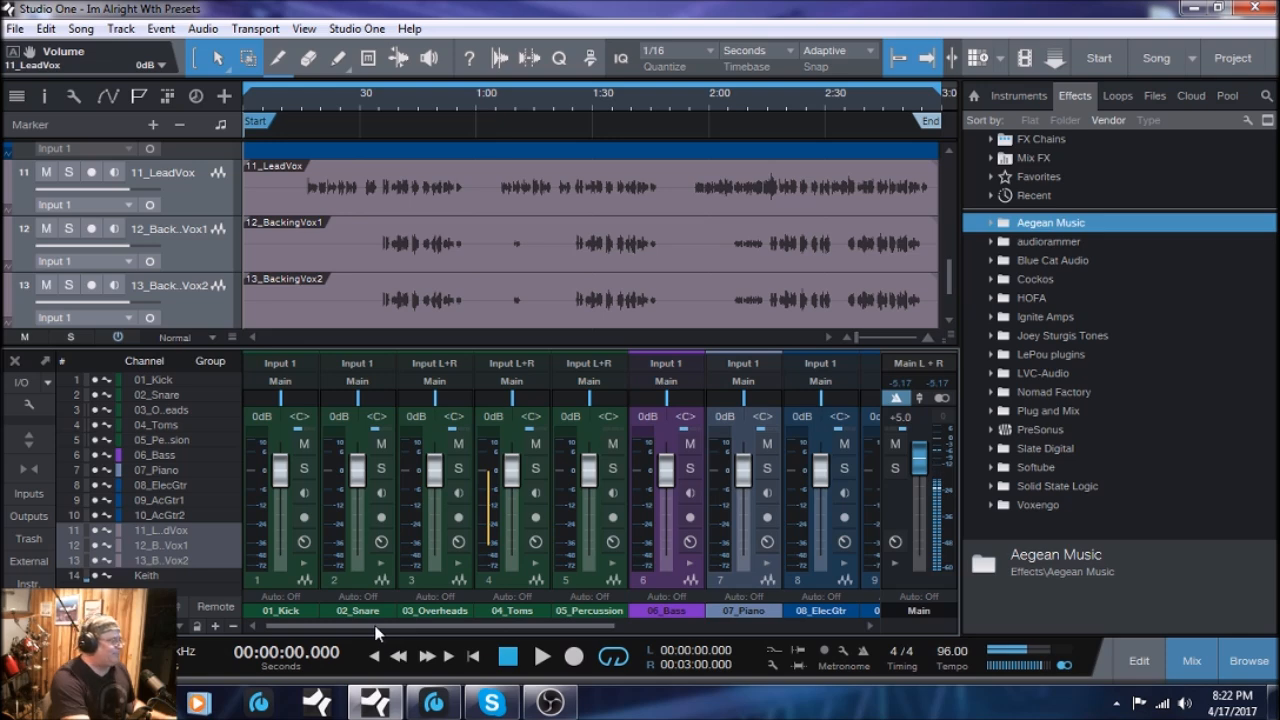
pyautogui.moveTo(388, 628); pyautogui.dragTo(667, 627)
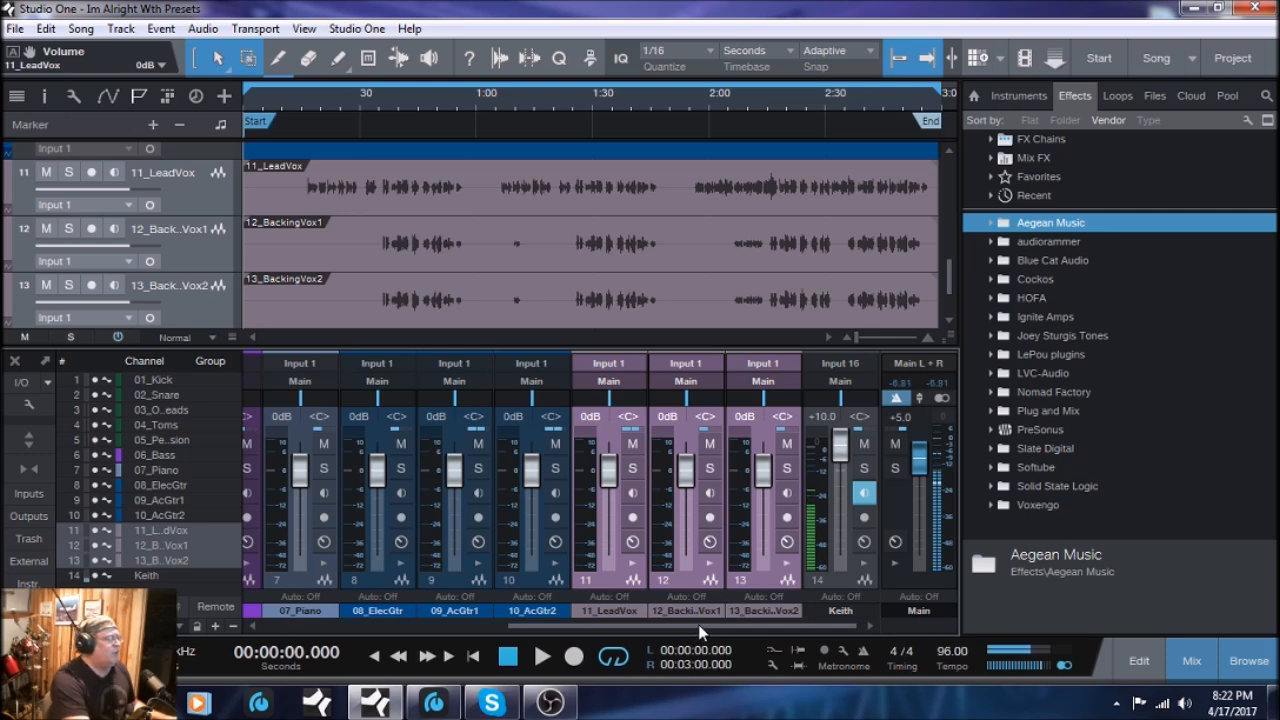
pyautogui.moveTo(700, 631); pyautogui.dragTo(384, 626)
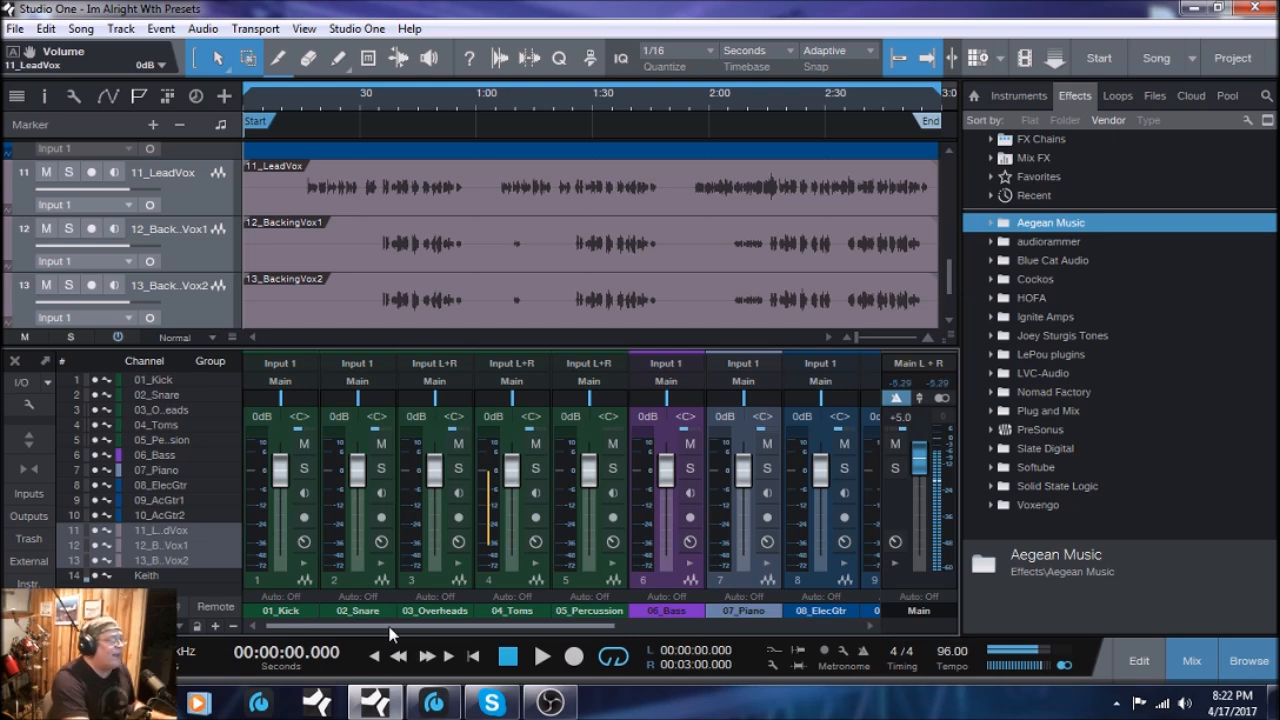
pyautogui.moveTo(342, 626); pyautogui.dragTo(691, 632)
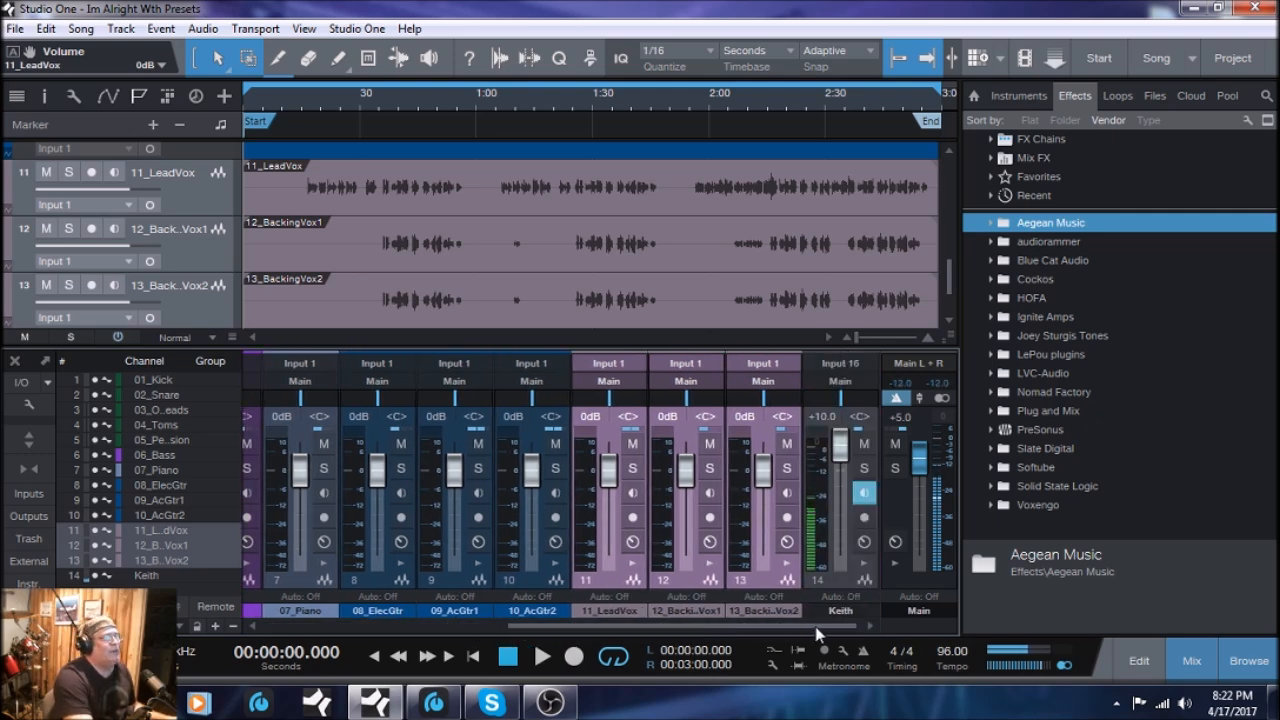
pyautogui.moveTo(822, 630); pyautogui.dragTo(513, 624)
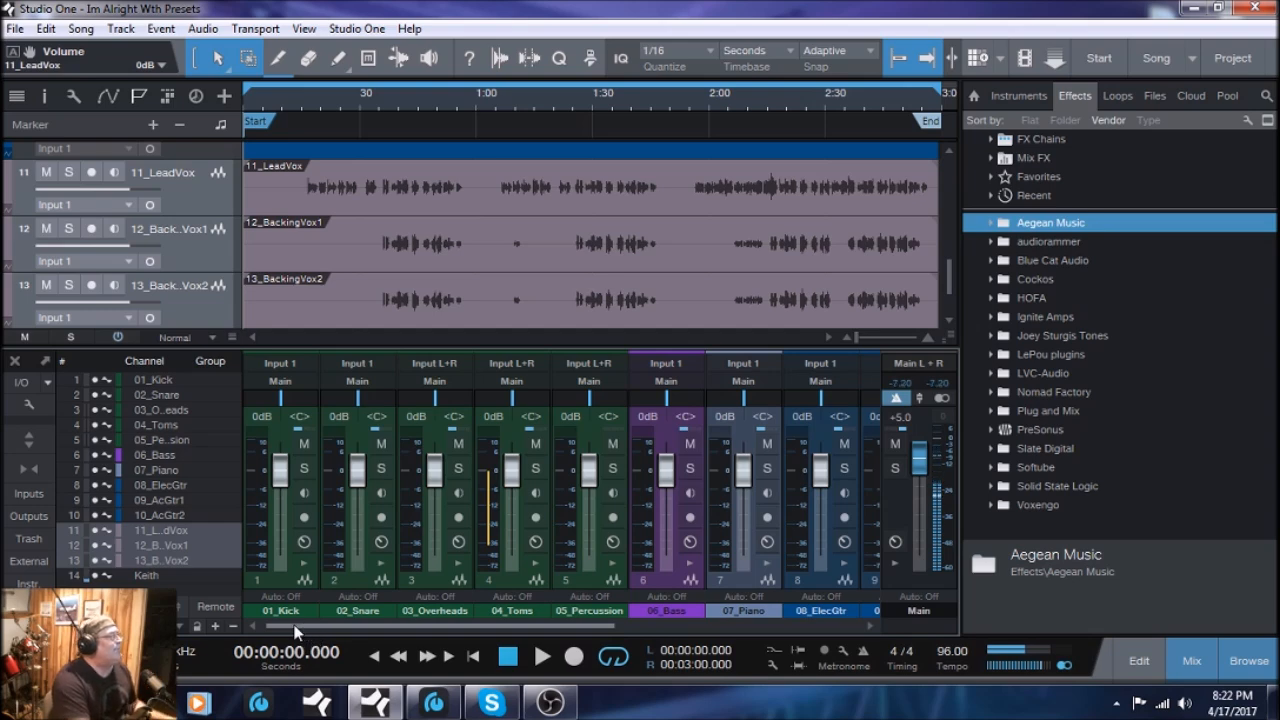
# - Mute all song channels from 13_BackingVox2 down to 01_Kick in the mixer
pyautogui.moveTo(295, 630); pyautogui.dragTo(574, 628)
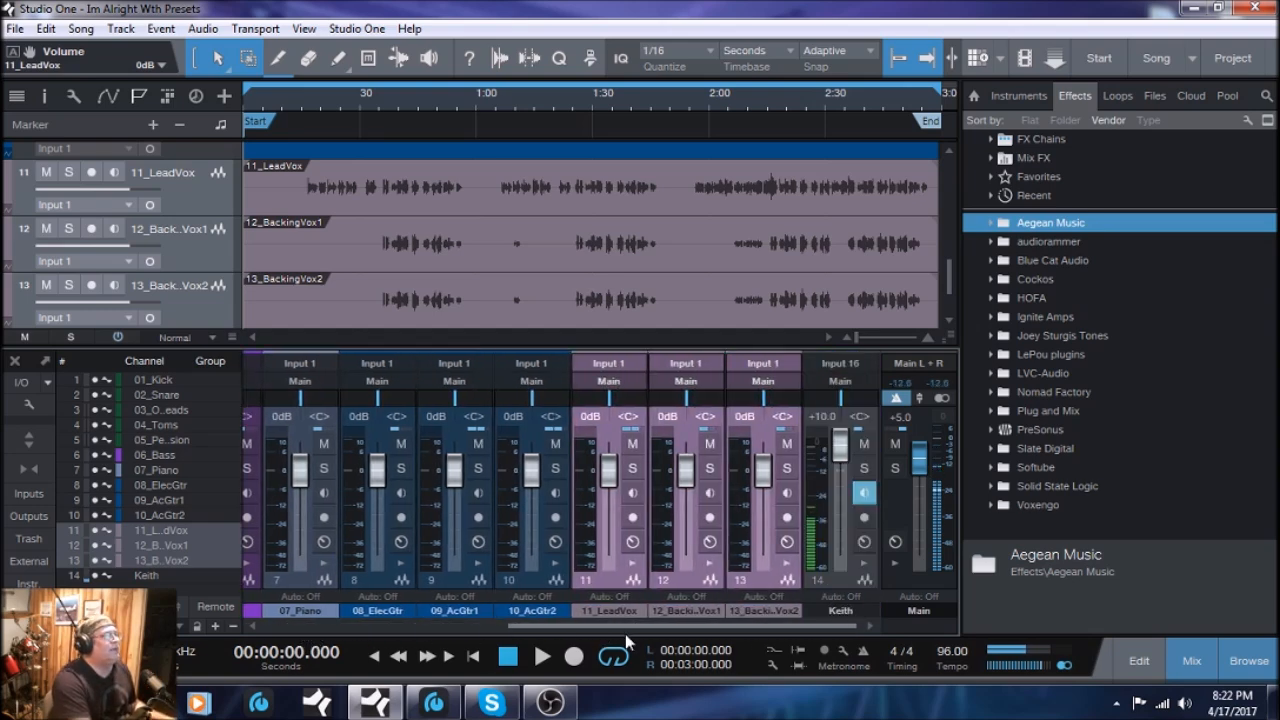
pyautogui.click(787, 445)
pyautogui.moveTo(540, 447); pyautogui.dragTo(330, 450)
pyautogui.hscroll(-6, 705, 625)
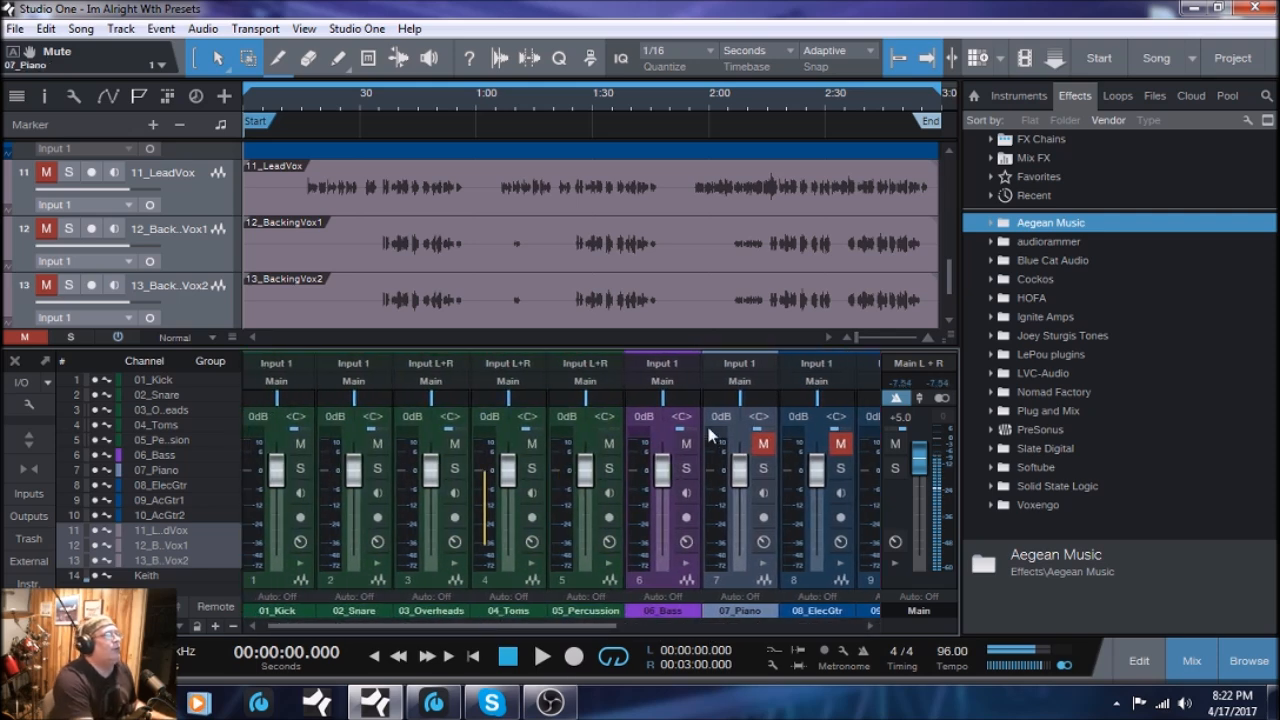
pyautogui.moveTo(686, 447); pyautogui.dragTo(310, 448)
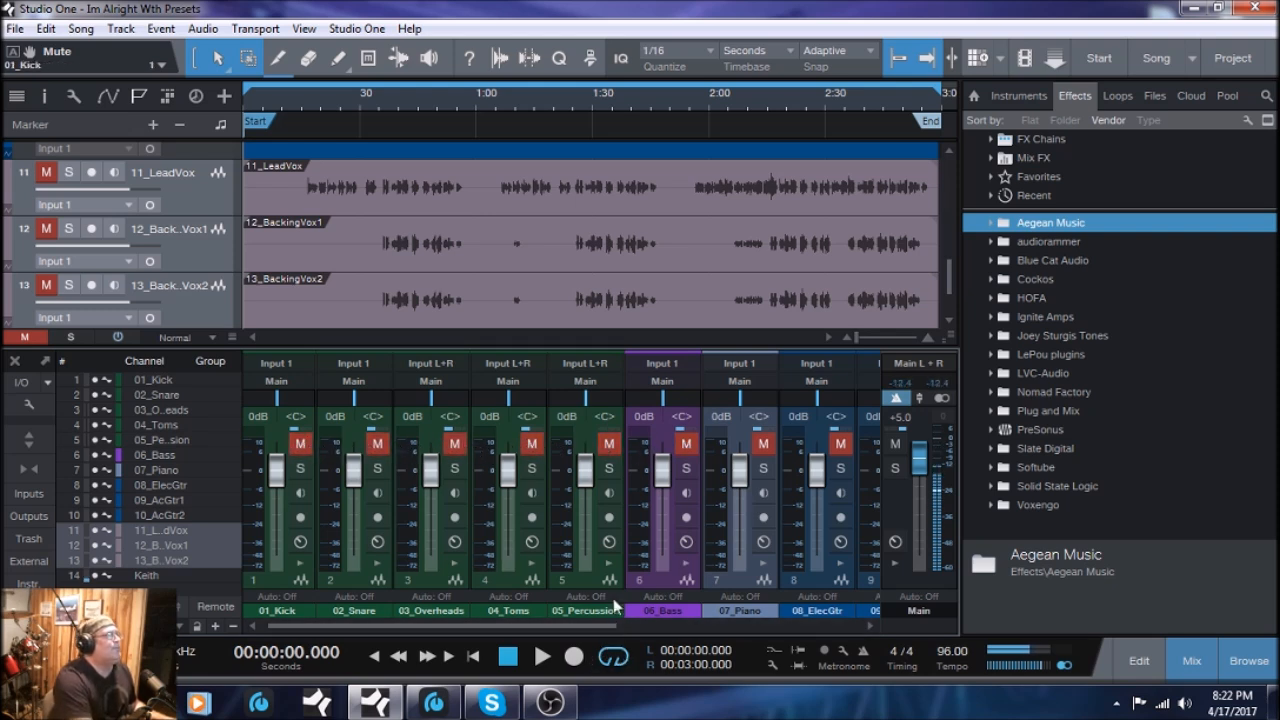
# - Expand the 01_Kick channel to show its inserts and sends, and unmute that channel
pyautogui.moveTo(605, 628); pyautogui.dragTo(504, 626)
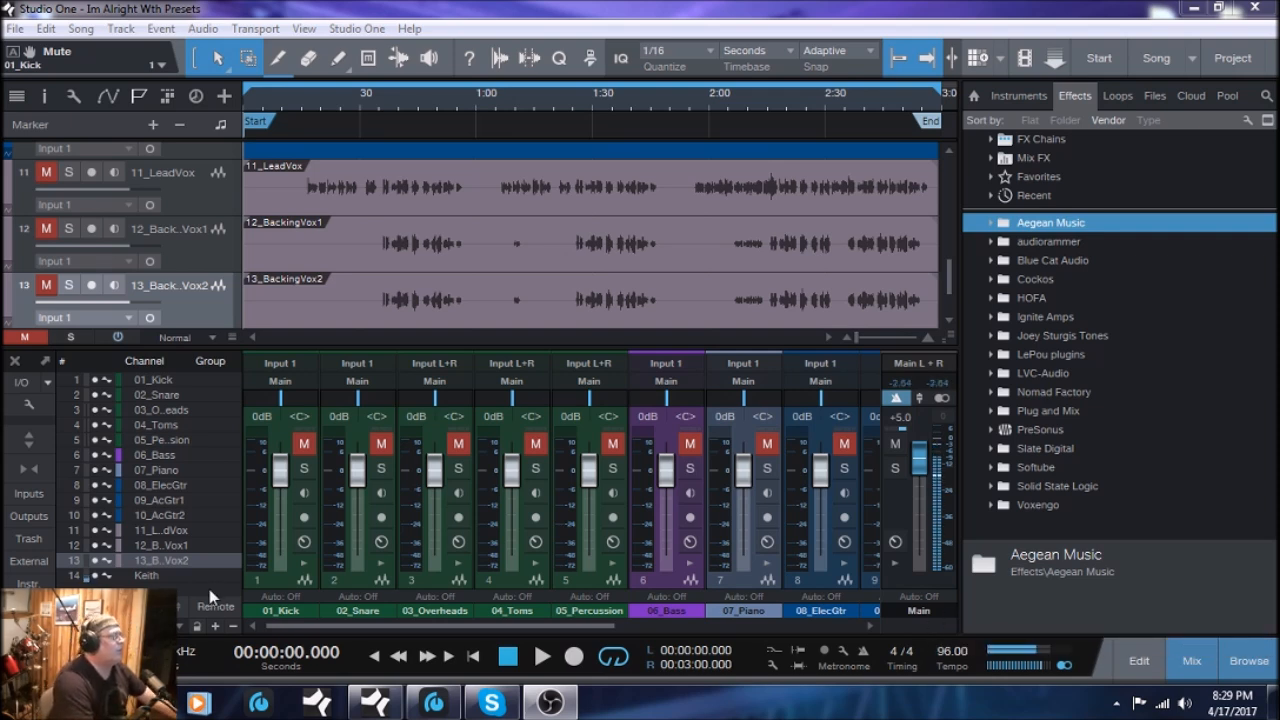
pyautogui.click(283, 581)
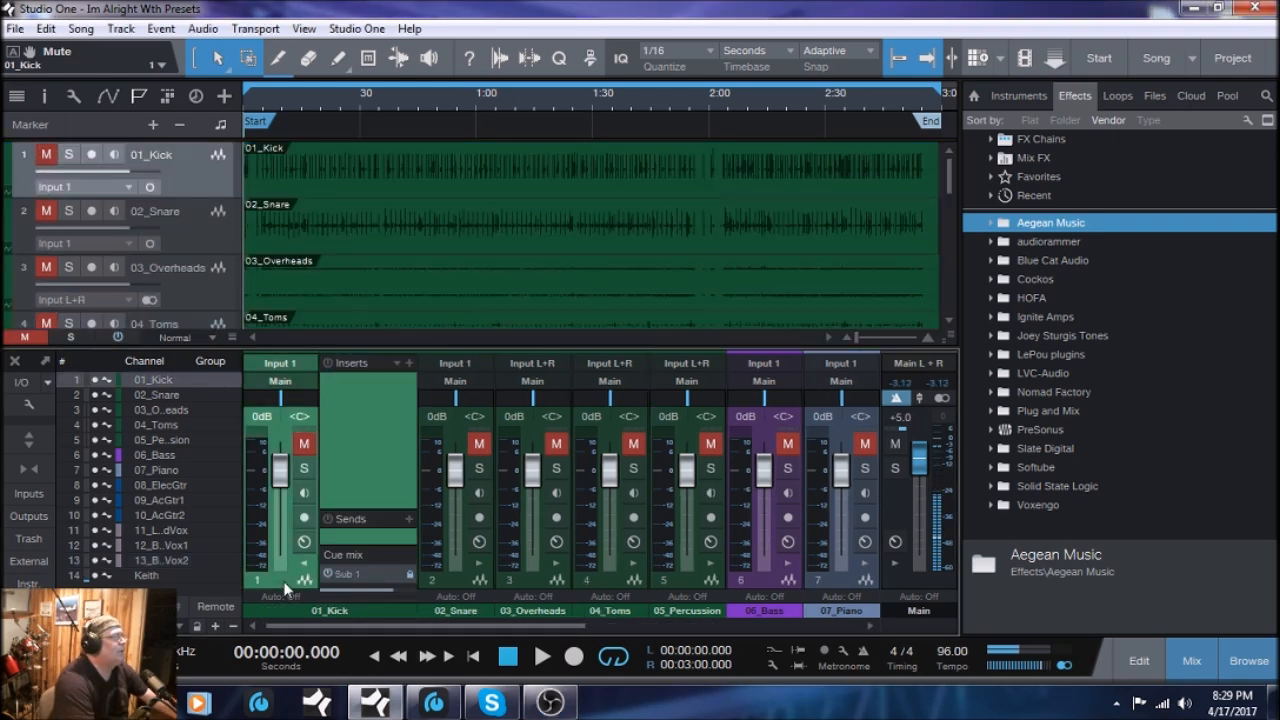
pyautogui.click(304, 564)
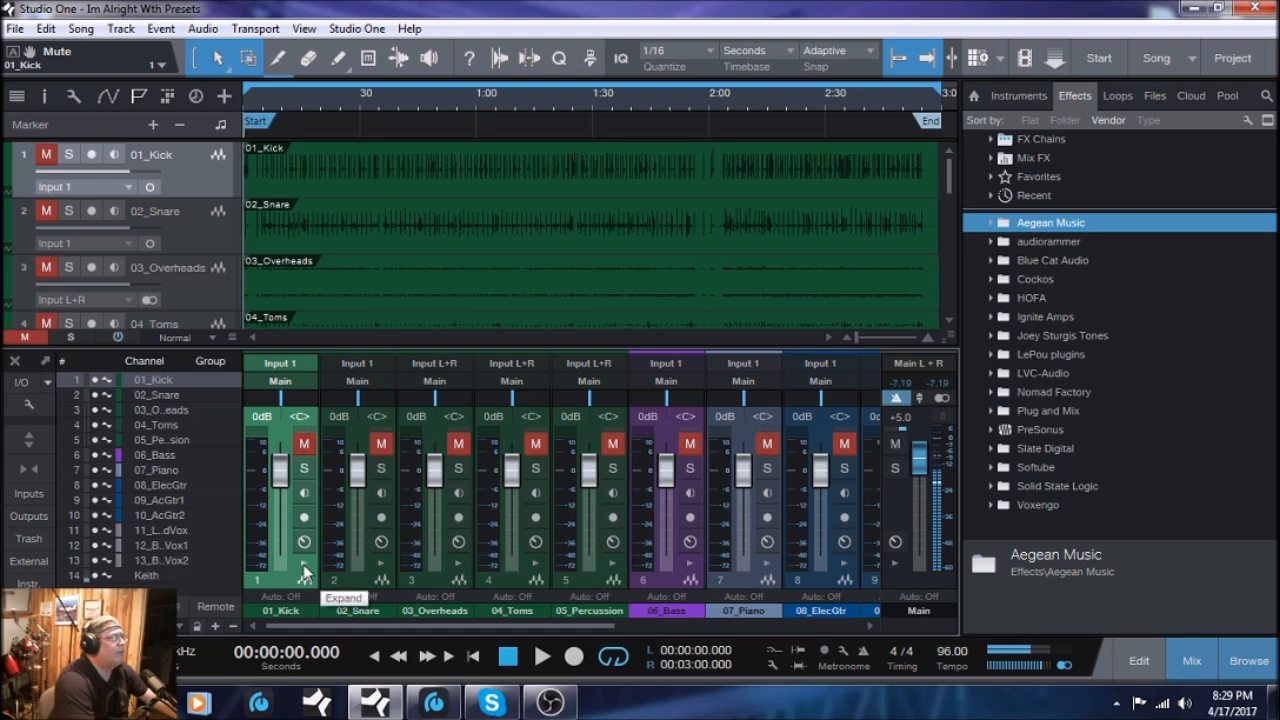
pyautogui.click(304, 570)
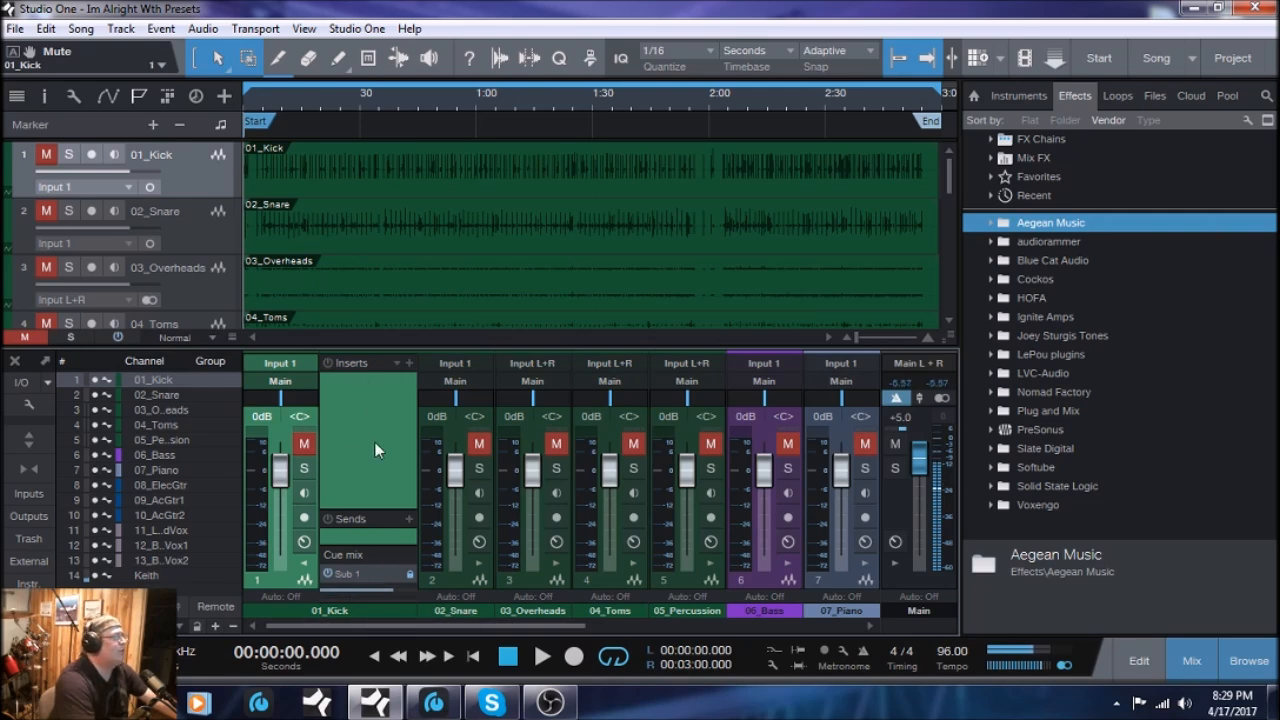
pyautogui.click(303, 445)
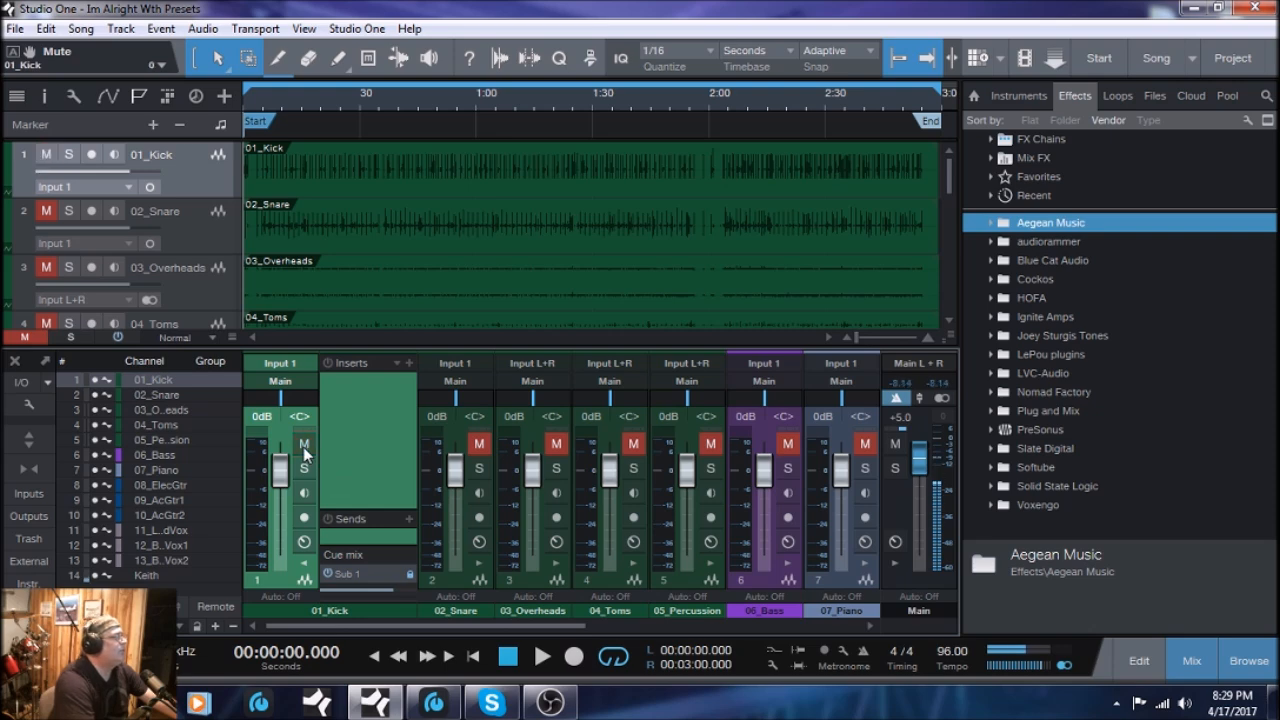
# - Play the kick on its own to check its peak level on the channel meter, then stop and return the playhead to the start
pyautogui.click(541, 657)
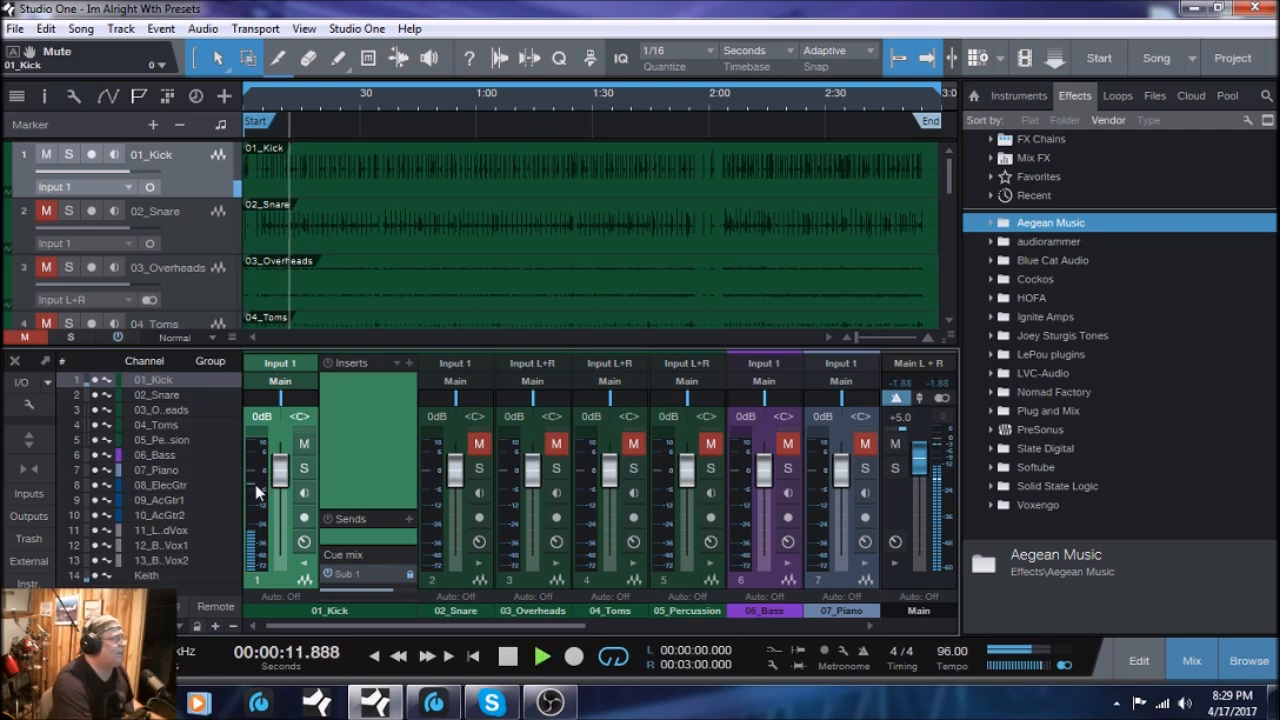
pyautogui.moveTo(255, 484)
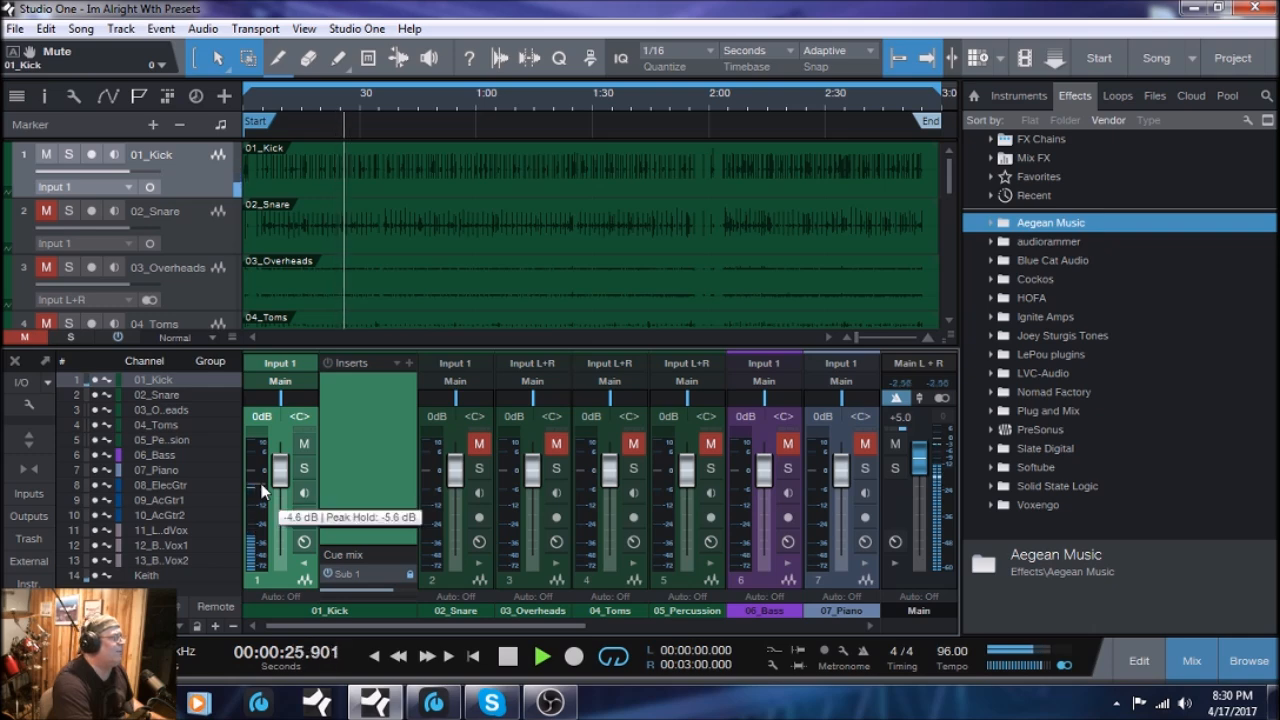
pyautogui.click(508, 657)
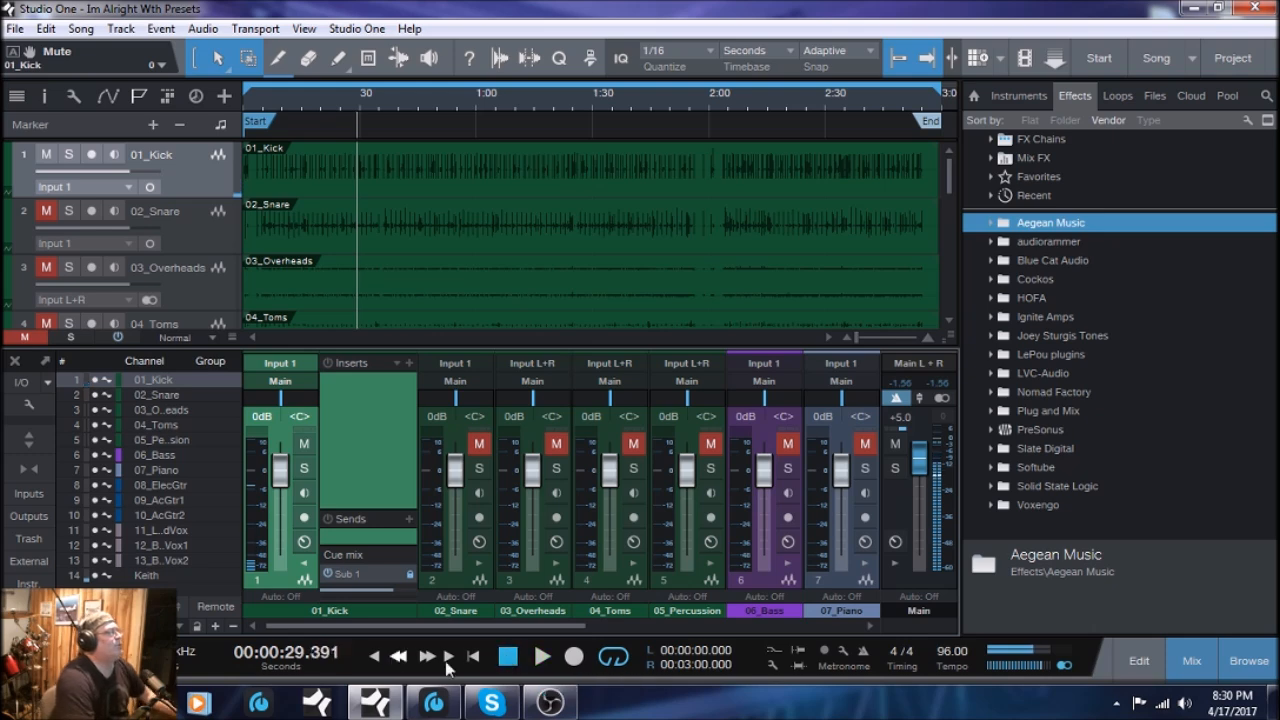
pyautogui.click(376, 656)
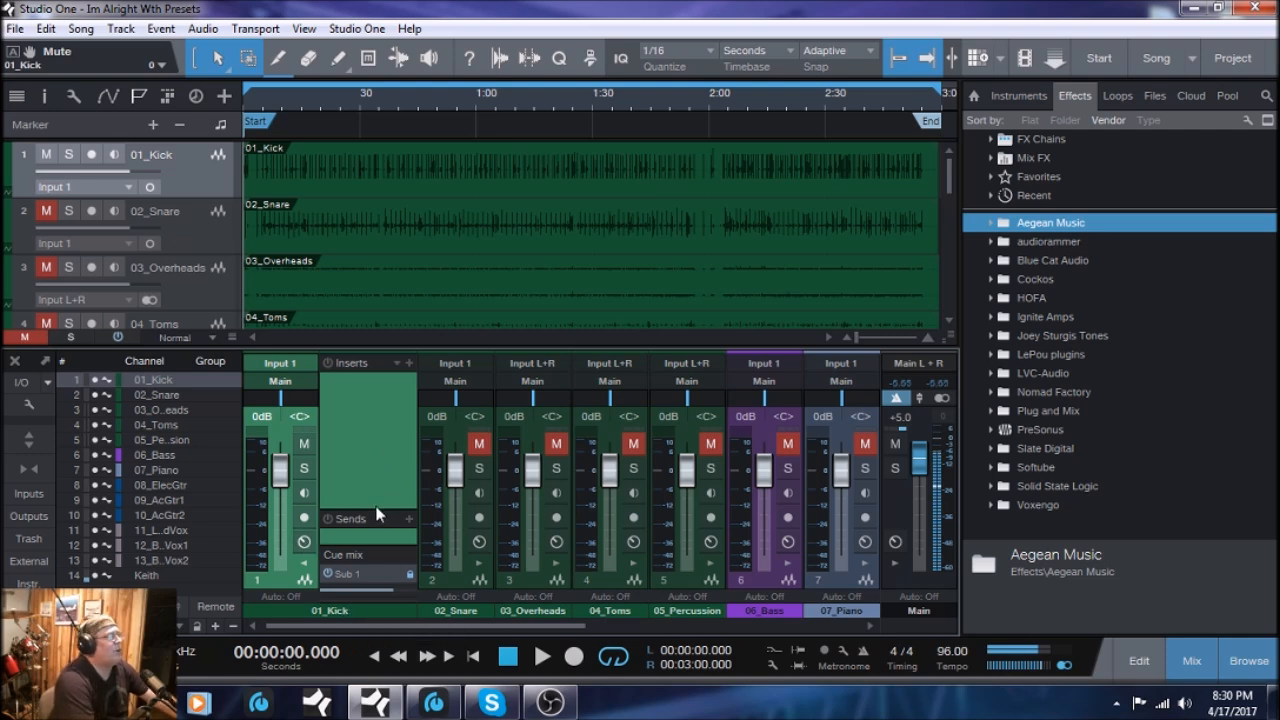
# - Look through the available insert effects by vendor for 01_Kick, then hide the effects browser and show it again
pyautogui.click(408, 364)
pyautogui.scroll(-1, 480, 285)
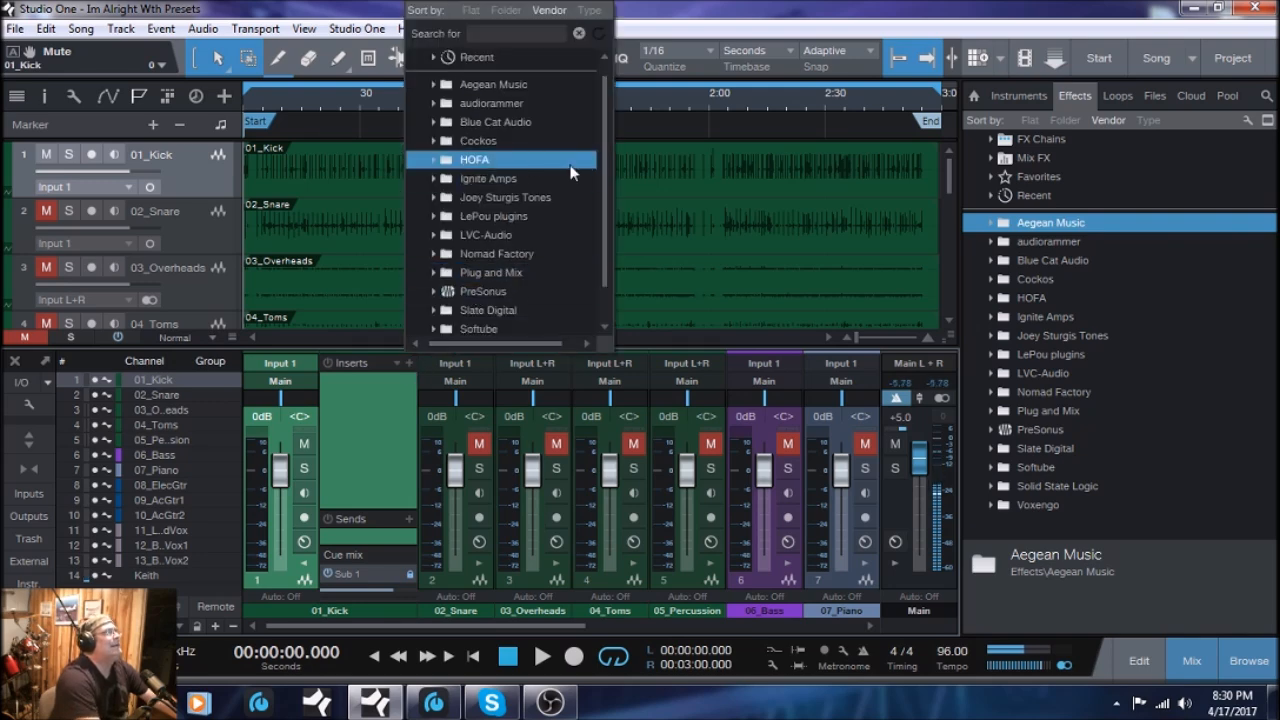
pyautogui.scroll(-2, 601, 160)
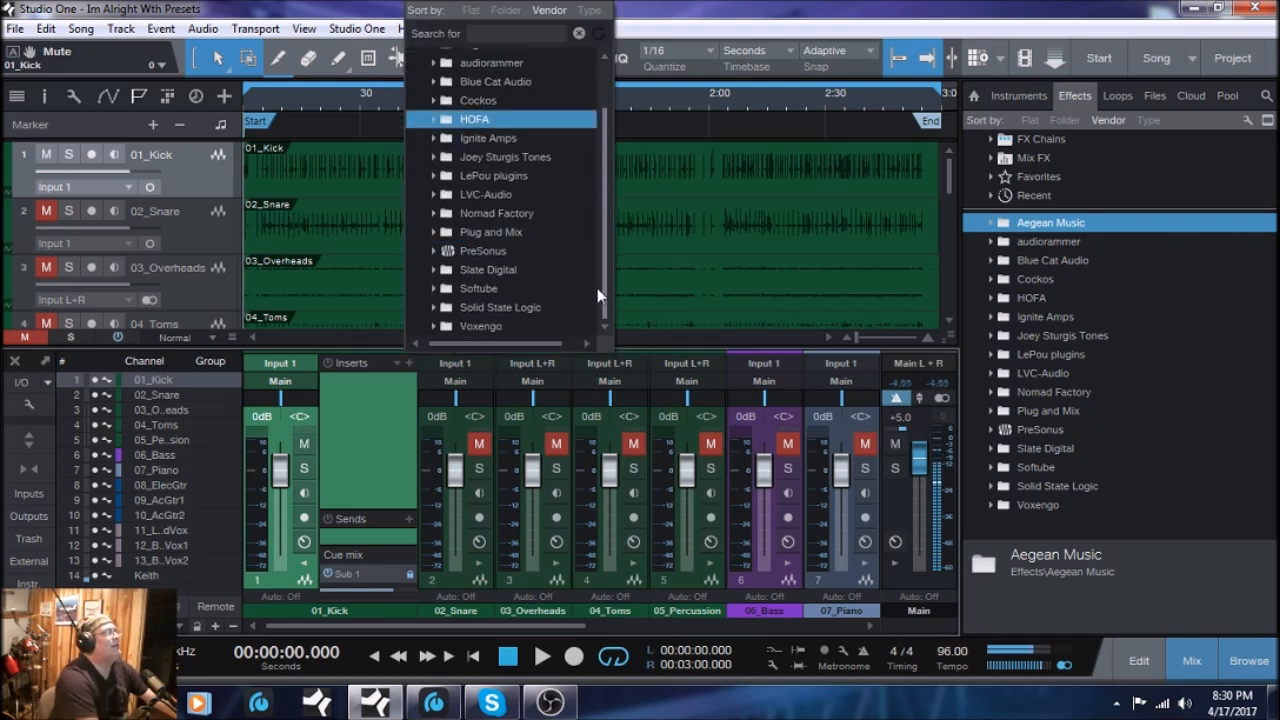
pyautogui.scroll(3, 605, 197)
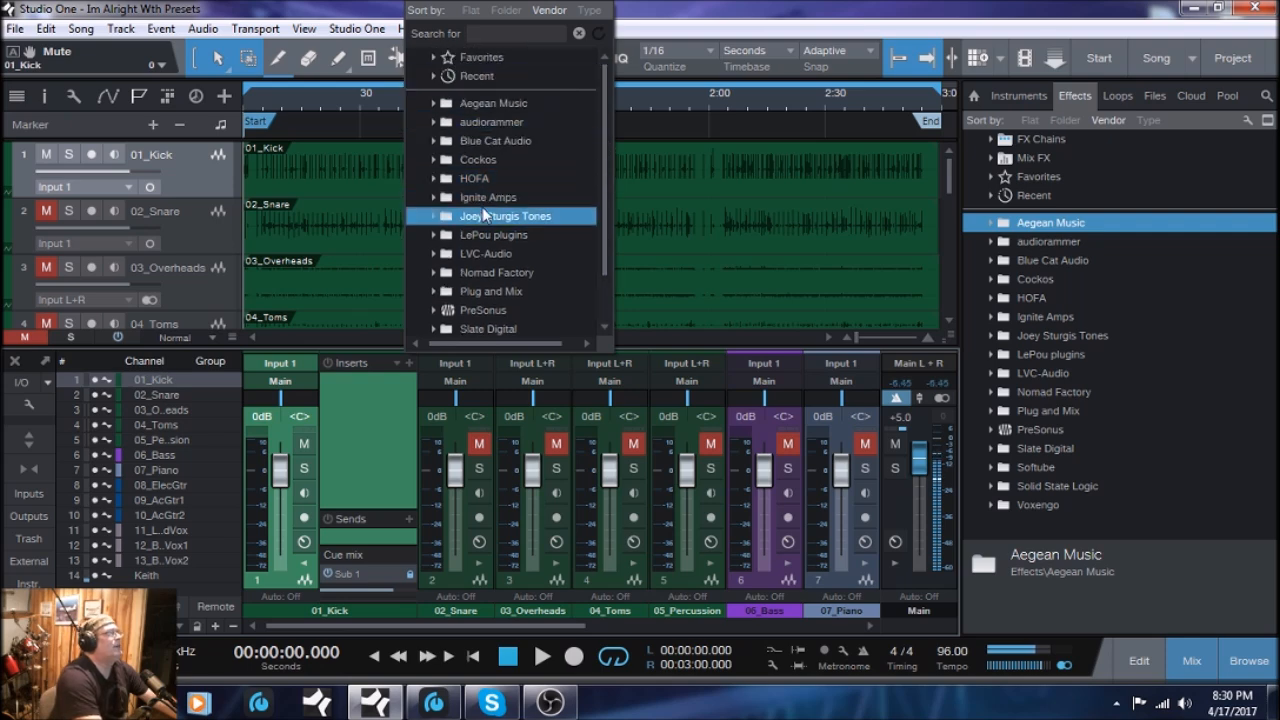
pyautogui.scroll(-3, 600, 265)
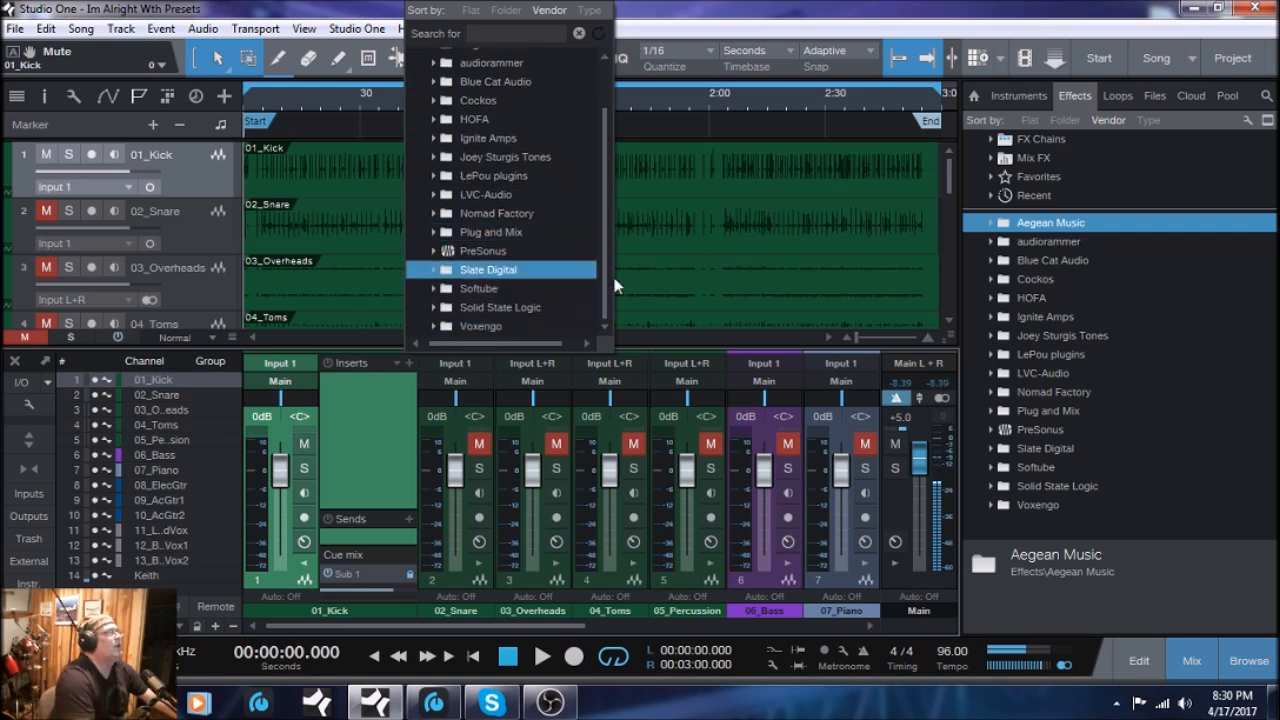
pyautogui.click(359, 411)
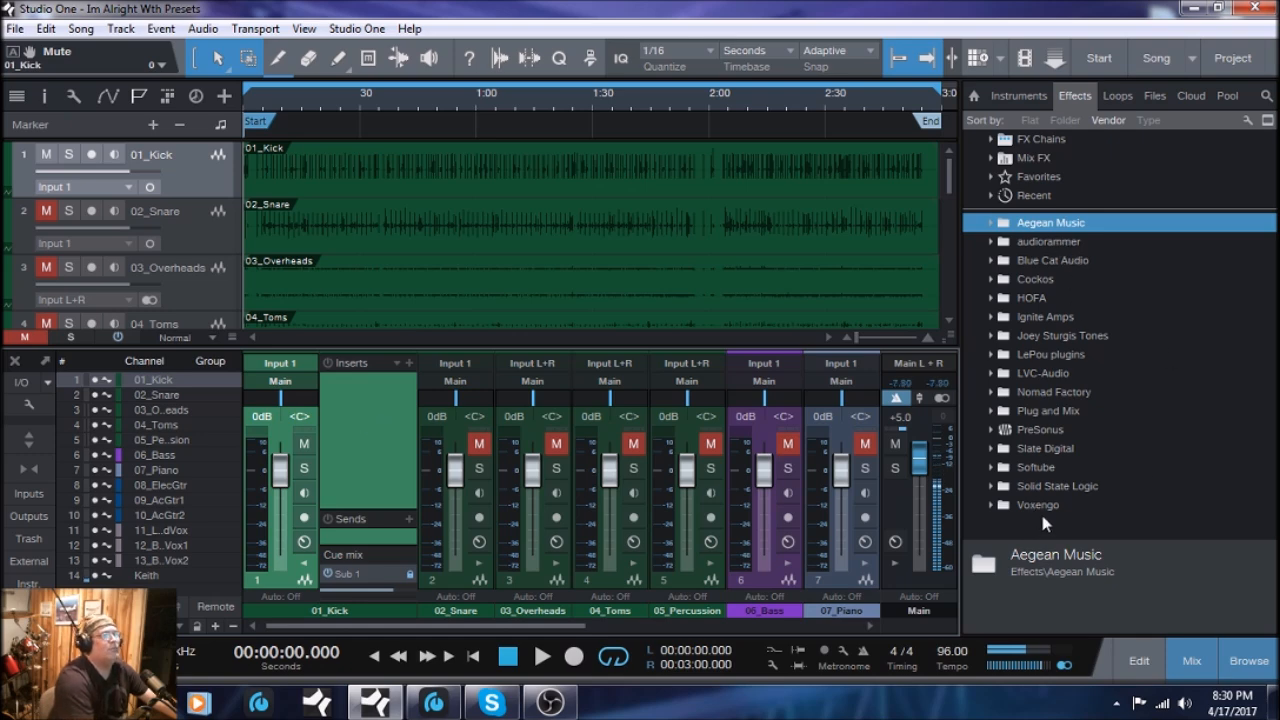
pyautogui.click(1255, 668)
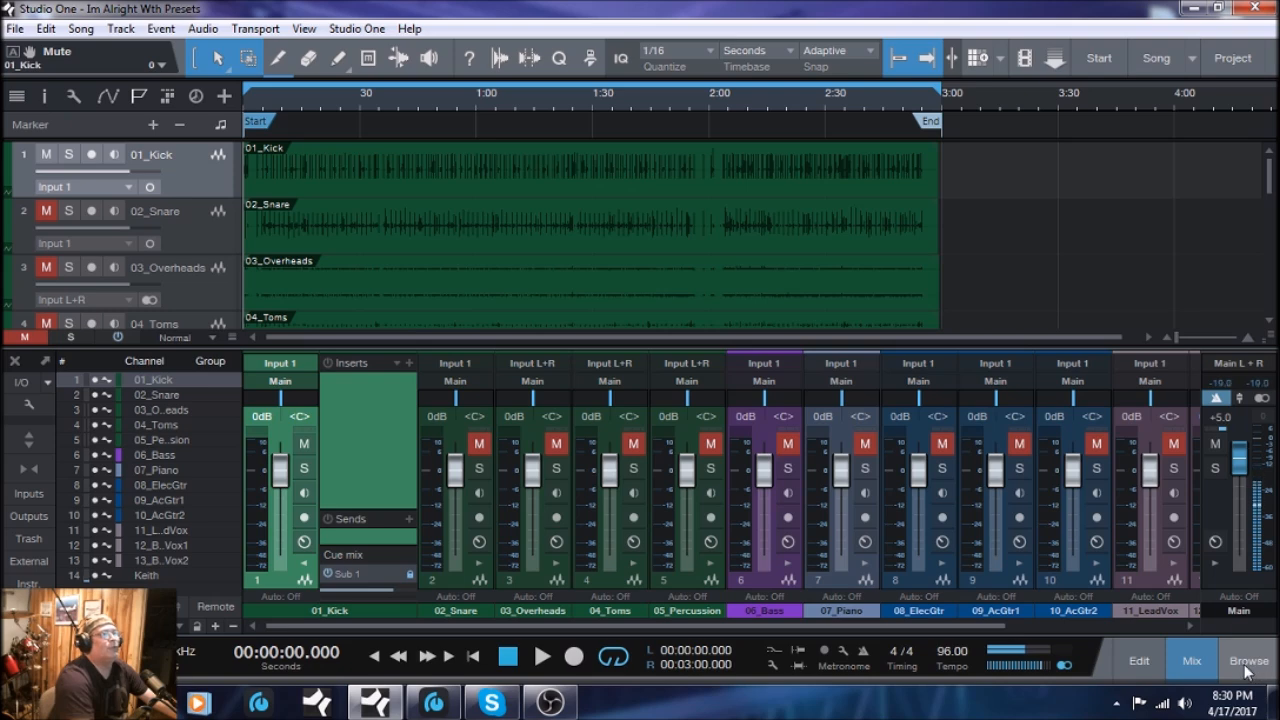
pyautogui.click(1247, 668)
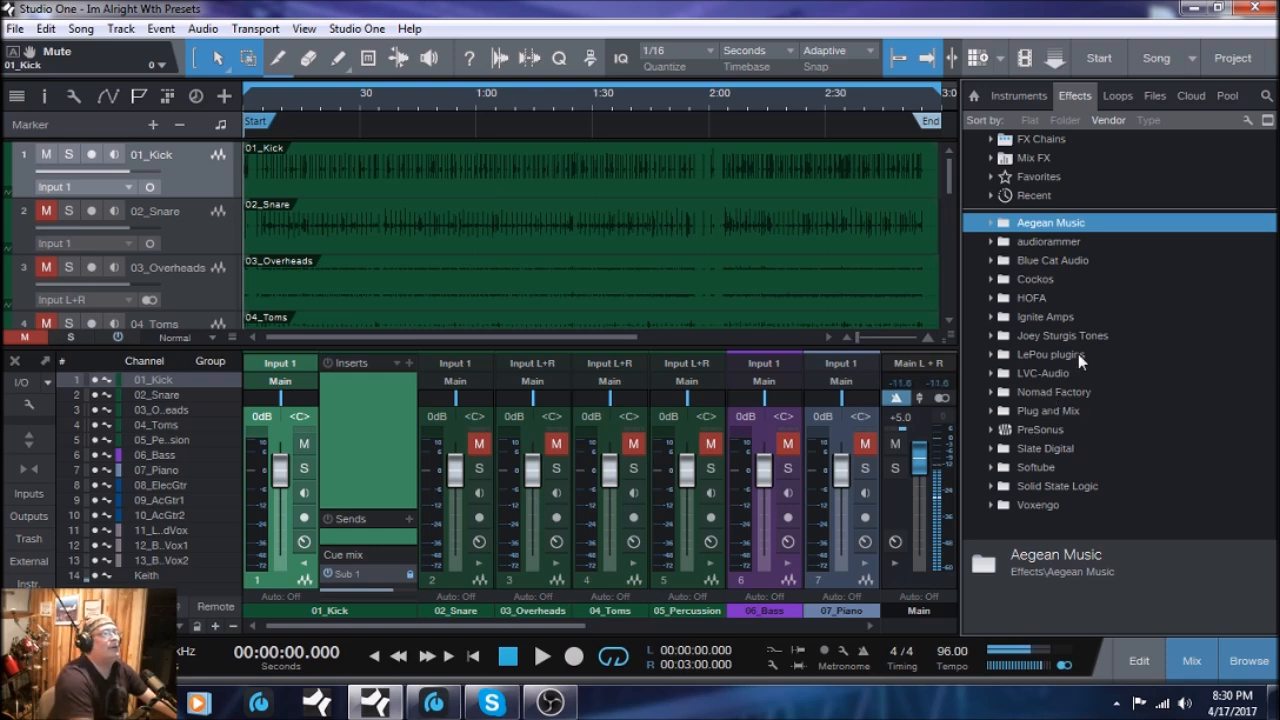
# - Load the Rock Kick FX chain from the Drums presets into the 01_Kick inserts
pyautogui.click(409, 363)
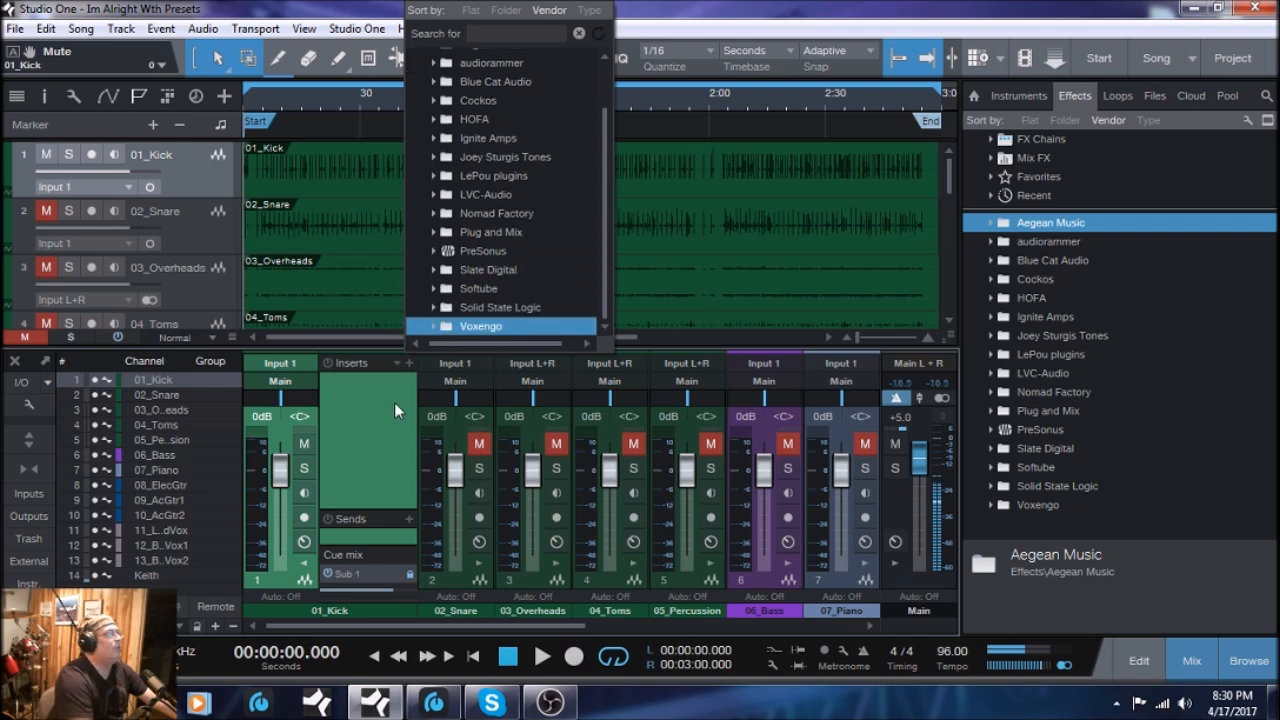
pyautogui.click(388, 363)
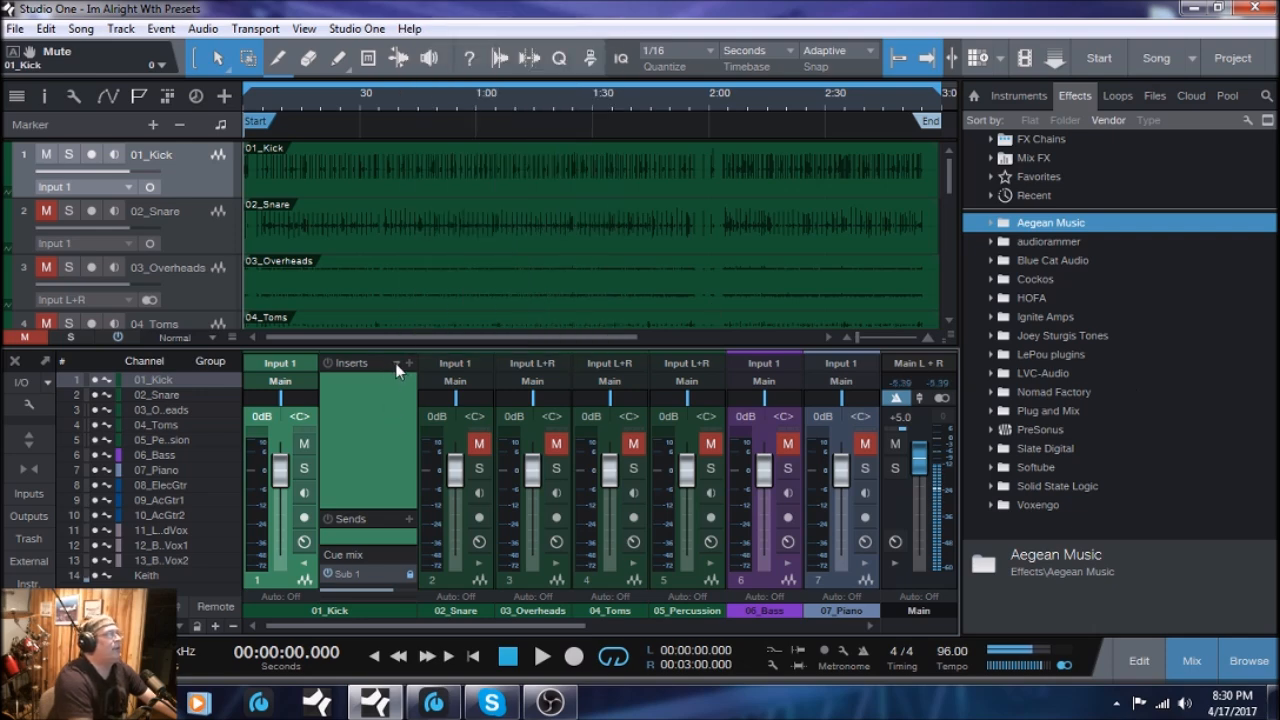
pyautogui.click(395, 363)
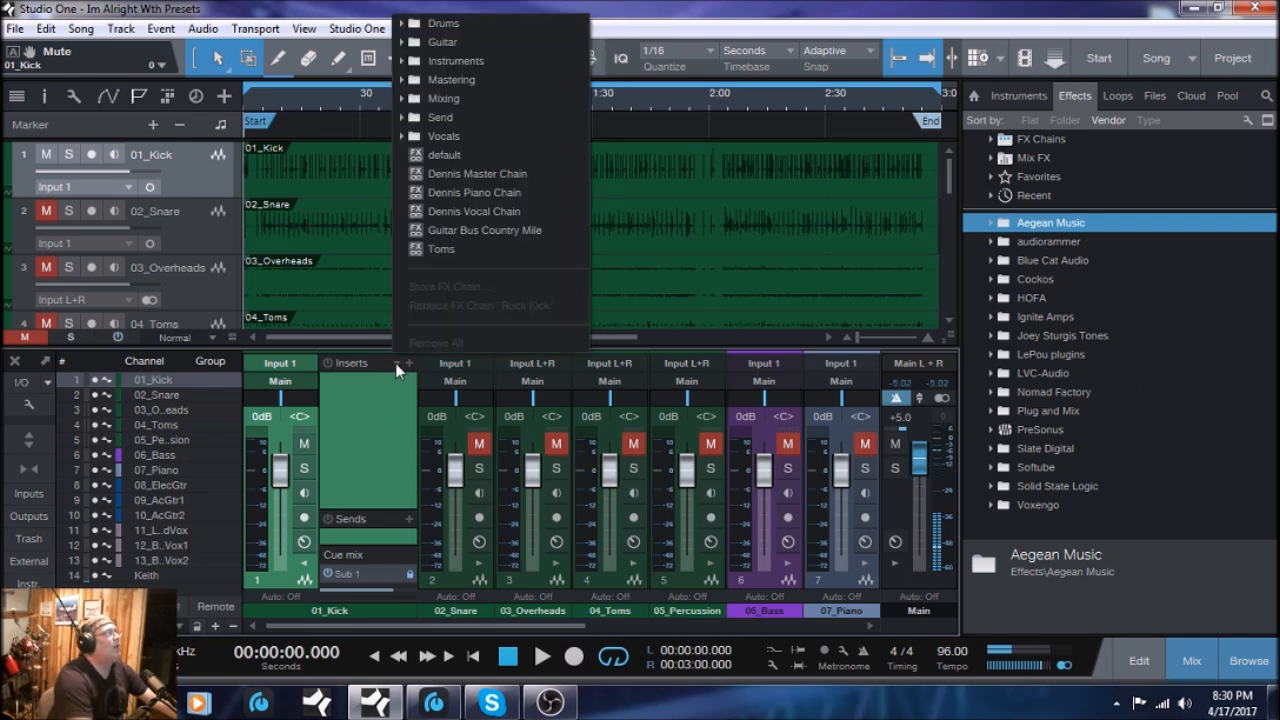
pyautogui.moveTo(452, 28)
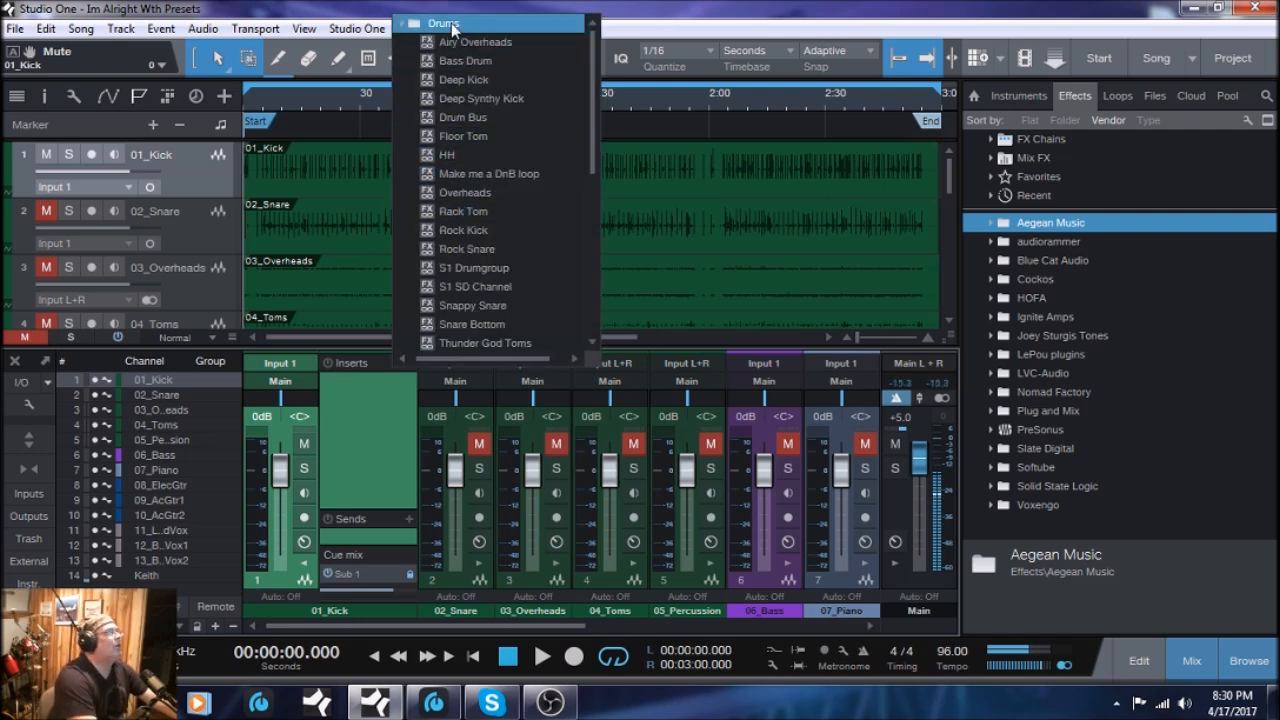
pyautogui.click(447, 232)
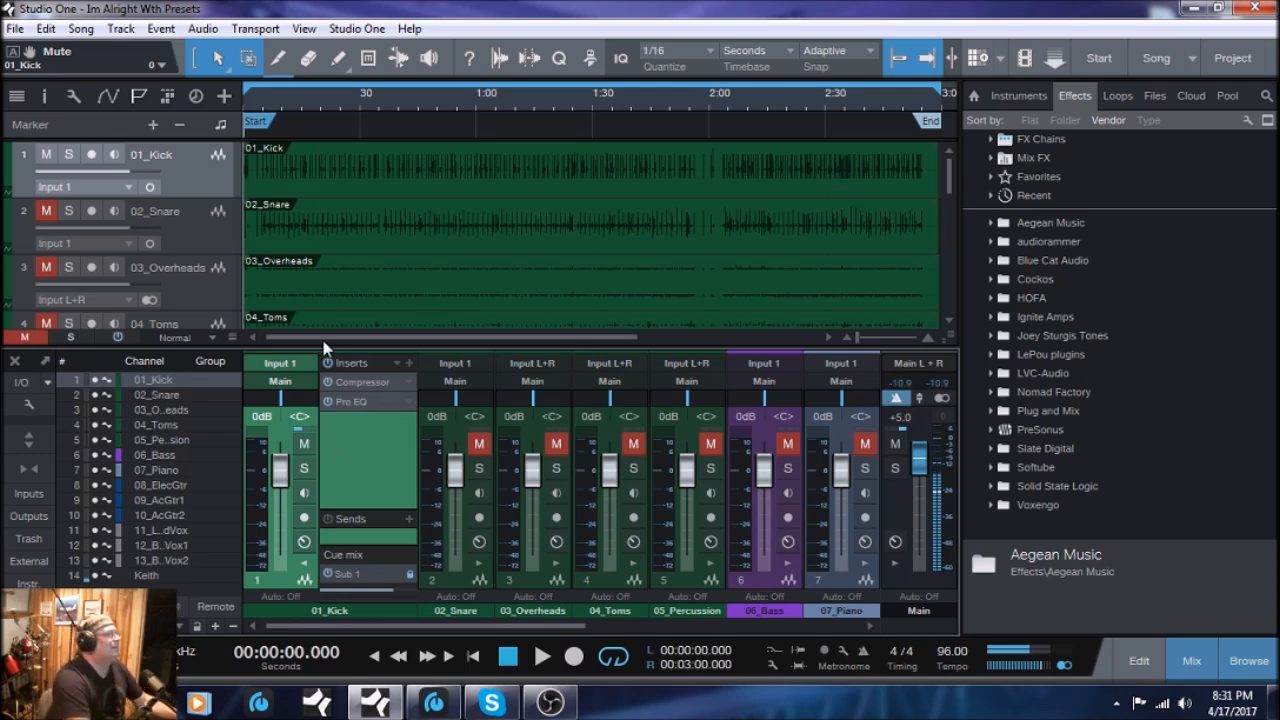
# - Play the kick and switch all its inserts off and on to compare the sound, leave them on, and stop playback
pyautogui.click(541, 657)
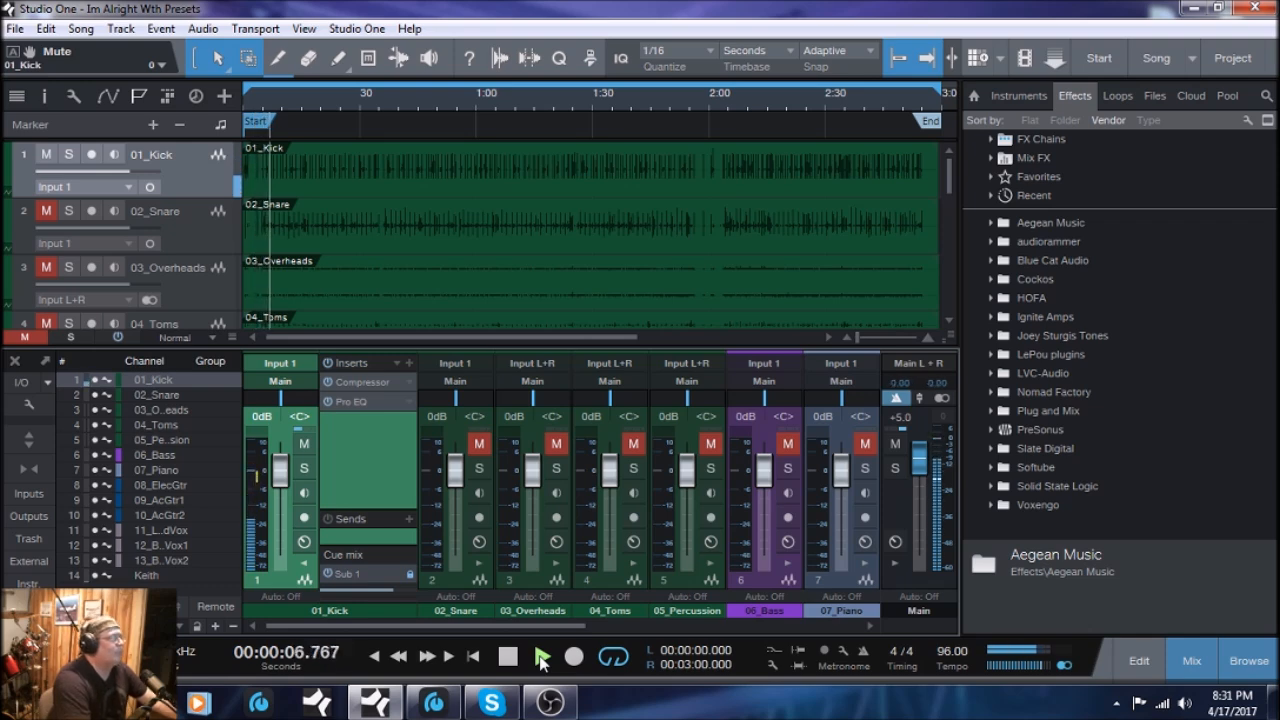
pyautogui.click(330, 366)
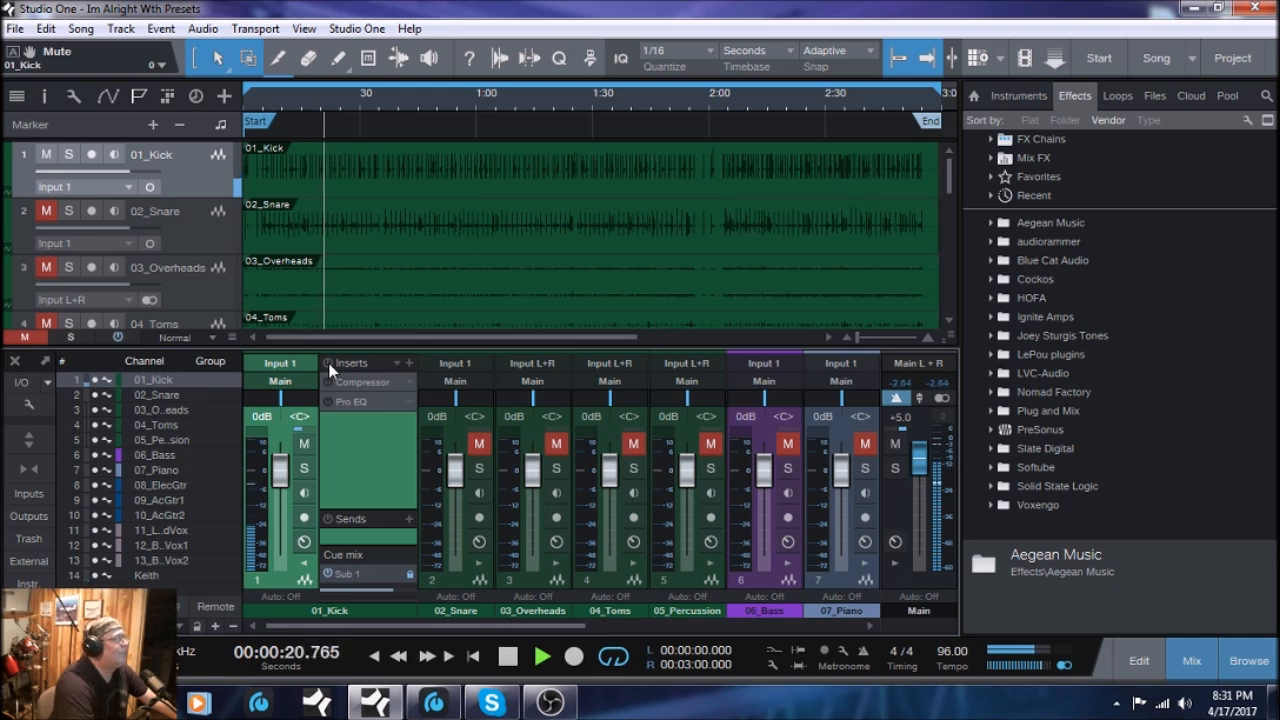
pyautogui.click(330, 366)
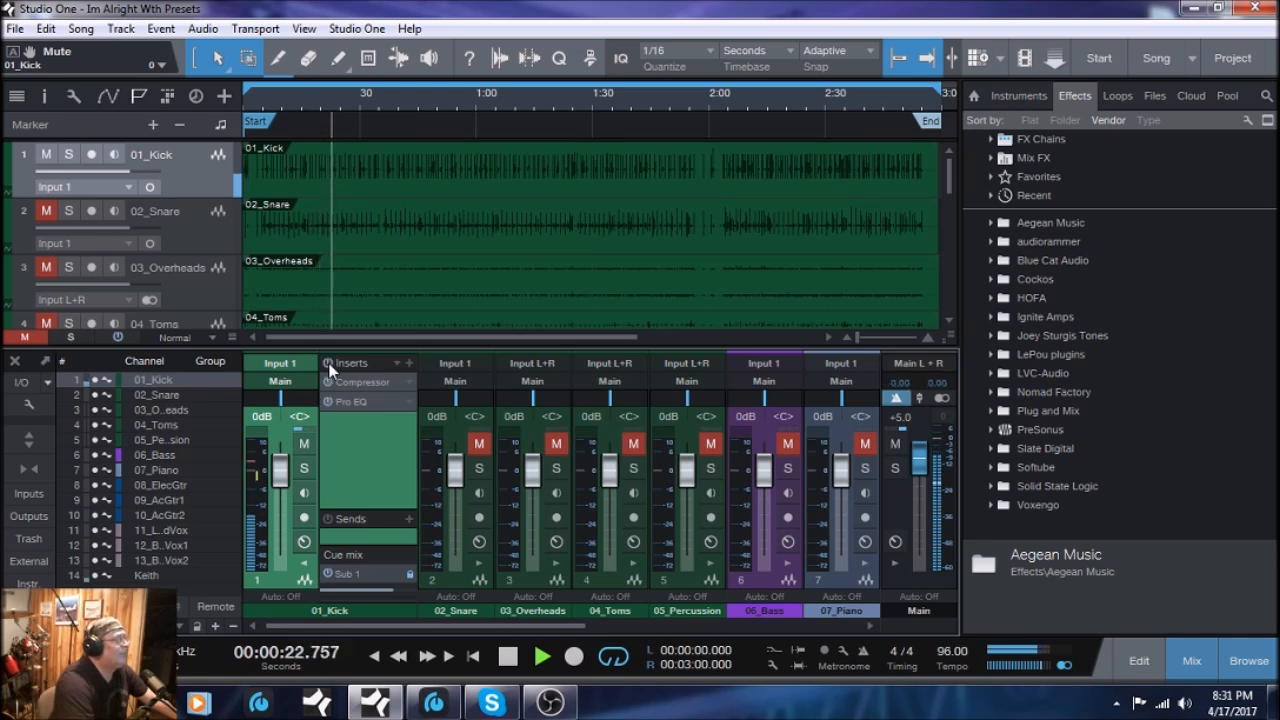
pyautogui.click(329, 365)
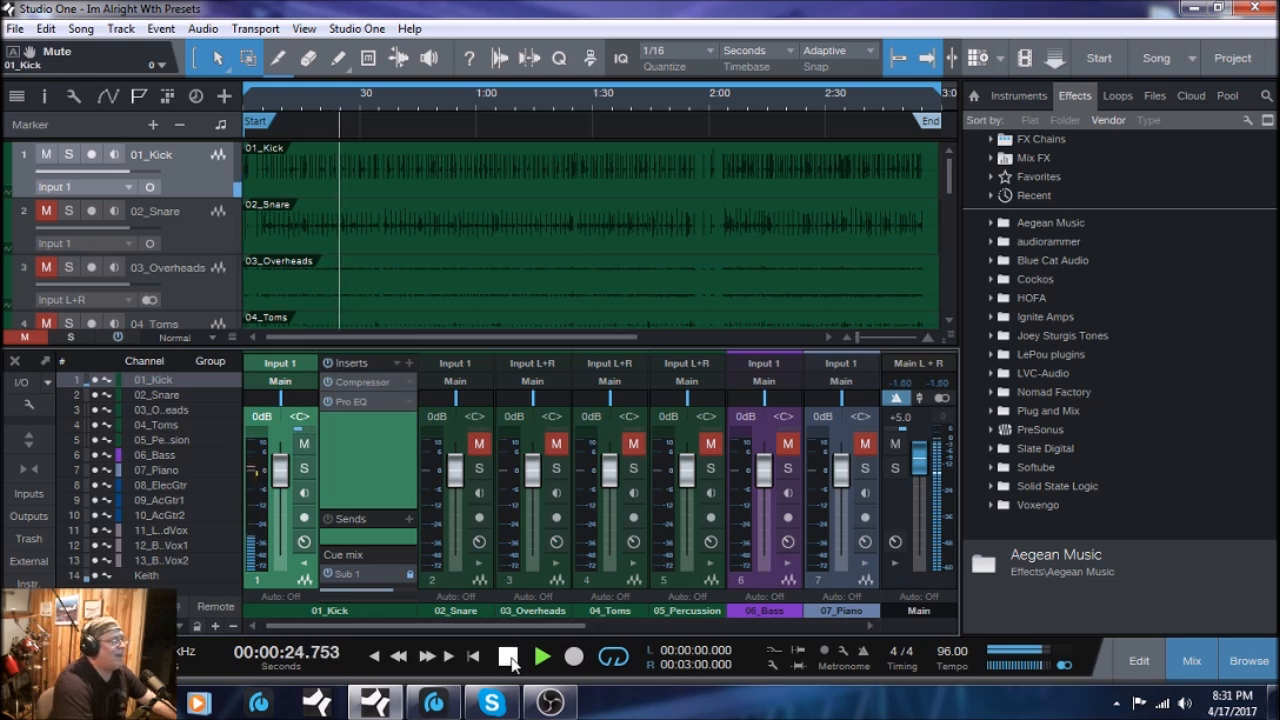
pyautogui.click(510, 659)
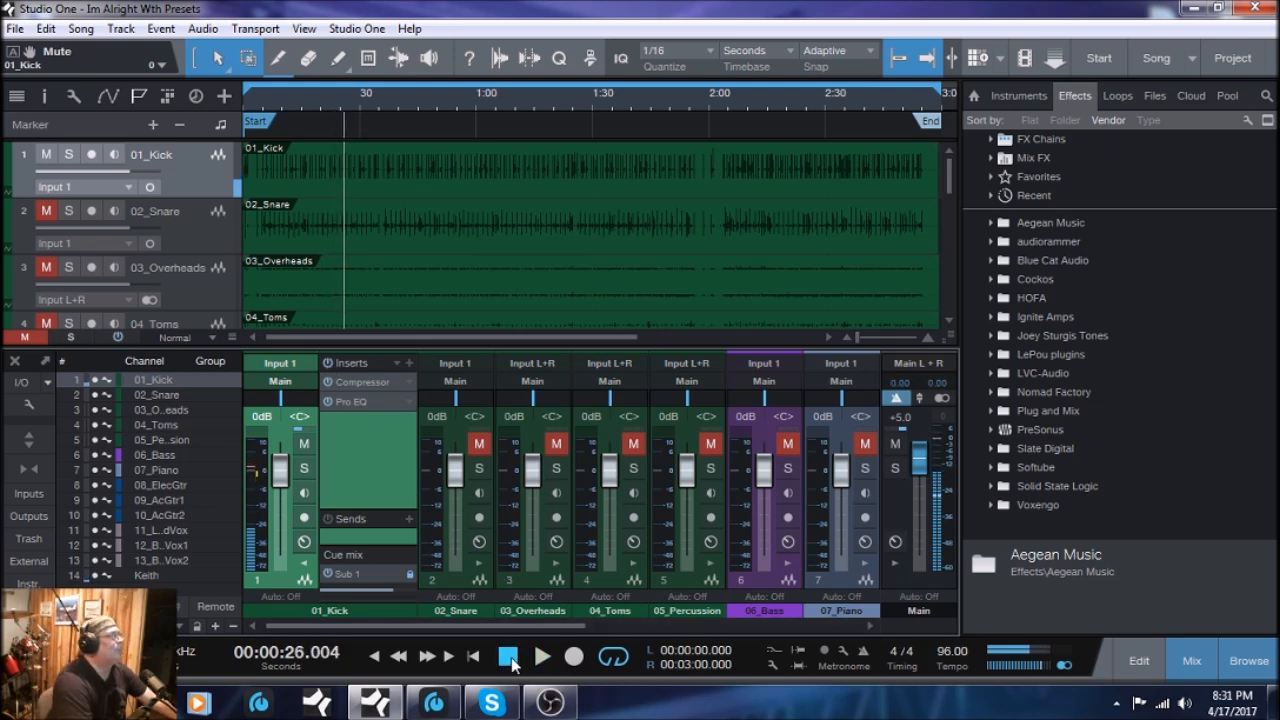
# - Open the kick's Compressor insert to examine its settings and move its window aside
pyautogui.click(358, 381)
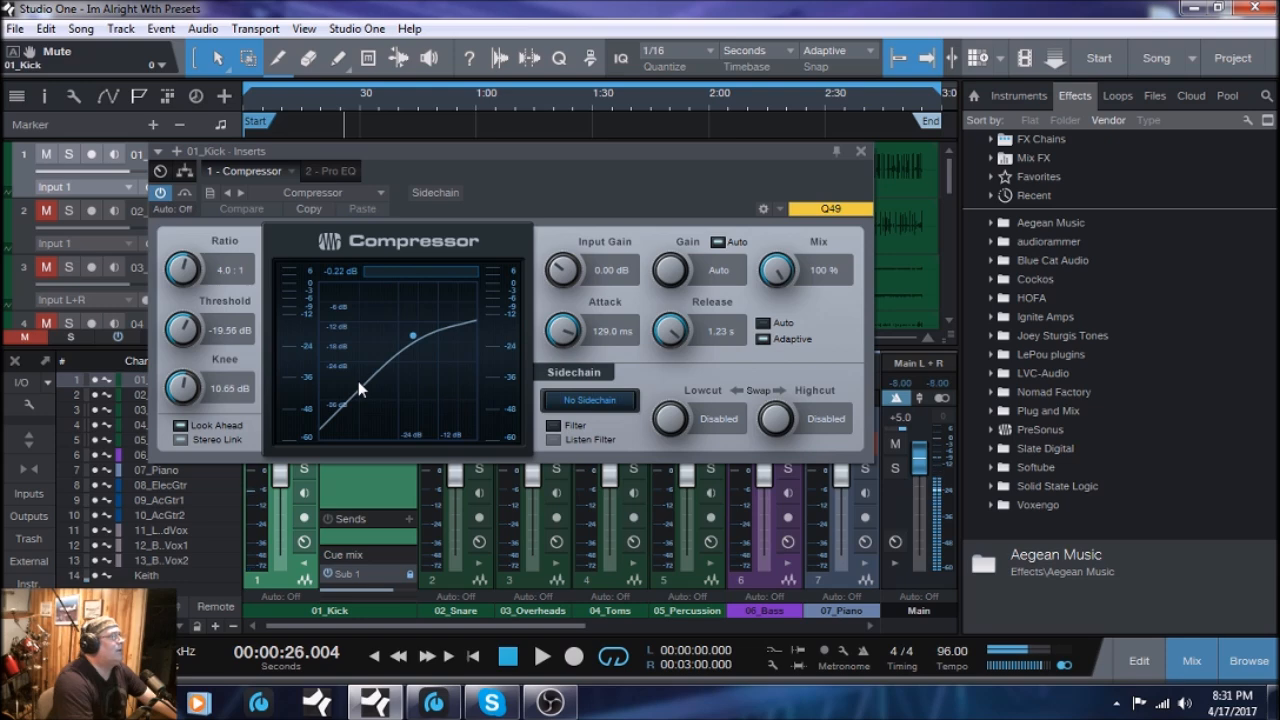
pyautogui.click(859, 152)
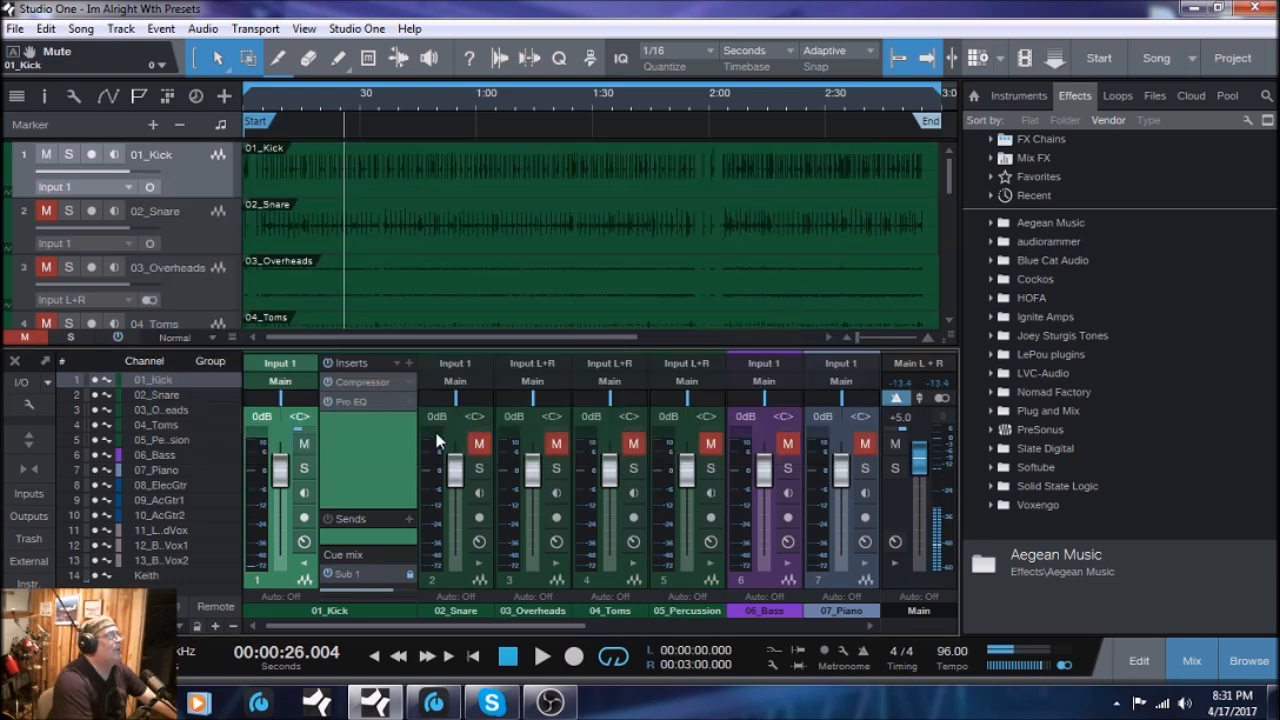
pyautogui.click(358, 383)
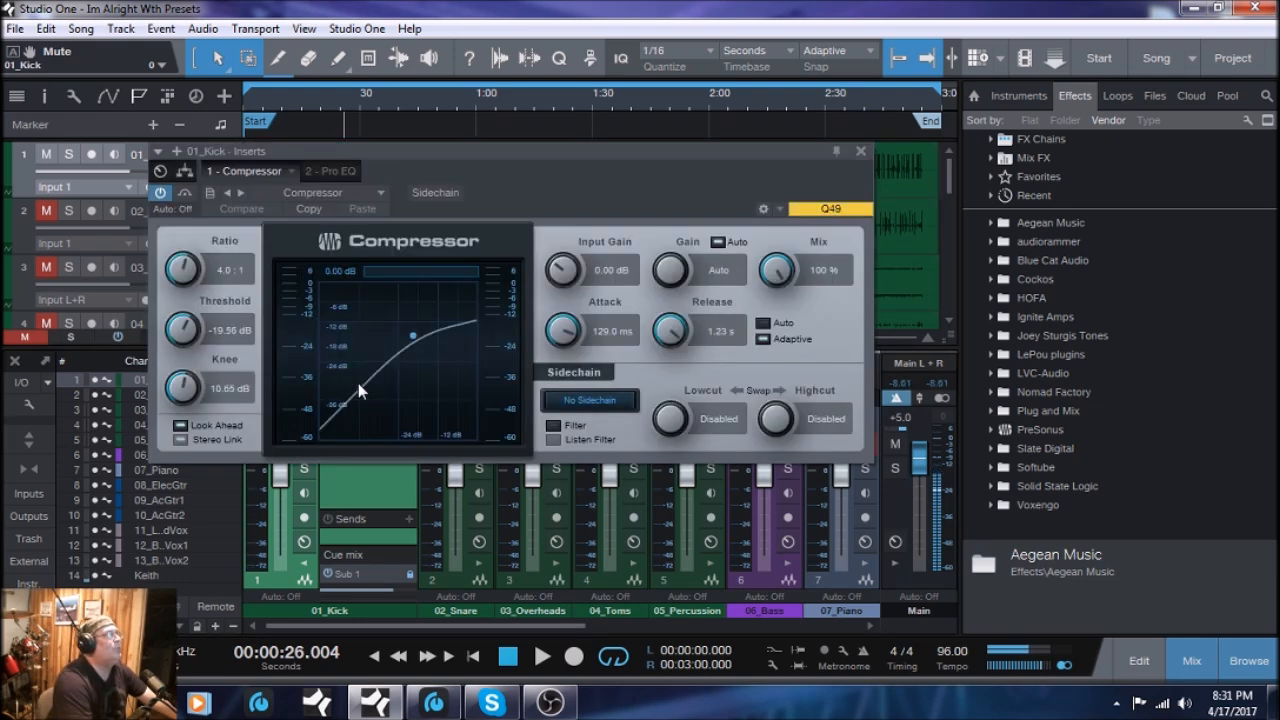
pyautogui.moveTo(528, 151); pyautogui.dragTo(598, 138)
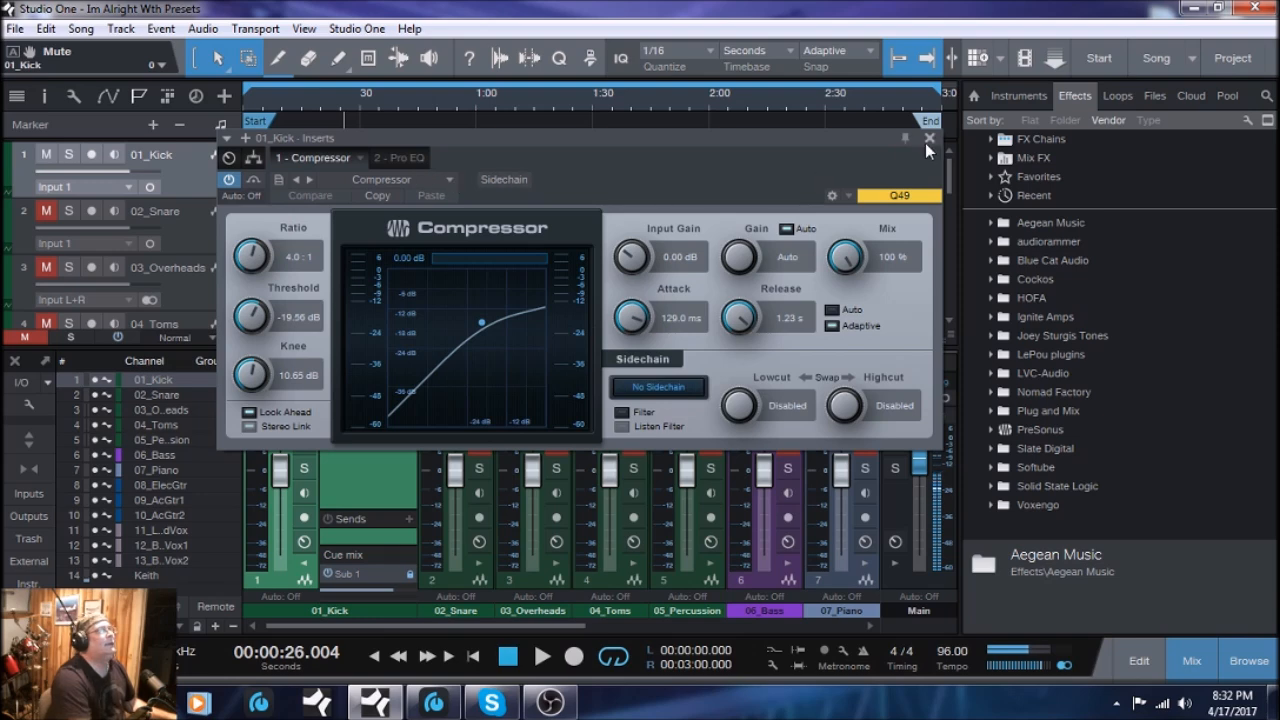
# - Compare the kick's Pro EQ and Compressor settings, and reposition the Pro EQ window so all its bands are in view
pyautogui.click(400, 157)
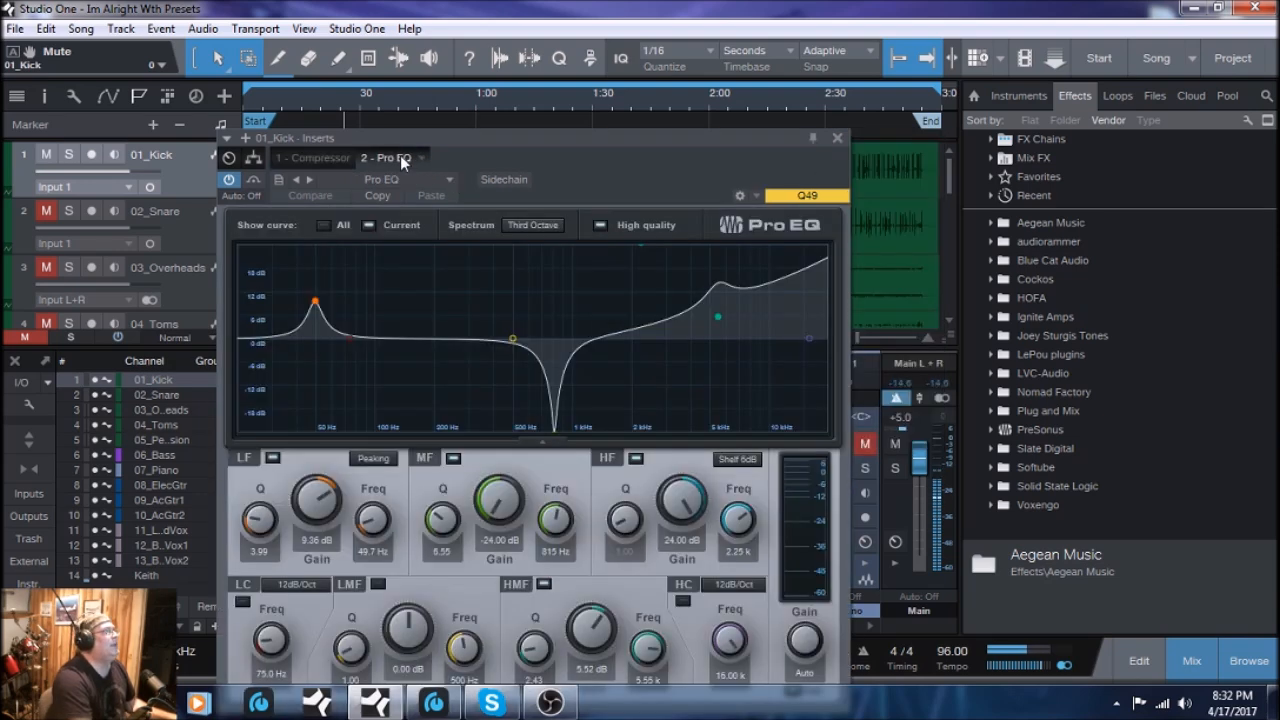
pyautogui.click(838, 138)
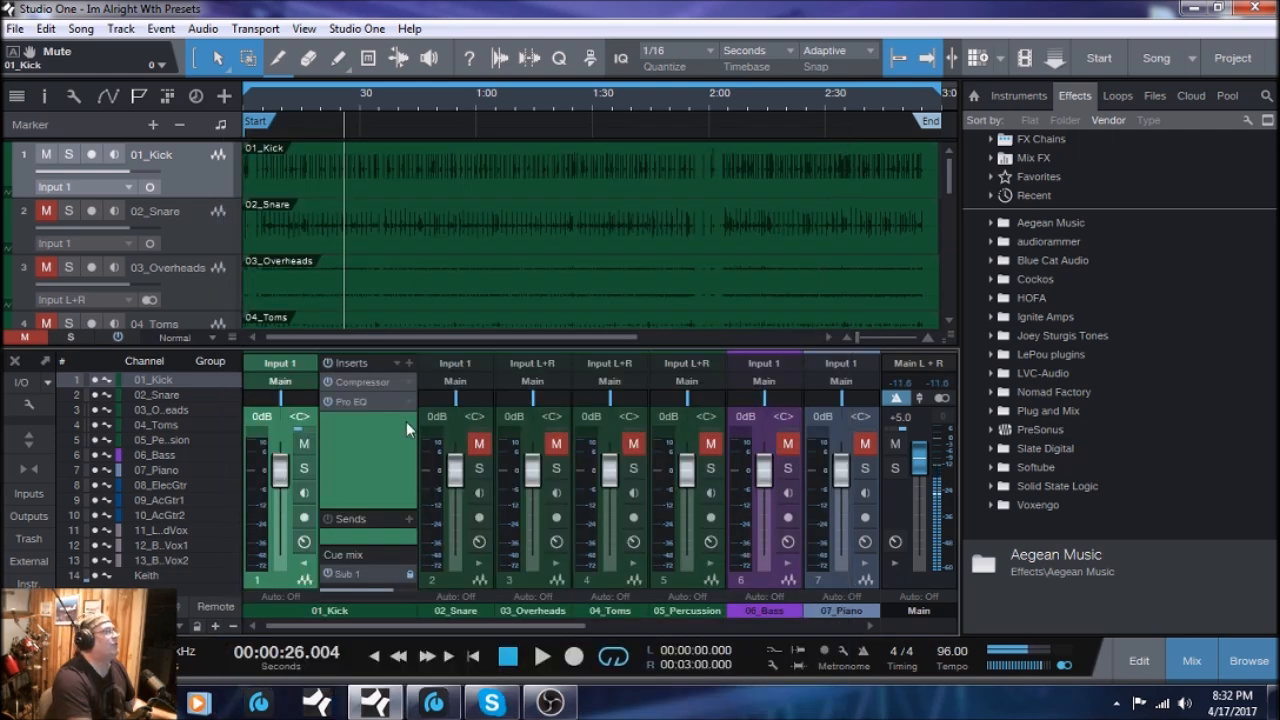
pyautogui.click(368, 400)
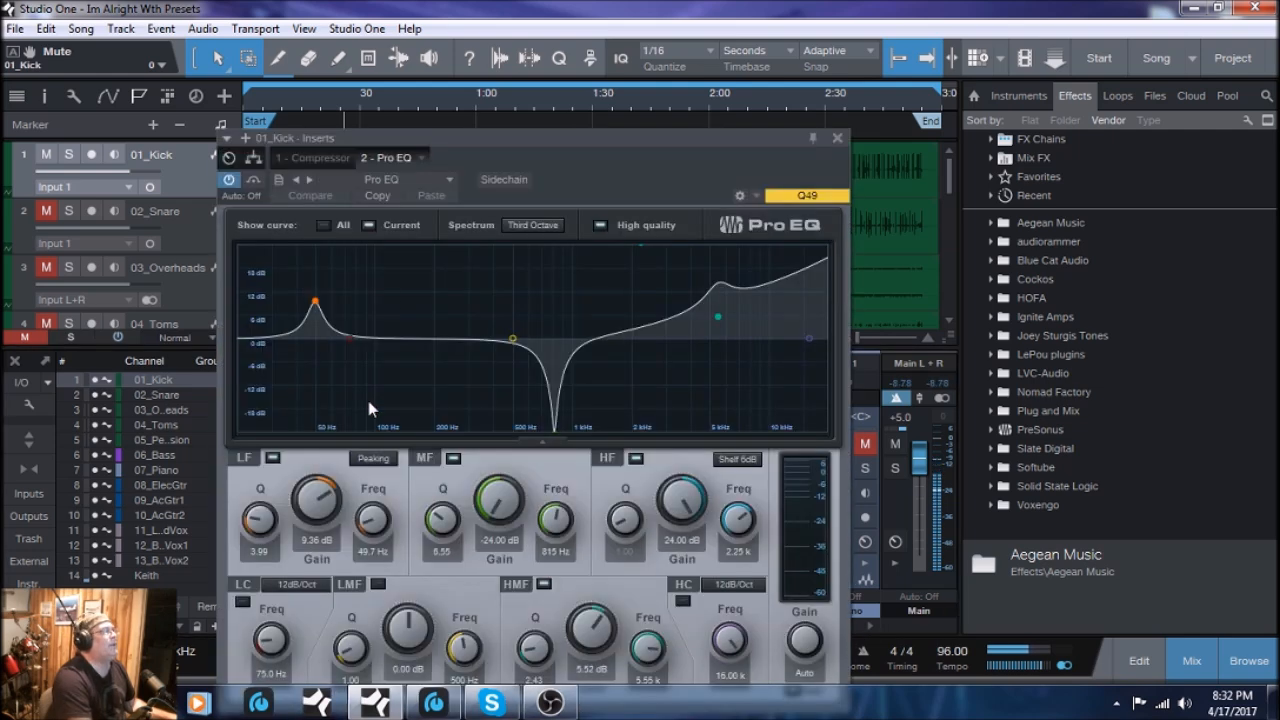
pyautogui.click(325, 158)
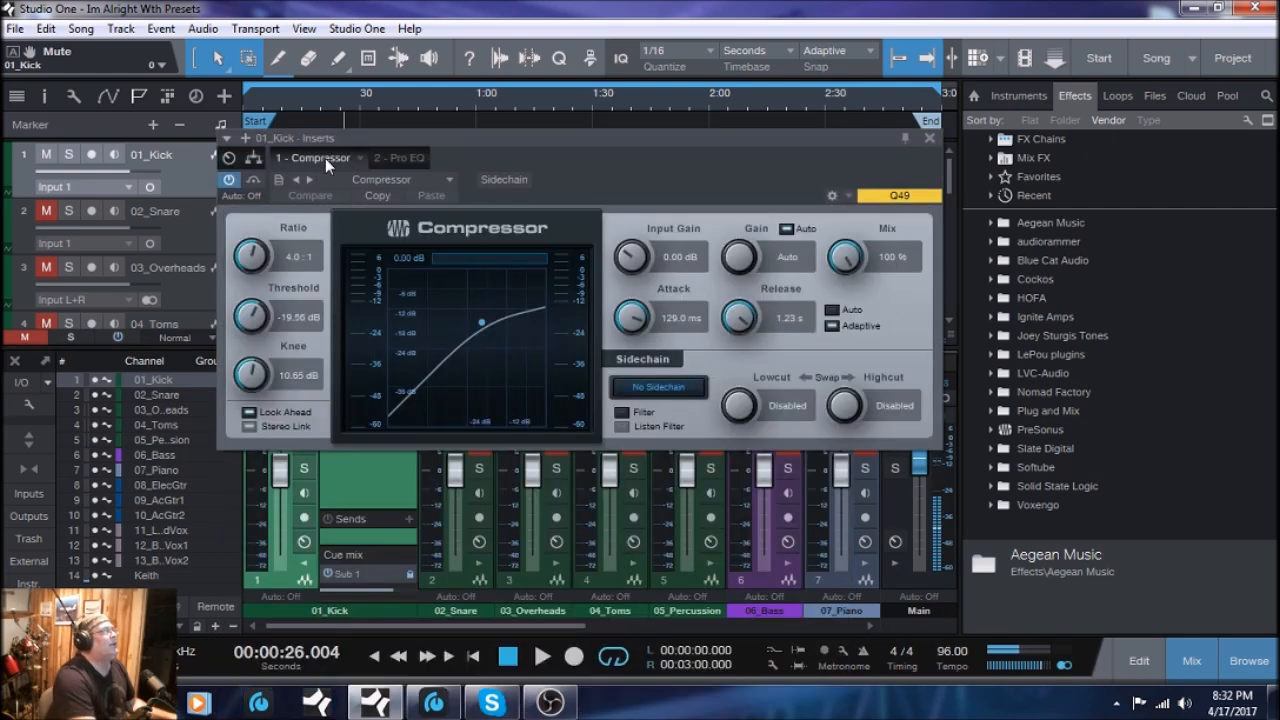
pyautogui.click(398, 156)
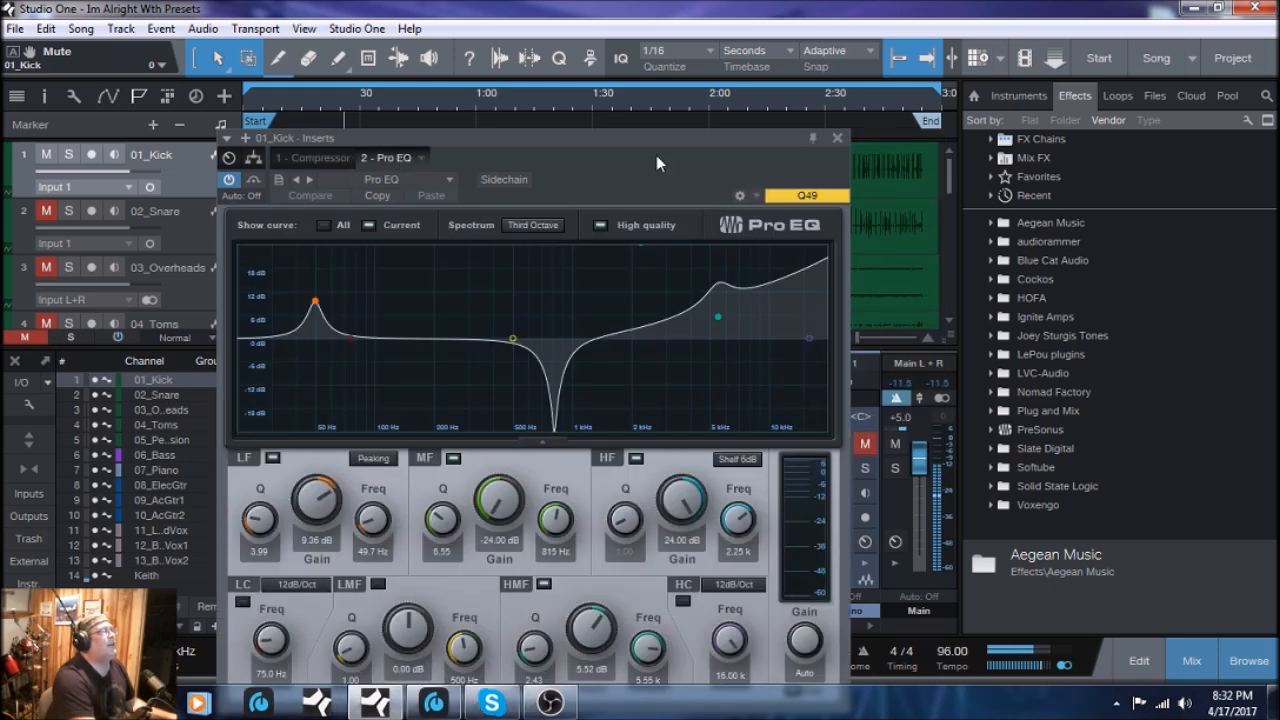
pyautogui.moveTo(620, 170); pyautogui.dragTo(716, 93)
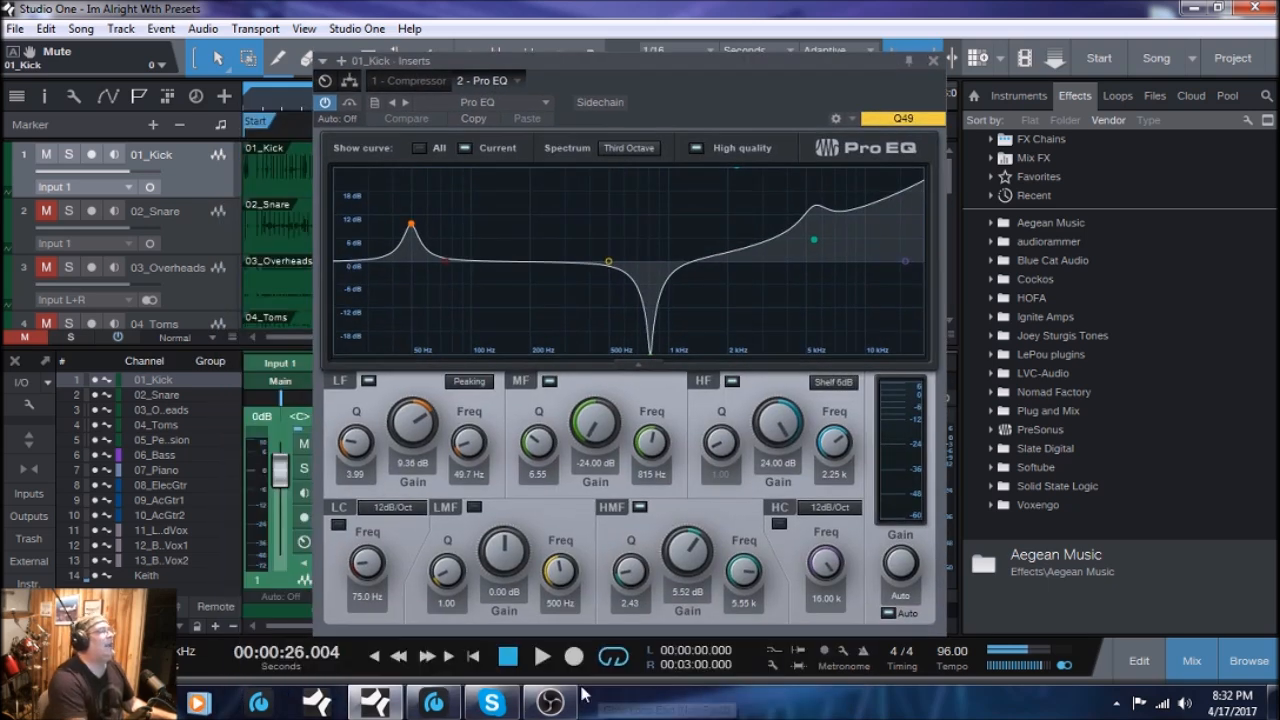
# - Browse the Pro EQ's Drums presets without loading one while the kick plays, then stop and re-examine the EQ curve
pyautogui.click(541, 657)
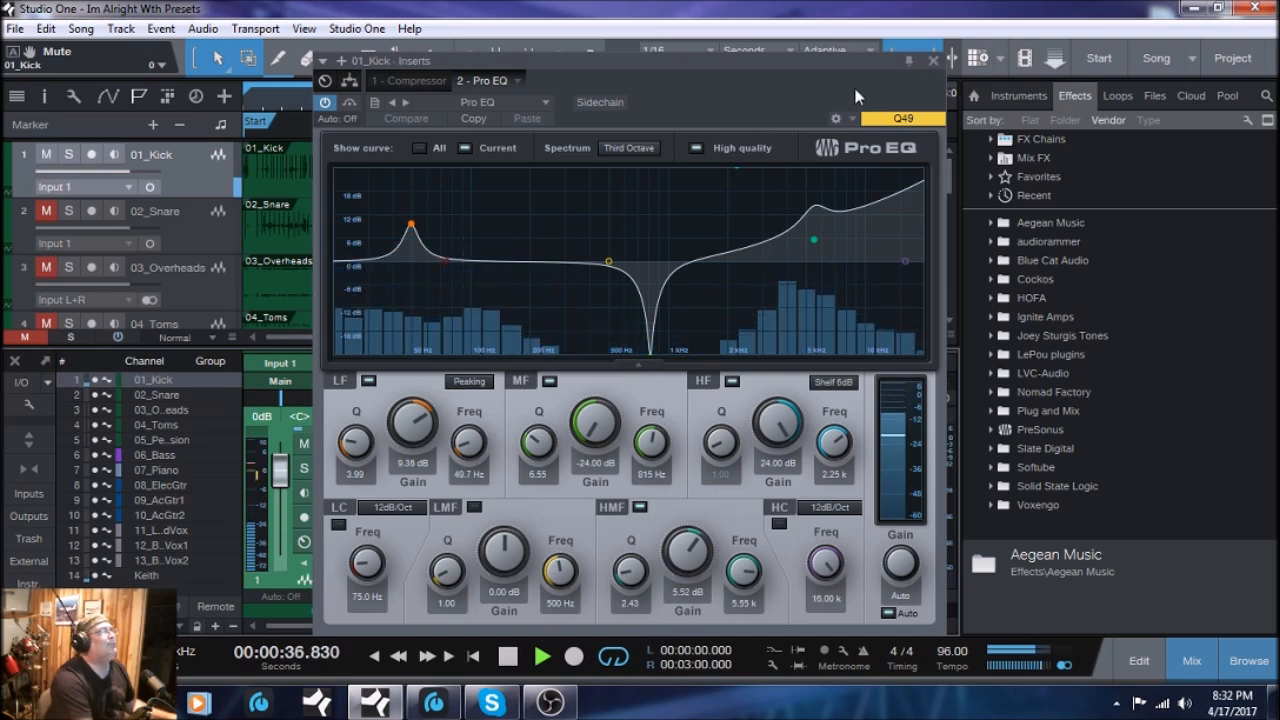
pyautogui.click(544, 102)
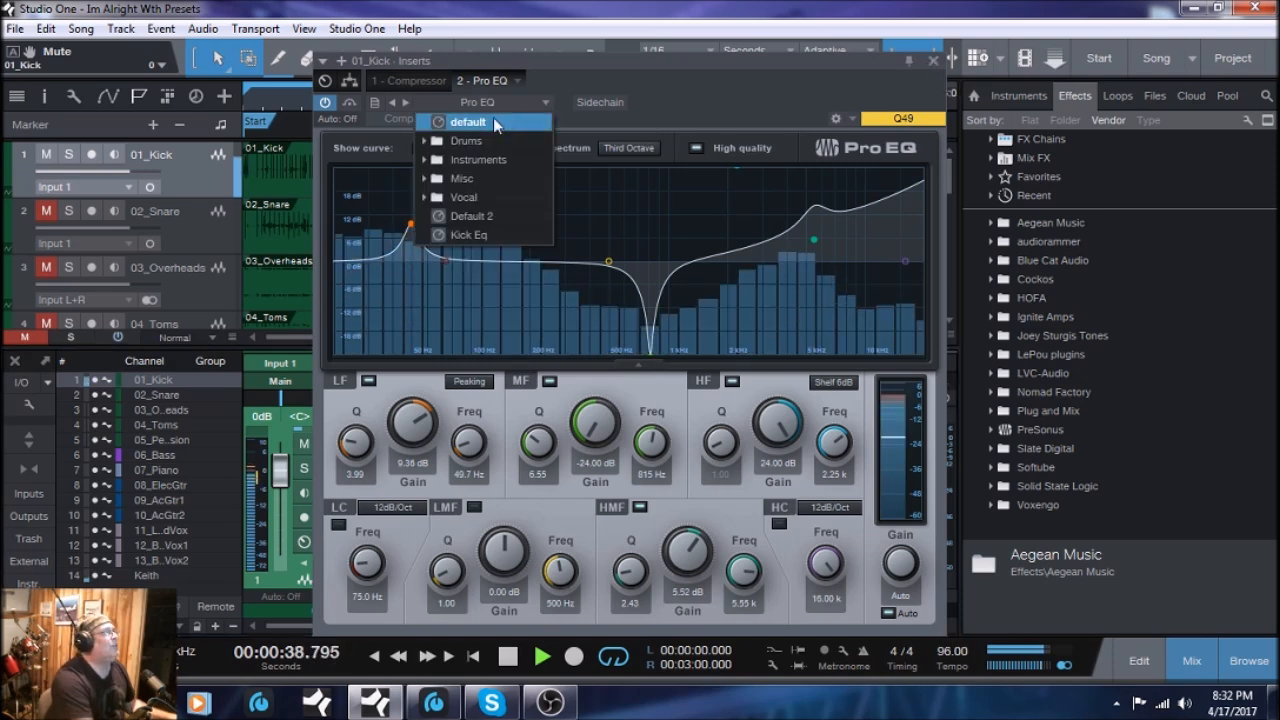
pyautogui.click(478, 150)
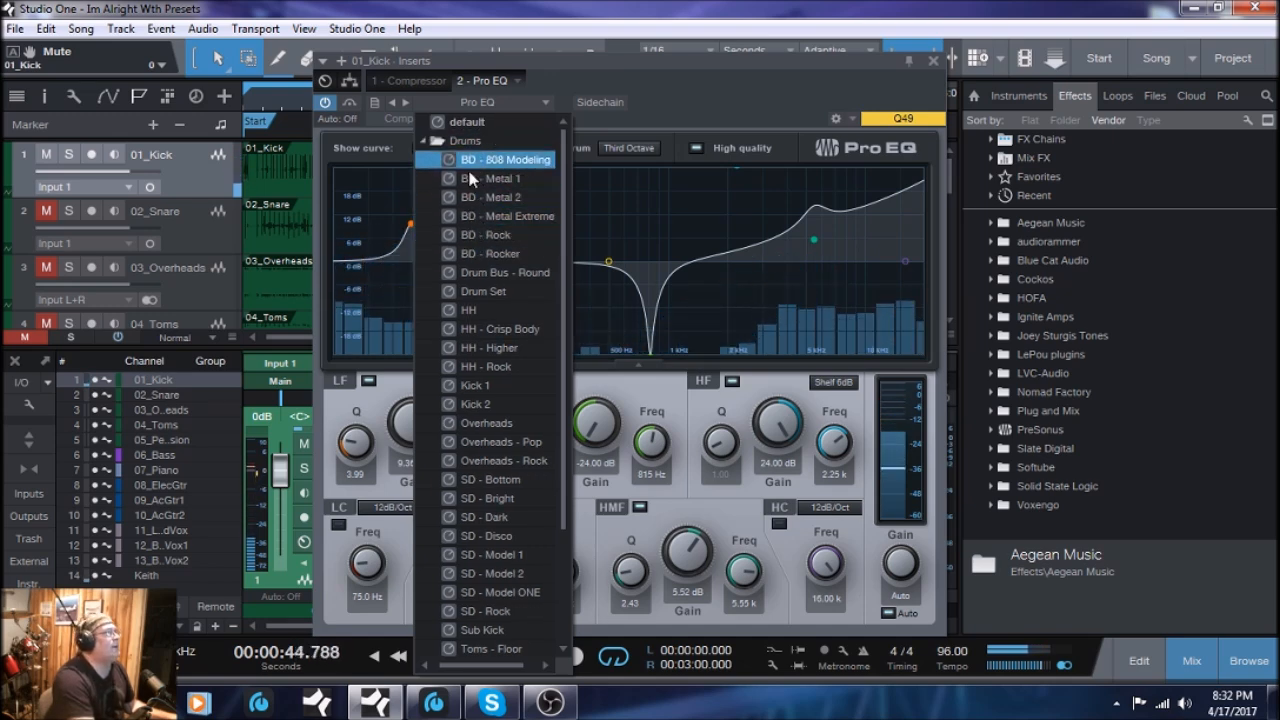
pyautogui.click(728, 92)
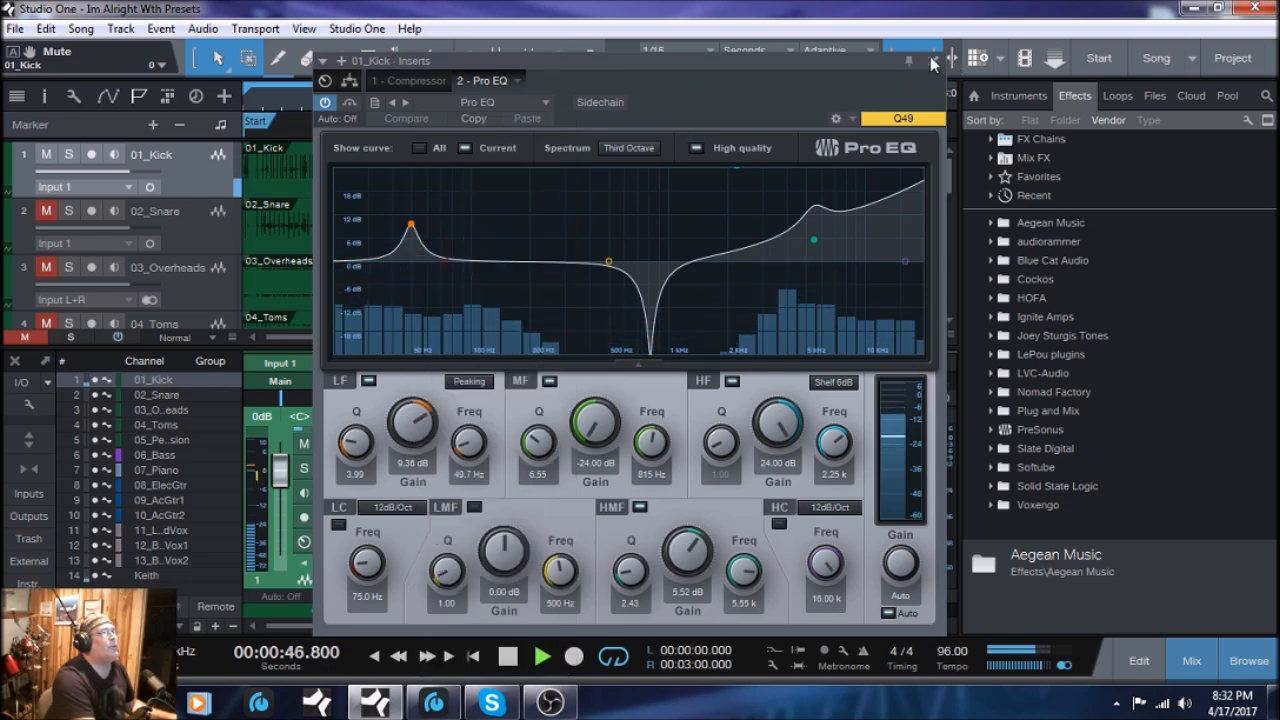
pyautogui.click(933, 60)
pyautogui.click(510, 658)
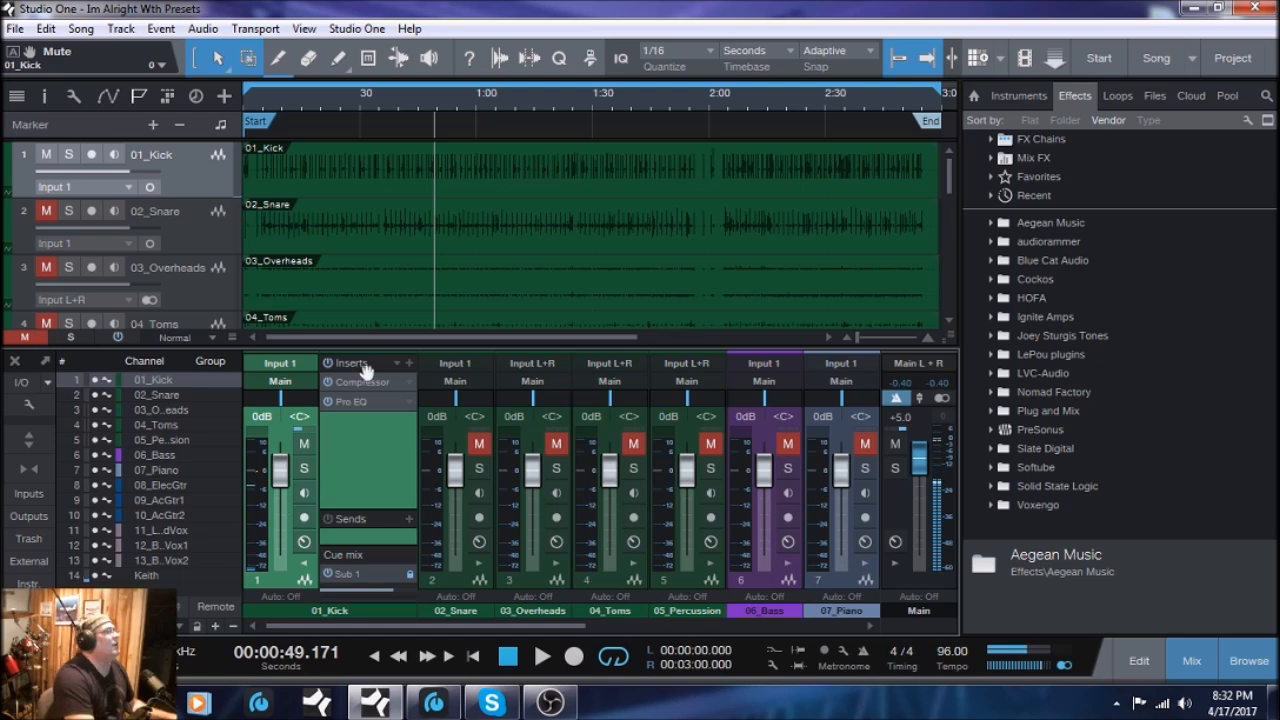
pyautogui.click(353, 400)
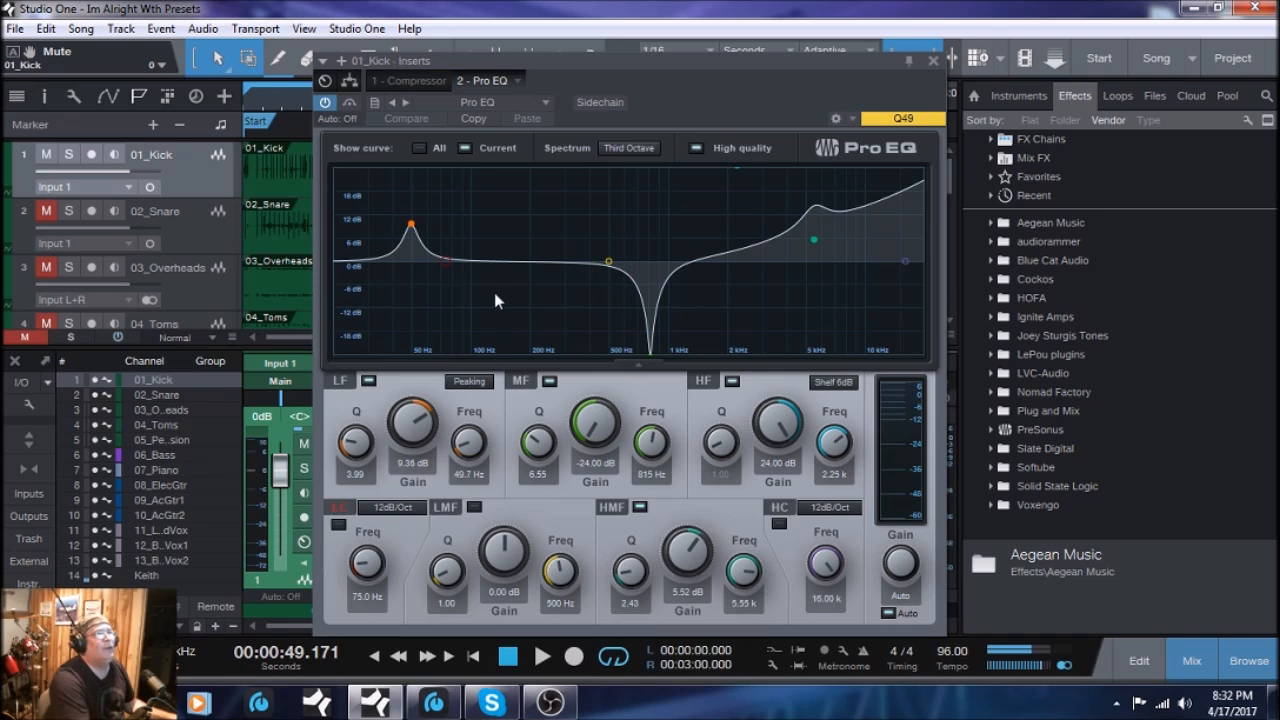
pyautogui.click(932, 61)
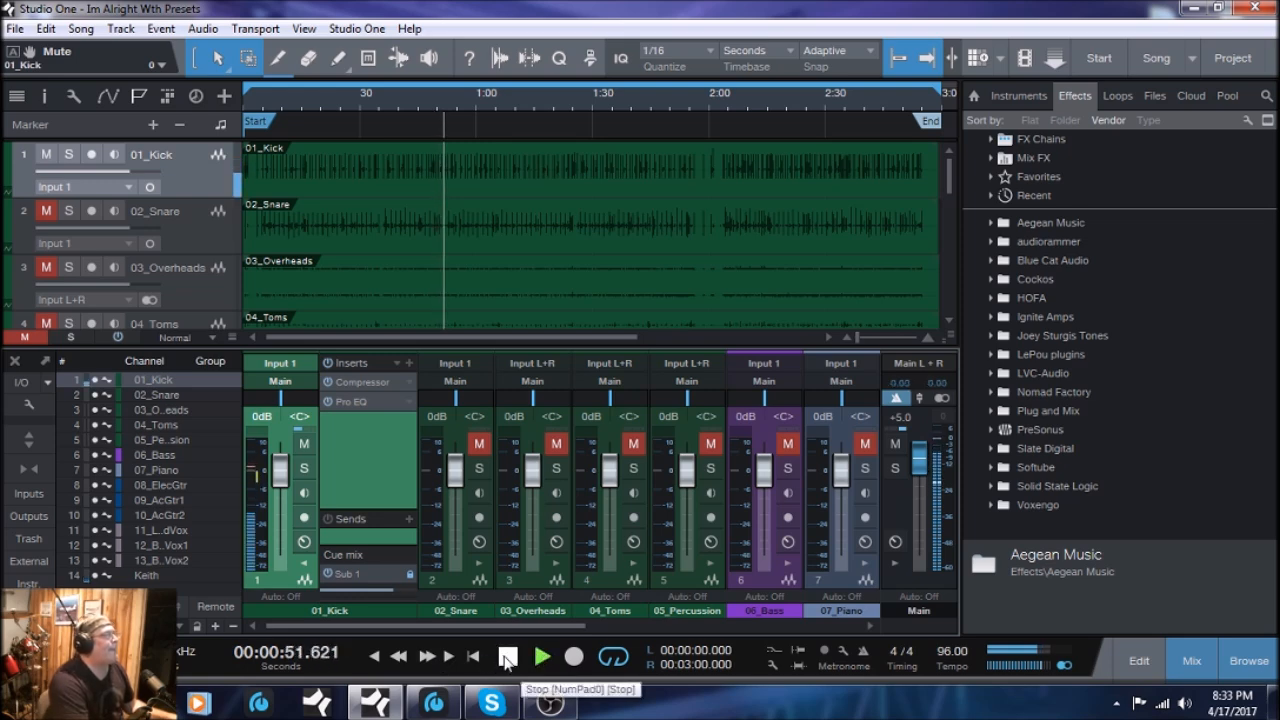
# - Stop playback, return the playhead to the song start, and collapse the 01_Kick channel's inserts and sends
pyautogui.click(507, 658)
pyautogui.click(373, 658)
pyautogui.click(305, 568)
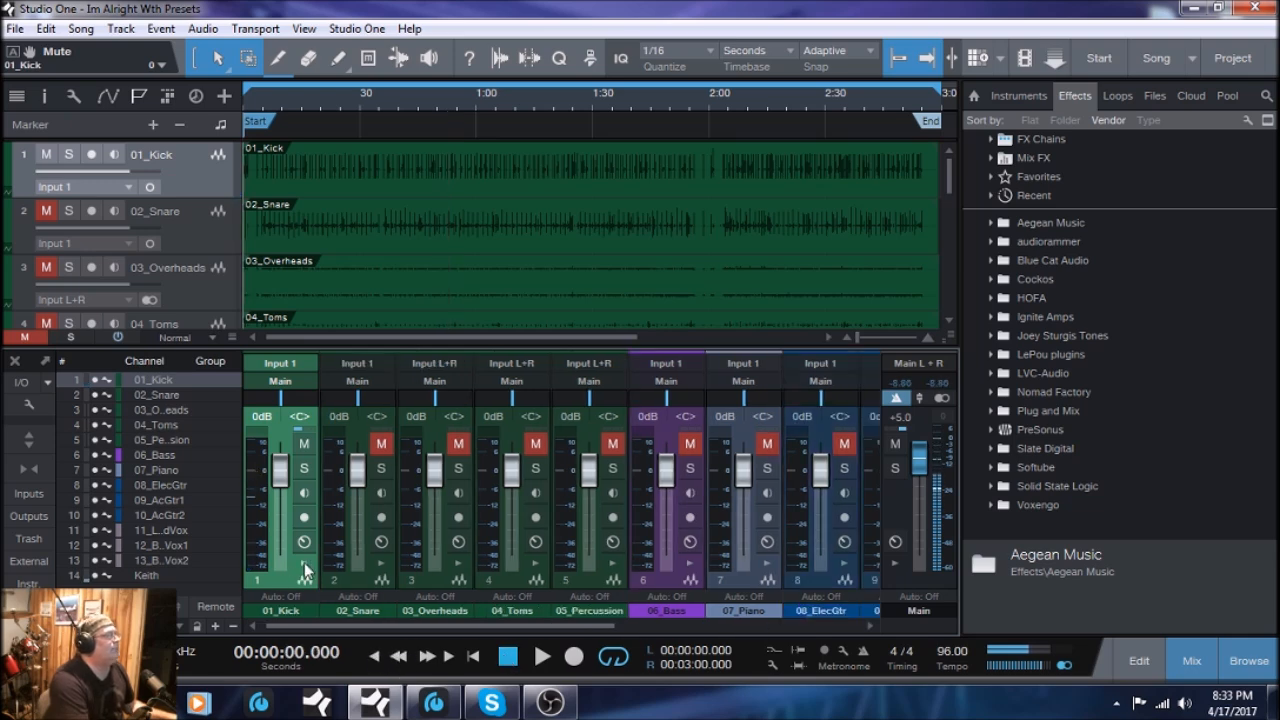
# - Expand the snare channel's inserts and sends, and lower the kick's fader to -8.6 dB during playback
pyautogui.click(379, 565)
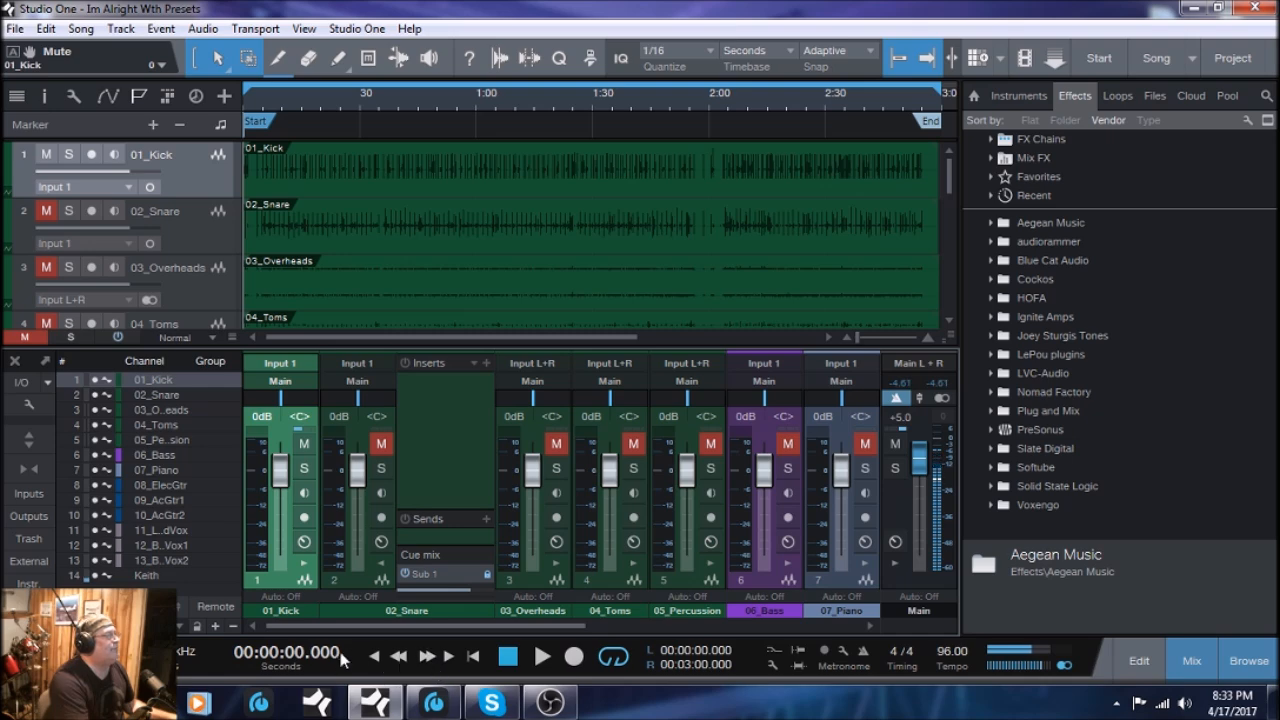
pyautogui.click(542, 658)
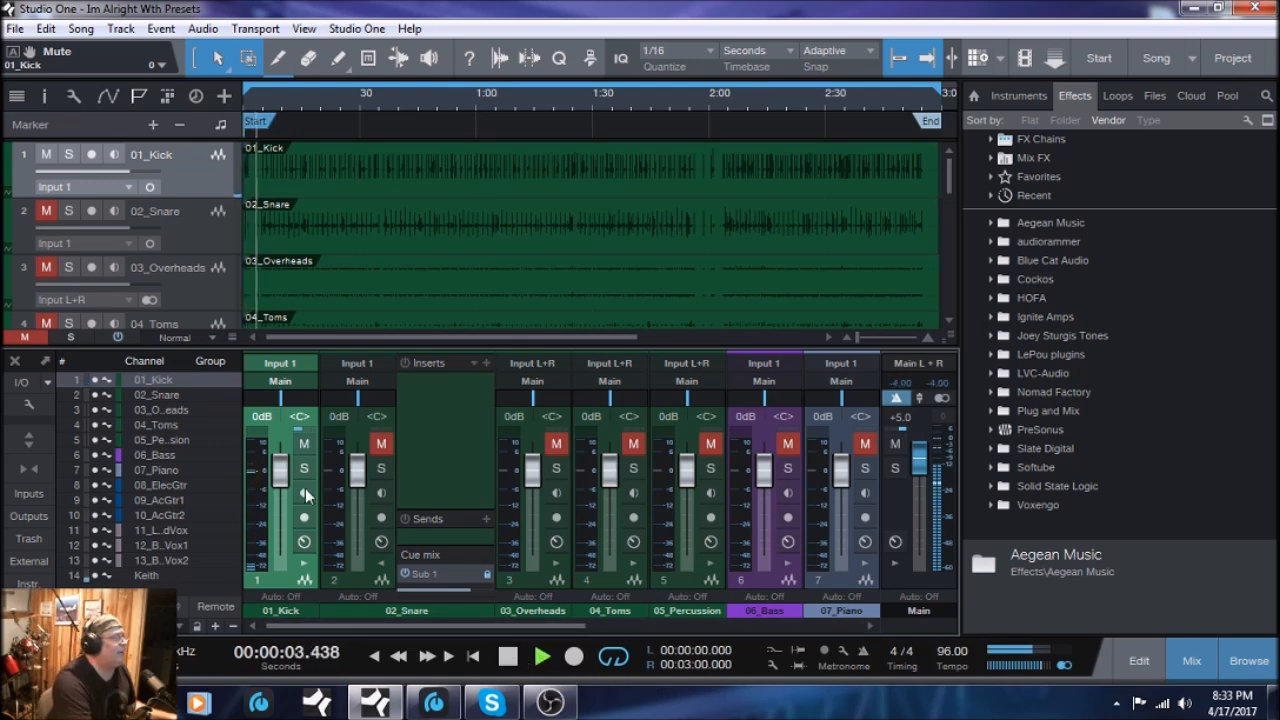
pyautogui.moveTo(280, 475); pyautogui.dragTo(288, 498)
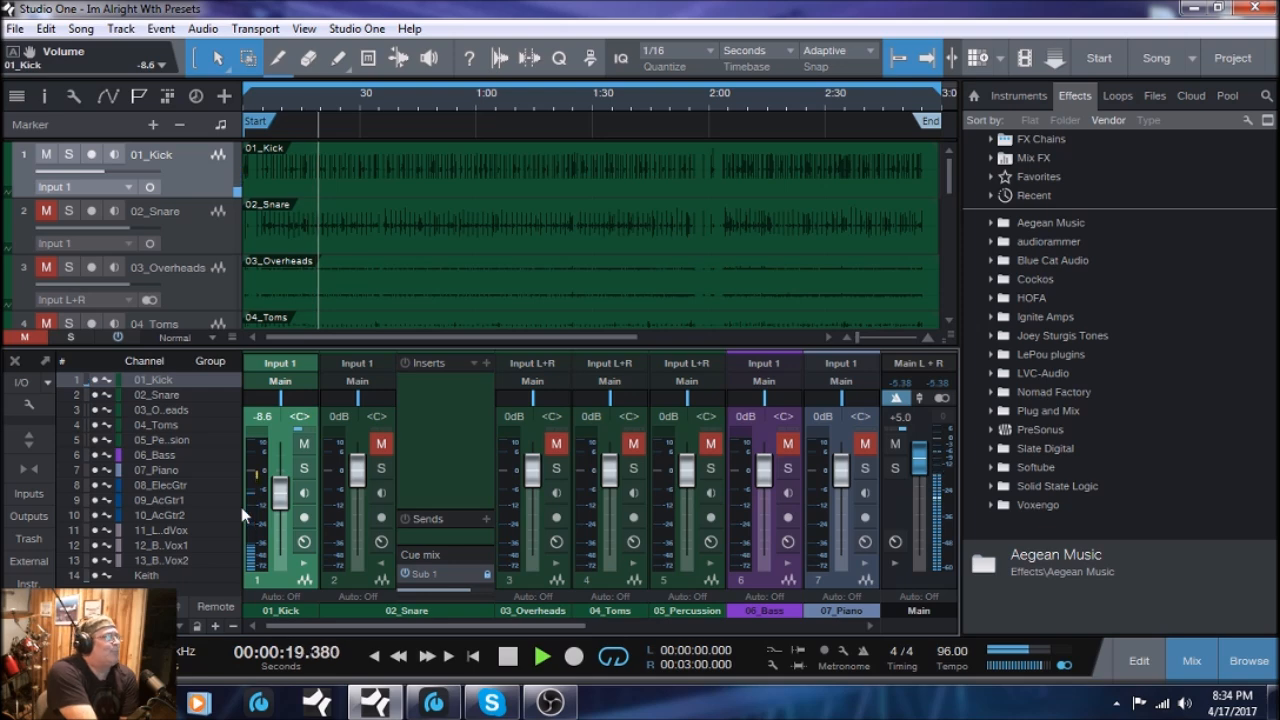
pyautogui.click(304, 572)
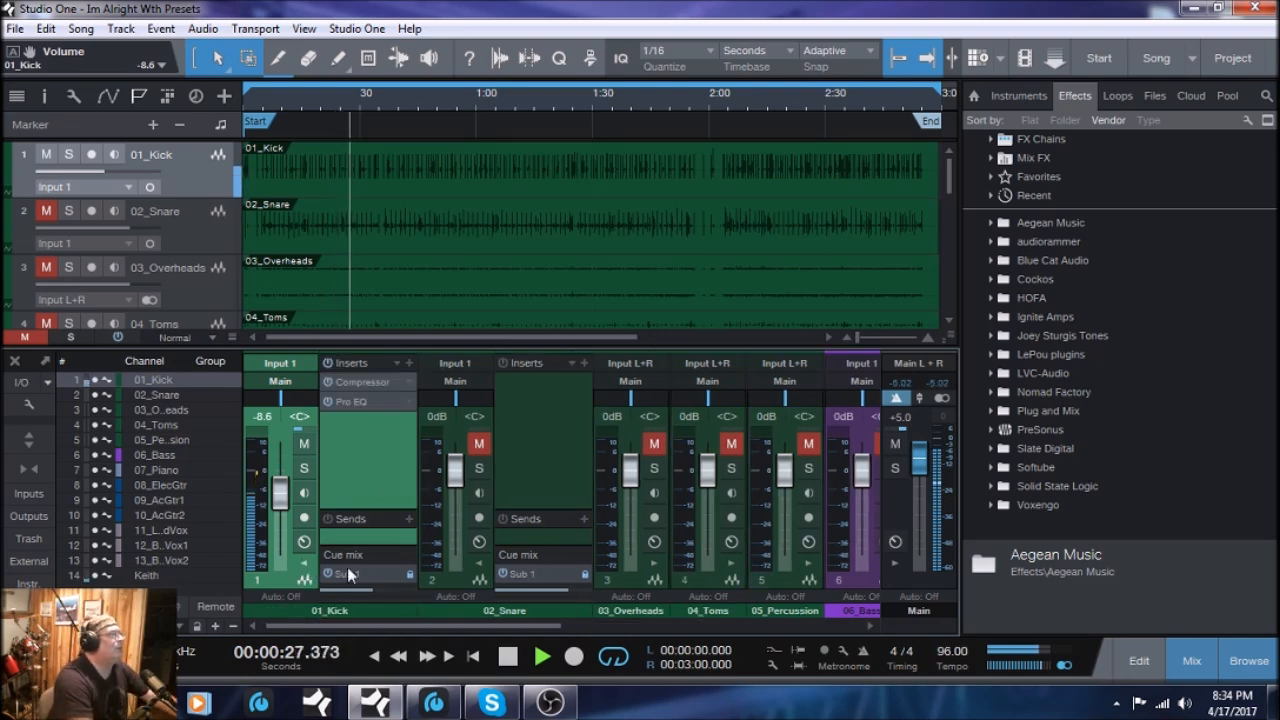
pyautogui.click(305, 565)
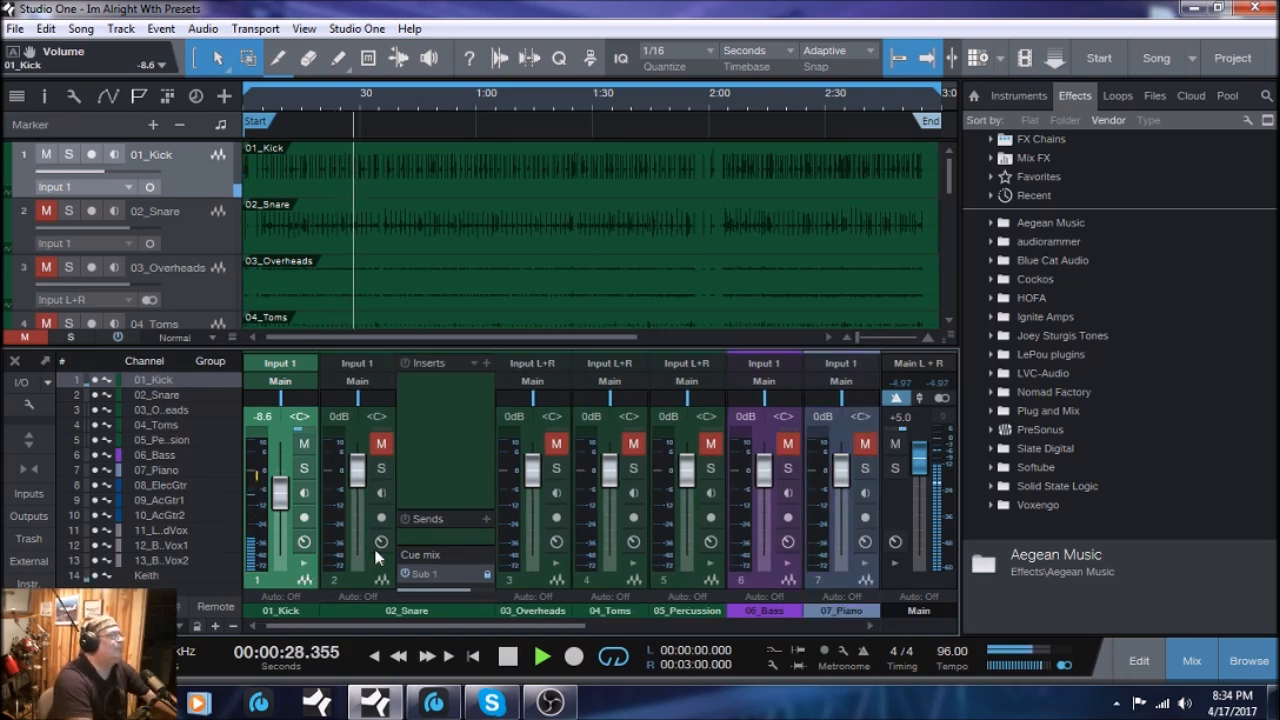
# - Isolate the snare by unmuting it and muting the kick, and load the Rock Snare drum FX chain on its inserts
pyautogui.click(381, 444)
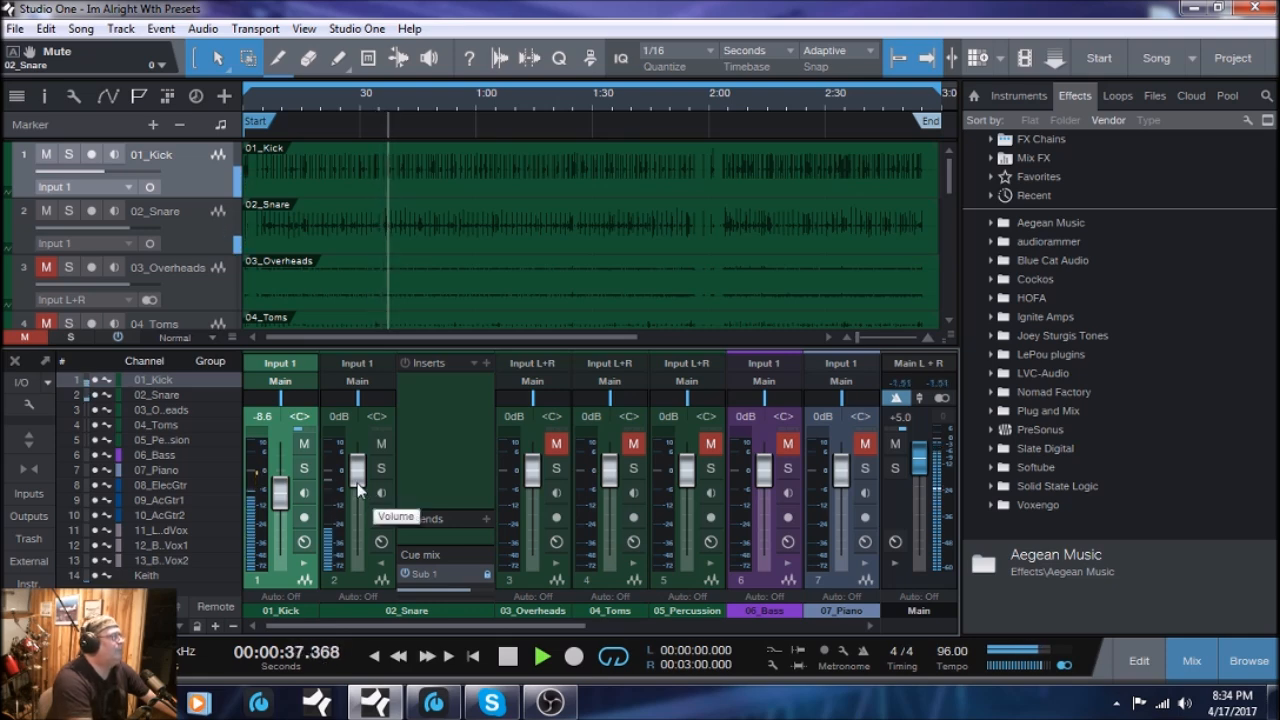
pyautogui.click(304, 443)
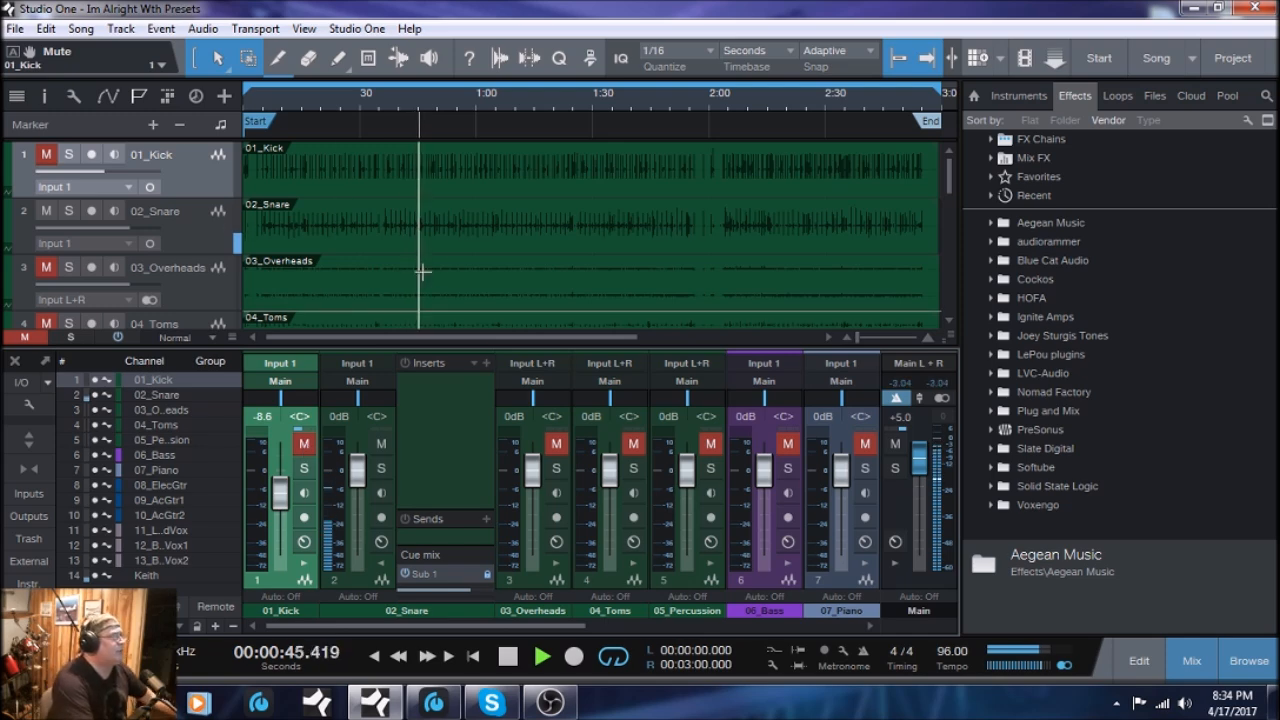
pyautogui.click(473, 362)
pyautogui.click(538, 27)
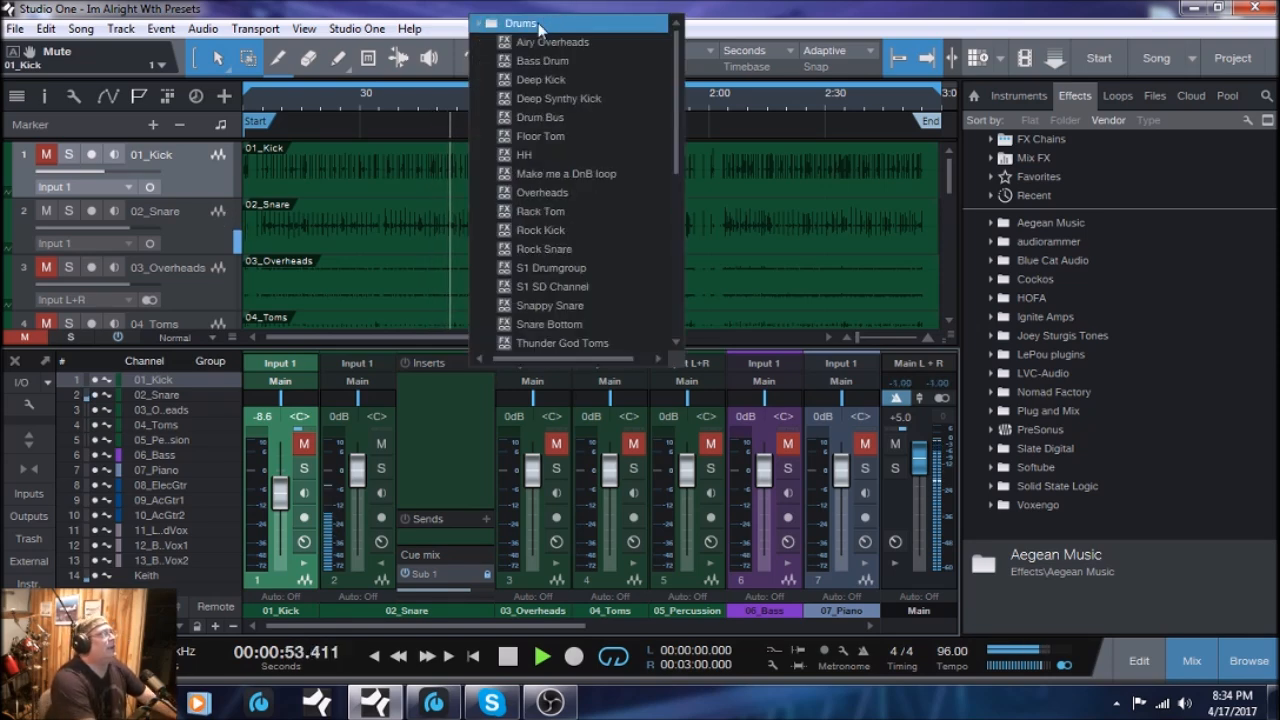
pyautogui.click(549, 249)
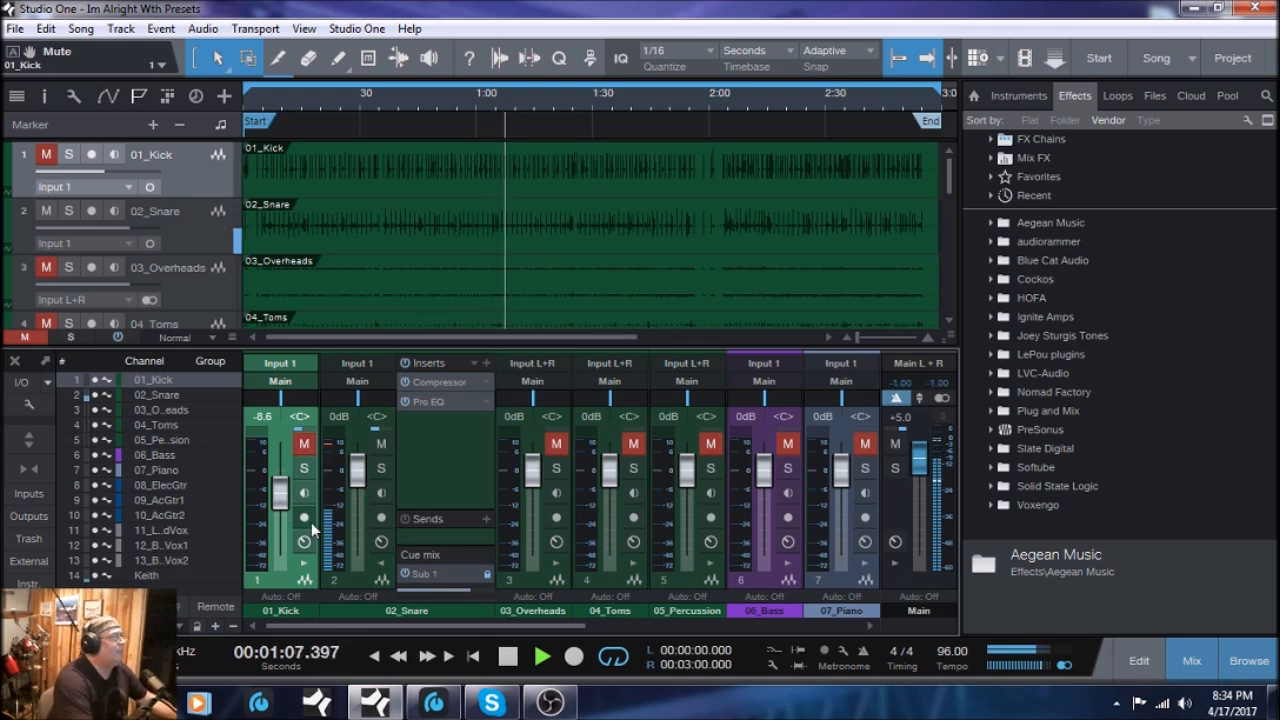
# - Unmute the kick and lower the snare's fader to -13.9 dB to balance the two drums
pyautogui.moveTo(333, 454)
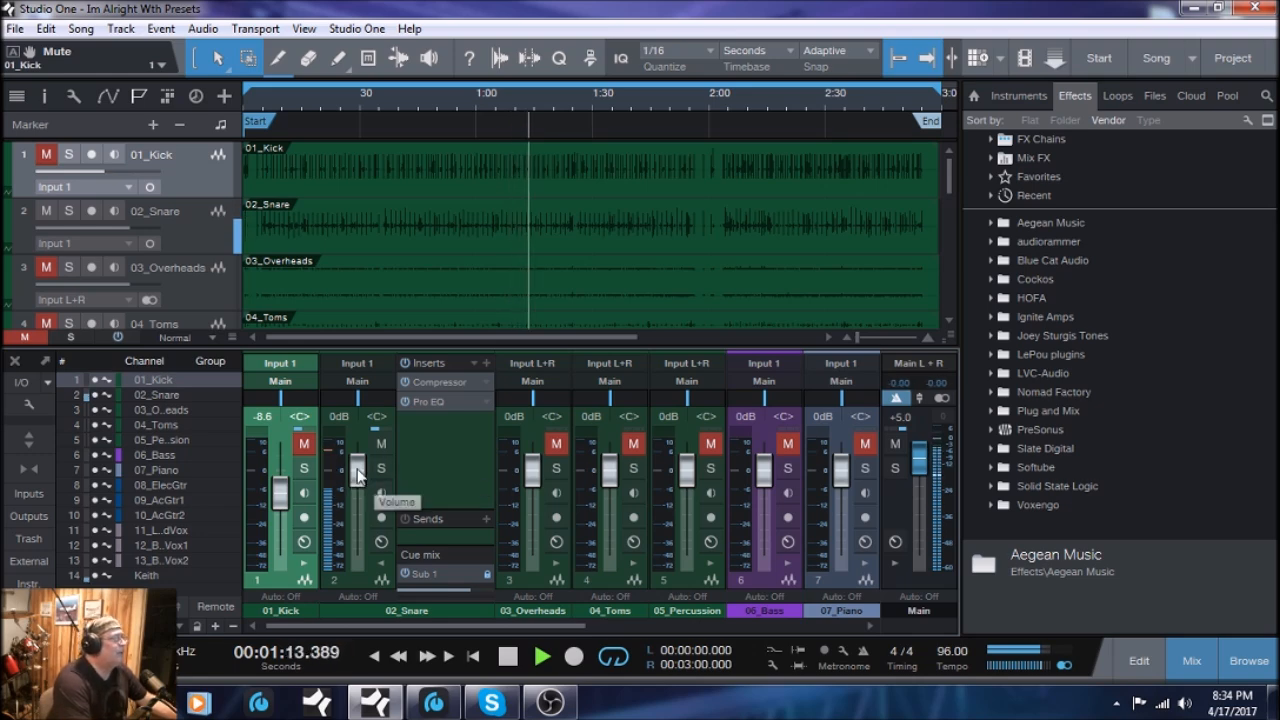
pyautogui.moveTo(358, 476); pyautogui.dragTo(358, 500)
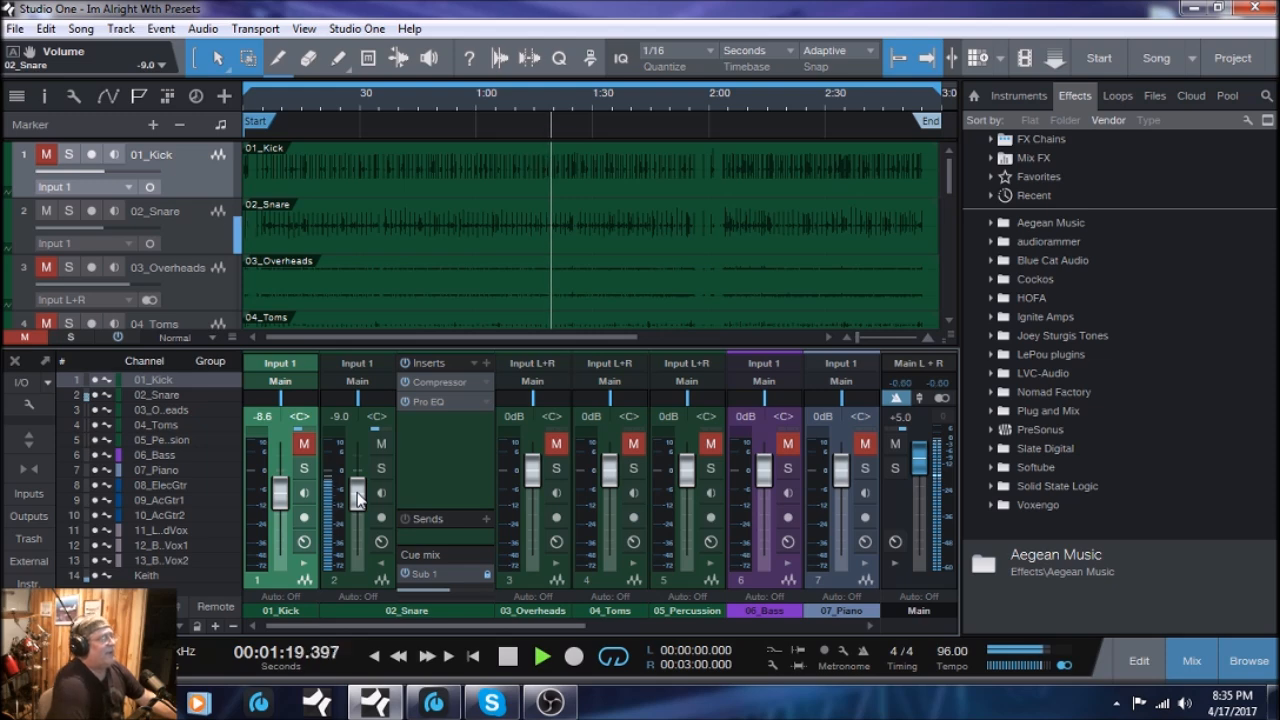
pyautogui.click(305, 443)
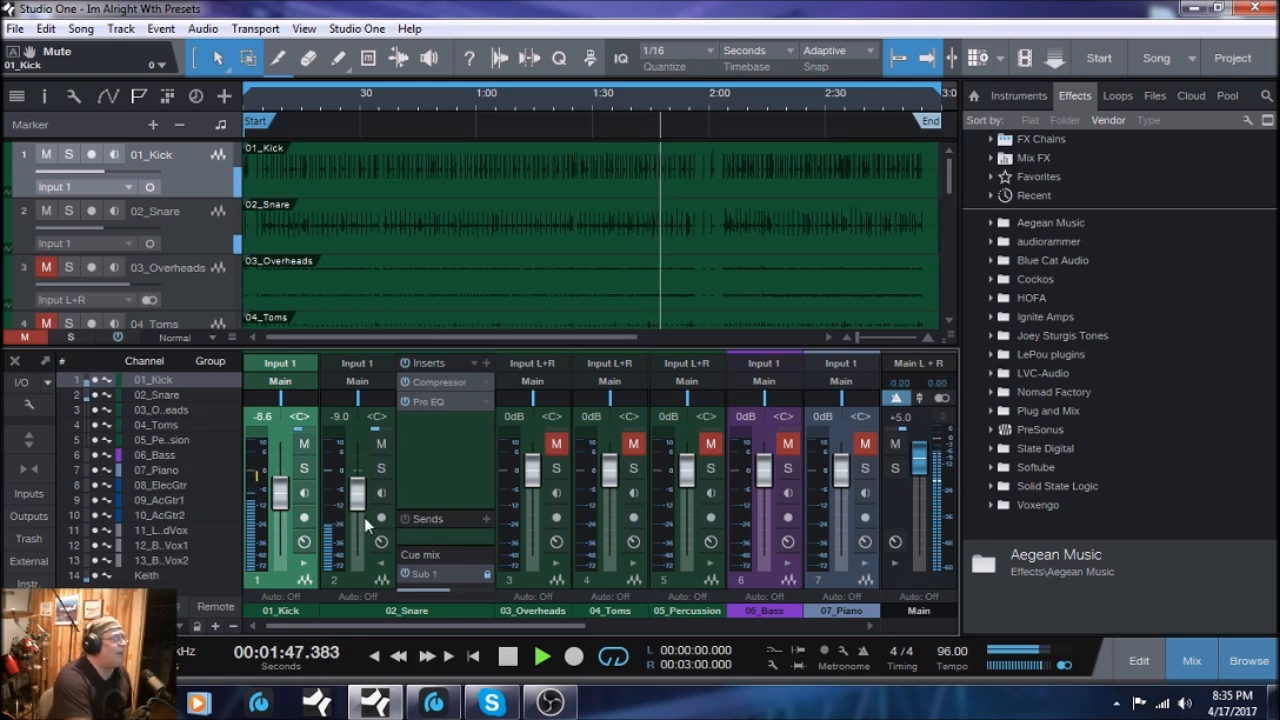
pyautogui.moveTo(356, 494); pyautogui.dragTo(358, 500)
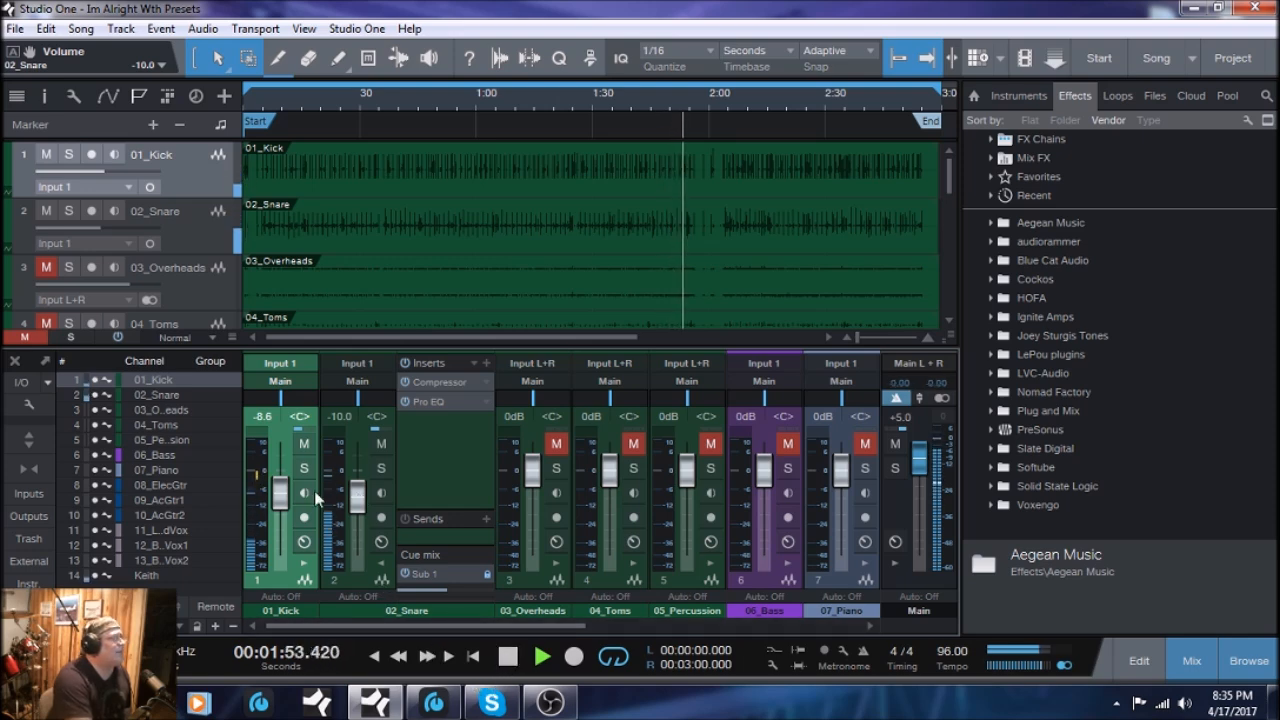
pyautogui.moveTo(357, 493); pyautogui.dragTo(358, 502)
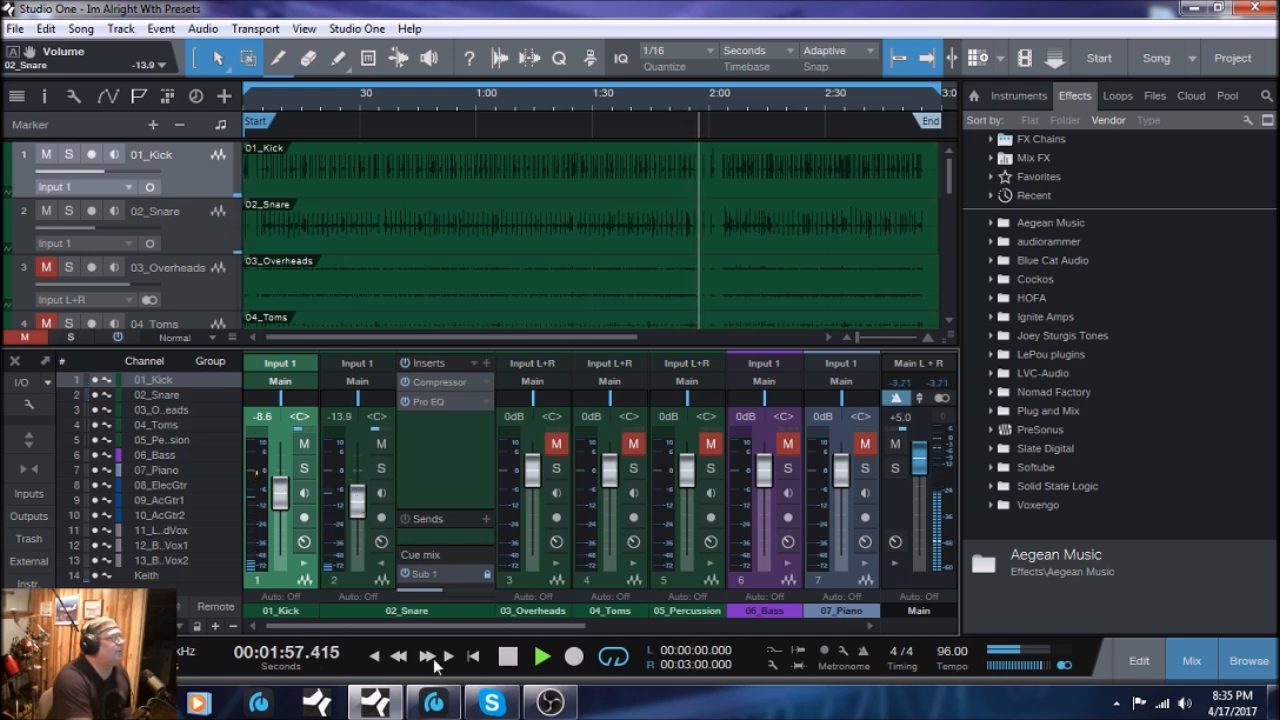
# - With playback stopped and returned to the song start, examine the snare's Compressor and Pro EQ settings, and collapse its inserts
pyautogui.click(508, 656)
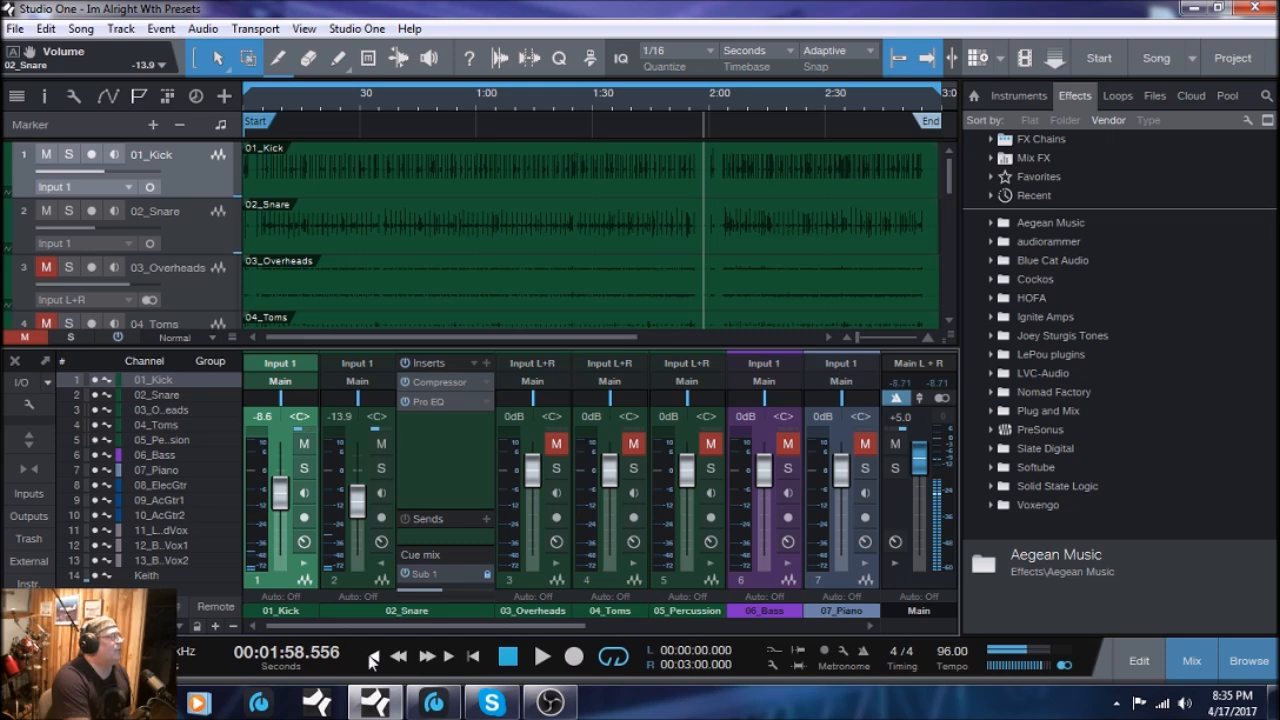
pyautogui.click(376, 658)
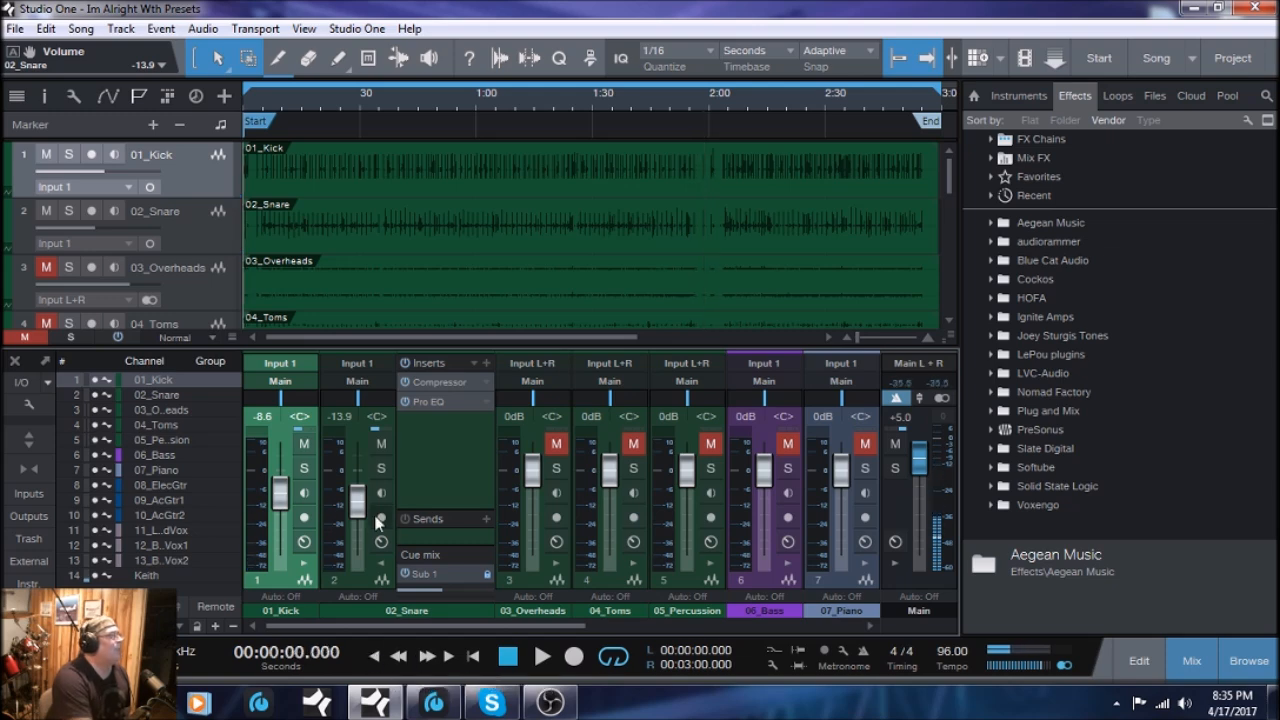
pyautogui.click(439, 382)
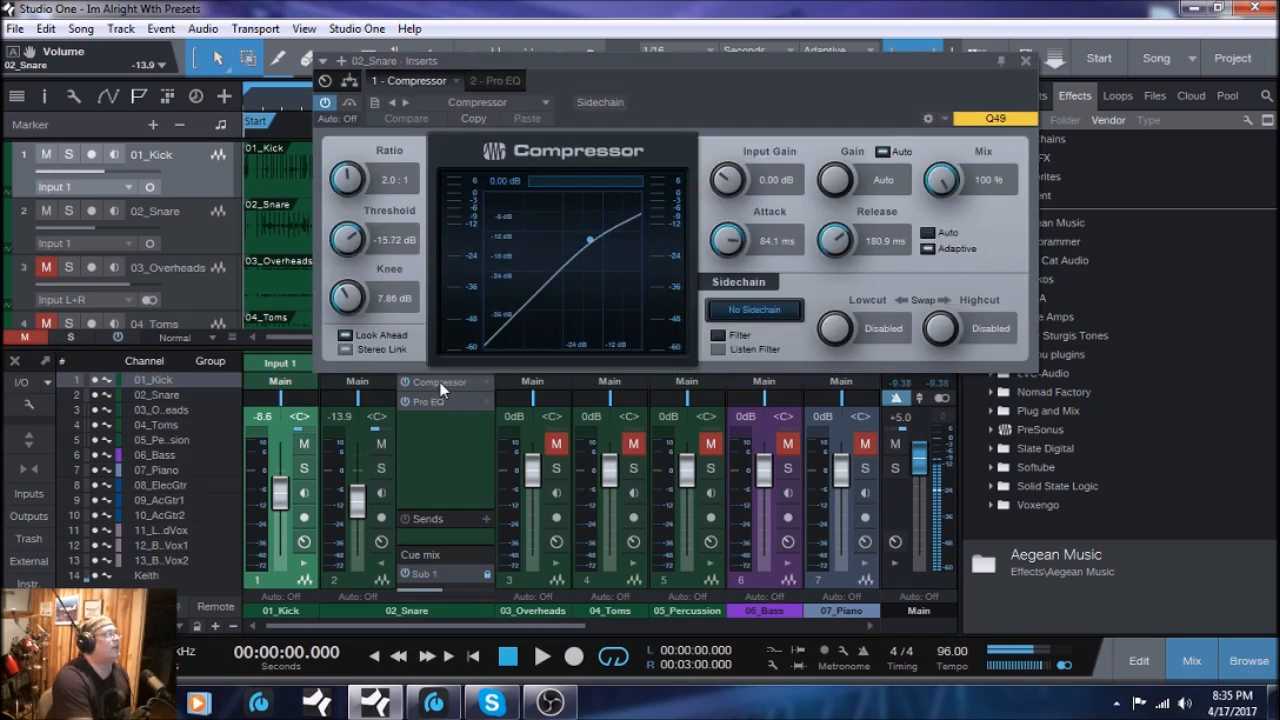
pyautogui.click(440, 402)
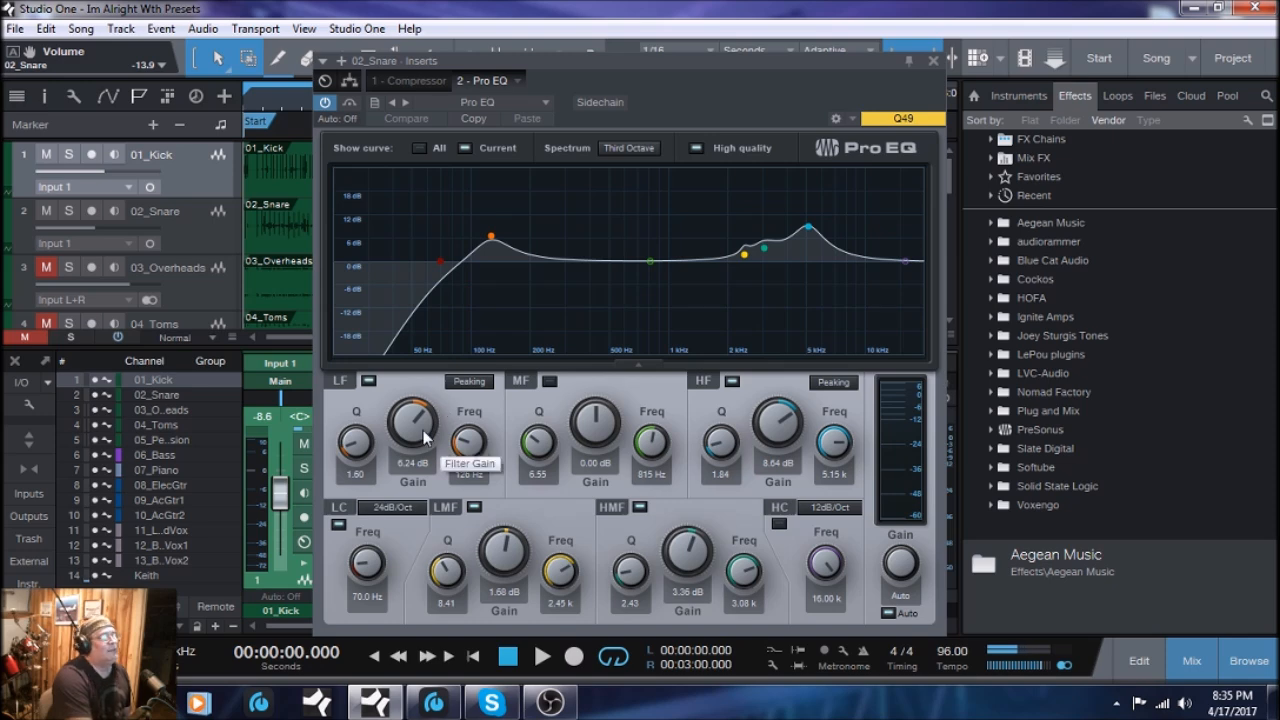
pyautogui.click(933, 60)
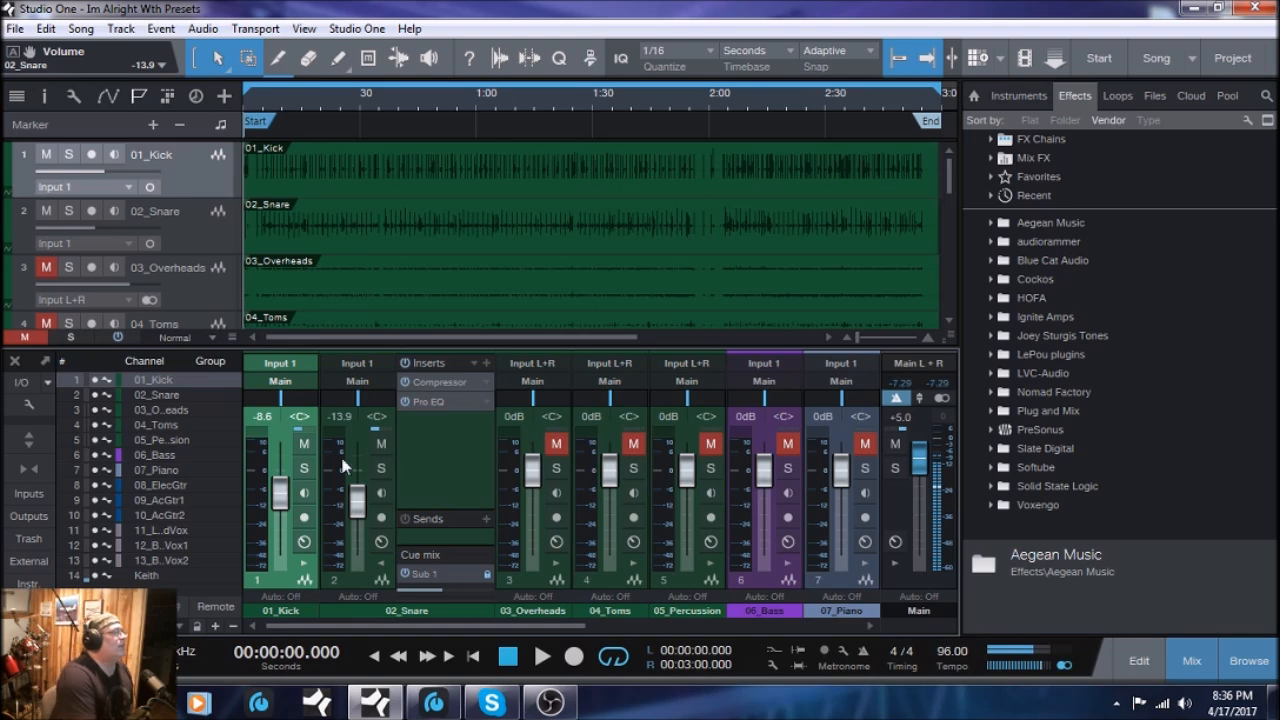
pyautogui.click(381, 563)
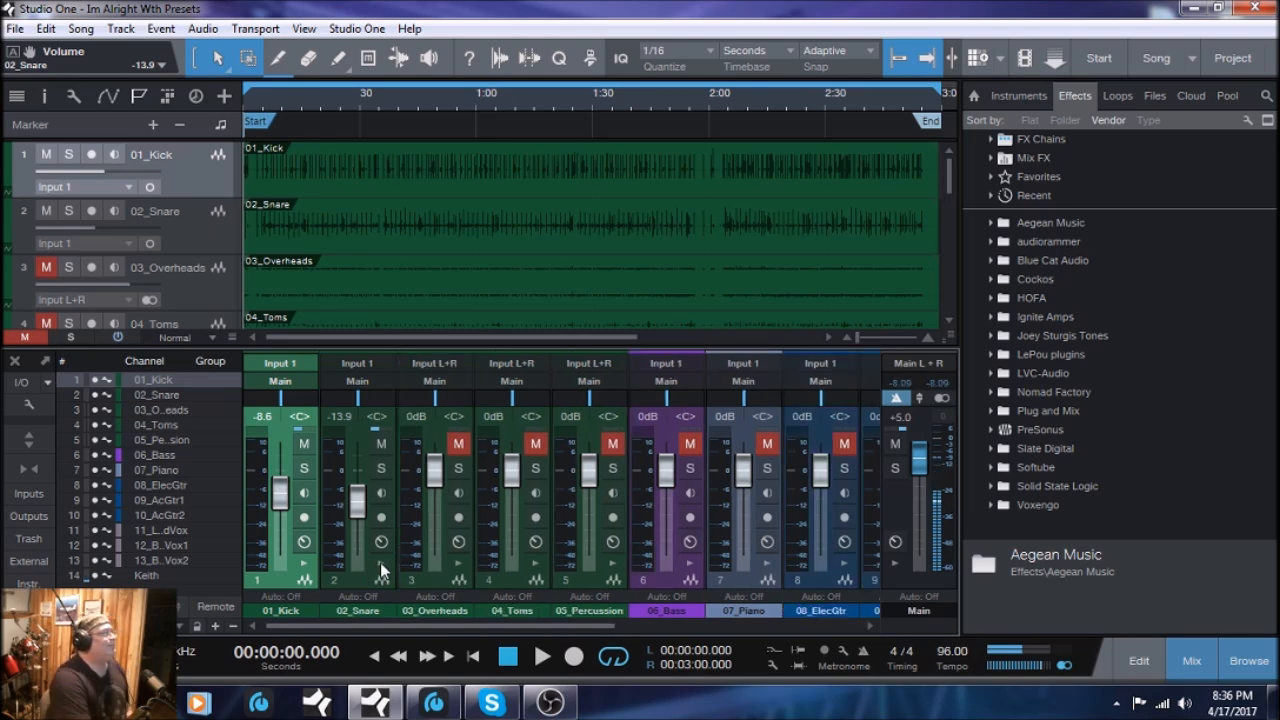
# - Place the playhead at 35 seconds and select the 03_Overheads clip to inspect its waveform against the kick and snare
pyautogui.click(455, 580)
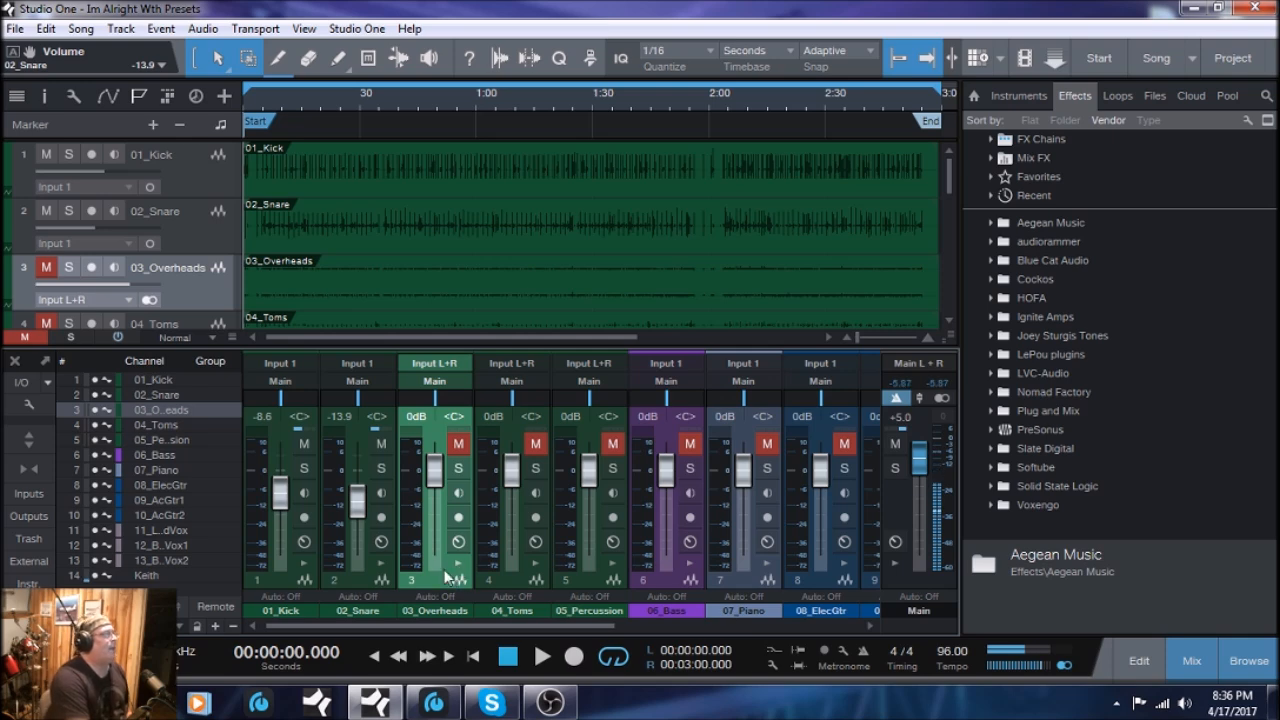
pyautogui.click(290, 580)
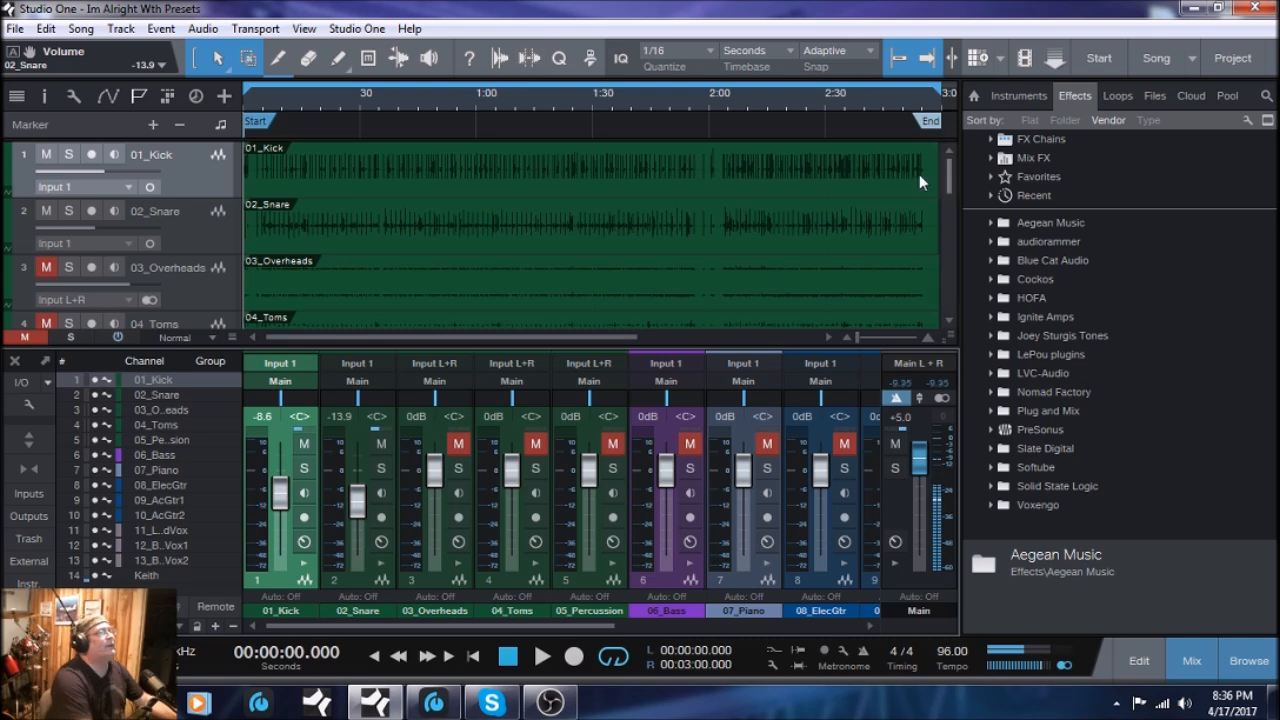
pyautogui.click(384, 102)
pyautogui.click(859, 336)
pyautogui.click(859, 336)
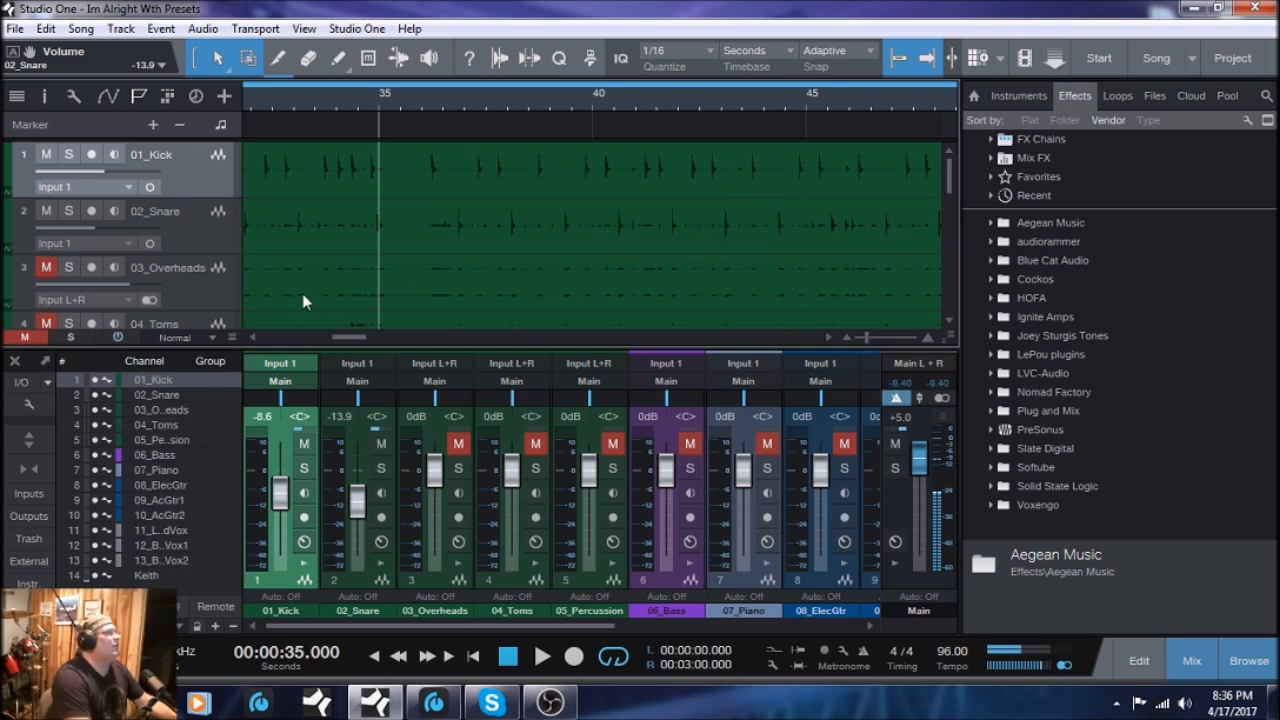
pyautogui.click(424, 303)
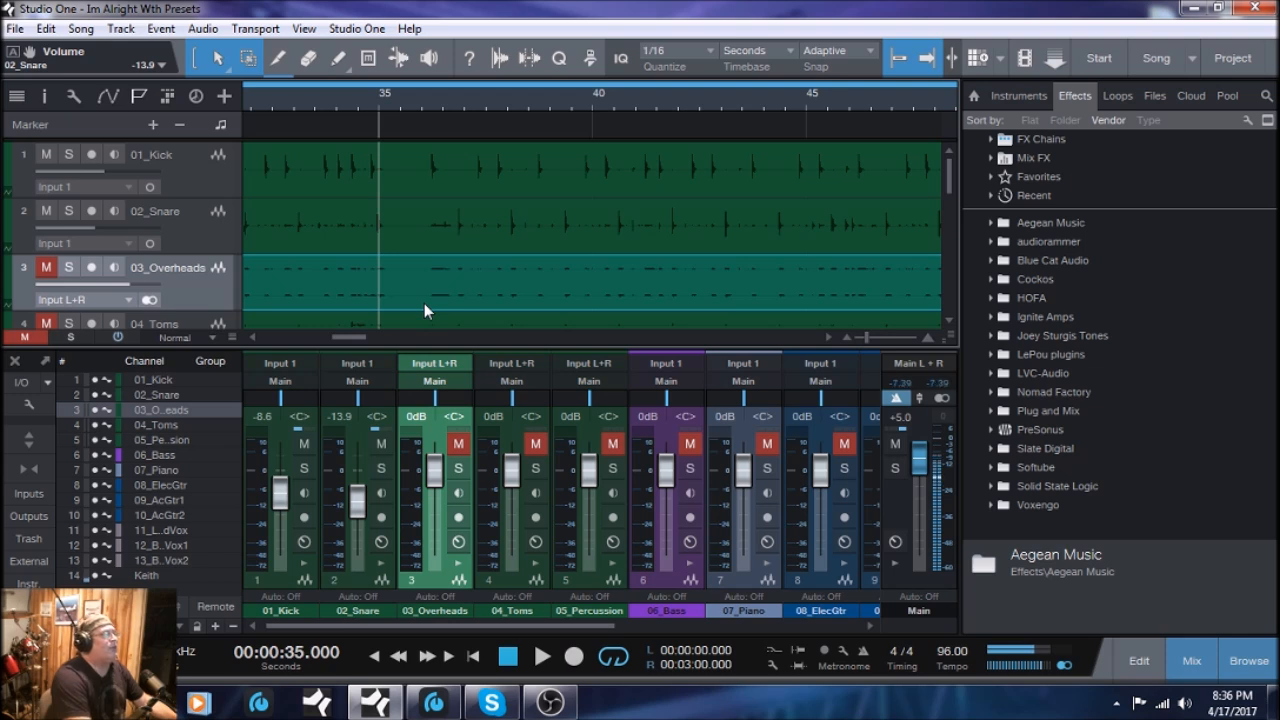
# - Unmute the 03_Overheads channel with its inserts expanded, and audition it with the kick and snare from 35 seconds
pyautogui.click(457, 563)
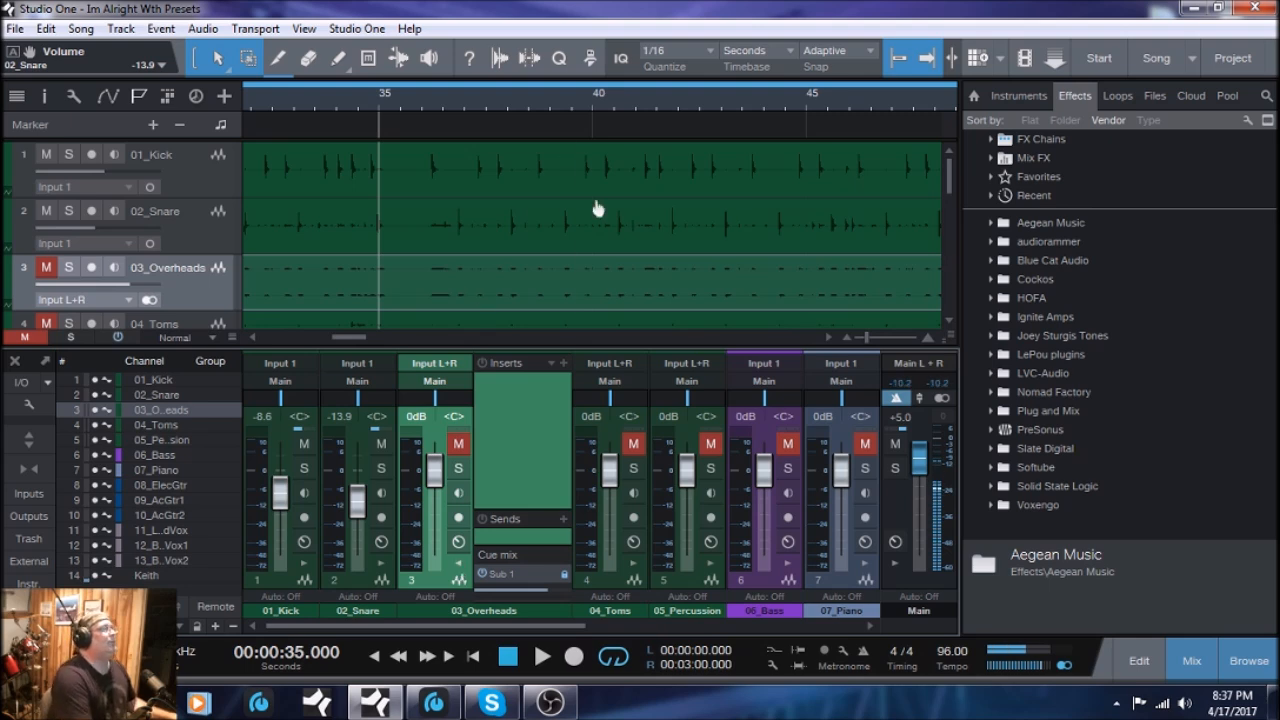
pyautogui.click(458, 445)
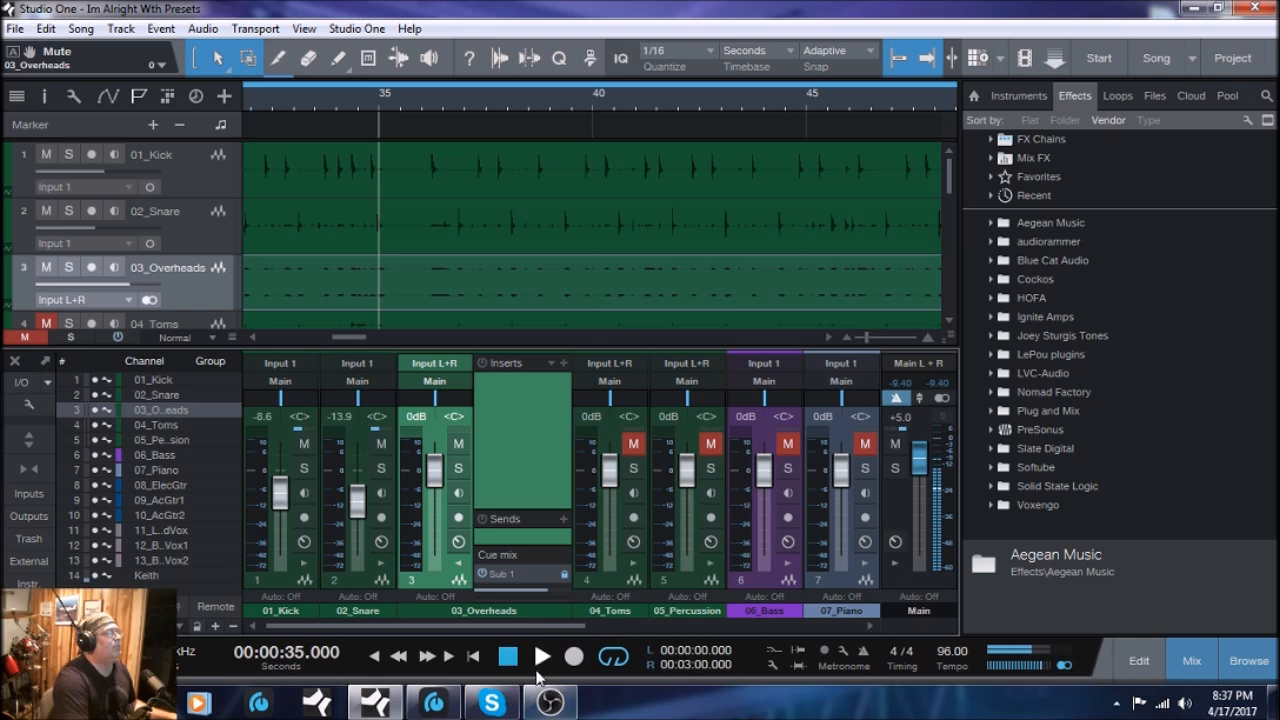
pyautogui.click(541, 657)
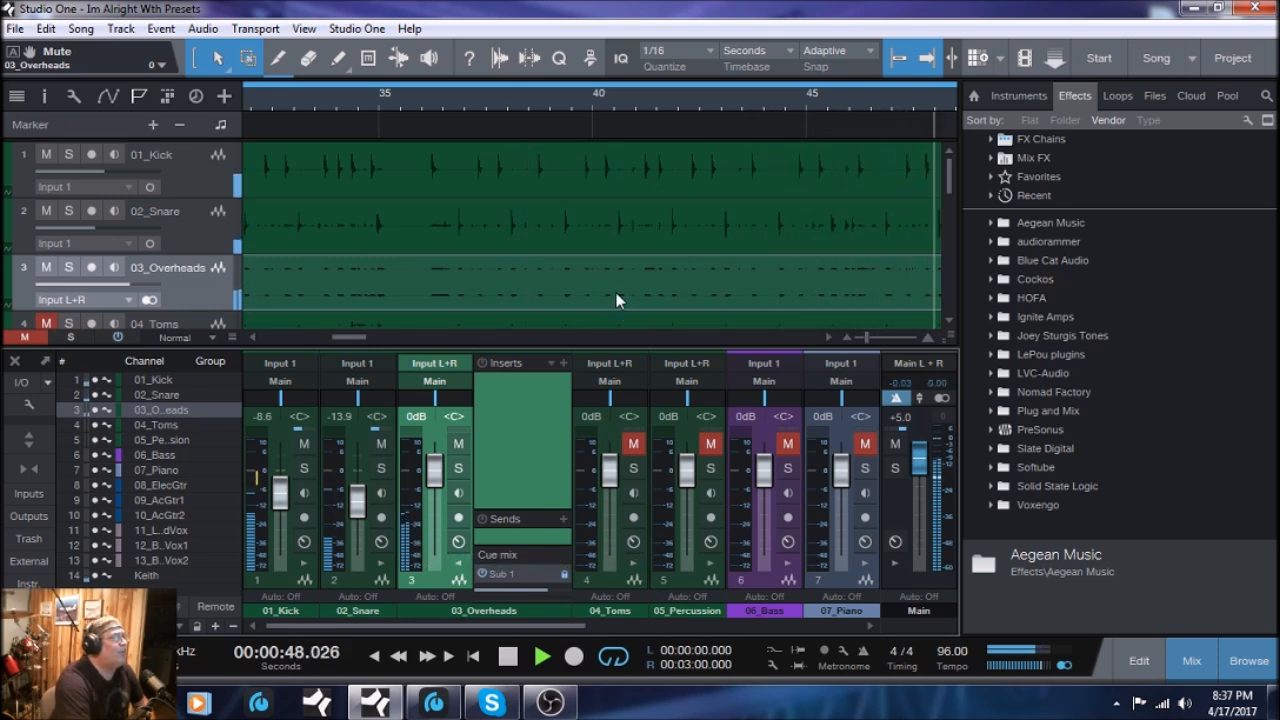
pyautogui.click(458, 566)
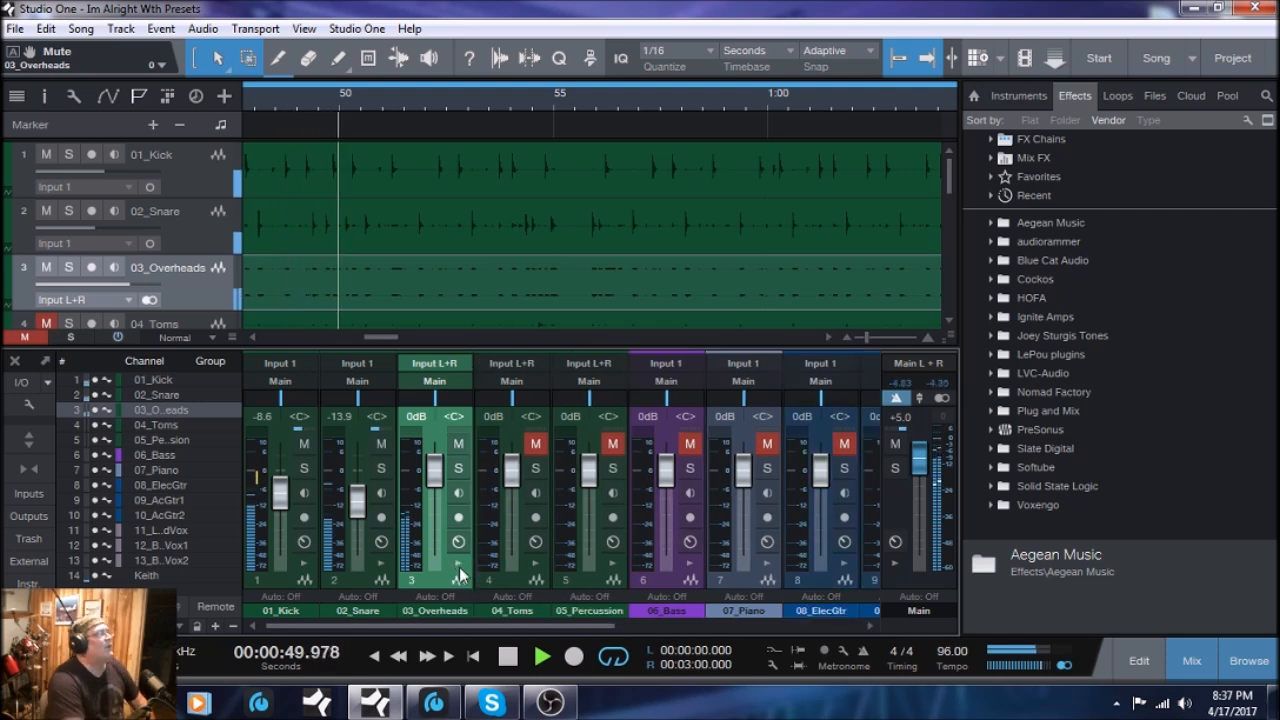
pyautogui.click(458, 566)
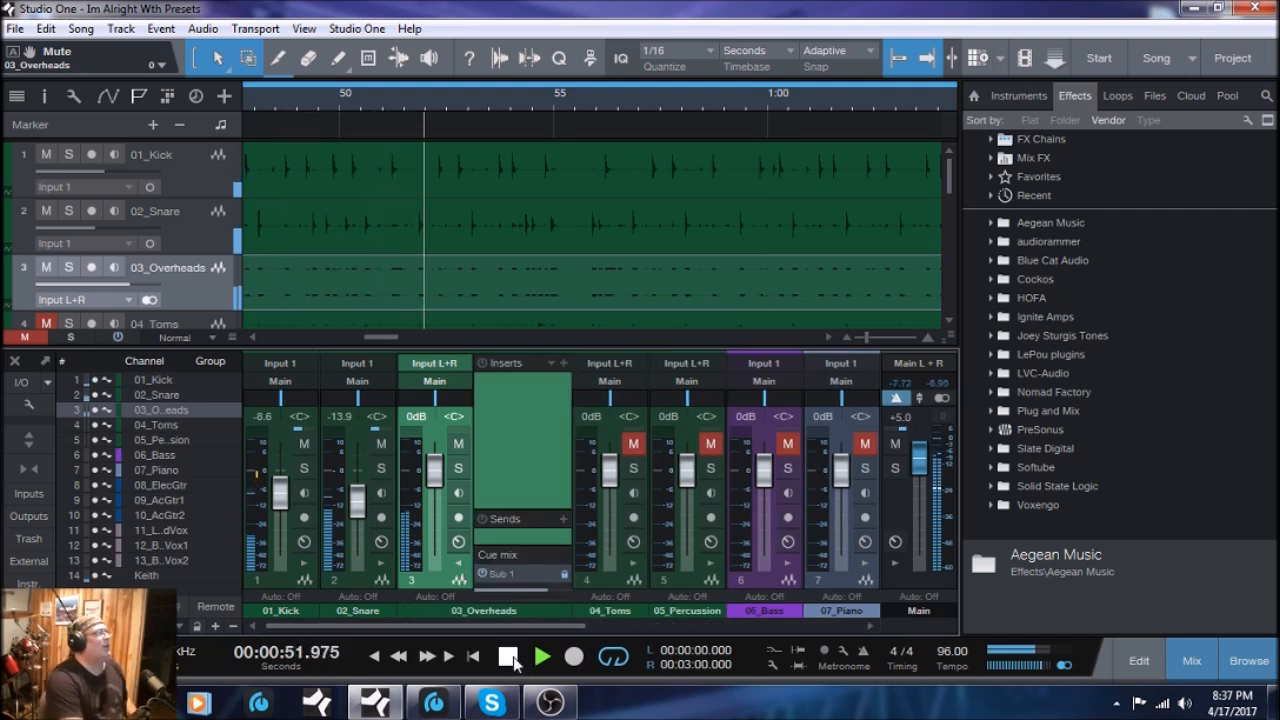
pyautogui.click(508, 656)
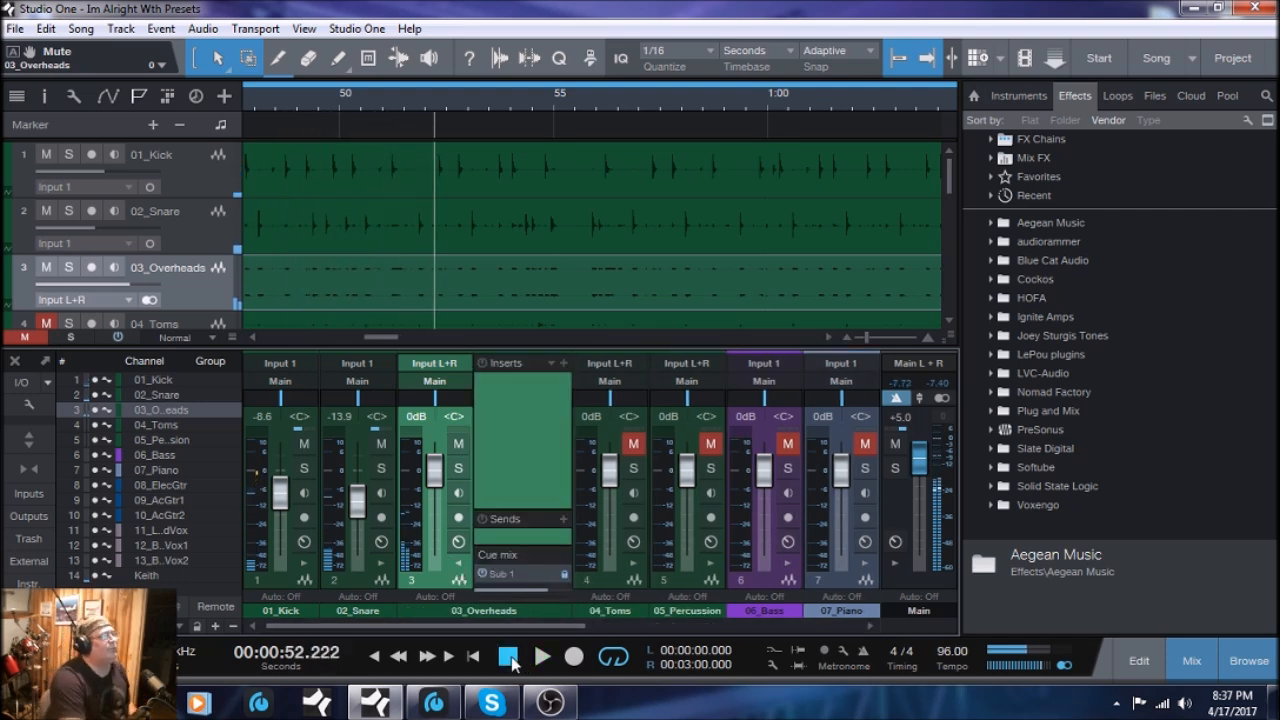
# - Load the Overheads drum FX chain on the 03_Overheads channel and examine its Compressor and Pro EQ settings
pyautogui.click(550, 362)
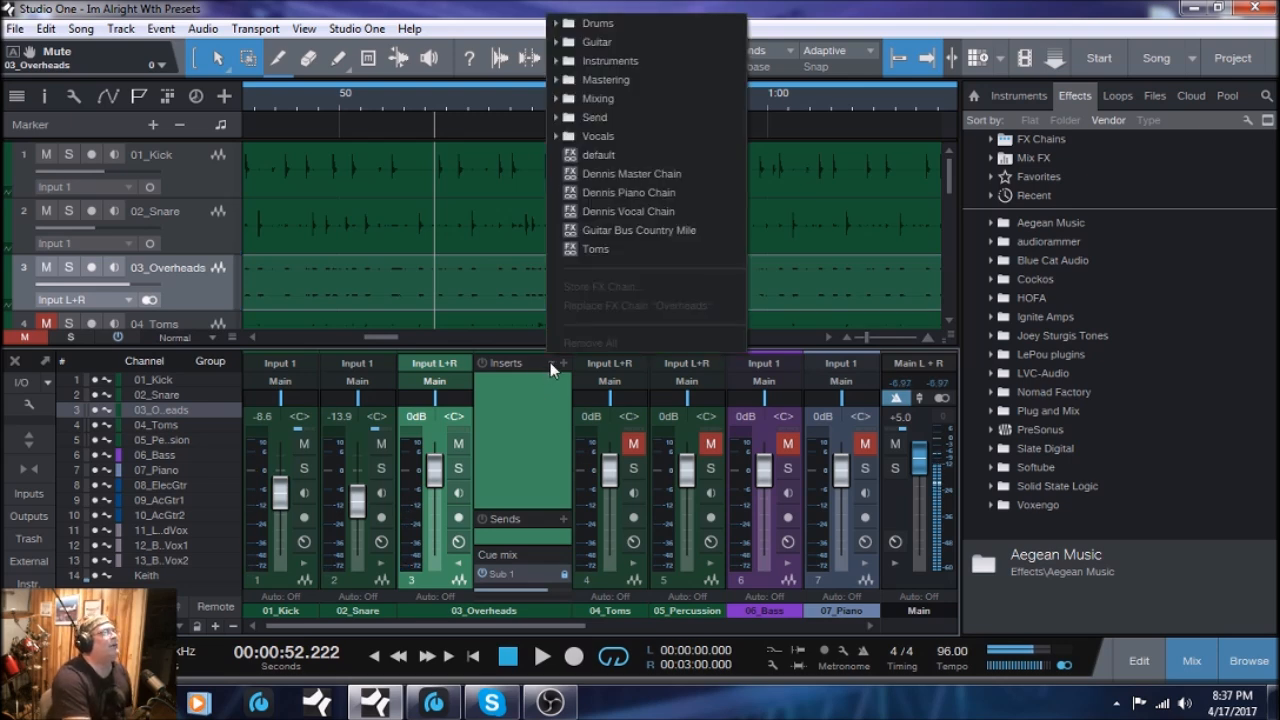
pyautogui.click(627, 24)
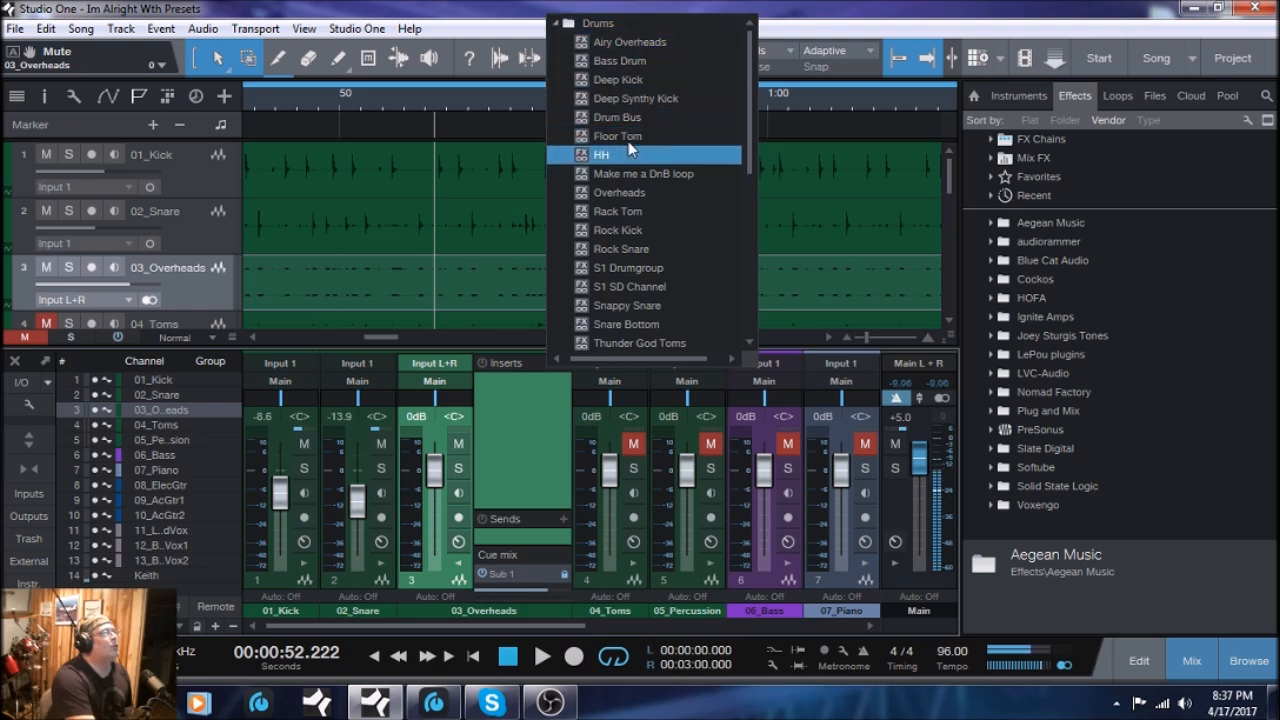
pyautogui.click(617, 196)
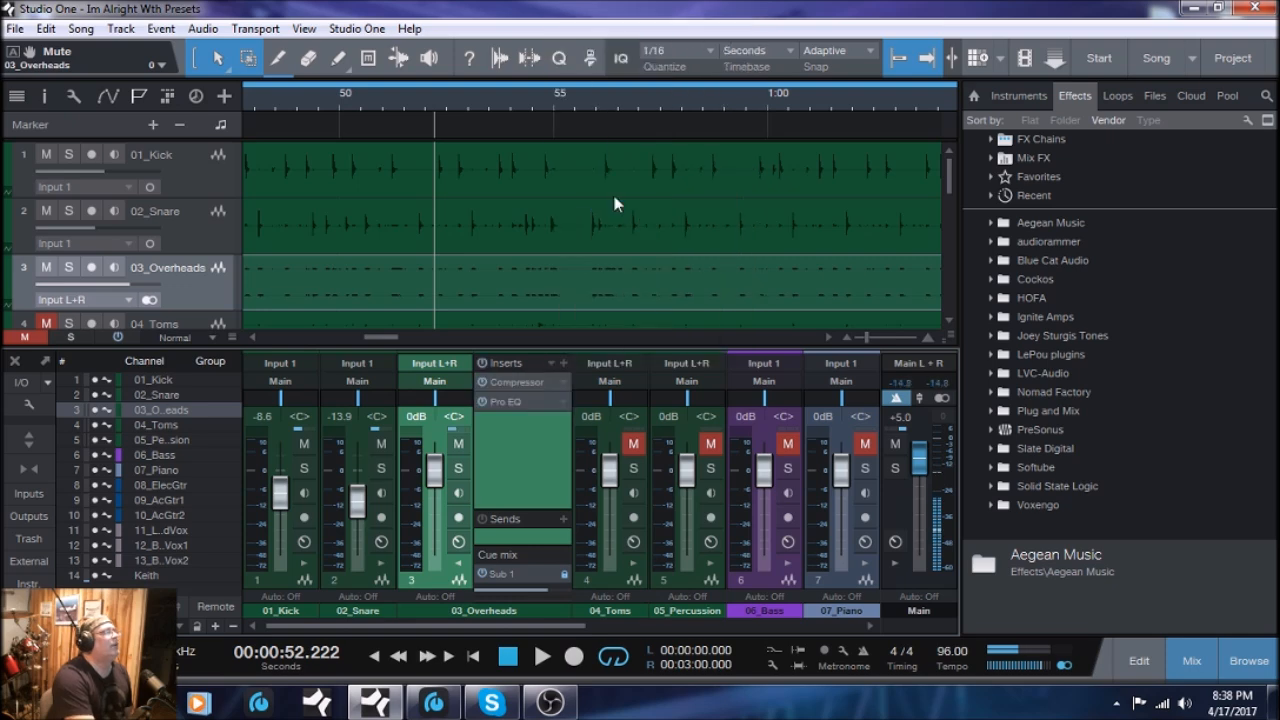
pyautogui.click(514, 384)
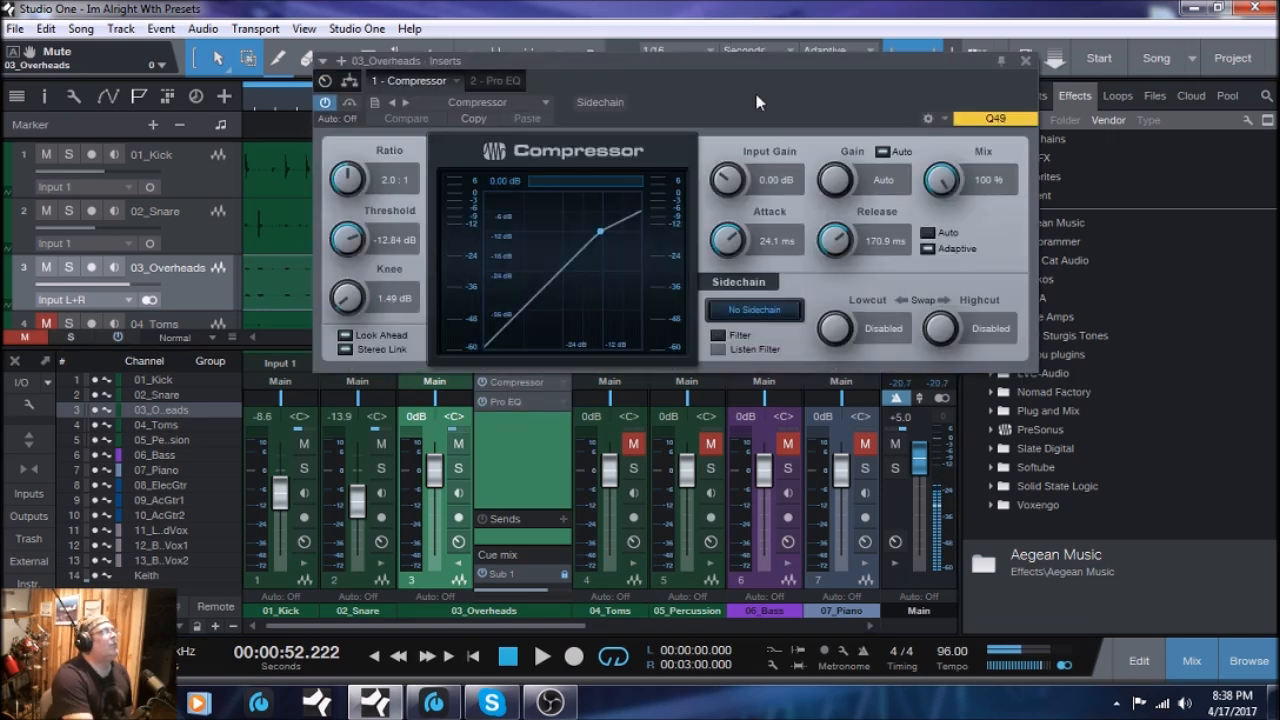
pyautogui.click(486, 80)
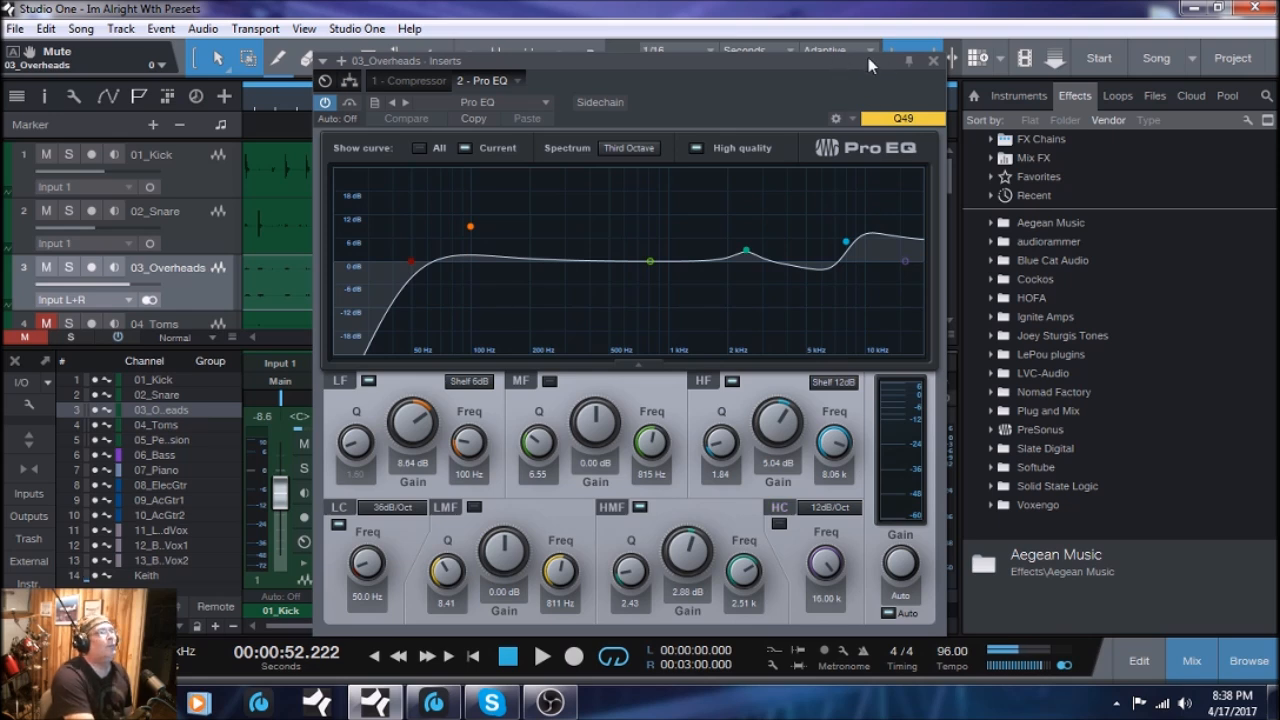
# - Balance the 03_Overheads level against the kick and snare during playback, raising its fader from minimum to -13.1 dB, and collapse its inserts
pyautogui.click(933, 61)
pyautogui.moveTo(433, 477); pyautogui.dragTo(447, 542)
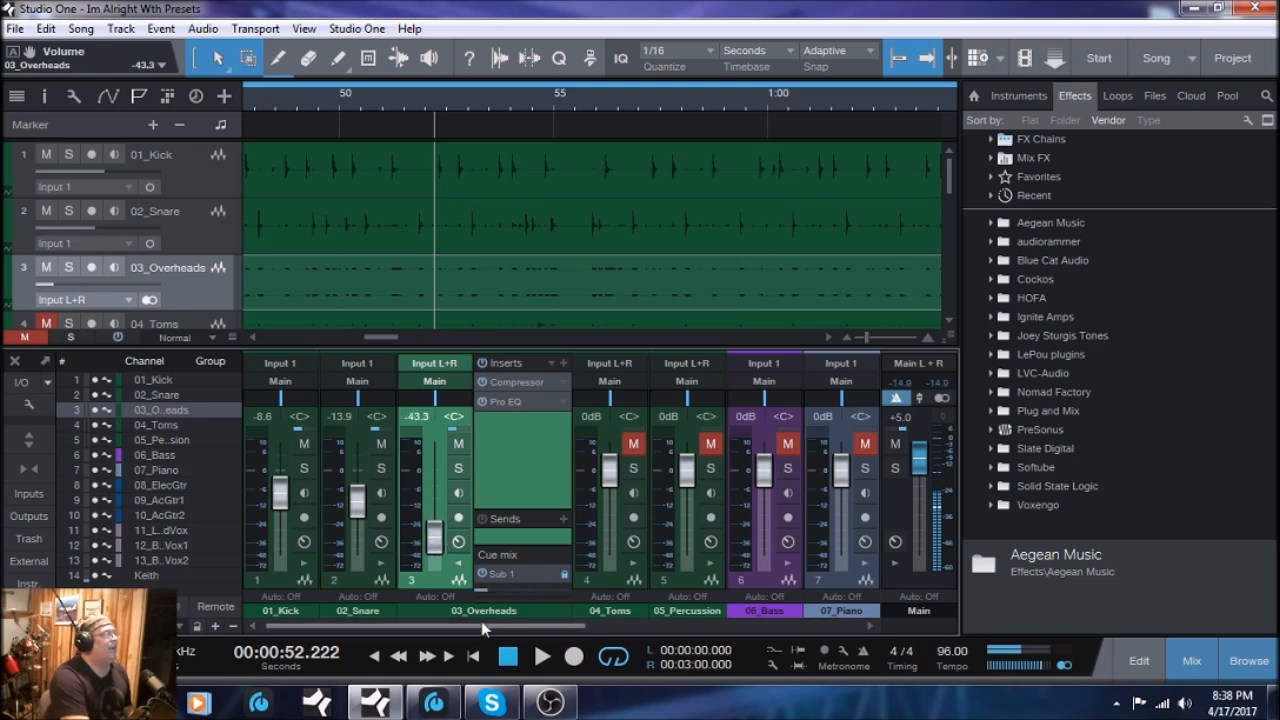
pyautogui.moveTo(435, 537); pyautogui.dragTo(435, 582)
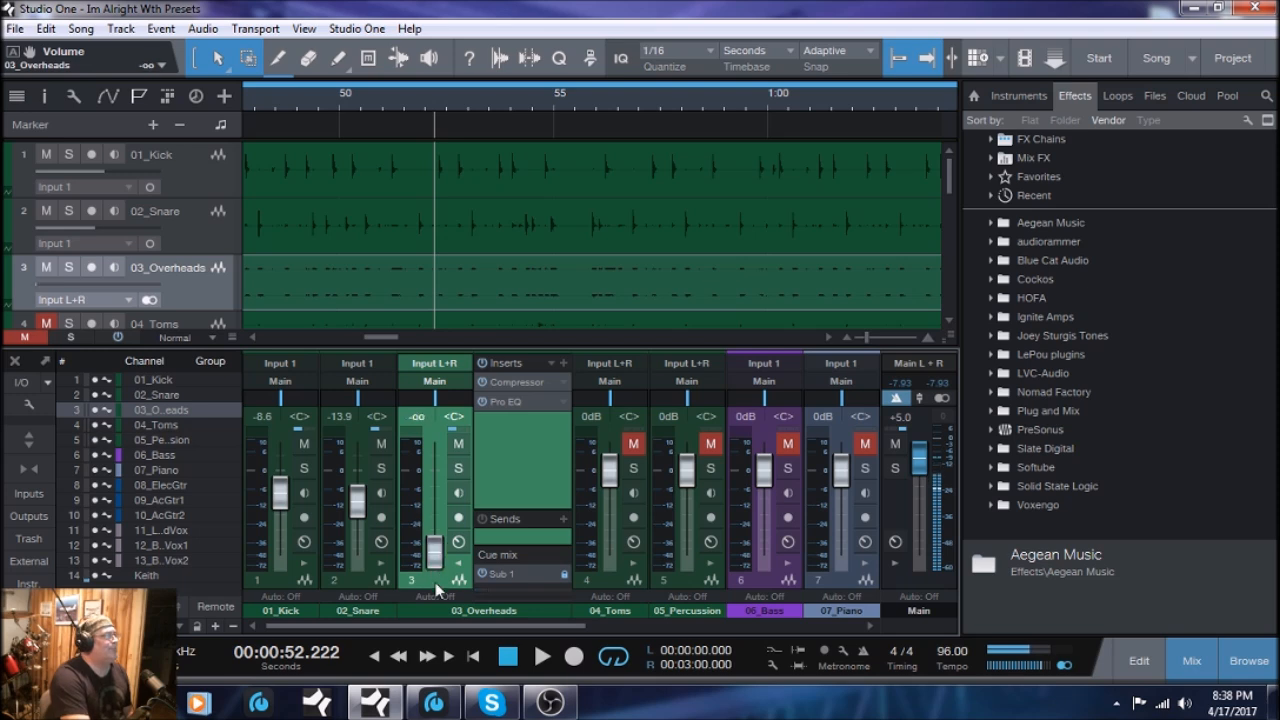
pyautogui.click(542, 657)
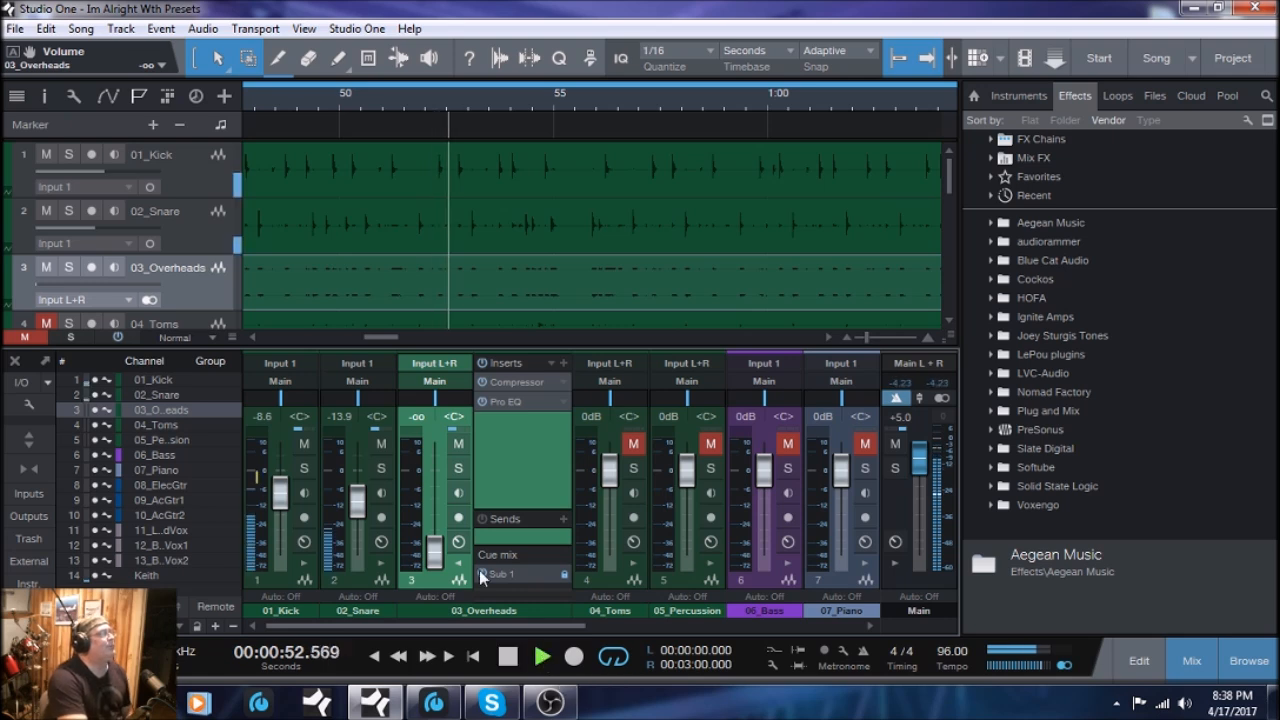
pyautogui.moveTo(436, 556); pyautogui.dragTo(435, 522)
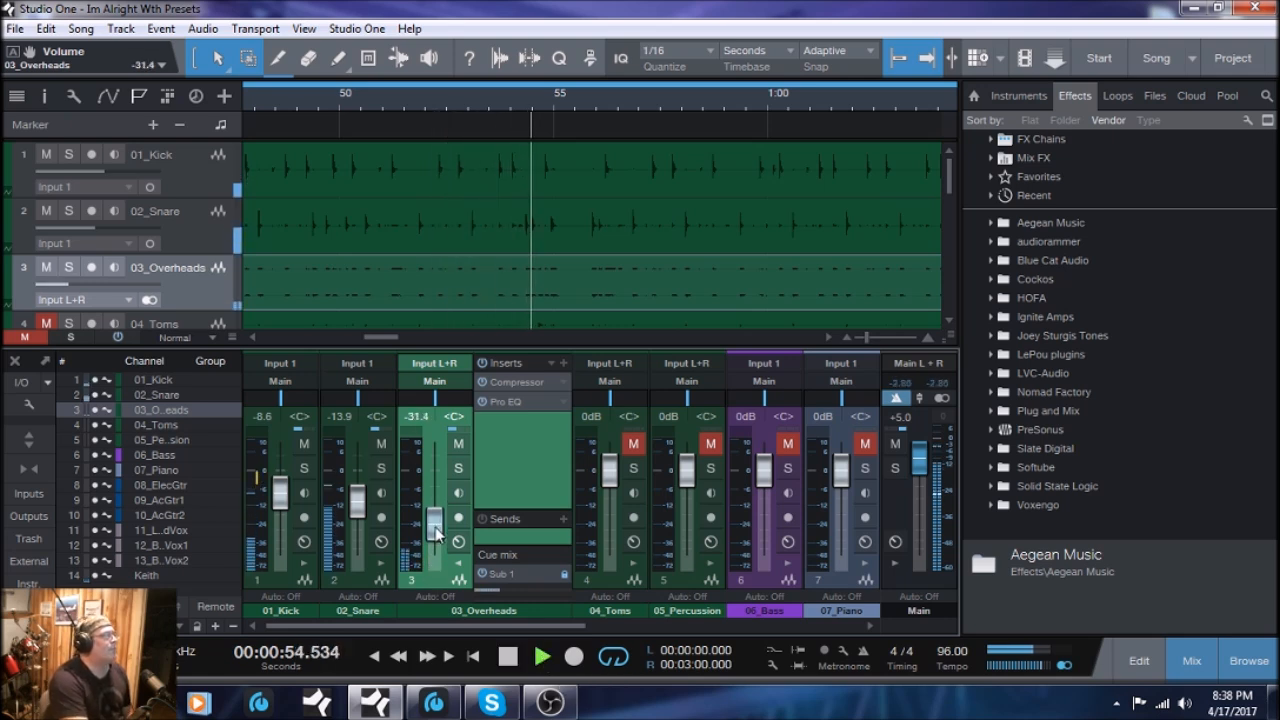
pyautogui.moveTo(434, 522); pyautogui.dragTo(433, 508)
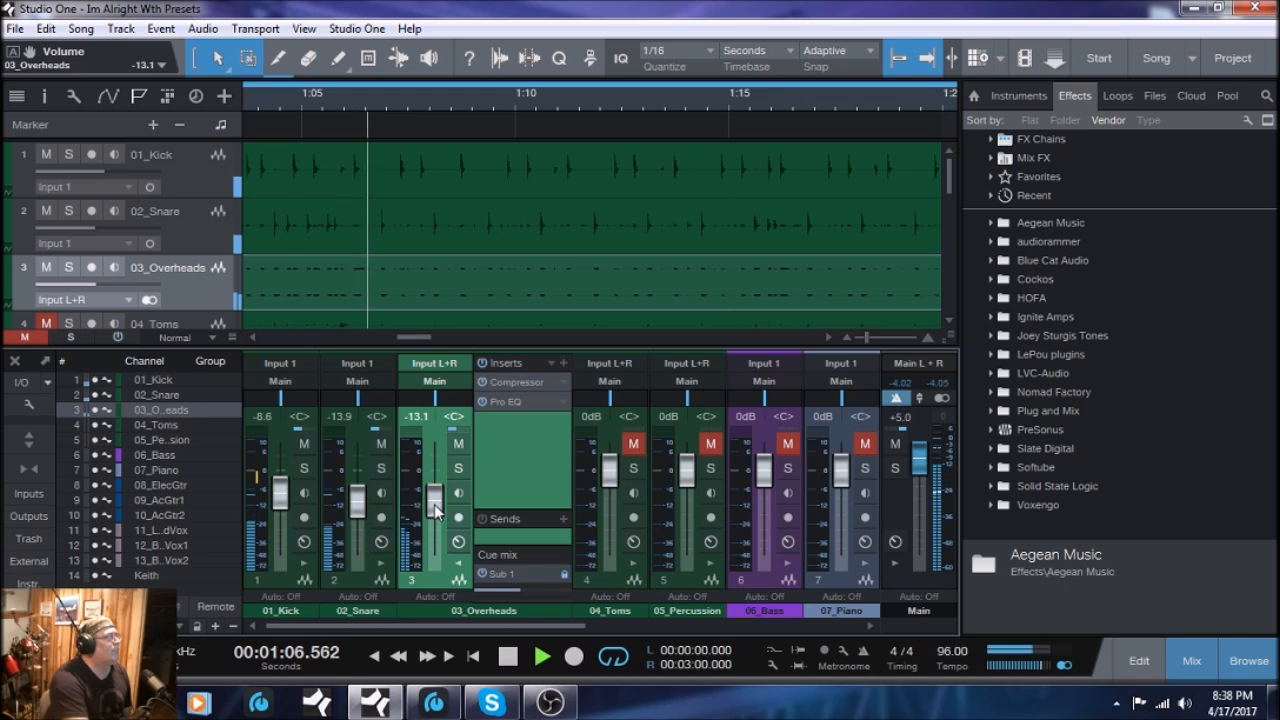
pyautogui.click(507, 657)
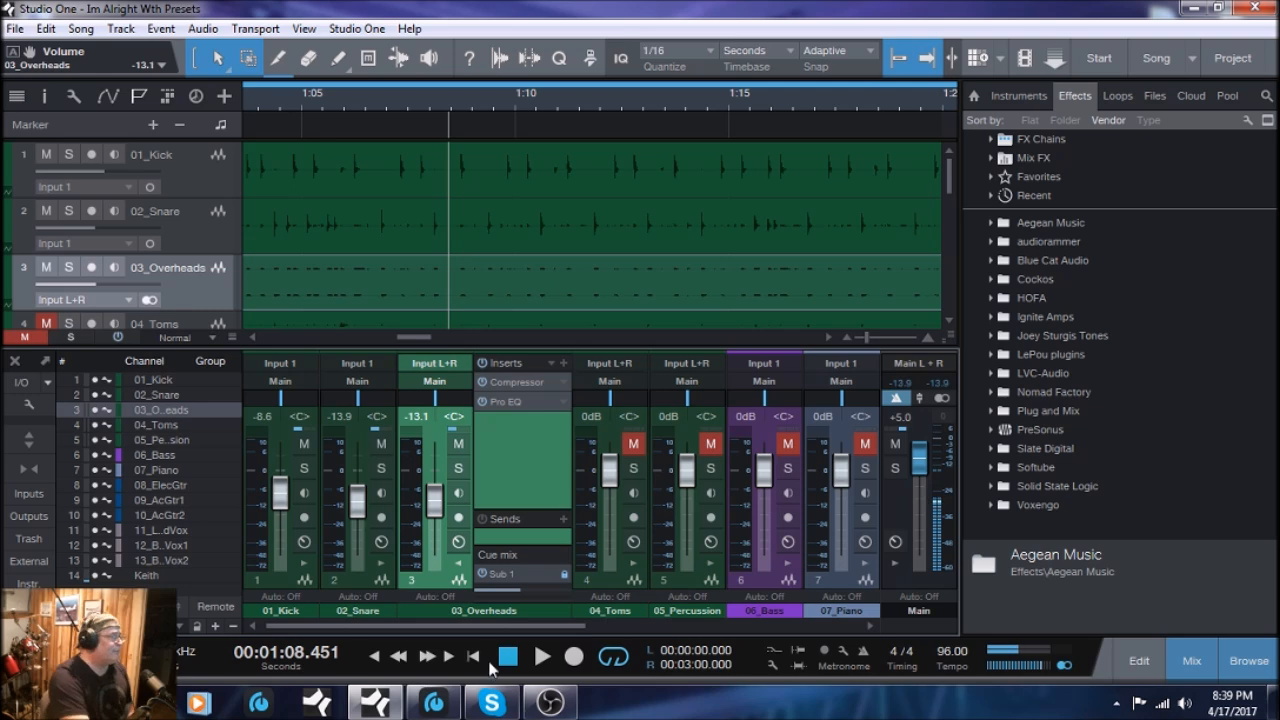
pyautogui.click(458, 568)
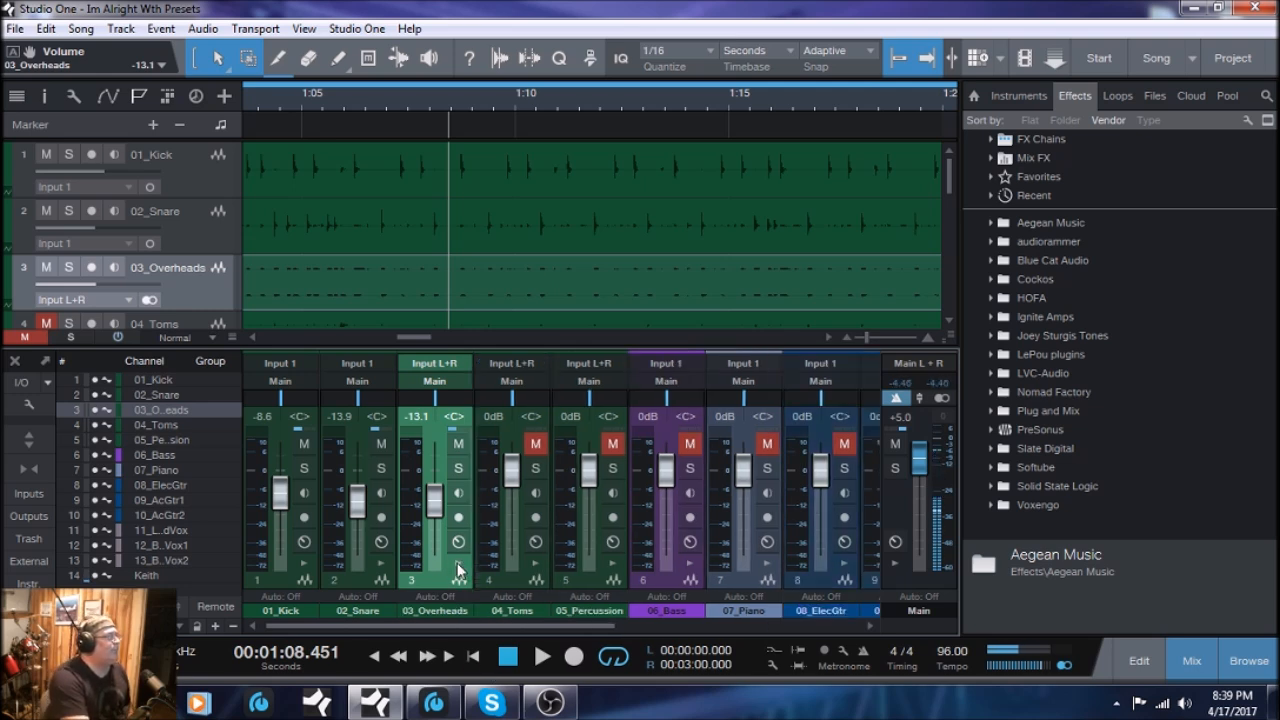
# - Load the Rack Tom drum FX chain on the 04_Toms channel and examine its Expander settings
pyautogui.click(521, 581)
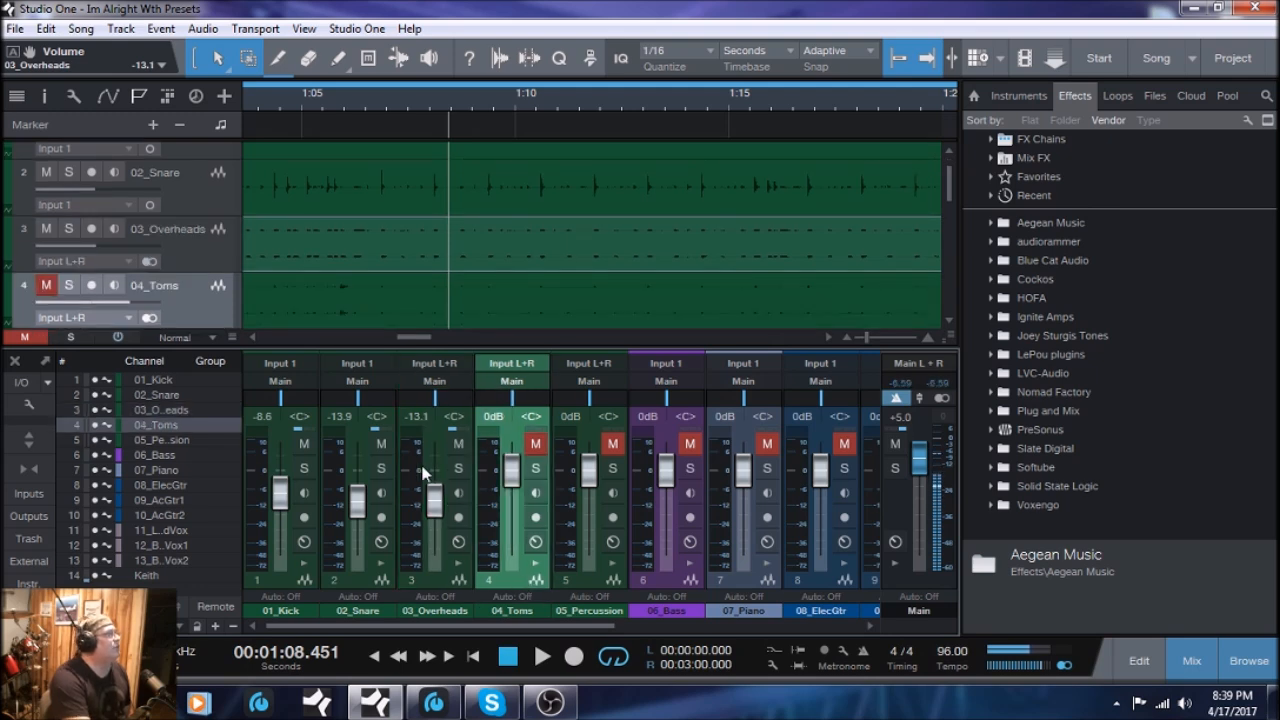
pyautogui.click(387, 315)
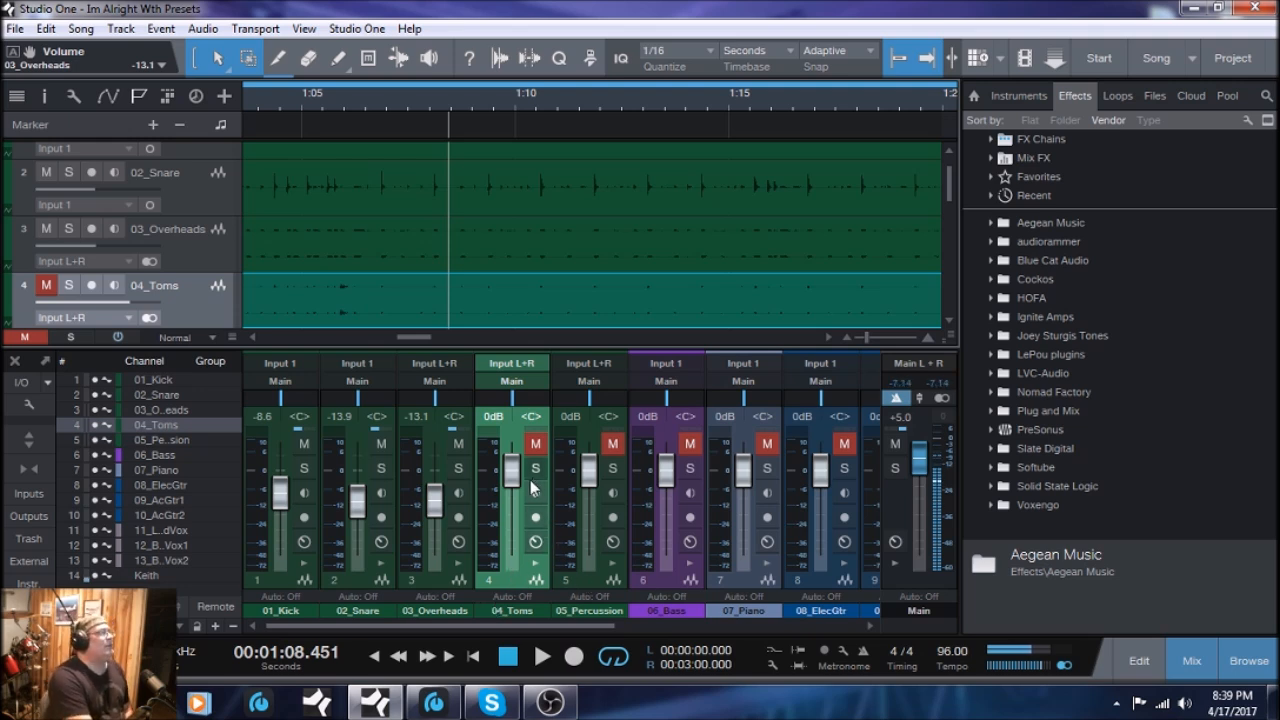
pyautogui.click(536, 566)
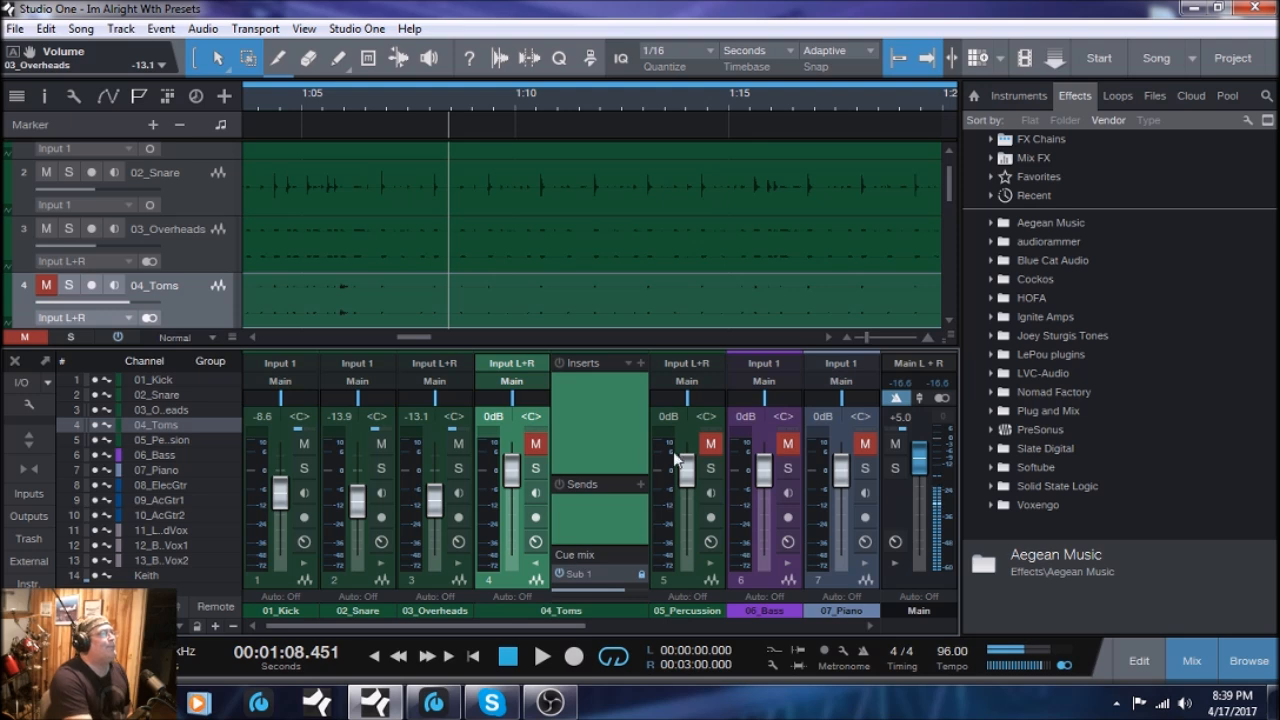
pyautogui.click(628, 362)
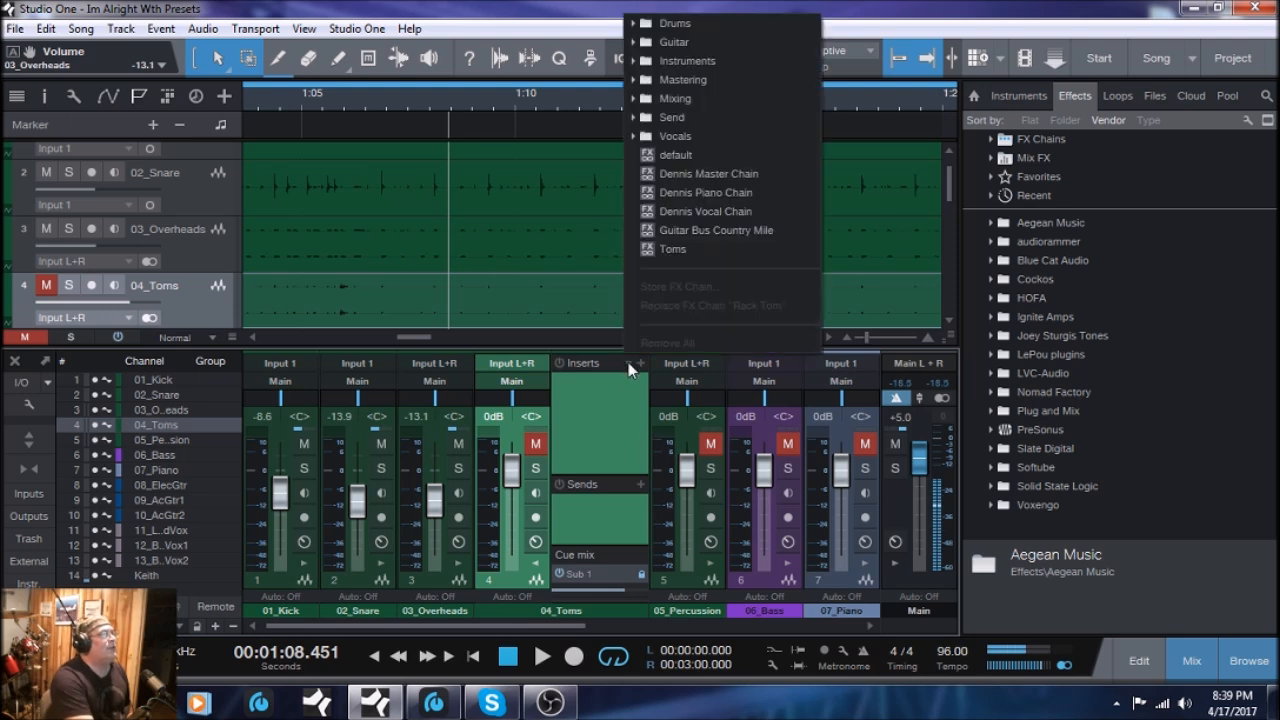
pyautogui.click(672, 25)
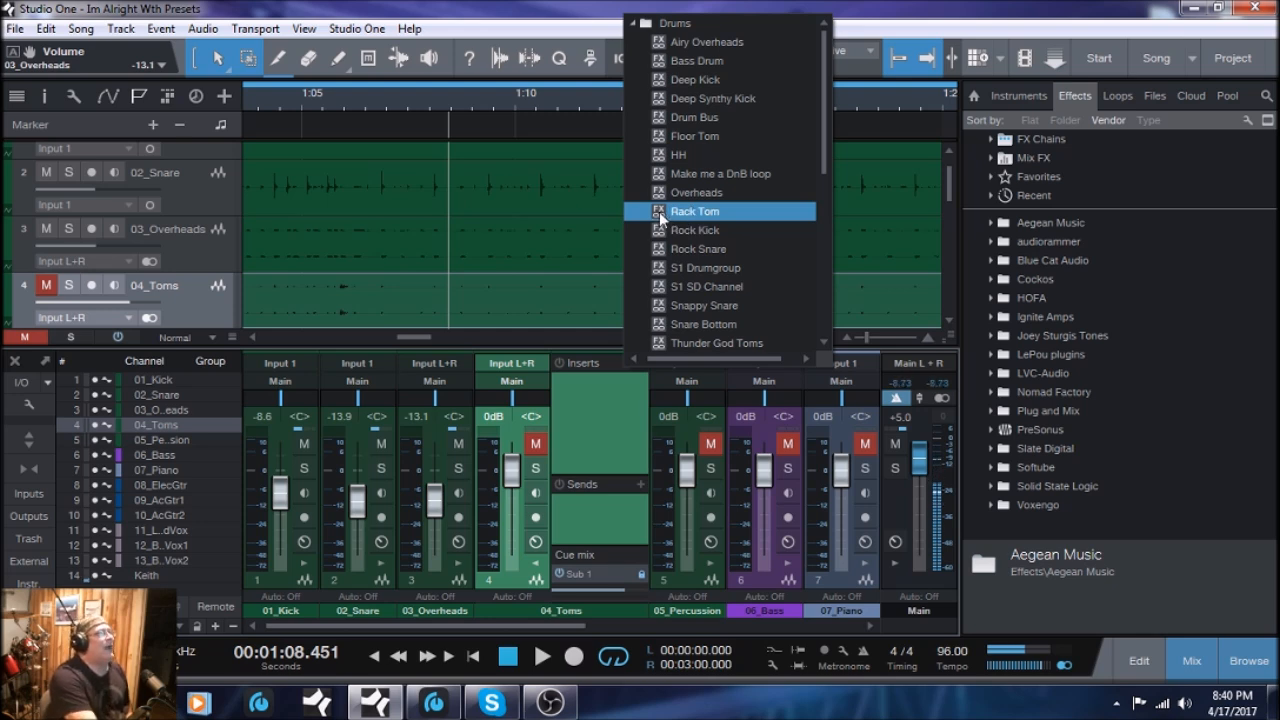
pyautogui.click(690, 211)
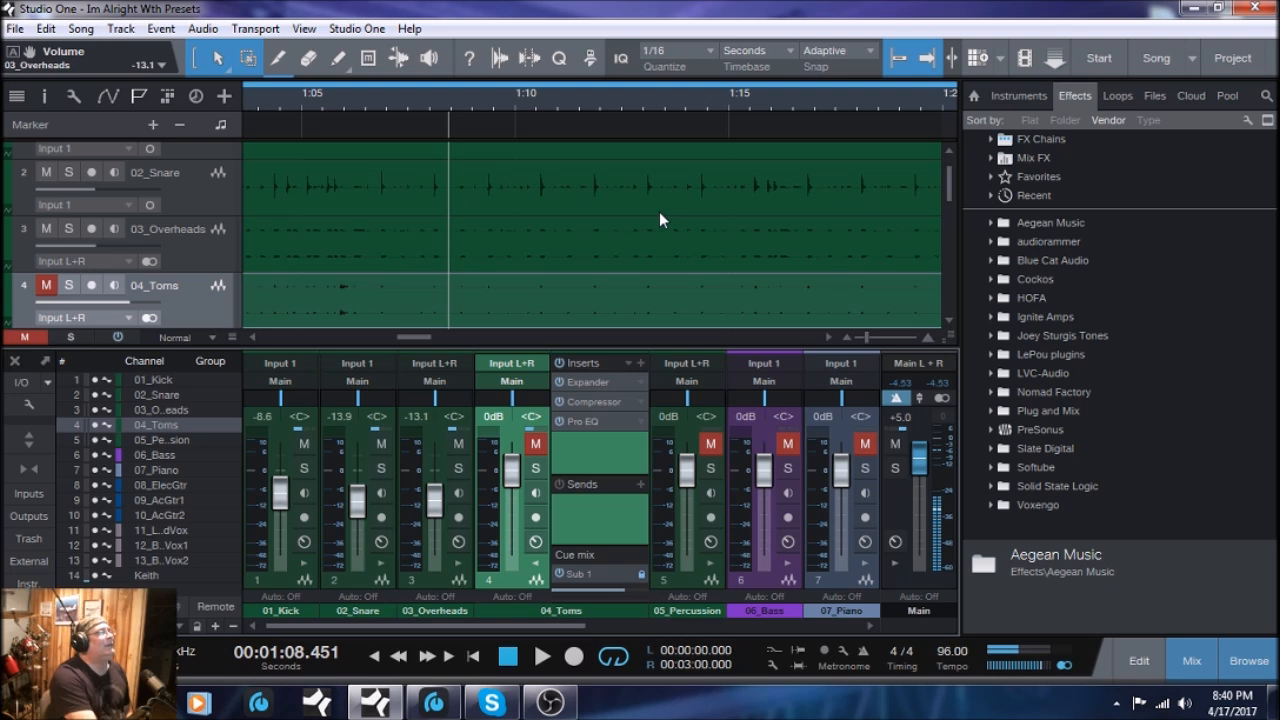
pyautogui.doubleClick(586, 390)
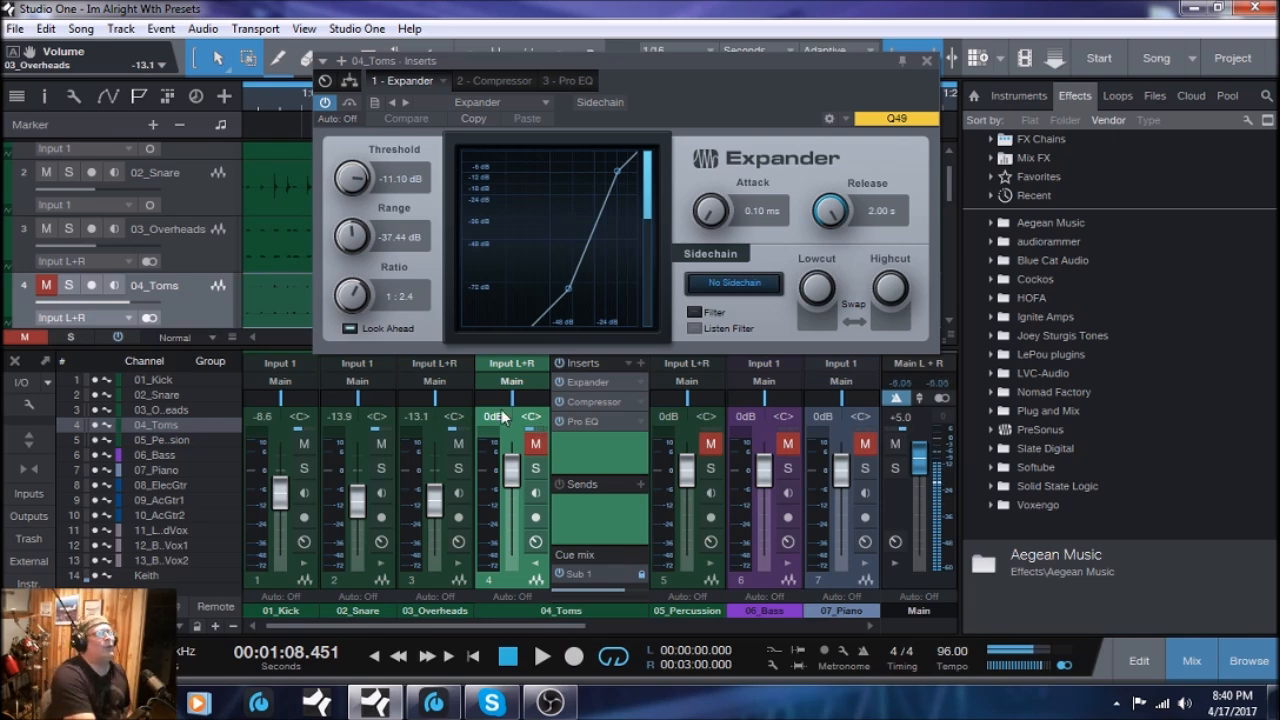
pyautogui.click(926, 61)
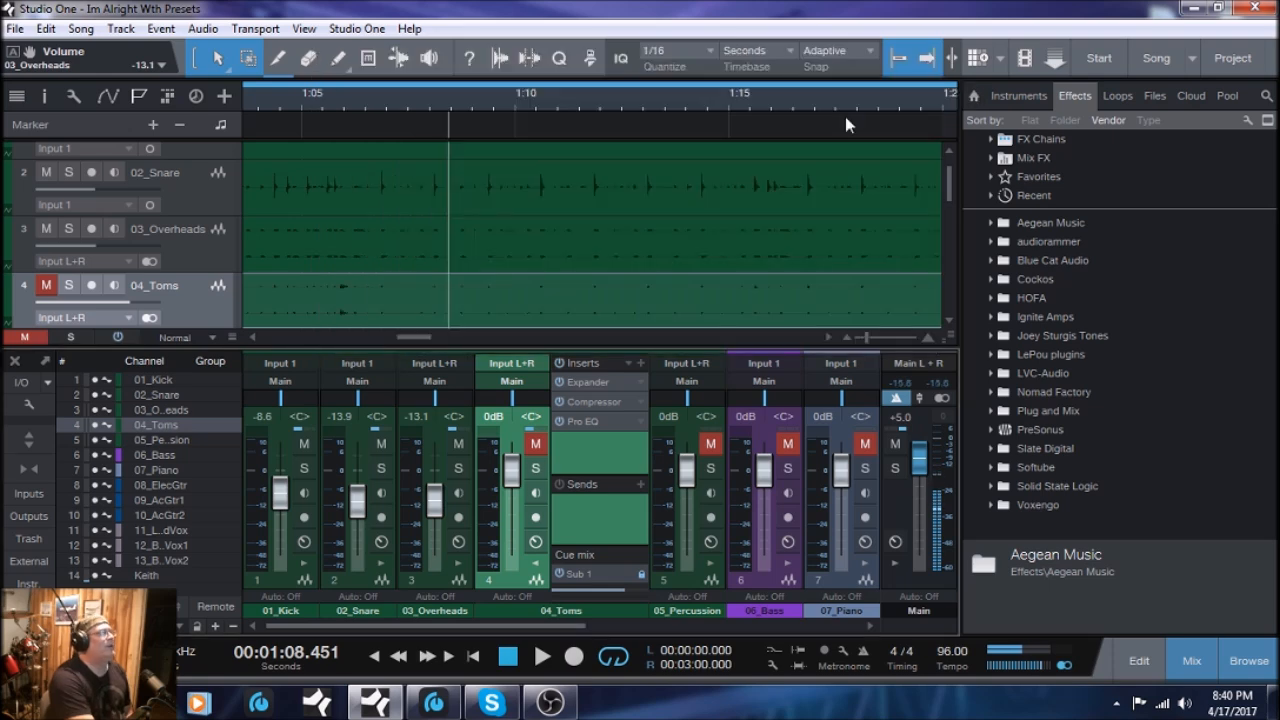
# - Unmute 04_Toms with its fader fully down, and magnify the track waveforms to locate the tom hits
pyautogui.click(535, 443)
pyautogui.moveTo(511, 476); pyautogui.dragTo(524, 615)
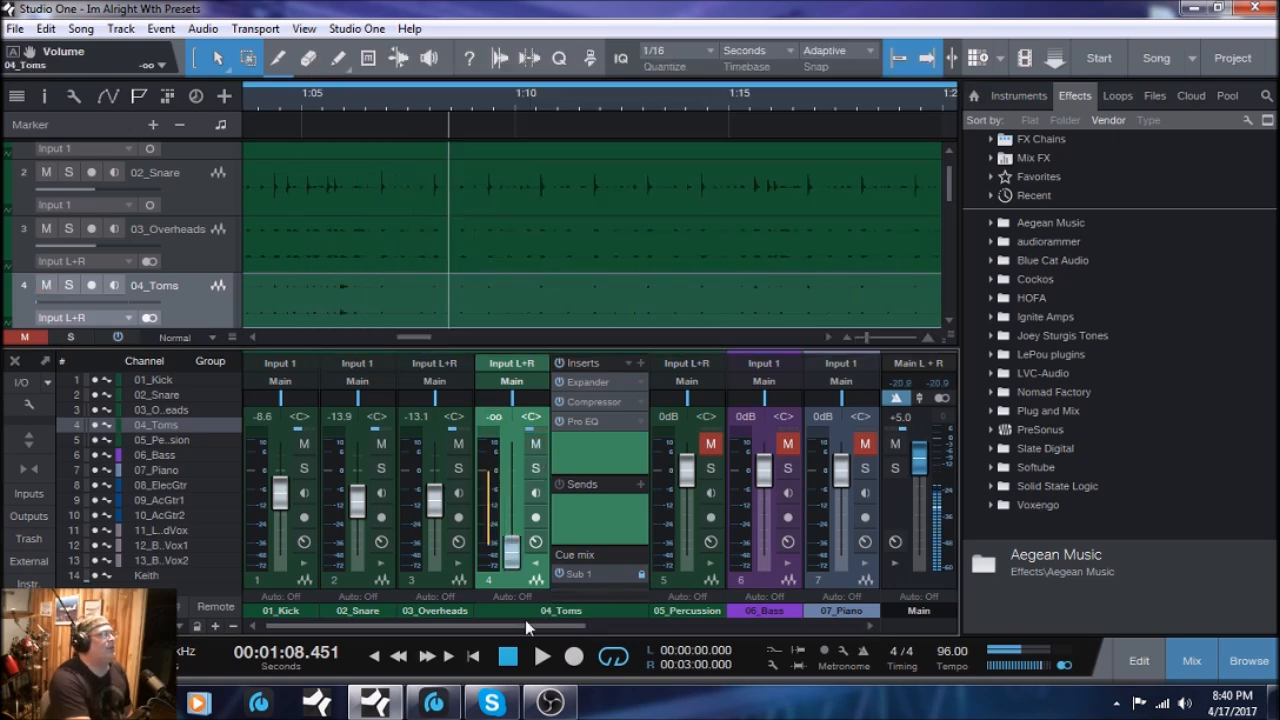
pyautogui.moveTo(866, 337); pyautogui.dragTo(860, 345)
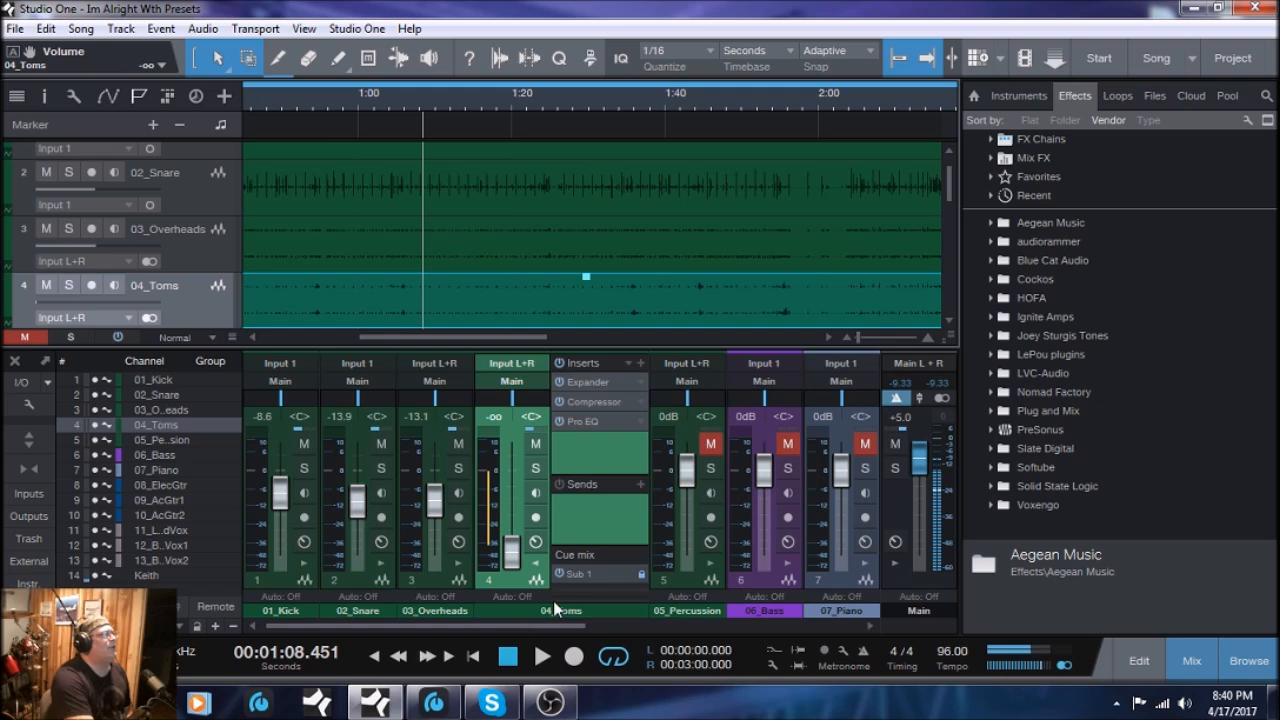
pyautogui.click(181, 242)
pyautogui.click(193, 186)
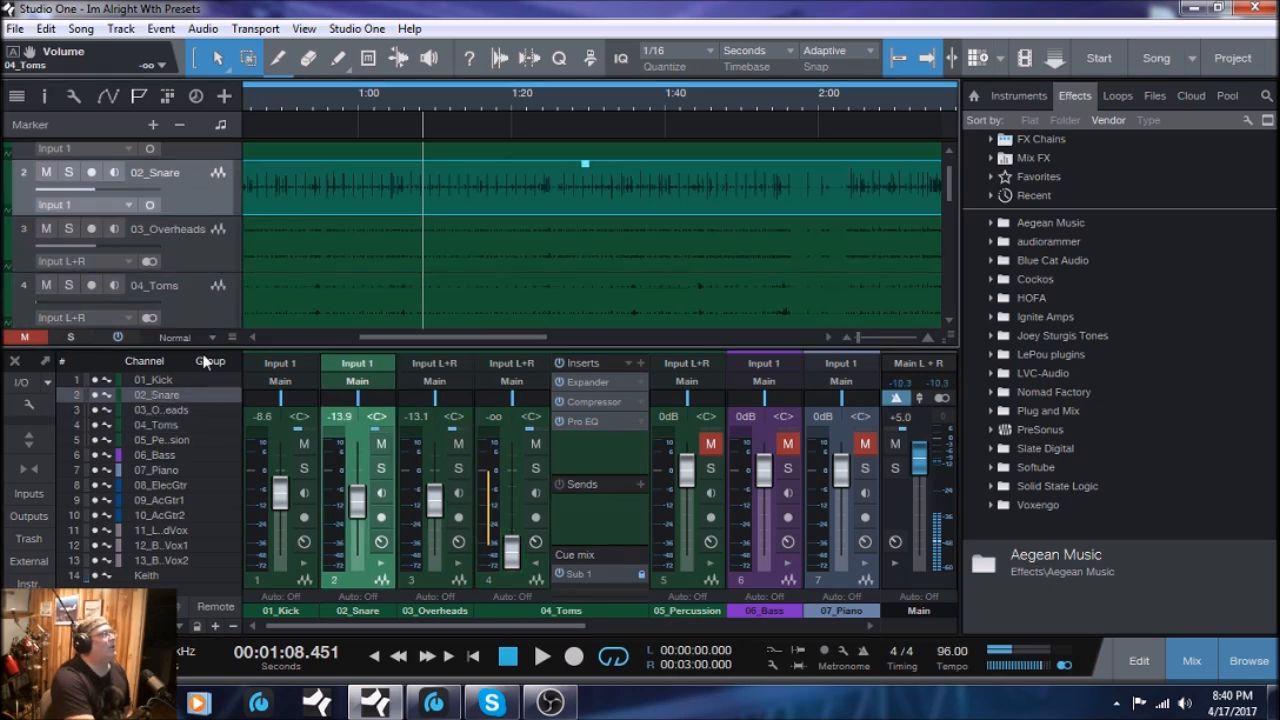
pyautogui.click(158, 303)
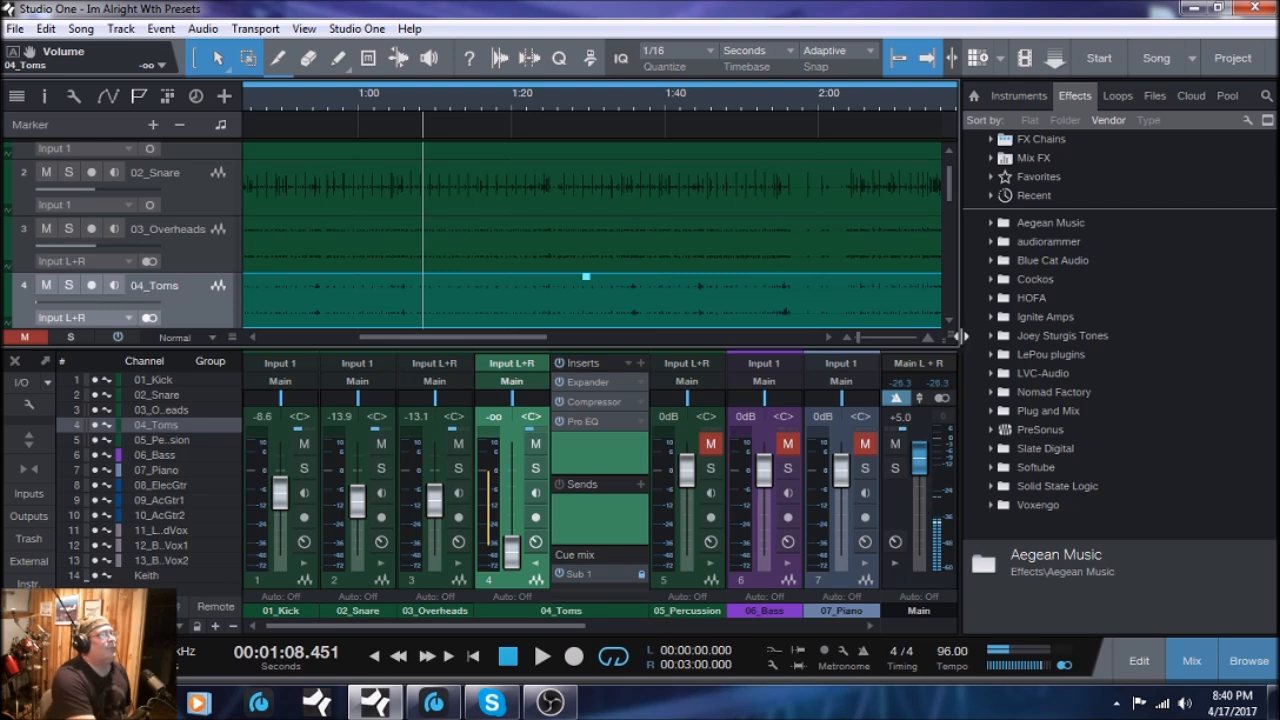
pyautogui.moveTo(951, 334); pyautogui.dragTo(945, 433)
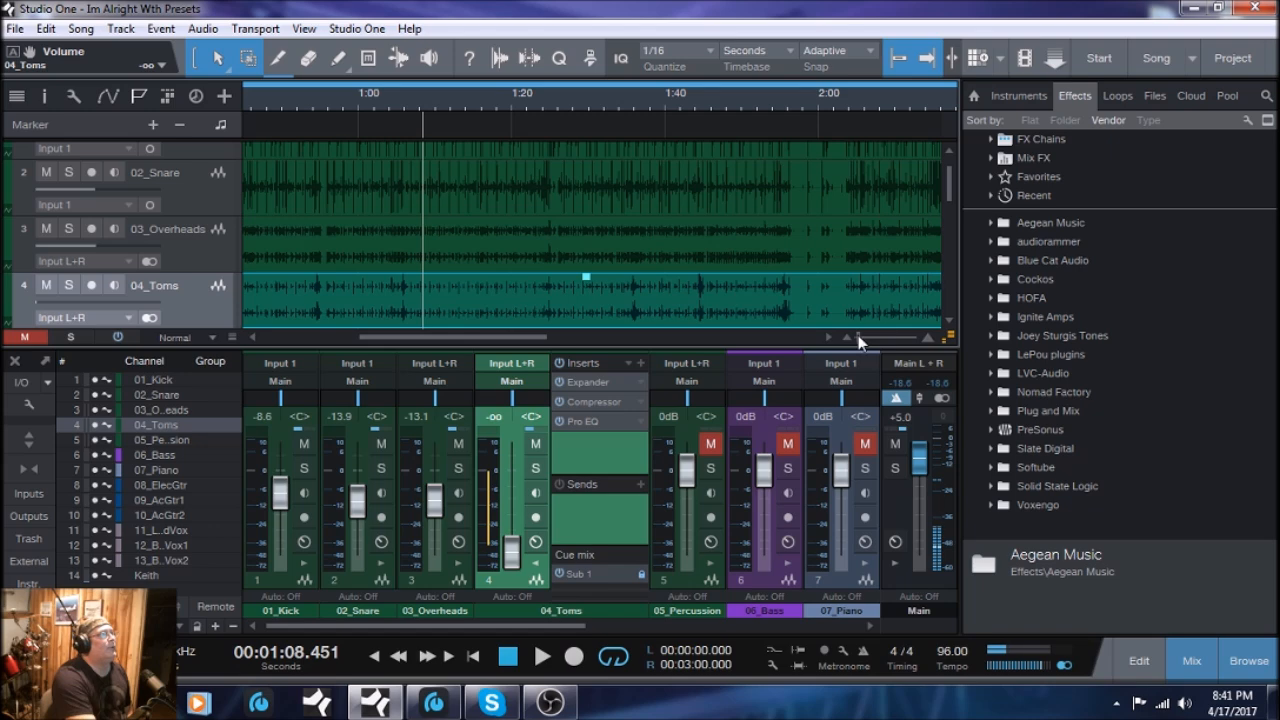
pyautogui.moveTo(858, 335); pyautogui.dragTo(860, 334)
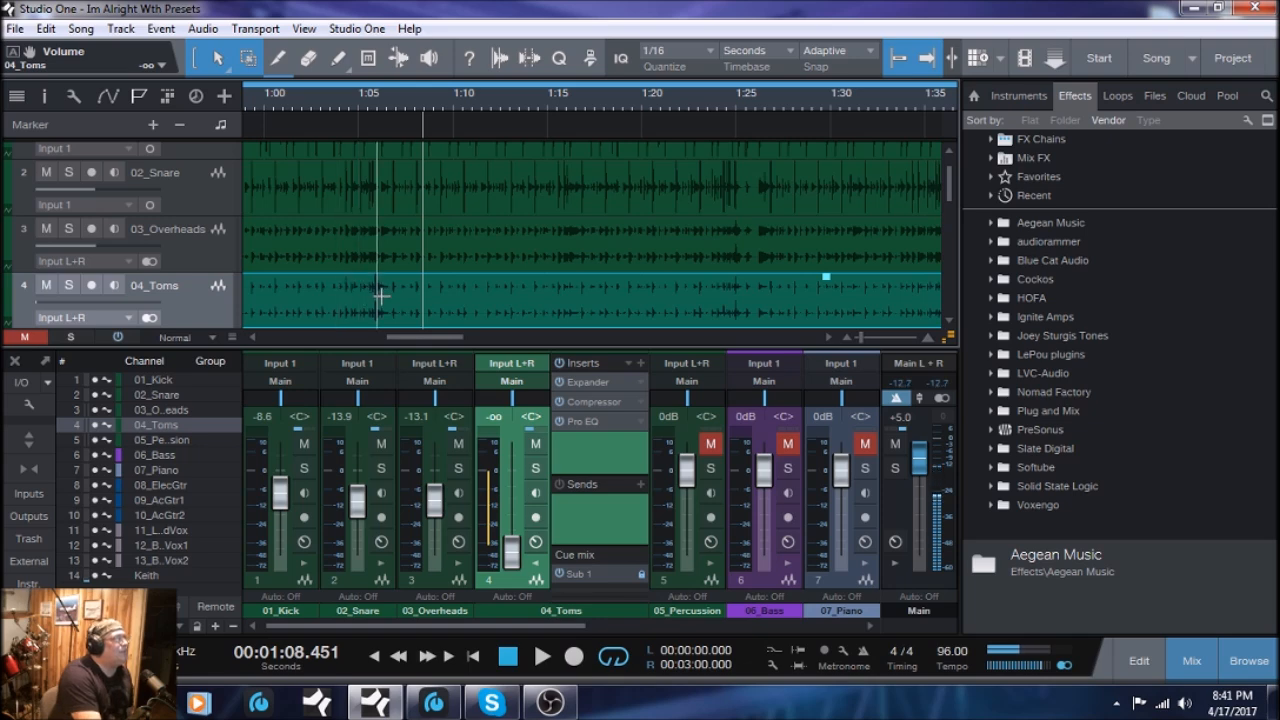
# - Audition the drum passages around the tom fills, playing from 1:04 and from 1:54
pyautogui.click(340, 106)
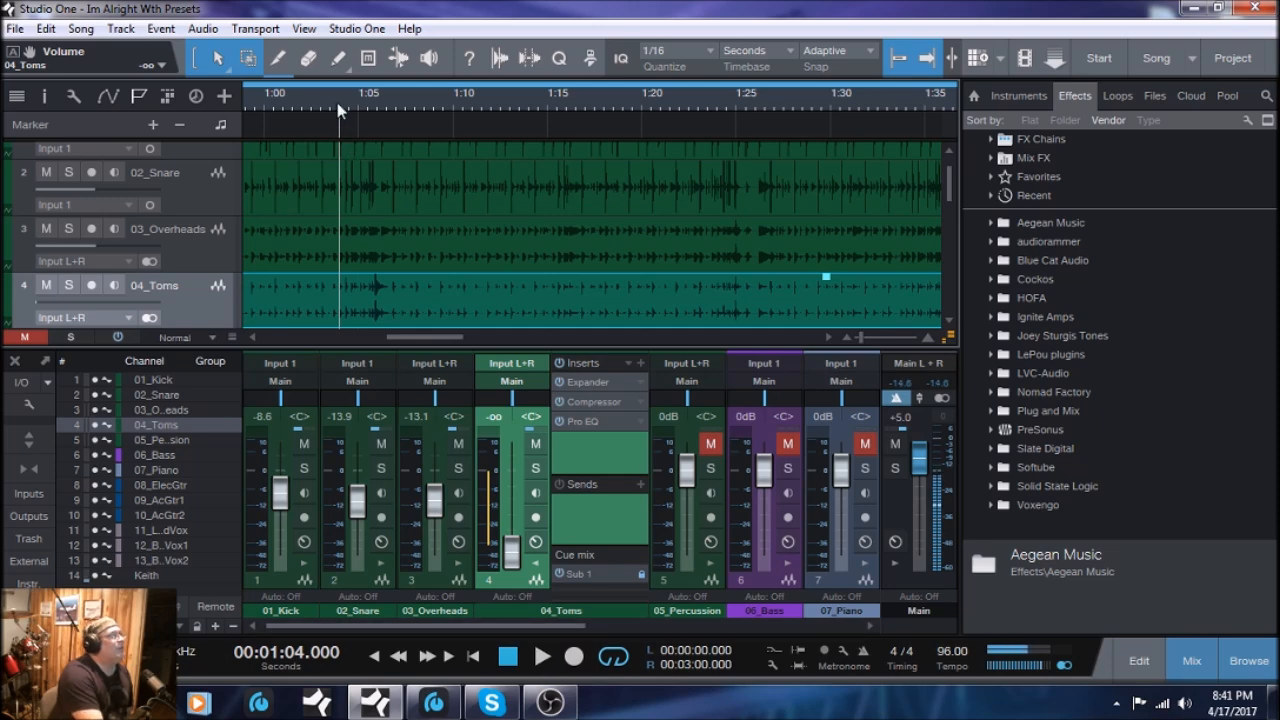
pyautogui.click(540, 657)
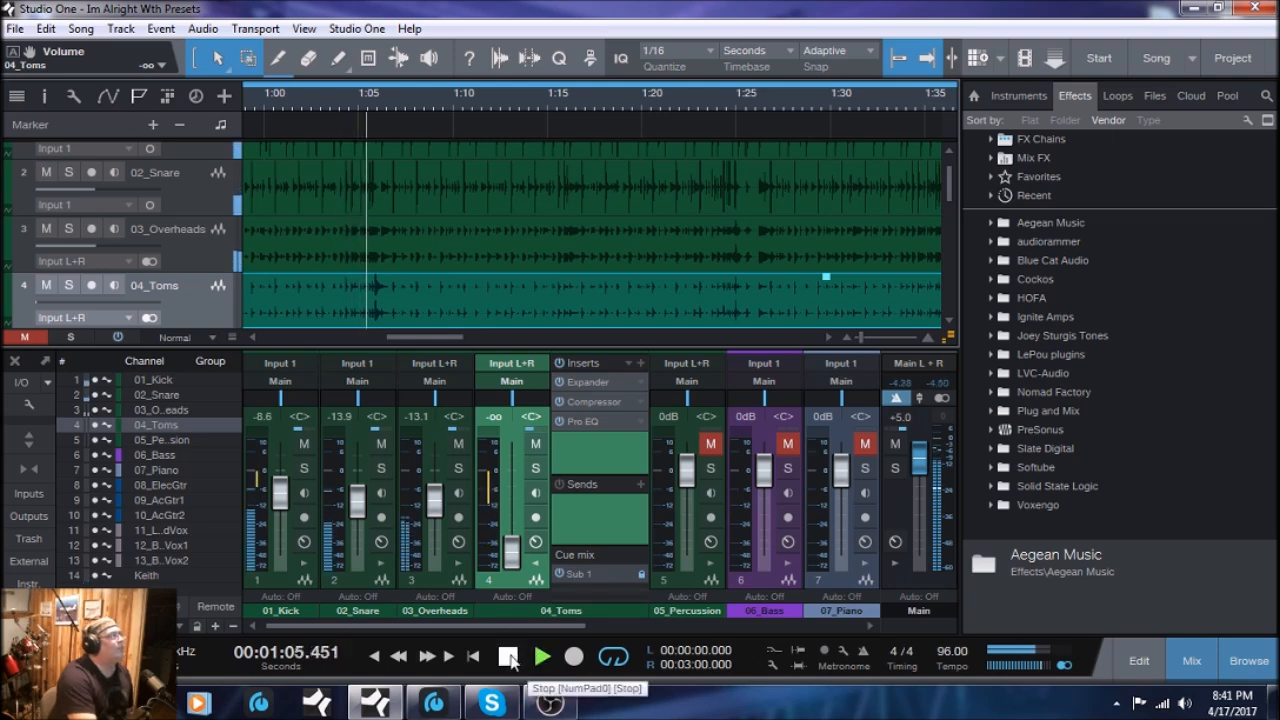
pyautogui.click(509, 658)
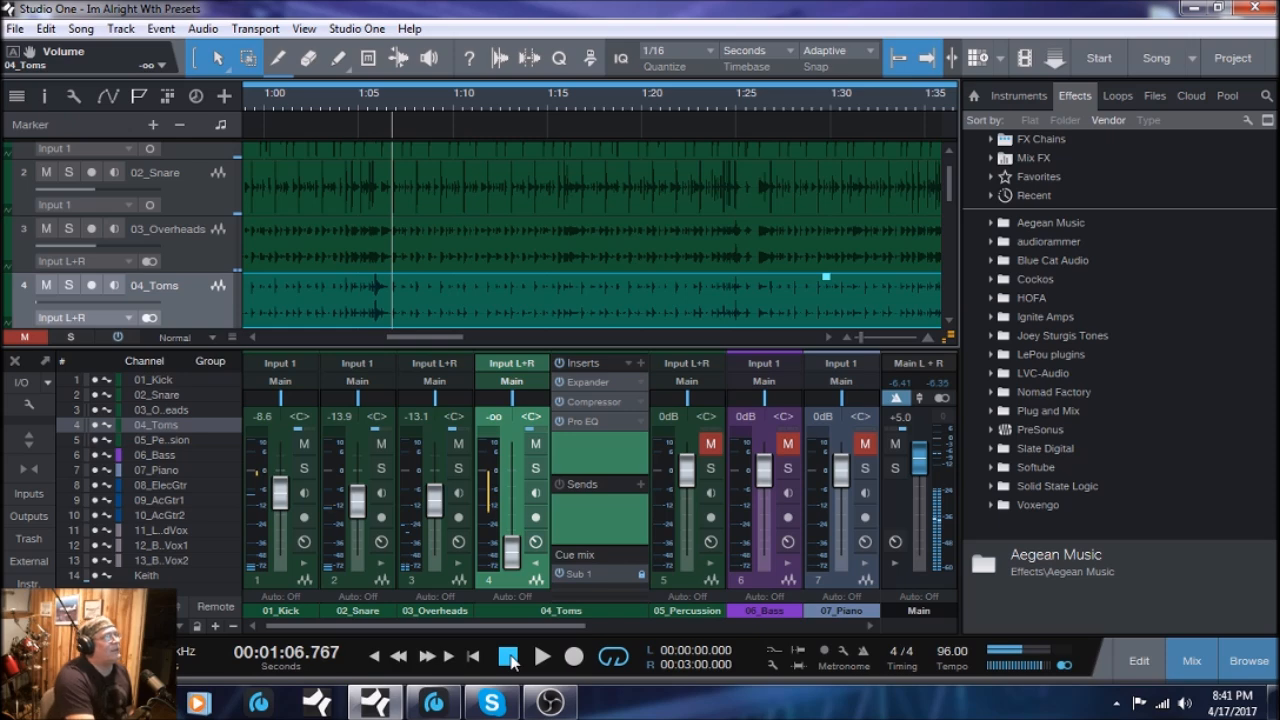
pyautogui.moveTo(403, 336); pyautogui.dragTo(483, 338)
pyautogui.click(546, 106)
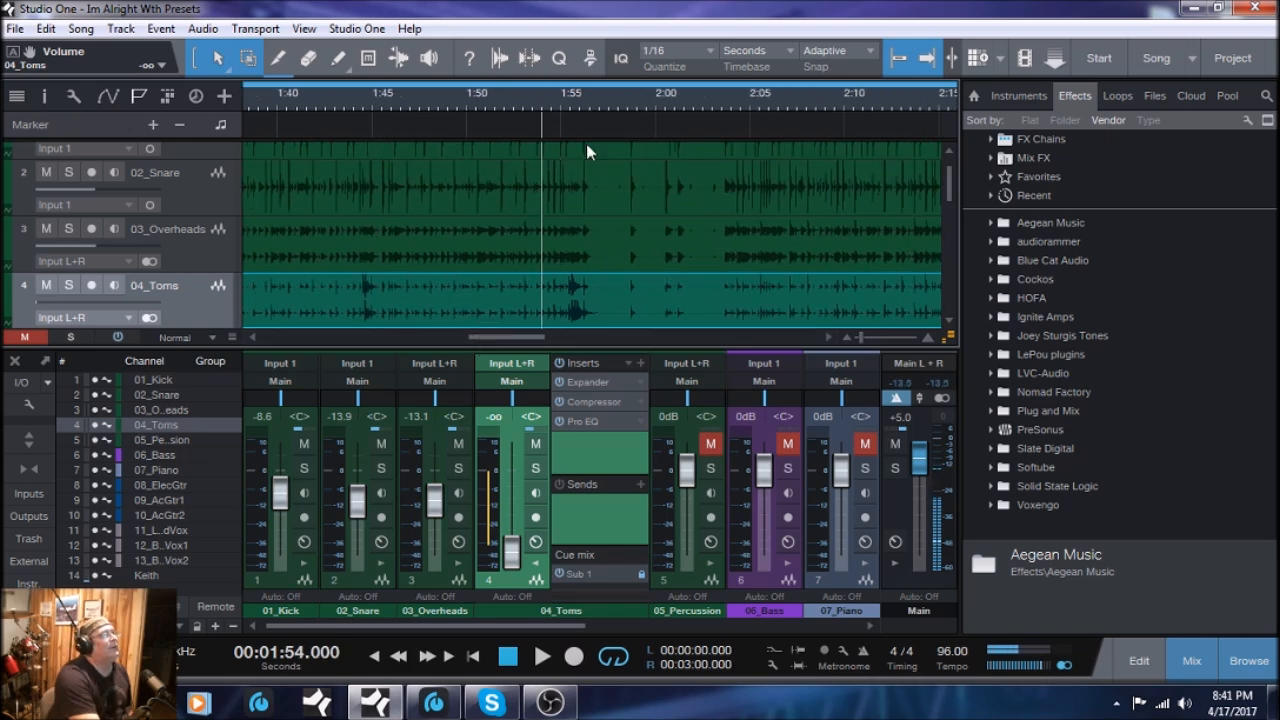
pyautogui.click(543, 659)
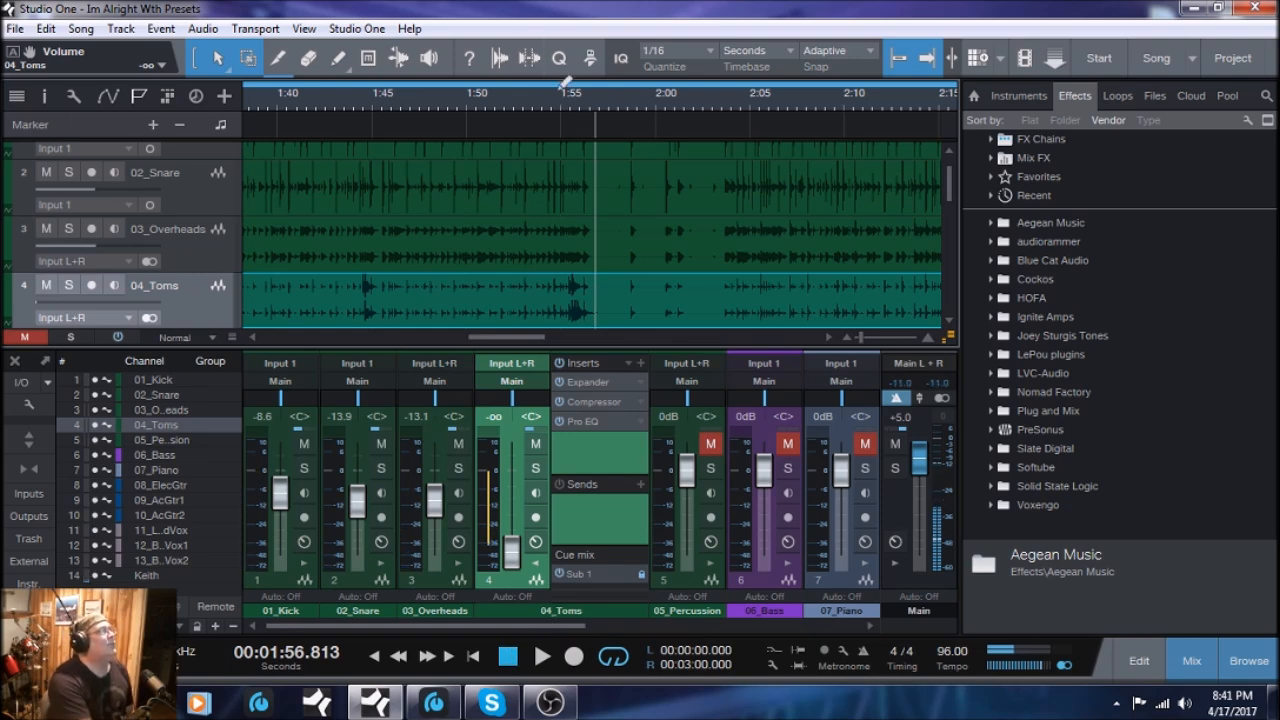
# - Set the loop range around the tom fill from 1:55.200 to 1:57.000 and place the playhead at its start
pyautogui.moveTo(950, 187); pyautogui.dragTo(955, 210)
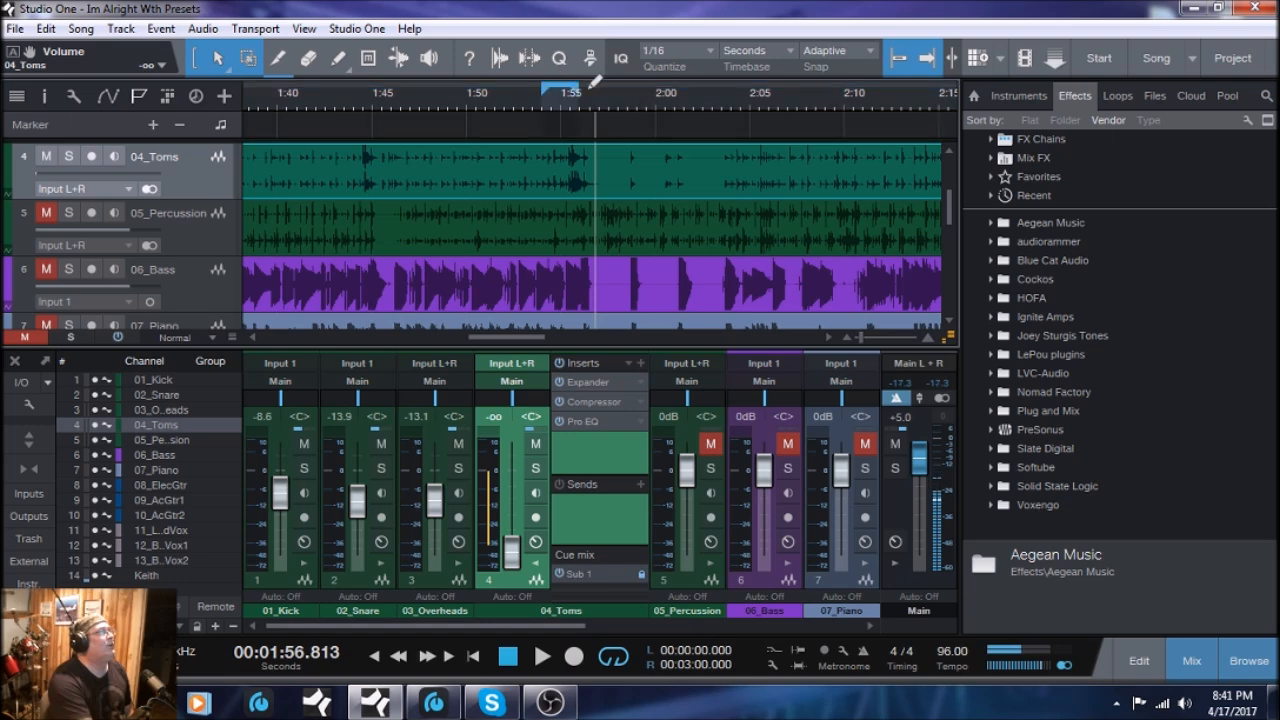
pyautogui.moveTo(587, 92); pyautogui.dragTo(582, 92)
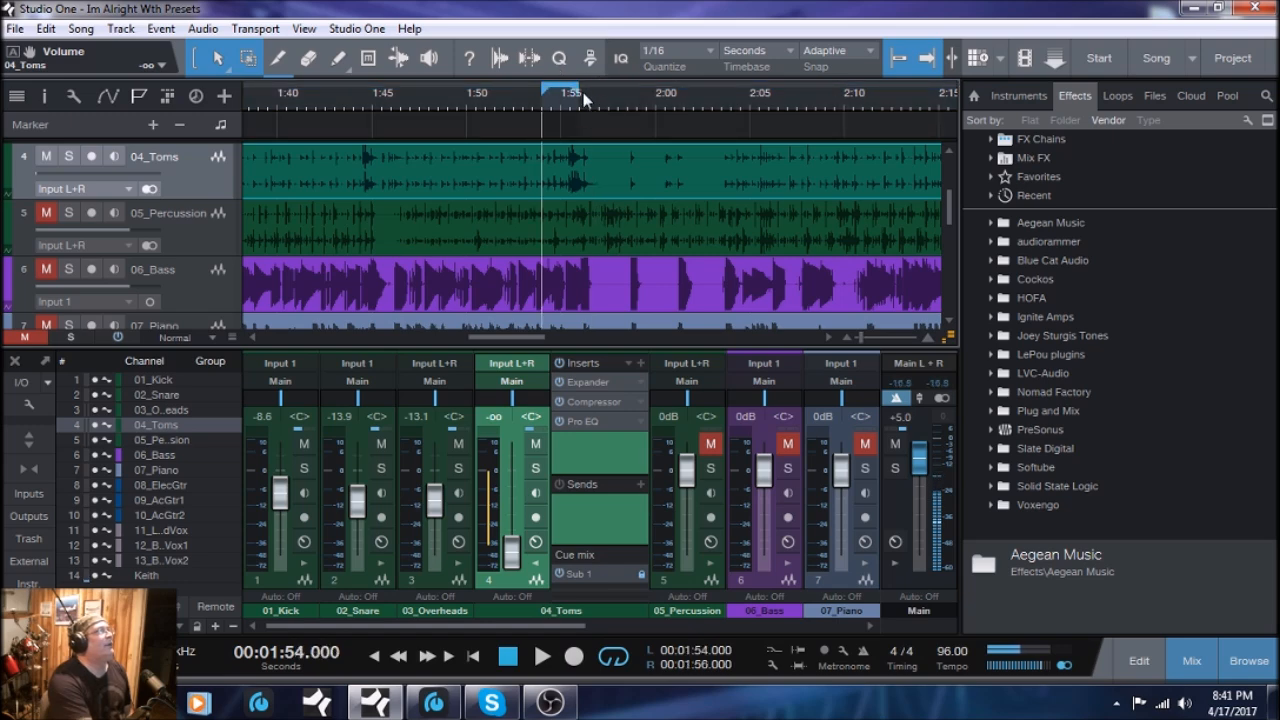
pyautogui.moveTo(863, 336); pyautogui.dragTo(872, 338)
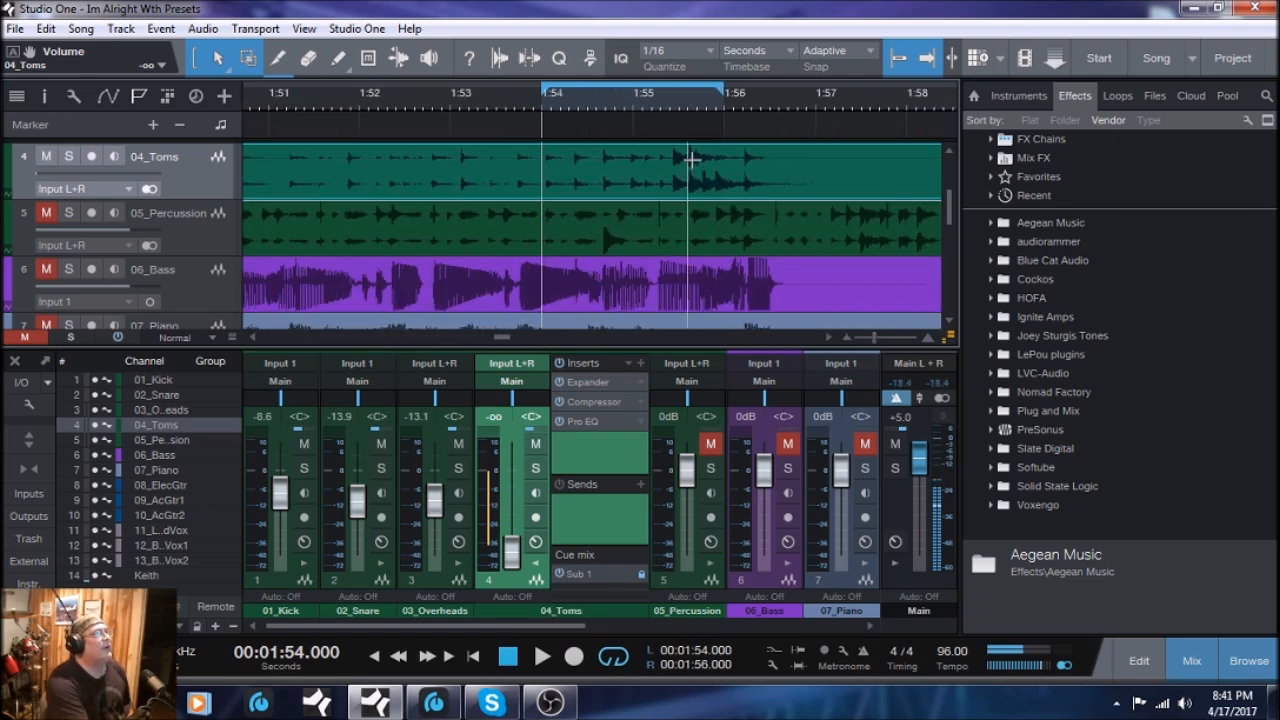
pyautogui.moveTo(733, 92); pyautogui.dragTo(758, 91)
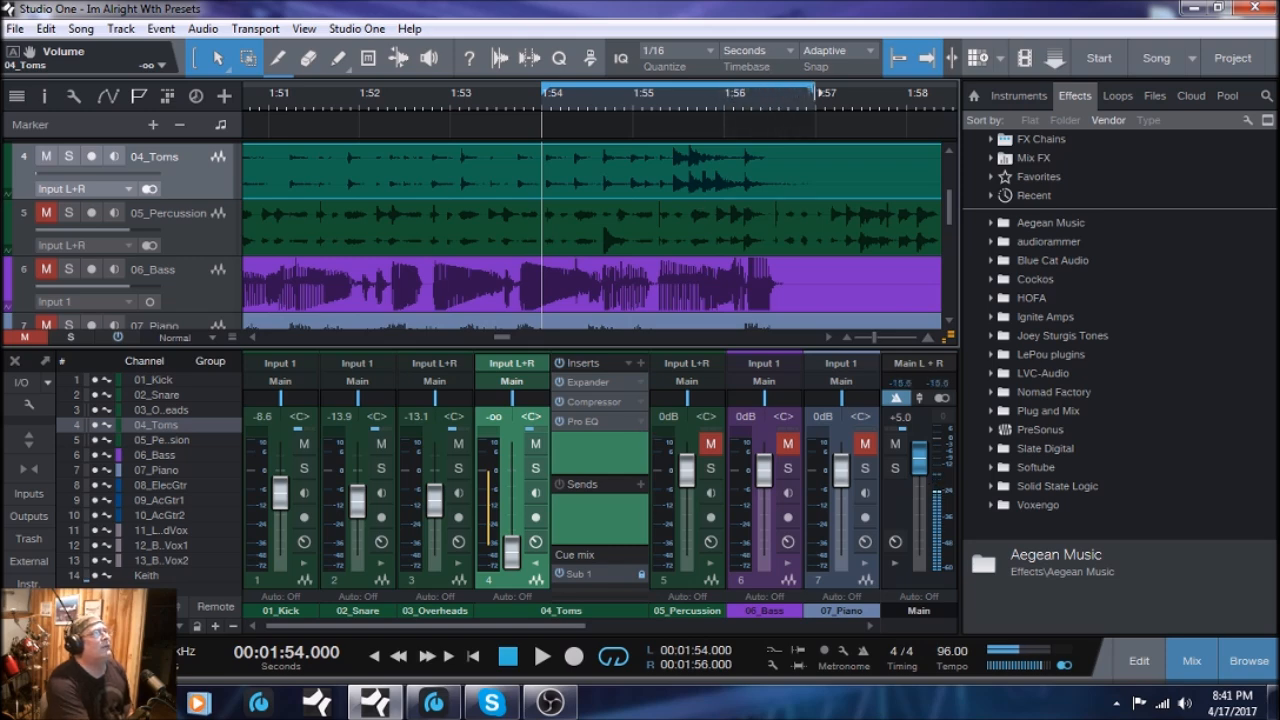
pyautogui.moveTo(561, 92); pyautogui.dragTo(619, 94)
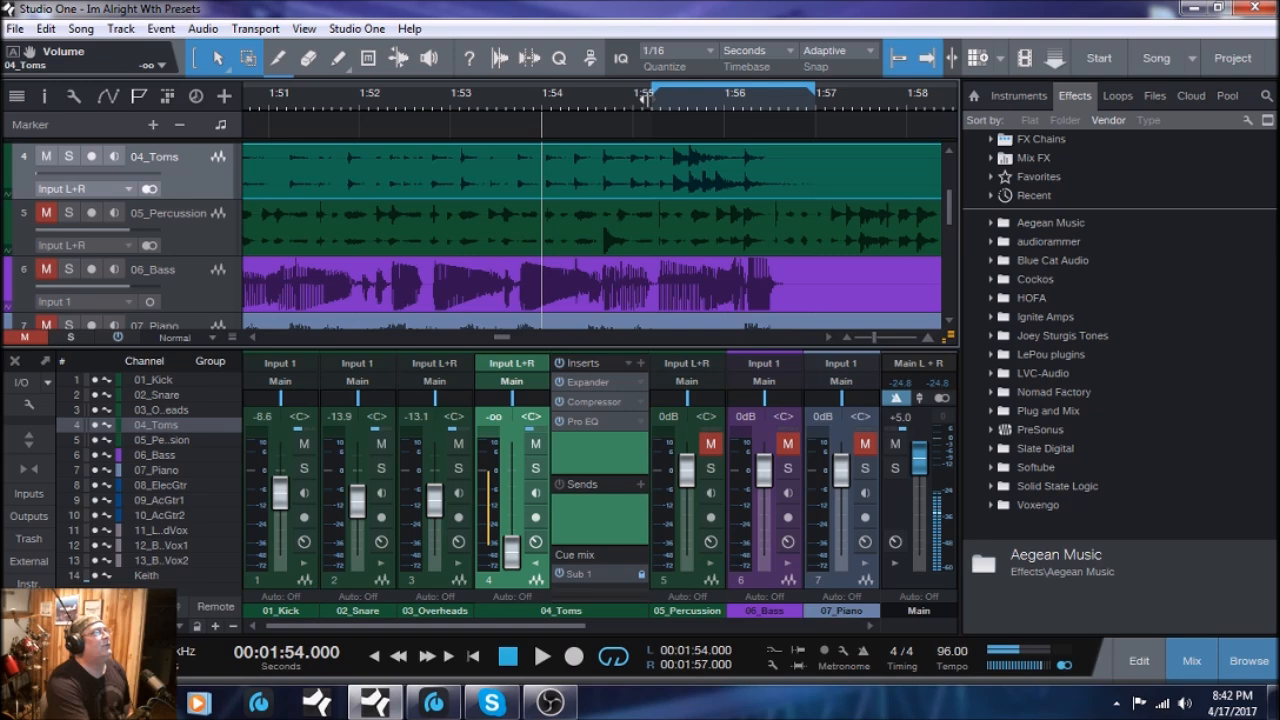
pyautogui.click(652, 115)
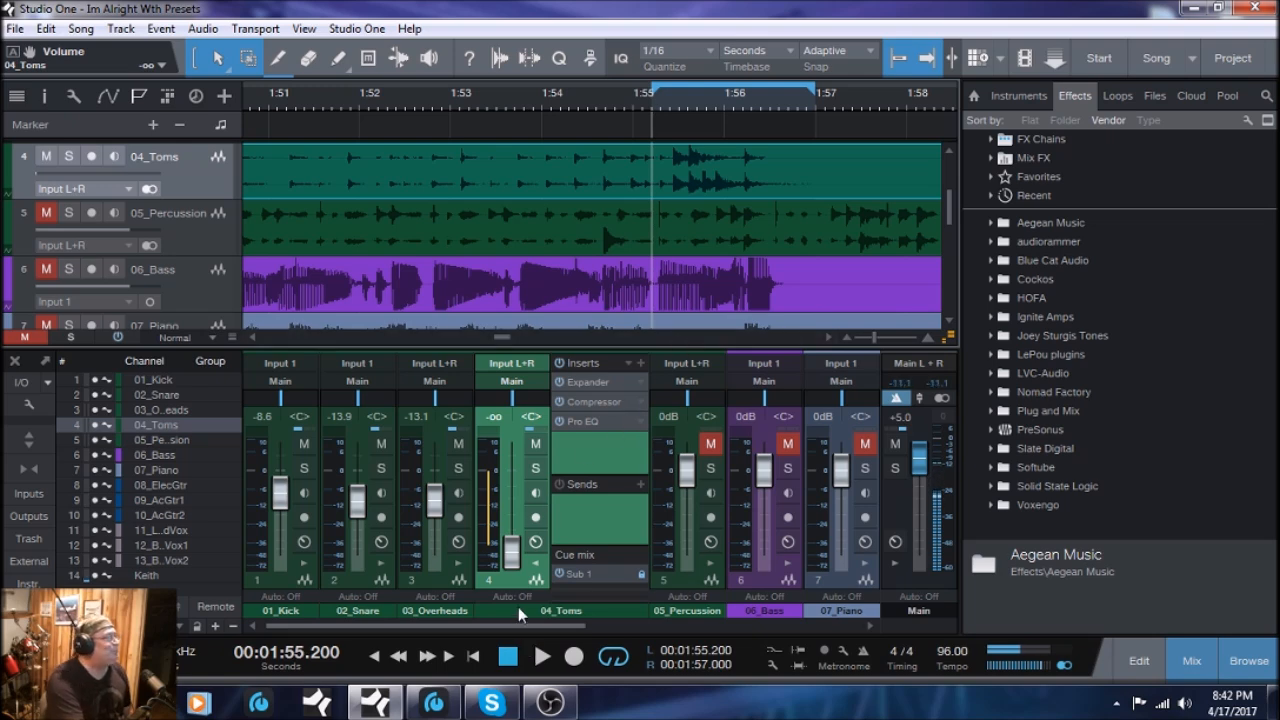
# - Audition the looped tom fill with the 04_Toms fader at minimum, stop playback, and bring the last mixer channels into view
pyautogui.click(540, 657)
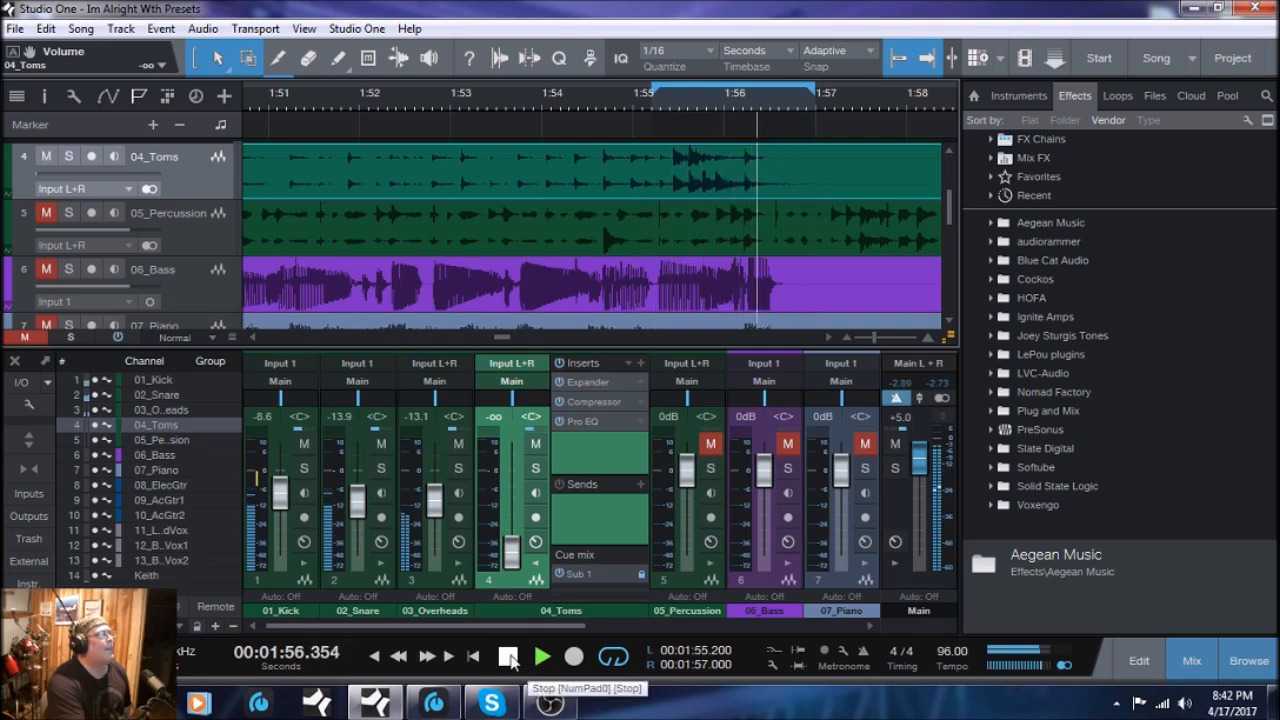
pyautogui.click(509, 657)
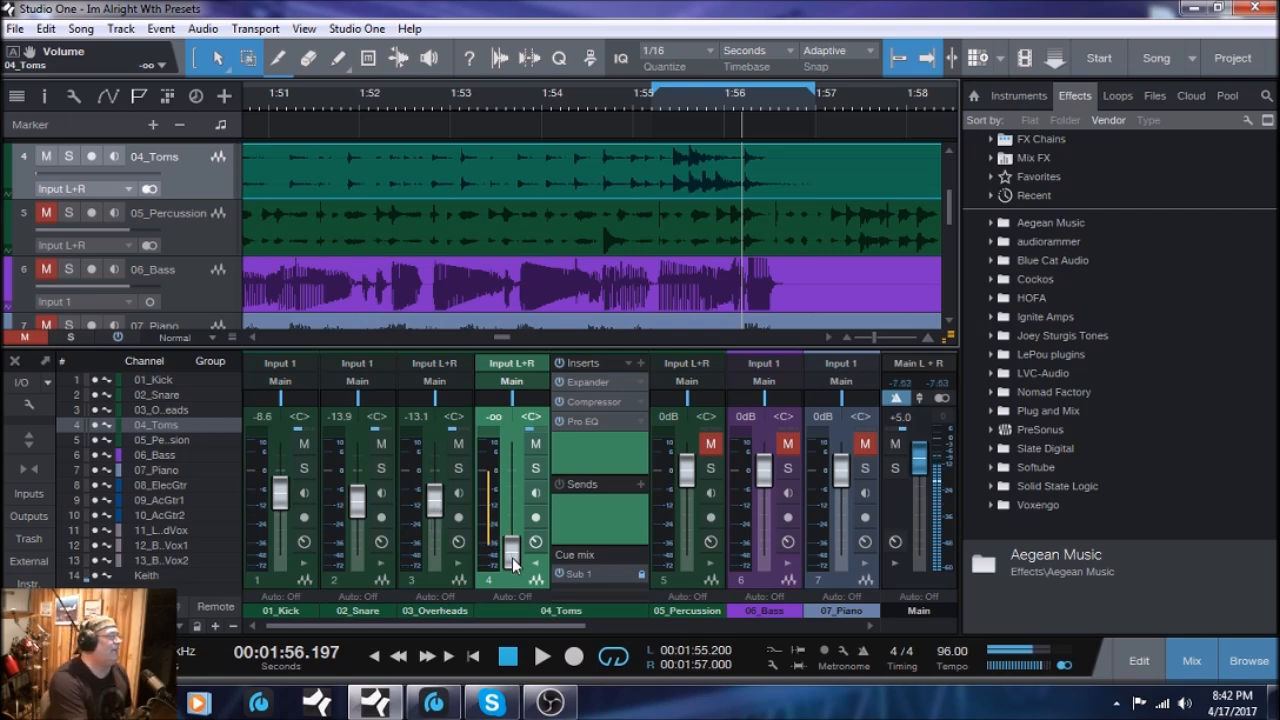
pyautogui.moveTo(510, 549)
pyautogui.mouseDown()
pyautogui.moveTo(505, 479)
pyautogui.moveTo(507, 561)
pyautogui.mouseUp()
pyautogui.moveTo(478, 625); pyautogui.dragTo(796, 634)
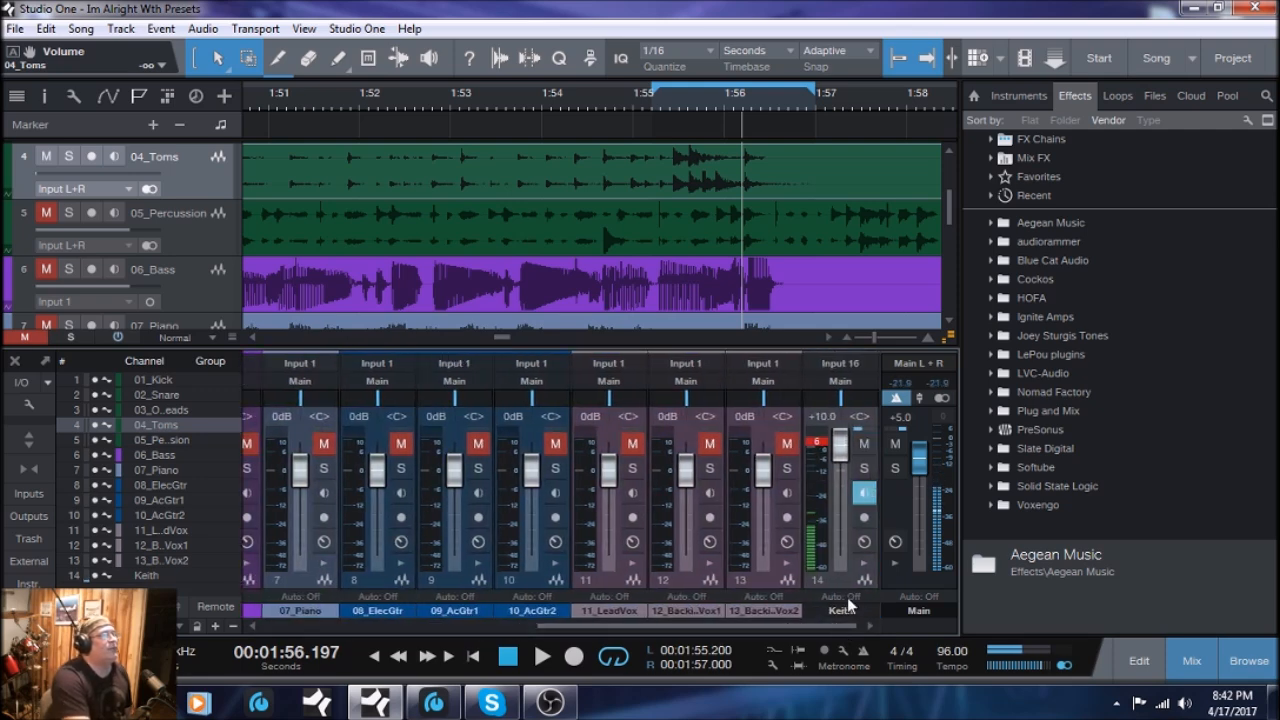
# - Solo channel 14 and 04_Toms, and raise the 04_Toms fader to -6.8 dB
pyautogui.click(864, 470)
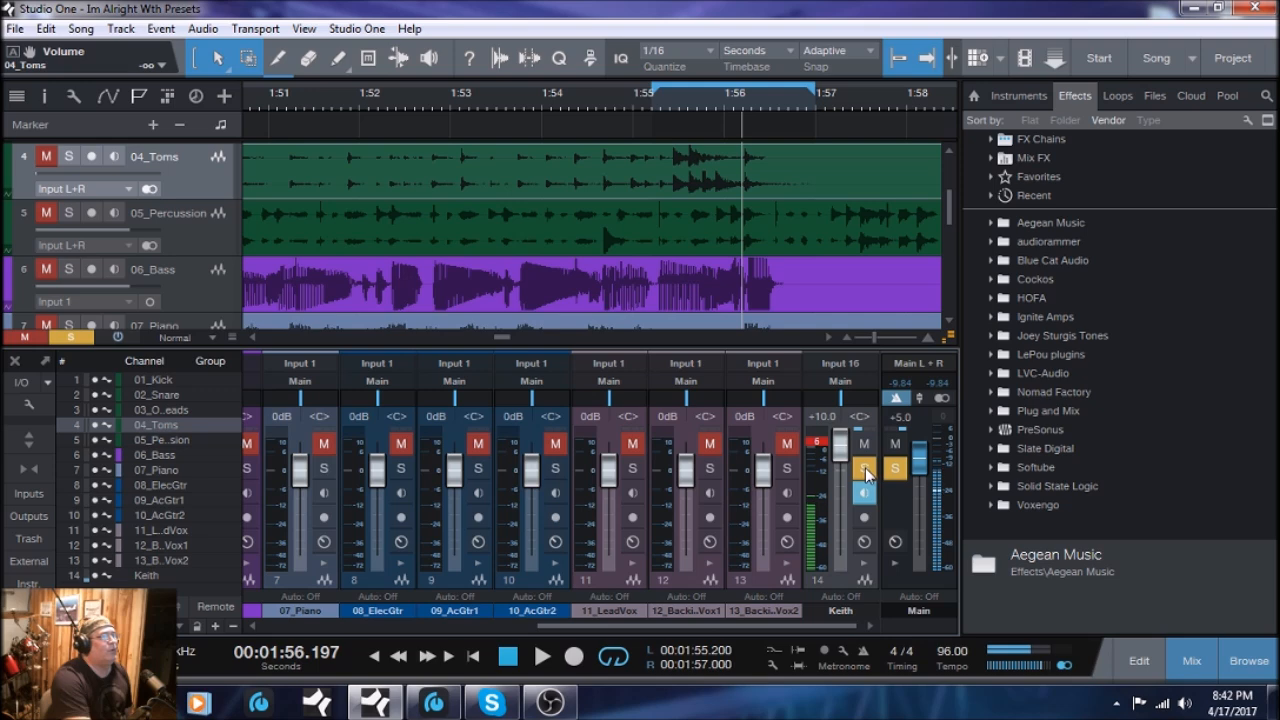
pyautogui.moveTo(779, 632); pyautogui.dragTo(537, 638)
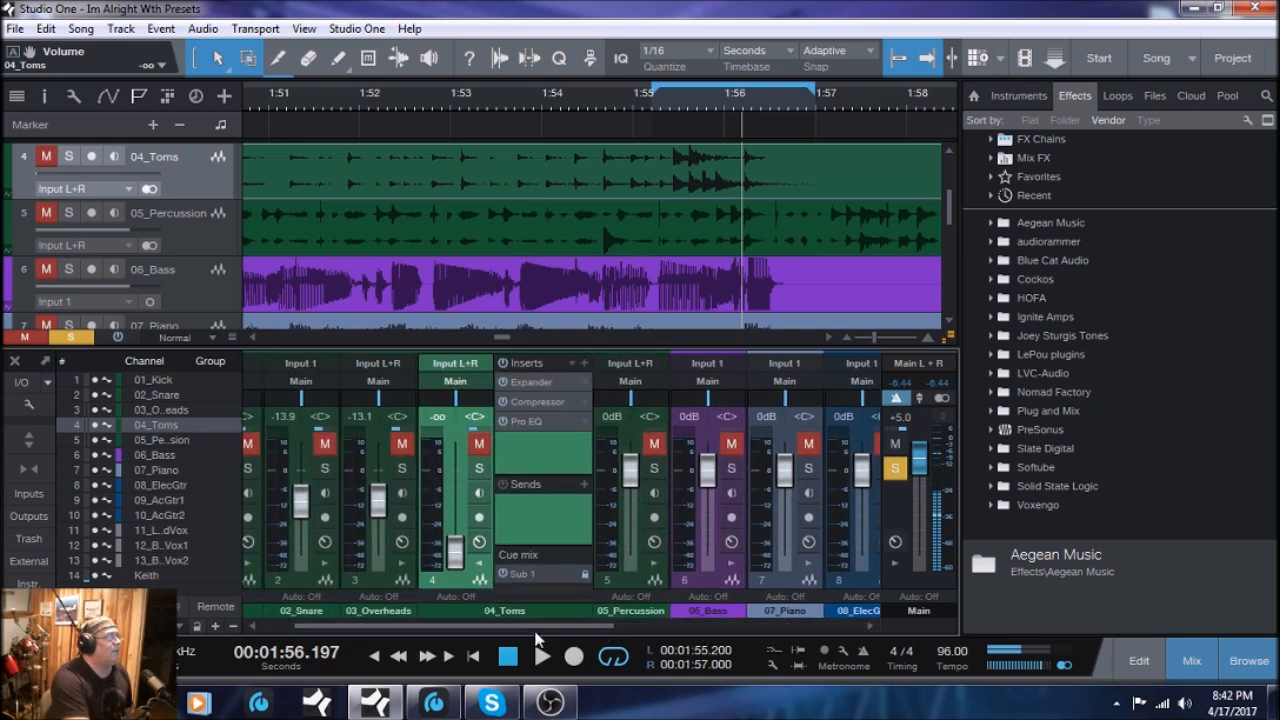
pyautogui.click(478, 471)
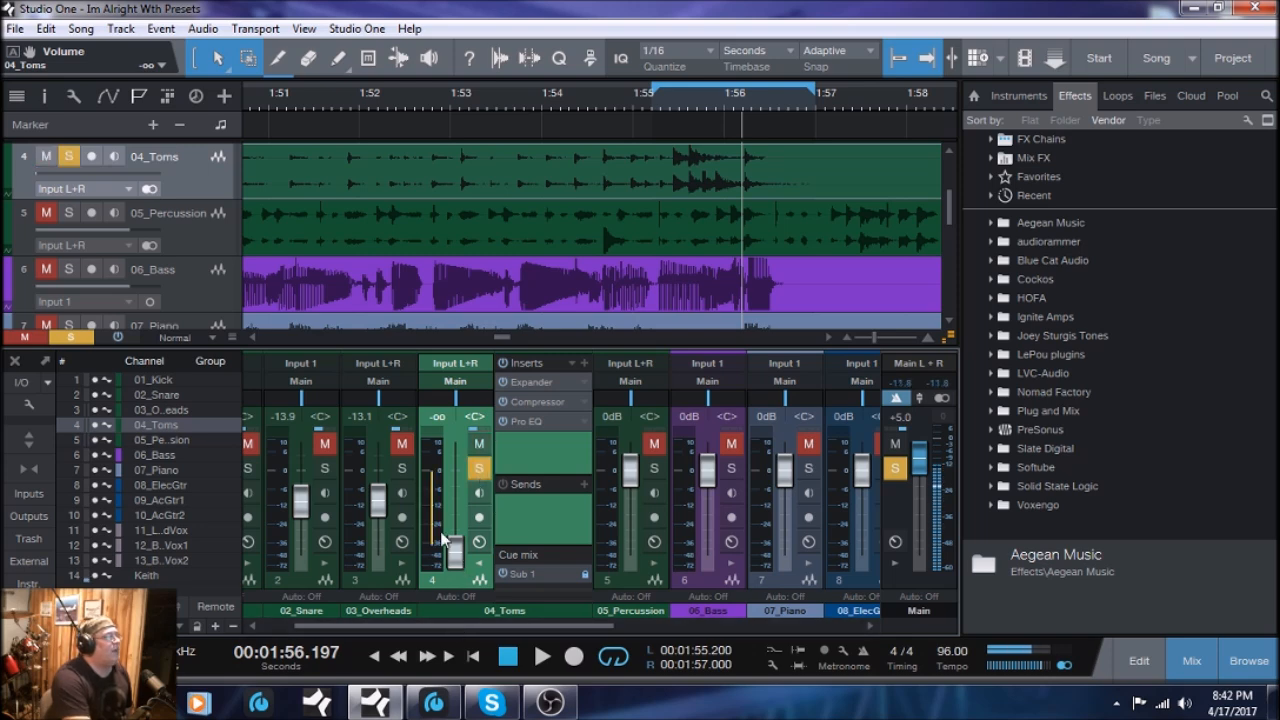
pyautogui.moveTo(456, 556); pyautogui.dragTo(458, 512)
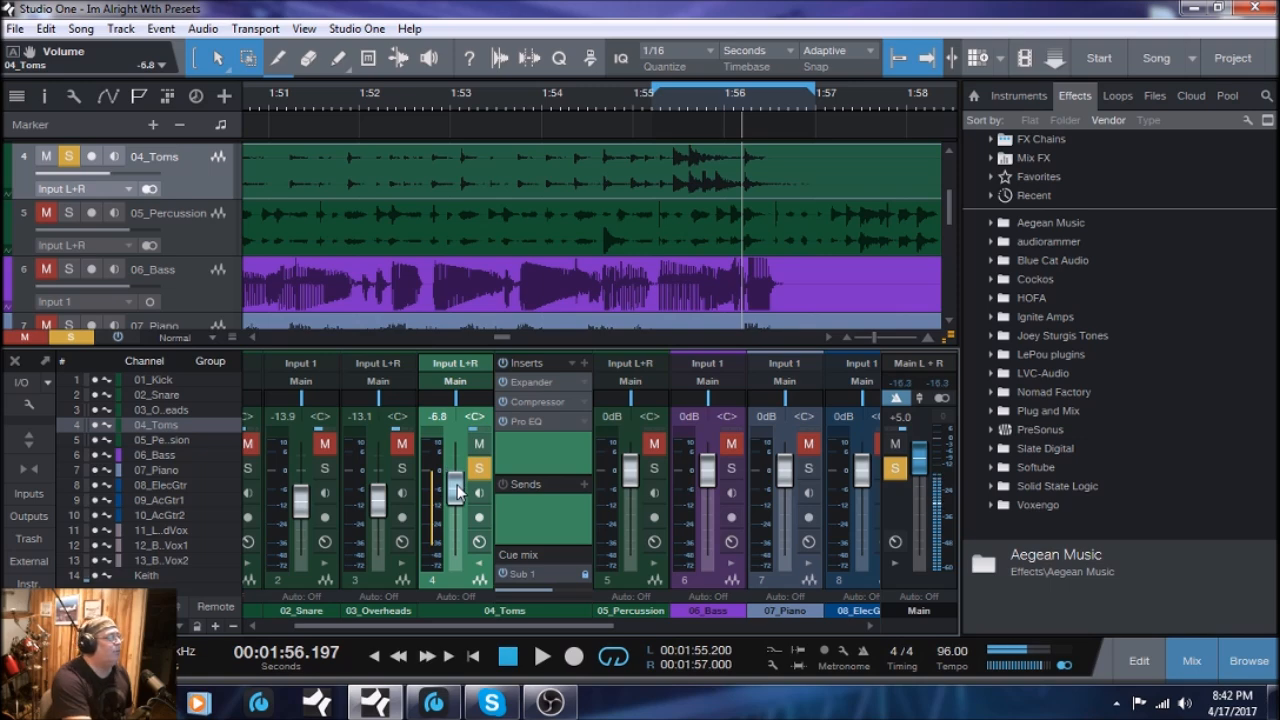
# - Audition the soloed tom fill in the loop and lower the 04_Toms fader to -15.3 dB
pyautogui.click(541, 657)
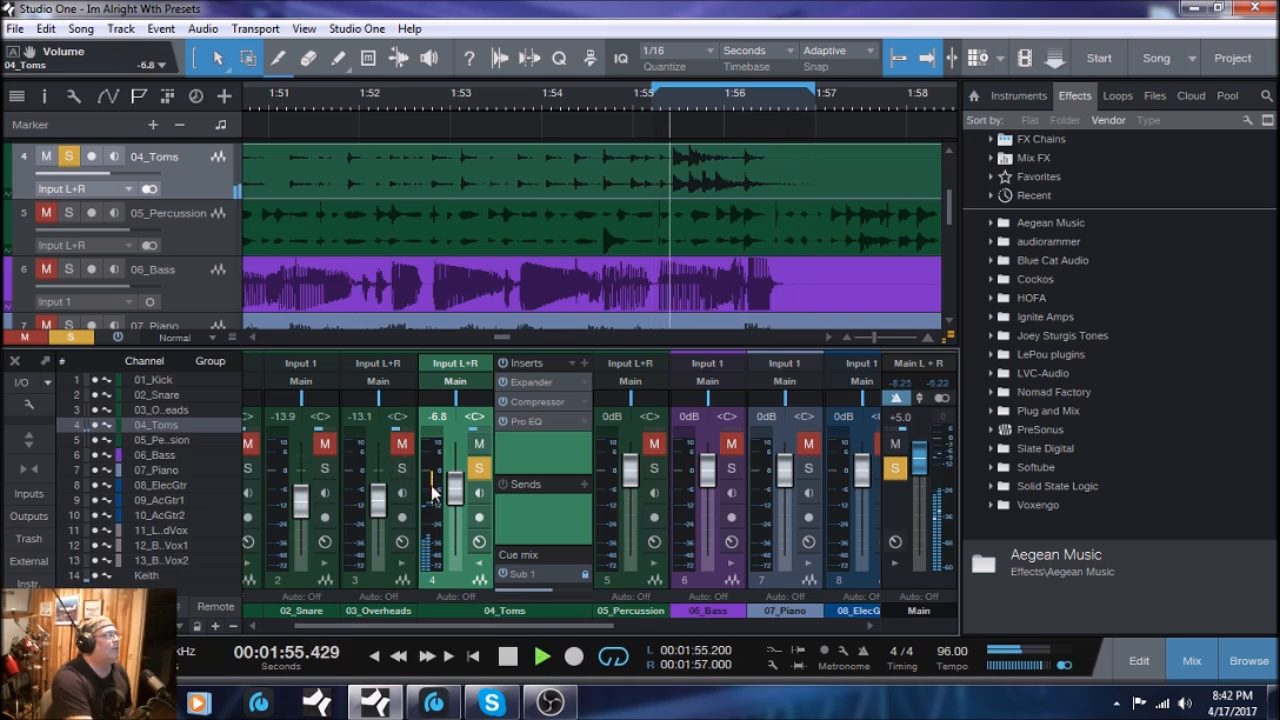
pyautogui.moveTo(452, 475); pyautogui.dragTo(452, 494)
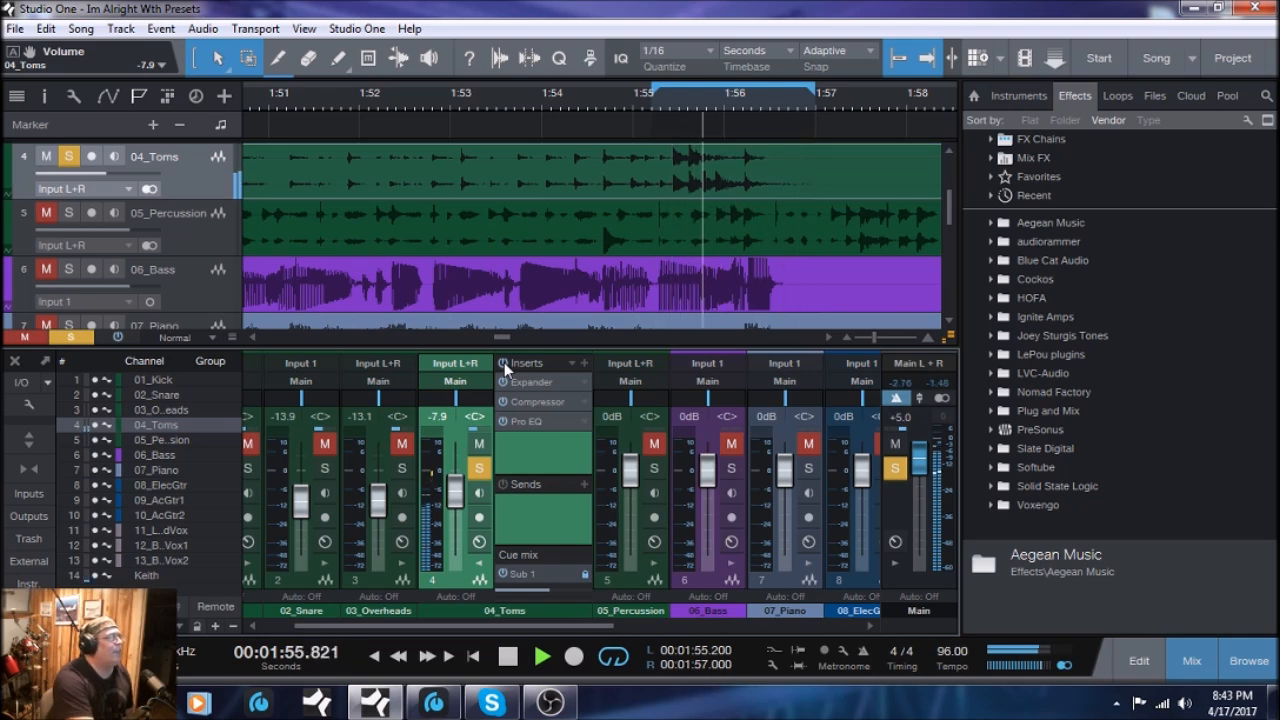
pyautogui.moveTo(453, 493); pyautogui.dragTo(454, 505)
pyautogui.press('space')
# - Turn off solo on 04_Toms and channel 14, and bring the drum channels back into view
pyautogui.click(478, 469)
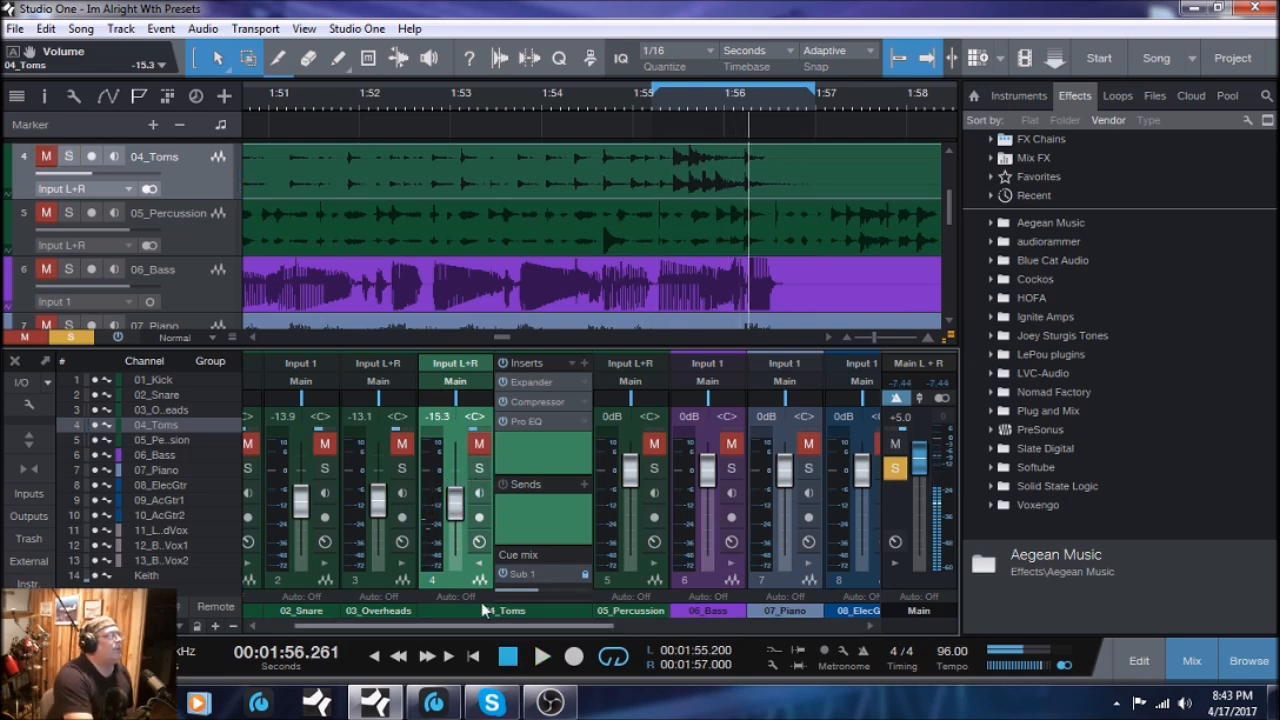
pyautogui.moveTo(478, 628); pyautogui.dragTo(832, 607)
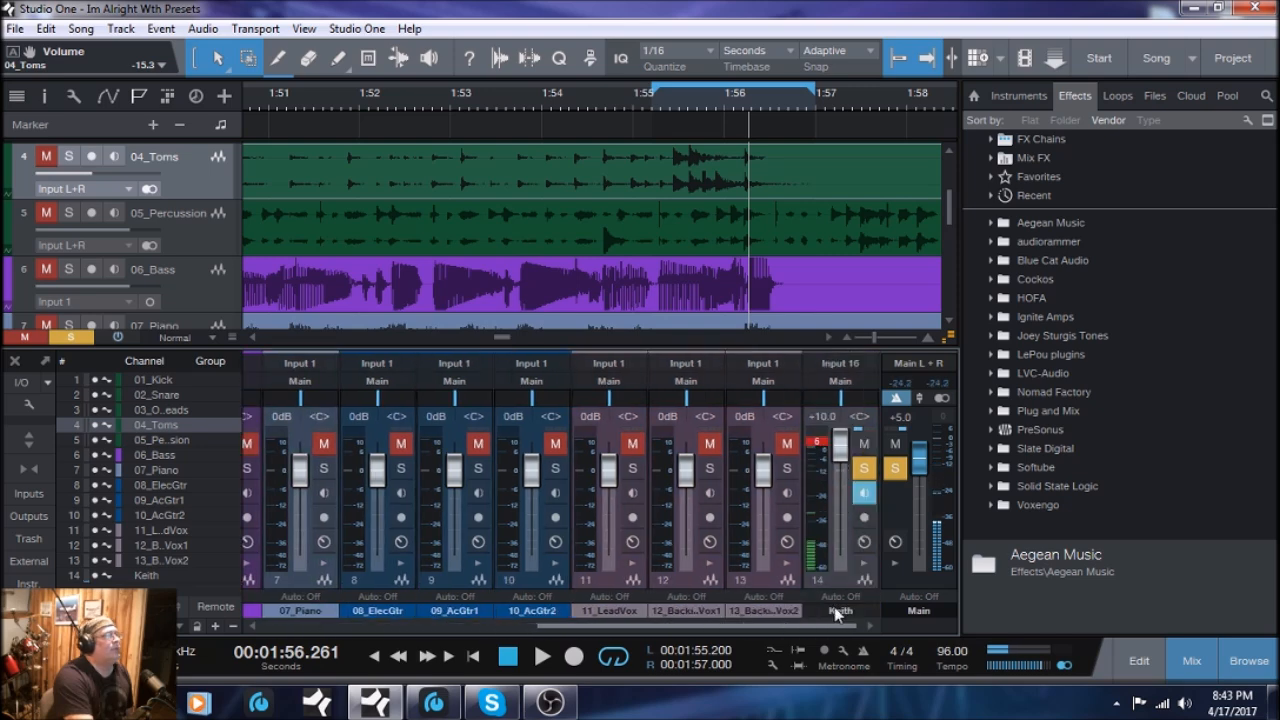
pyautogui.click(864, 469)
pyautogui.moveTo(652, 630); pyautogui.dragTo(422, 630)
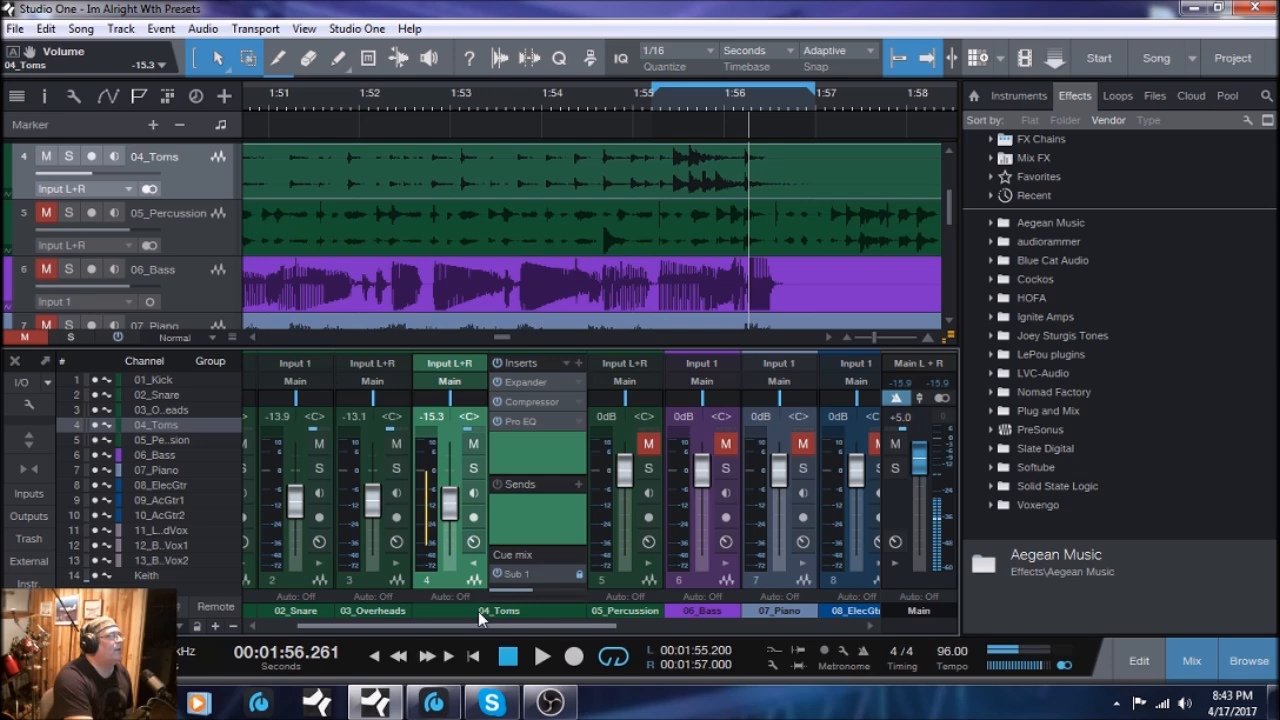
# - Audition the looped fill with all drums, briefly soloing 04_Toms, and set the 04_Toms fader to -11.7 dB
pyautogui.click(542, 657)
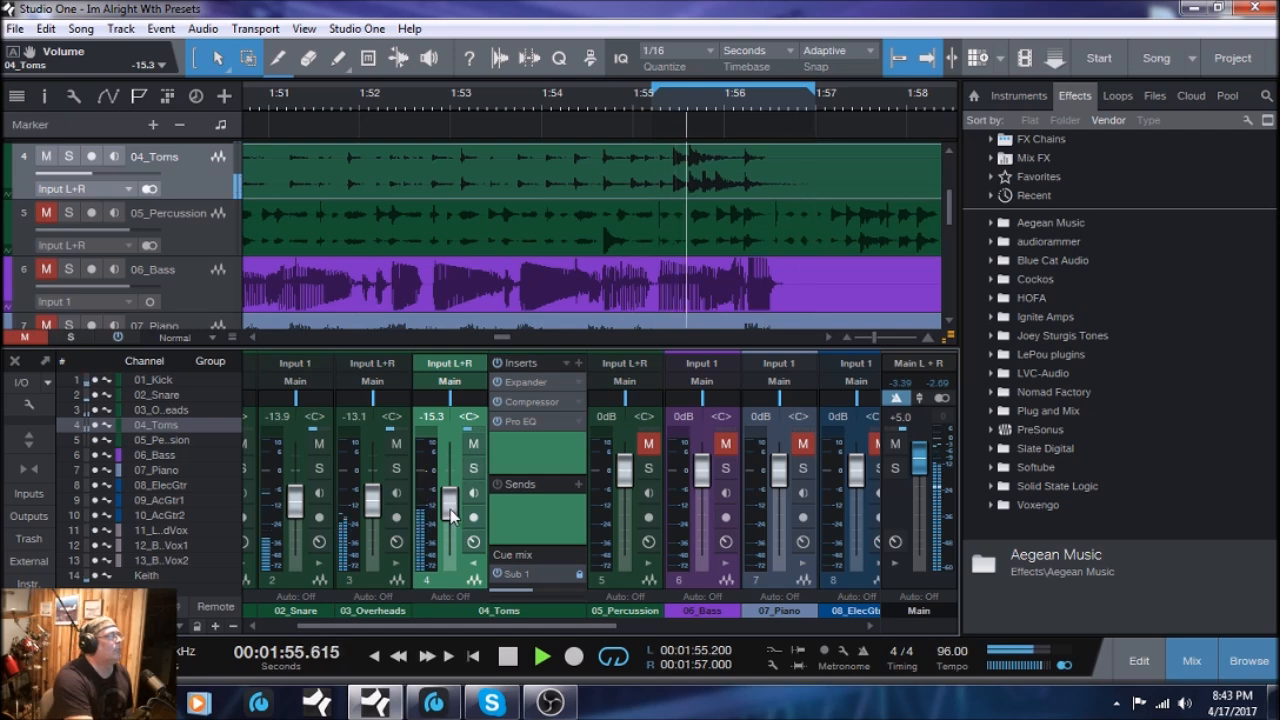
pyautogui.click(474, 468)
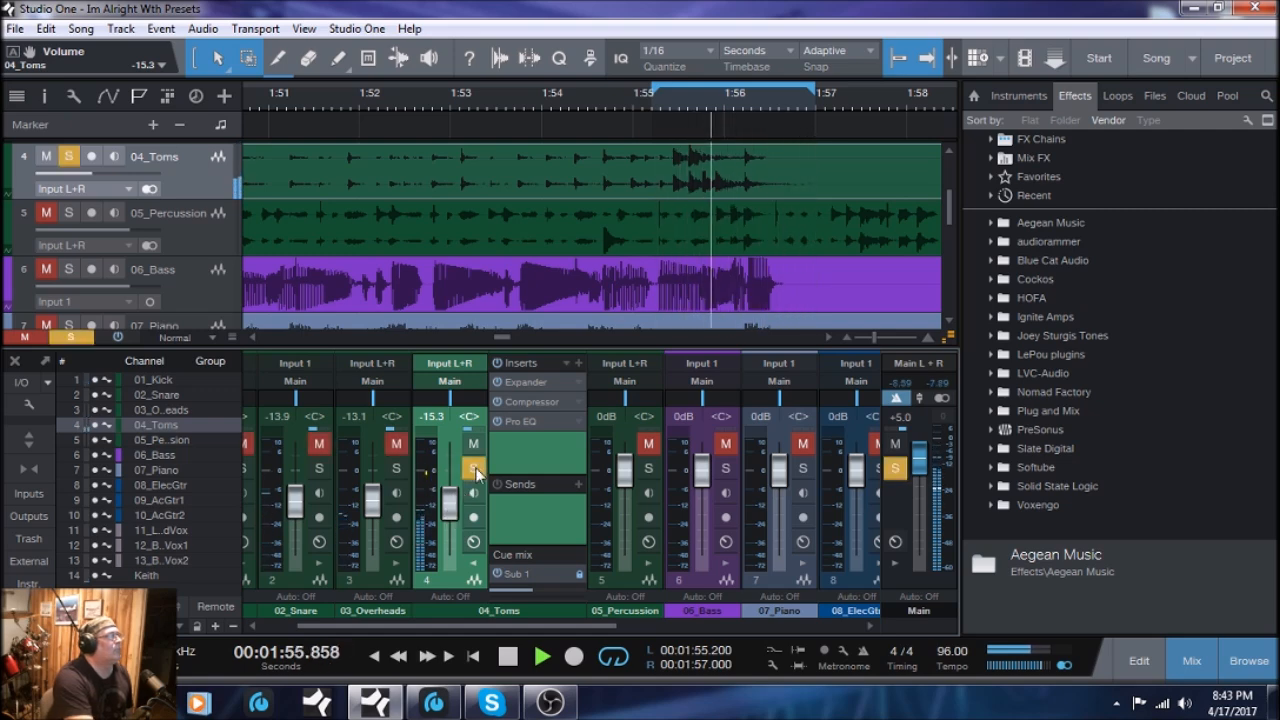
pyautogui.click(474, 470)
pyautogui.moveTo(449, 512); pyautogui.dragTo(446, 495)
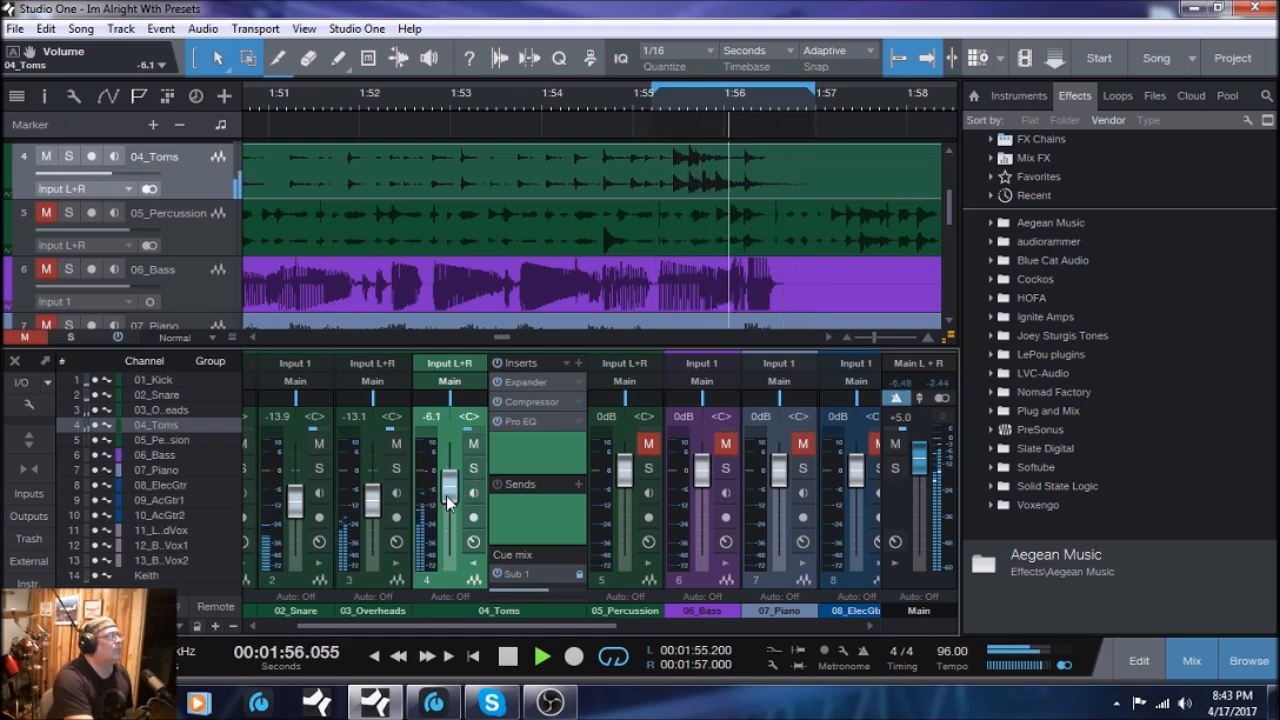
pyautogui.moveTo(445, 494); pyautogui.dragTo(446, 507)
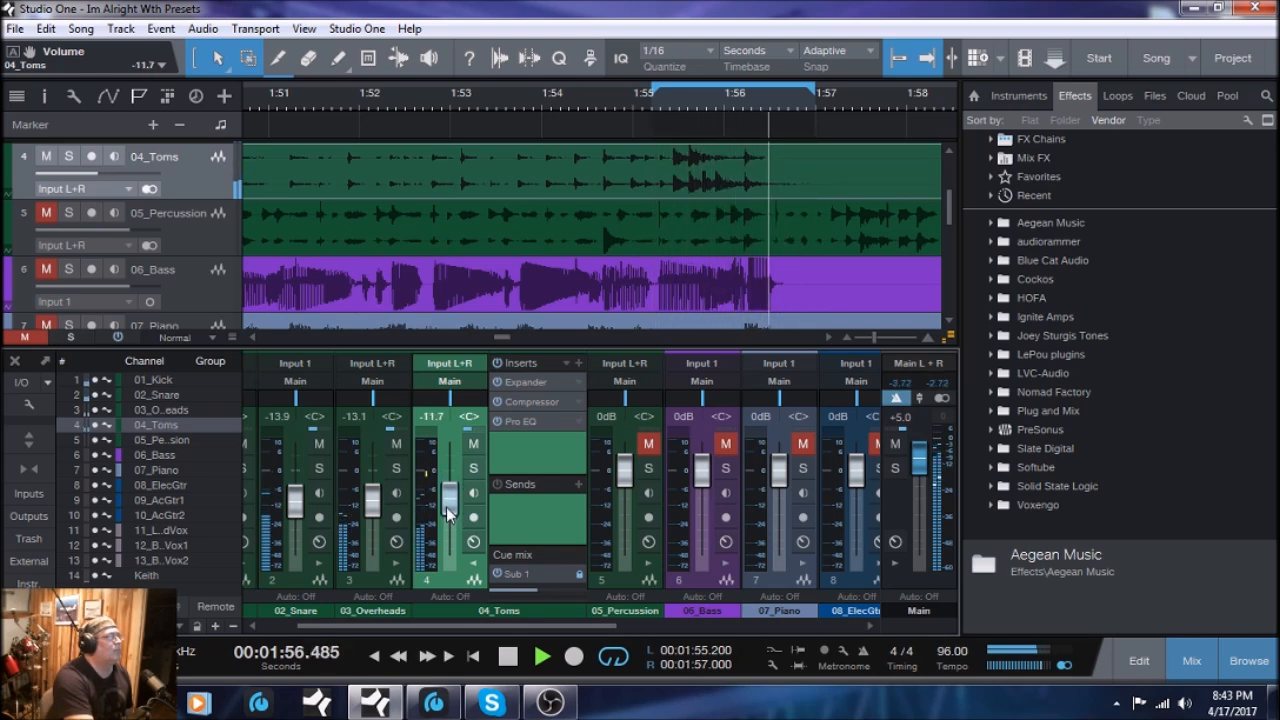
# - Lower the 03_Overheads fader to -16.1 dB, collapse the inserts section of 04_Toms, and stop playback
pyautogui.moveTo(372, 503); pyautogui.dragTo(371, 510)
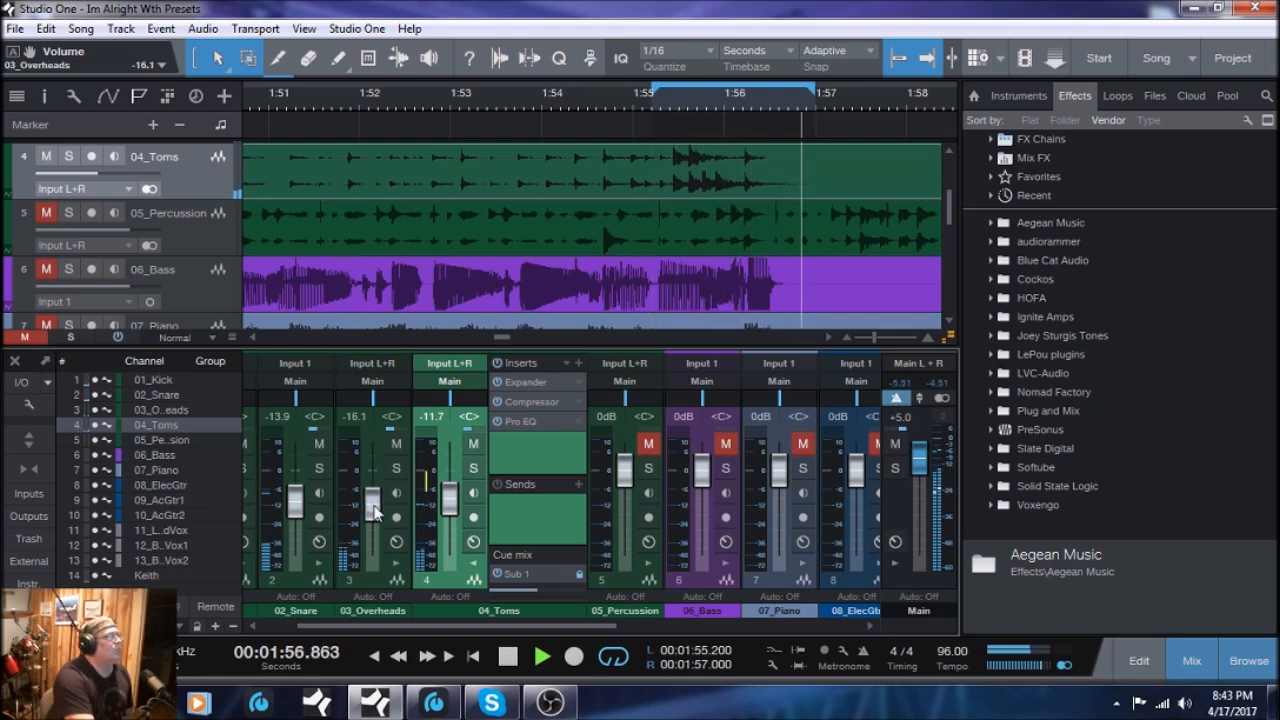
pyautogui.click(474, 561)
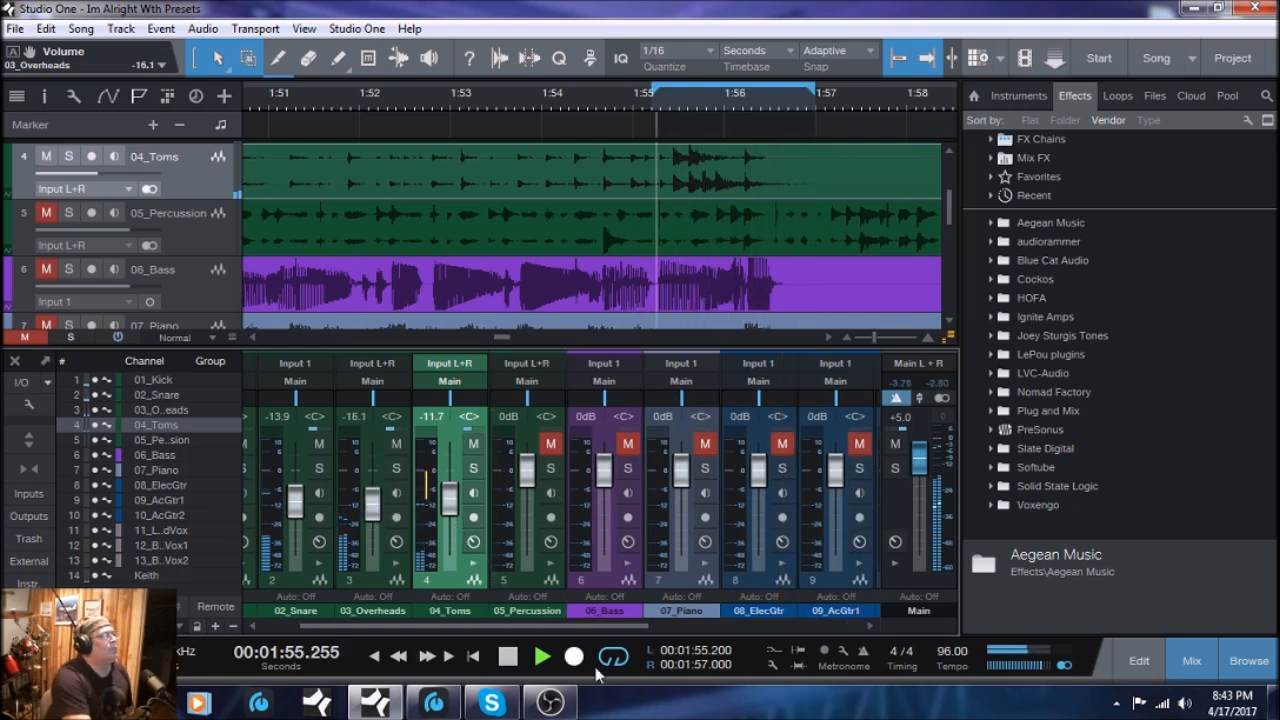
pyautogui.click(512, 662)
# - Turn off looping and audition the drum mix from the start of the song
pyautogui.click(612, 664)
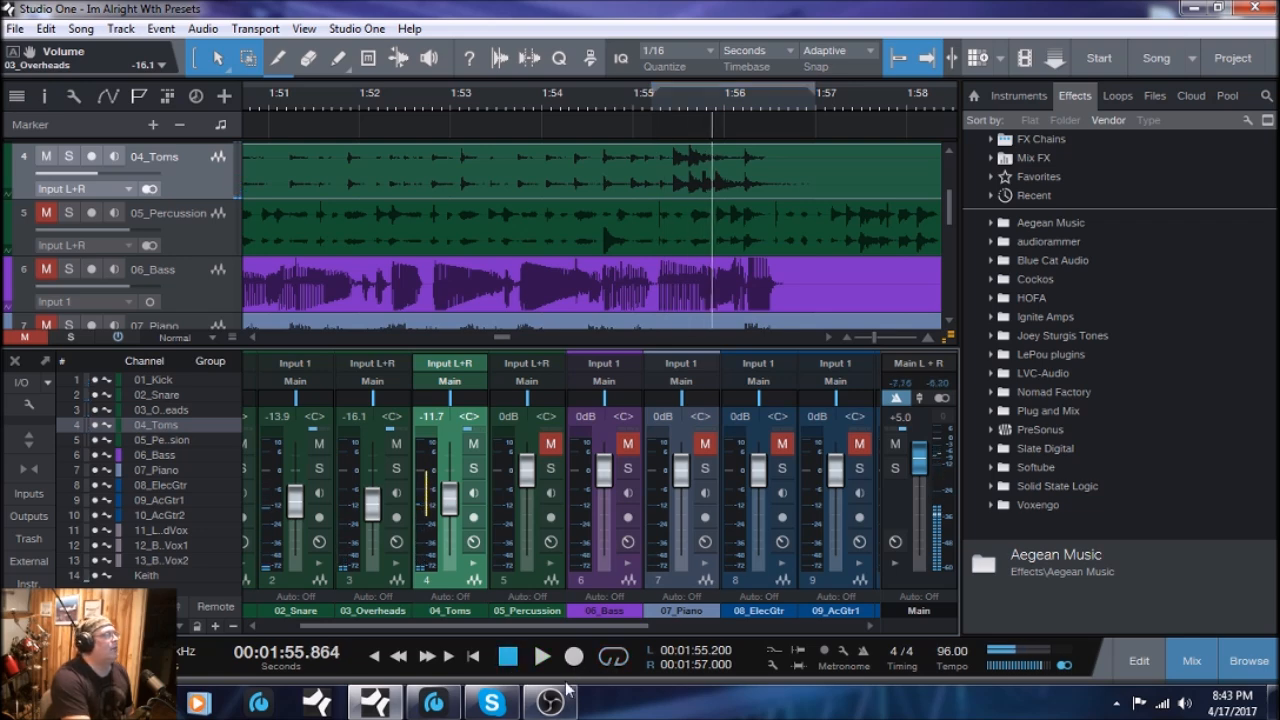
pyautogui.click(378, 658)
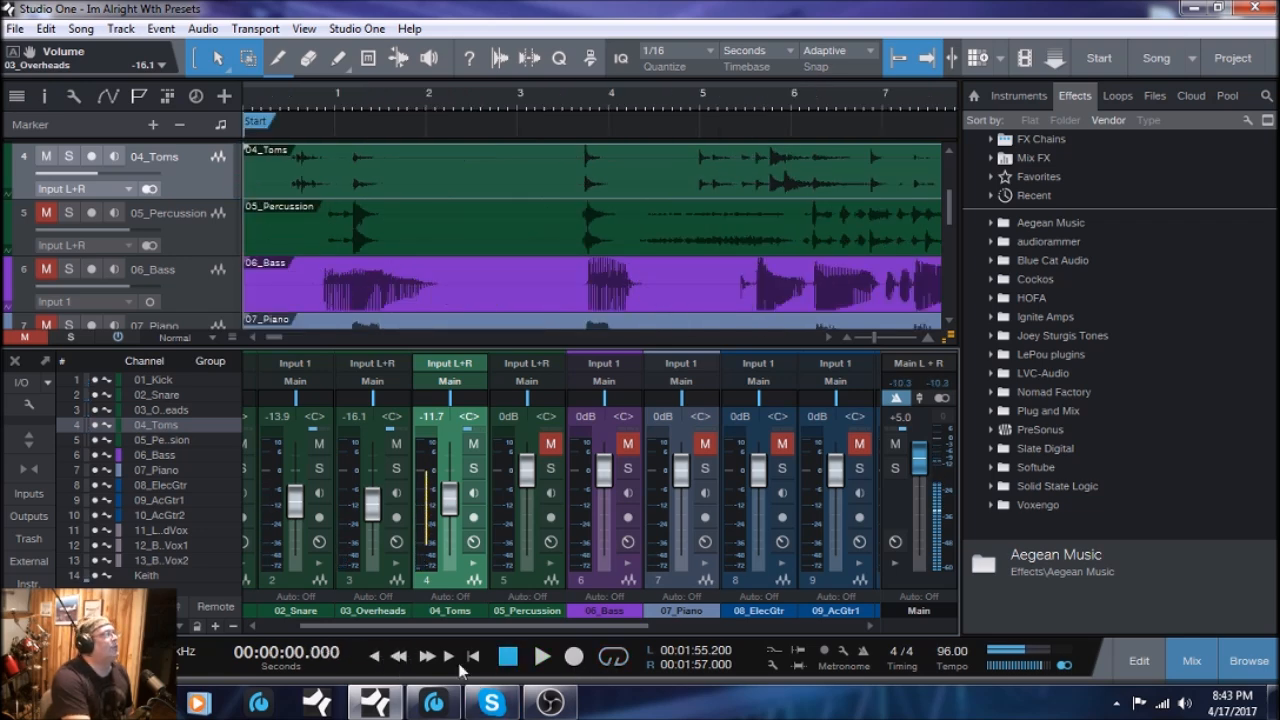
pyautogui.click(541, 657)
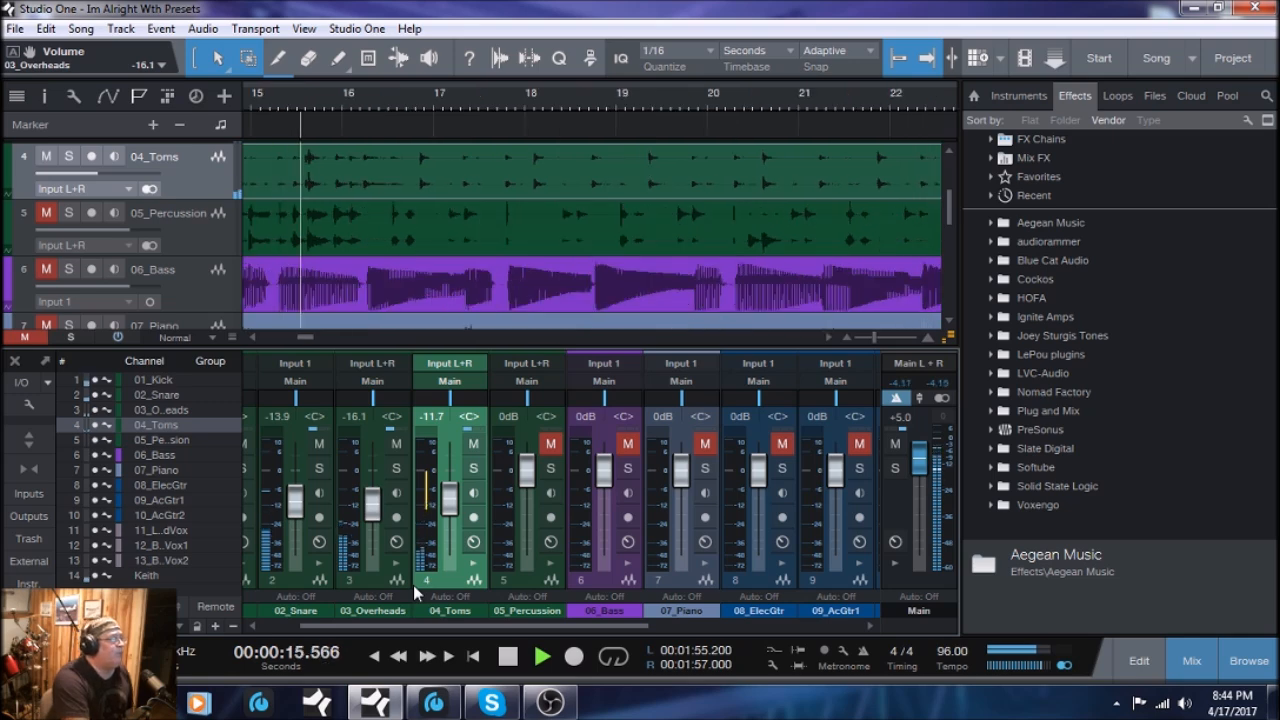
pyautogui.click(507, 658)
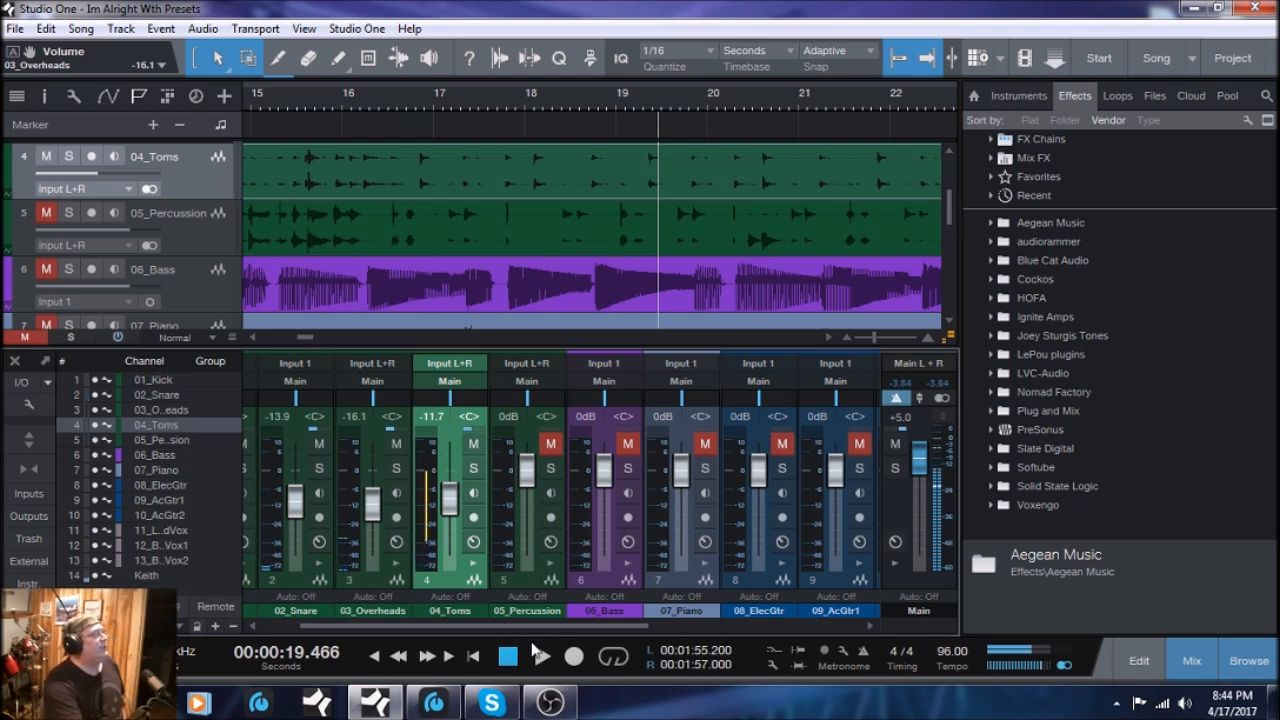
# - Lower the 05_Percussion fader to -26.3 dB and unmute the channel
pyautogui.click(540, 585)
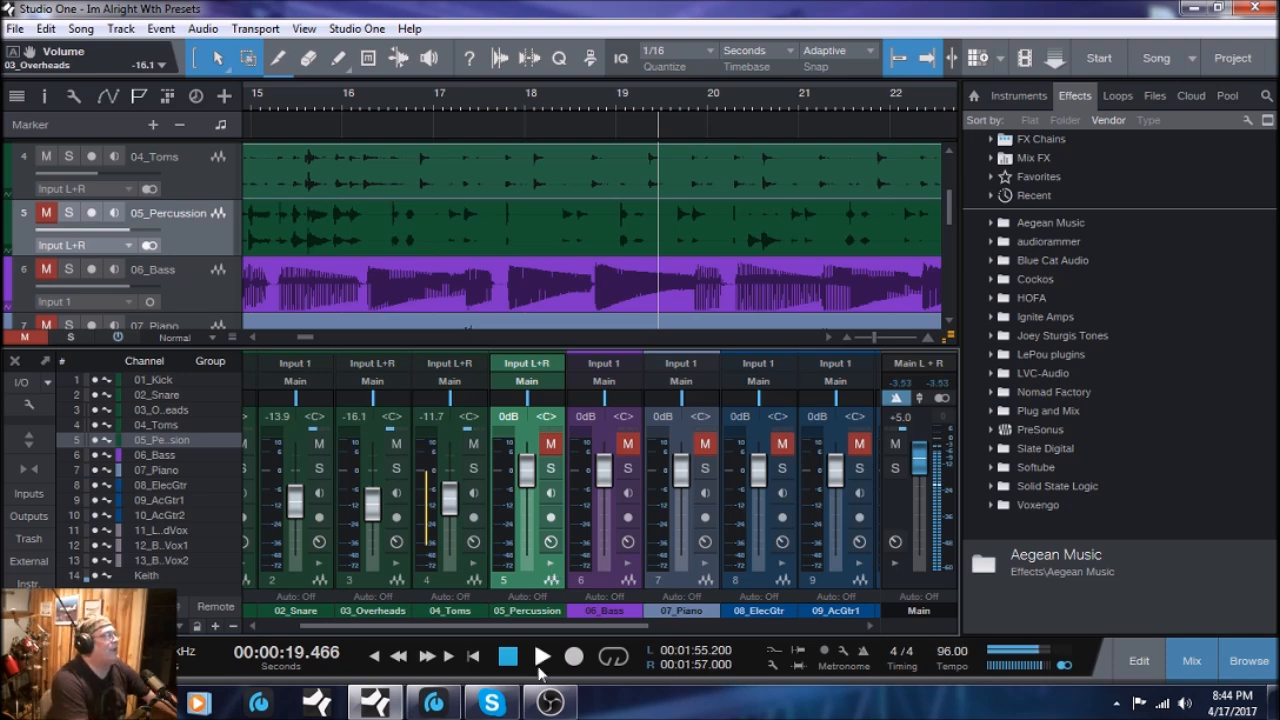
pyautogui.moveTo(530, 485); pyautogui.dragTo(534, 532)
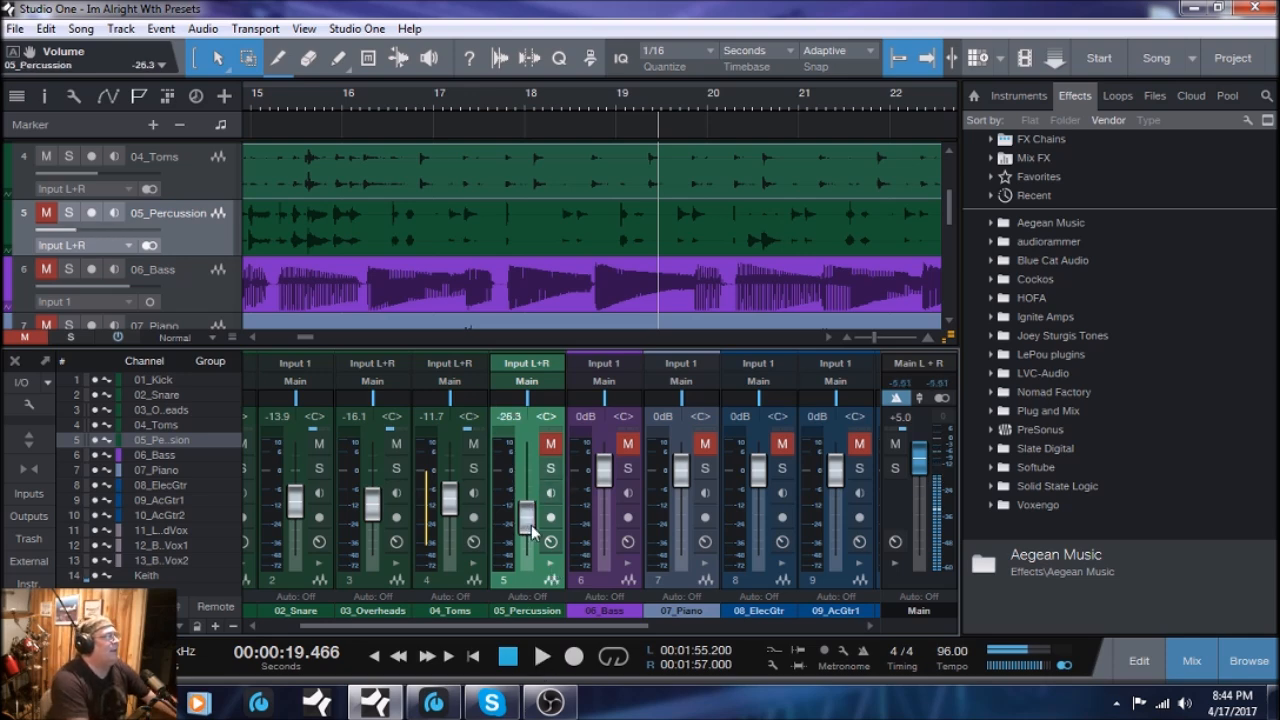
pyautogui.click(551, 445)
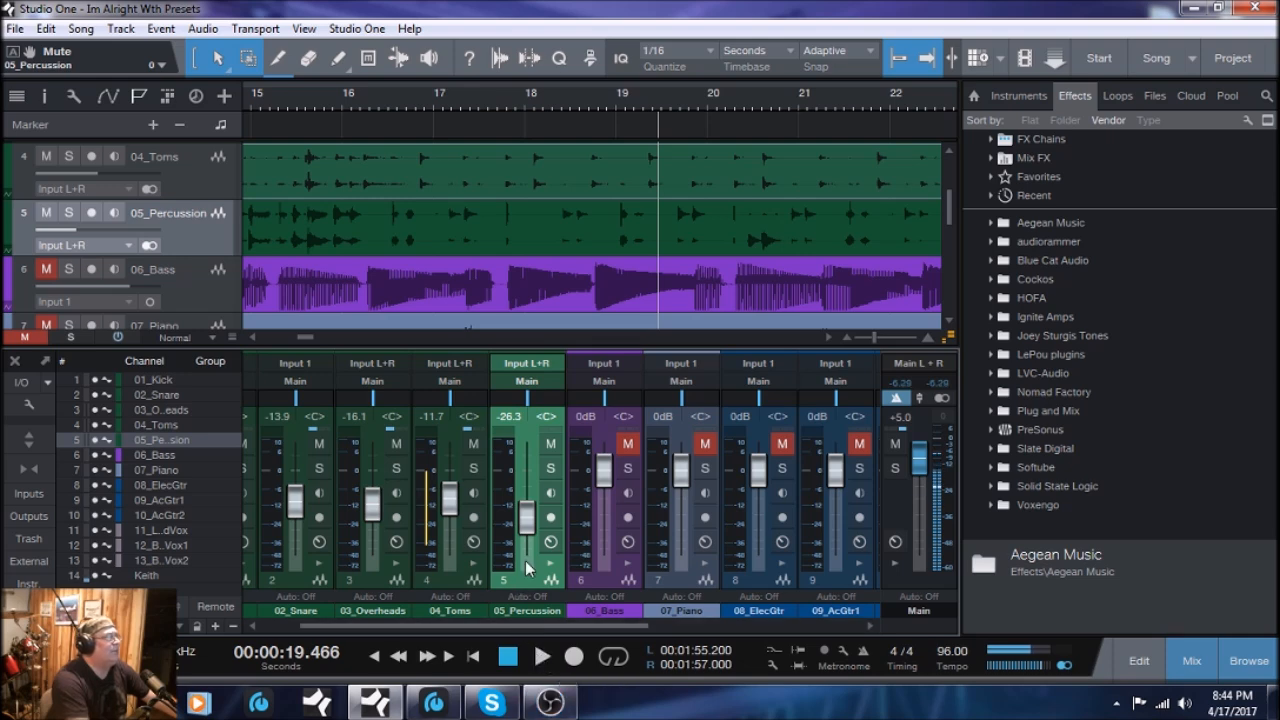
# - Balance 05_Percussion against the drums during playback at -3.2 dB, and check its inserts section
pyautogui.click(540, 657)
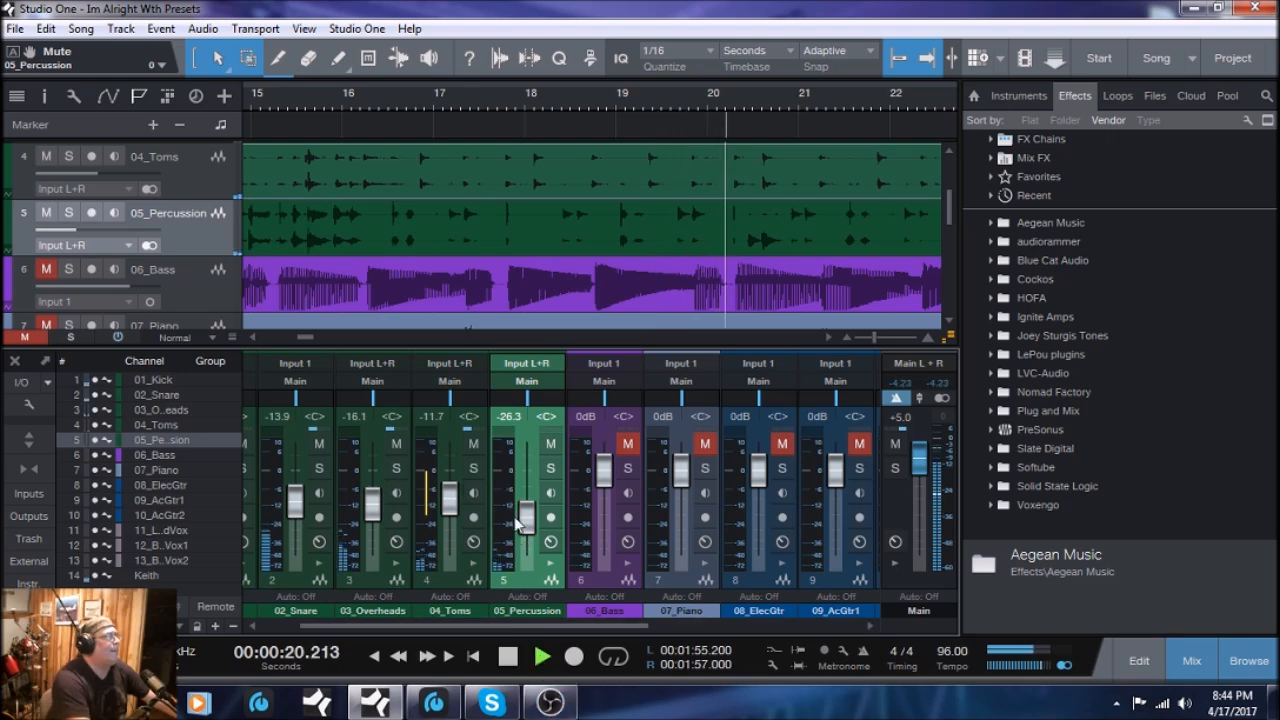
pyautogui.moveTo(527, 515); pyautogui.dragTo(527, 450)
pyautogui.moveTo(526, 455); pyautogui.dragTo(530, 488)
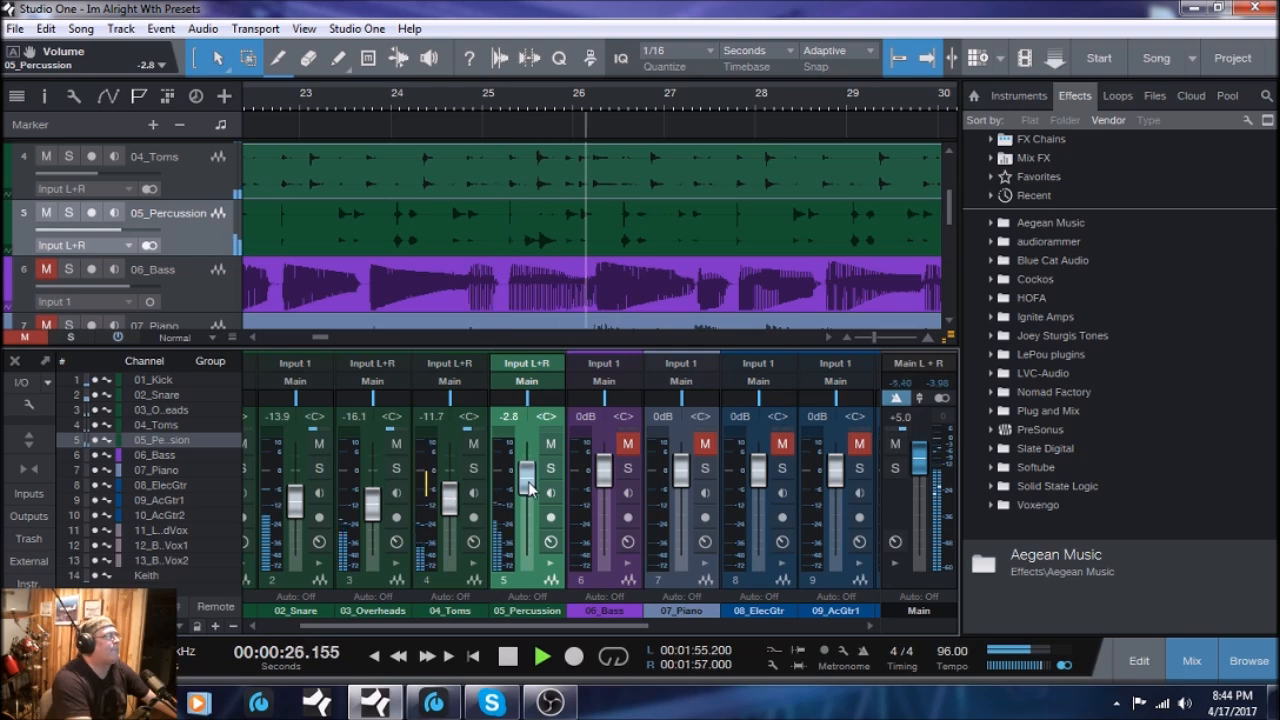
pyautogui.moveTo(530, 488); pyautogui.dragTo(530, 489)
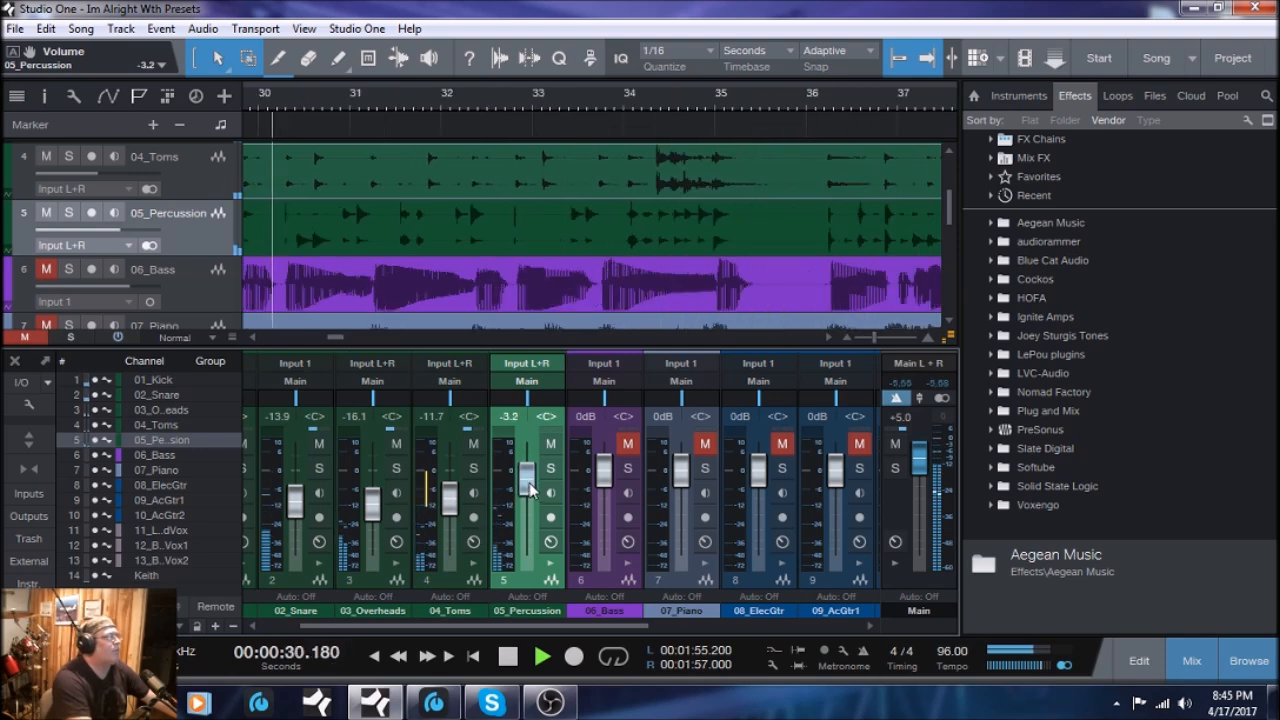
pyautogui.press('space')
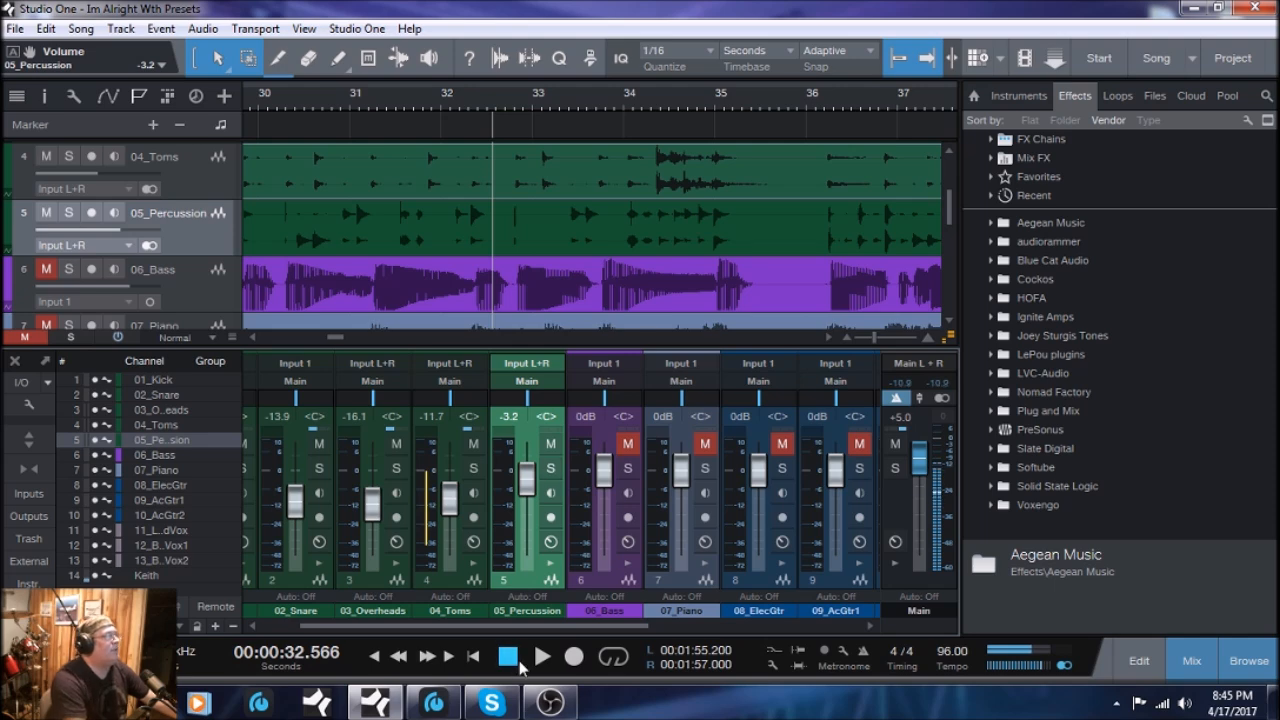
pyautogui.click(549, 570)
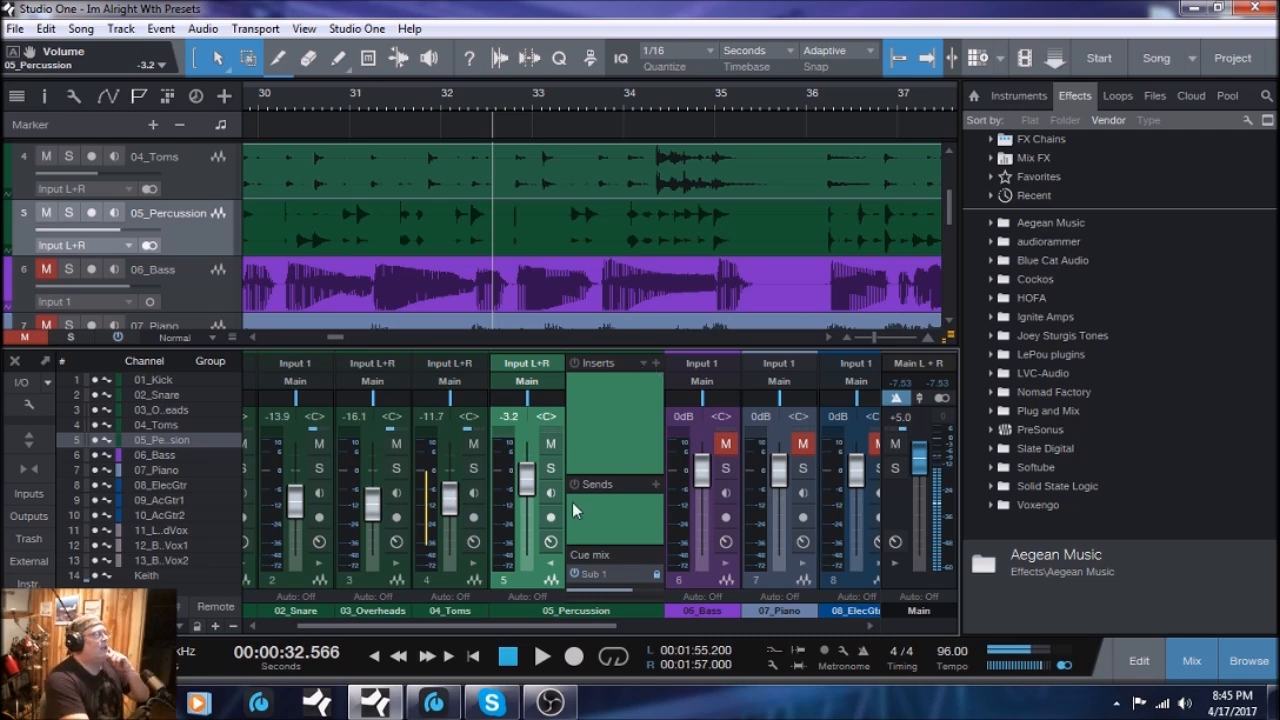
pyautogui.click(549, 570)
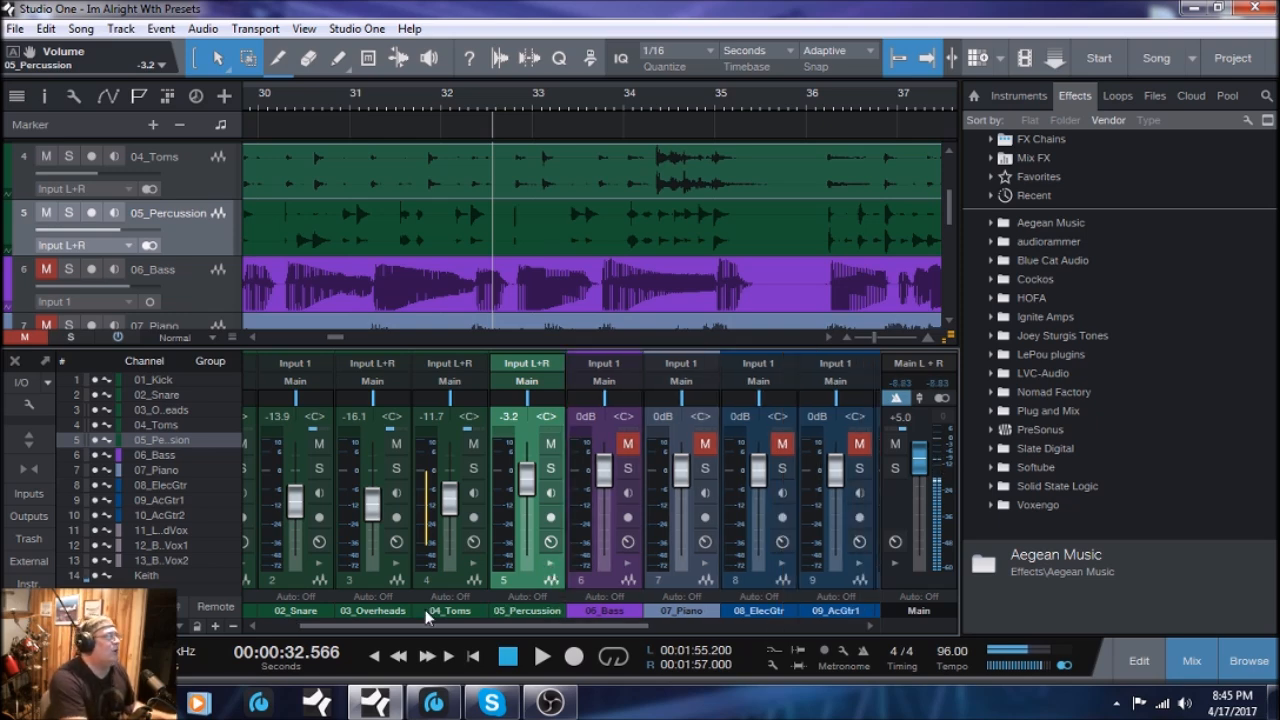
# - Return to the song start, unmute 06_Bass with its fader at -19.0 dB, and expand its inserts section
pyautogui.moveTo(430, 625); pyautogui.dragTo(461, 624)
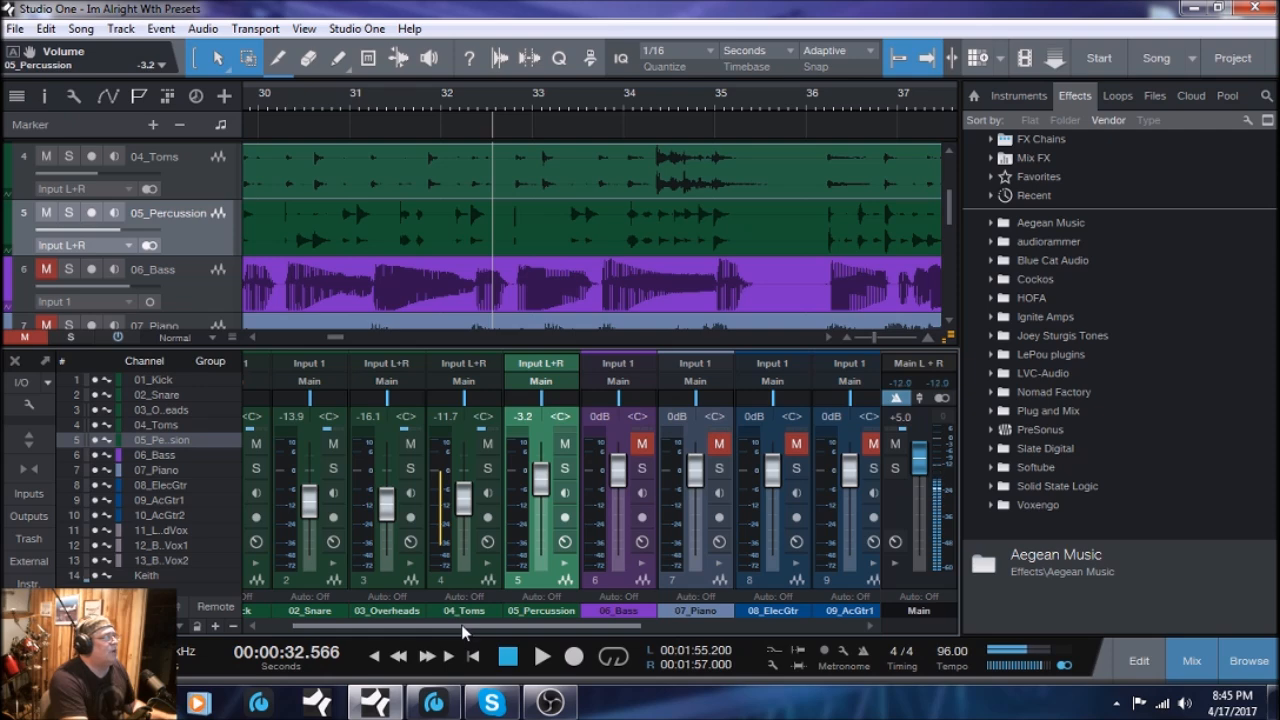
pyautogui.click(377, 658)
pyautogui.click(642, 444)
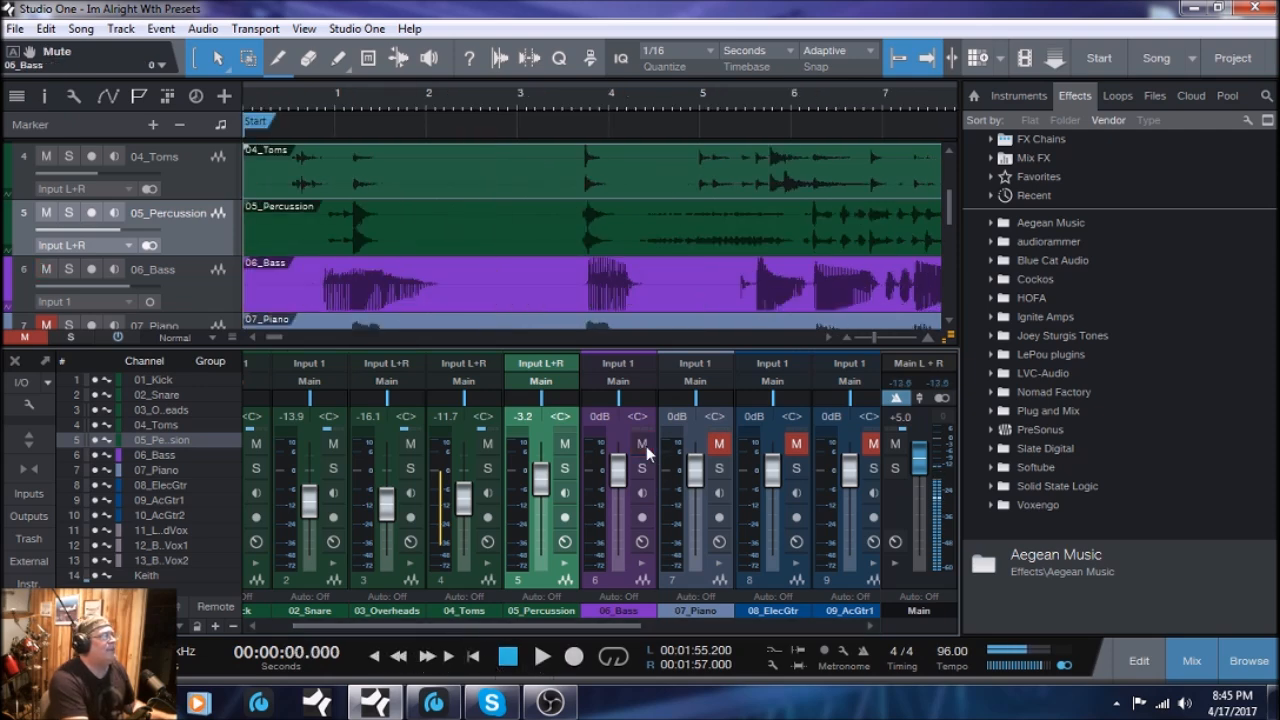
pyautogui.moveTo(618, 472); pyautogui.dragTo(633, 517)
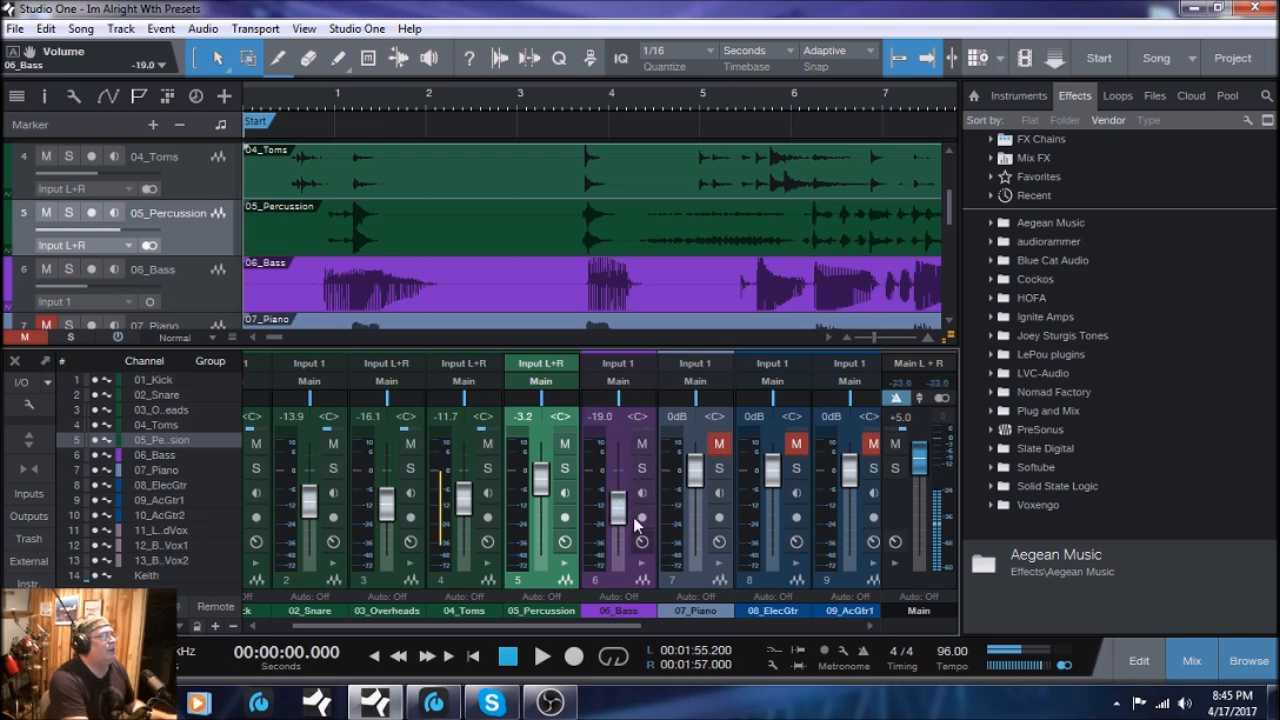
pyautogui.click(642, 563)
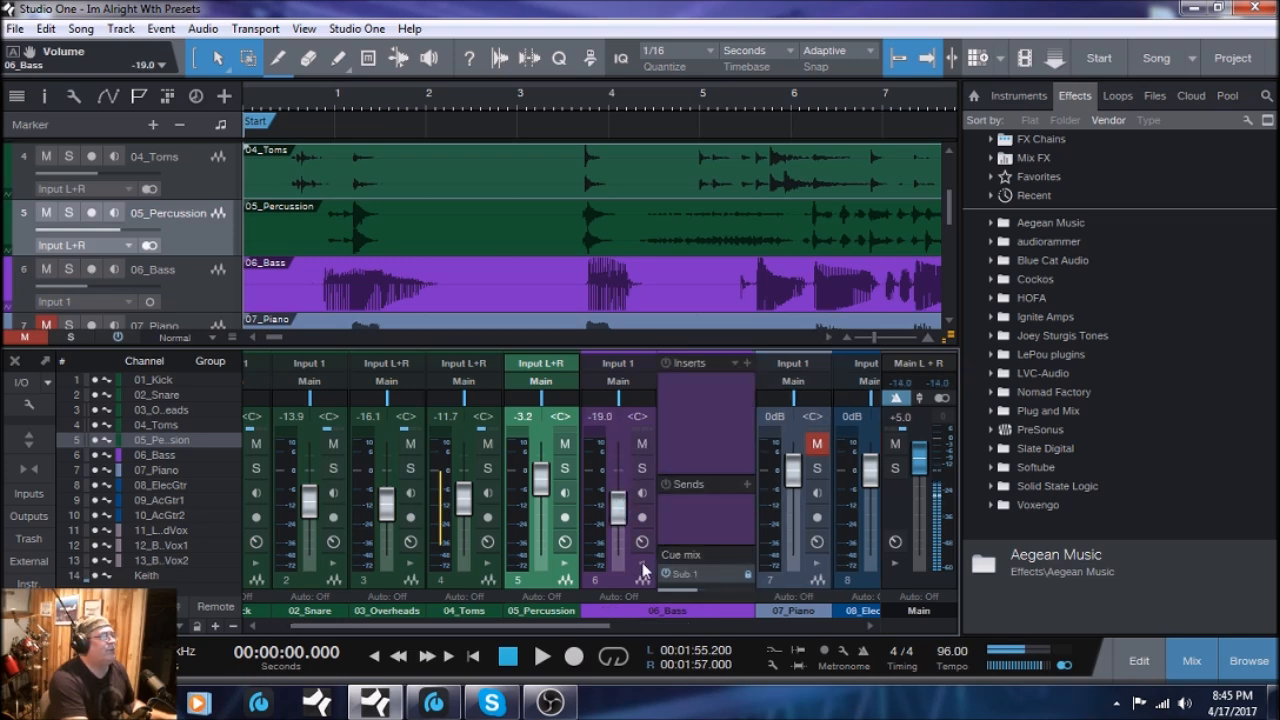
# - Play the song from the start and raise the 06_Bass fader to -7.2 dB against the drums
pyautogui.click(543, 657)
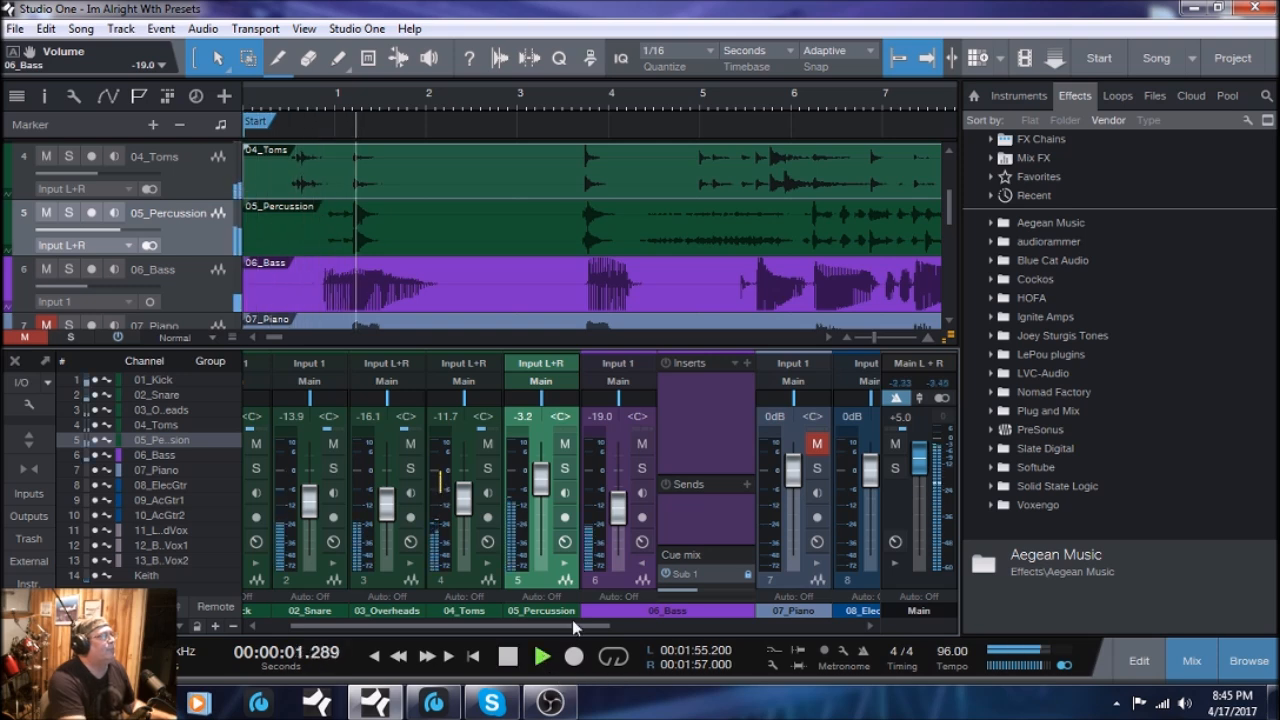
pyautogui.moveTo(619, 505); pyautogui.dragTo(619, 491)
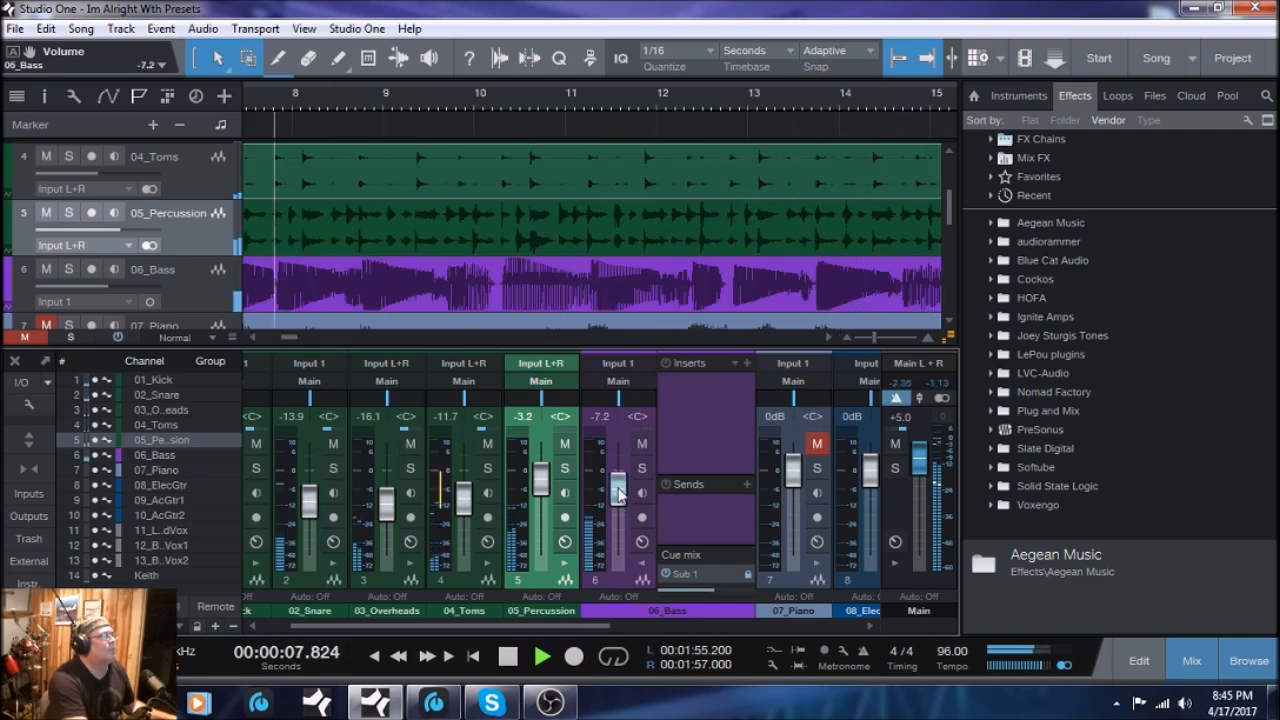
pyautogui.click(510, 658)
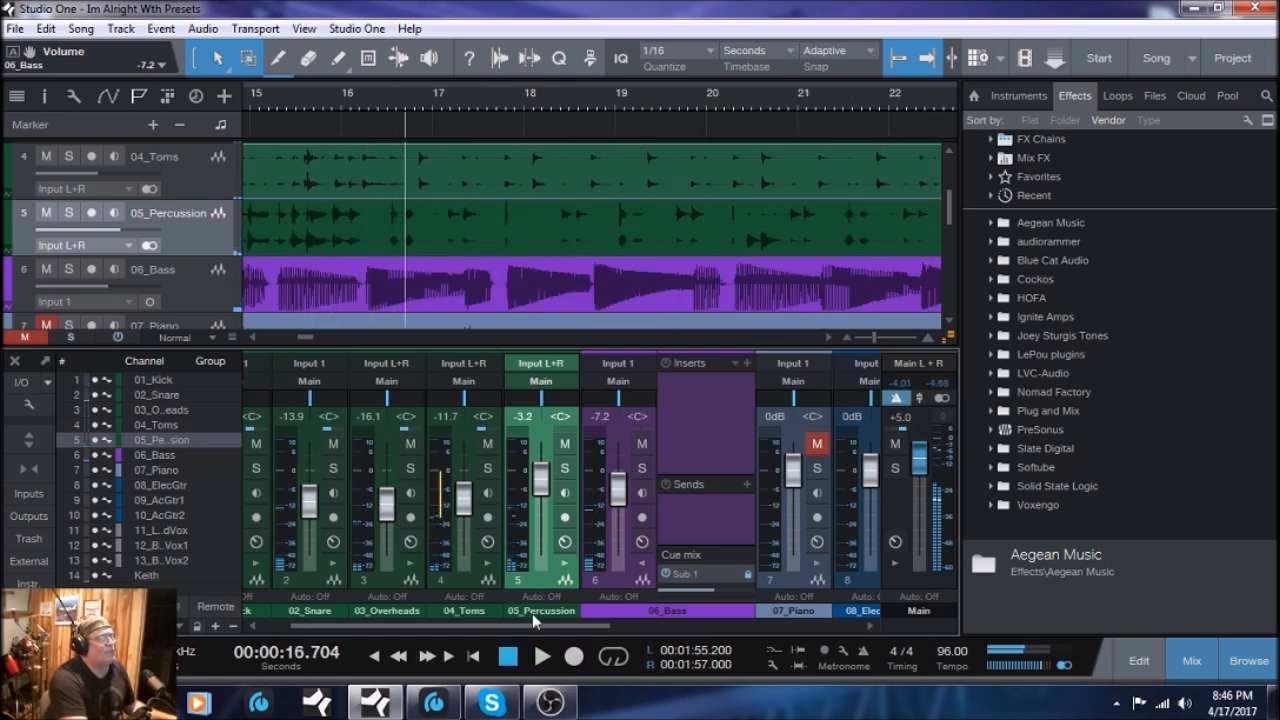
# - Solo channel 14, the live input at the far end of the mixer, and bring 06_Bass back into view
pyautogui.moveTo(521, 632); pyautogui.dragTo(764, 614)
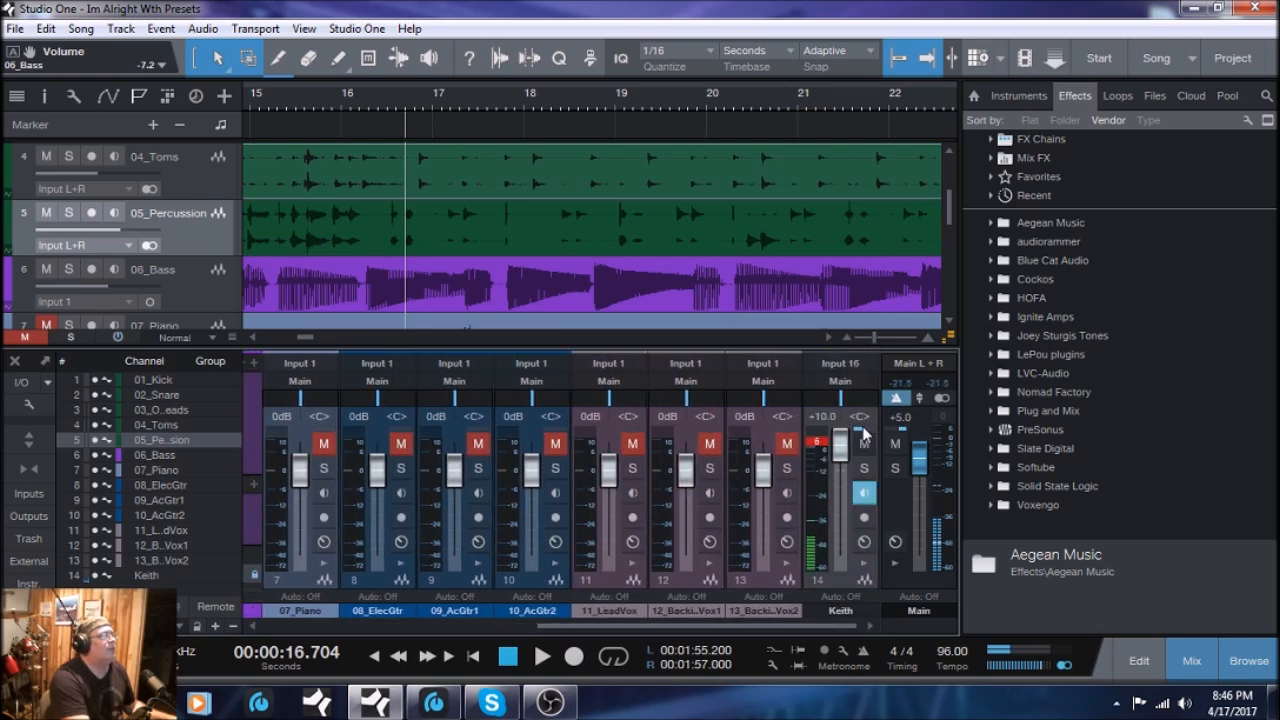
pyautogui.click(864, 468)
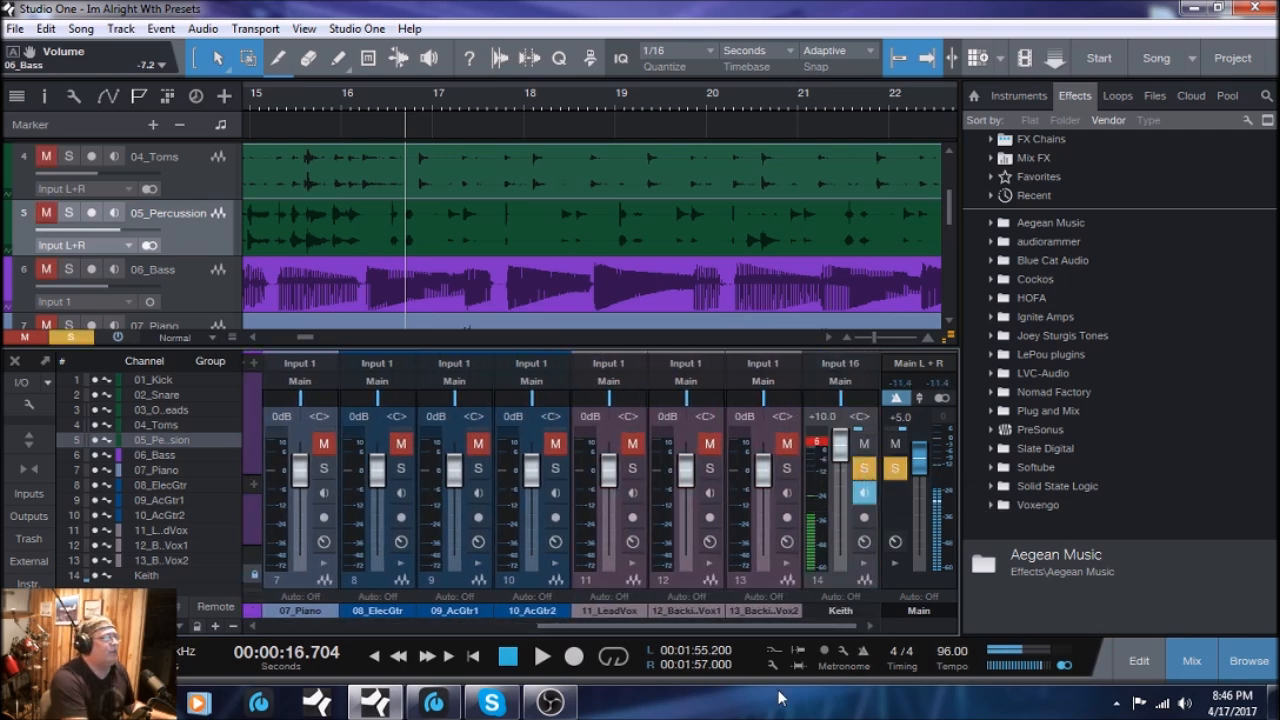
pyautogui.moveTo(793, 630); pyautogui.dragTo(867, 597)
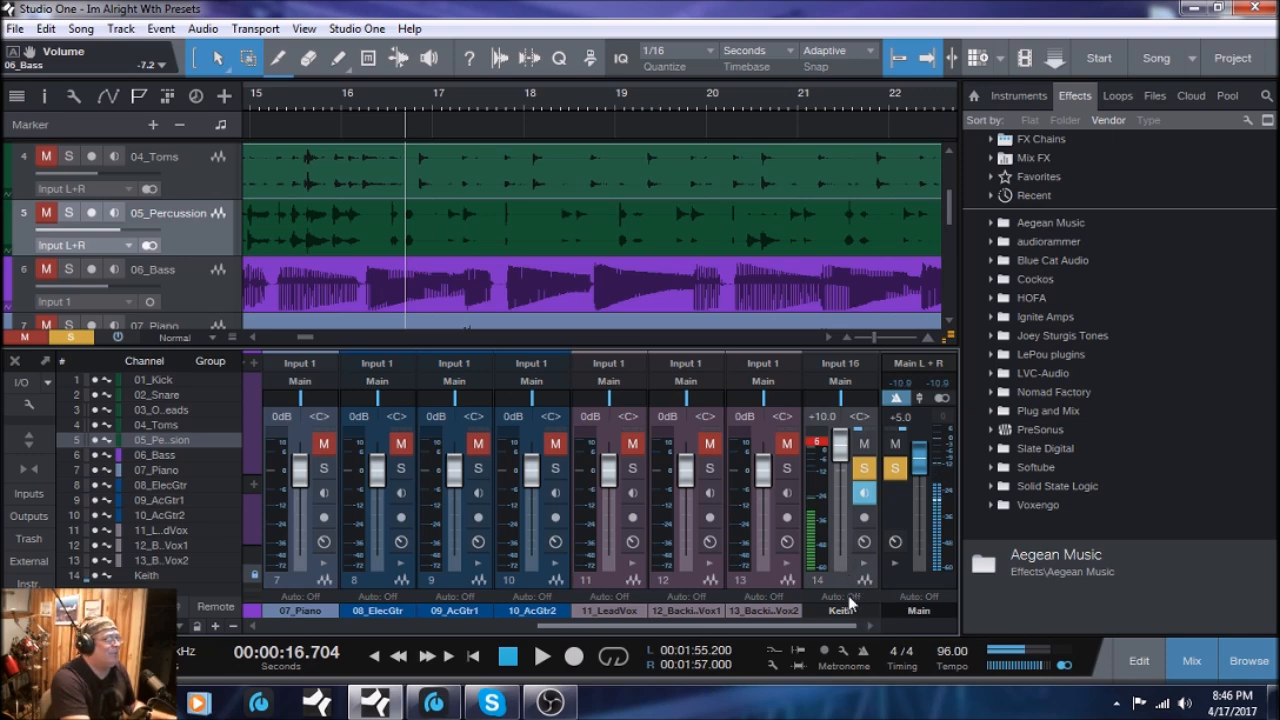
pyautogui.moveTo(843, 632); pyautogui.dragTo(684, 643)
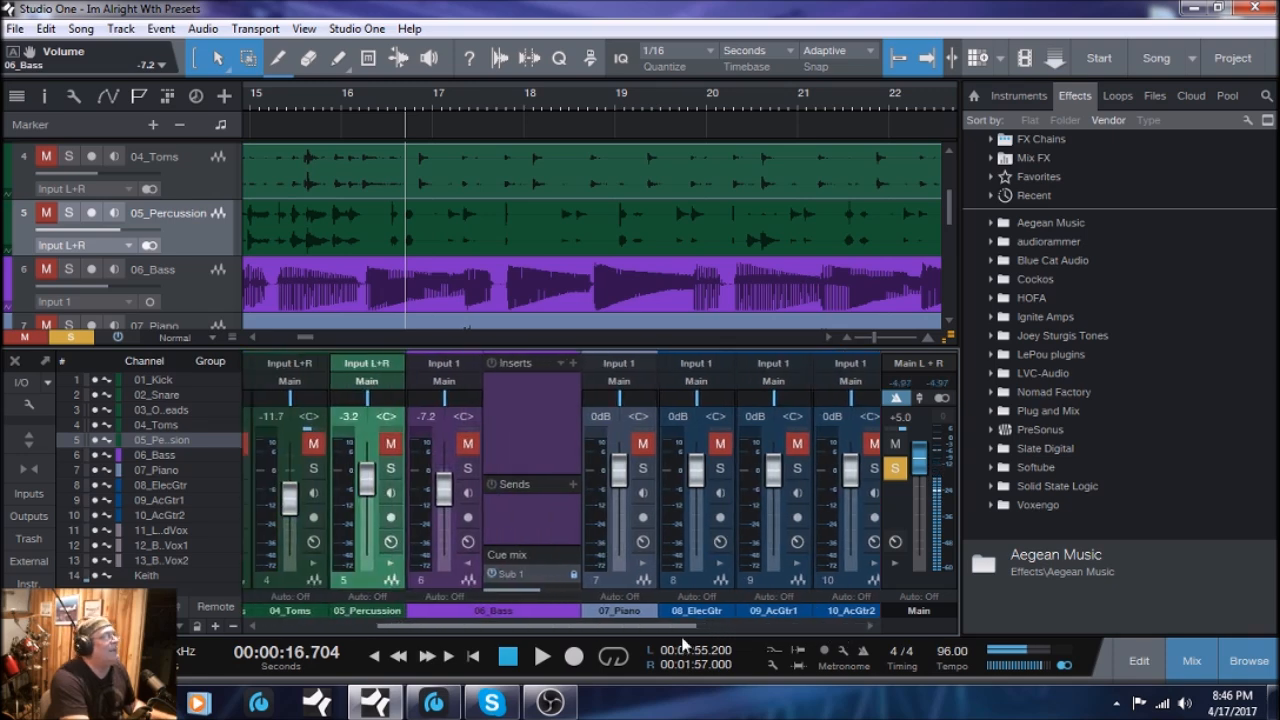
# - Solo 06_Bass and play a short passage of it without any inserts
pyautogui.click(468, 469)
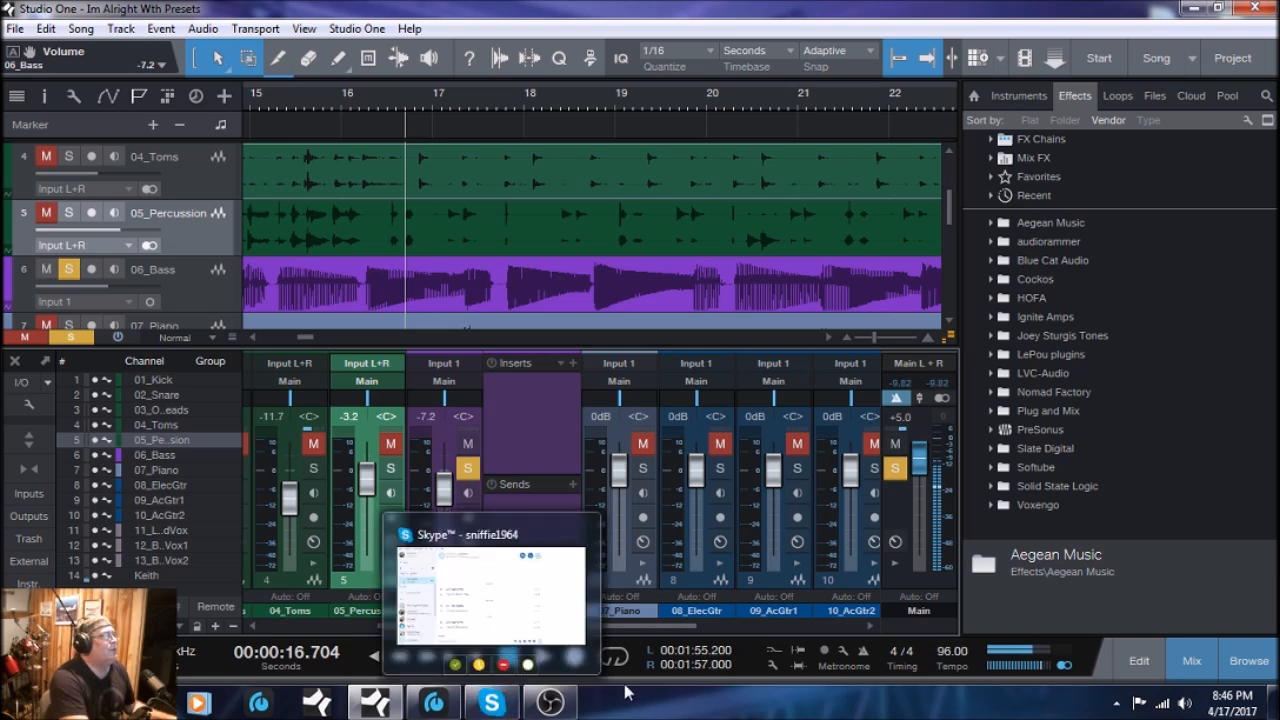
pyautogui.click(542, 656)
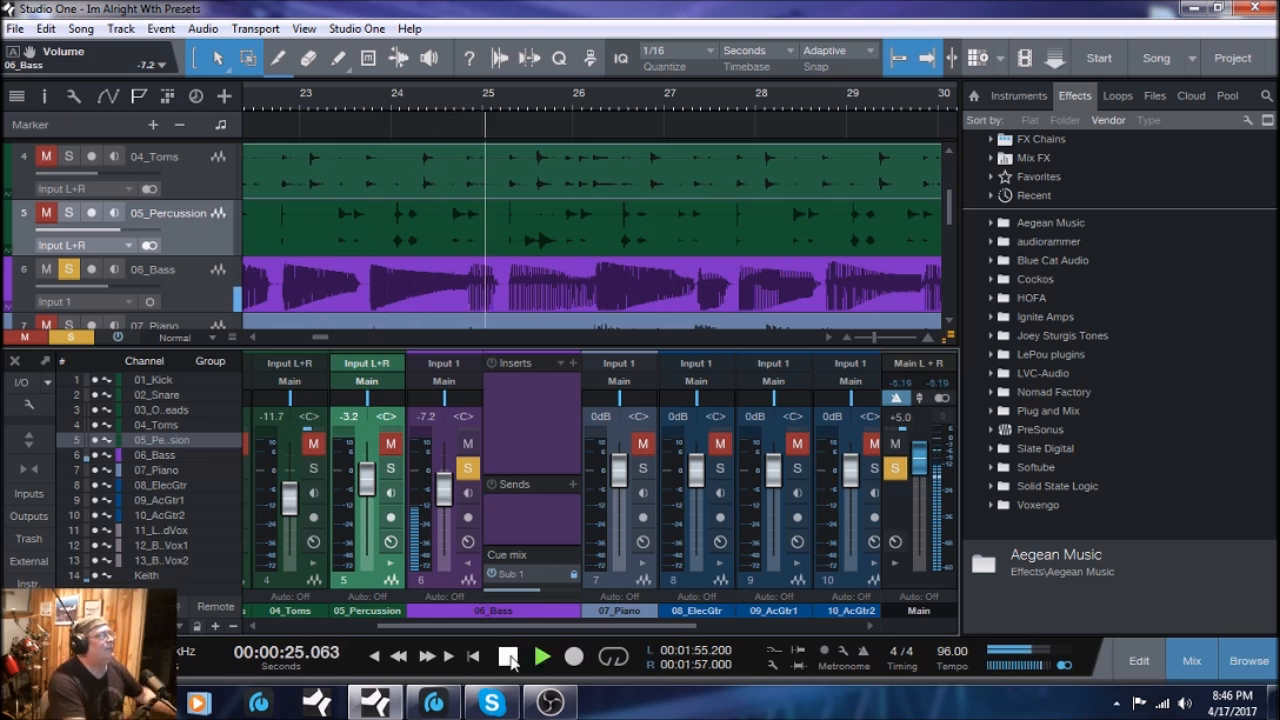
pyautogui.click(509, 658)
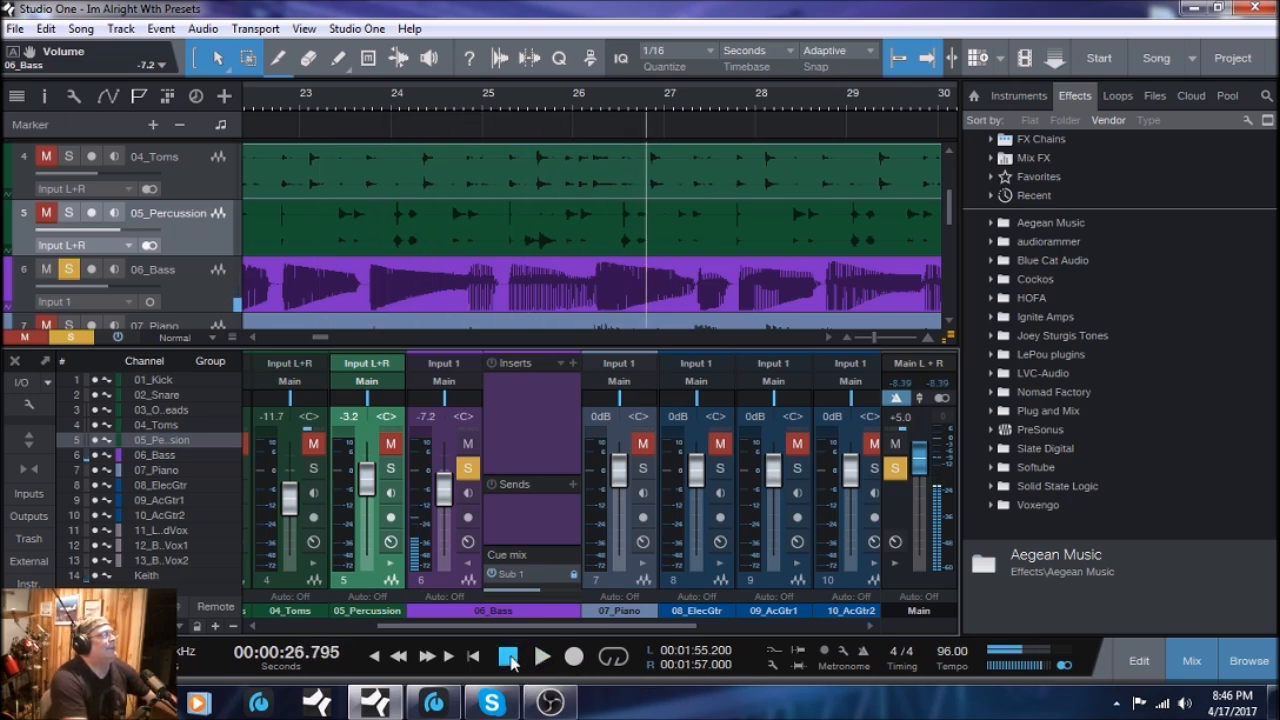
# - Load the Funk Bass FX chain from the Guitar presets onto 06_Bass and listen to it soloed
pyautogui.click(560, 363)
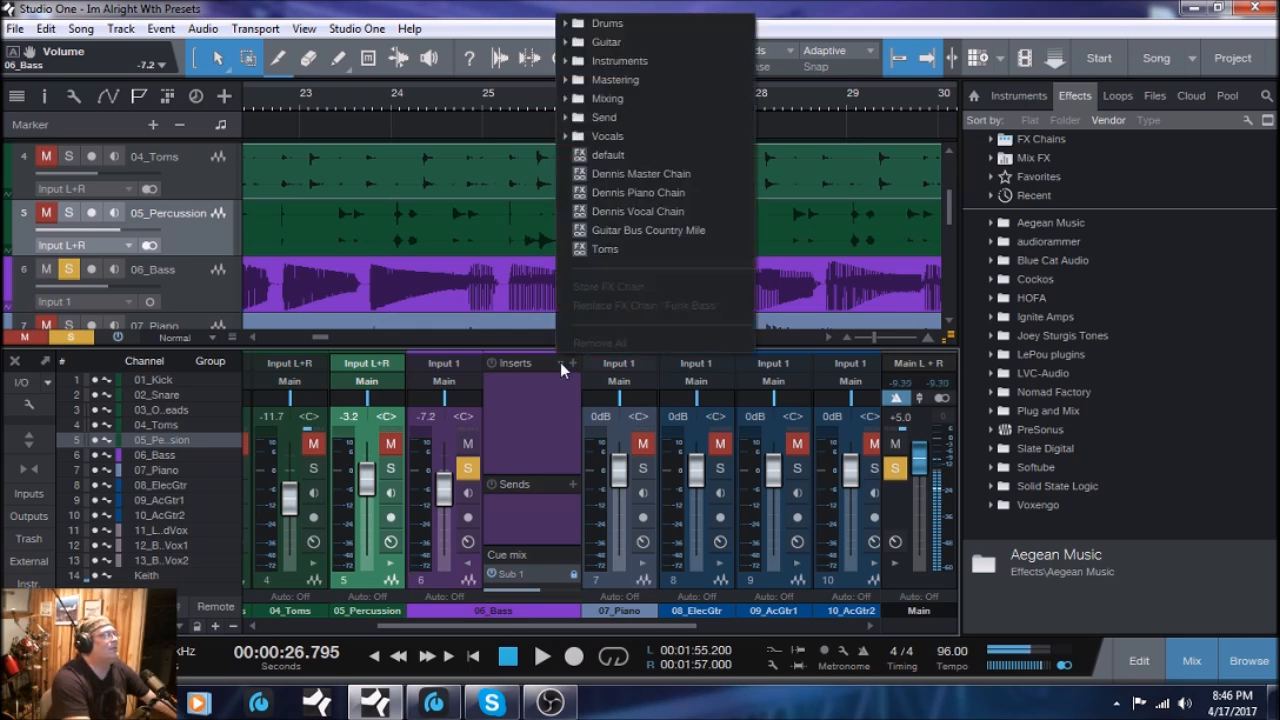
pyautogui.click(610, 44)
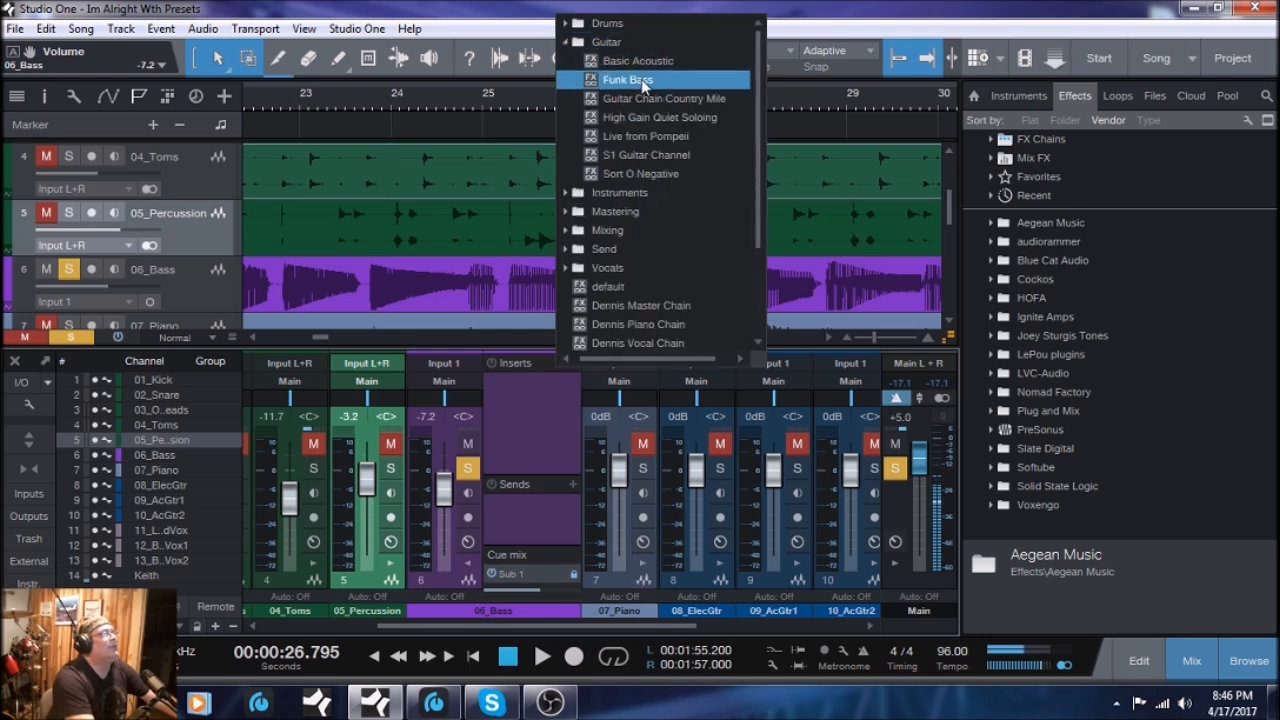
pyautogui.click(597, 80)
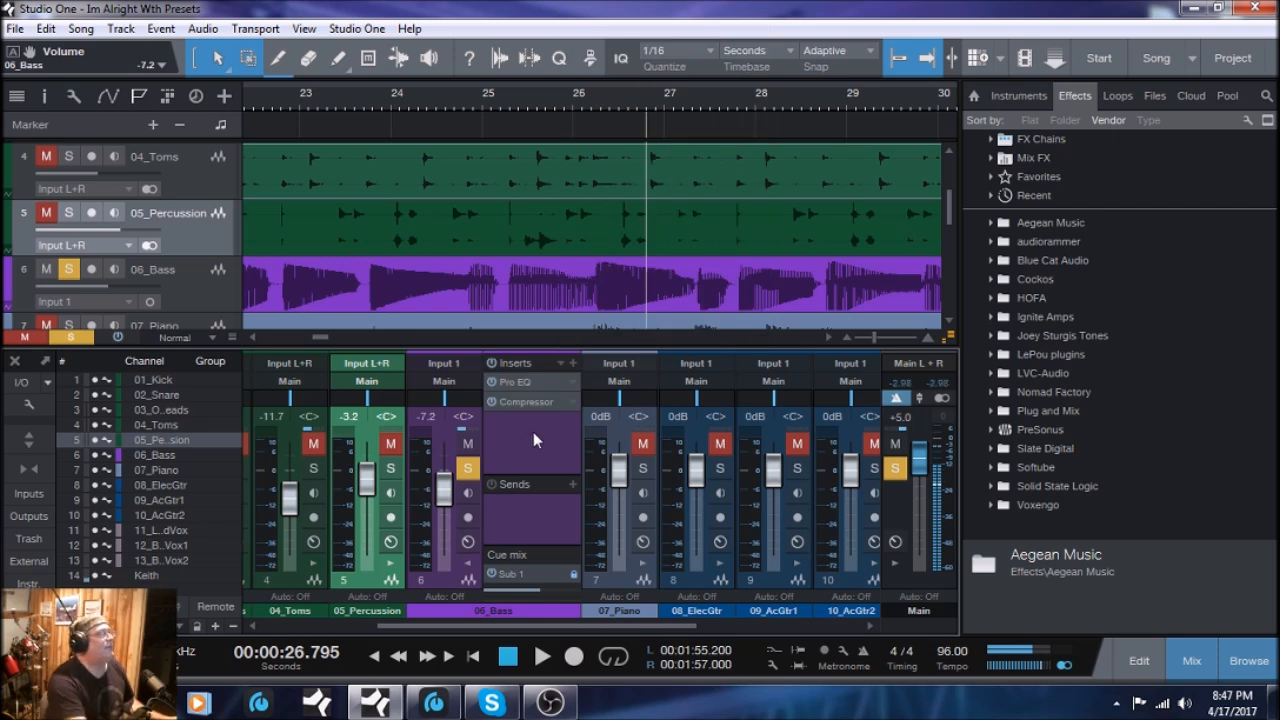
pyautogui.click(541, 659)
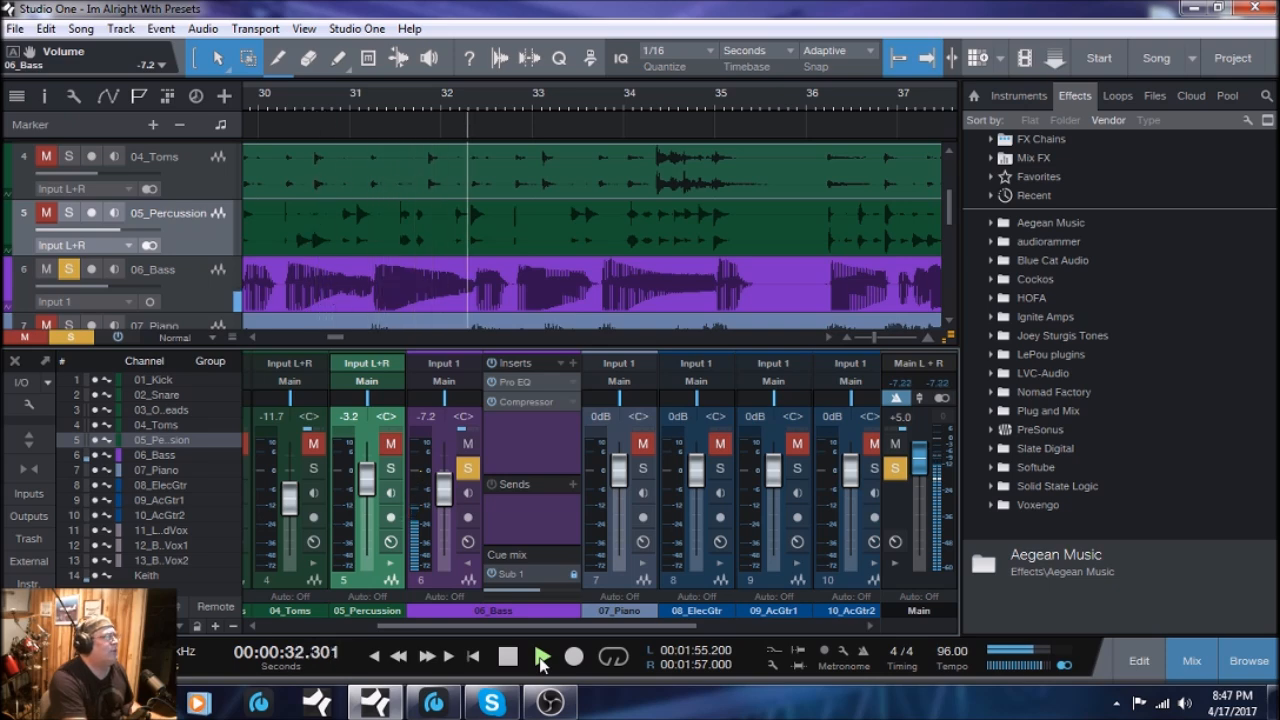
pyautogui.click(509, 659)
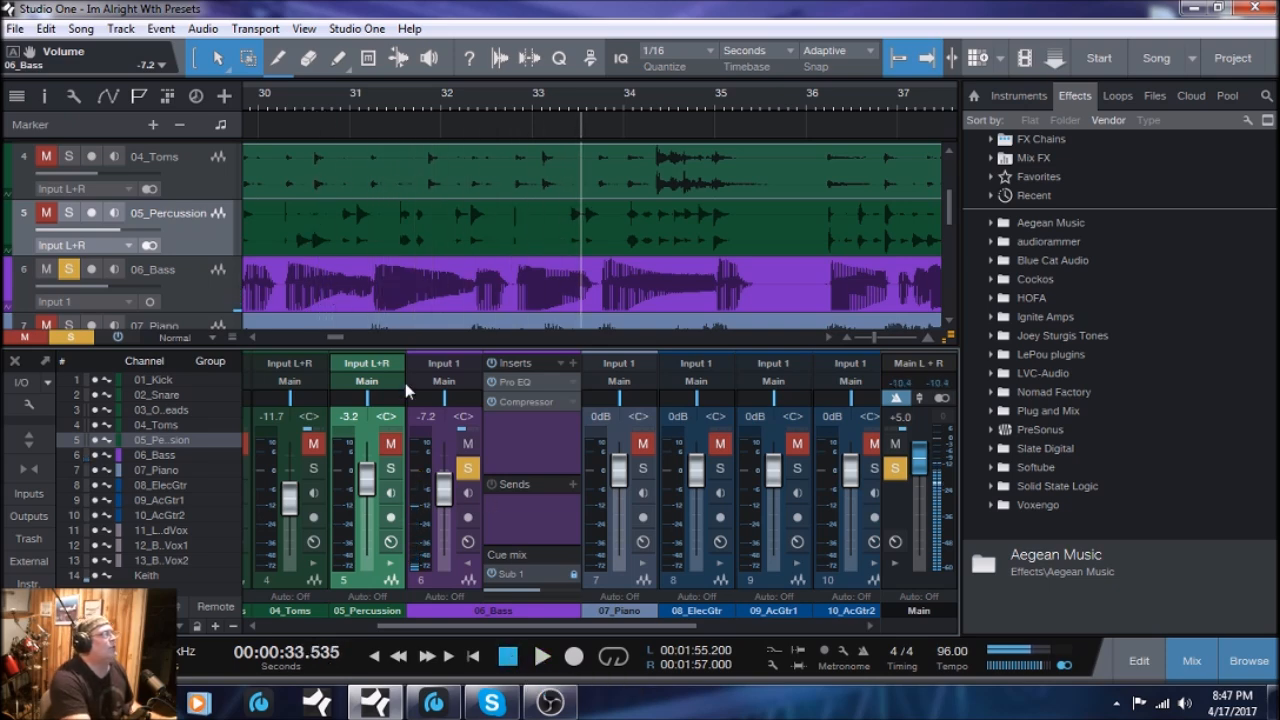
# - Open the Pro EQ inserted on 06_Bass and expand its Instruments presets
pyautogui.click(524, 383)
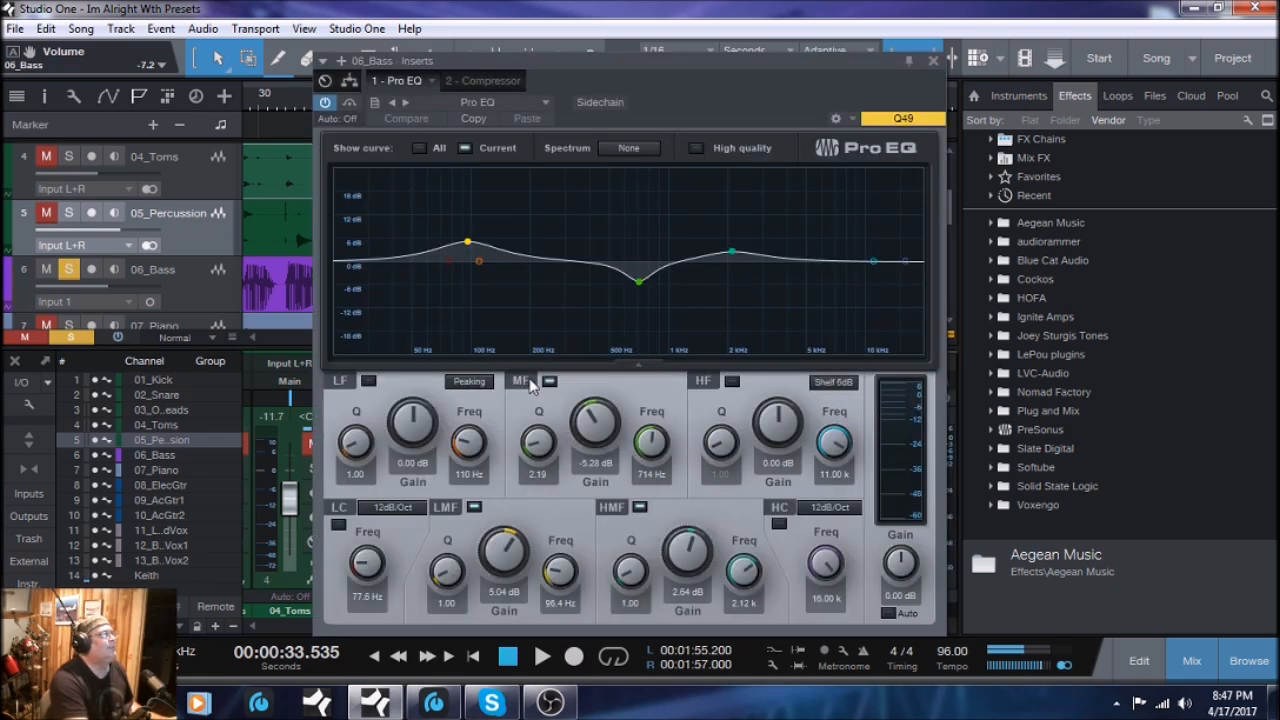
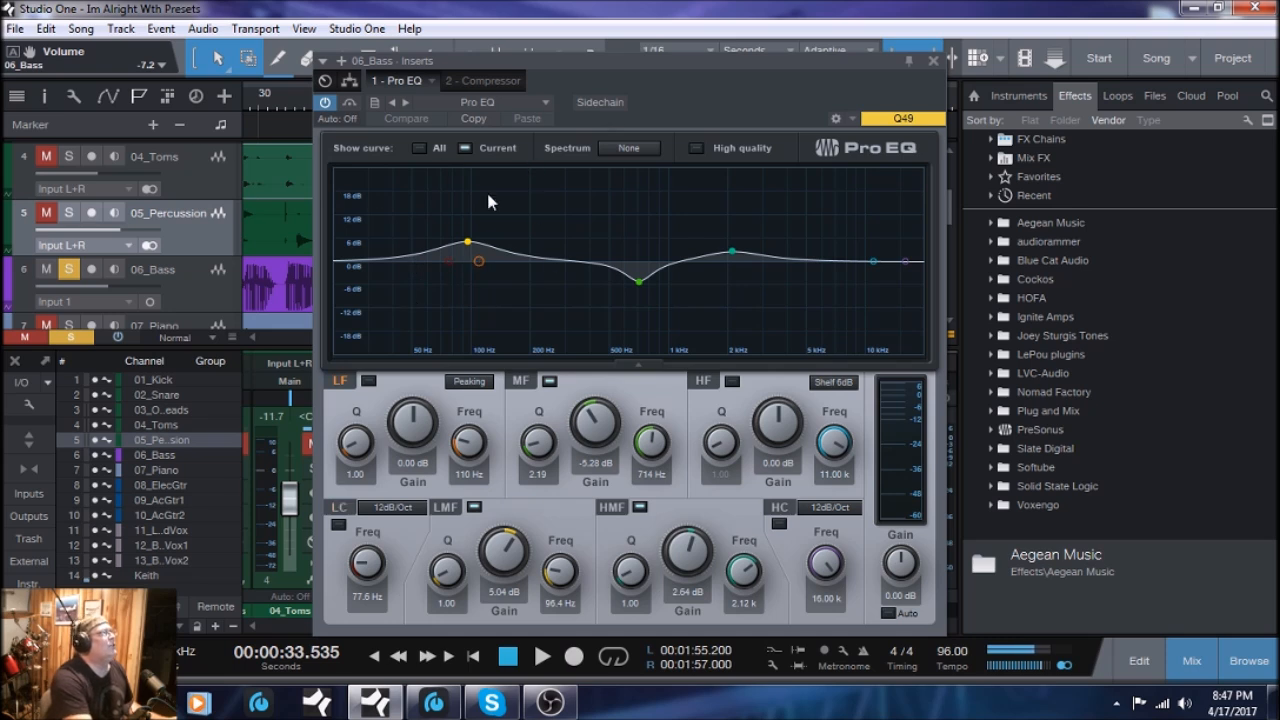
pyautogui.click(543, 102)
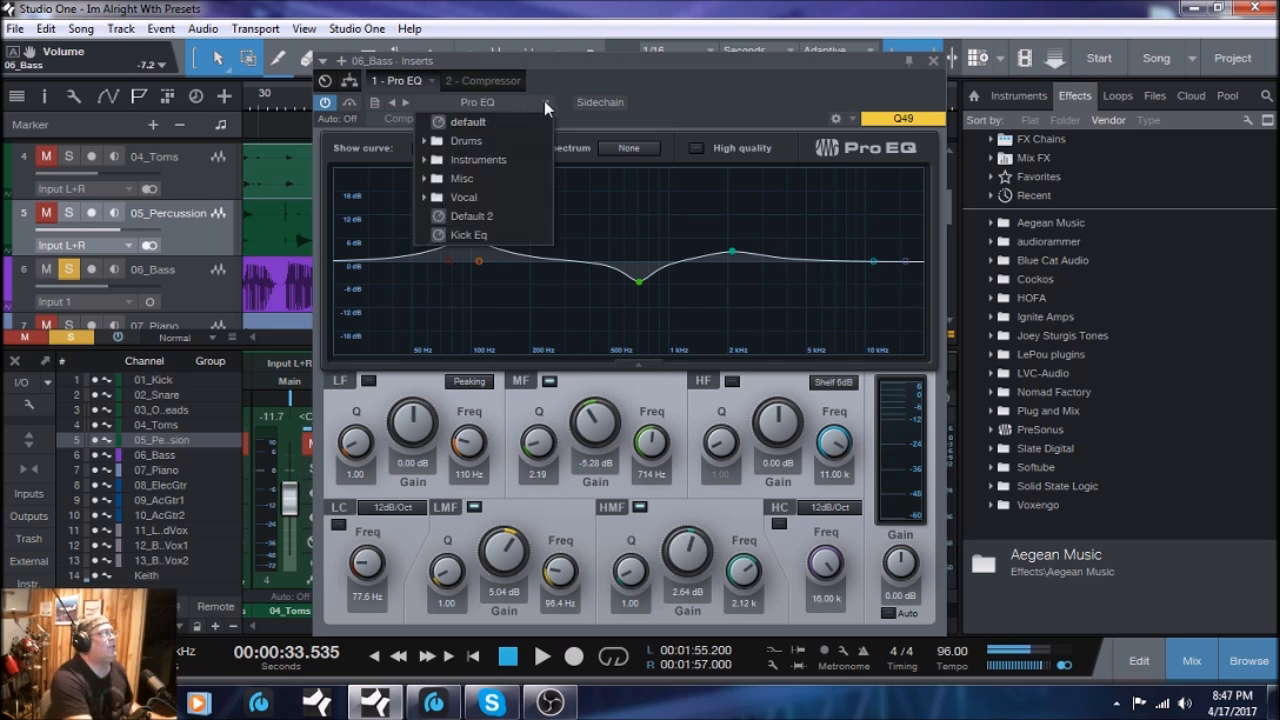
pyautogui.click(427, 162)
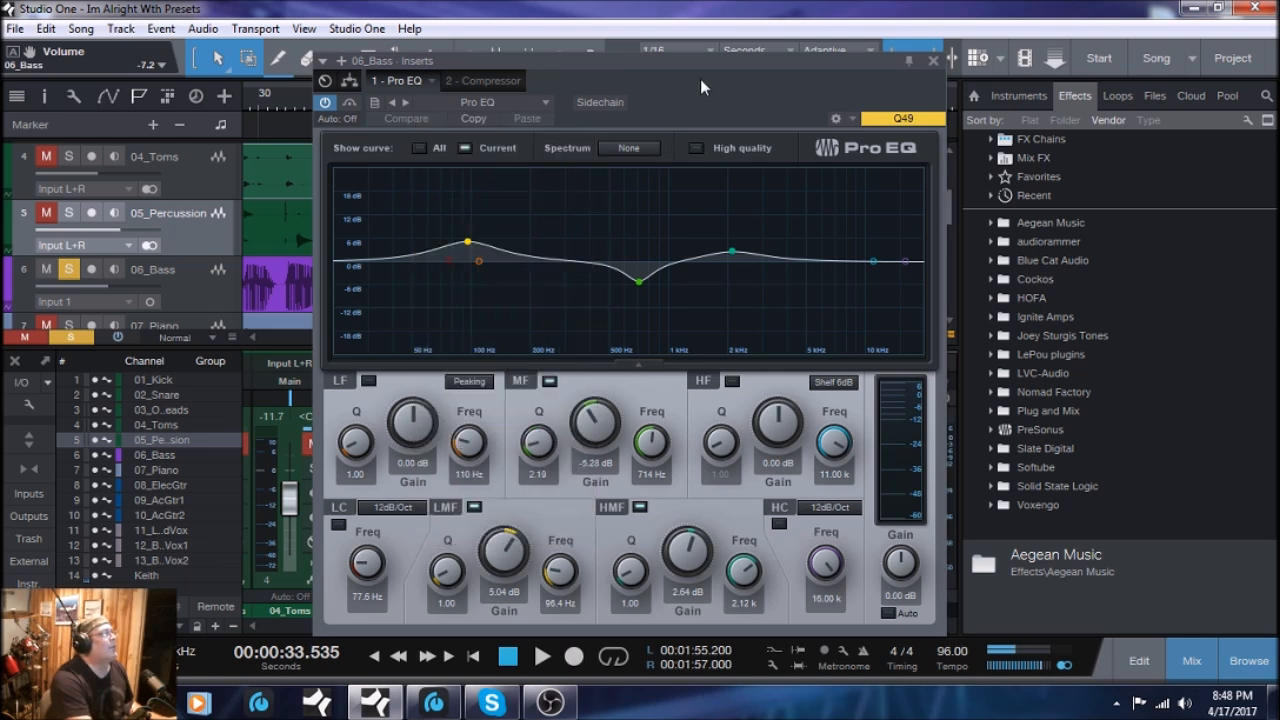
# - During playback, audition the Pro EQ bass presets Cold Bassline, Guitar, Guitar 2, Punk Rock, Round & Deep and Warm Bassline
pyautogui.click(542, 658)
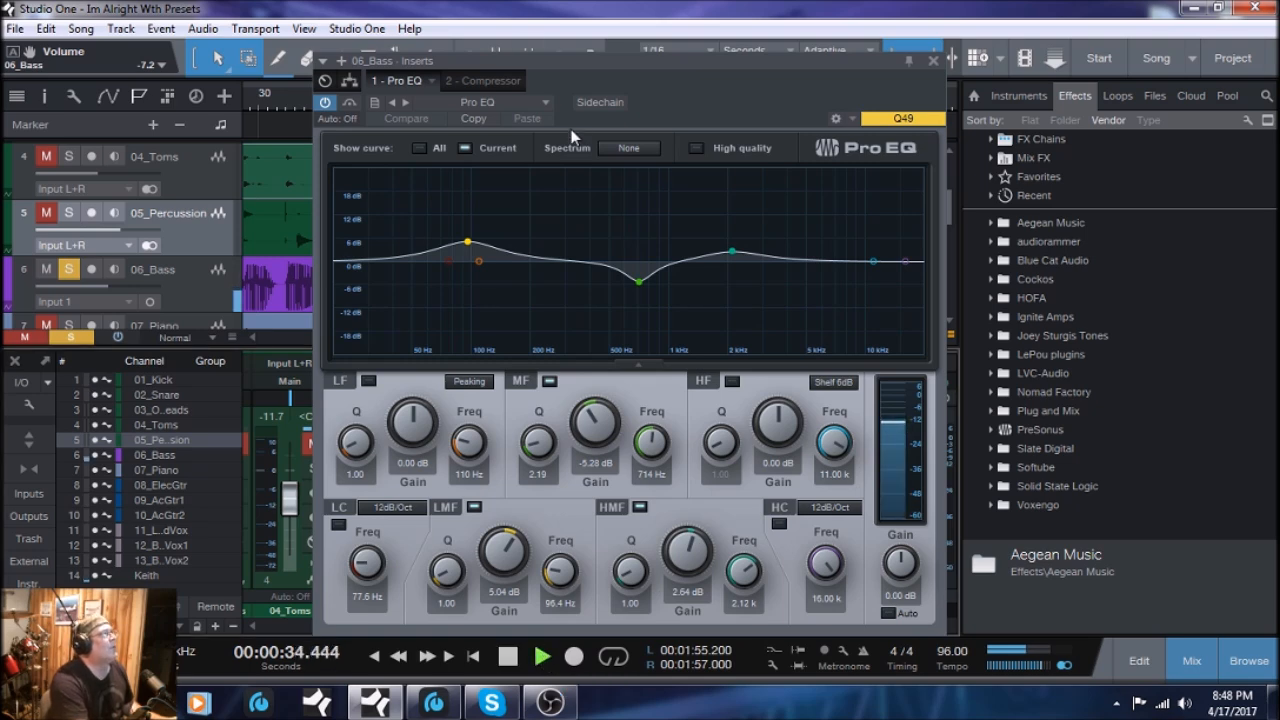
pyautogui.click(546, 100)
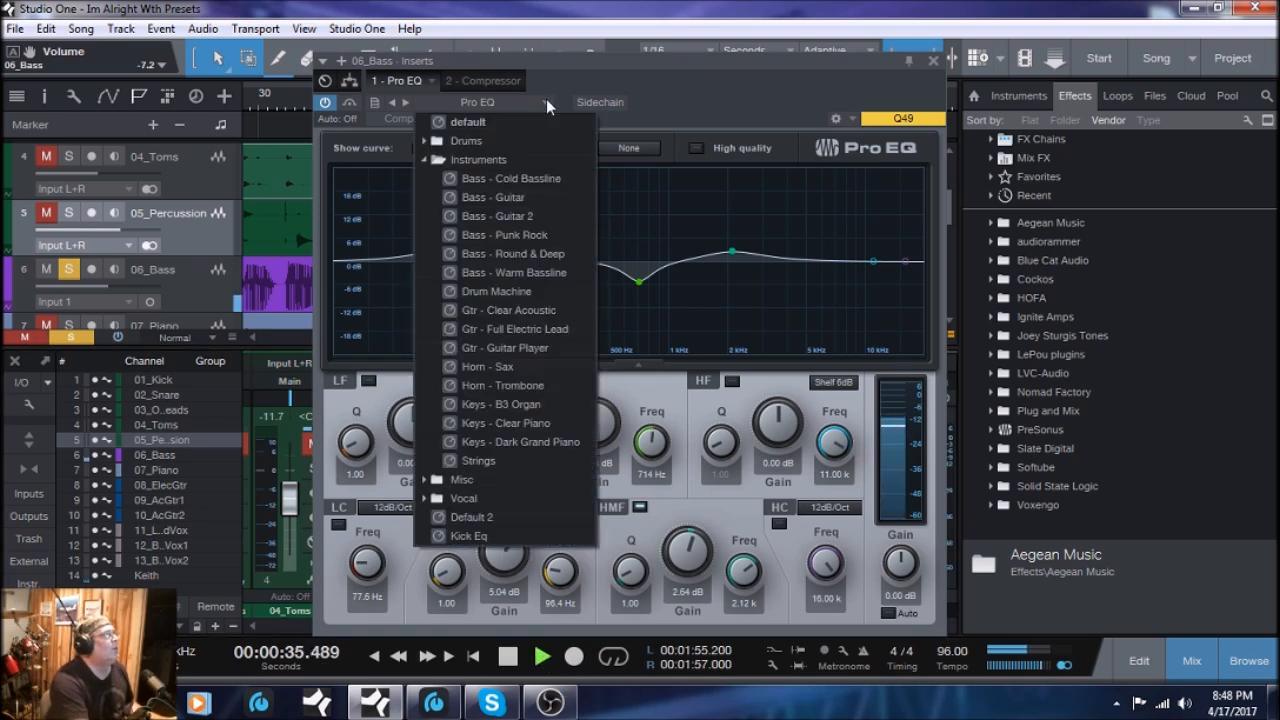
pyautogui.click(511, 180)
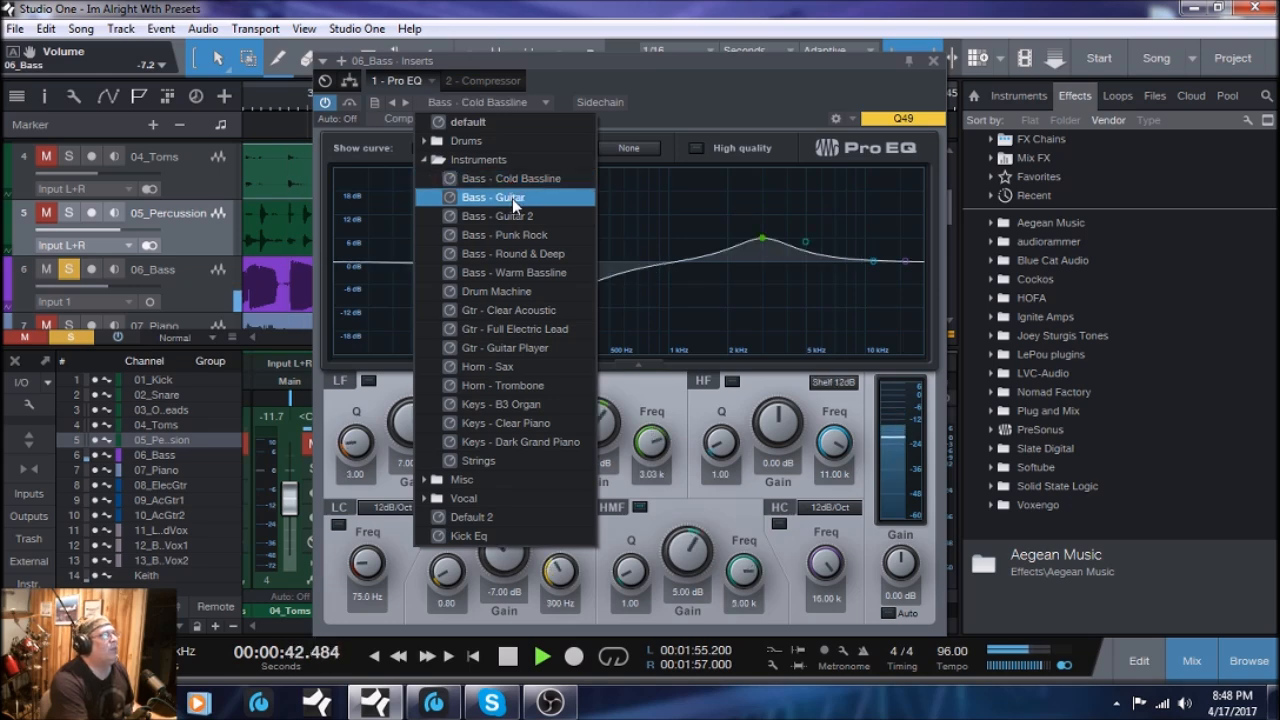
pyautogui.click(512, 198)
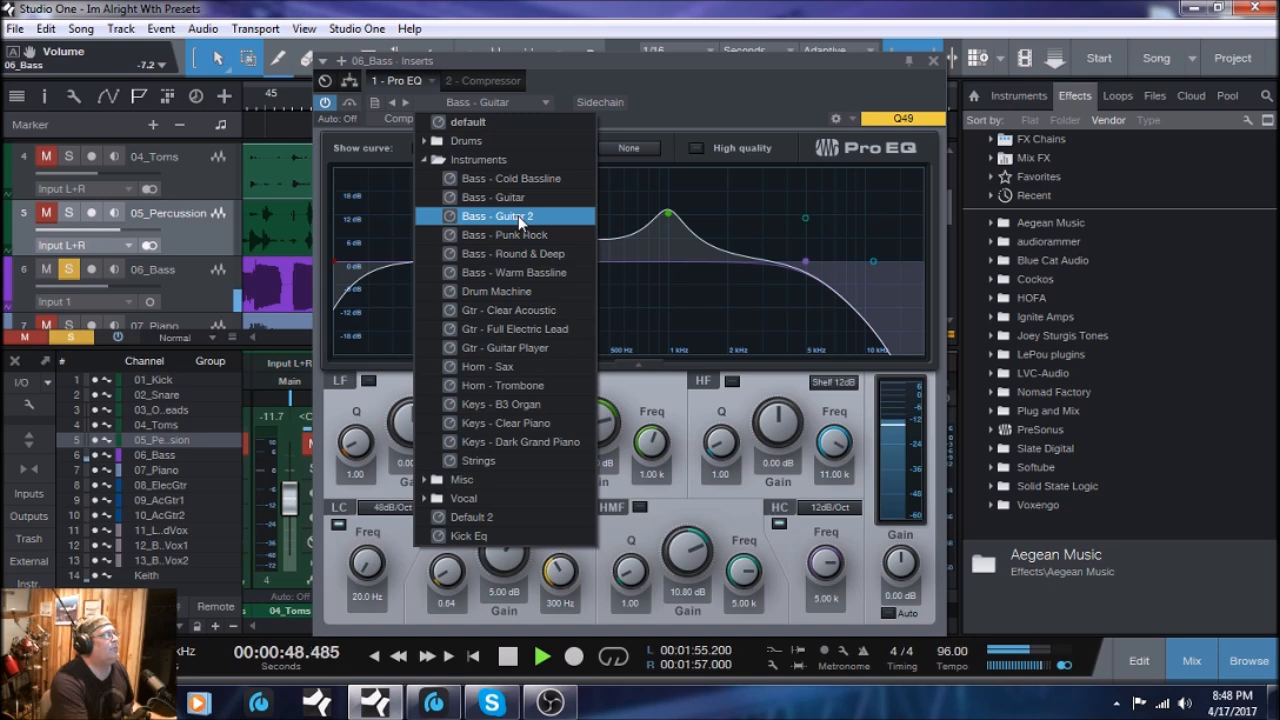
pyautogui.click(518, 215)
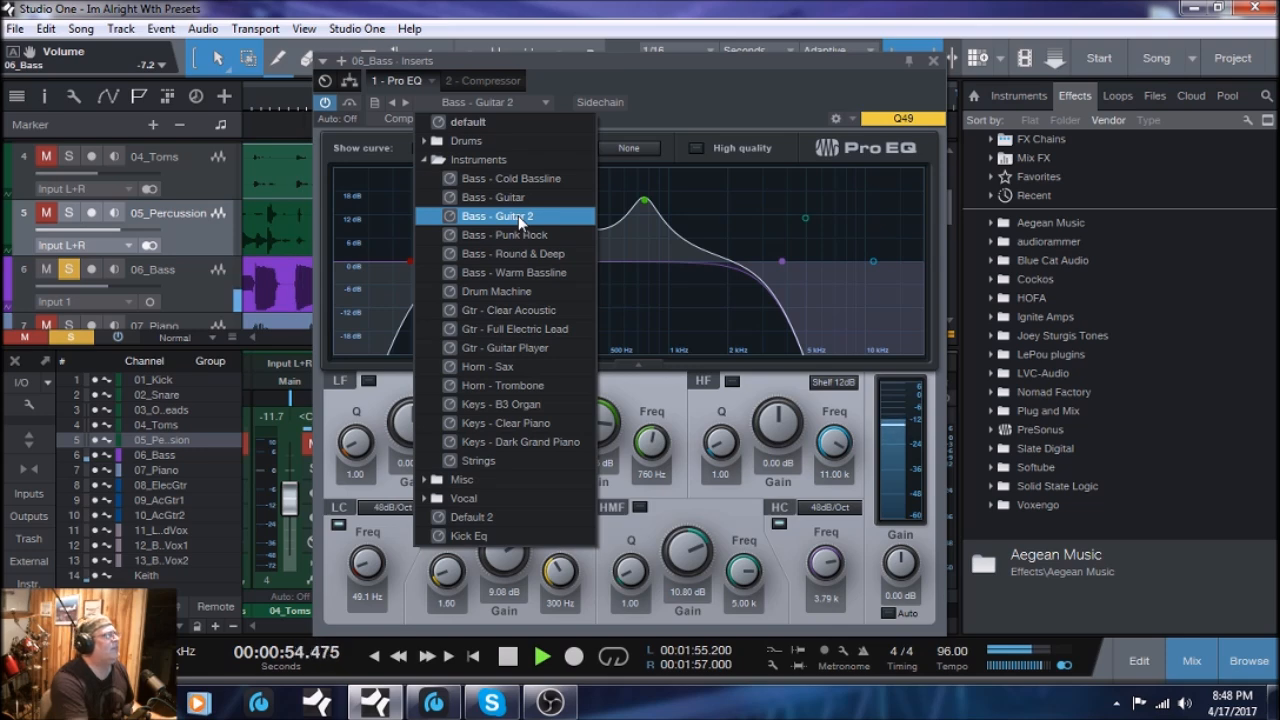
pyautogui.click(531, 242)
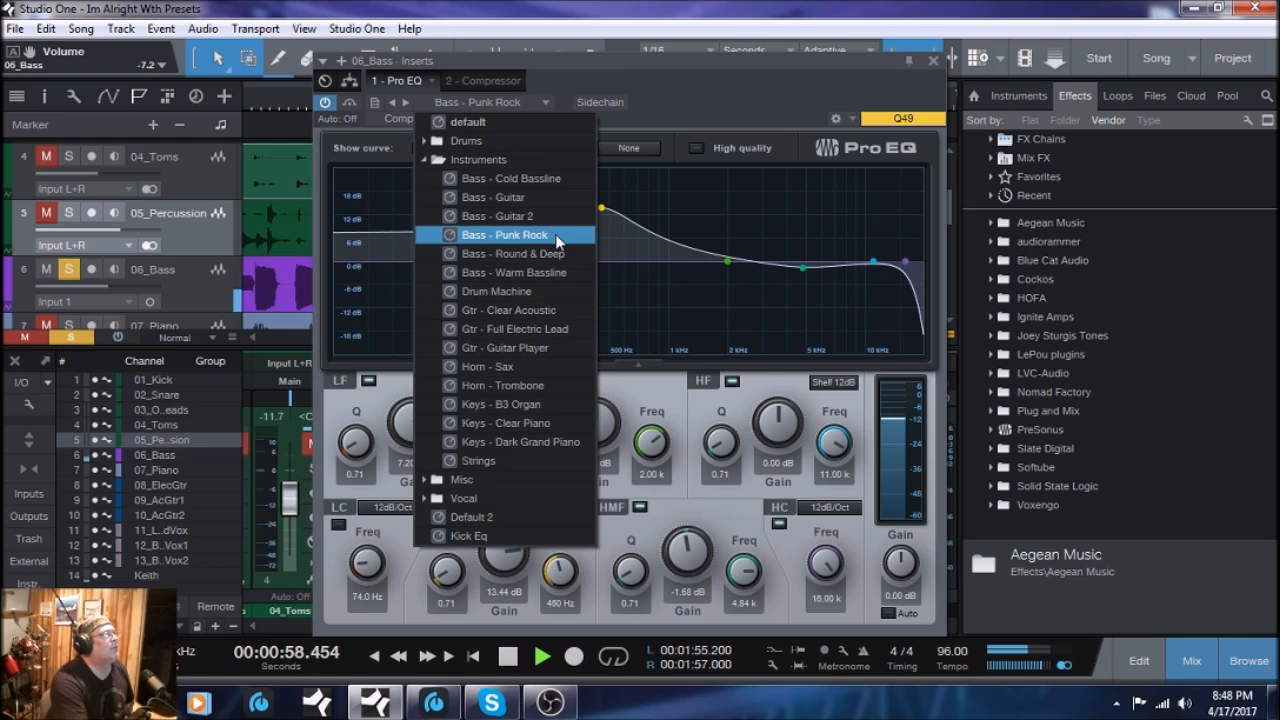
pyautogui.click(547, 256)
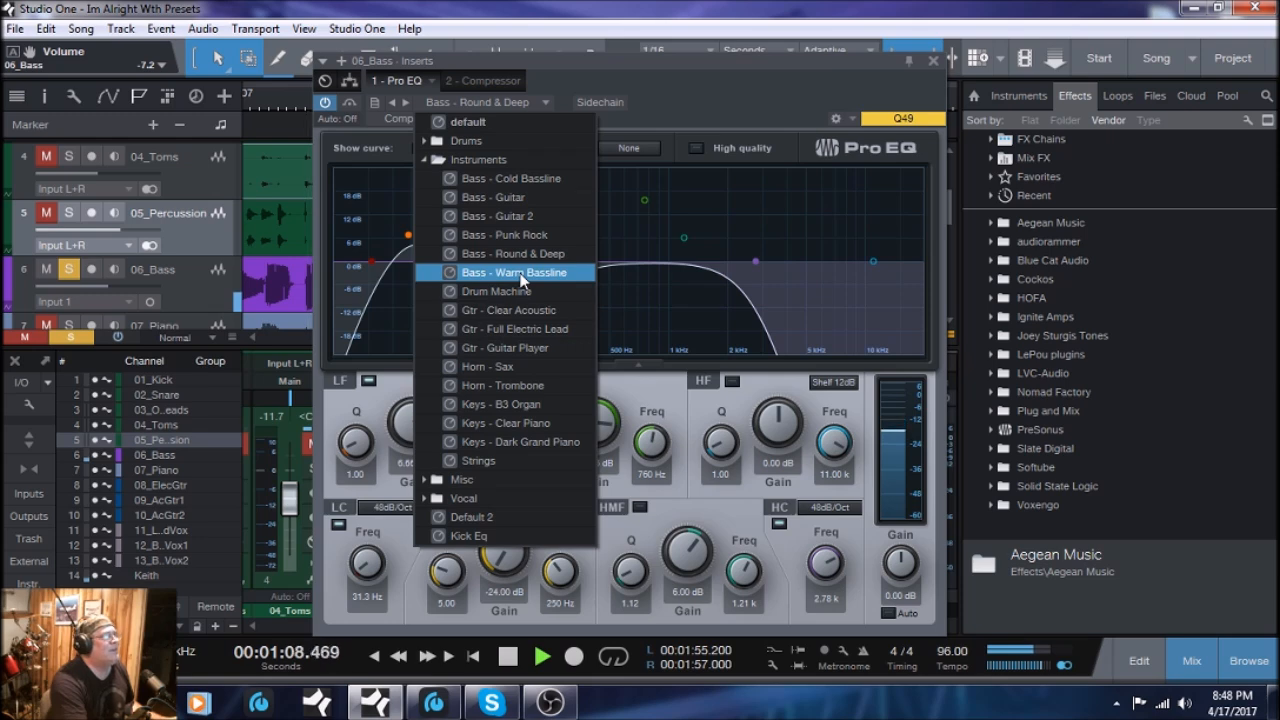
pyautogui.click(520, 273)
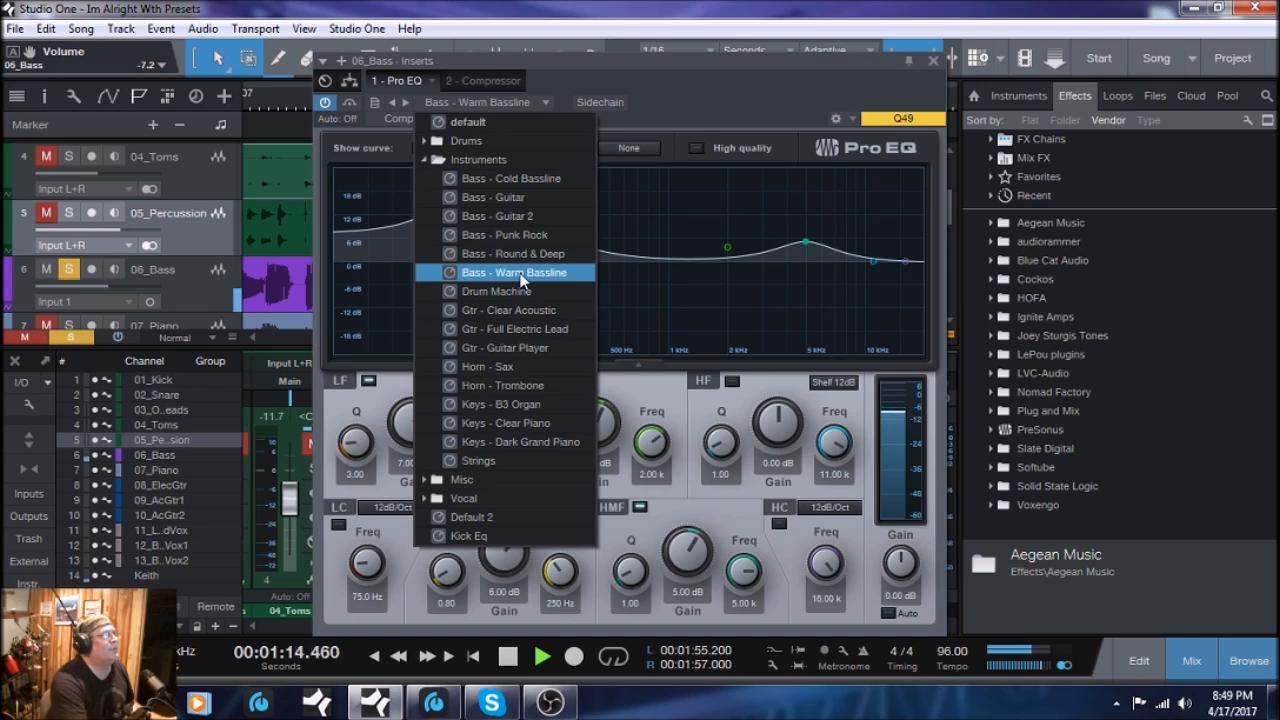
# - Apply the Bass - Guitar preset to the Pro EQ, set its spectrum display to Third Octave, and close the plug-in
pyautogui.click(512, 198)
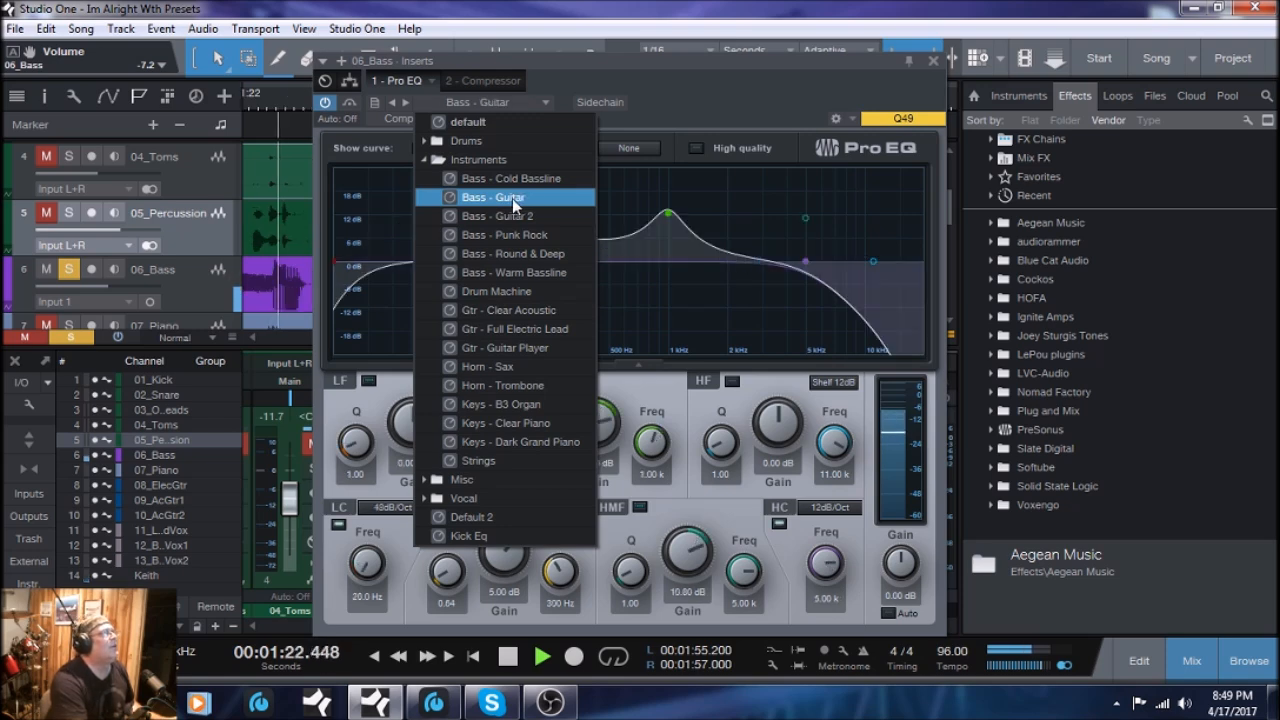
pyautogui.click(720, 97)
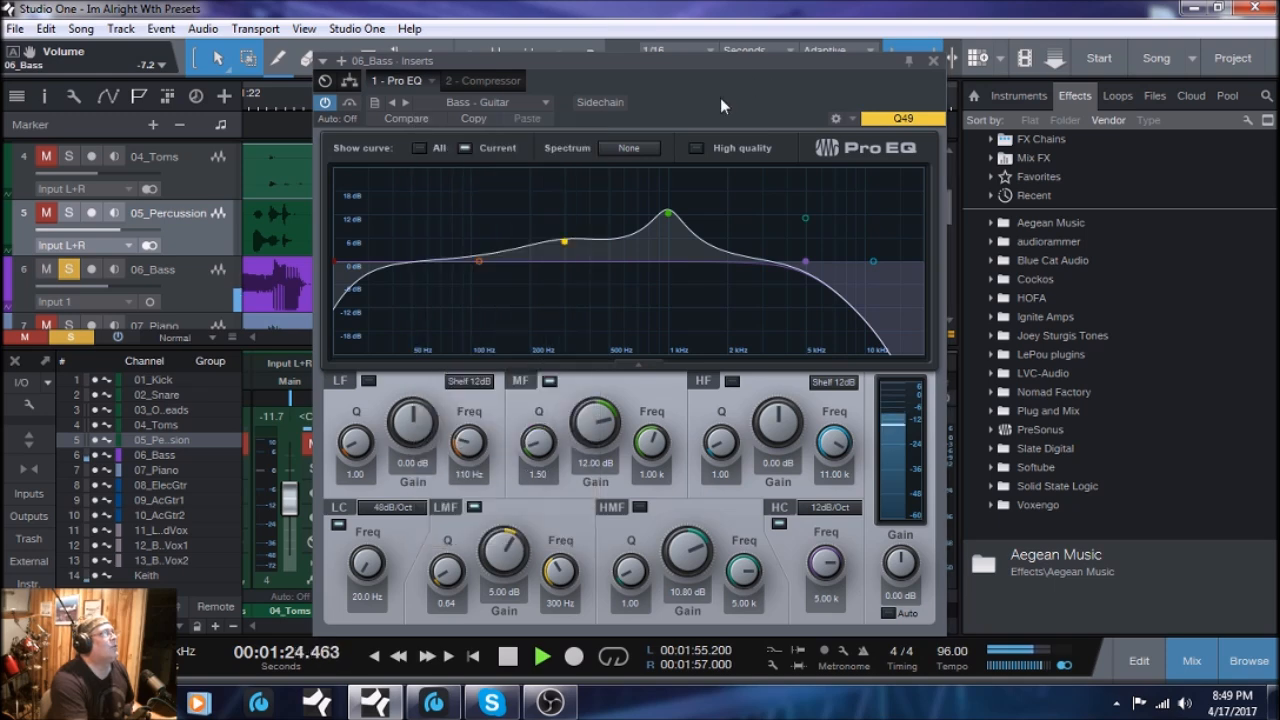
pyautogui.click(629, 150)
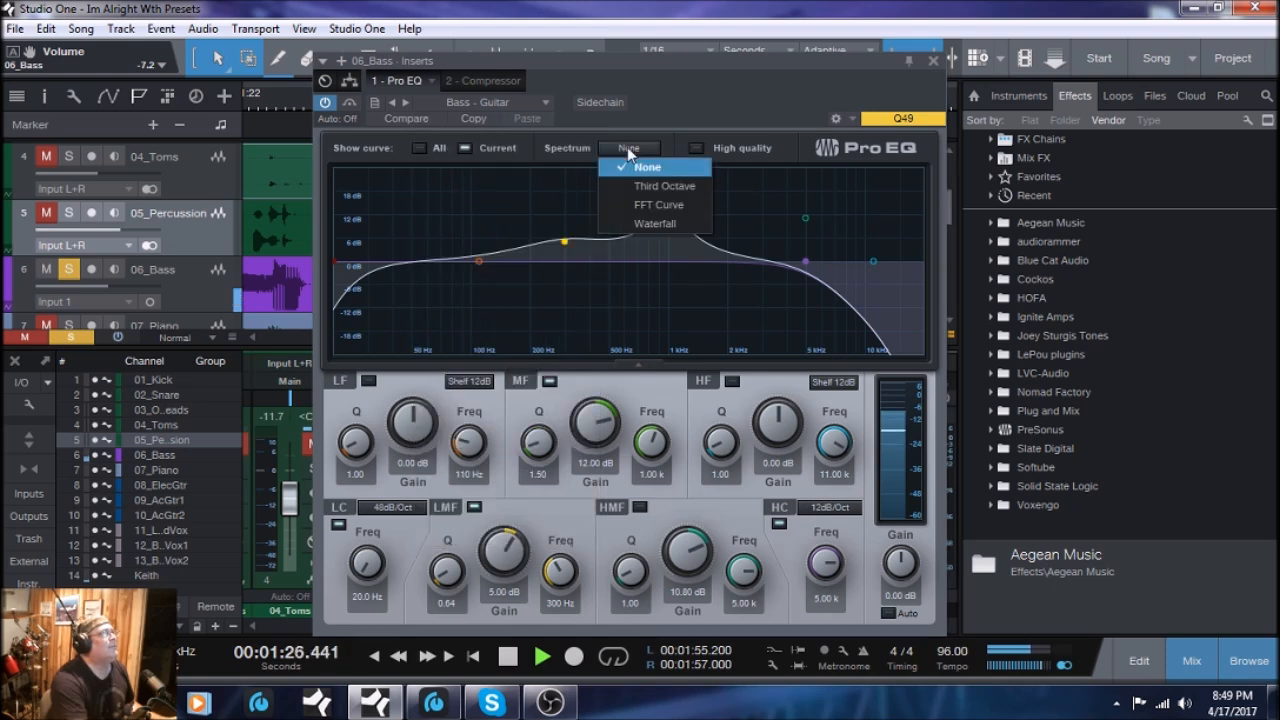
pyautogui.click(641, 184)
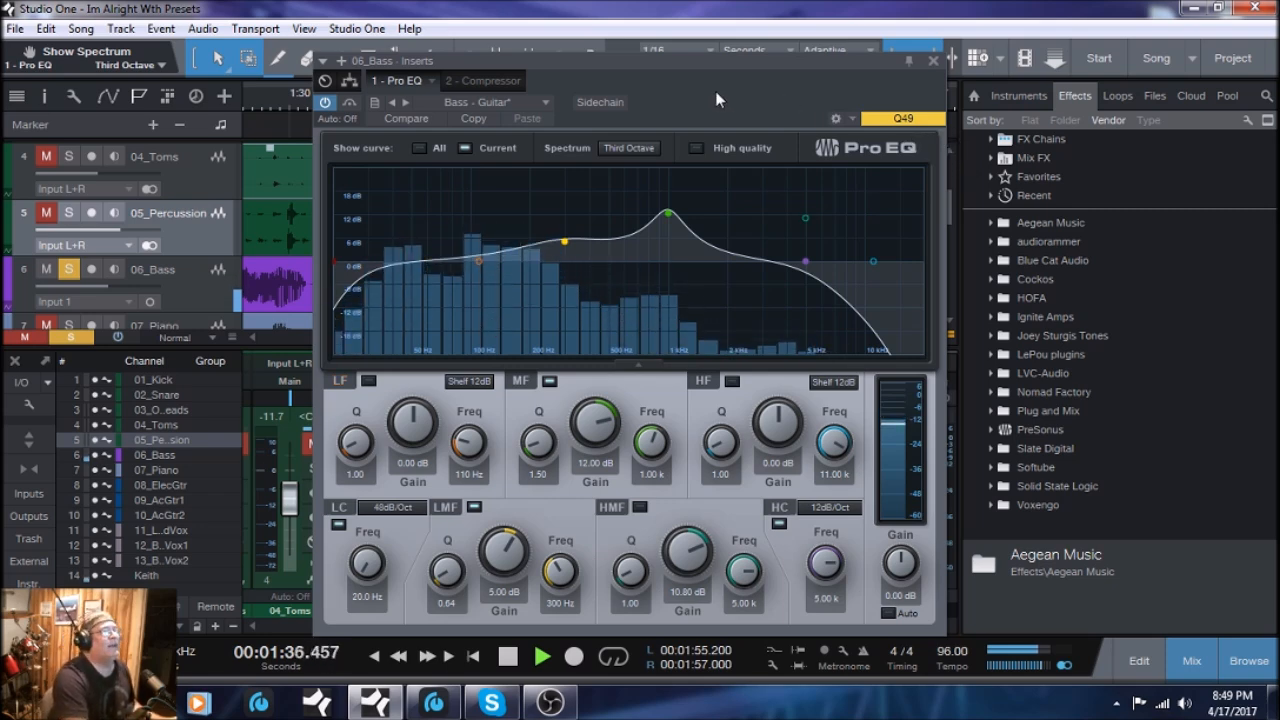
pyautogui.click(931, 61)
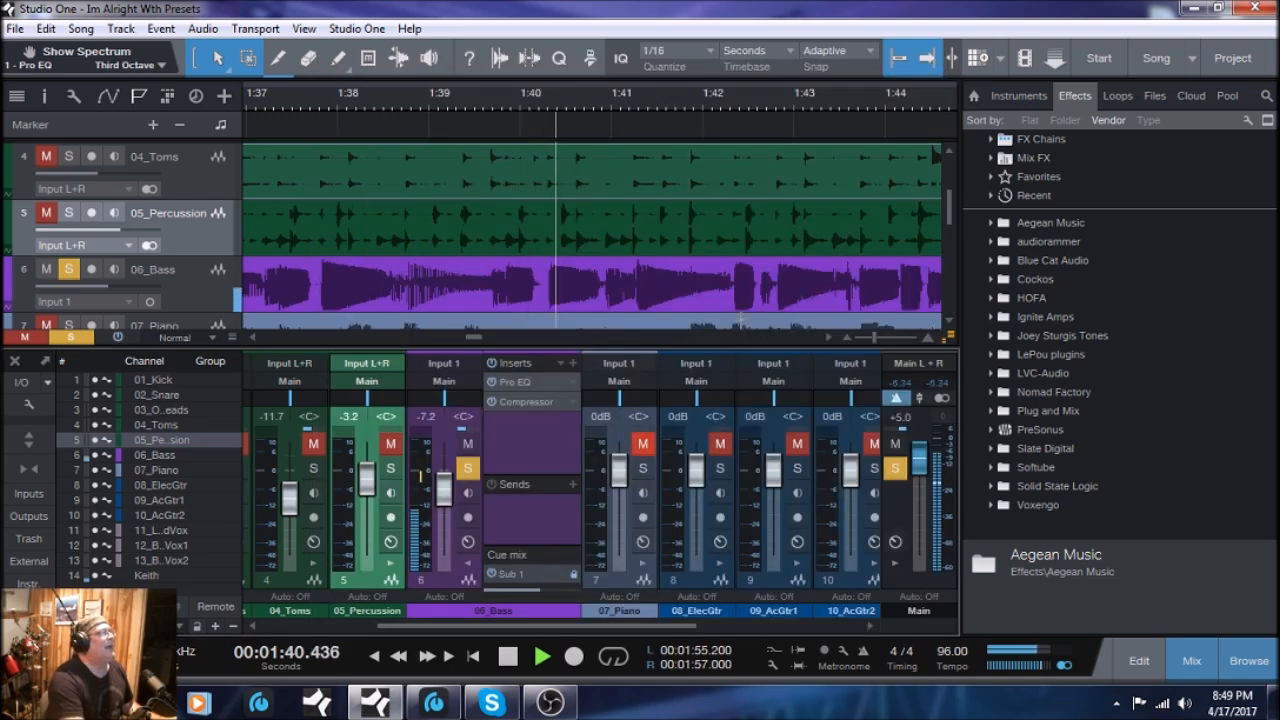
# - Stop and return to the song start, clear the solos, and collapse the 06_Bass inserts section
pyautogui.click(508, 656)
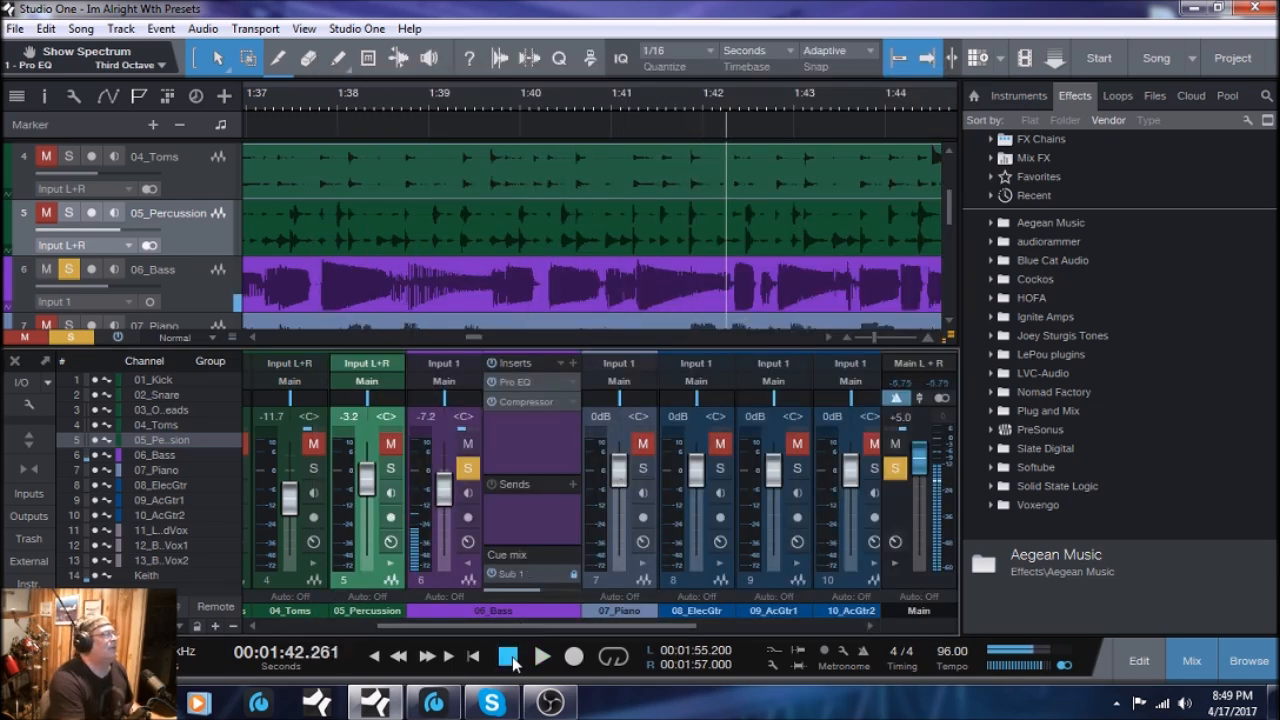
pyautogui.click(370, 657)
pyautogui.moveTo(600, 625); pyautogui.dragTo(506, 626)
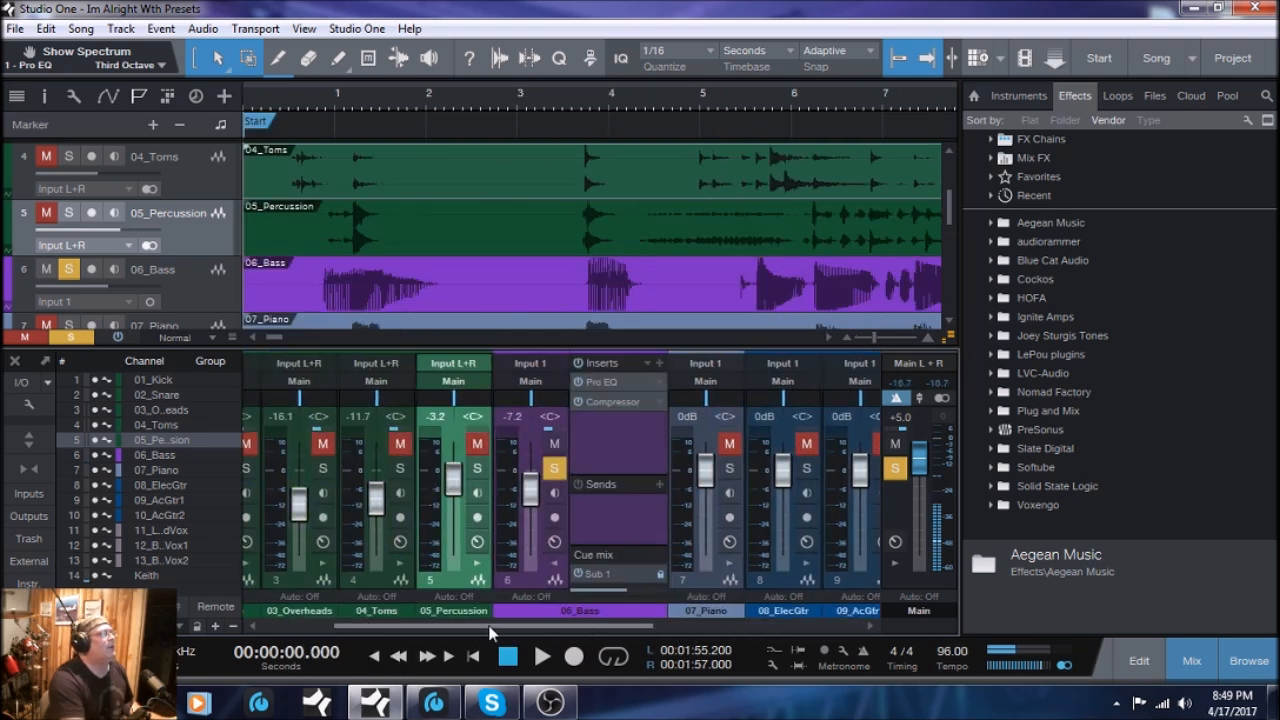
pyautogui.moveTo(520, 627); pyautogui.dragTo(464, 622)
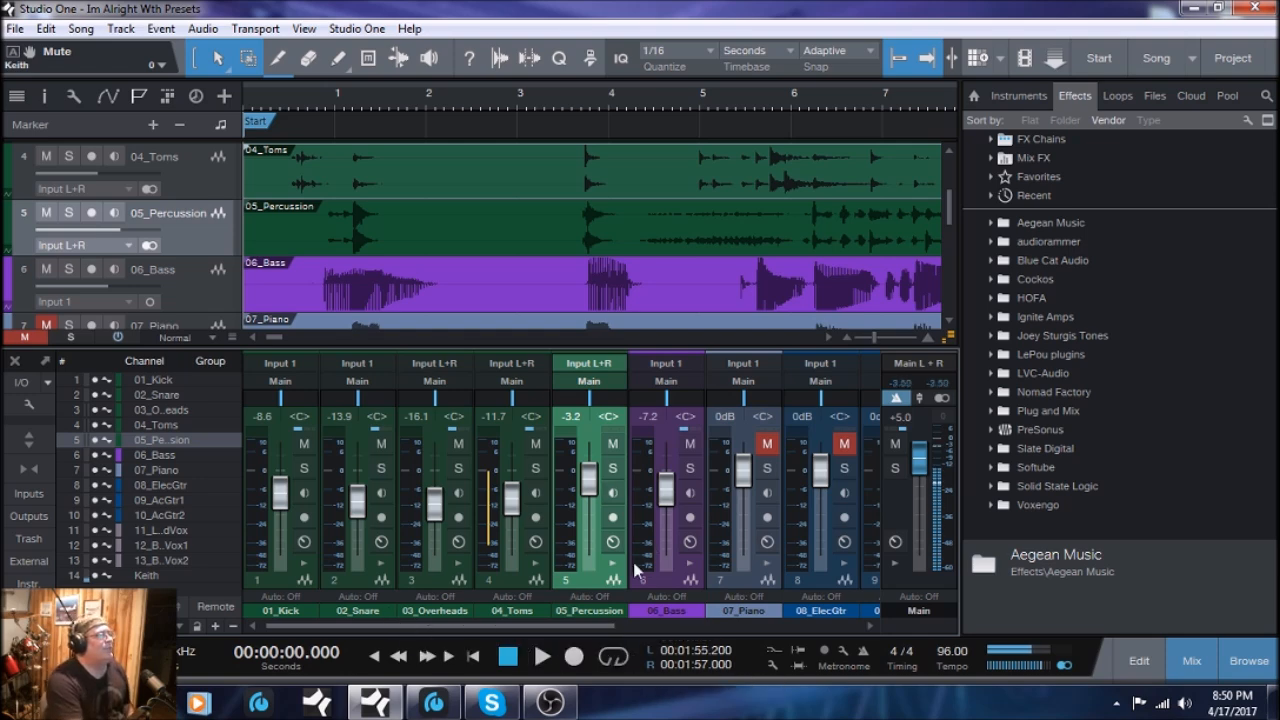
# - Lower the 06_Bass fader to -16.8 dB, play from the start, and raise it to -7.5 dB against the drums and percussion
pyautogui.moveTo(678, 490); pyautogui.dragTo(674, 503)
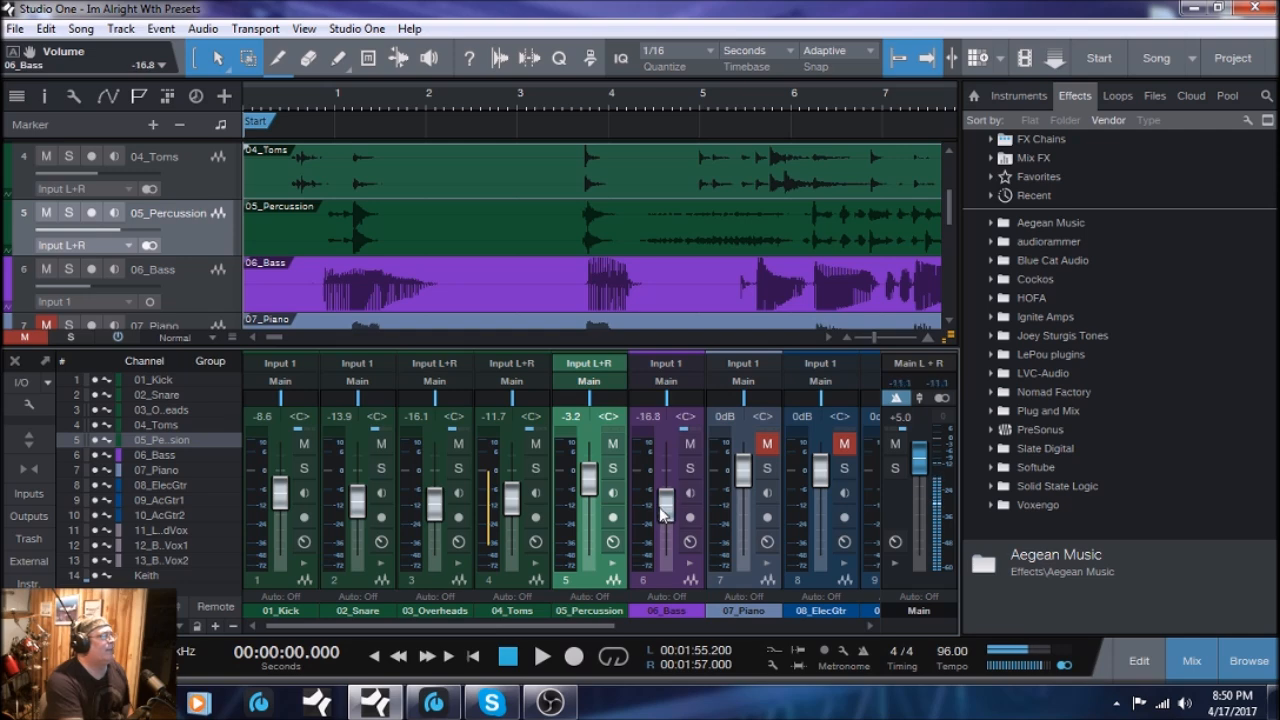
pyautogui.click(541, 656)
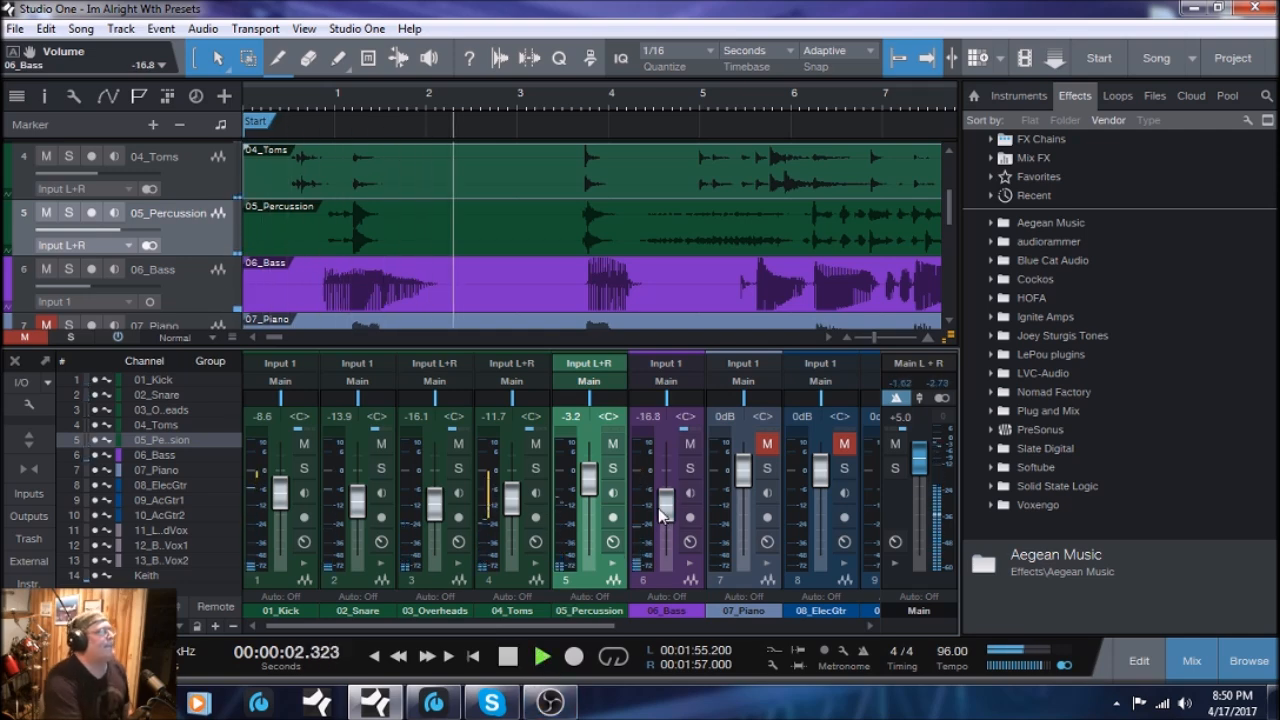
pyautogui.moveTo(667, 522); pyautogui.dragTo(665, 500)
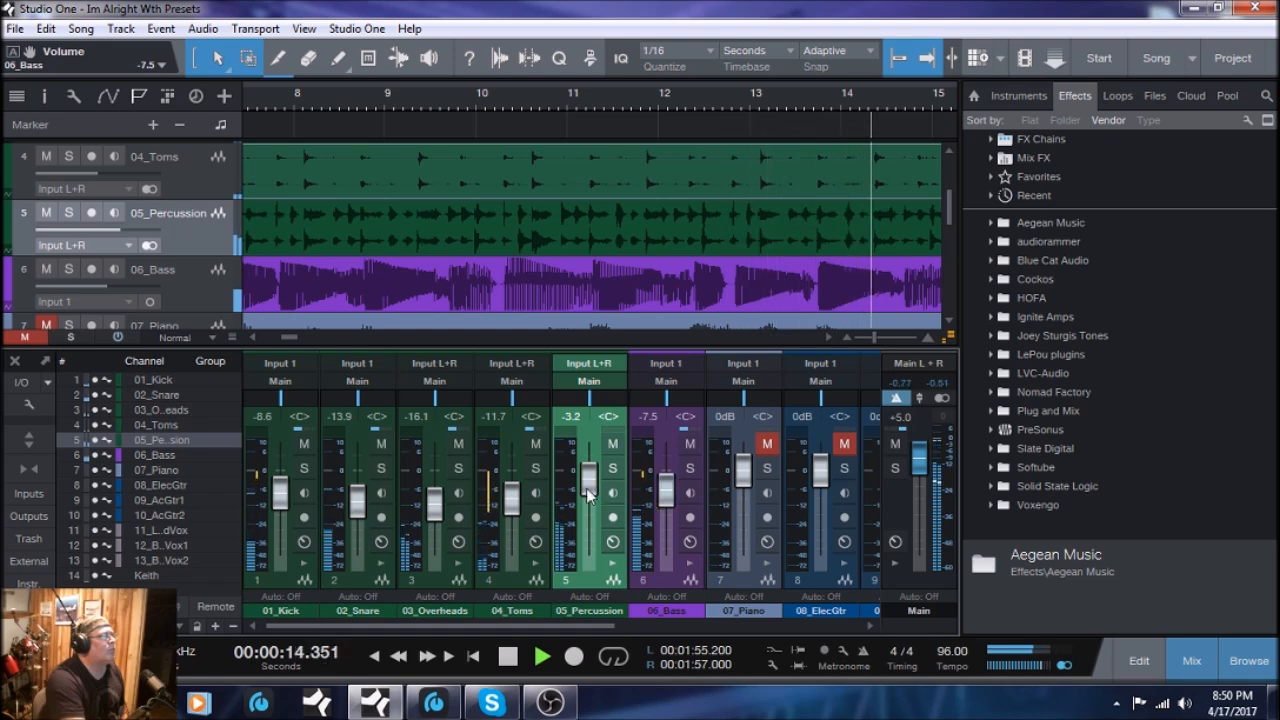
# - During playback, lower 05_Percussion to -4.6 dB and 06_Bass to -9.0 dB, and finish by stopping at the song start
pyautogui.moveTo(586, 480); pyautogui.dragTo(588, 488)
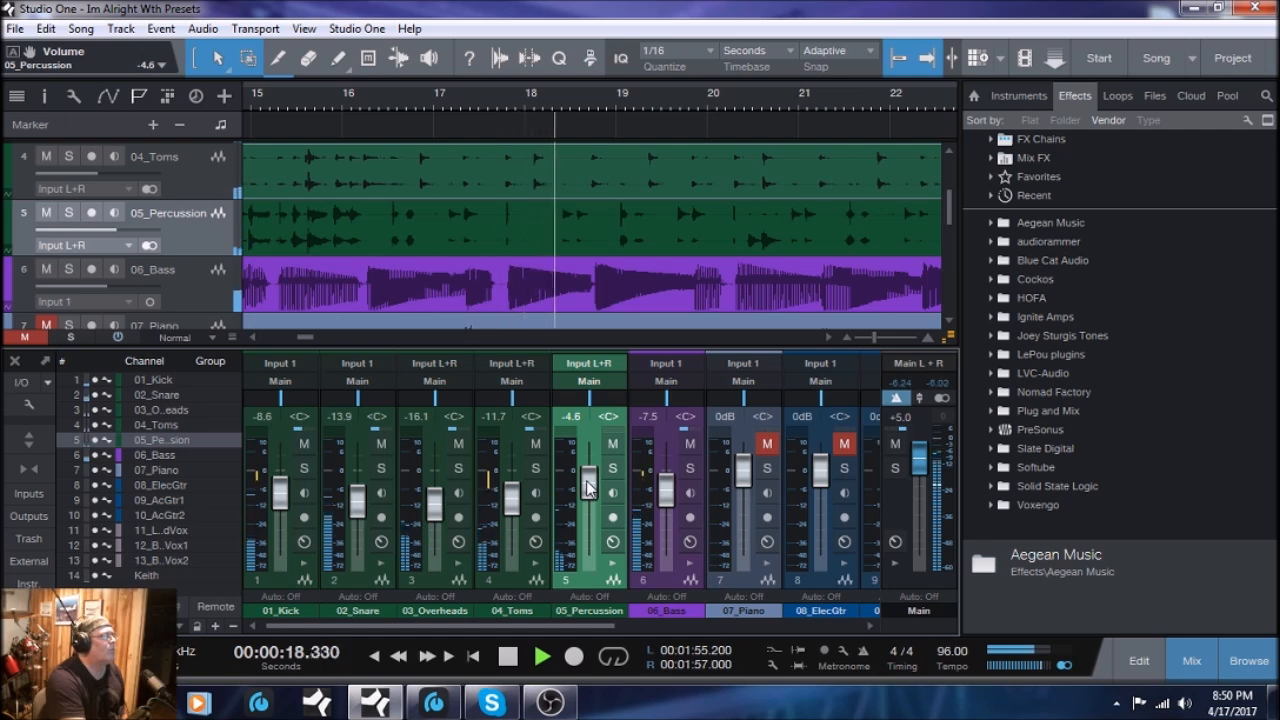
pyautogui.moveTo(668, 490); pyautogui.dragTo(668, 494)
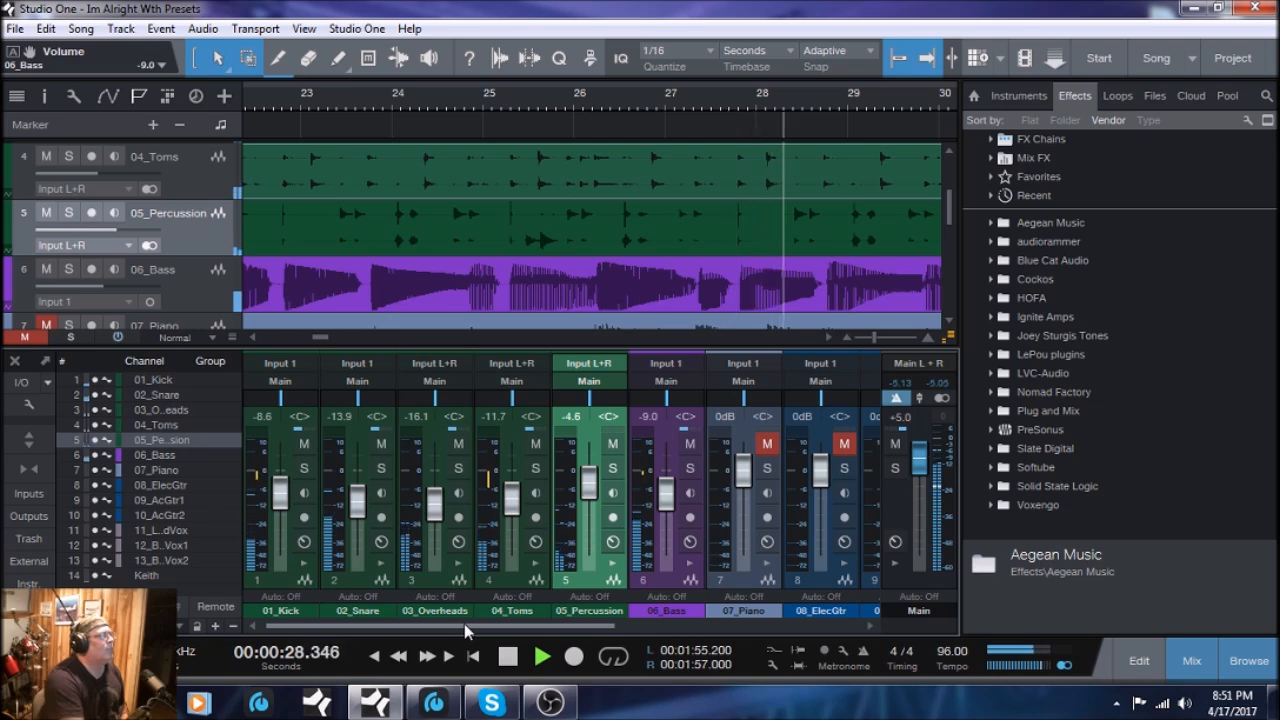
pyautogui.moveTo(465, 630); pyautogui.dragTo(535, 627)
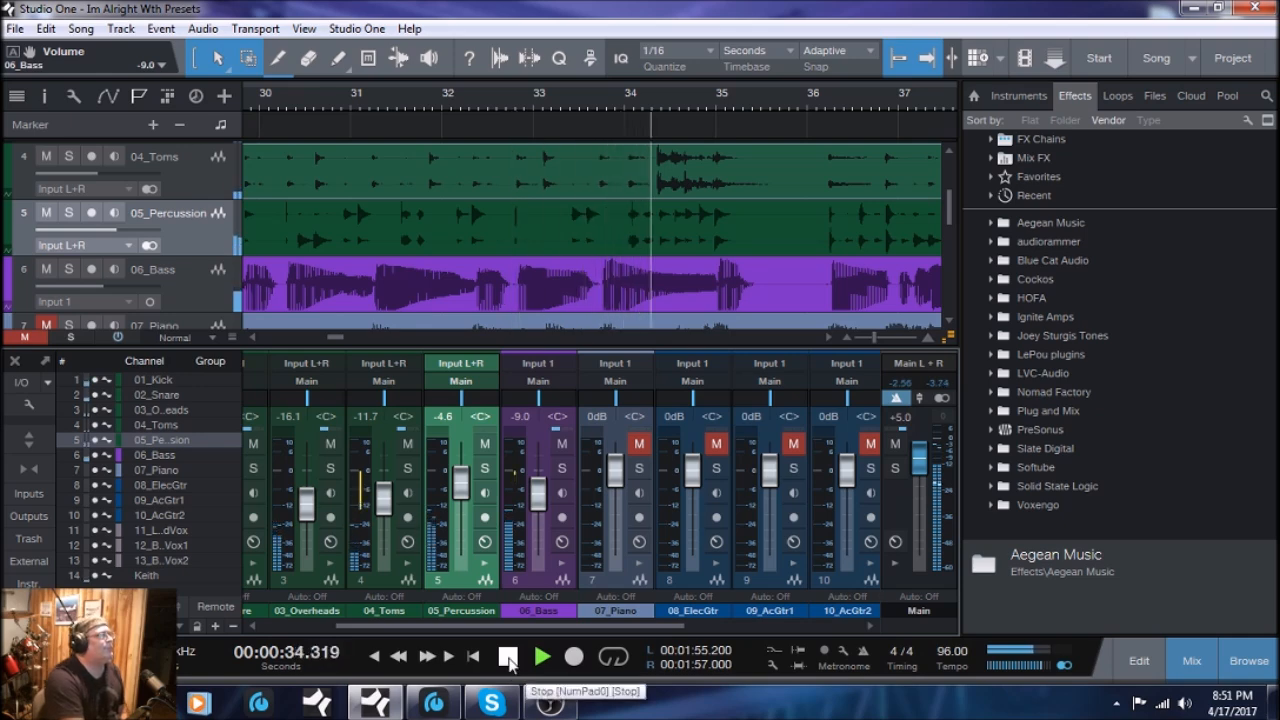
pyautogui.click(509, 660)
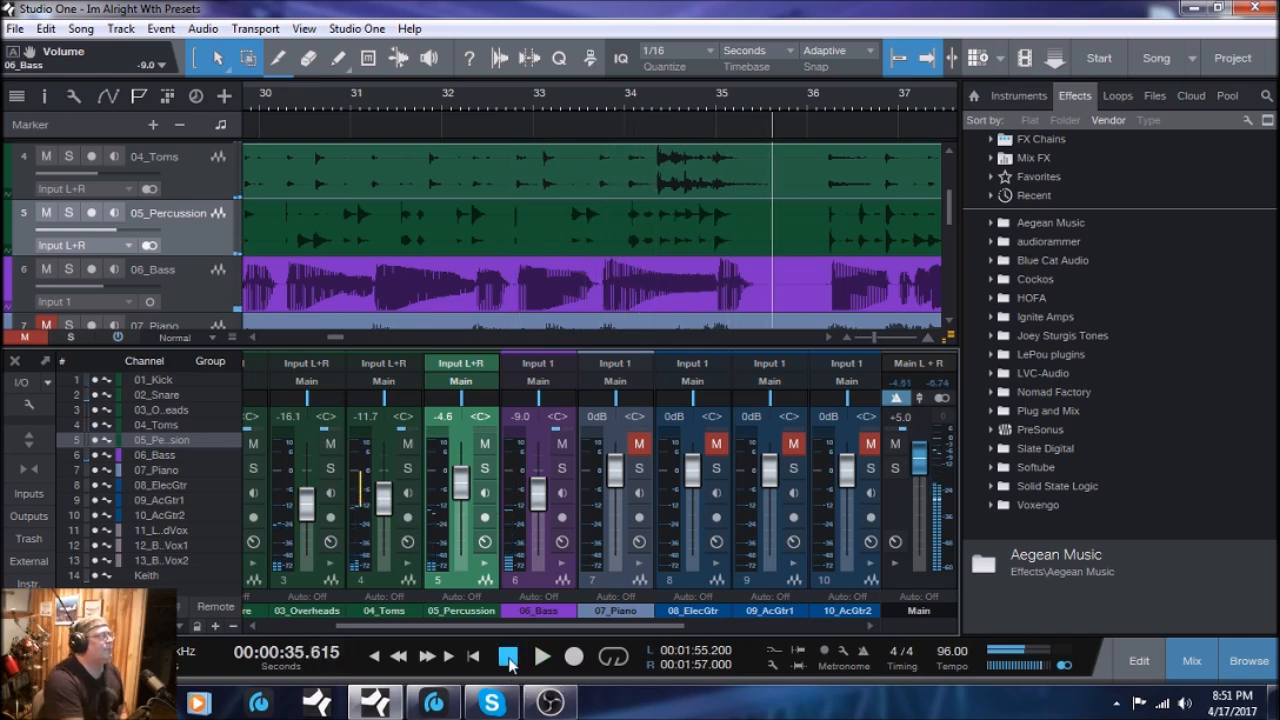
pyautogui.click(374, 656)
pyautogui.moveTo(491, 702)
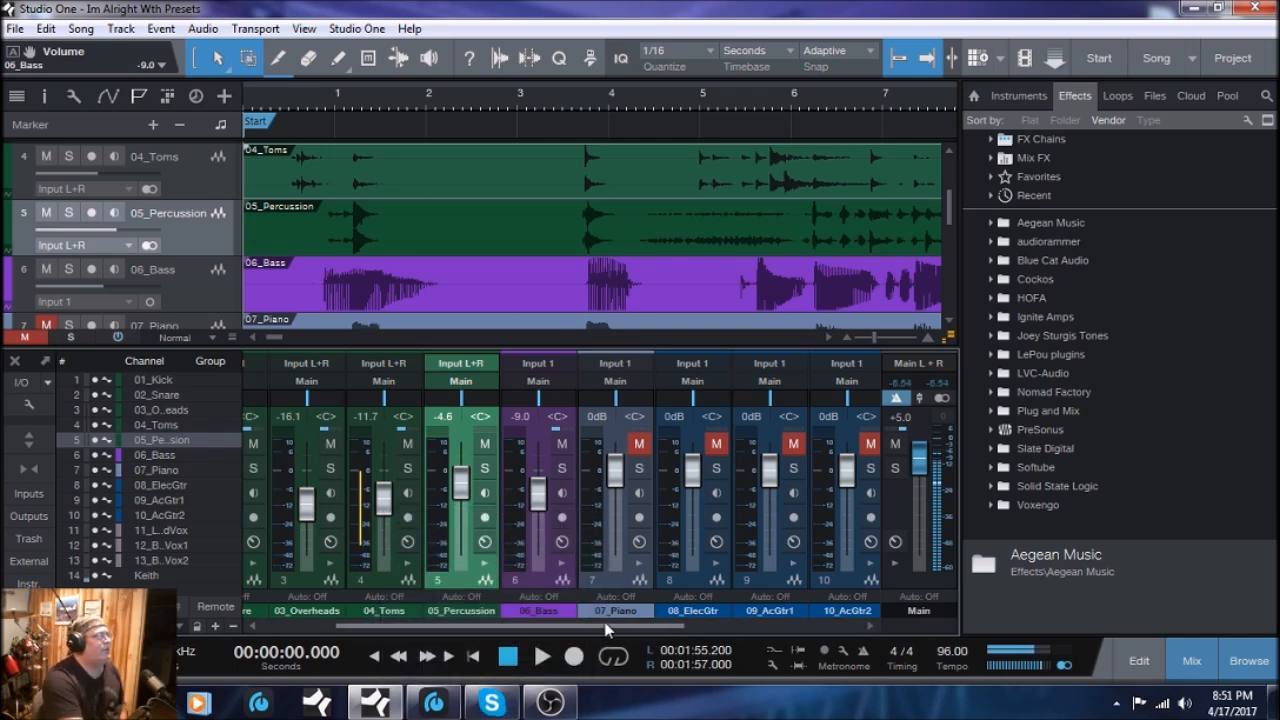
# - Unmute the 07_Piano channel and load the Grand Piano FX chain from the Instruments presets into its inserts
pyautogui.moveTo(607, 628); pyautogui.dragTo(671, 626)
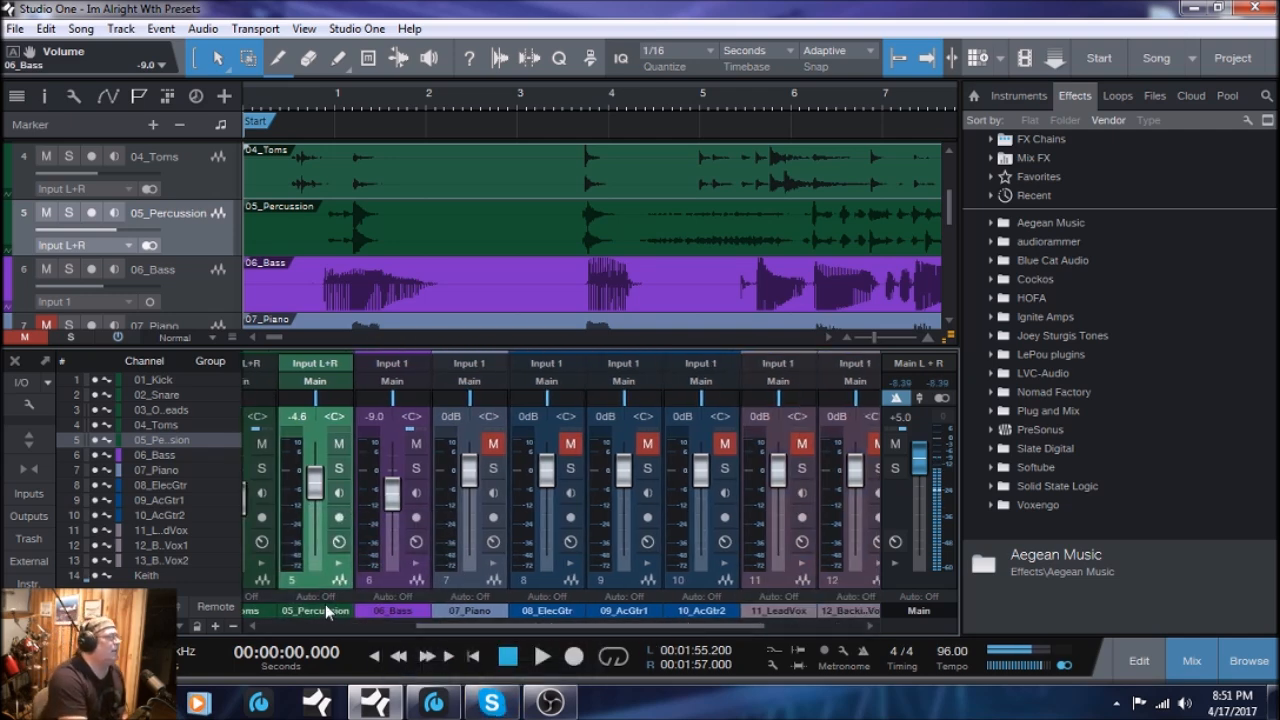
pyautogui.click(480, 579)
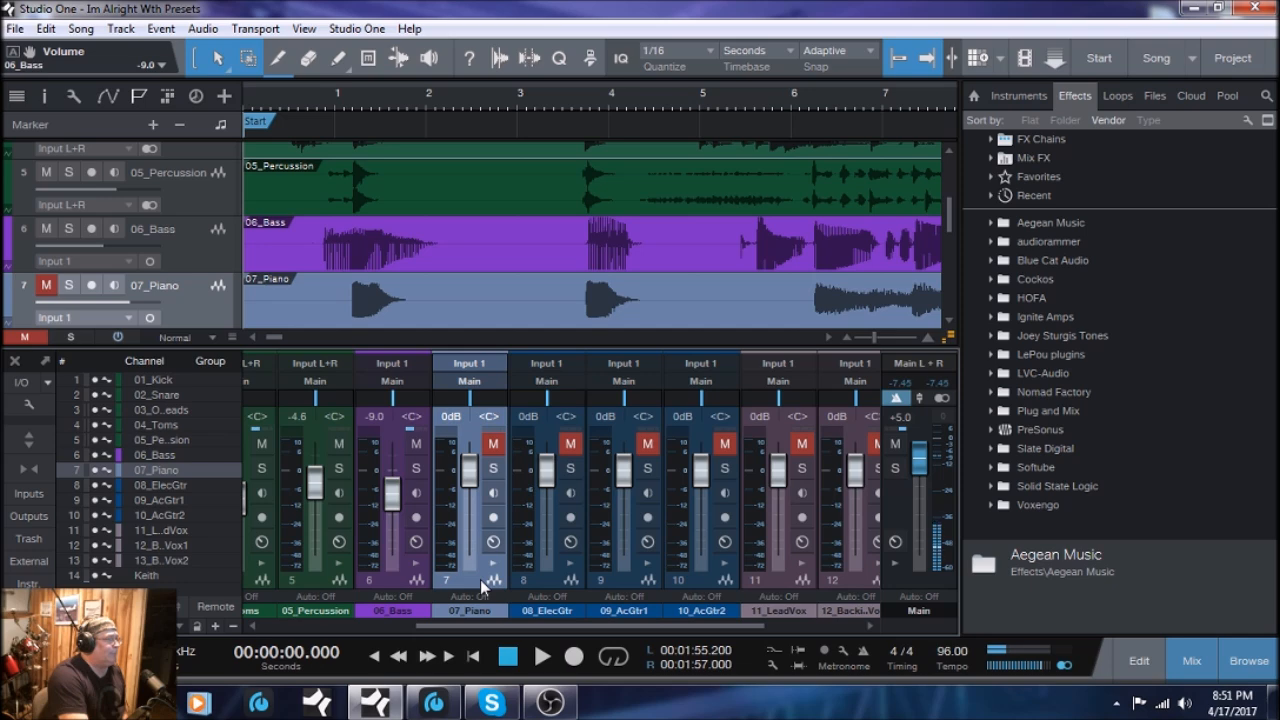
pyautogui.click(494, 444)
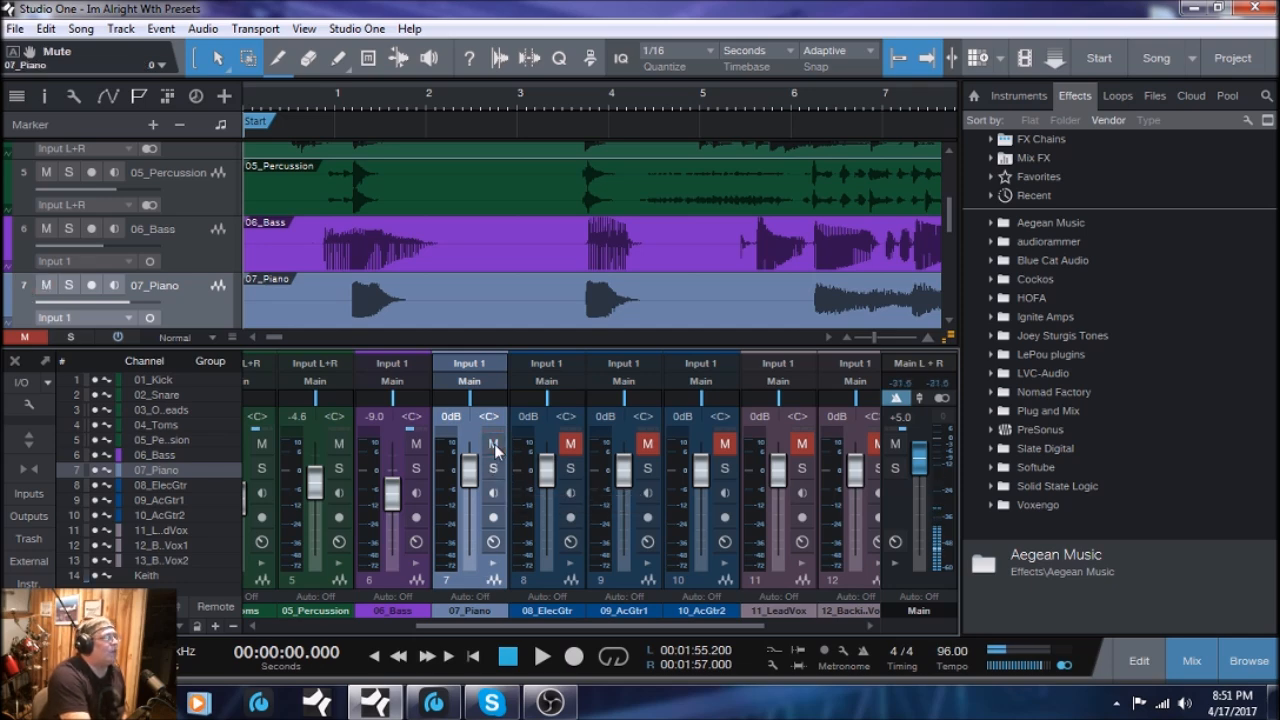
pyautogui.click(494, 579)
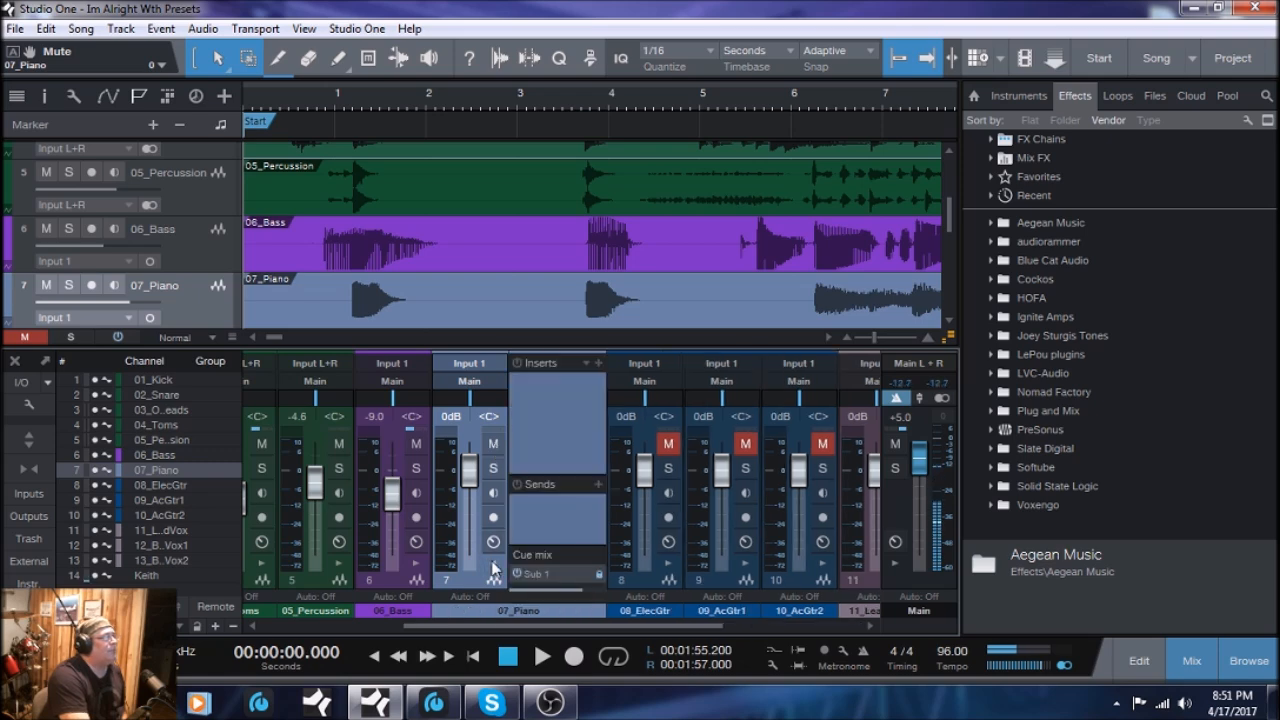
pyautogui.click(594, 363)
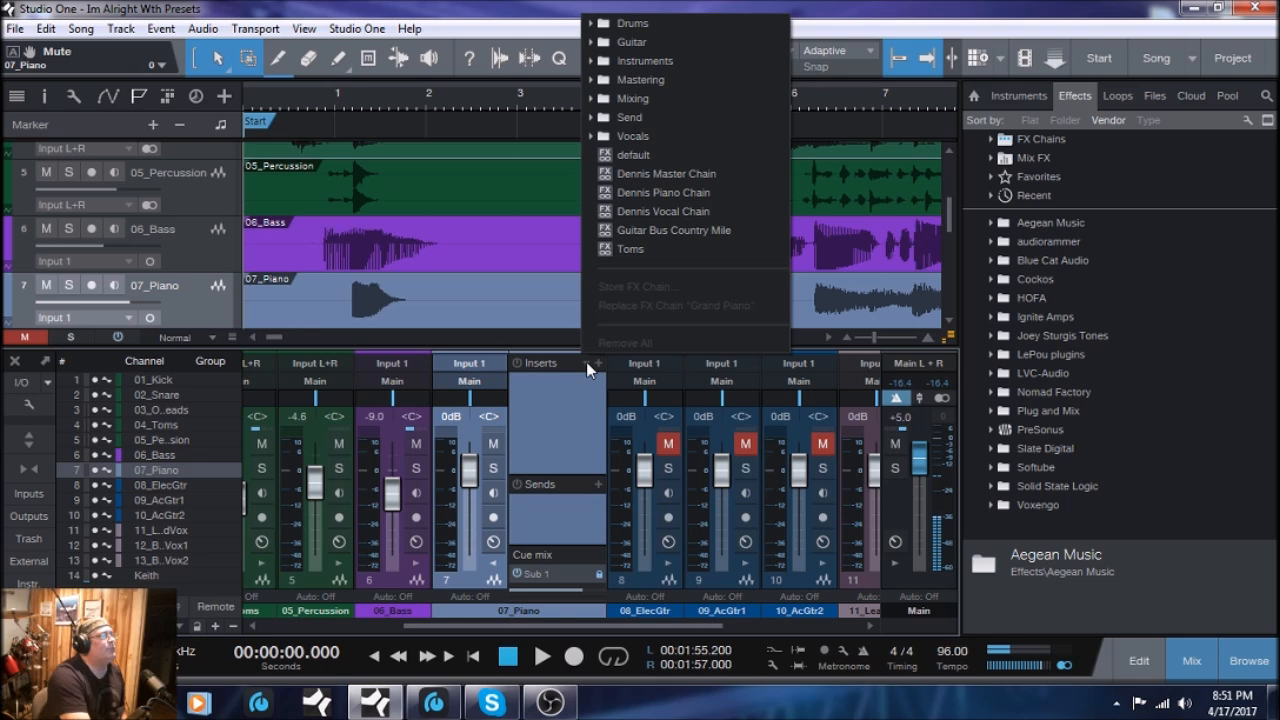
pyautogui.click(601, 62)
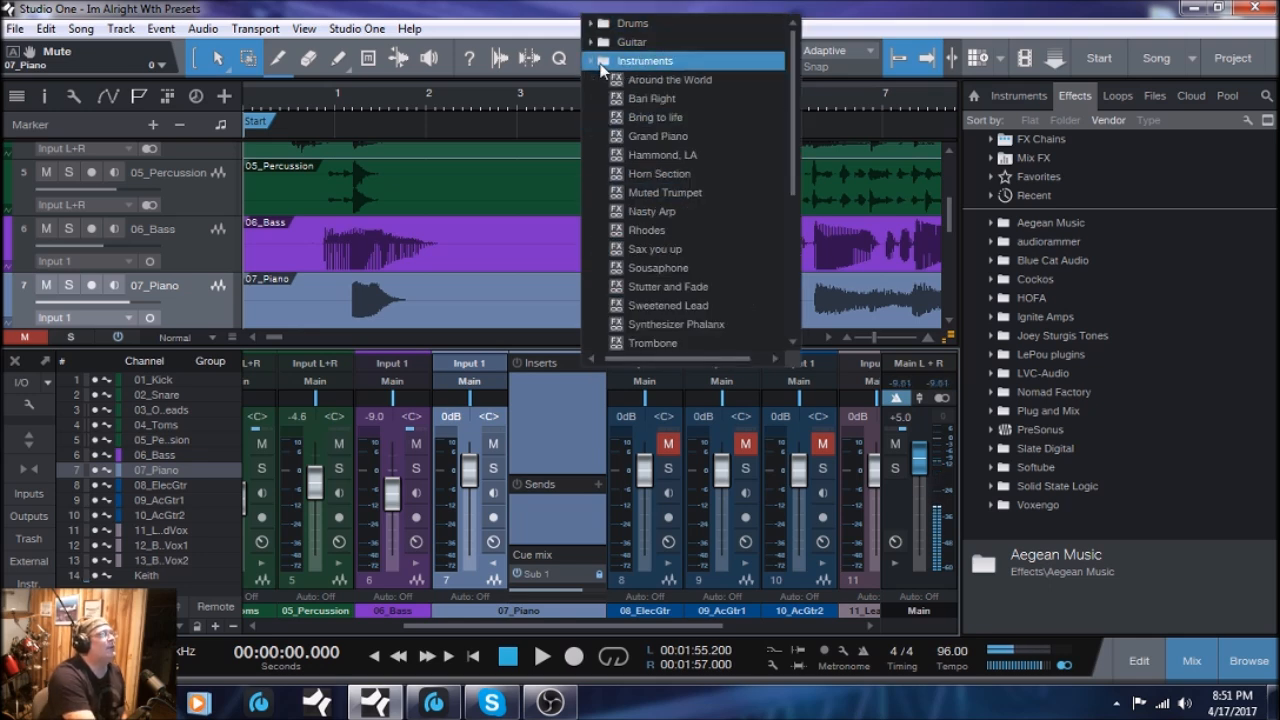
pyautogui.click(618, 136)
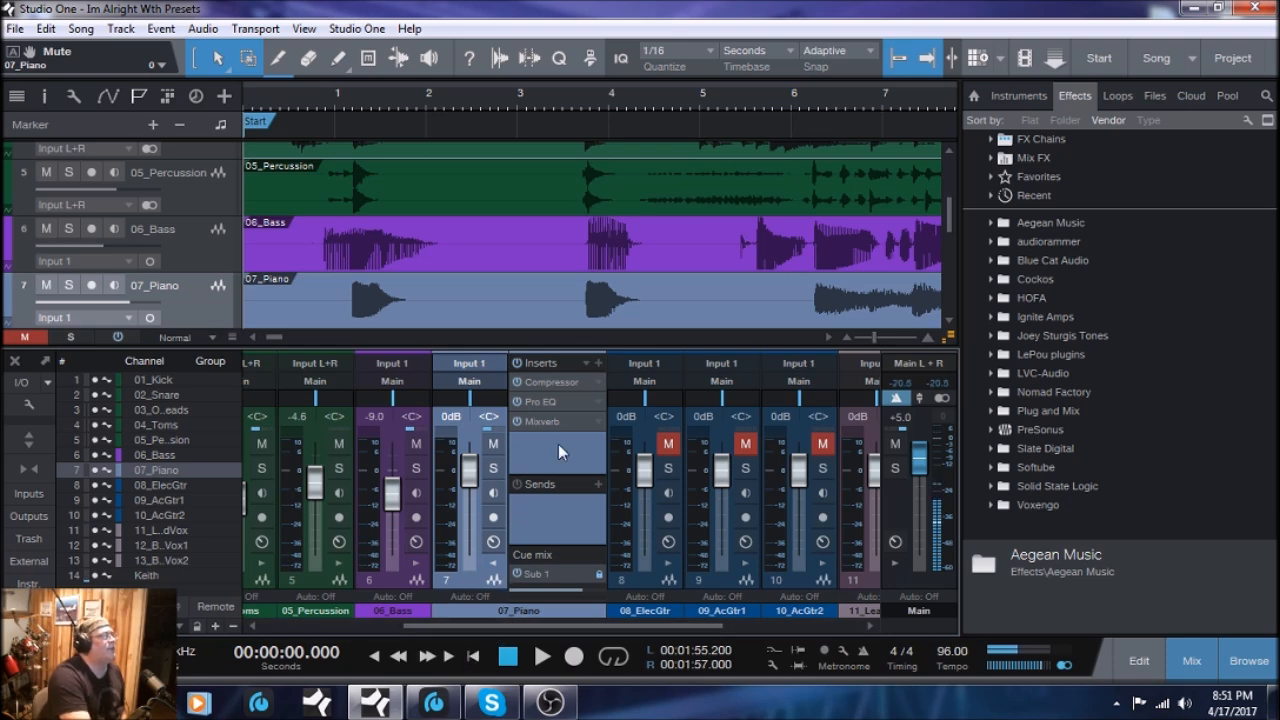
# - Solo the talkback channel 14 and 07_Piano, and bypass all inserts on the piano
pyautogui.moveTo(490, 626); pyautogui.dragTo(630, 626)
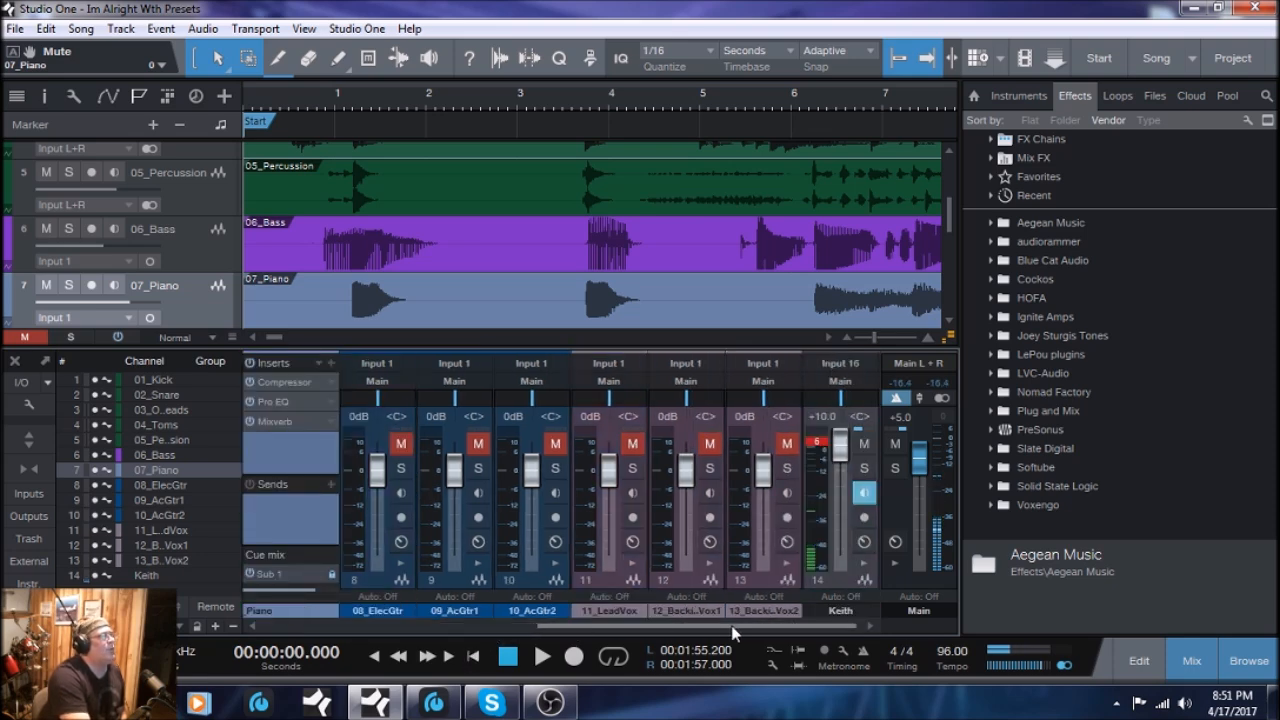
pyautogui.click(864, 468)
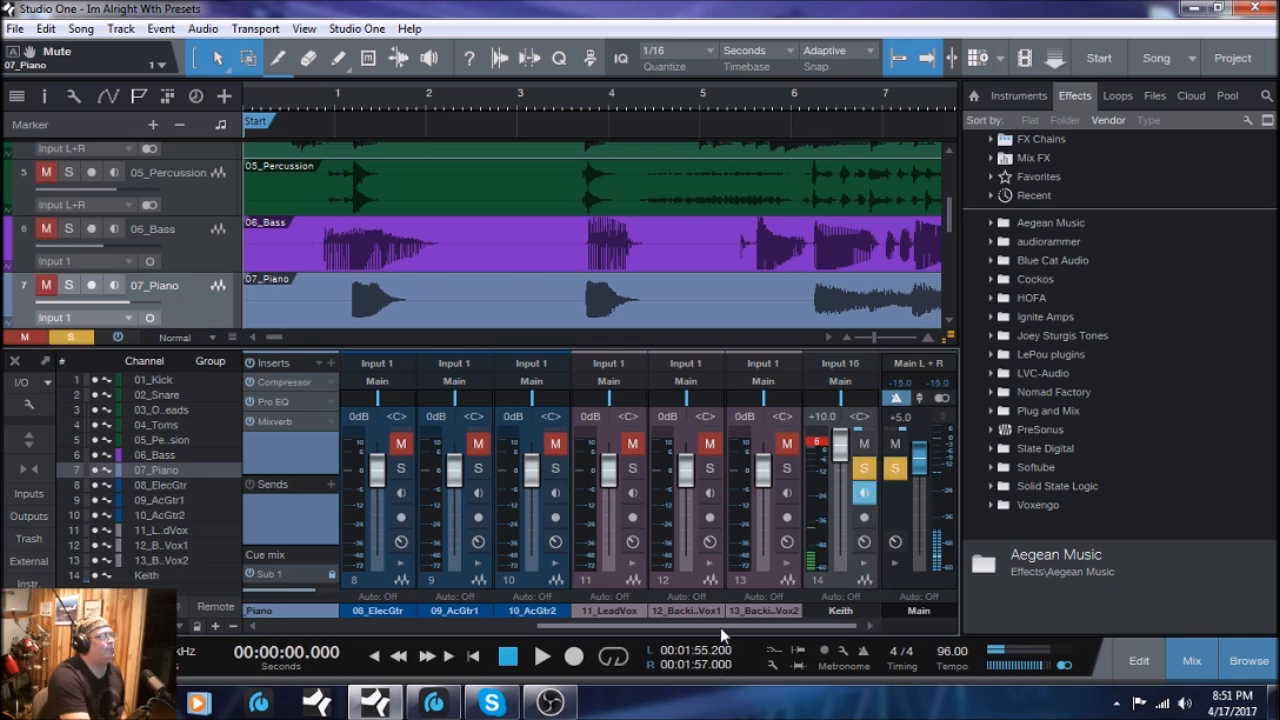
pyautogui.moveTo(720, 627); pyautogui.dragTo(570, 632)
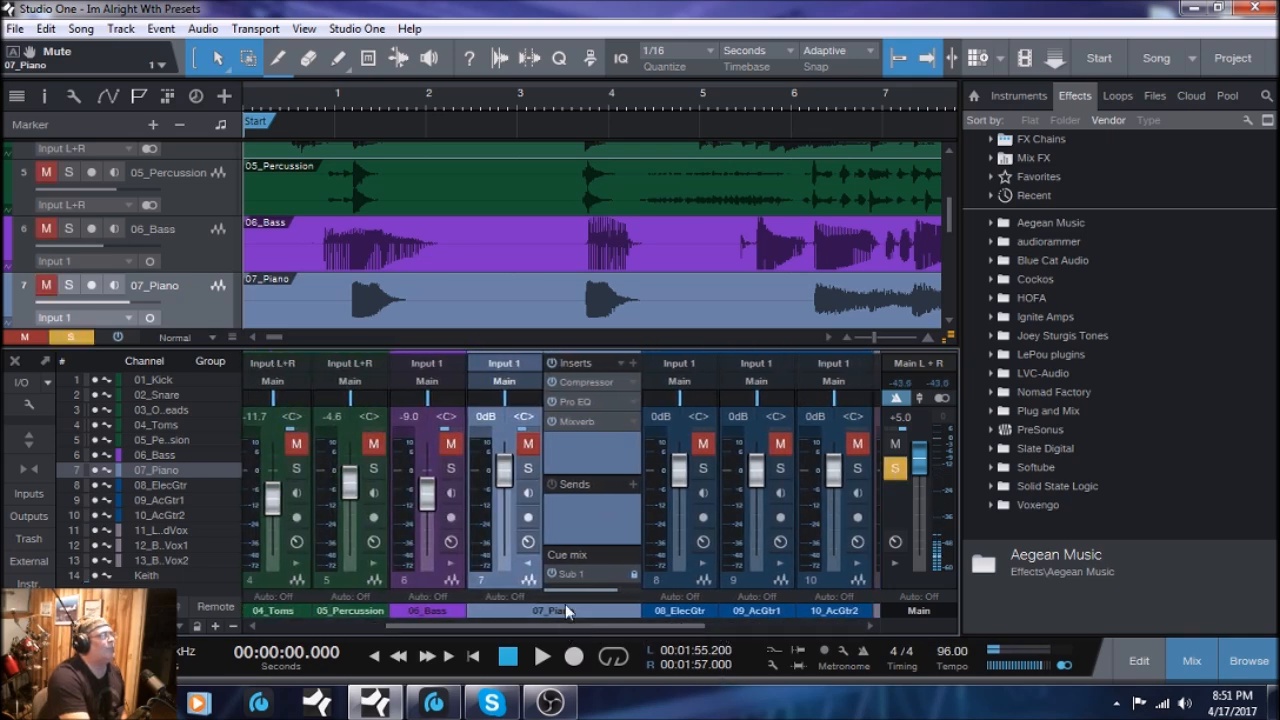
pyautogui.click(528, 469)
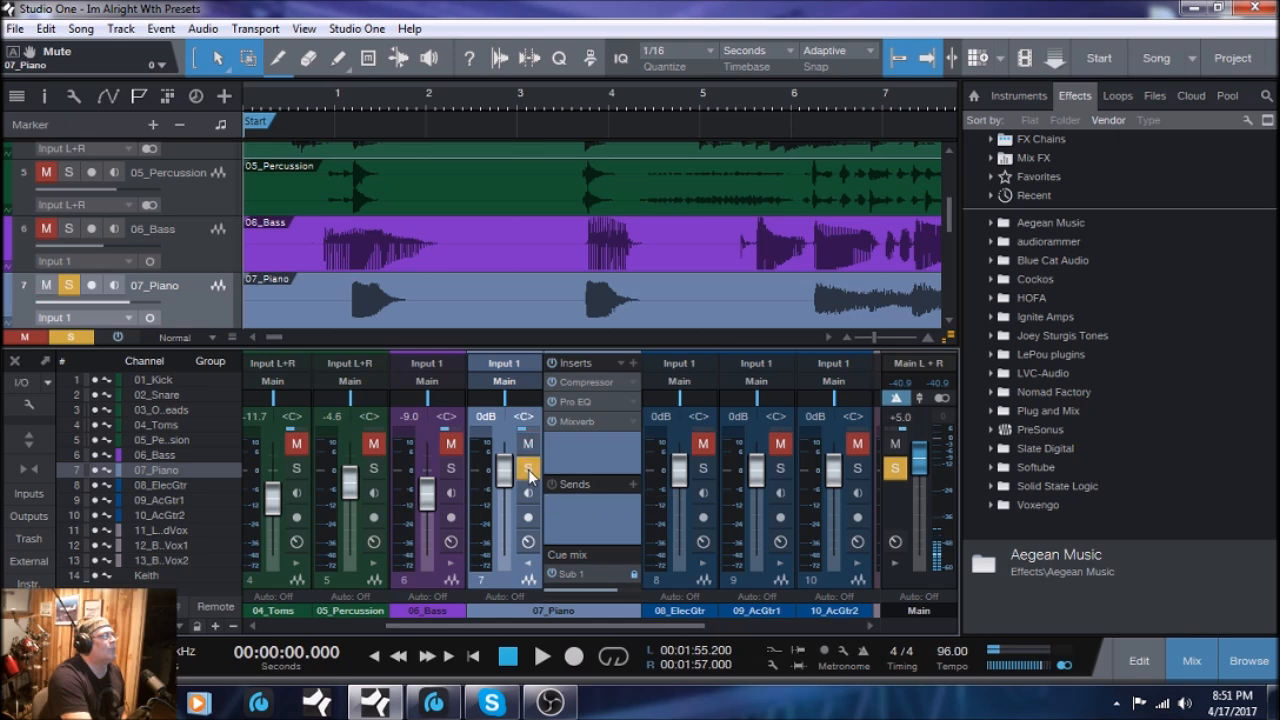
pyautogui.click(551, 364)
# - Play the soloed piano from the start with its inserts bypassed, lower its fader to -6.8 dB, and stop playback
pyautogui.click(540, 657)
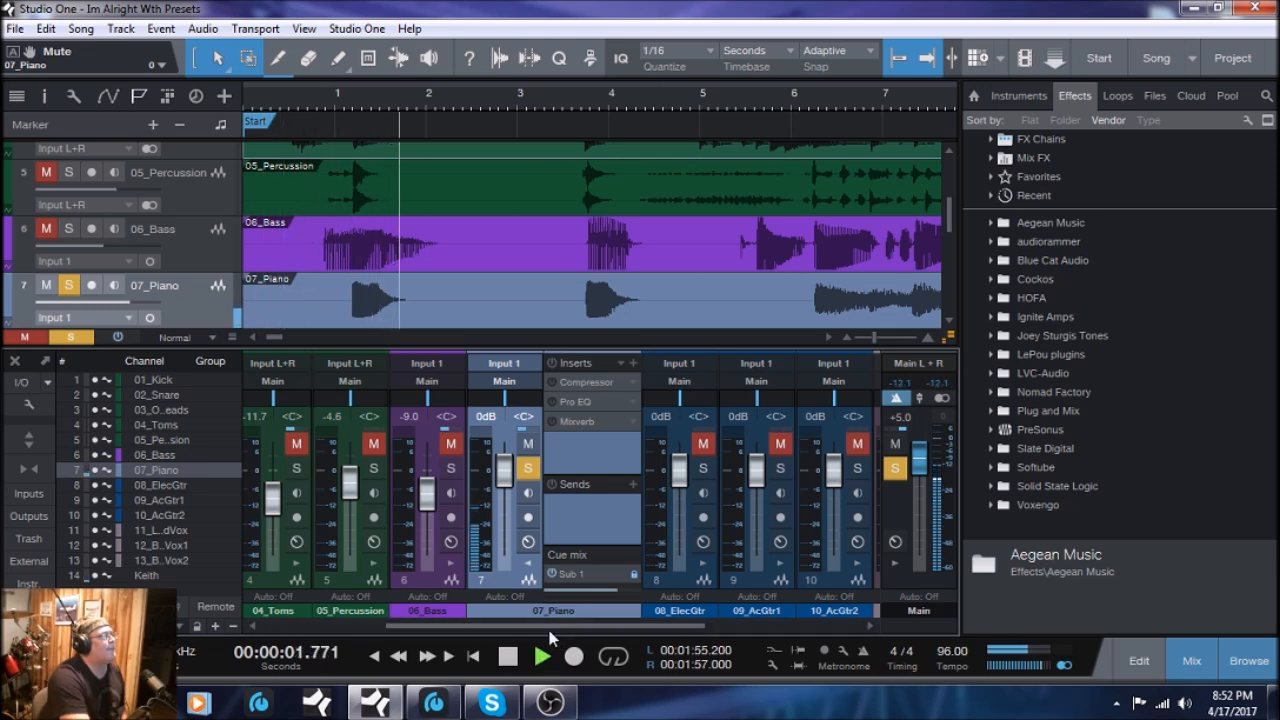
pyautogui.moveTo(545, 624); pyautogui.dragTo(577, 621)
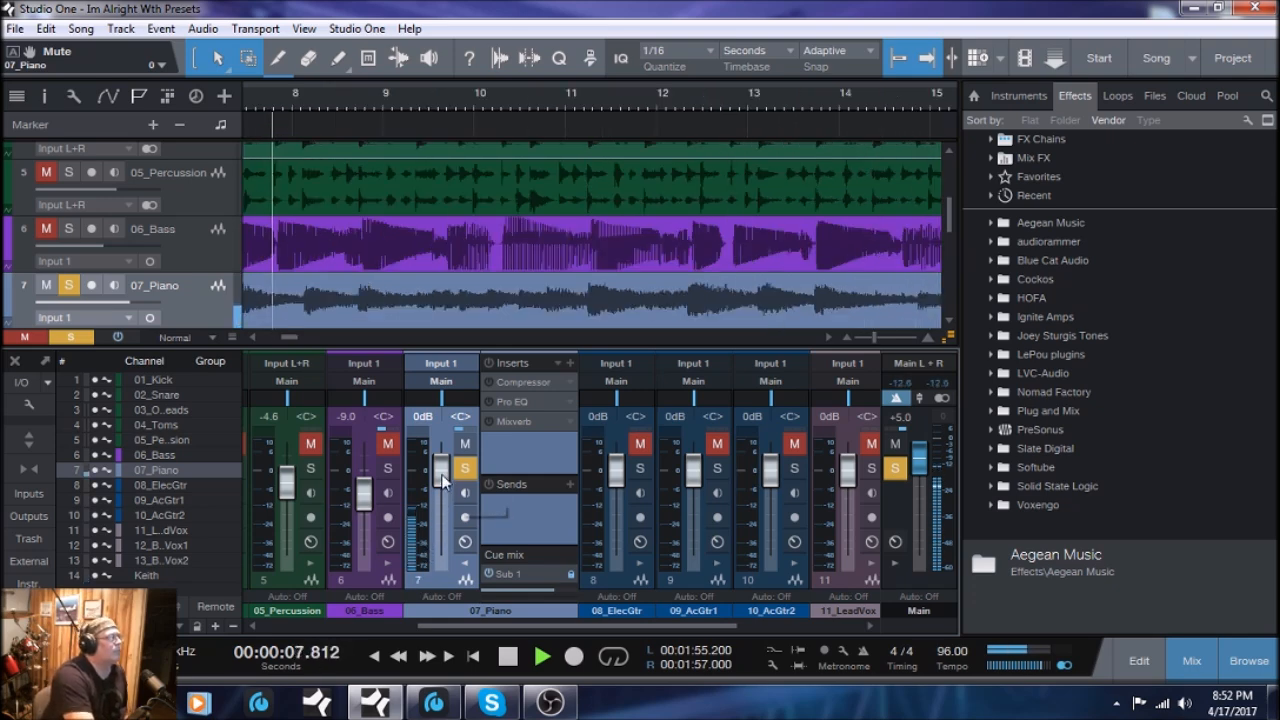
pyautogui.moveTo(442, 476); pyautogui.dragTo(445, 491)
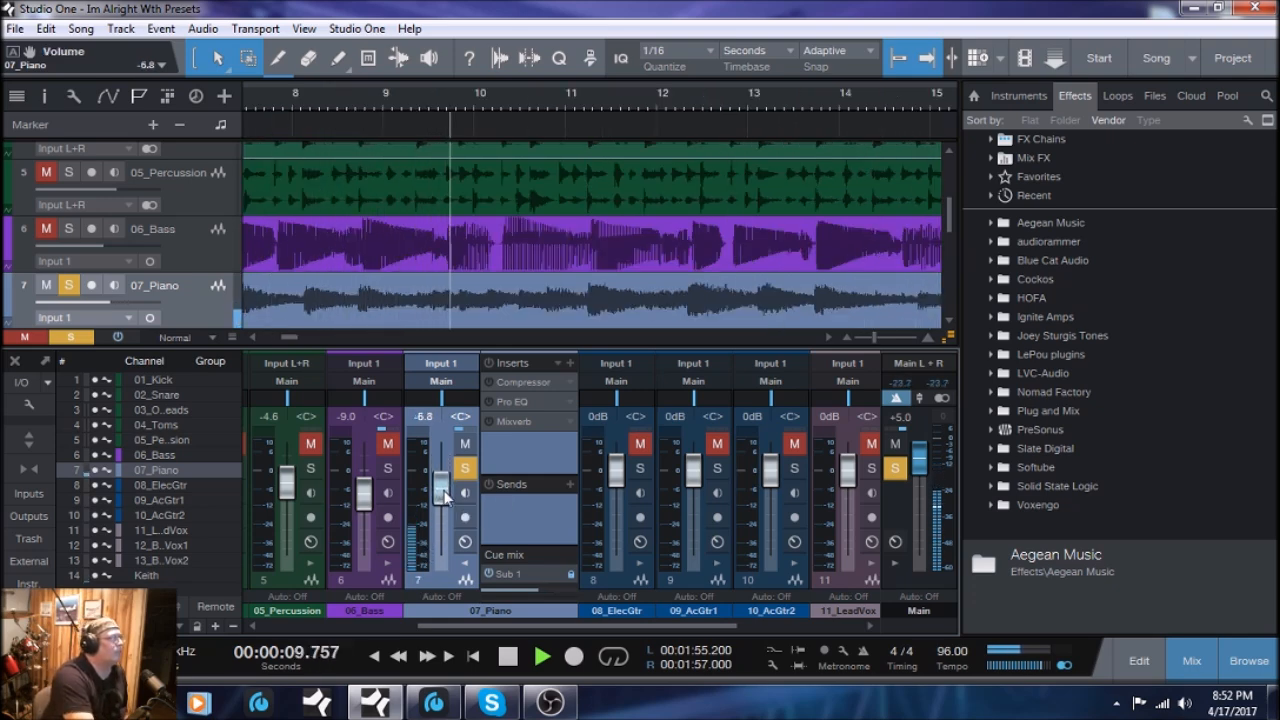
pyautogui.click(508, 657)
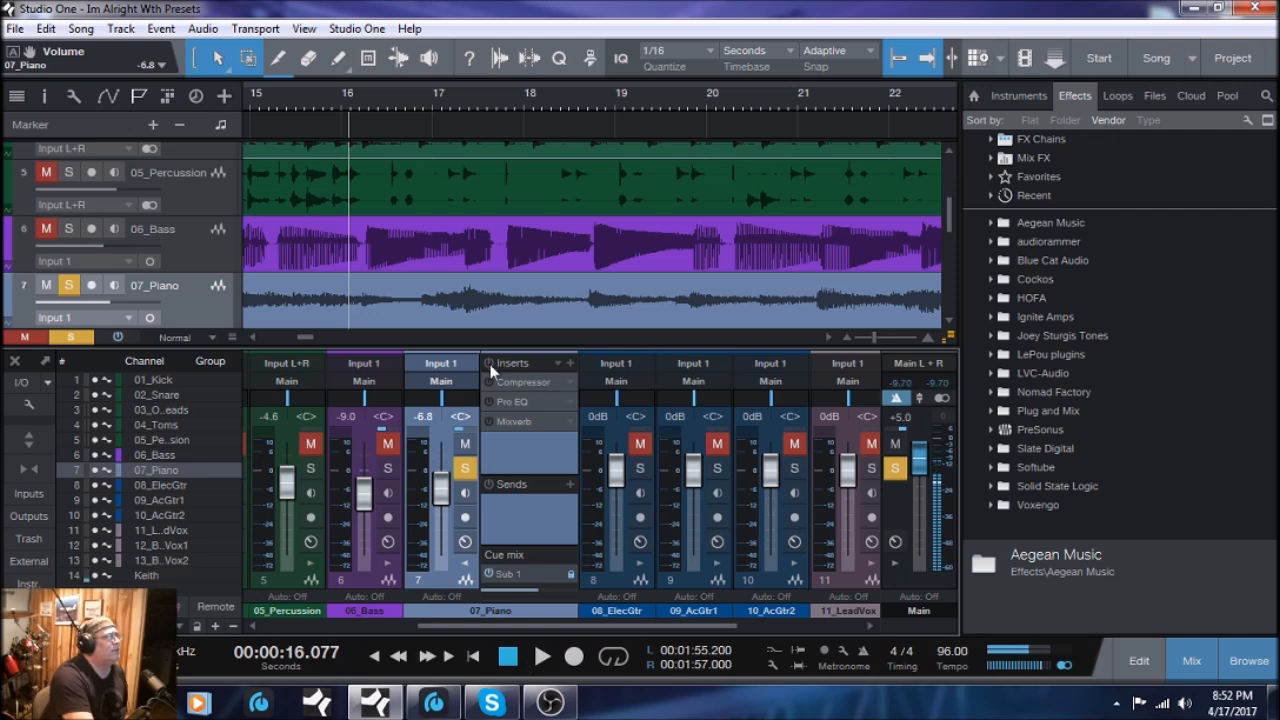
# - Play the piano with its inserts re-enabled, raise its fader to -2.1 dB, and stop playback
pyautogui.click(542, 657)
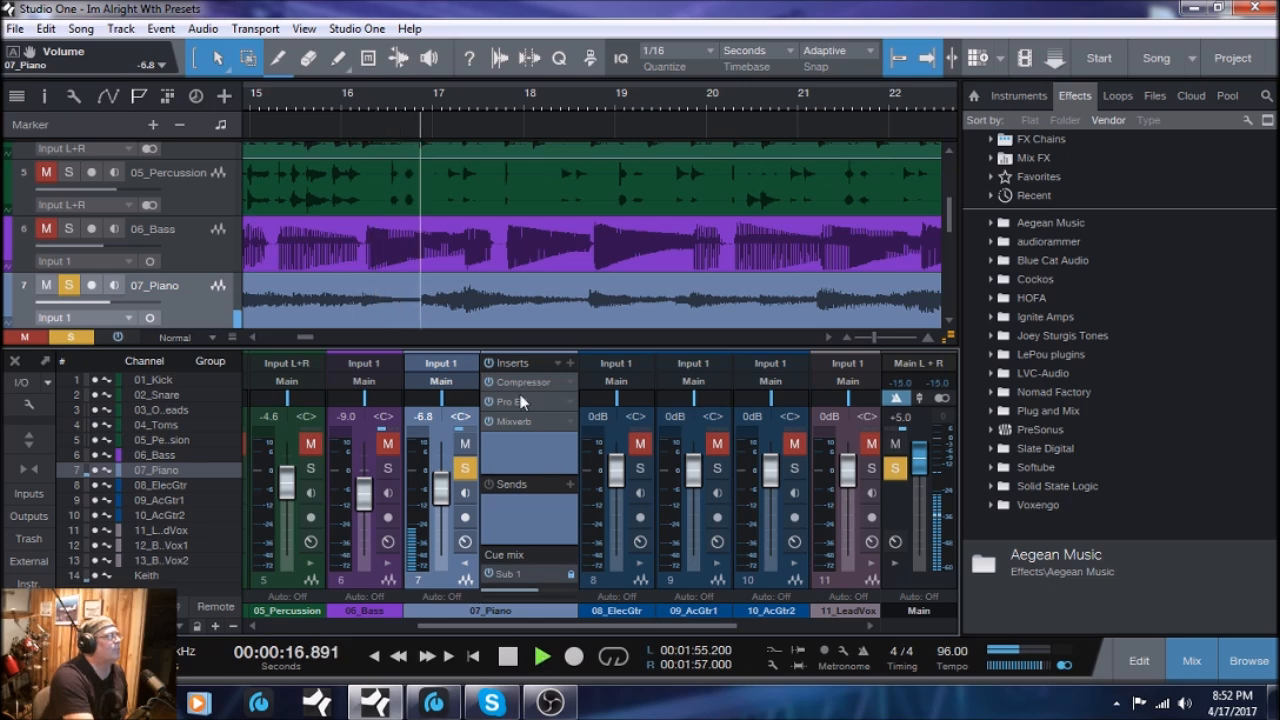
pyautogui.moveTo(442, 499); pyautogui.dragTo(443, 487)
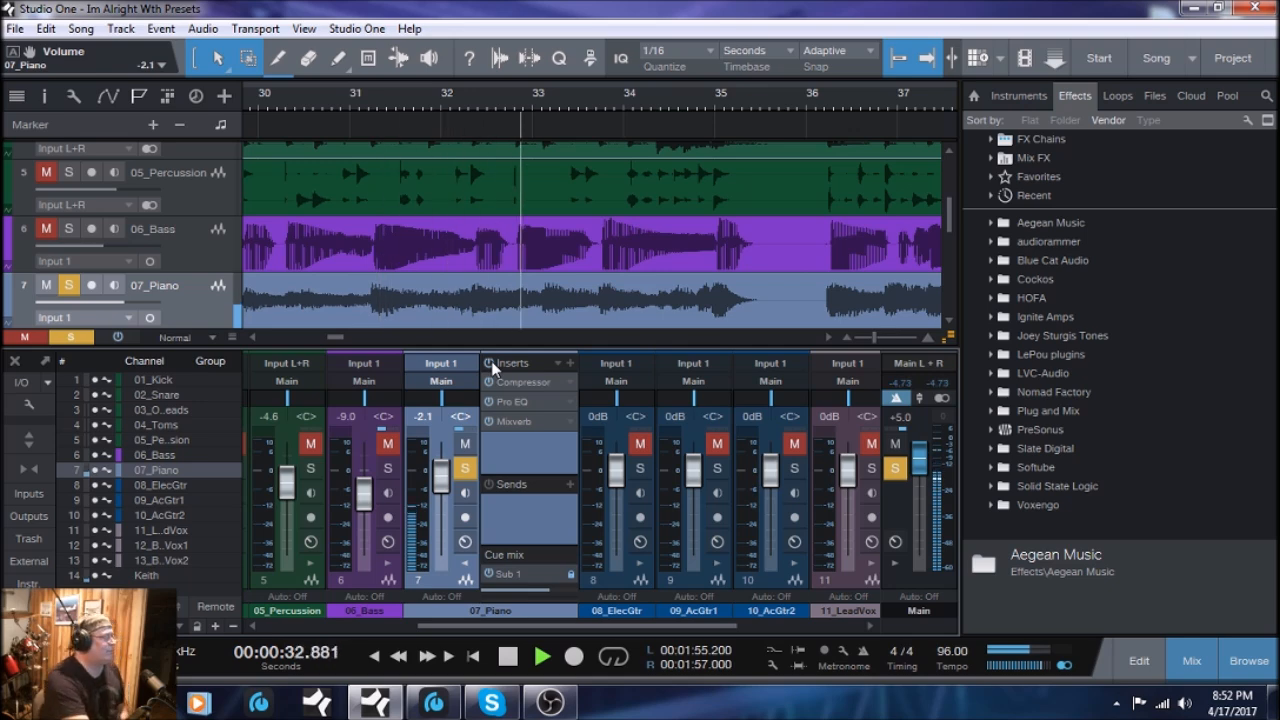
pyautogui.click(507, 660)
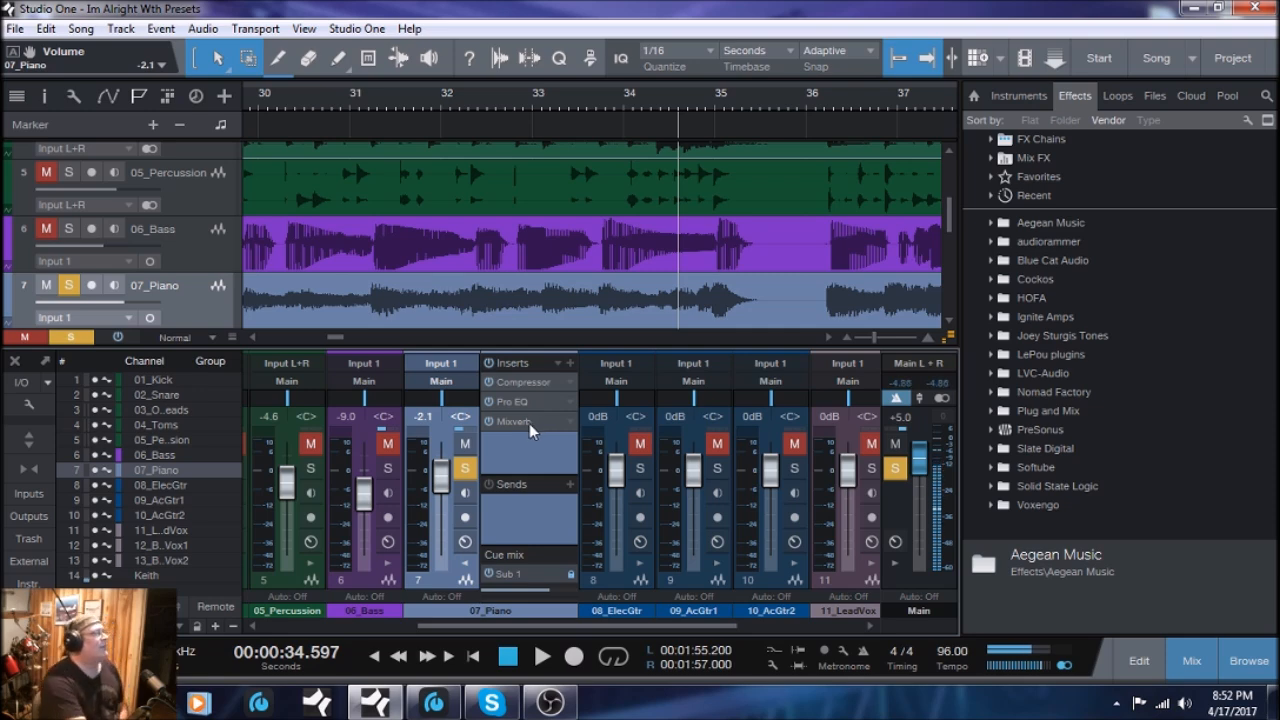
# - Clear the solos on 07_Piano and channel 14, and select the 07_Piano track with its audio
pyautogui.click(464, 443)
pyautogui.click(465, 469)
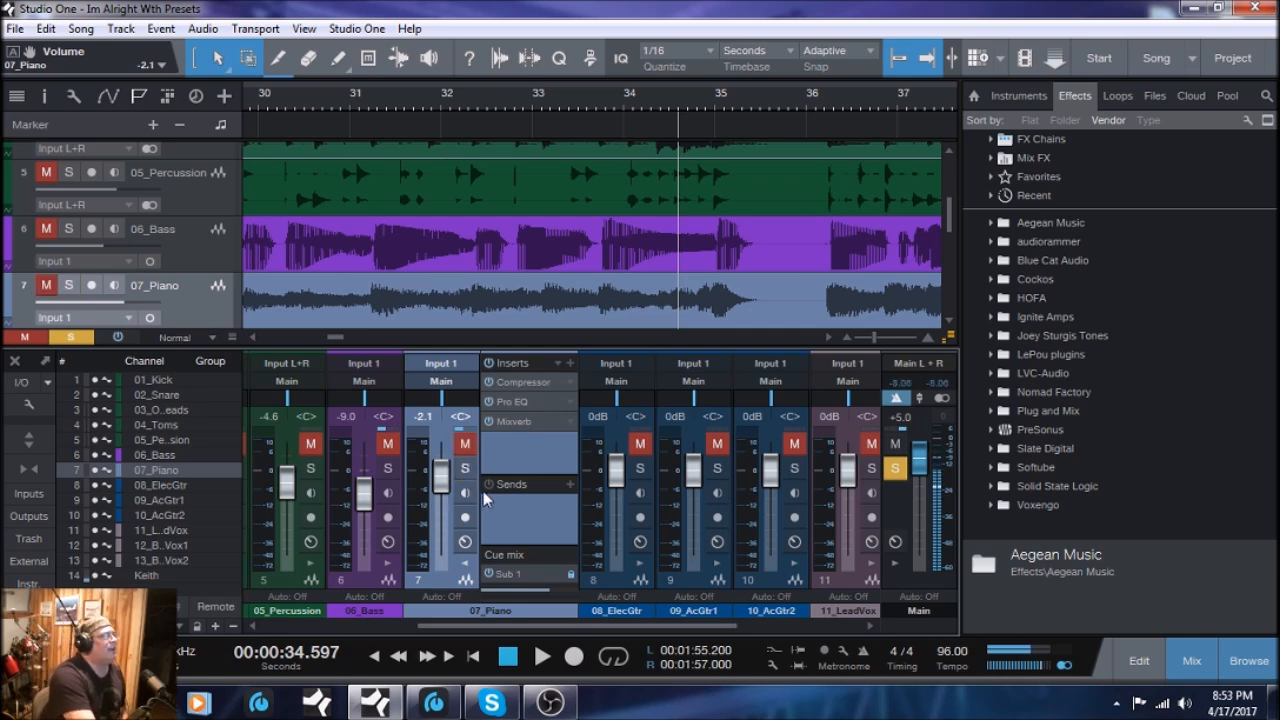
pyautogui.moveTo(508, 628)
pyautogui.mouseDown()
pyautogui.moveTo(690, 628)
pyautogui.moveTo(507, 634)
pyautogui.mouseUp()
pyautogui.click(857, 470)
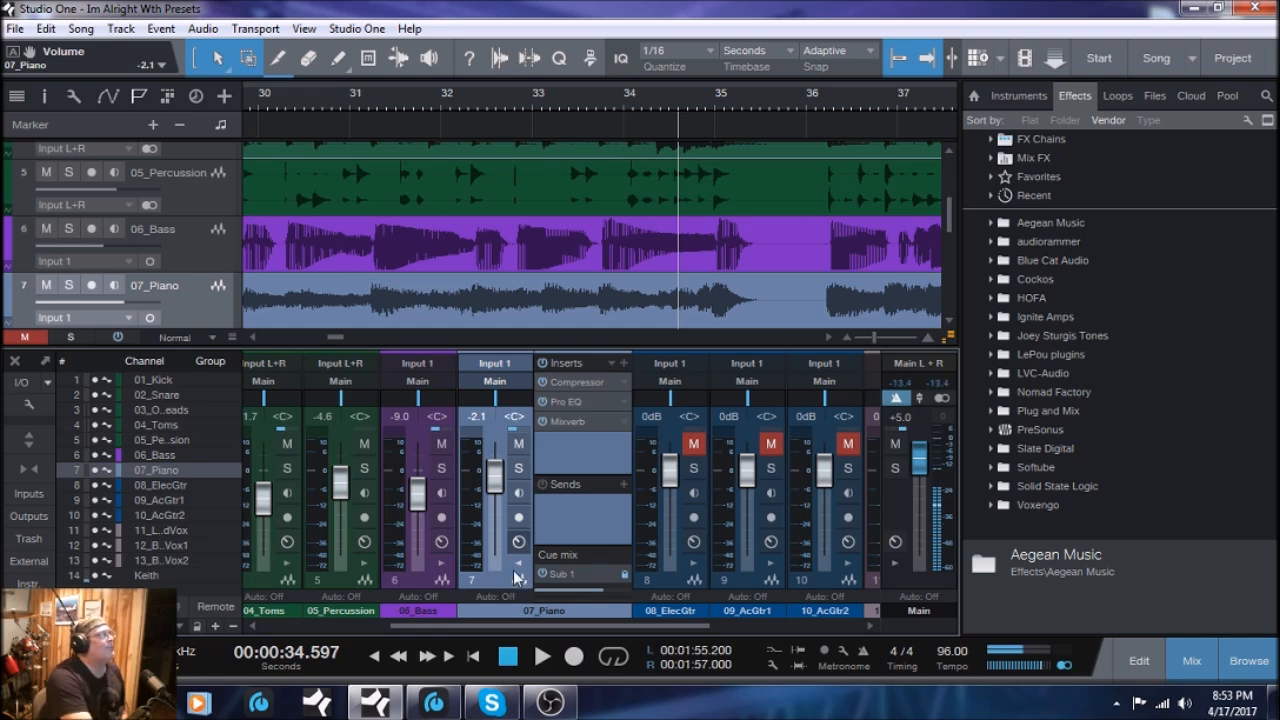
pyautogui.click(193, 309)
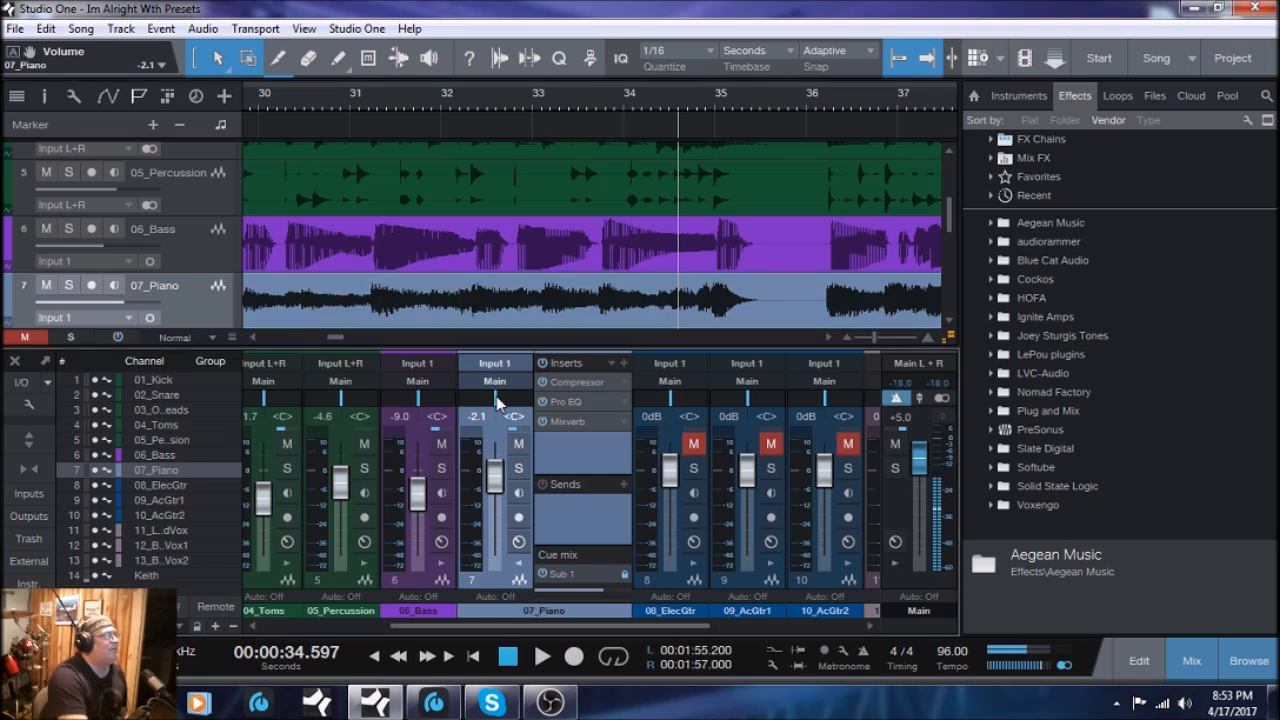
# - Solo 07_Piano and play it while trying its pan control, stop playback, and clear the solo
pyautogui.moveTo(496, 398)
pyautogui.mouseDown()
pyautogui.moveTo(479, 405)
pyautogui.moveTo(497, 405)
pyautogui.mouseUp()
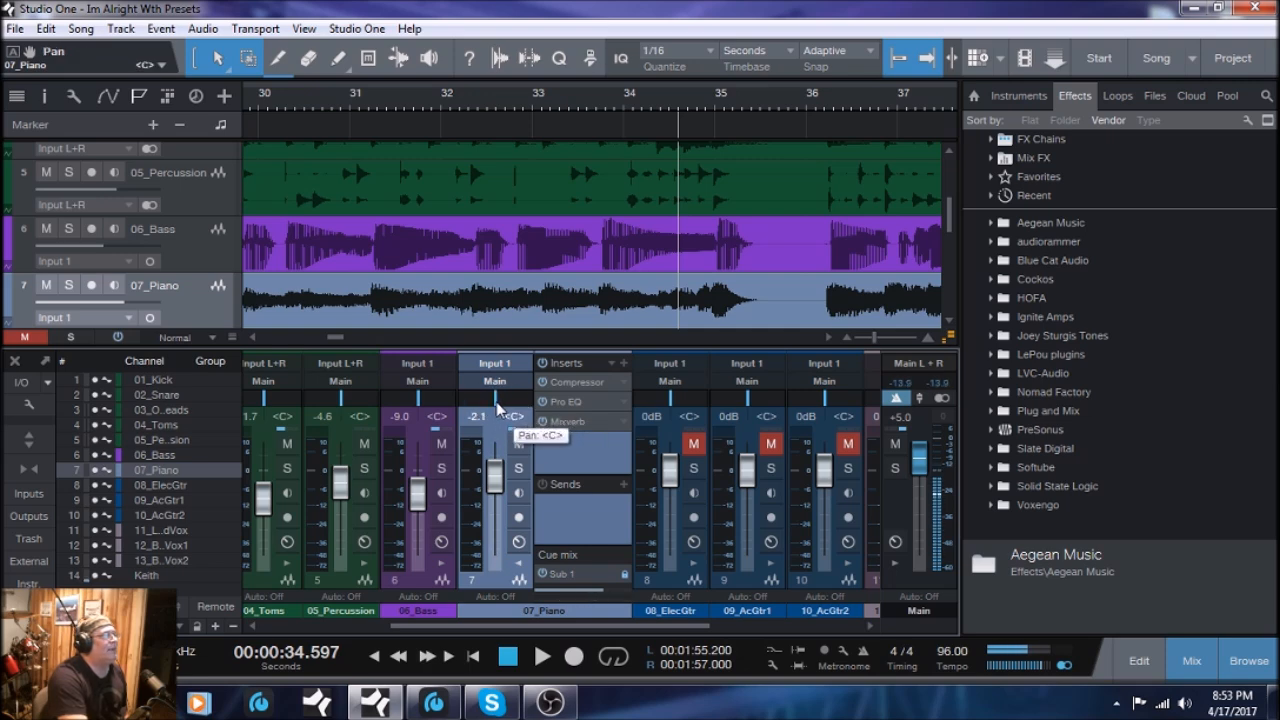
pyautogui.click(519, 470)
pyautogui.click(542, 656)
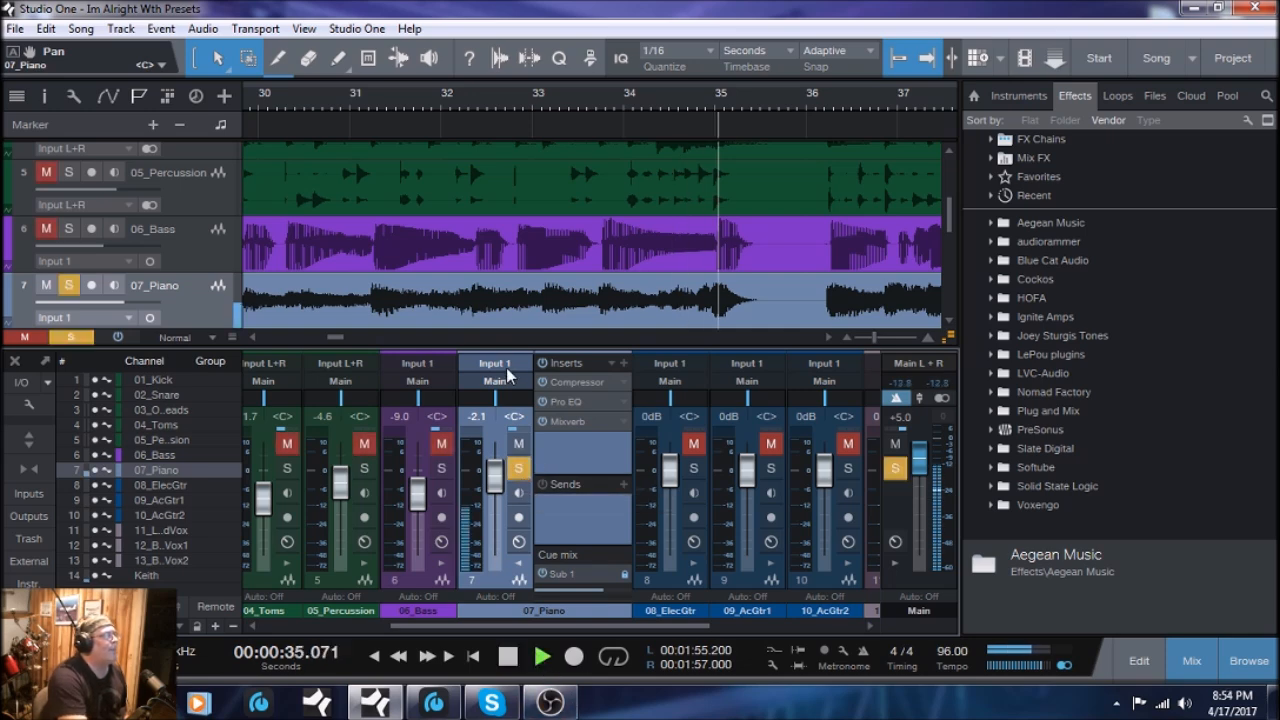
pyautogui.moveTo(495, 408)
pyautogui.mouseDown()
pyautogui.moveTo(537, 403)
pyautogui.moveTo(455, 410)
pyautogui.moveTo(495, 400)
pyautogui.mouseUp()
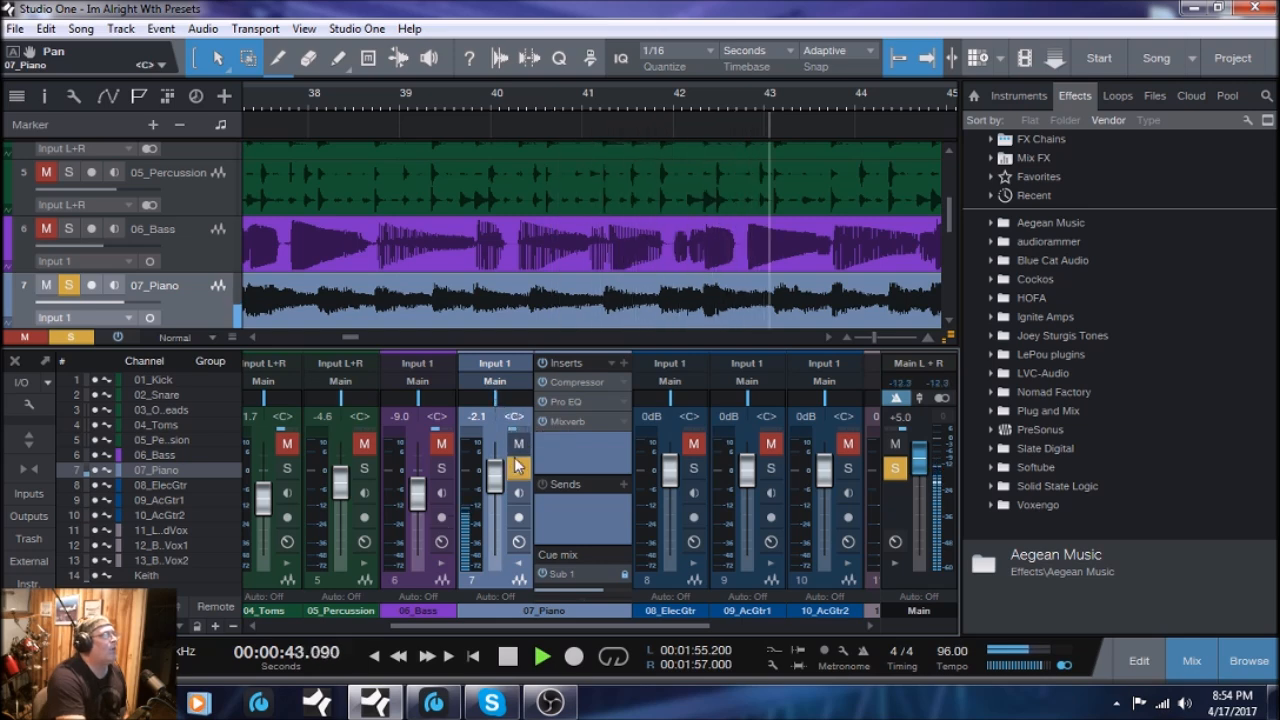
pyautogui.press('space')
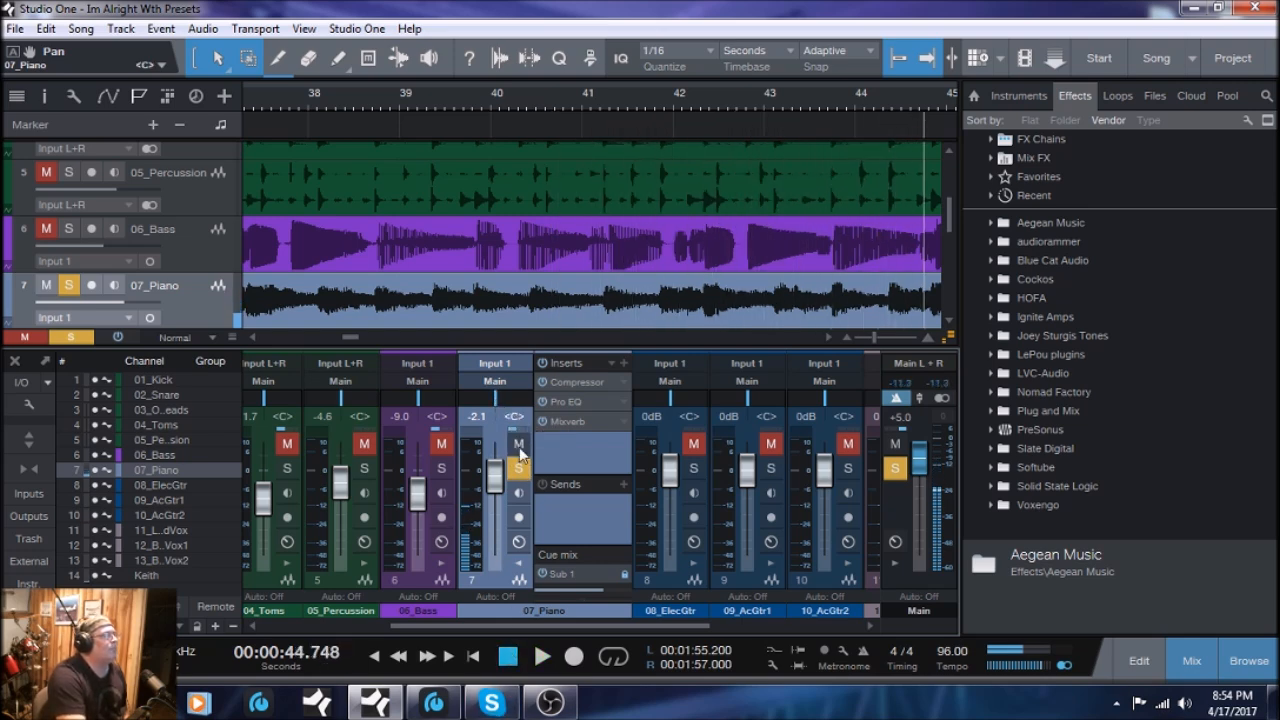
pyautogui.click(518, 471)
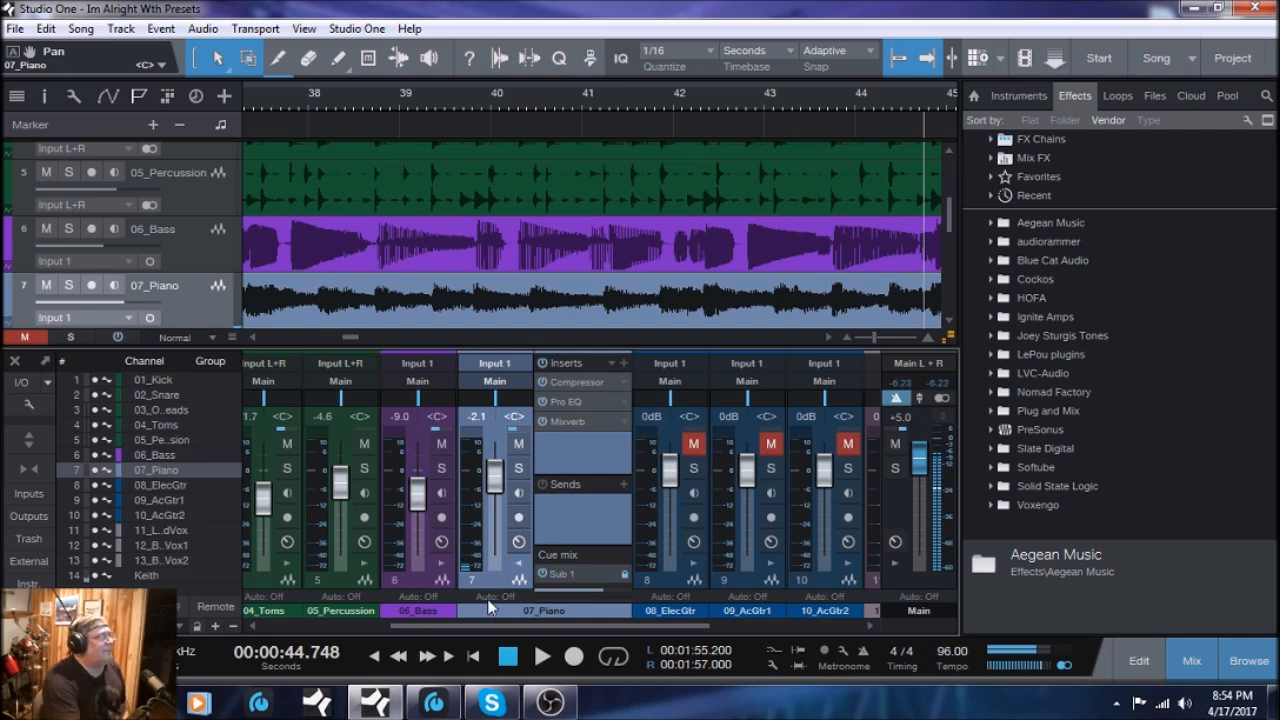
# - Pull the 07_Piano fader down, play the mix while raising it to -9.0 dB, stop playback, and collapse the channel's inserts
pyautogui.moveTo(496, 403)
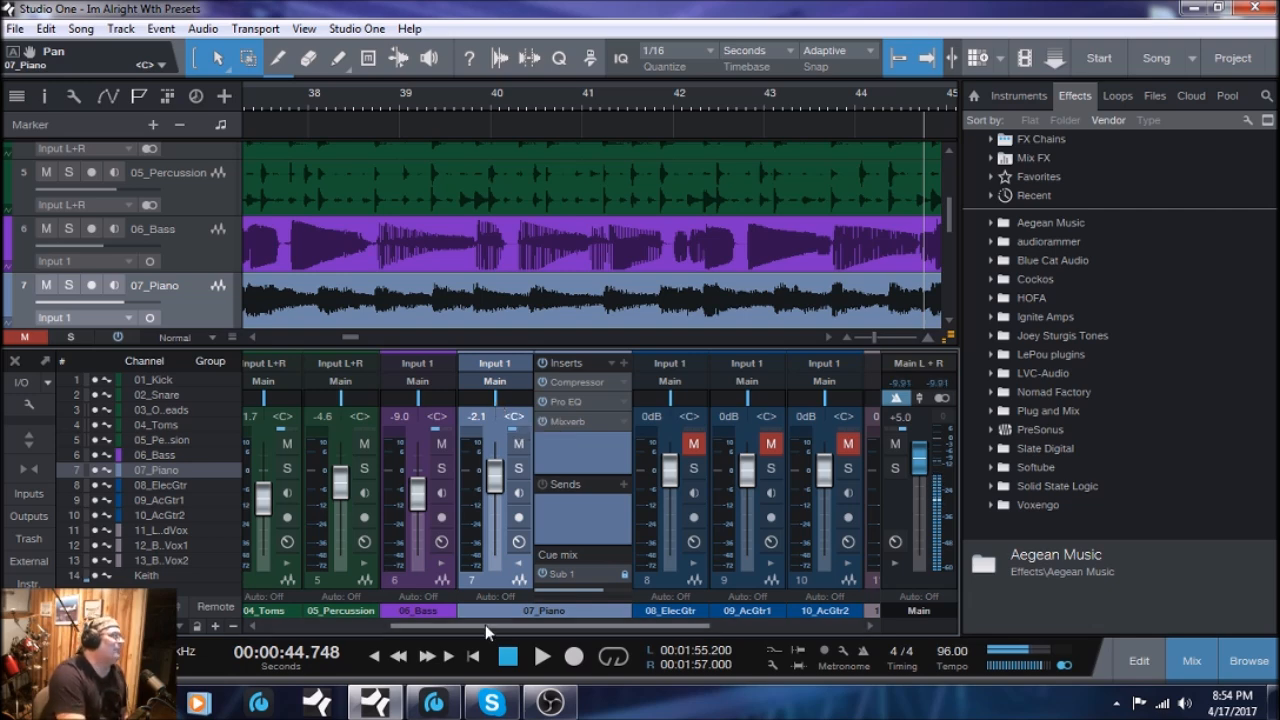
pyautogui.moveTo(497, 628); pyautogui.dragTo(362, 621)
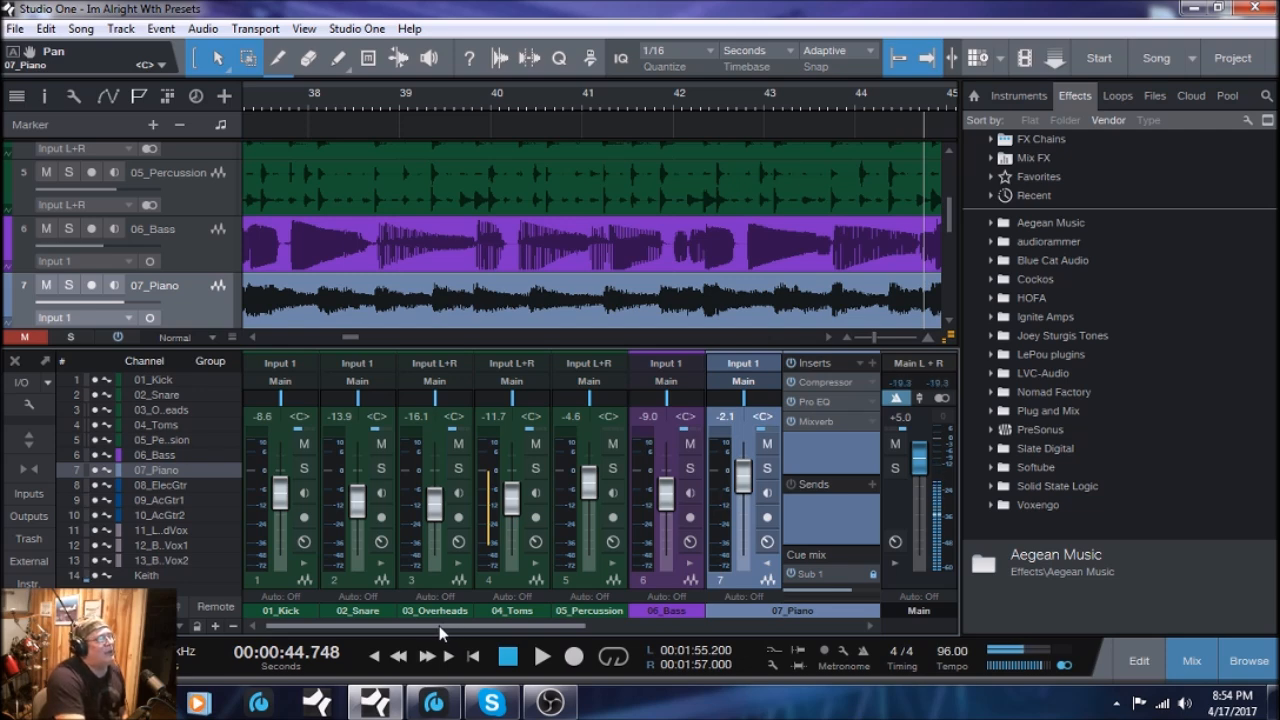
pyautogui.moveTo(440, 632); pyautogui.dragTo(572, 625)
pyautogui.moveTo(481, 476); pyautogui.dragTo(481, 523)
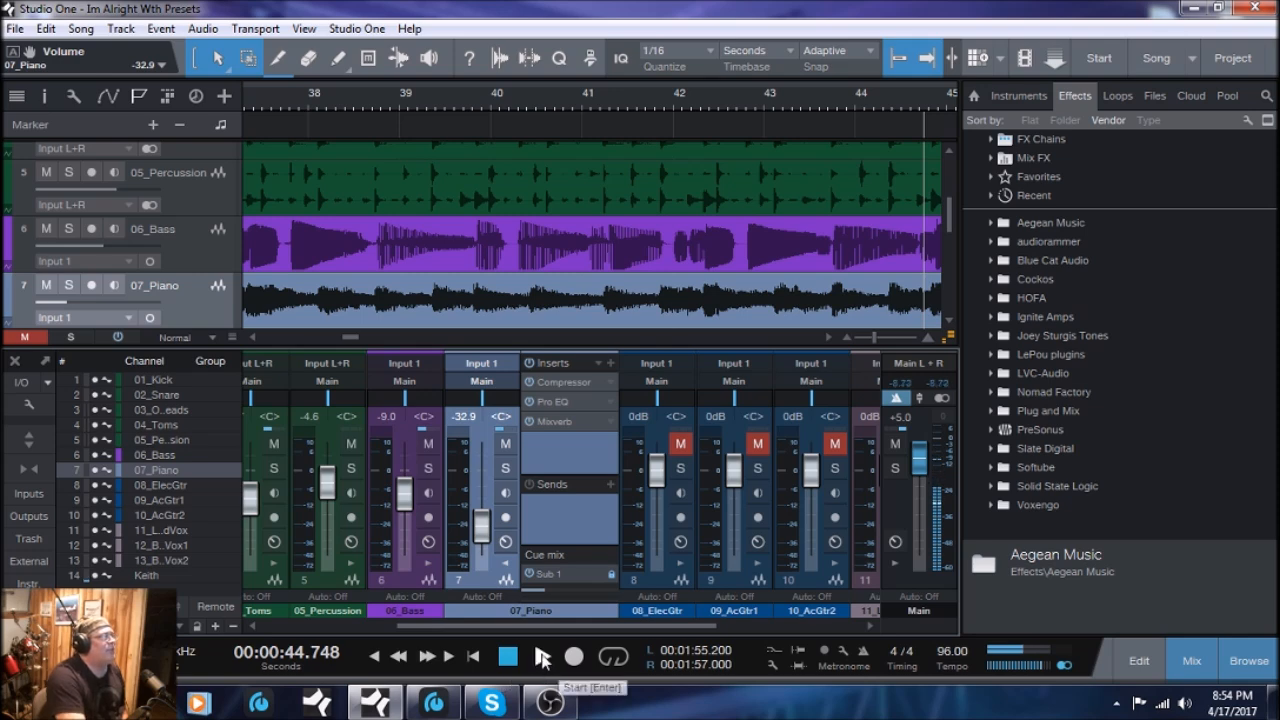
pyautogui.click(542, 656)
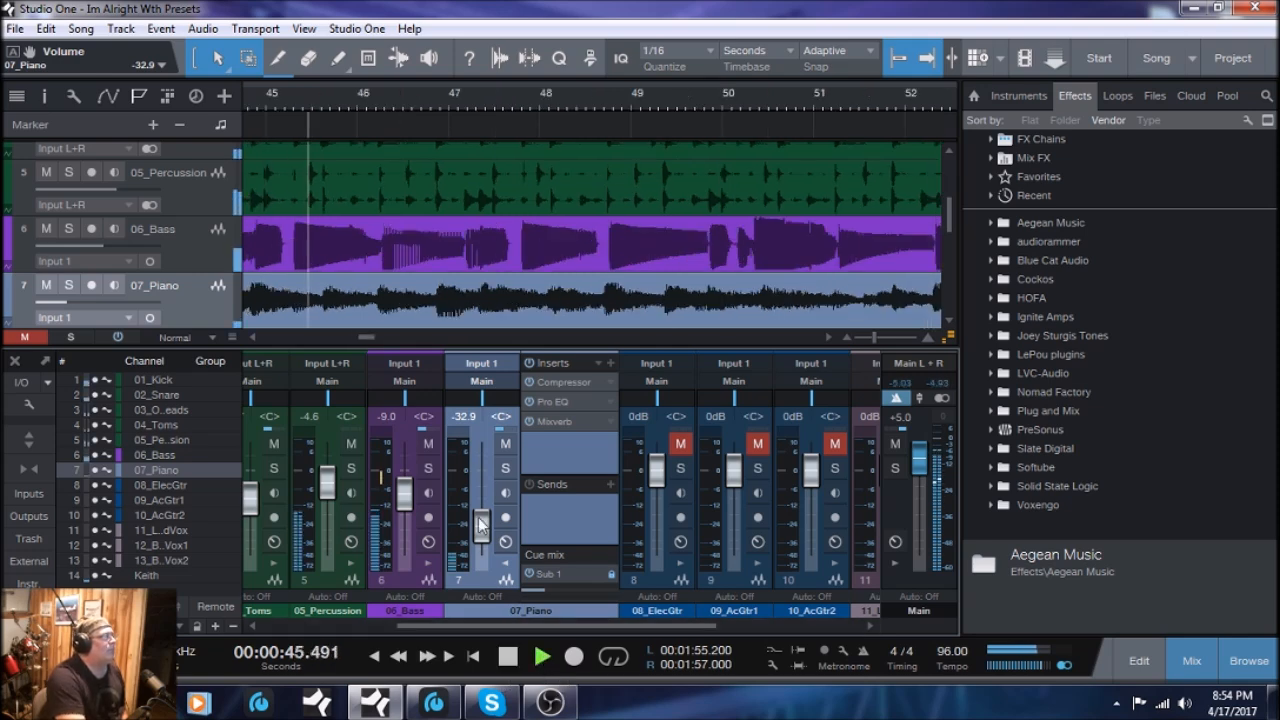
pyautogui.moveTo(481, 527); pyautogui.dragTo(480, 502)
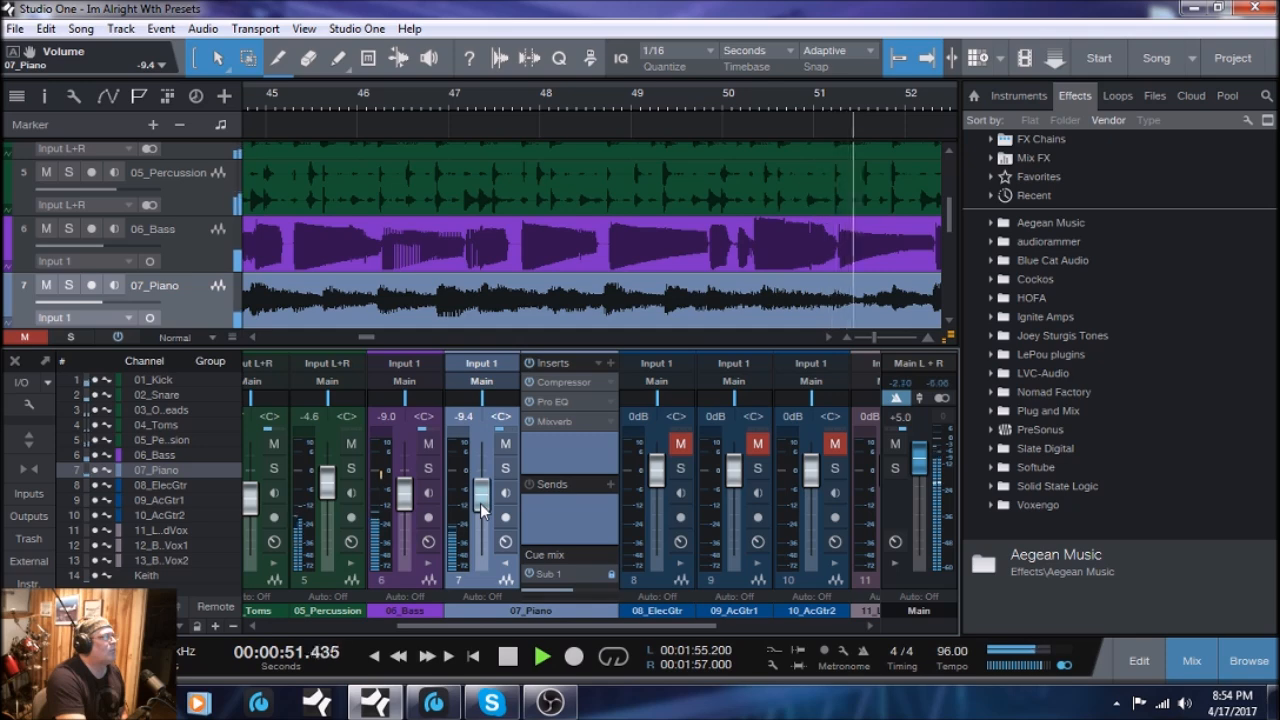
pyautogui.moveTo(480, 503); pyautogui.dragTo(480, 502)
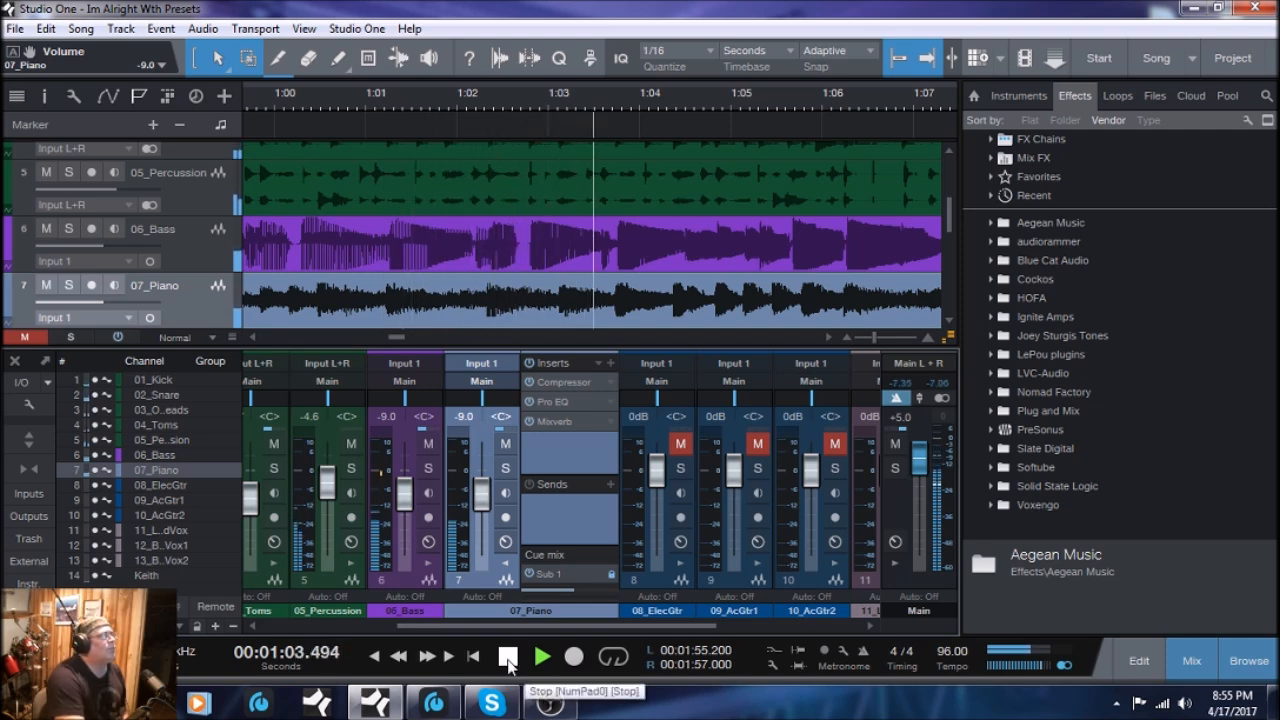
pyautogui.click(508, 658)
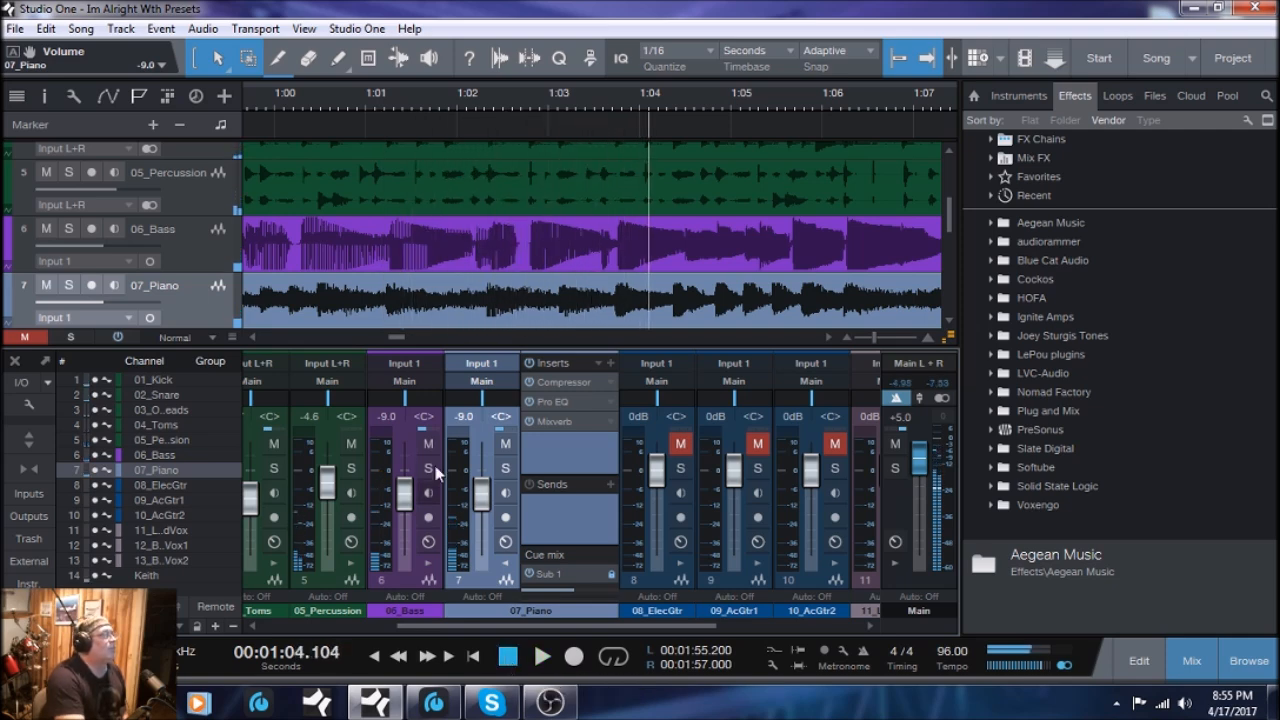
pyautogui.click(506, 563)
# - Return the playhead to the song start, lower the 08_ElecGtr fader to -37.3 dB, and unmute the channel
pyautogui.moveTo(532, 624); pyautogui.dragTo(620, 625)
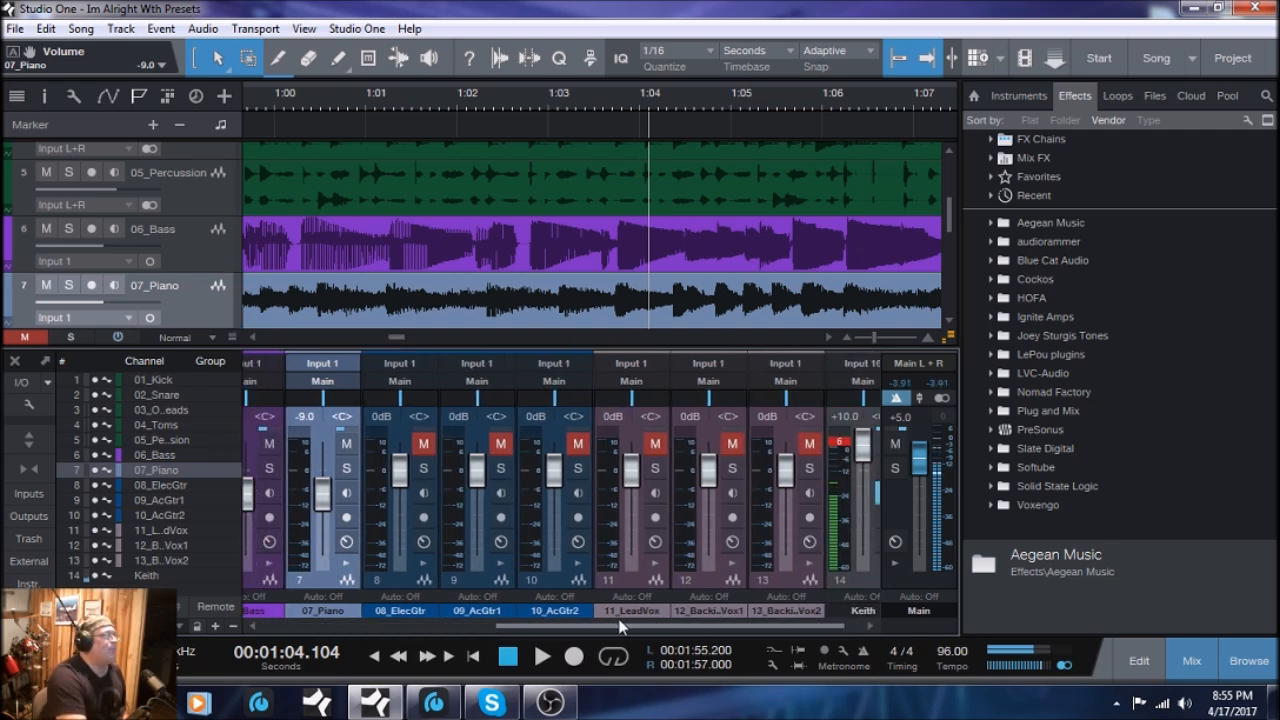
pyautogui.moveTo(620, 625); pyautogui.dragTo(624, 628)
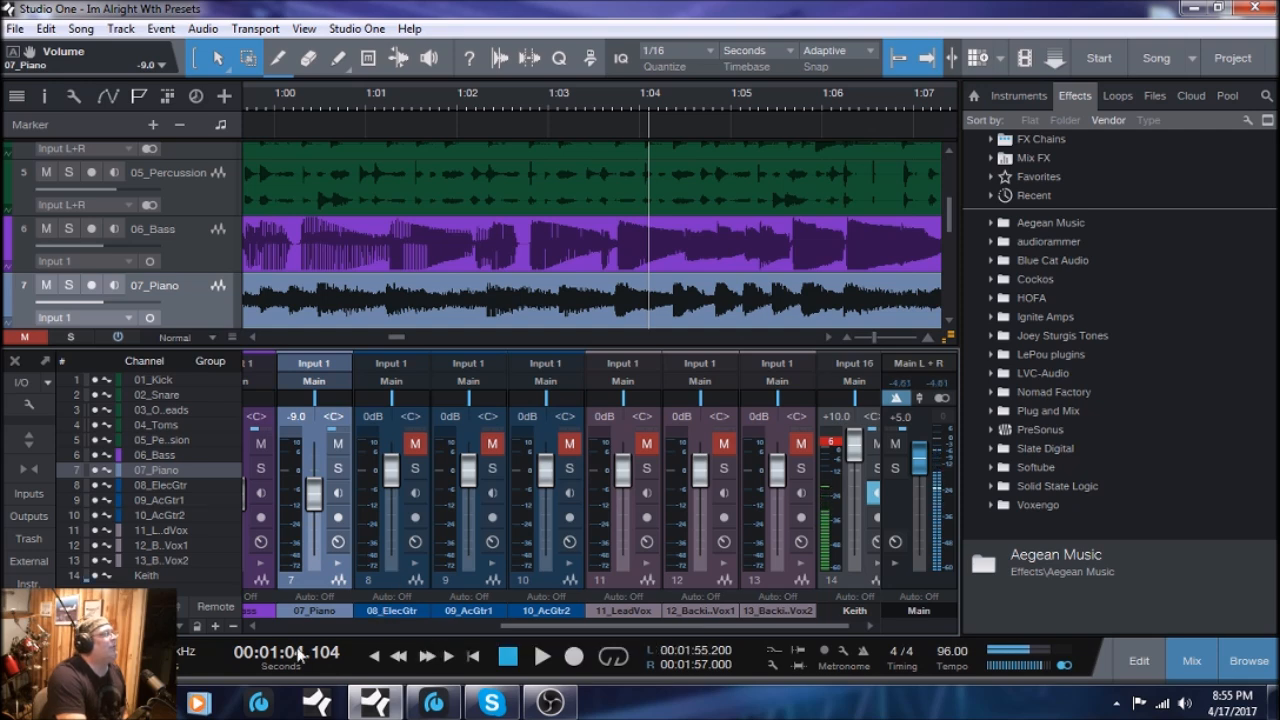
pyautogui.click(377, 655)
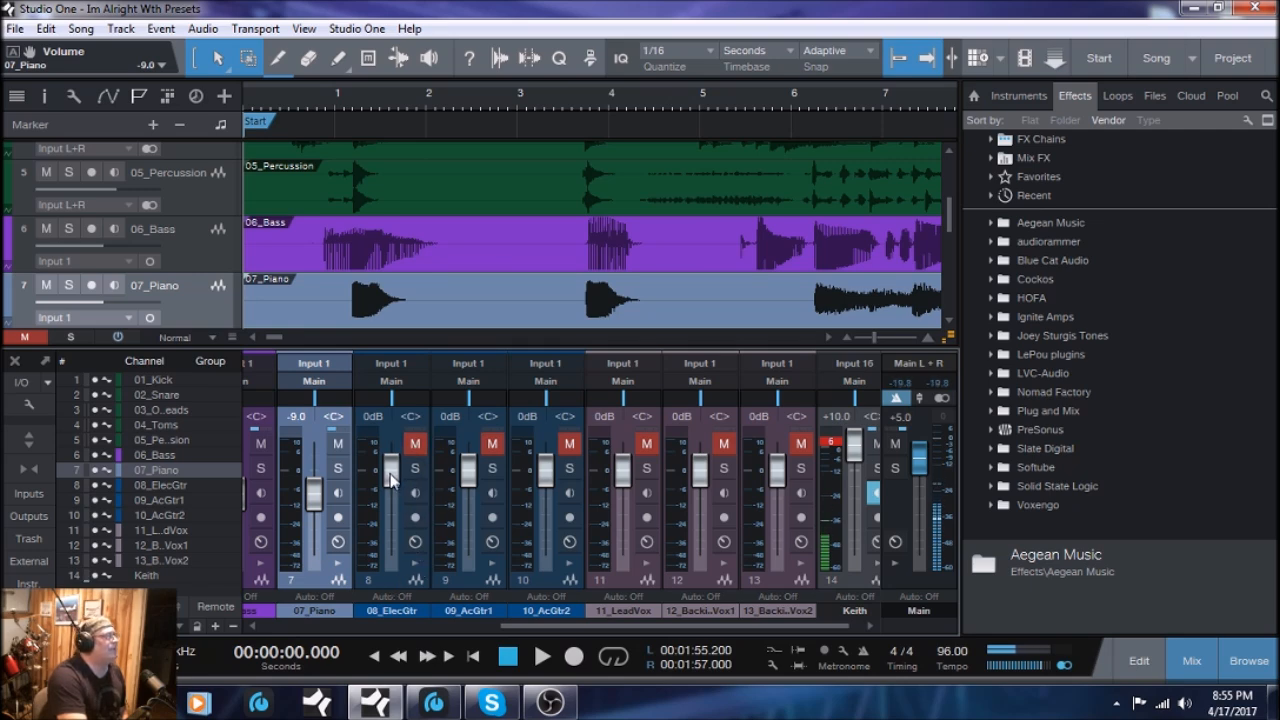
pyautogui.moveTo(391, 480); pyautogui.dragTo(396, 537)
pyautogui.click(415, 443)
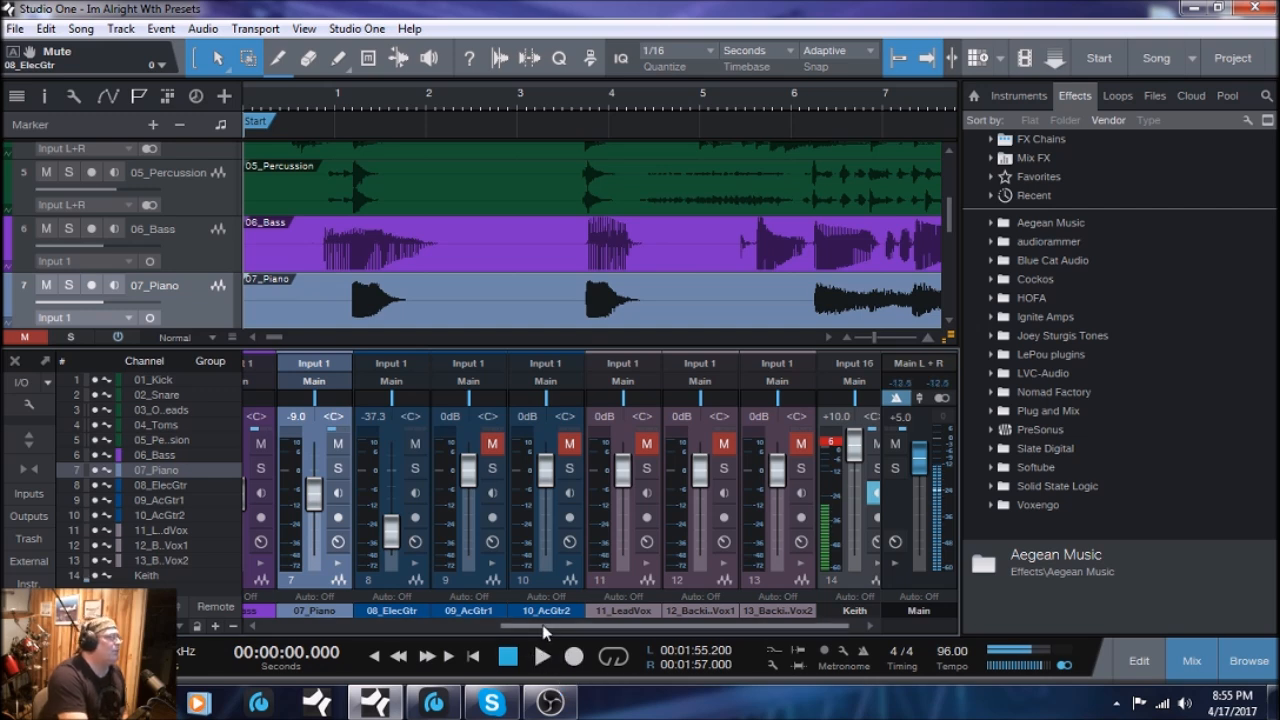
# - Solo channel 14 and 08_ElecGtr, and raise the 08_ElecGtr fader to -11.7 dB
pyautogui.moveTo(541, 626); pyautogui.dragTo(760, 617)
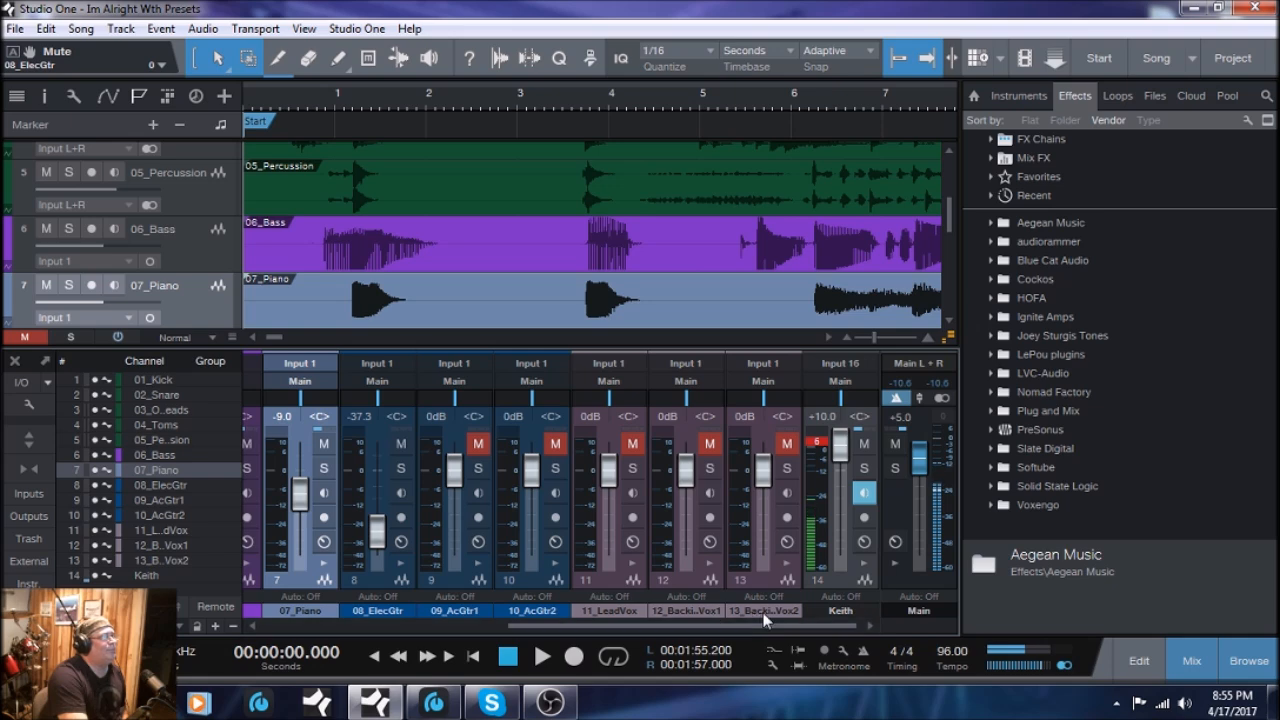
pyautogui.click(860, 471)
pyautogui.moveTo(668, 628)
pyautogui.mouseDown()
pyautogui.moveTo(573, 623)
pyautogui.moveTo(654, 628)
pyautogui.mouseUp()
pyautogui.click(425, 443)
pyautogui.click(425, 468)
pyautogui.moveTo(401, 533); pyautogui.dragTo(401, 499)
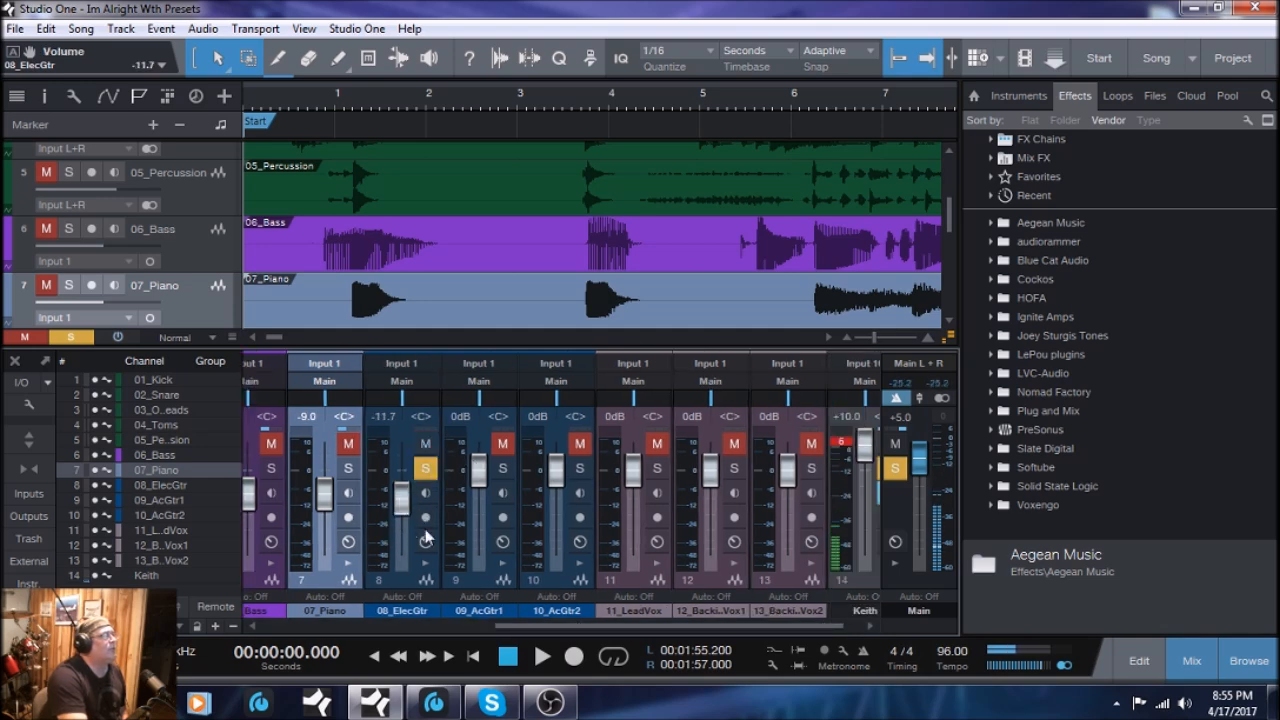
# - Play the soloed electric guitar while setting its fader to -3.2 dB, and stop playback
pyautogui.click(543, 657)
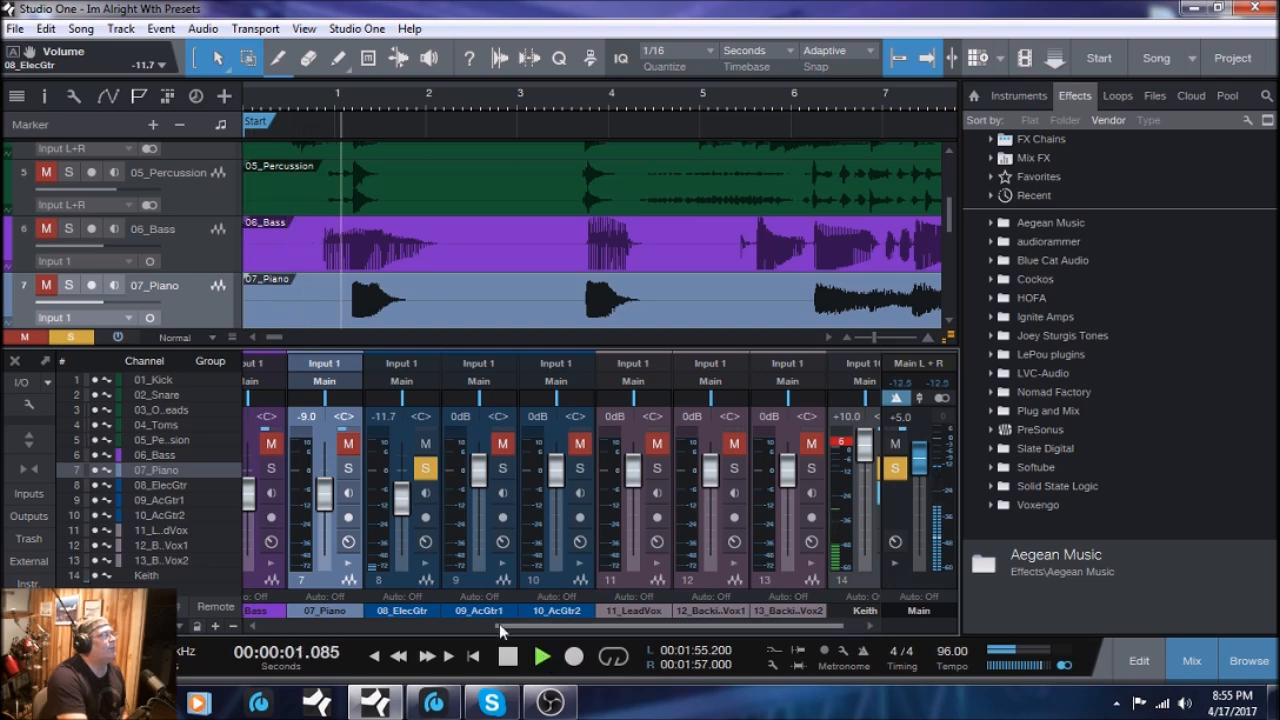
pyautogui.moveTo(400, 510); pyautogui.dragTo(401, 472)
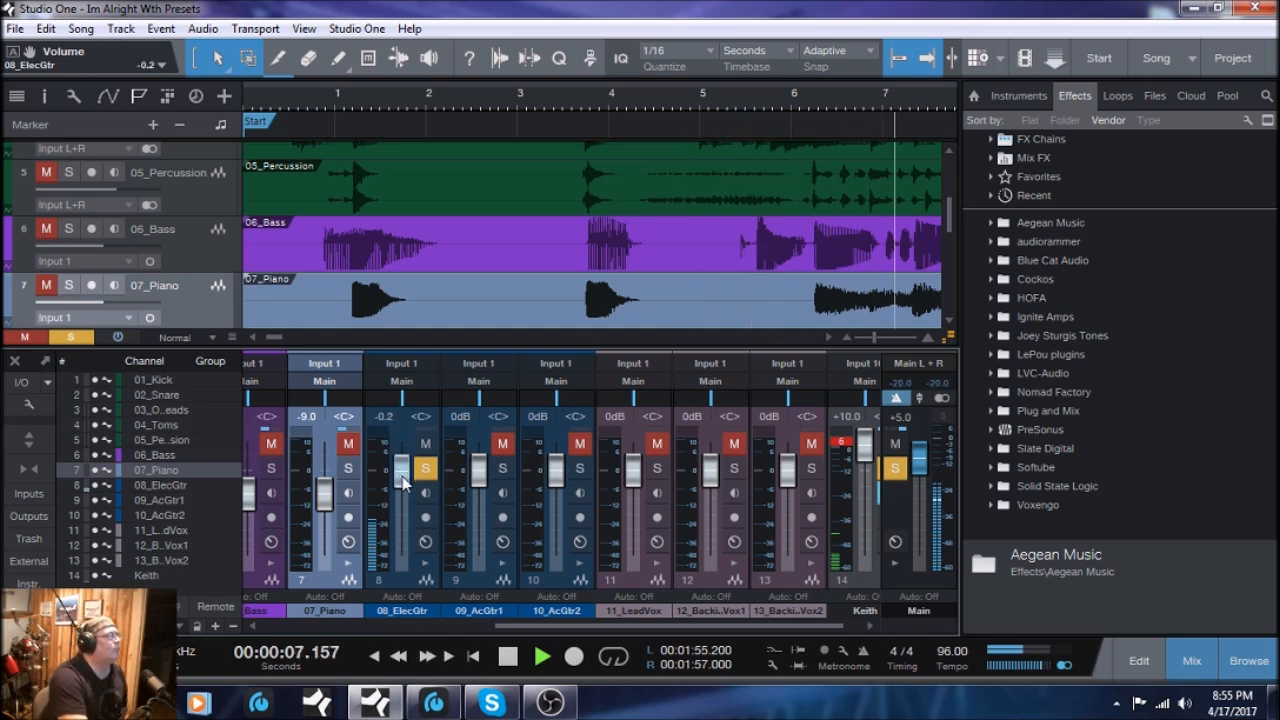
pyautogui.moveTo(401, 472); pyautogui.dragTo(403, 487)
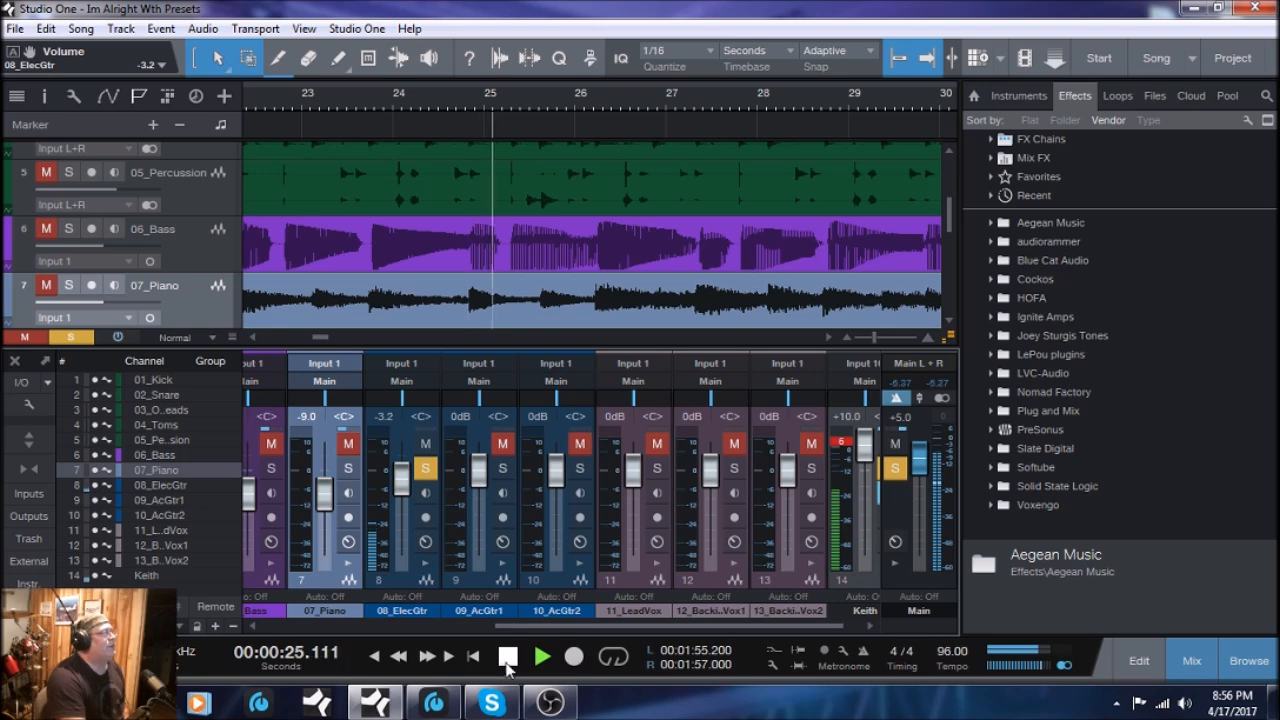
pyautogui.press('space')
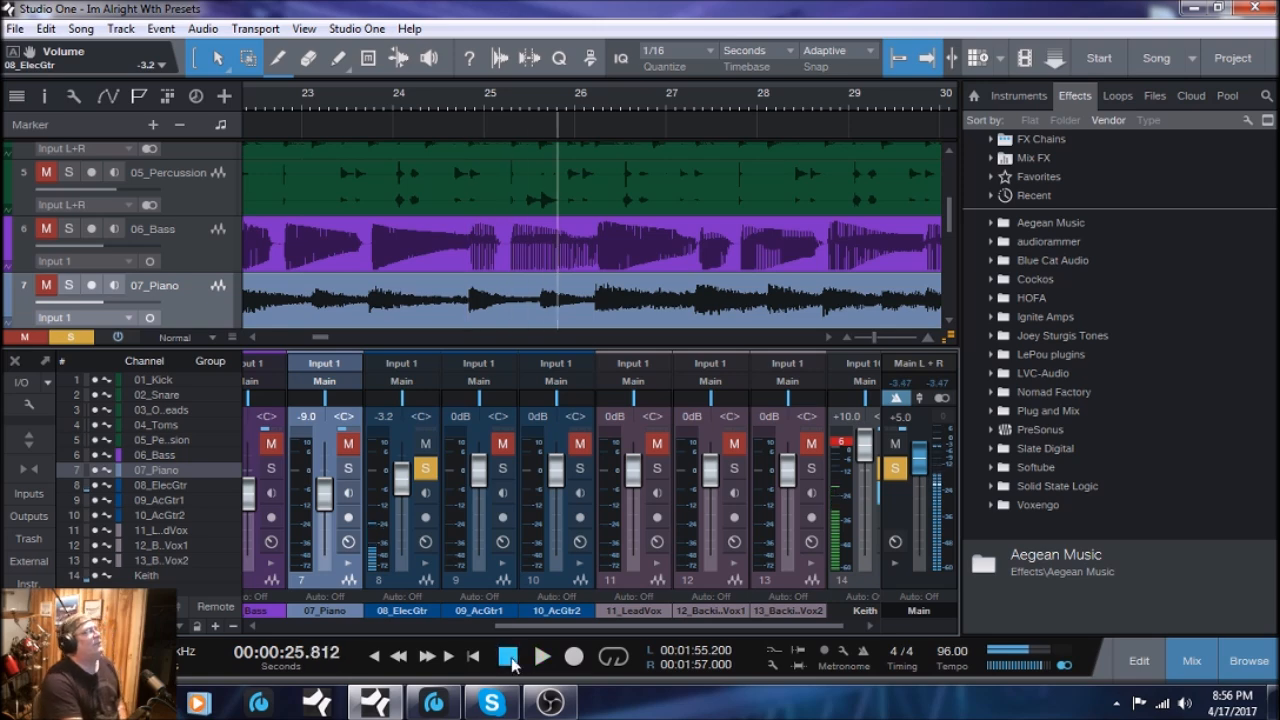
# - Load the Basic Acoustic FX chain from the Guitar presets onto the 08_ElecGtr inserts
pyautogui.click(426, 564)
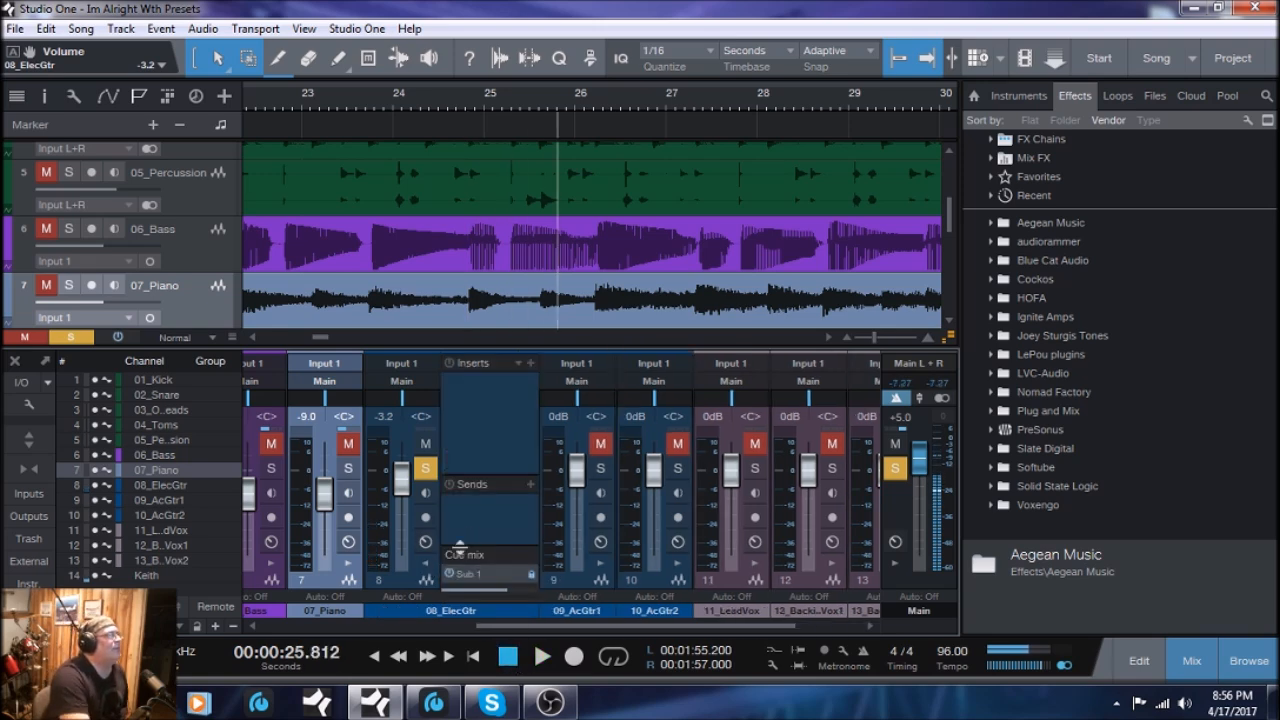
pyautogui.click(518, 363)
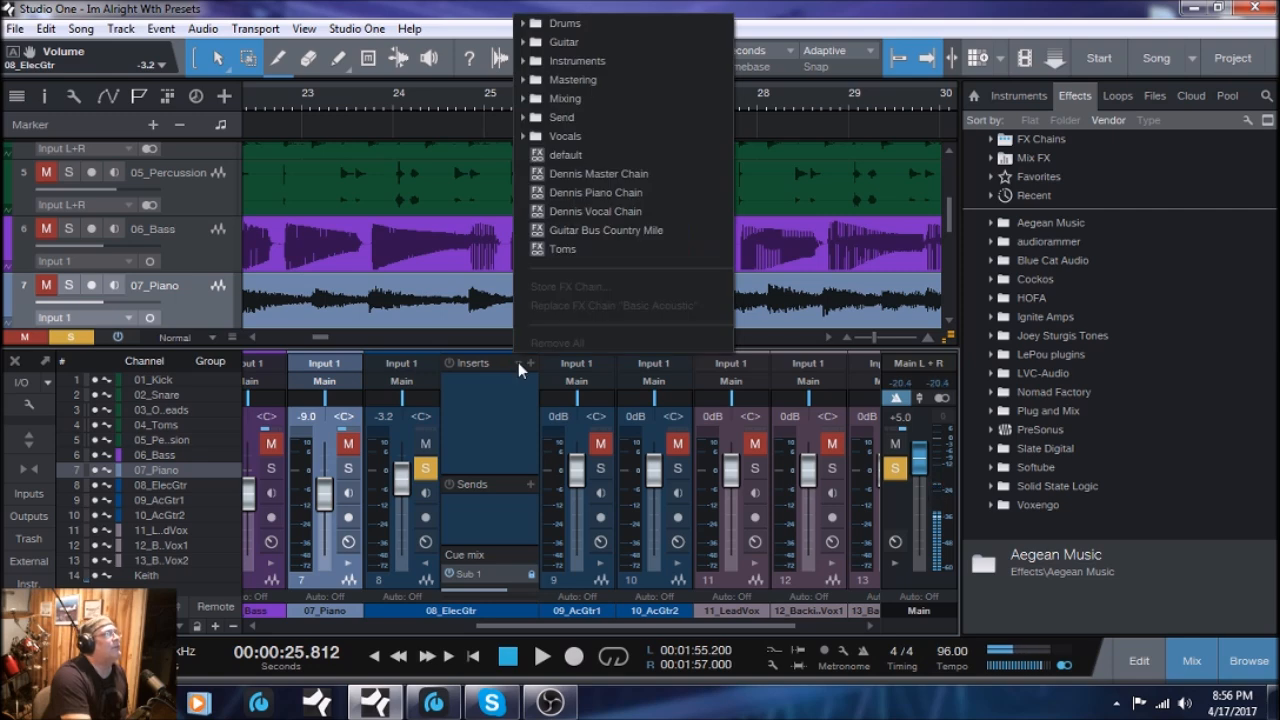
pyautogui.click(566, 43)
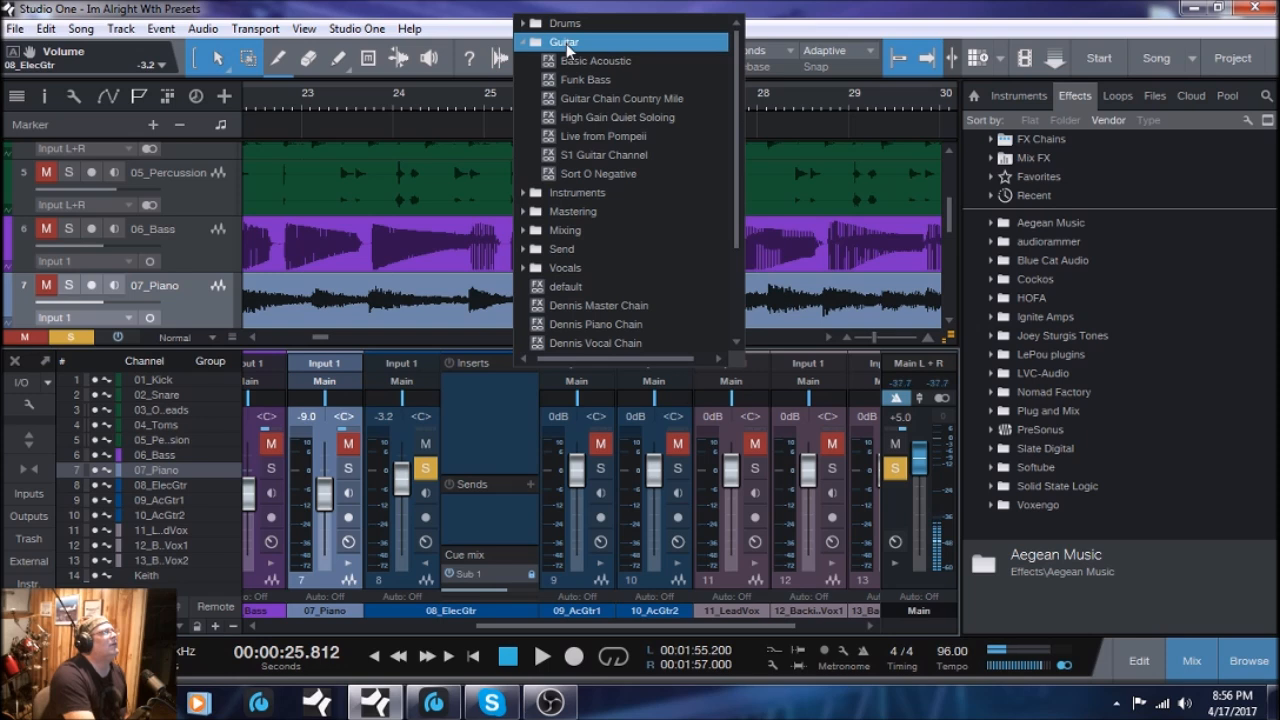
pyautogui.click(592, 194)
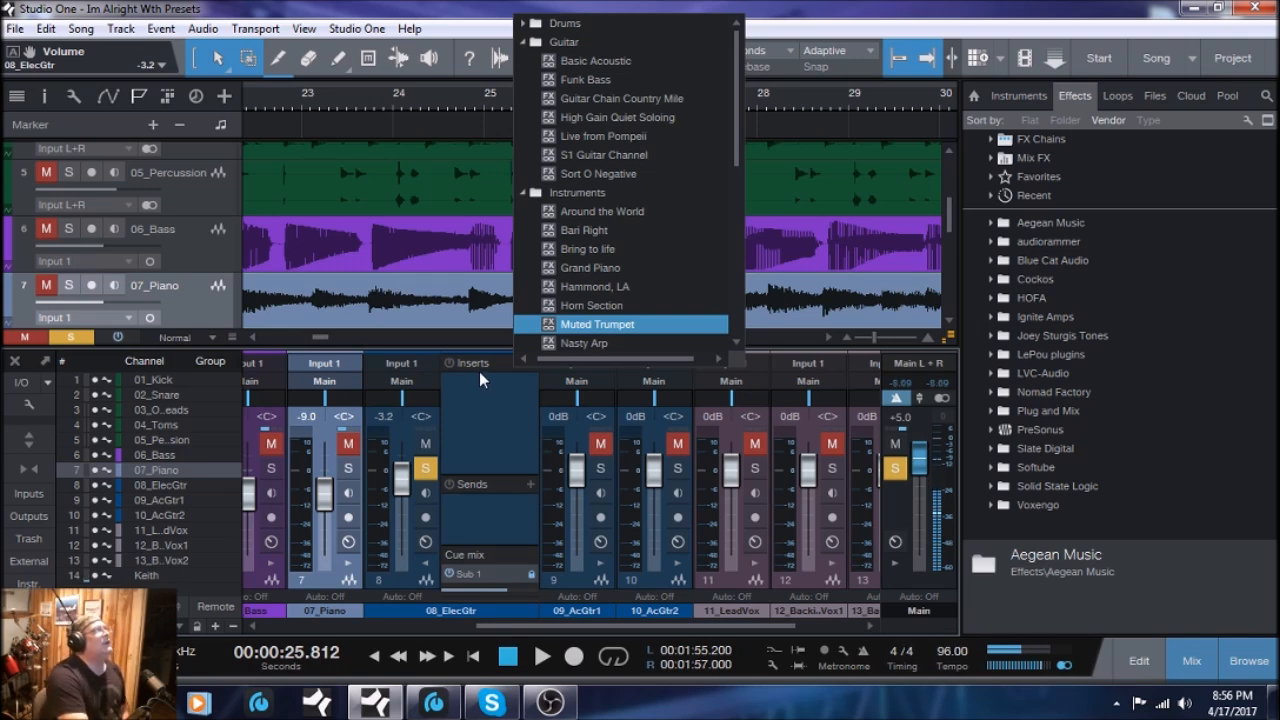
pyautogui.scroll(-3, 605, 321)
pyautogui.scroll(3, 603, 294)
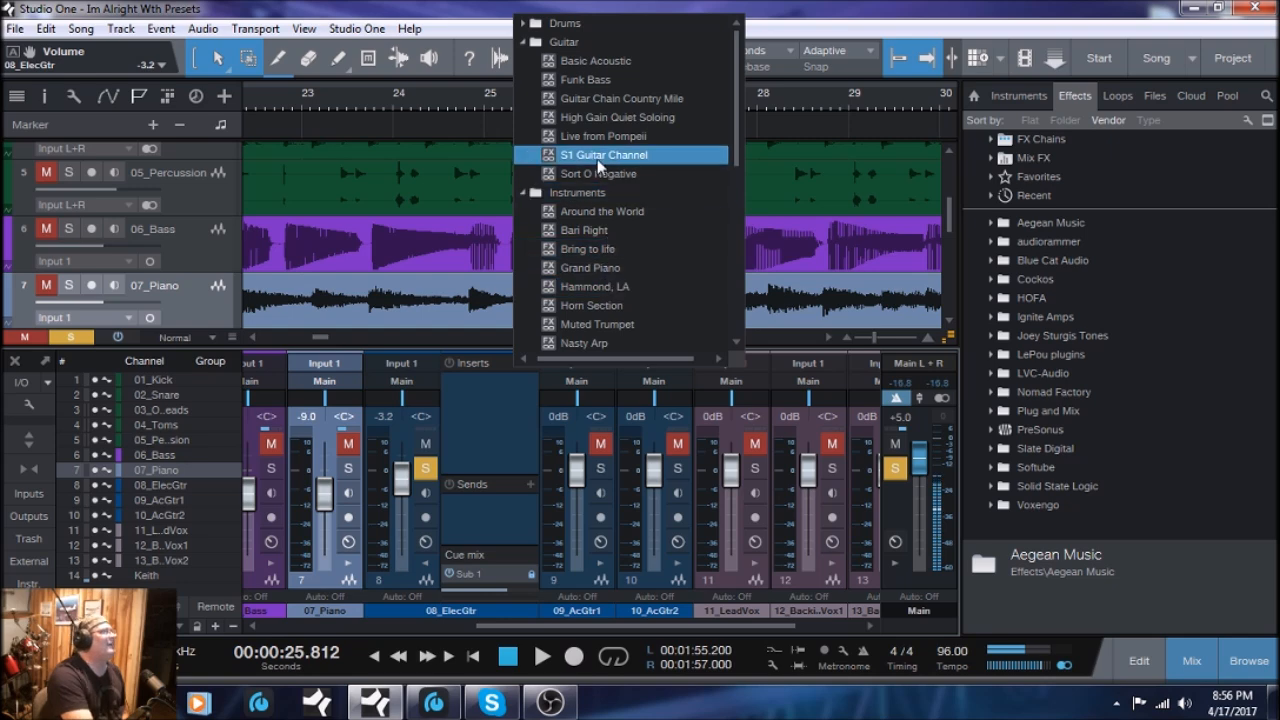
pyautogui.click(552, 59)
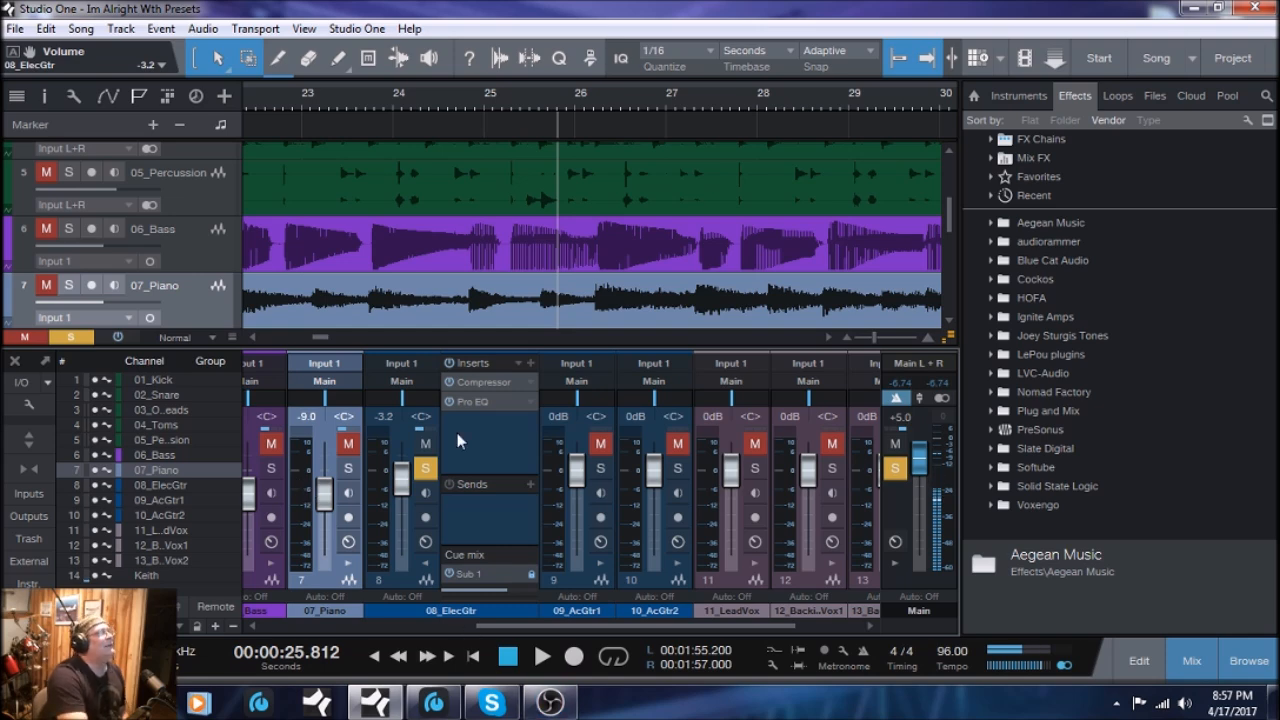
# - Apply the Guitar - Rock preset to the compressor on 08_ElecGtr
pyautogui.click(494, 381)
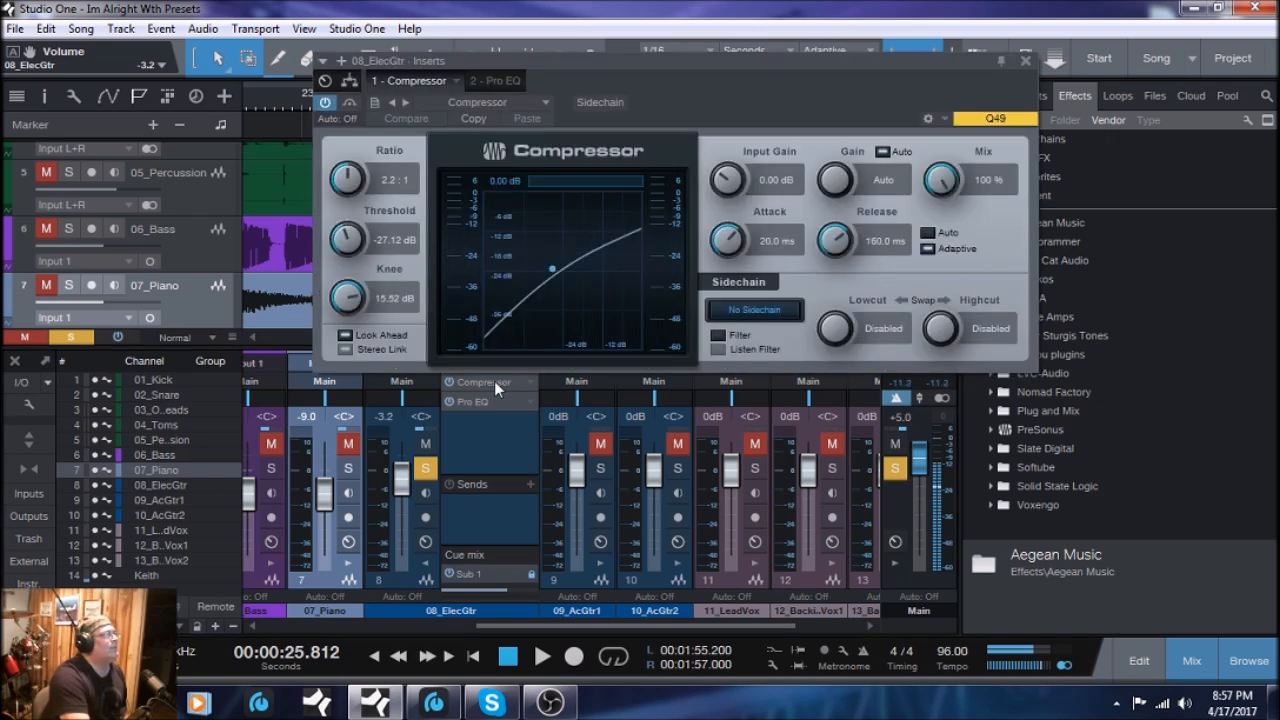
pyautogui.click(545, 101)
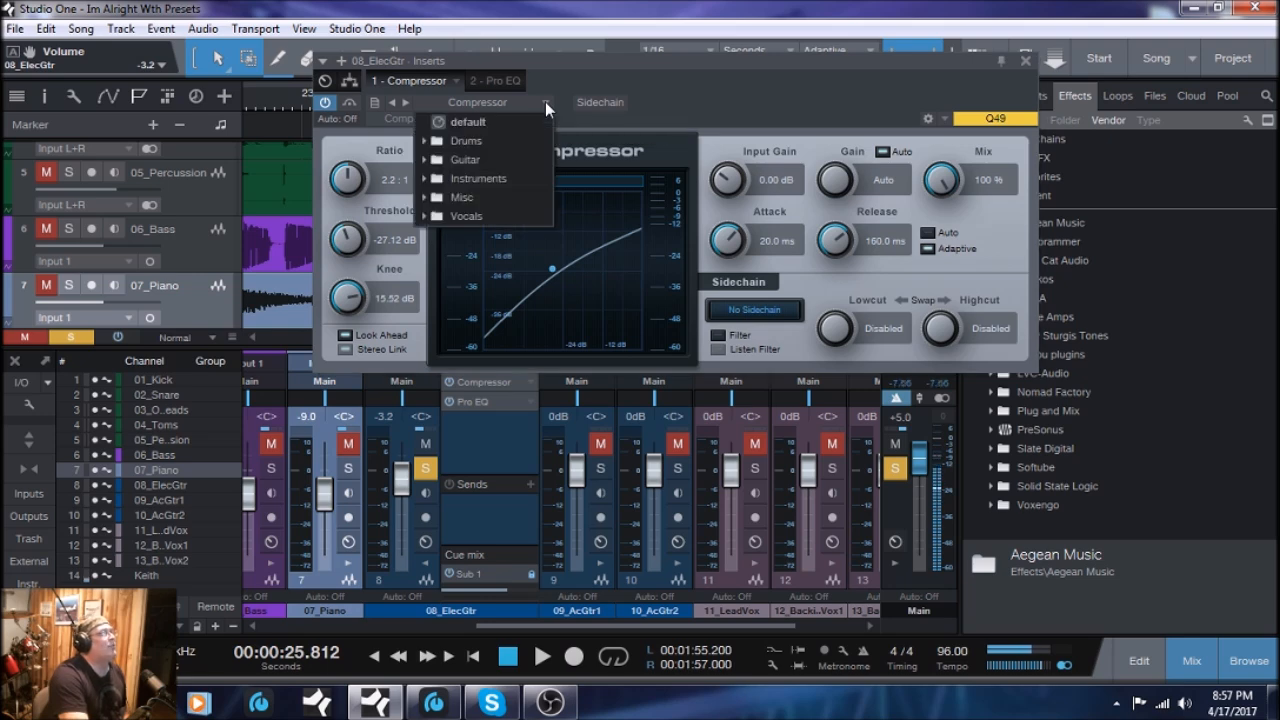
pyautogui.click(433, 164)
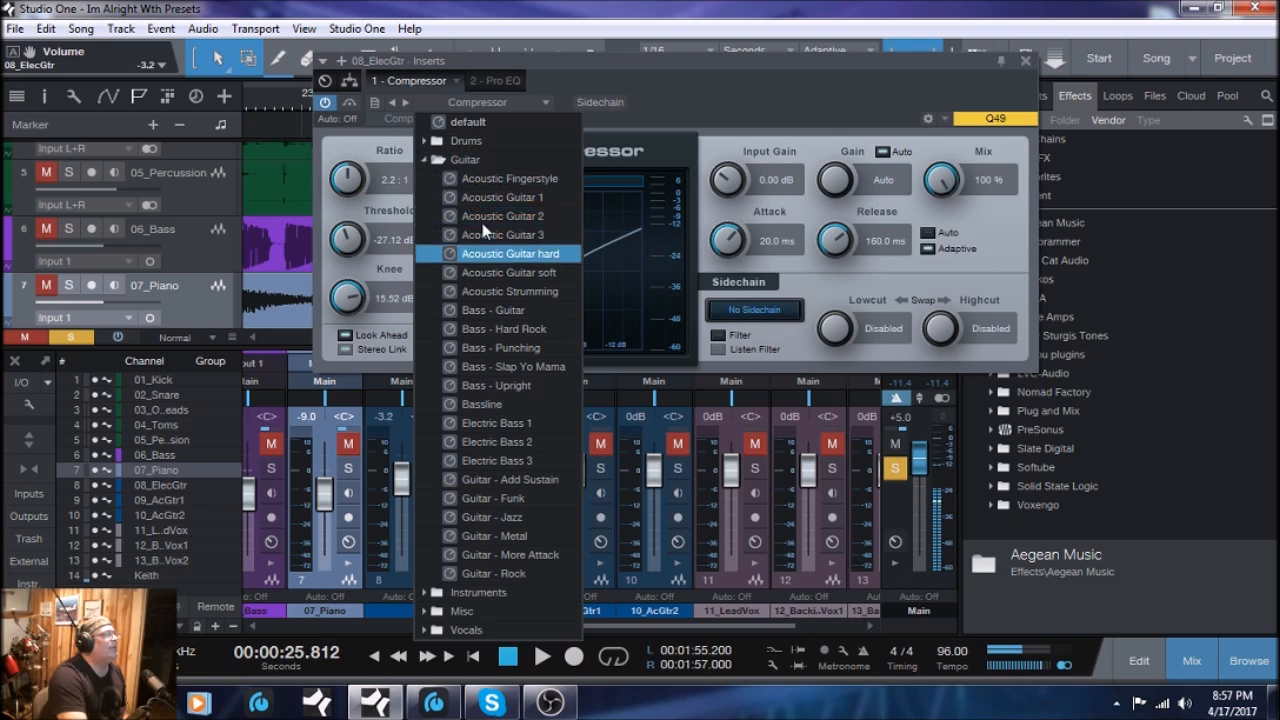
pyautogui.click(467, 573)
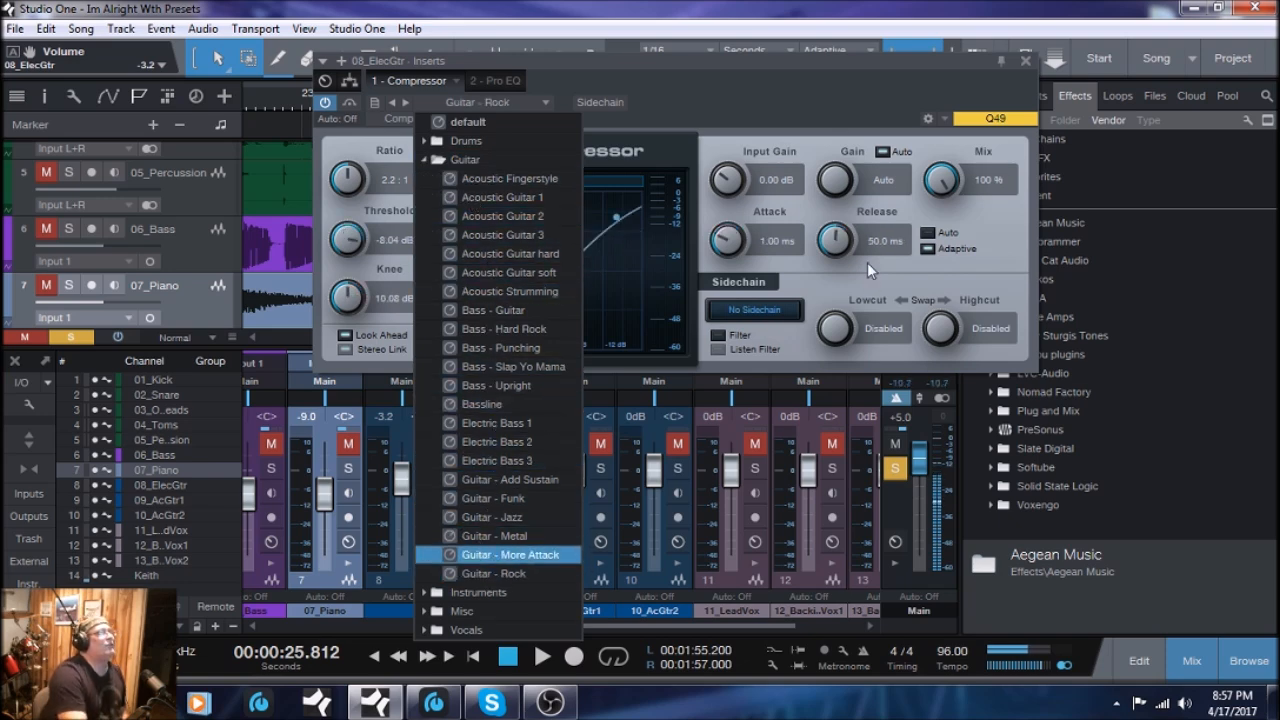
pyautogui.click(780, 109)
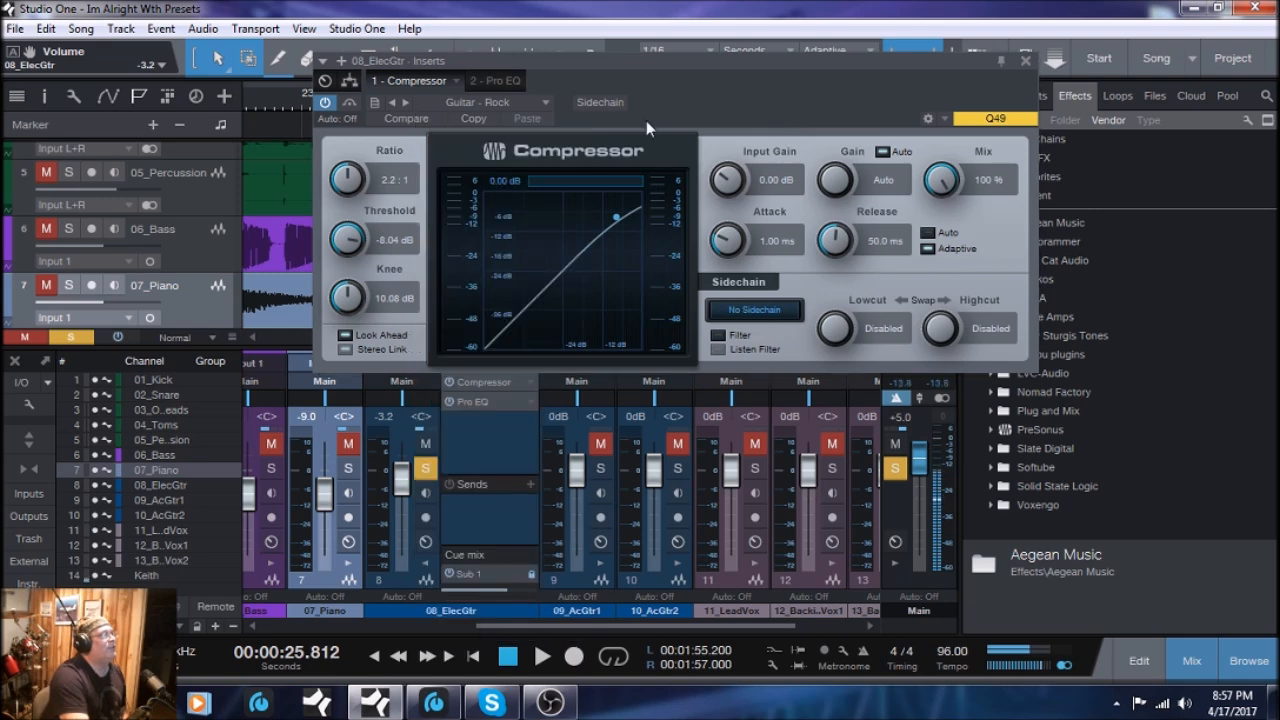
# - Apply the Gtr - Guitar Player instrument preset to the Pro EQ on 08_ElecGtr
pyautogui.click(504, 78)
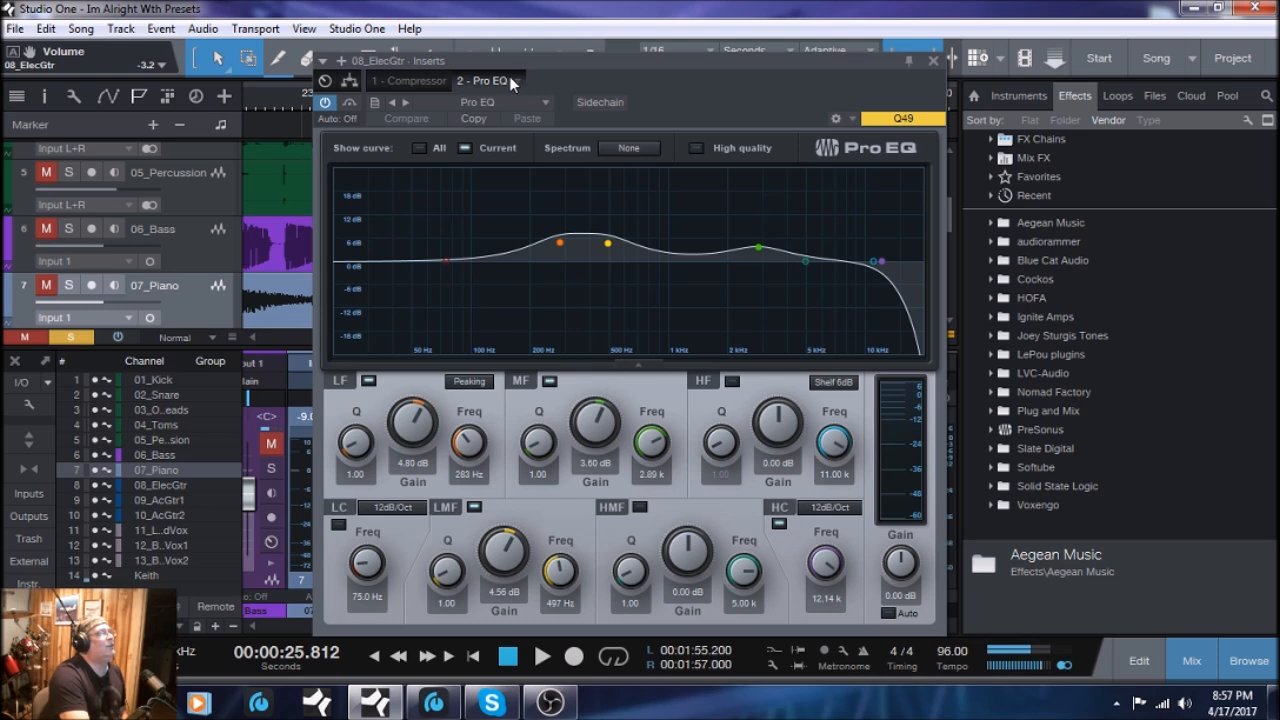
pyautogui.click(541, 102)
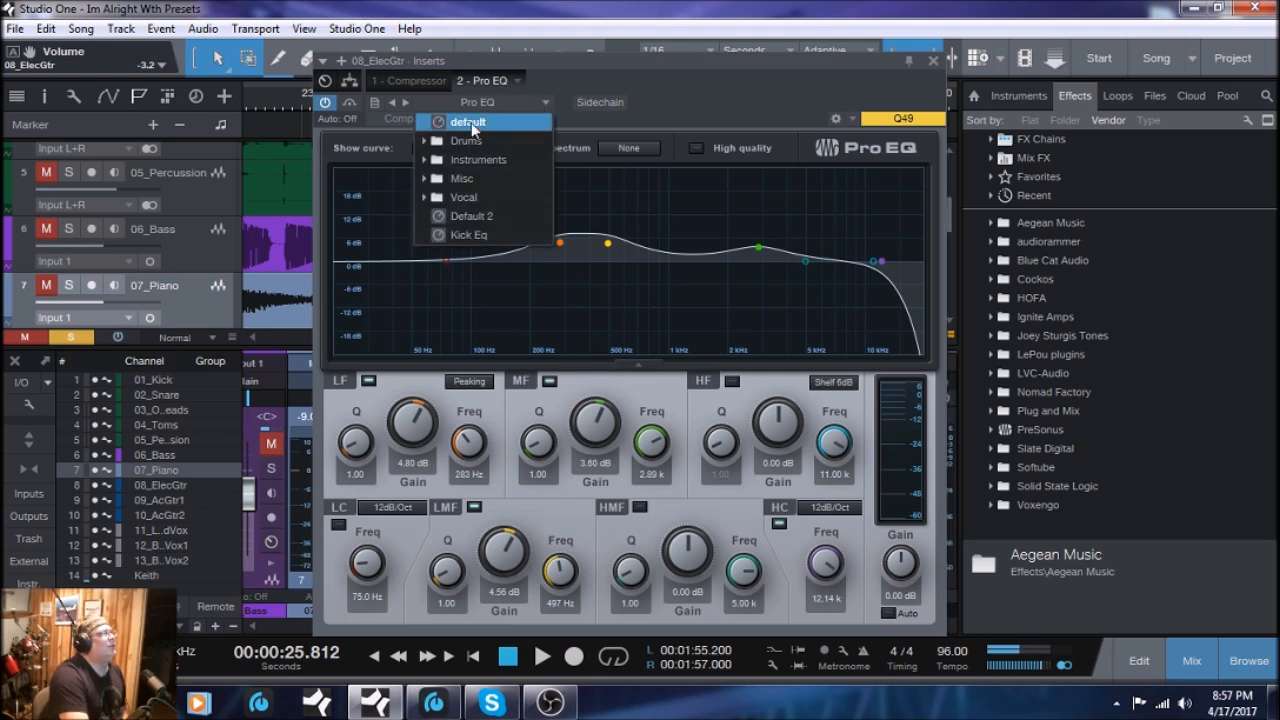
pyautogui.click(425, 162)
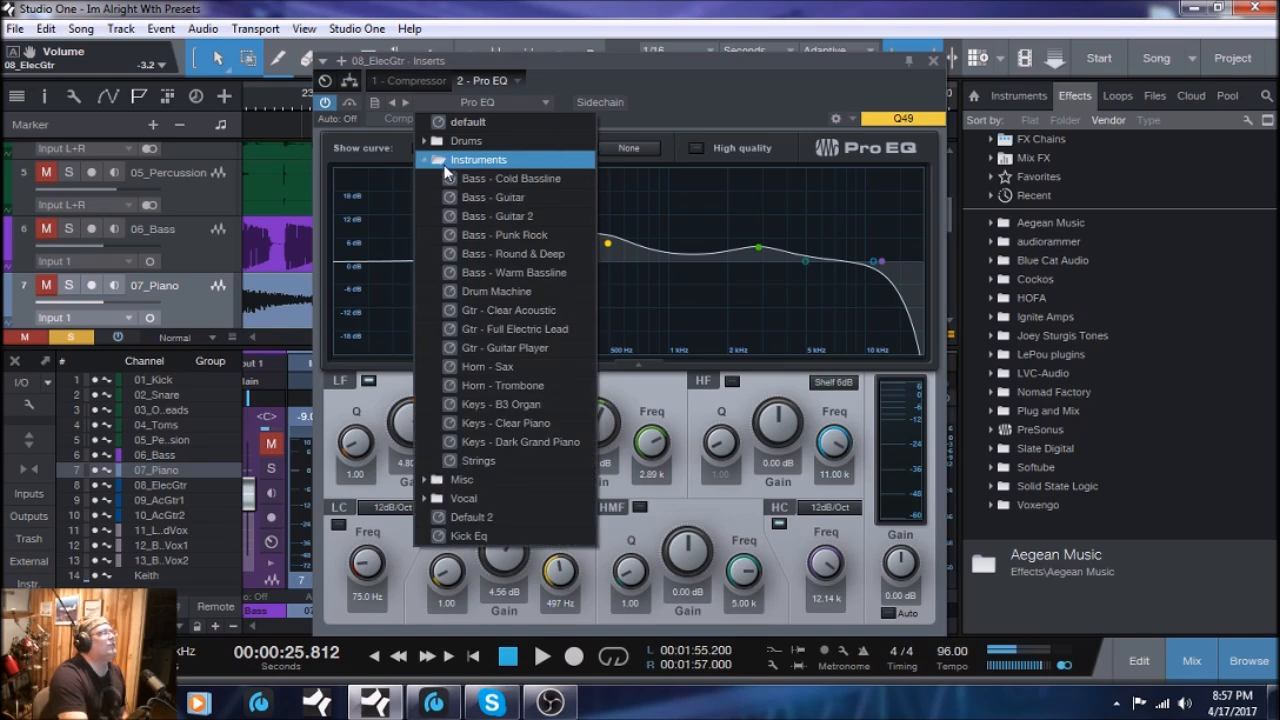
pyautogui.click(459, 347)
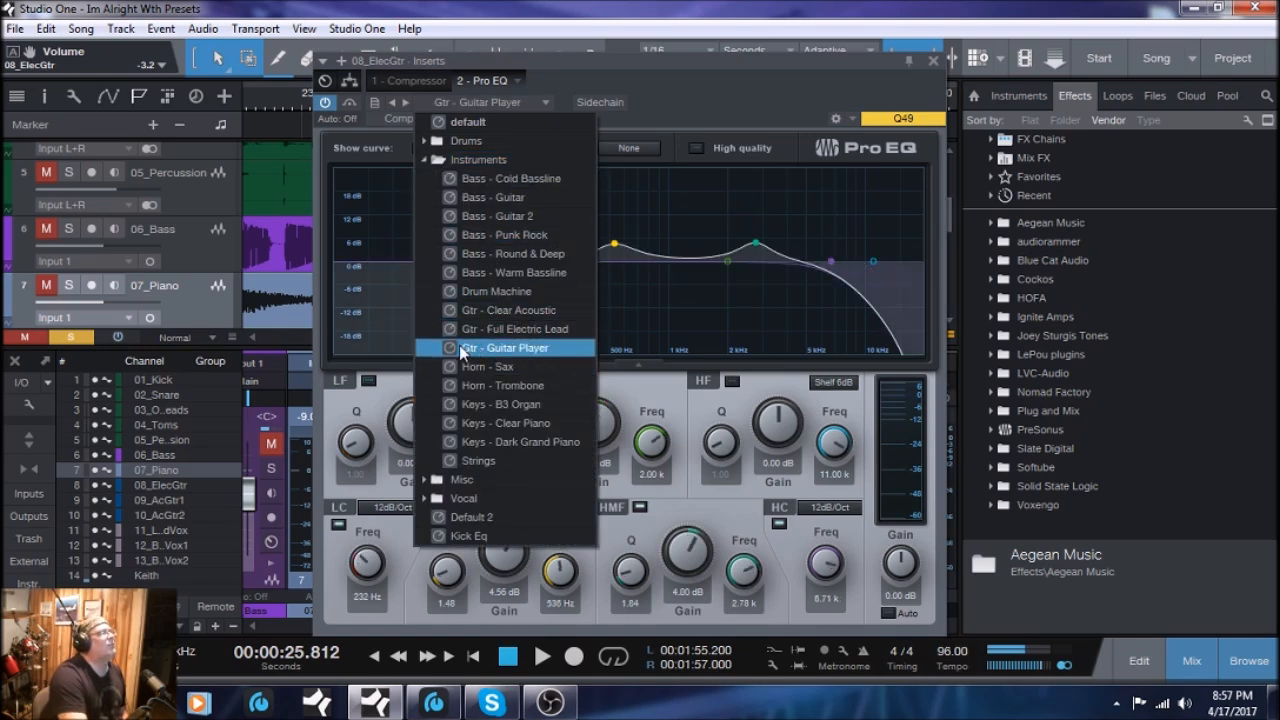
pyautogui.click(718, 118)
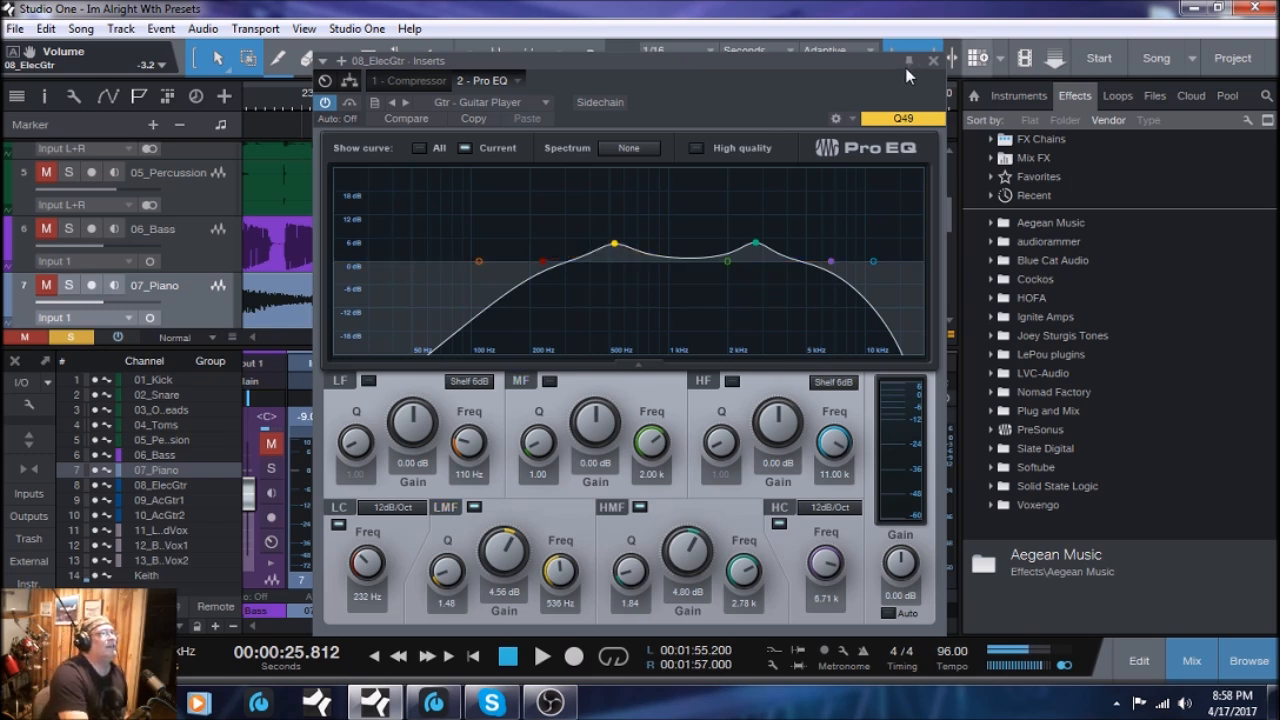
# - Audition the soloed electric guitar with its new EQ setting, close the Pro EQ window, and return the stopped playback to the song start
pyautogui.moveTo(873, 56); pyautogui.dragTo(858, 36)
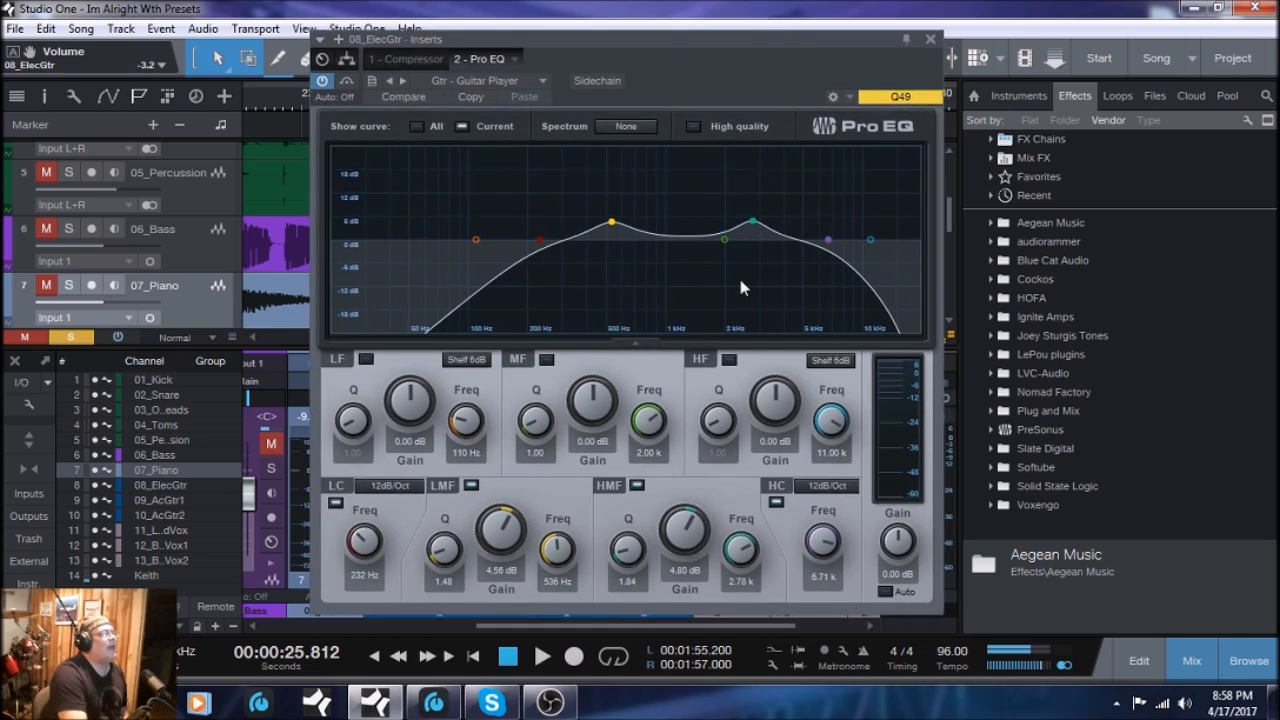
pyautogui.click(542, 656)
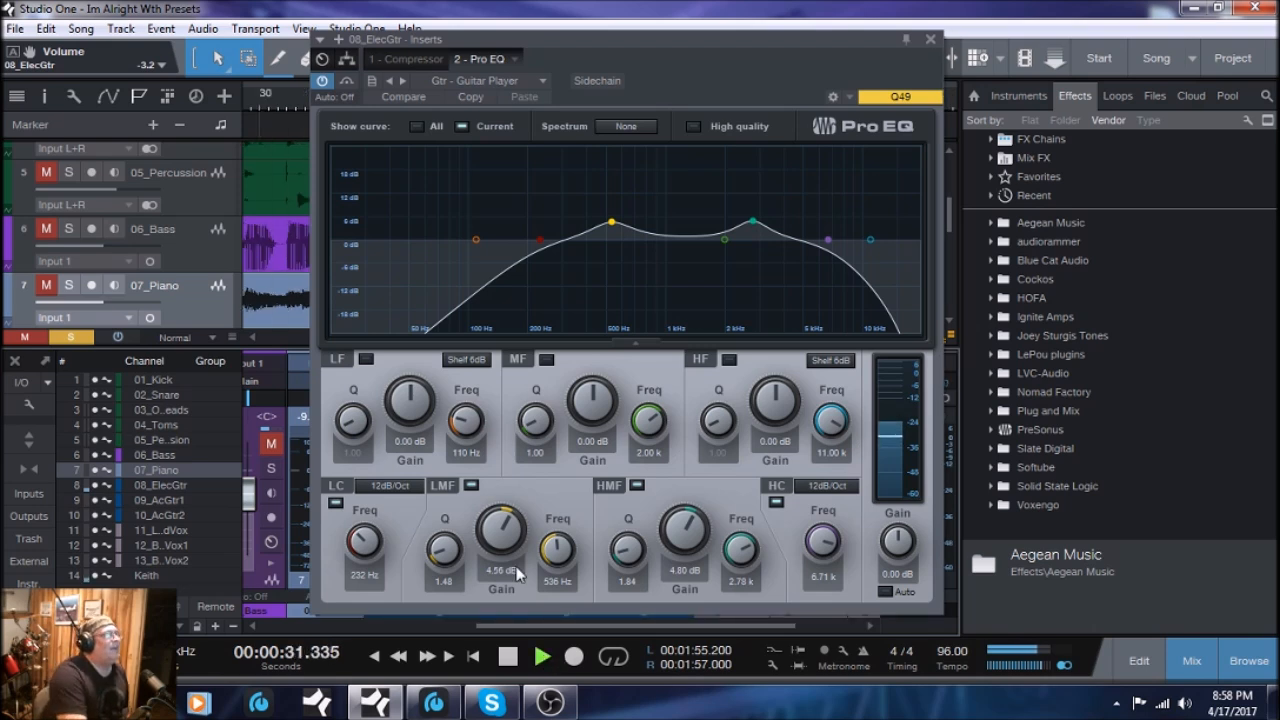
pyautogui.click(931, 39)
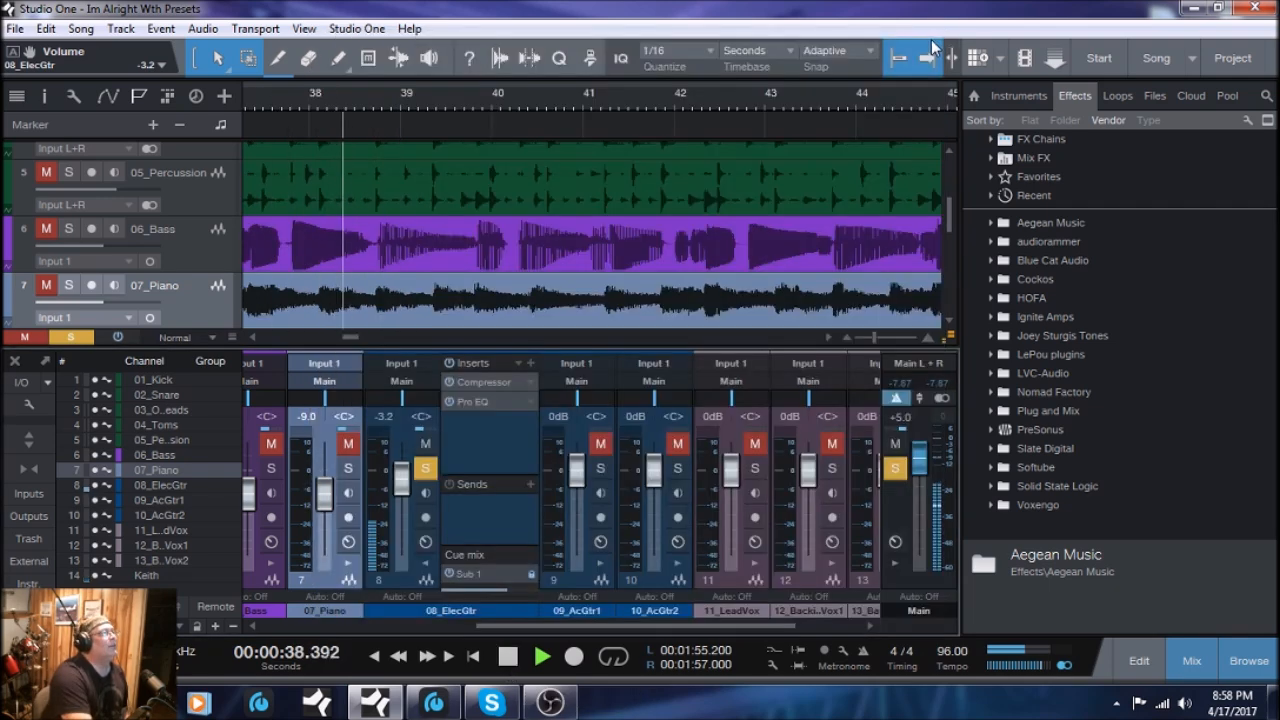
pyautogui.click(509, 657)
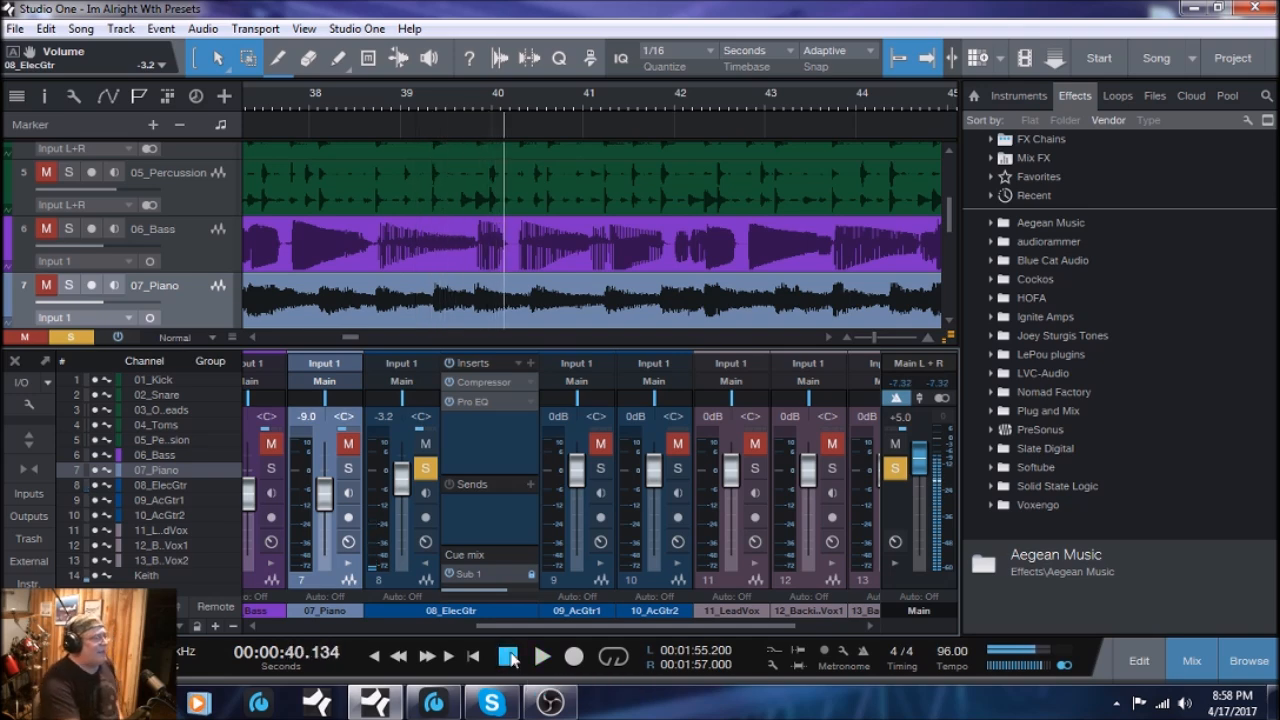
pyautogui.click(379, 657)
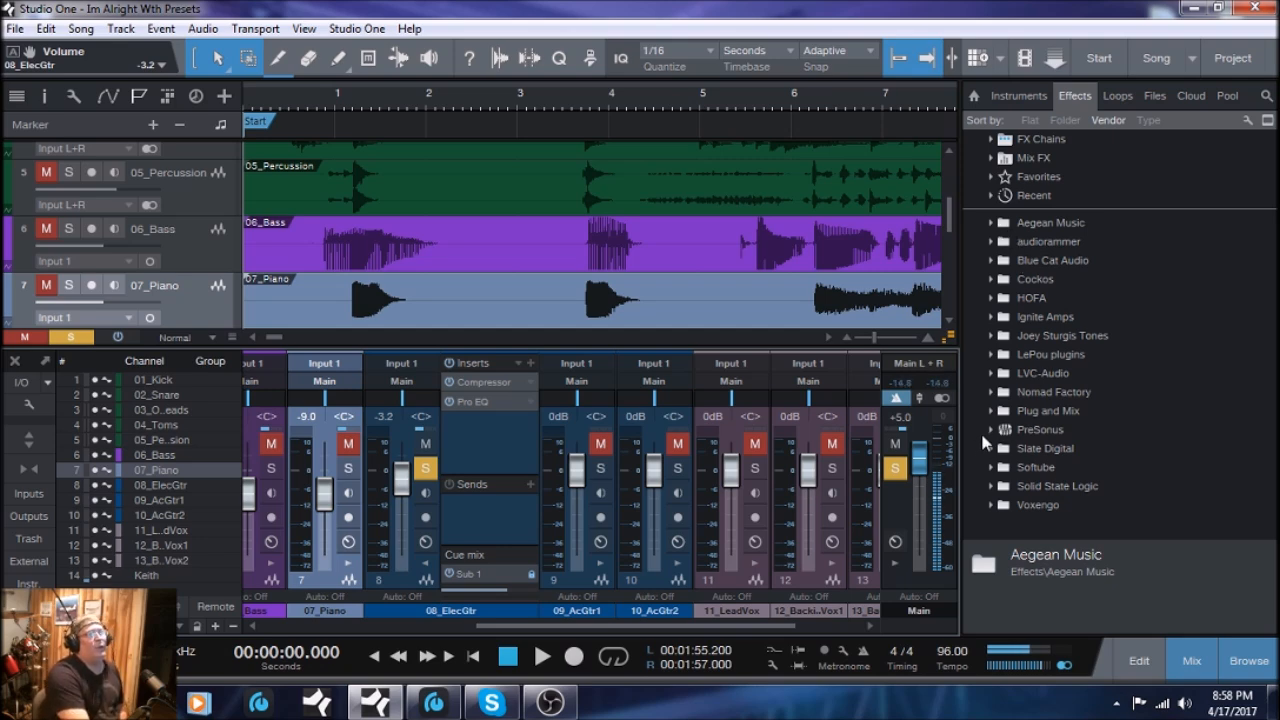
# - Add the PreSonus Room Reverb from the vendor-sorted effects as a send effect on 08_ElecGtr, and close the reverb window
pyautogui.click(1028, 119)
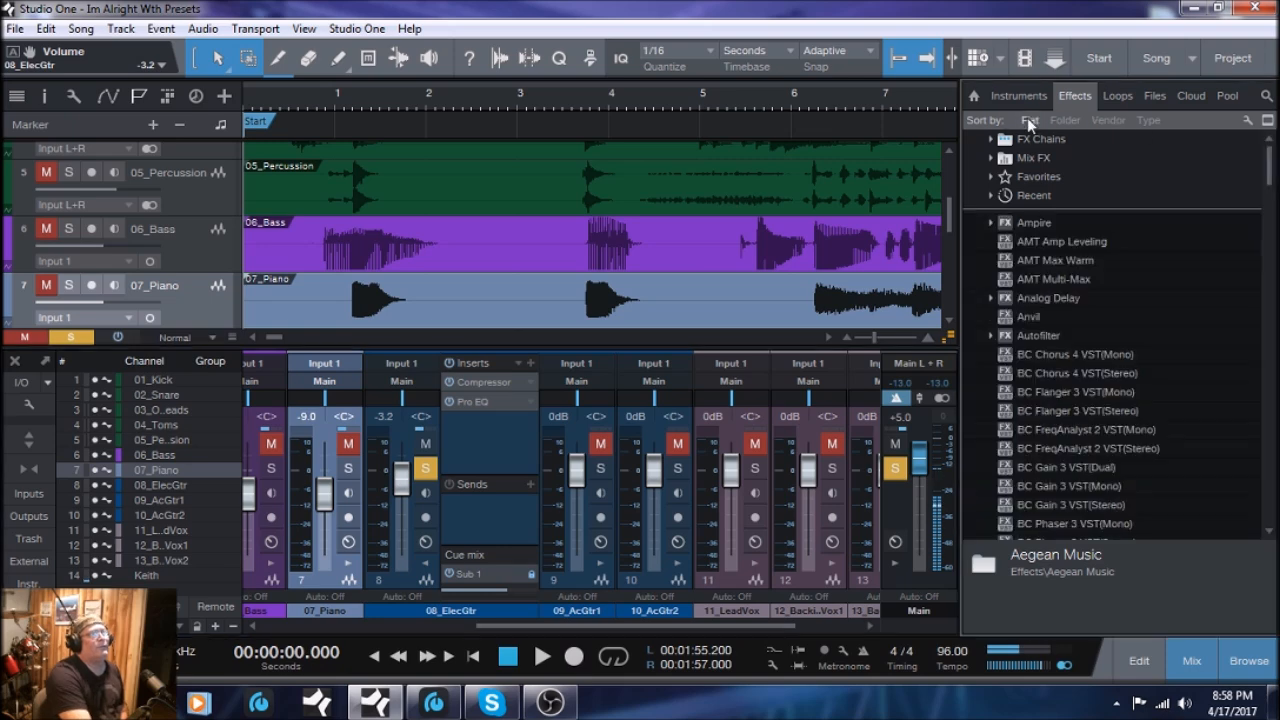
pyautogui.click(1065, 120)
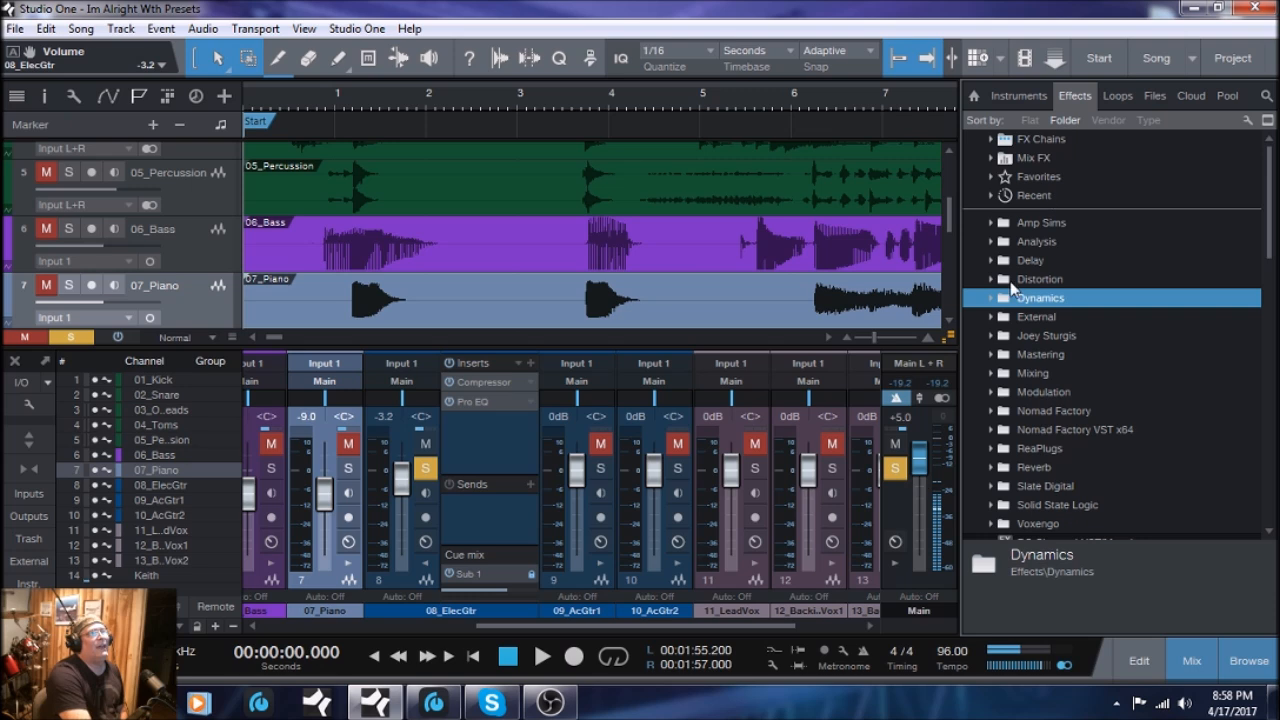
pyautogui.click(1101, 119)
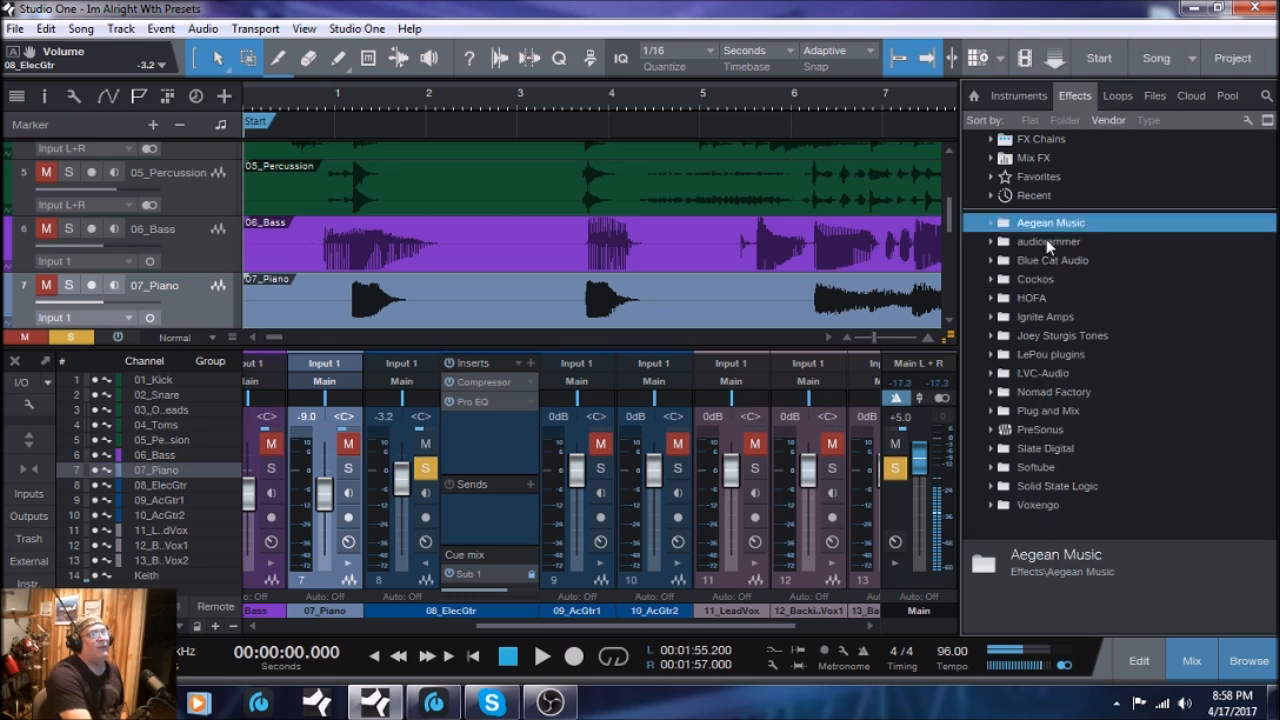
pyautogui.click(993, 430)
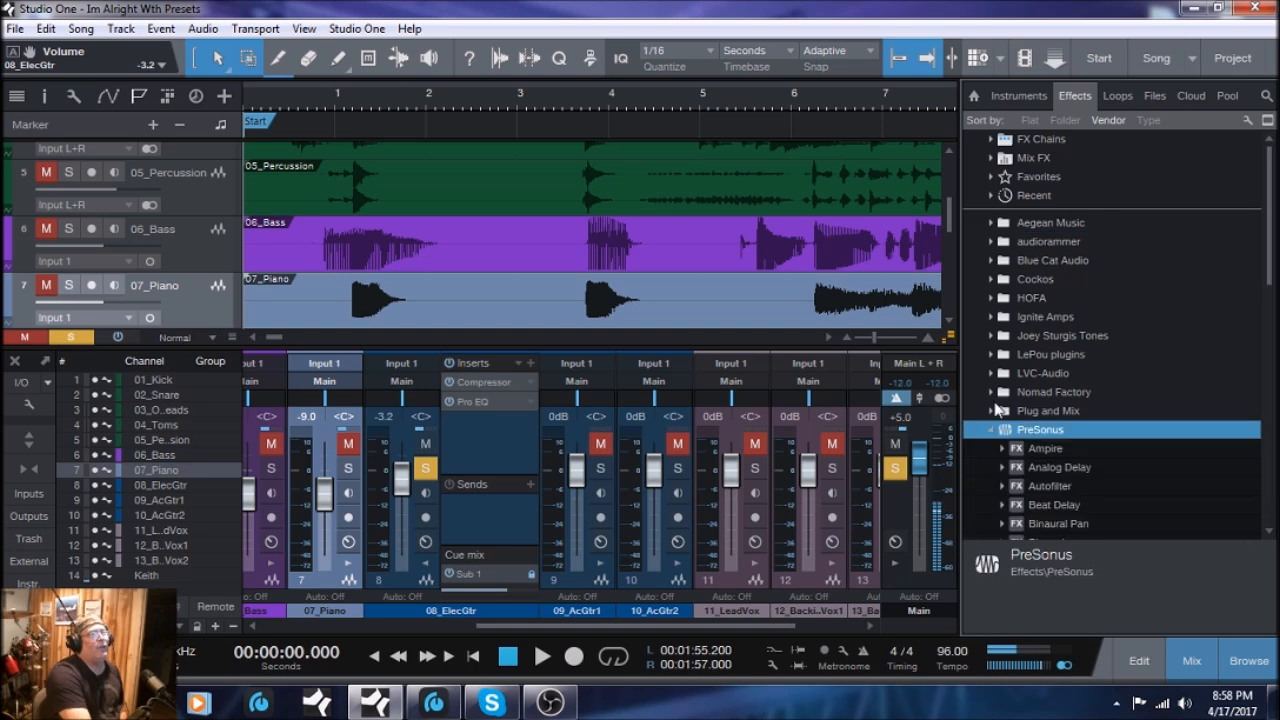
pyautogui.scroll(-7, 1038, 381)
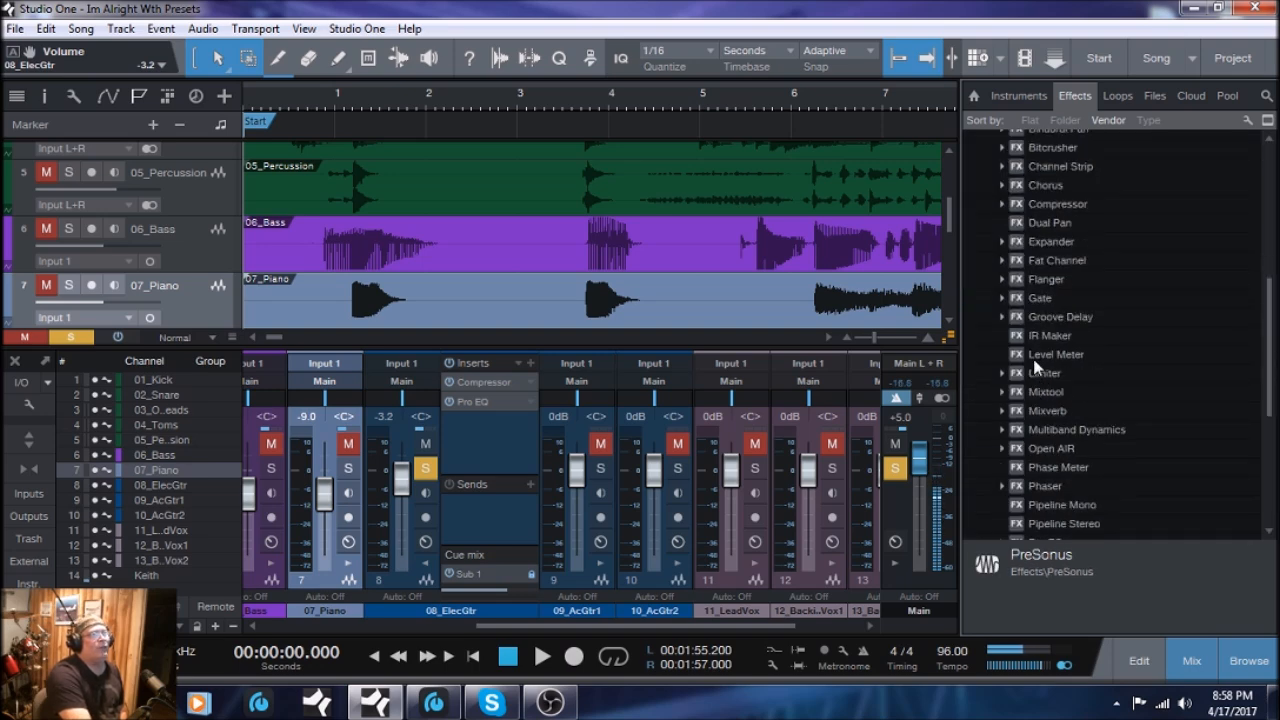
pyautogui.scroll(-2, 1036, 370)
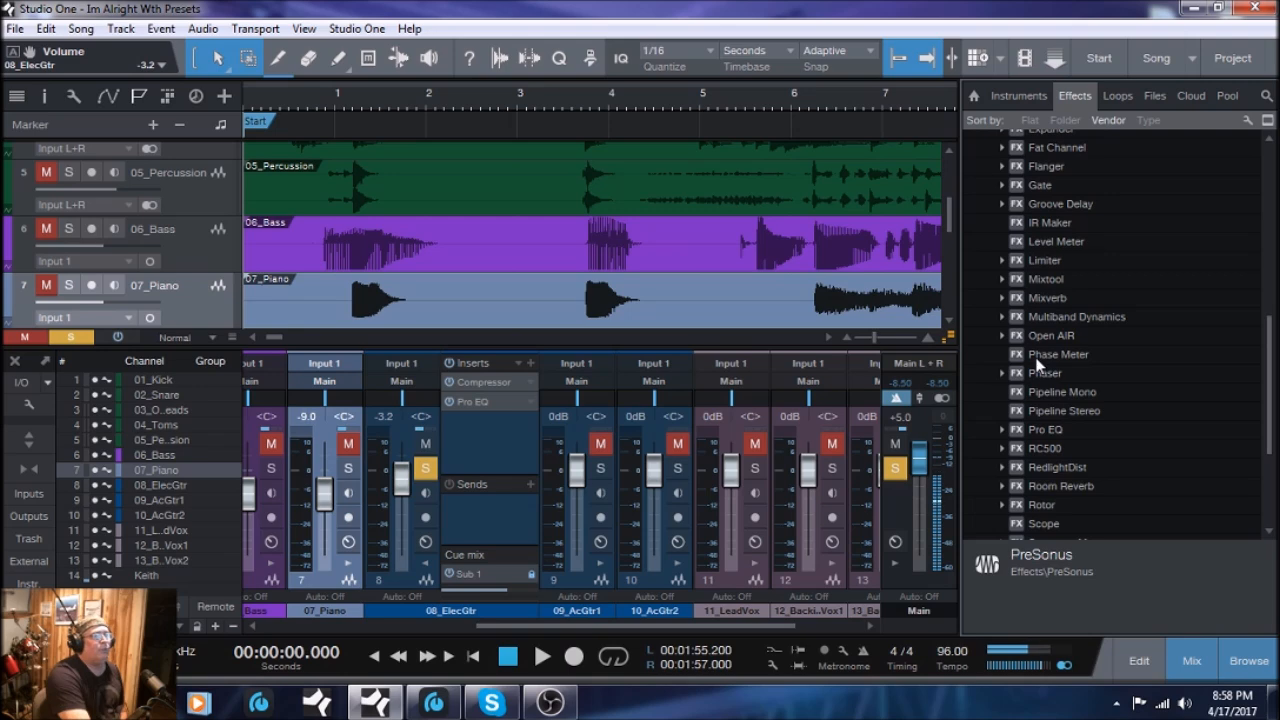
pyautogui.scroll(-1, 1036, 363)
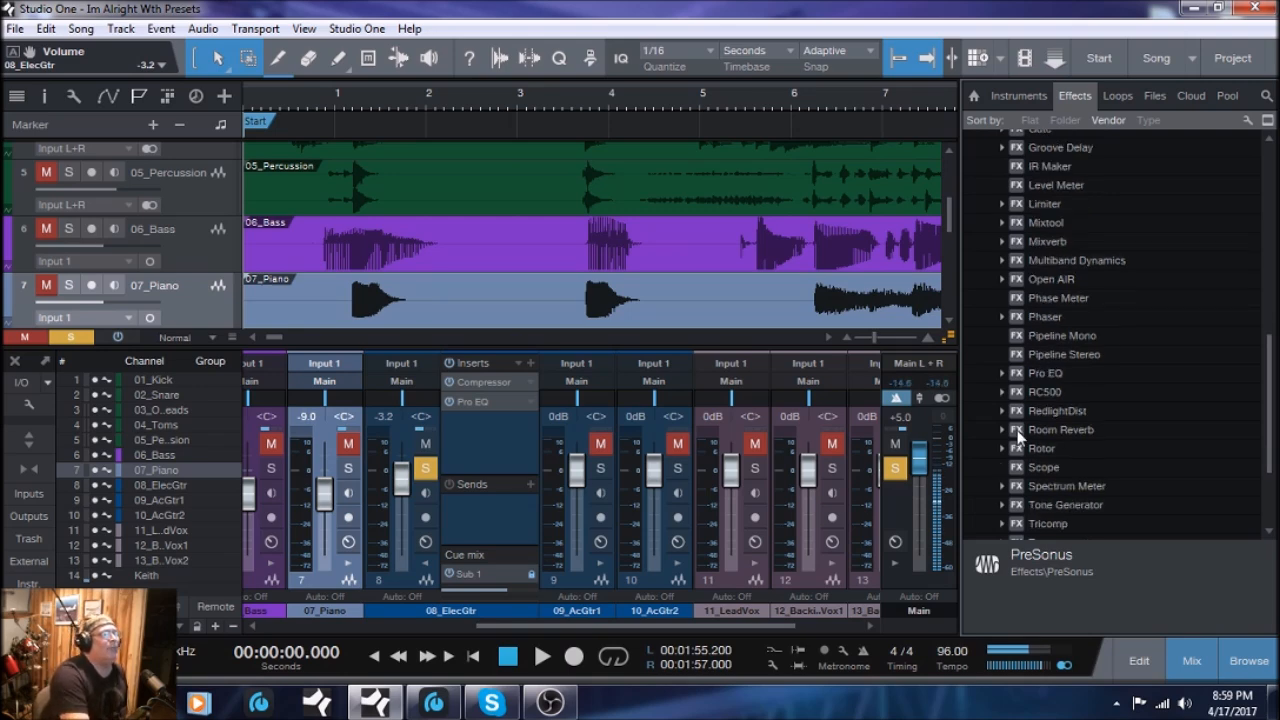
pyautogui.moveTo(1020, 433); pyautogui.dragTo(476, 522)
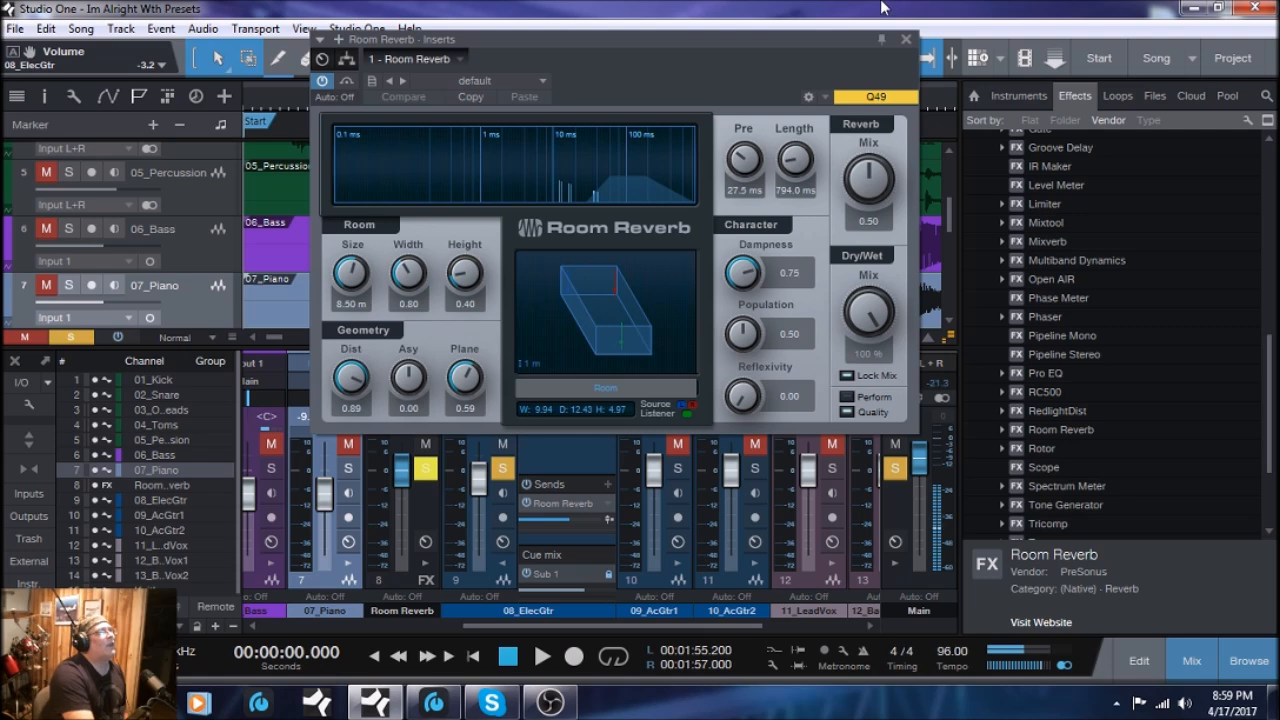
pyautogui.click(905, 40)
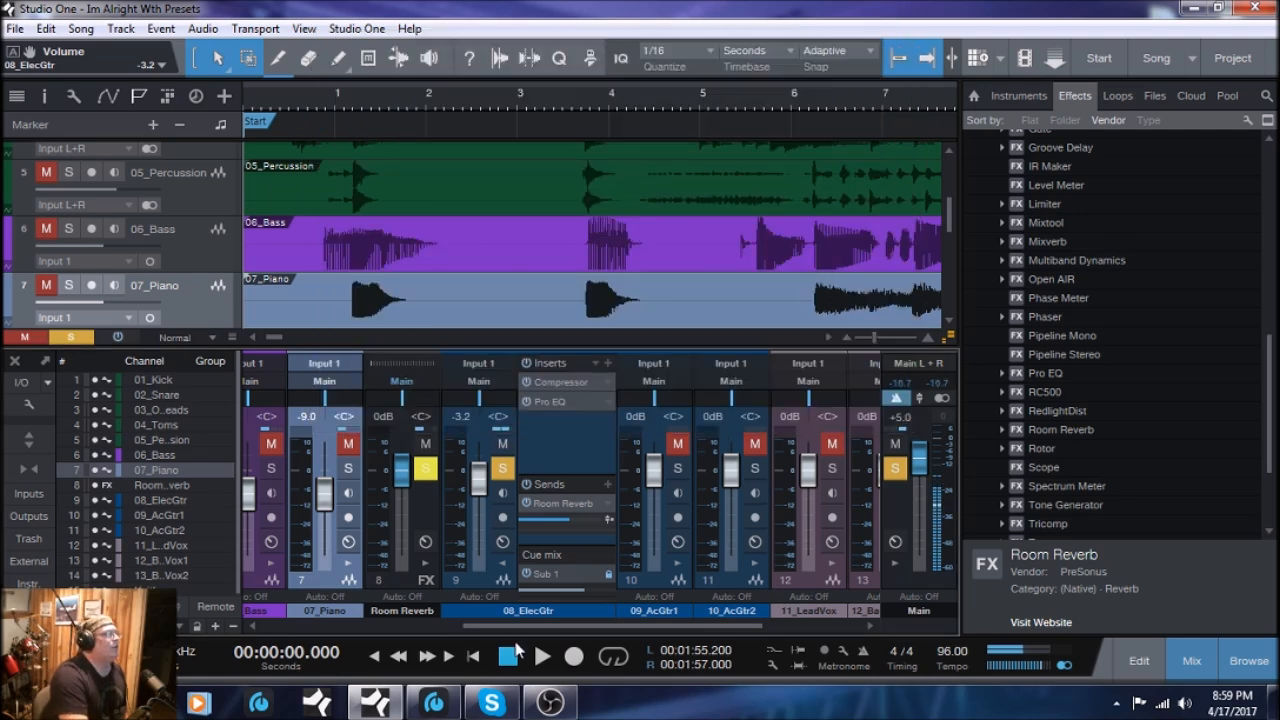
# - Move the Room Reverb FX channel directly after 08_ElecGtr in the mixer and check its inserts
pyautogui.moveTo(519, 627); pyautogui.dragTo(614, 633)
pyautogui.moveTo(691, 630); pyautogui.dragTo(490, 636)
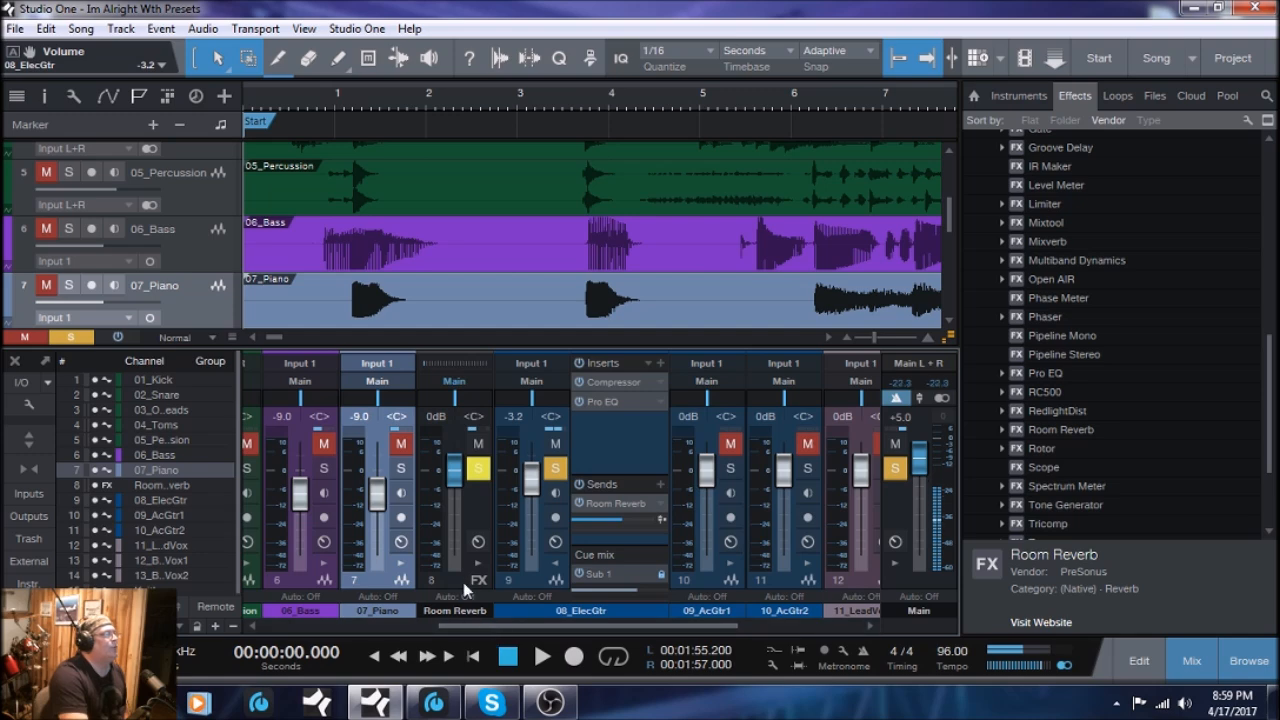
pyautogui.moveTo(452, 581); pyautogui.dragTo(664, 583)
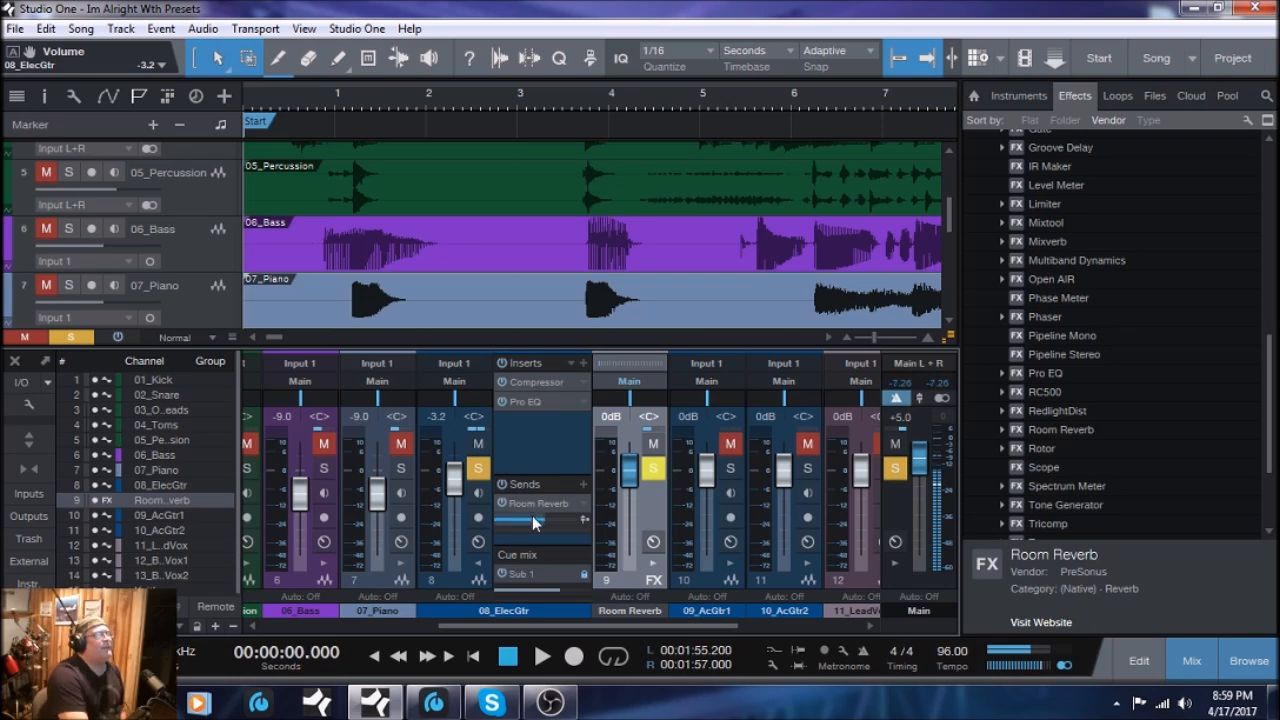
pyautogui.click(653, 565)
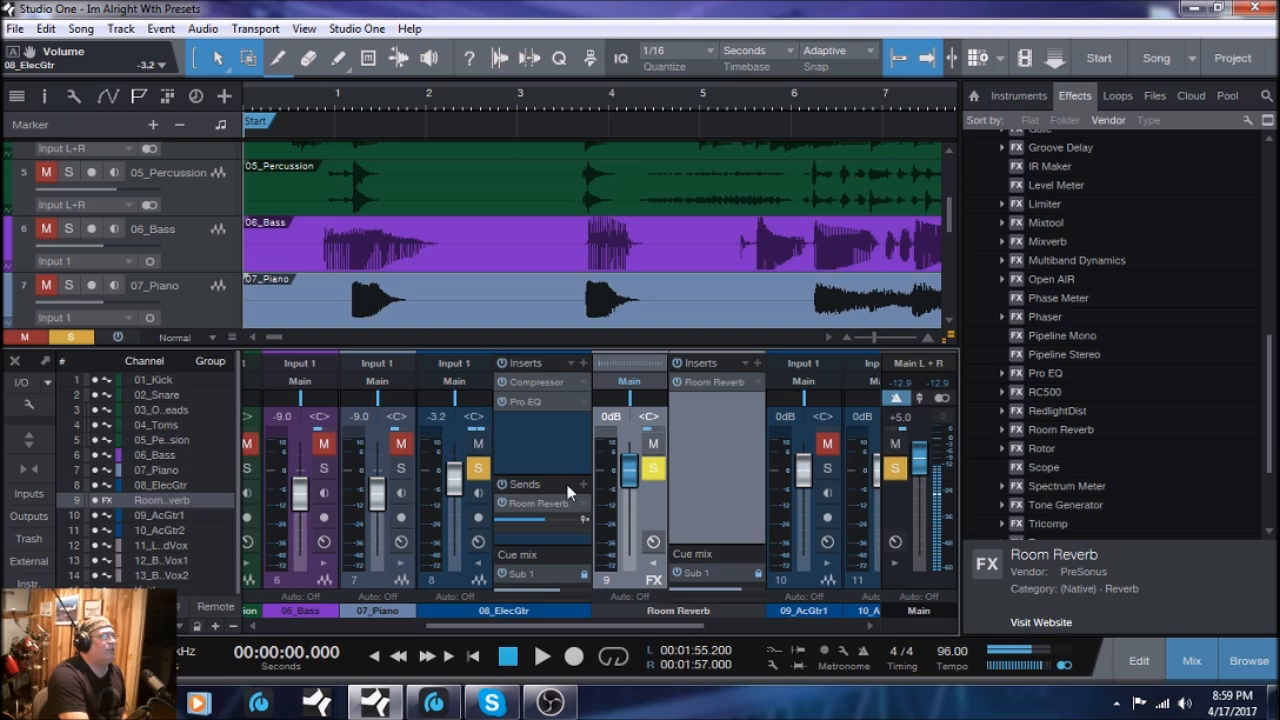
pyautogui.click(654, 566)
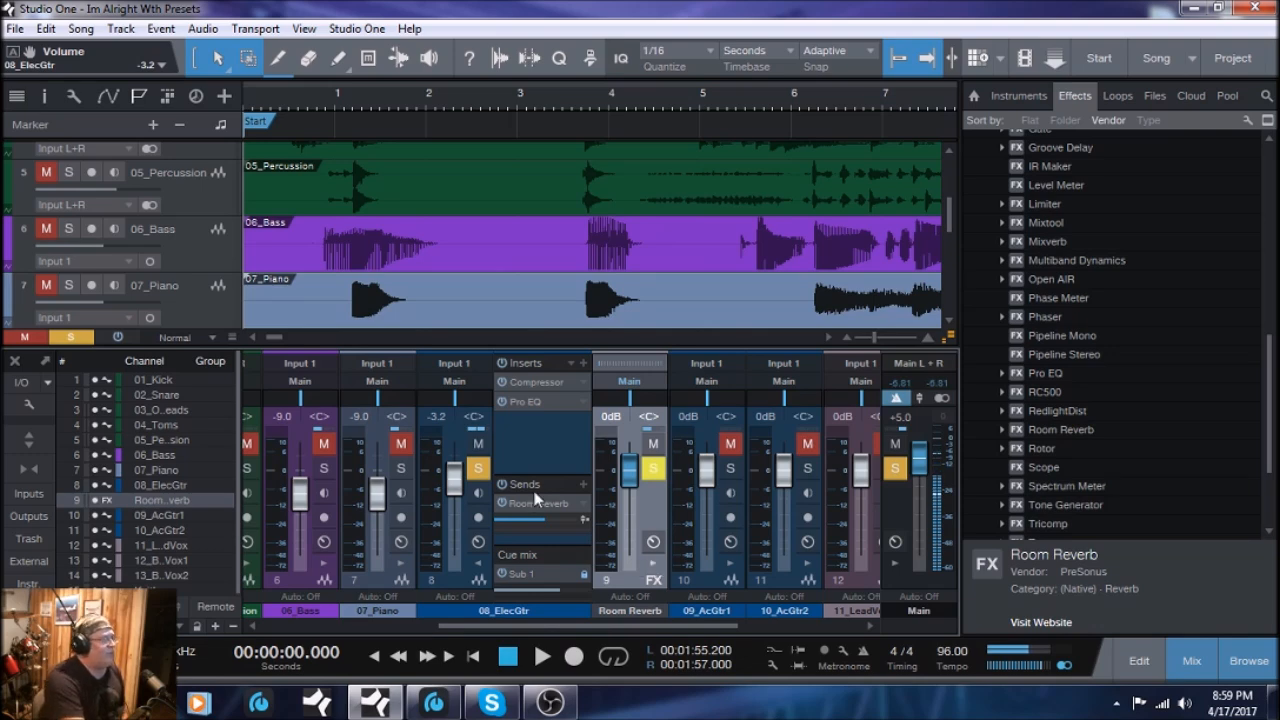
# - Play the soloed electric guitar with its Room Reverb send, raise its fader to +0.1 dB, and stop playback
pyautogui.click(542, 657)
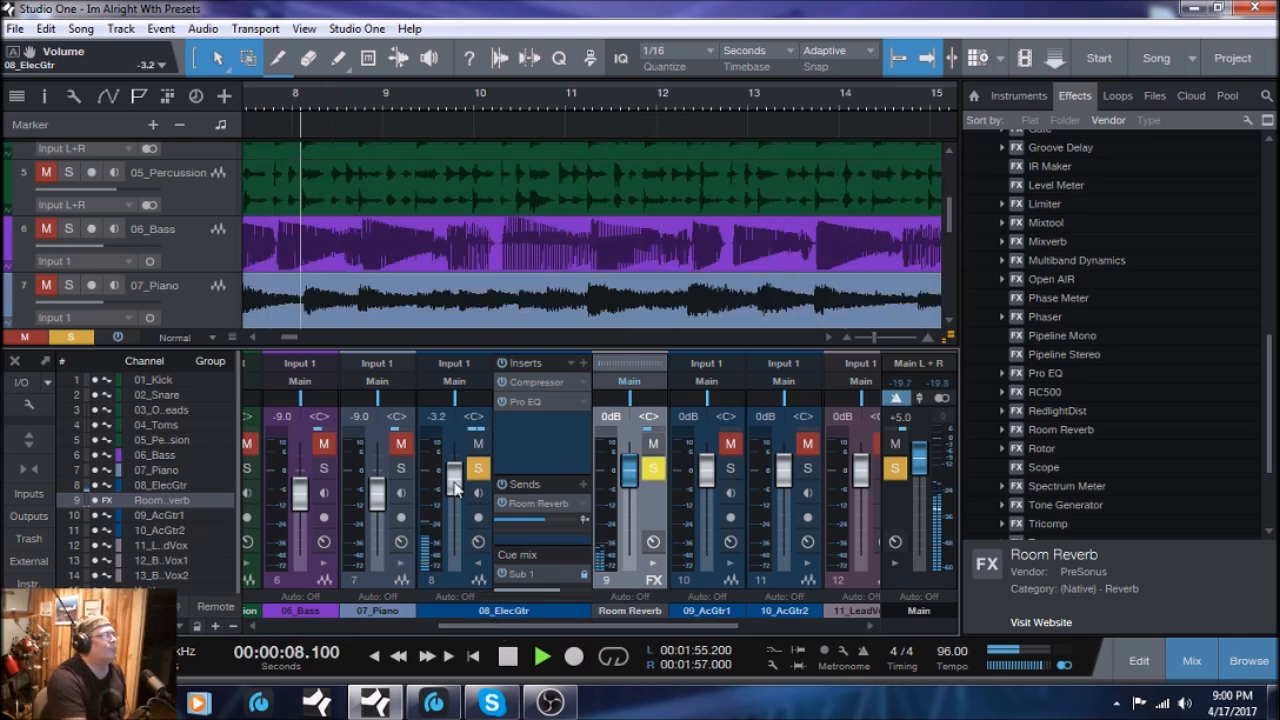
pyautogui.moveTo(455, 490); pyautogui.dragTo(451, 481)
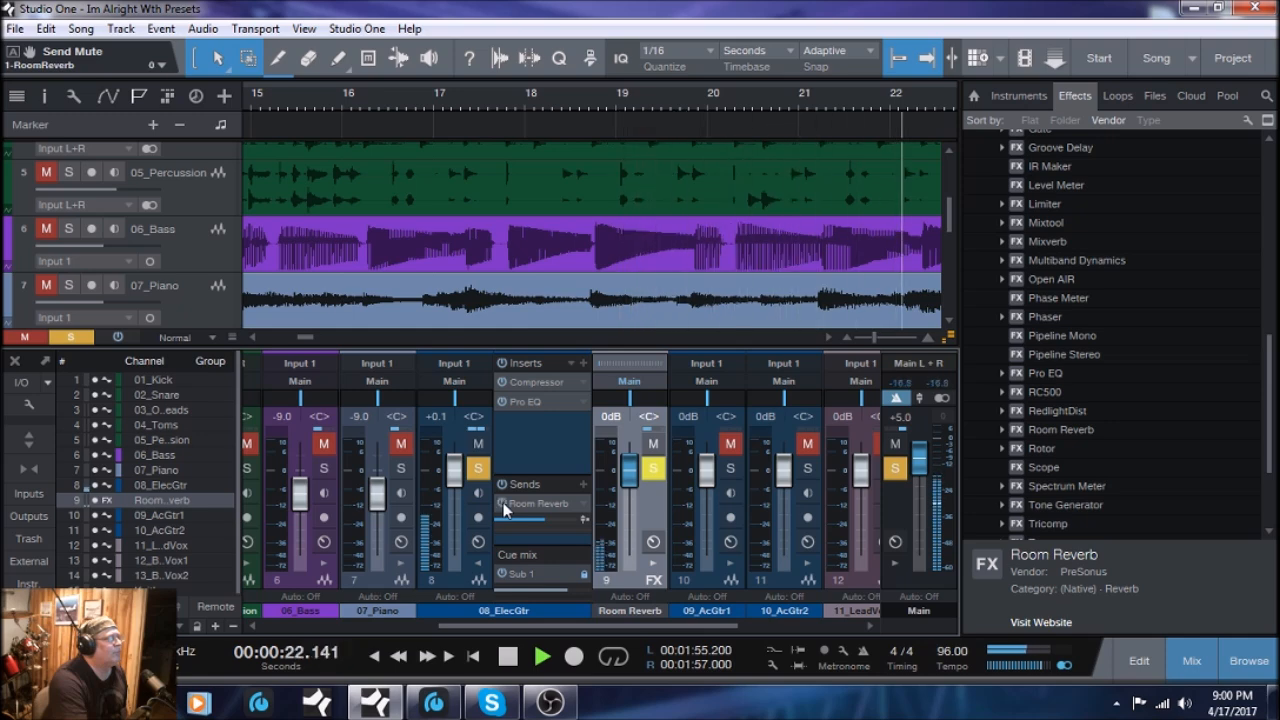
pyautogui.click(479, 570)
pyautogui.click(507, 653)
# - Lower the 08_ElecGtr fader to -10.2 dB and clear all solos to bring back the full mix
pyautogui.moveTo(449, 484); pyautogui.dragTo(459, 511)
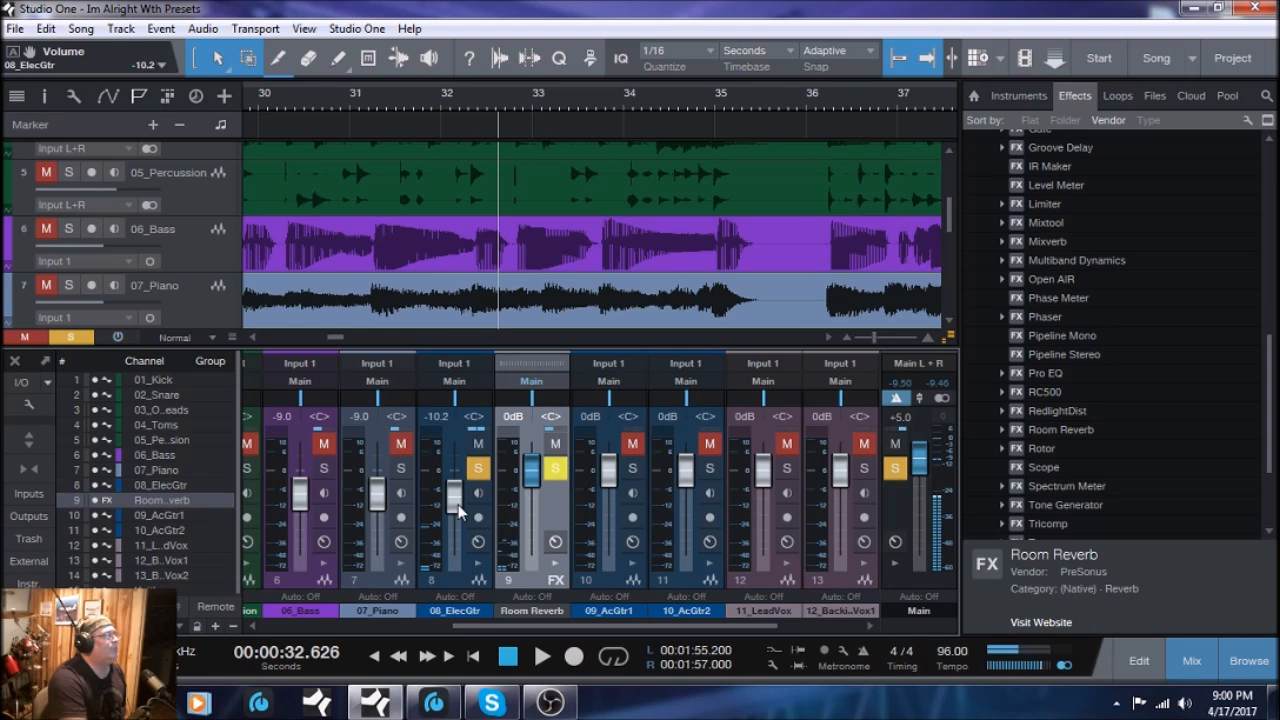
pyautogui.click(475, 477)
pyautogui.moveTo(519, 626); pyautogui.dragTo(793, 626)
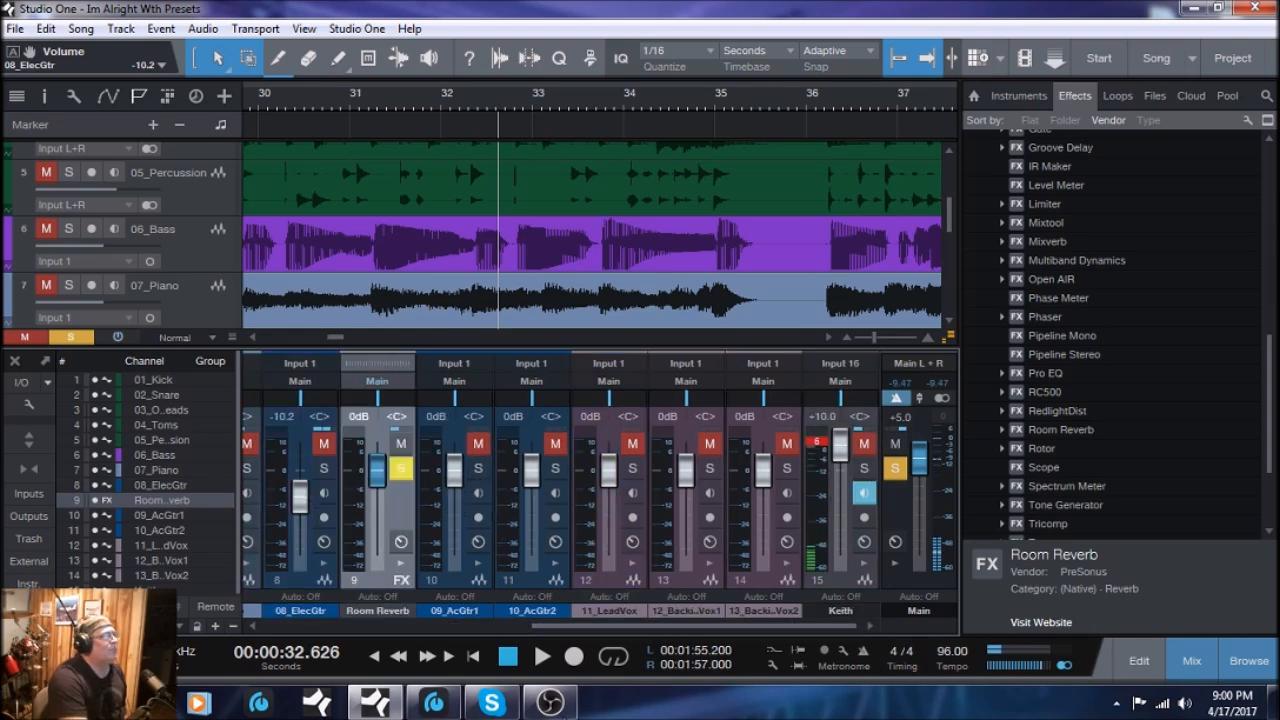
pyautogui.click(893, 470)
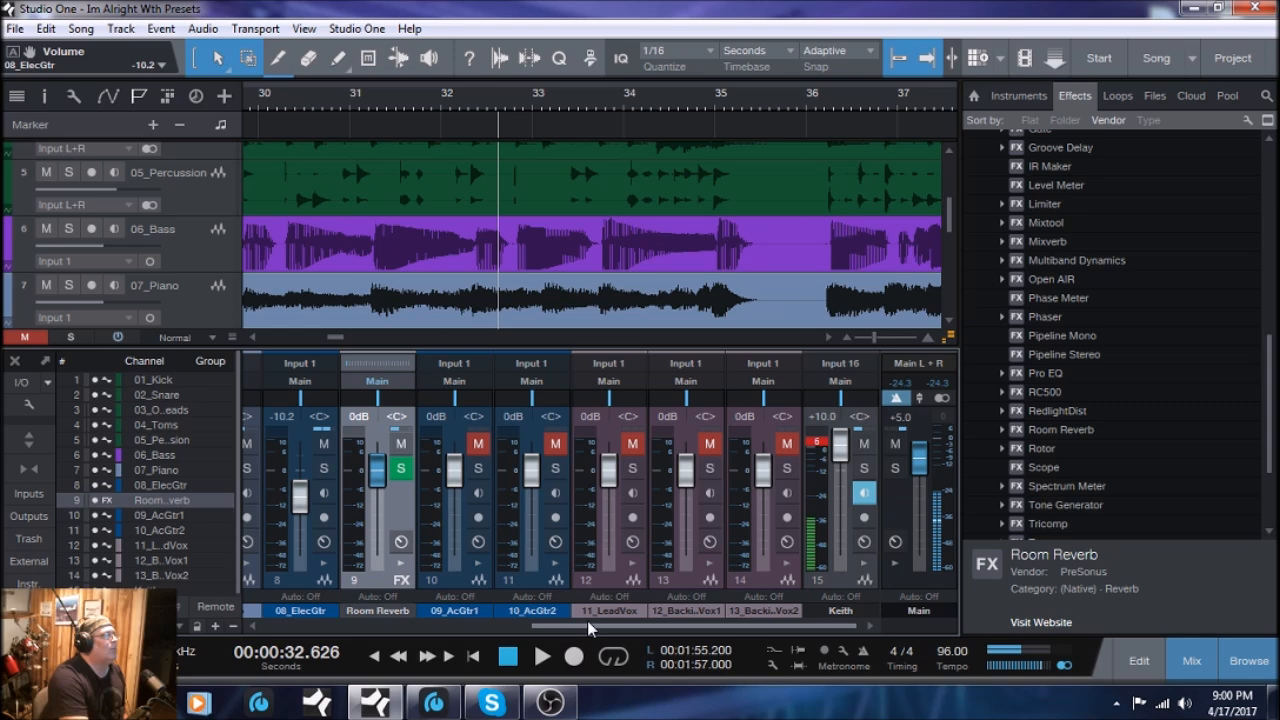
pyautogui.moveTo(587, 621); pyautogui.dragTo(528, 622)
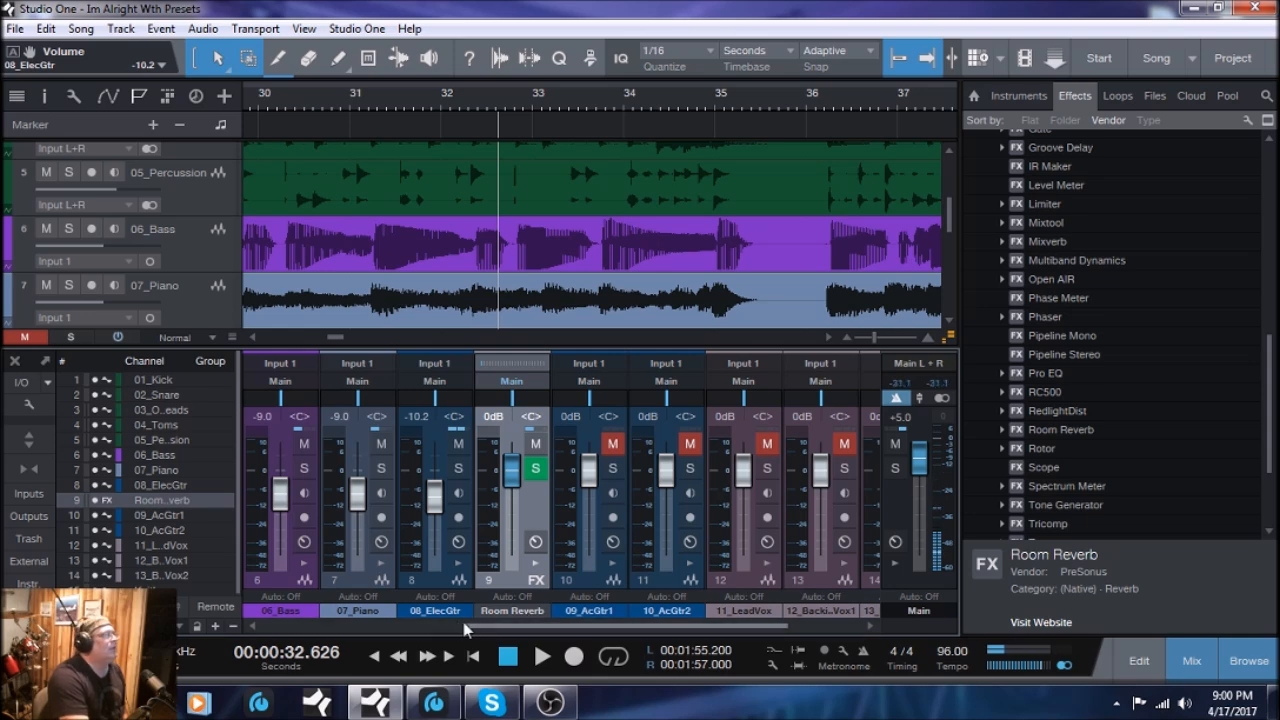
# - Play the full mix while balancing the 08_ElecGtr fader to -3.8 dB, and stop playback
pyautogui.click(541, 657)
pyautogui.moveTo(436, 505); pyautogui.dragTo(434, 483)
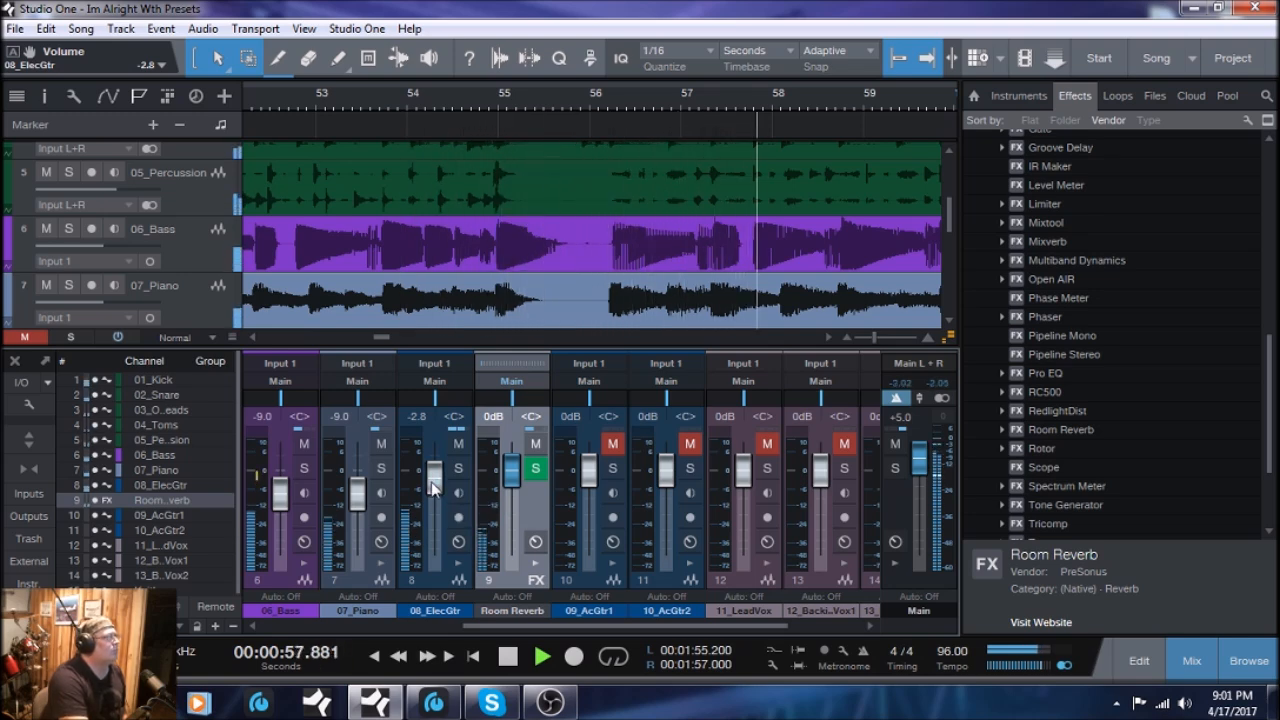
pyautogui.moveTo(431, 481); pyautogui.dragTo(433, 482)
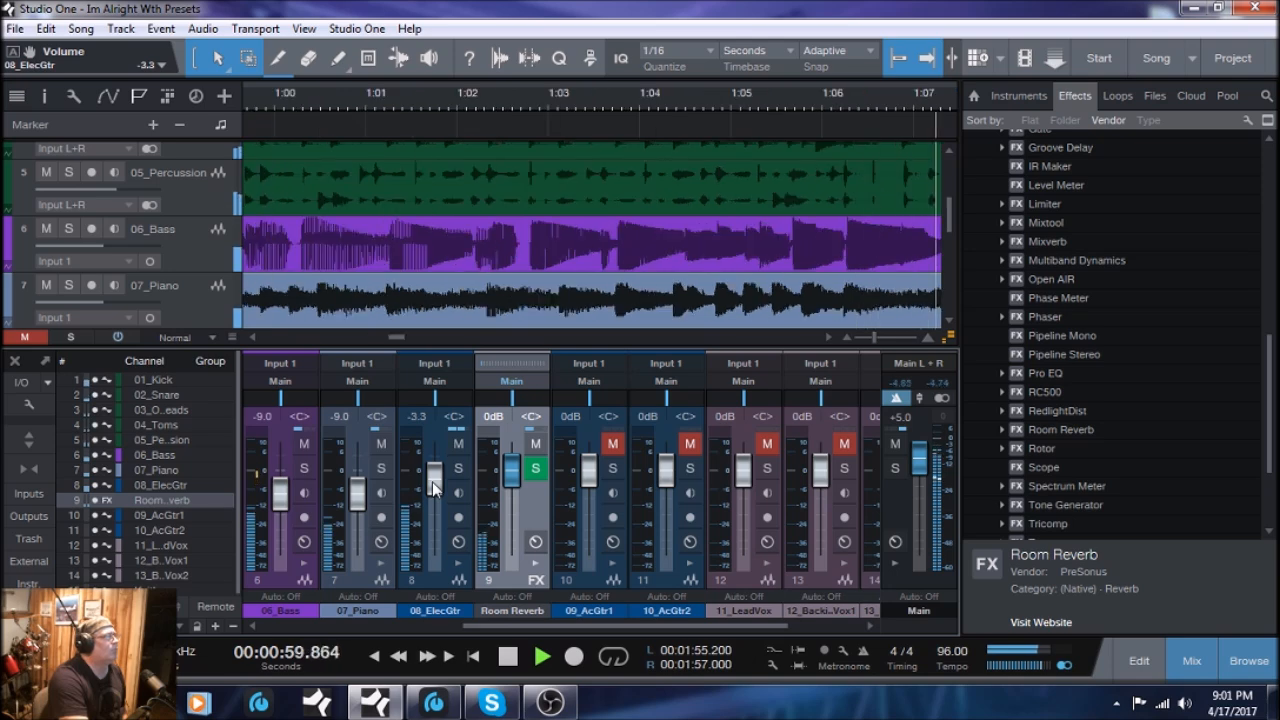
pyautogui.scroll(-1, 432, 482)
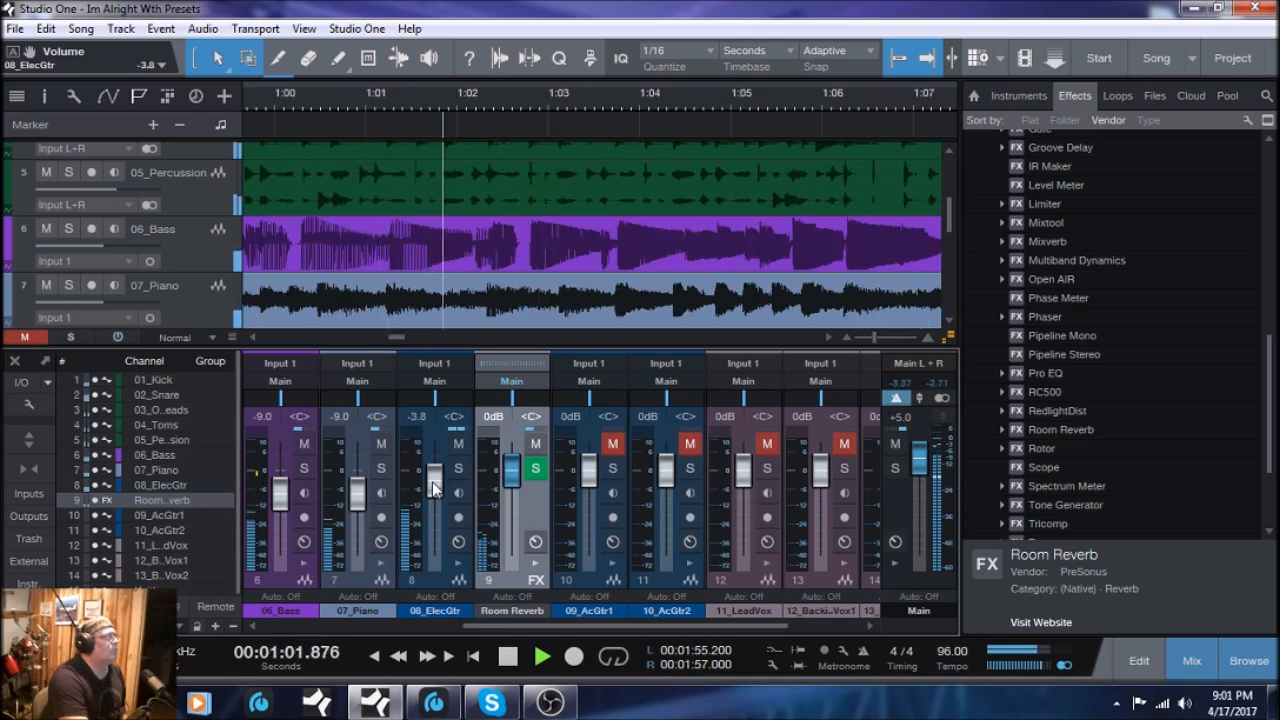
pyautogui.click(508, 657)
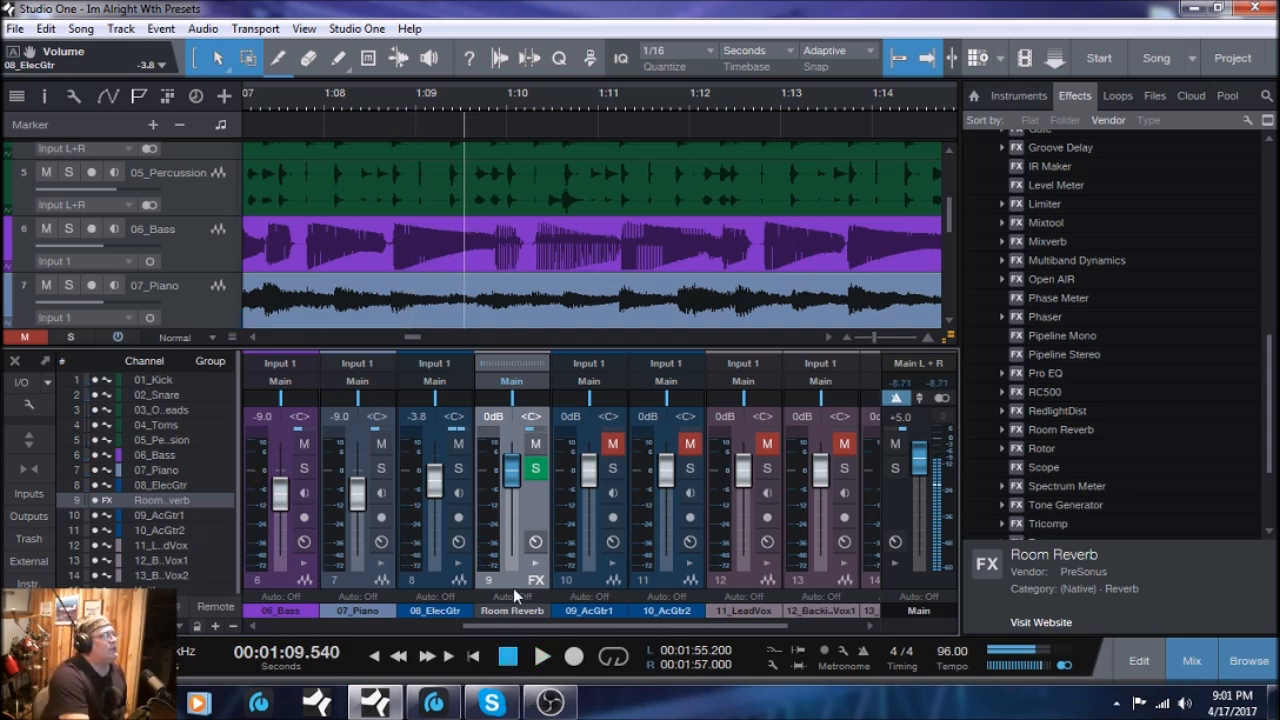
# - Unmute 09_AcGtr1 and solo it together with the voice microphone channel on Input 16
pyautogui.click(594, 582)
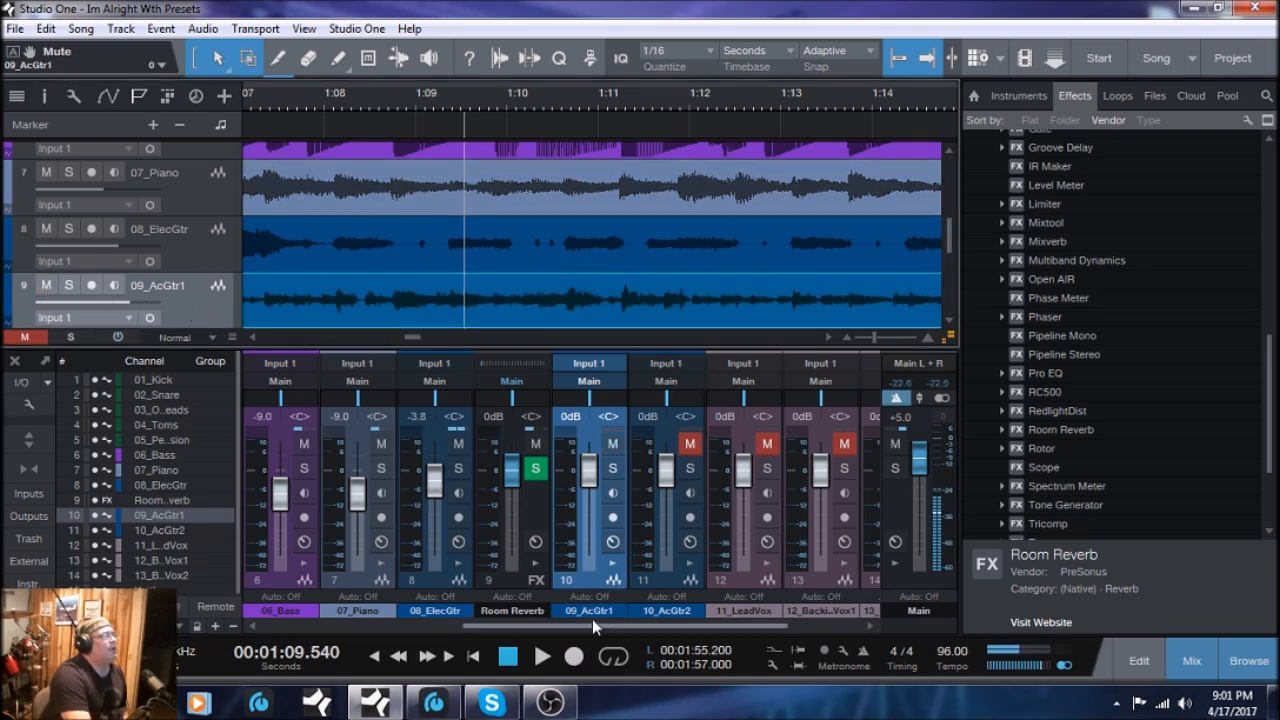
pyautogui.hscroll(2, 590, 619)
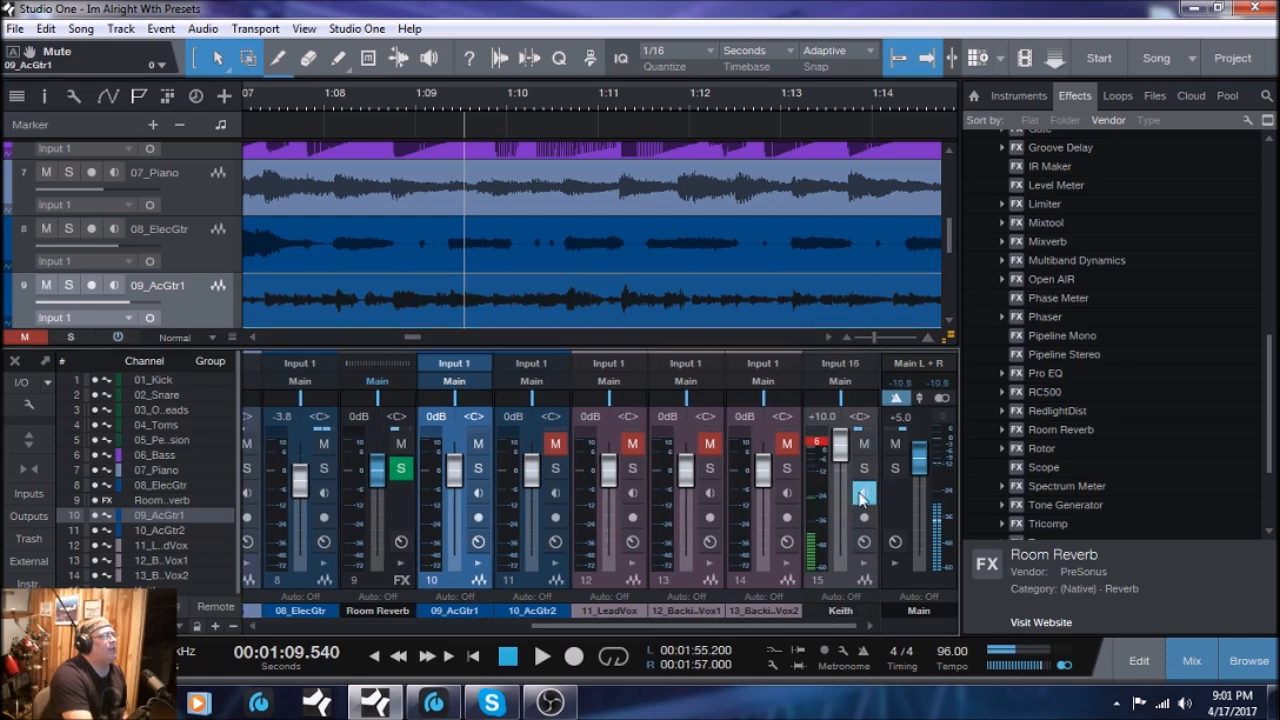
pyautogui.click(859, 468)
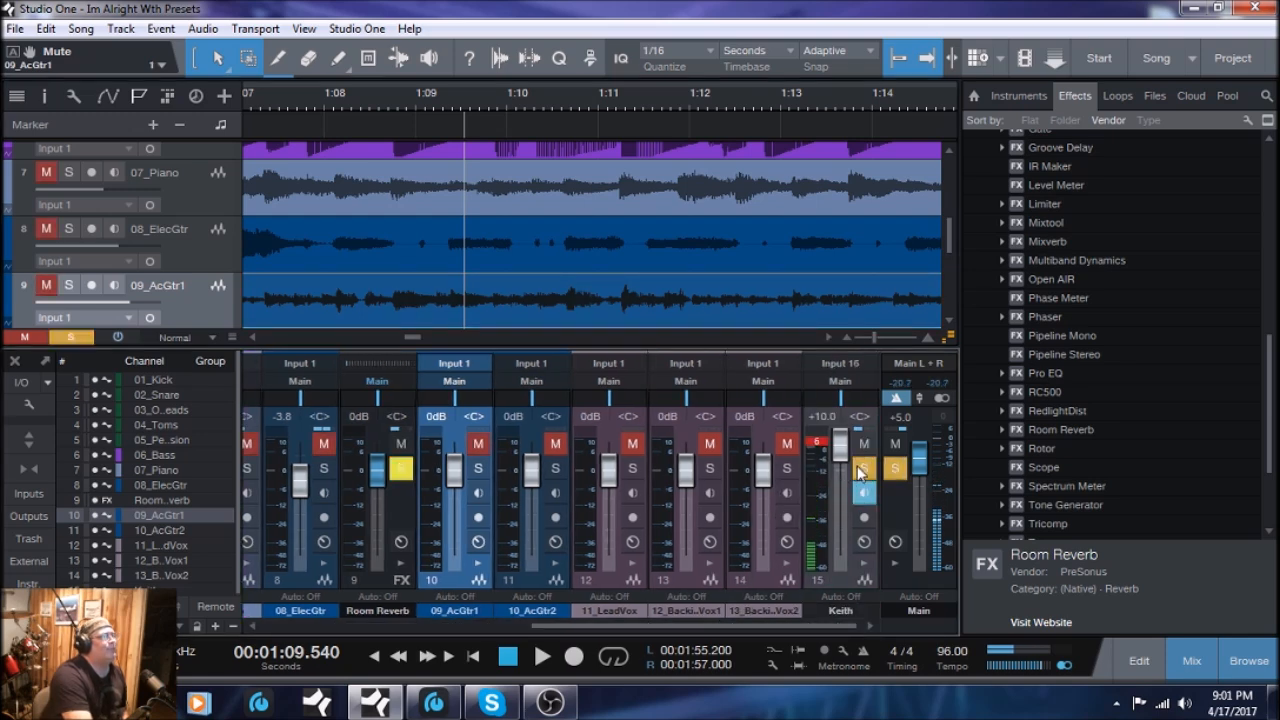
pyautogui.click(477, 469)
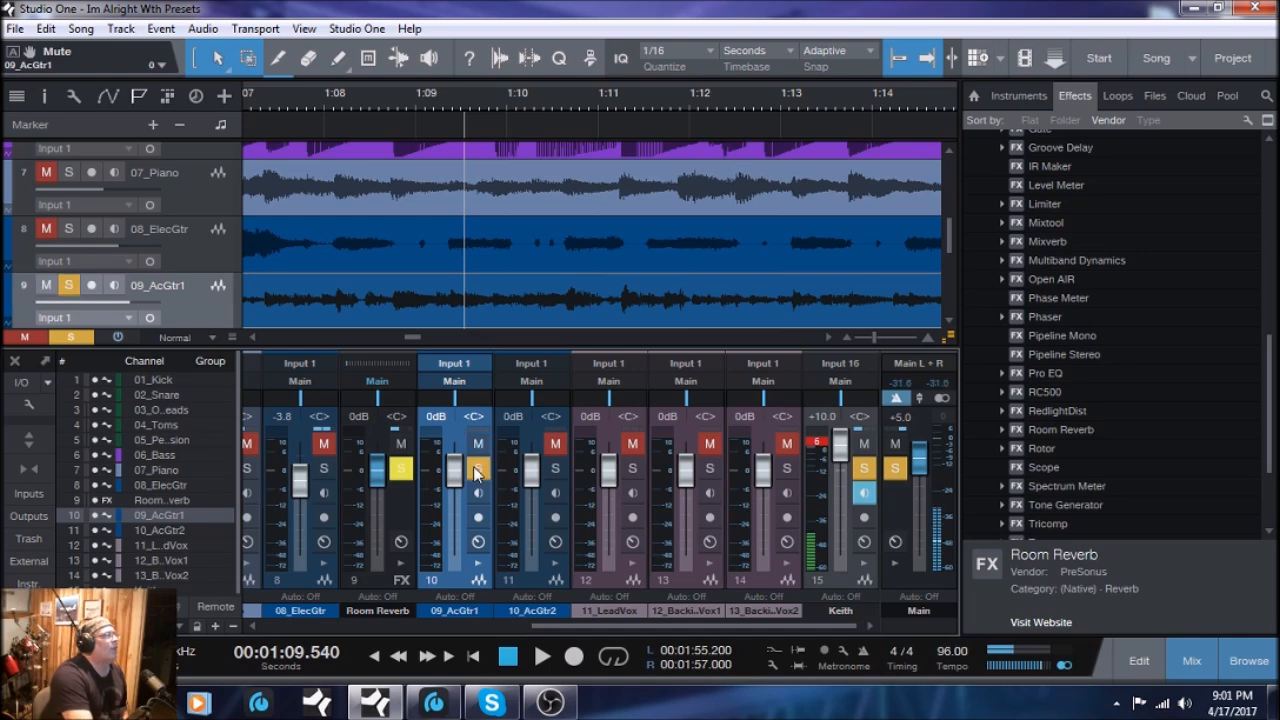
# - Play the soloed first acoustic guitar briefly, stop, and return playback to the song start
pyautogui.click(539, 655)
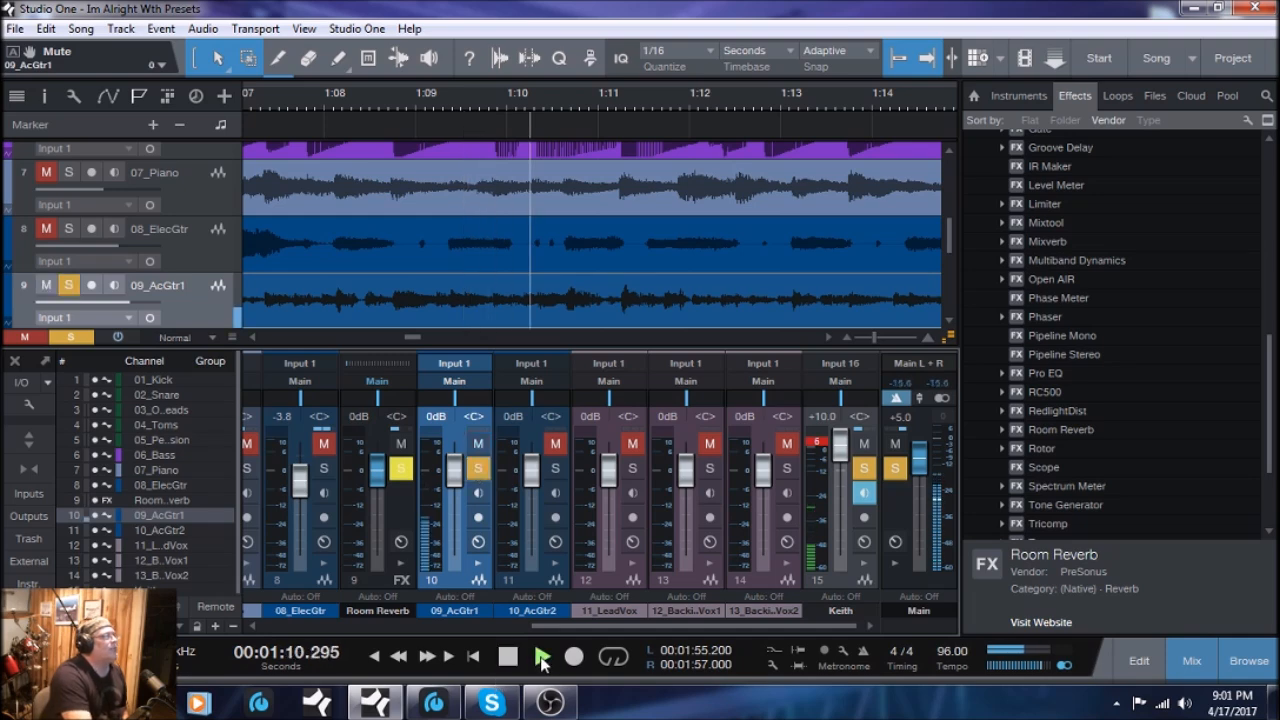
pyautogui.click(508, 656)
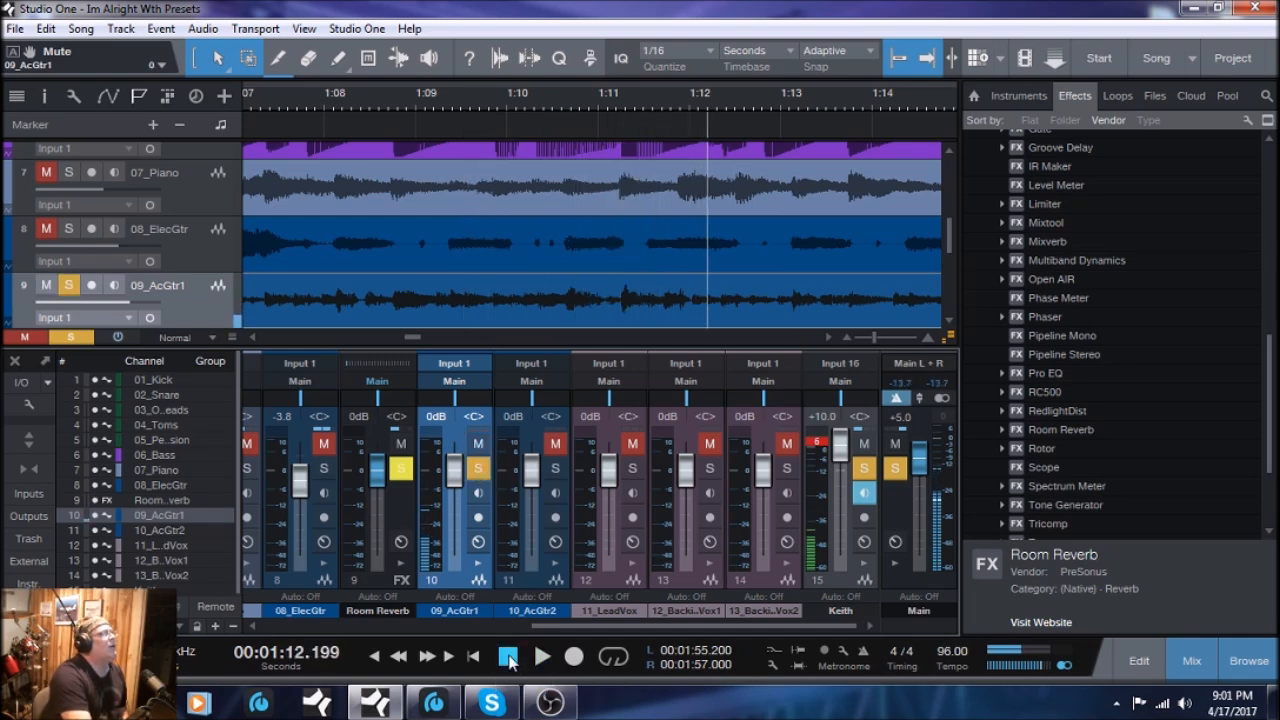
pyautogui.click(377, 657)
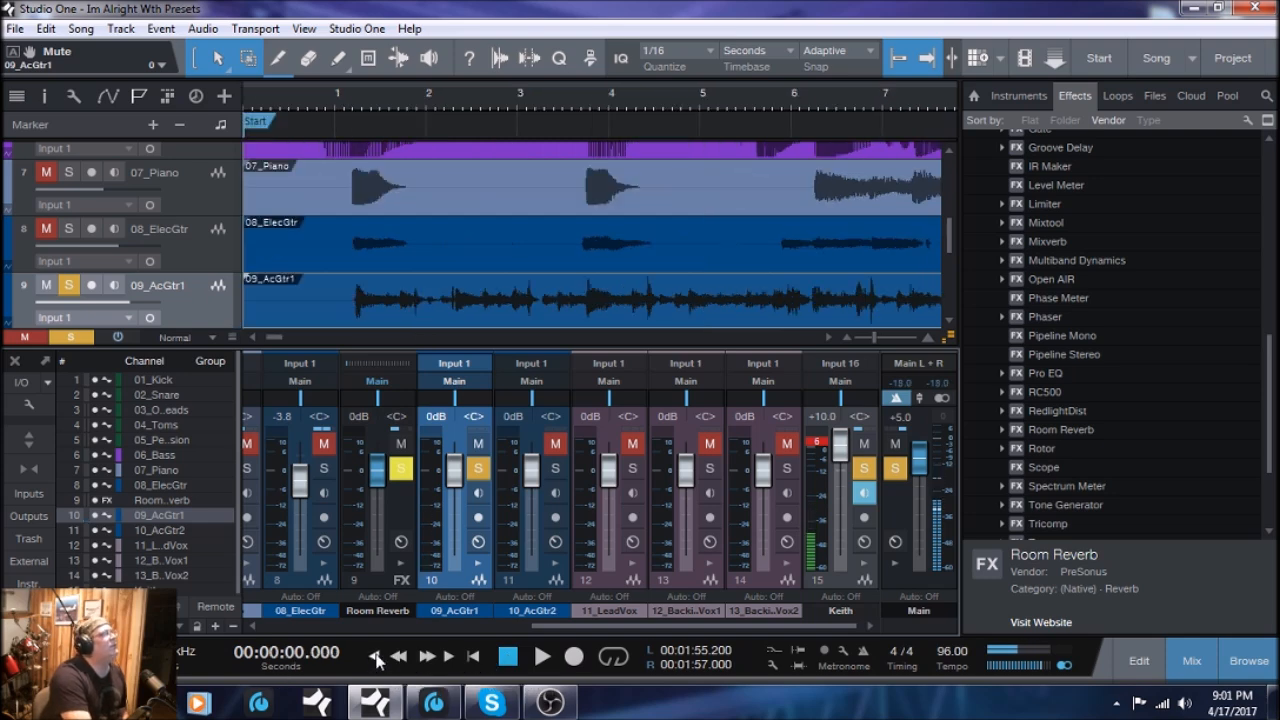
# - Audition the dry first acoustic guitar track in solo from the song start, and stop playback
pyautogui.click(540, 656)
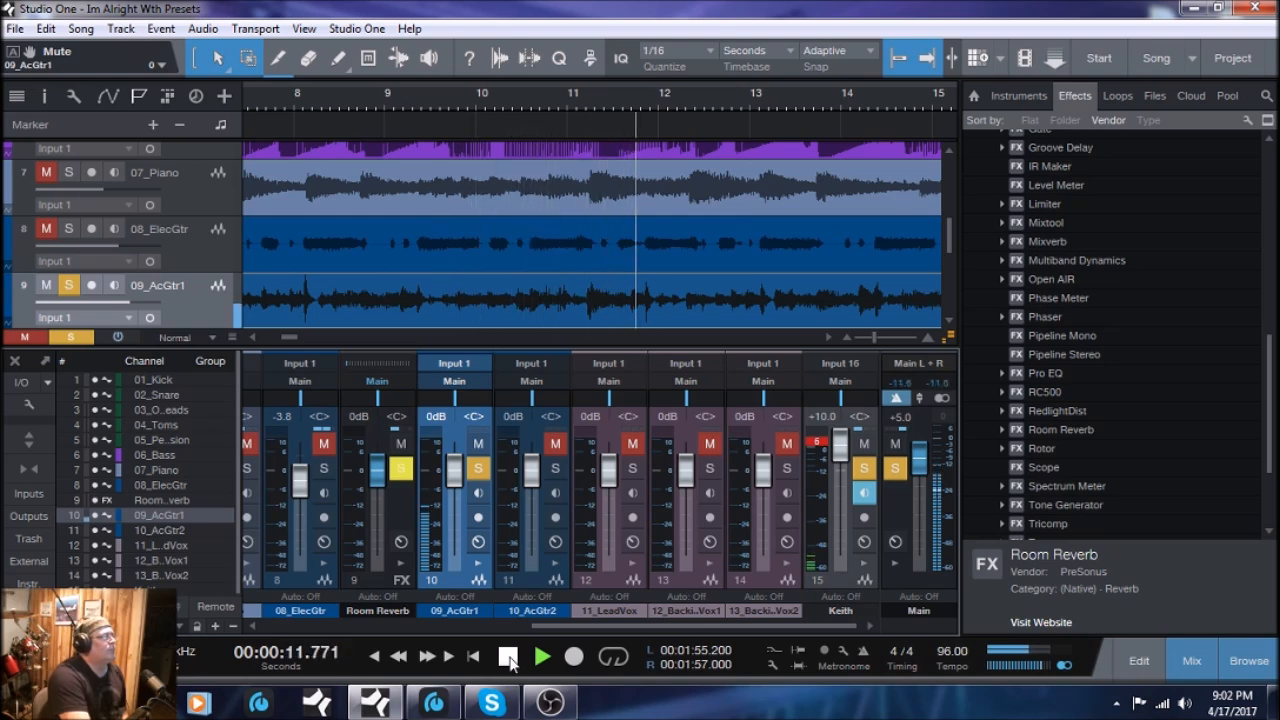
pyautogui.click(509, 658)
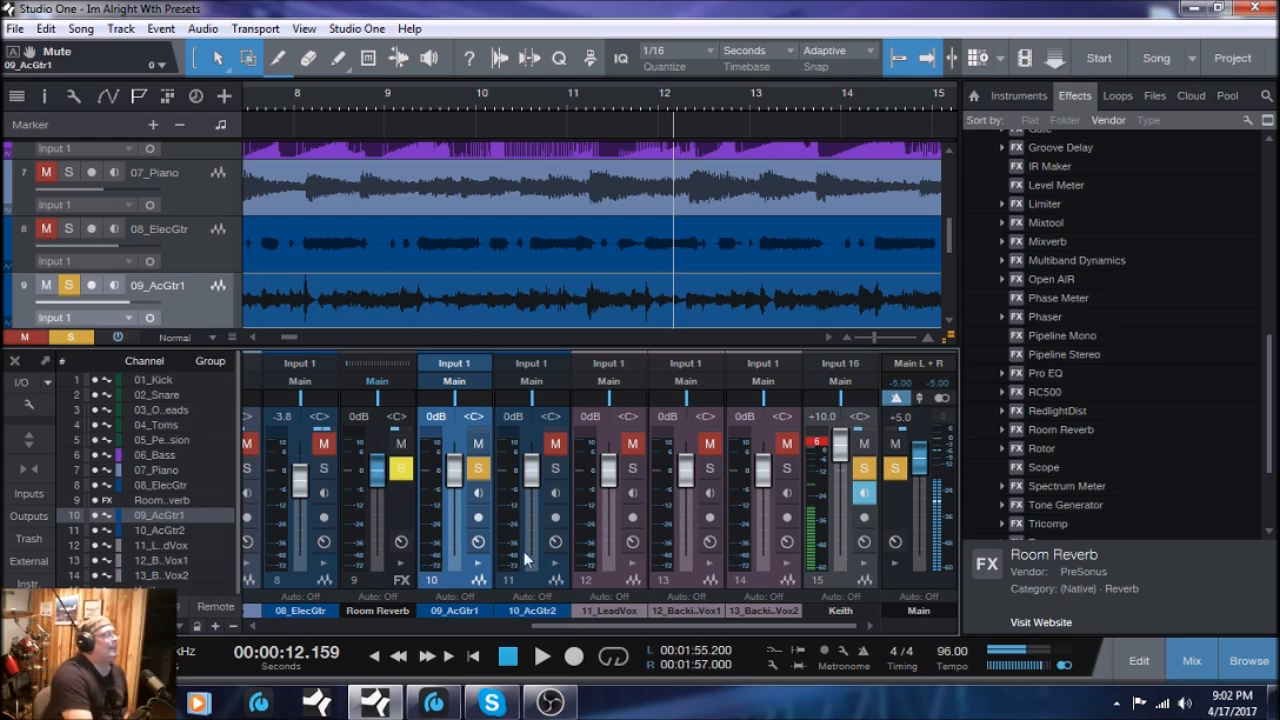
# - Load the Basic Acoustic guitar FX chain into the 09_AcGtr1 inserts and check its Pro EQ curve
pyautogui.click(478, 568)
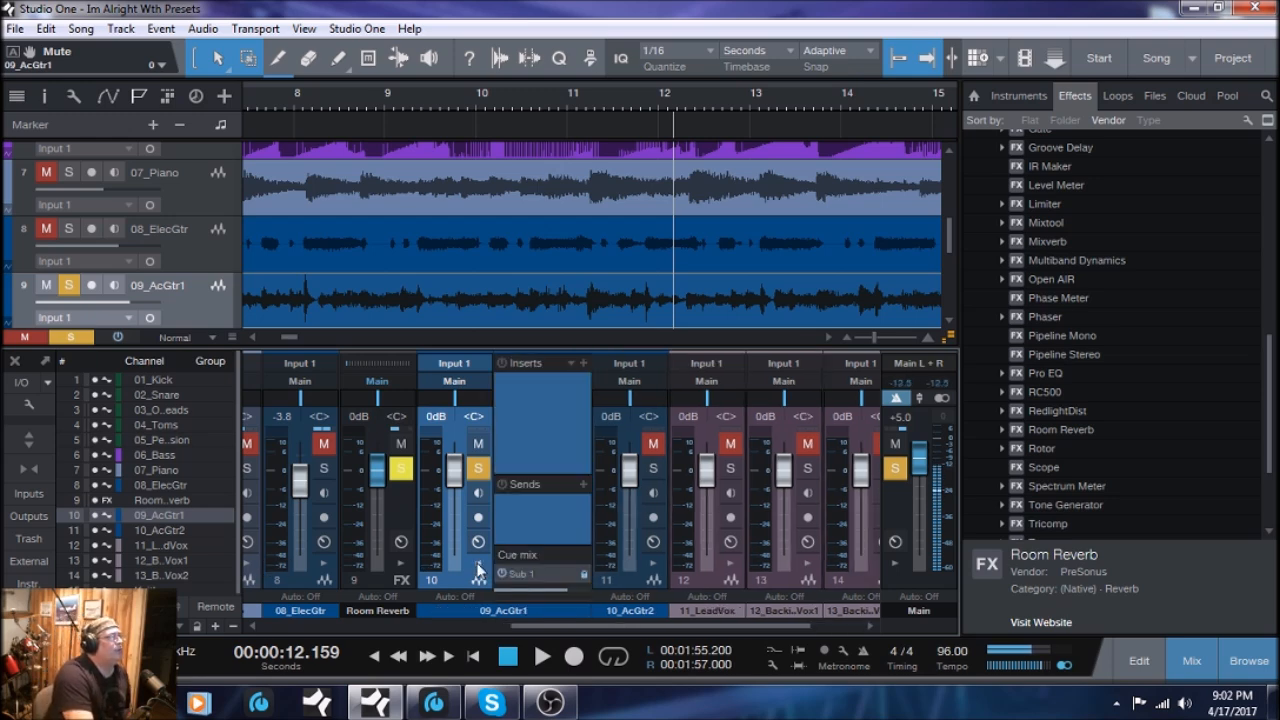
pyautogui.click(573, 370)
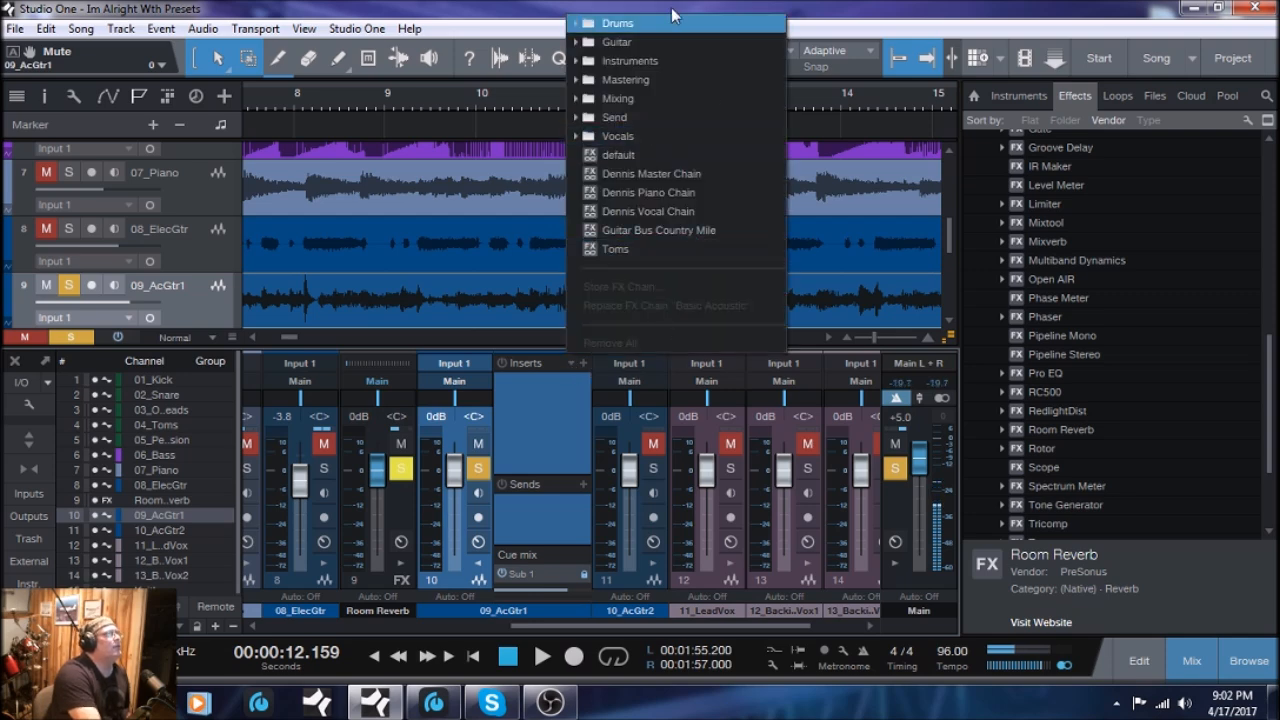
pyautogui.click(605, 43)
pyautogui.press('Down')
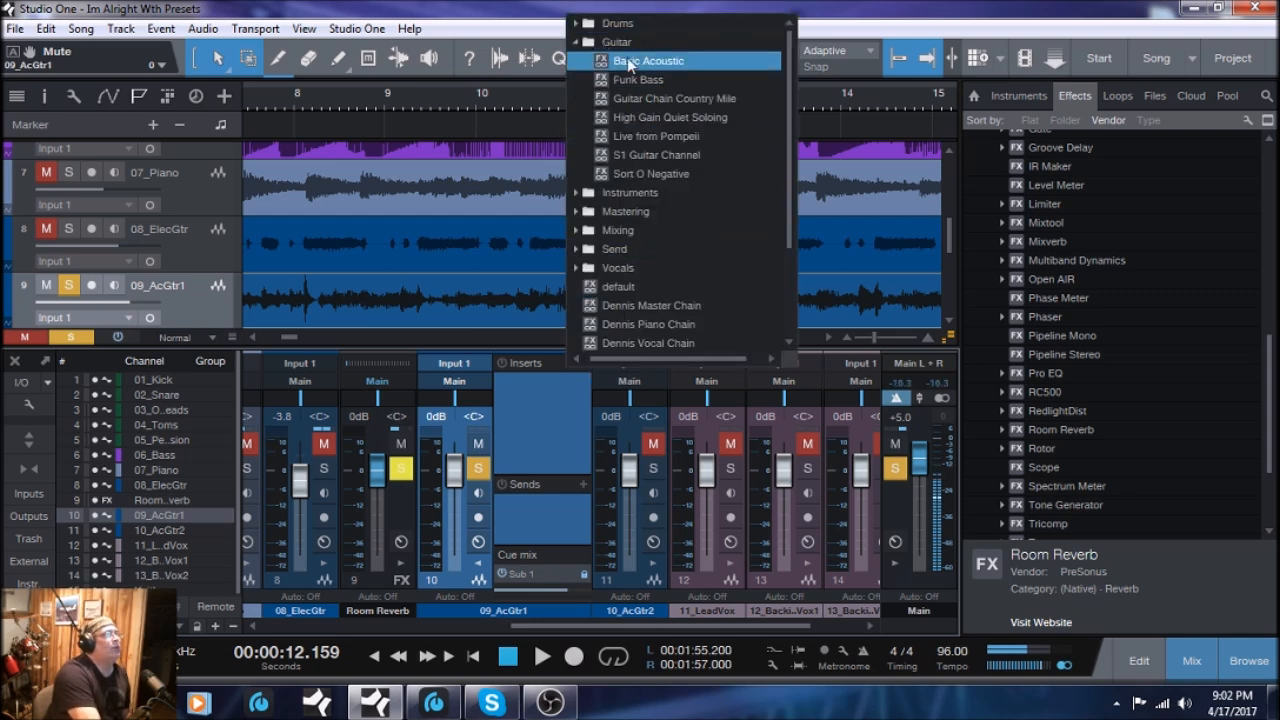
pyautogui.click(643, 62)
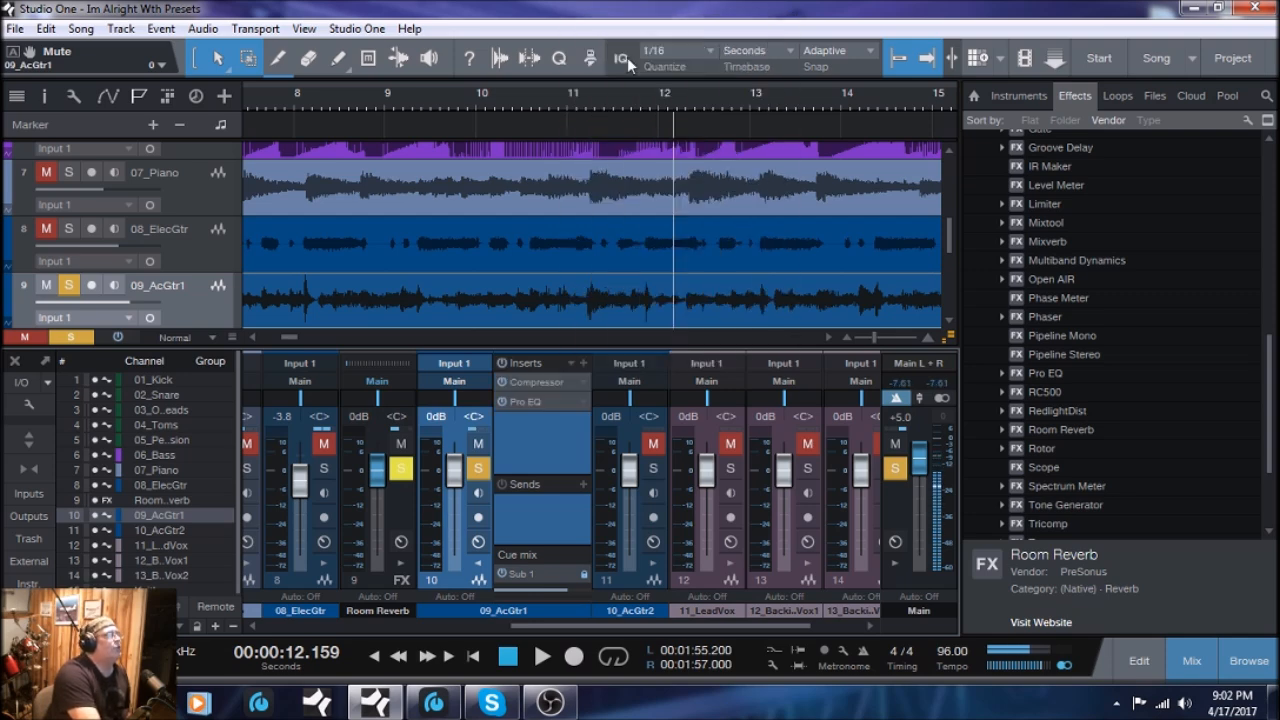
pyautogui.click(532, 399)
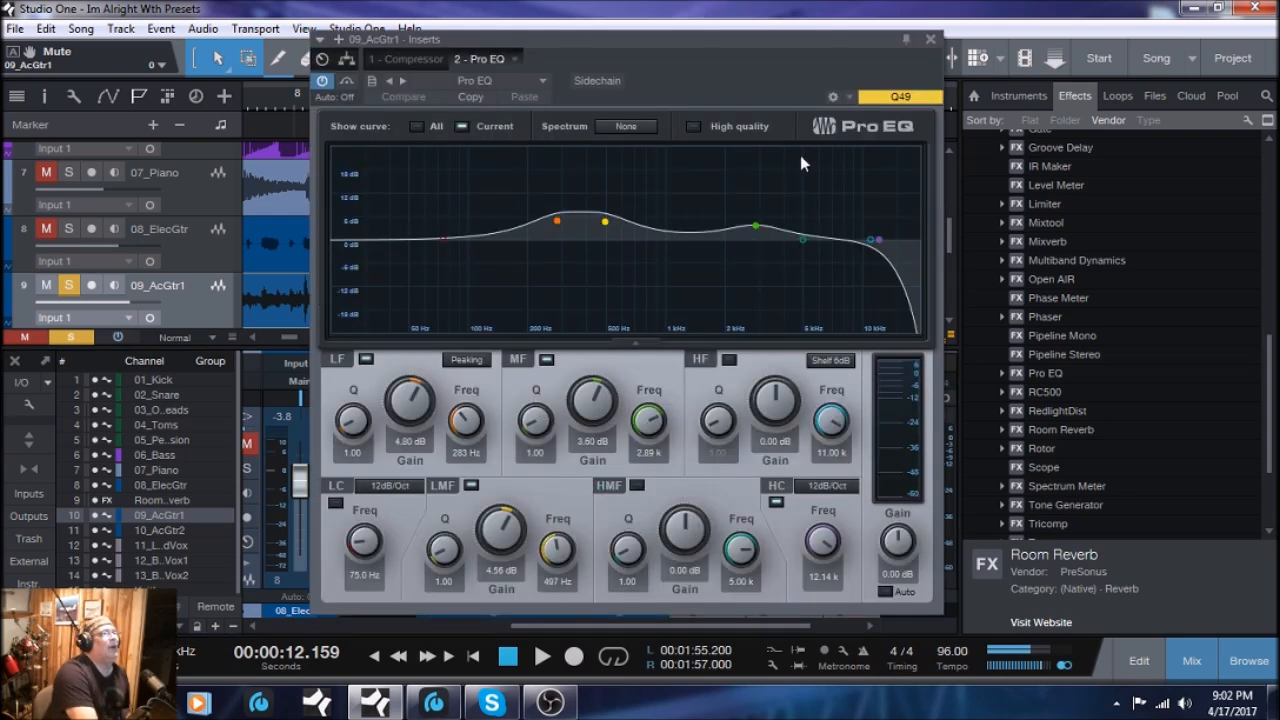
pyautogui.click(930, 36)
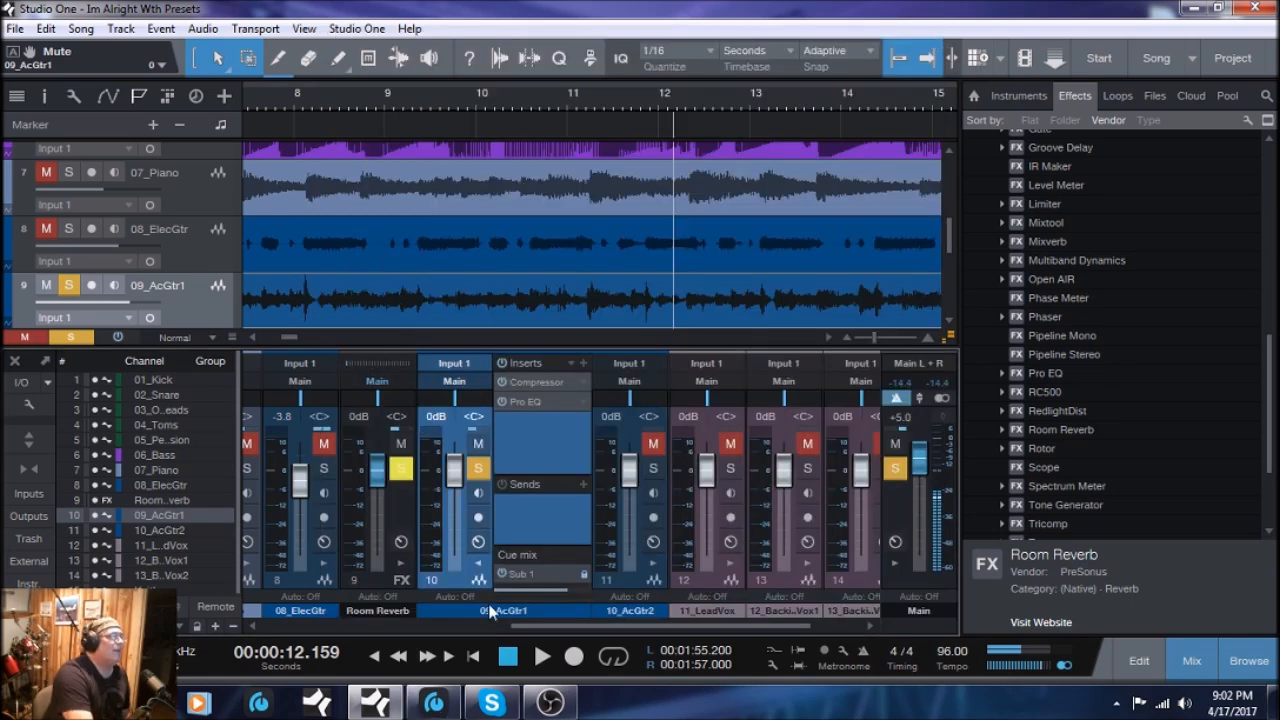
# - Play the processed acoustic guitar in solo while lowering the 09_AcGtr1 fader to -5.0 dB, and stop playback
pyautogui.click(541, 656)
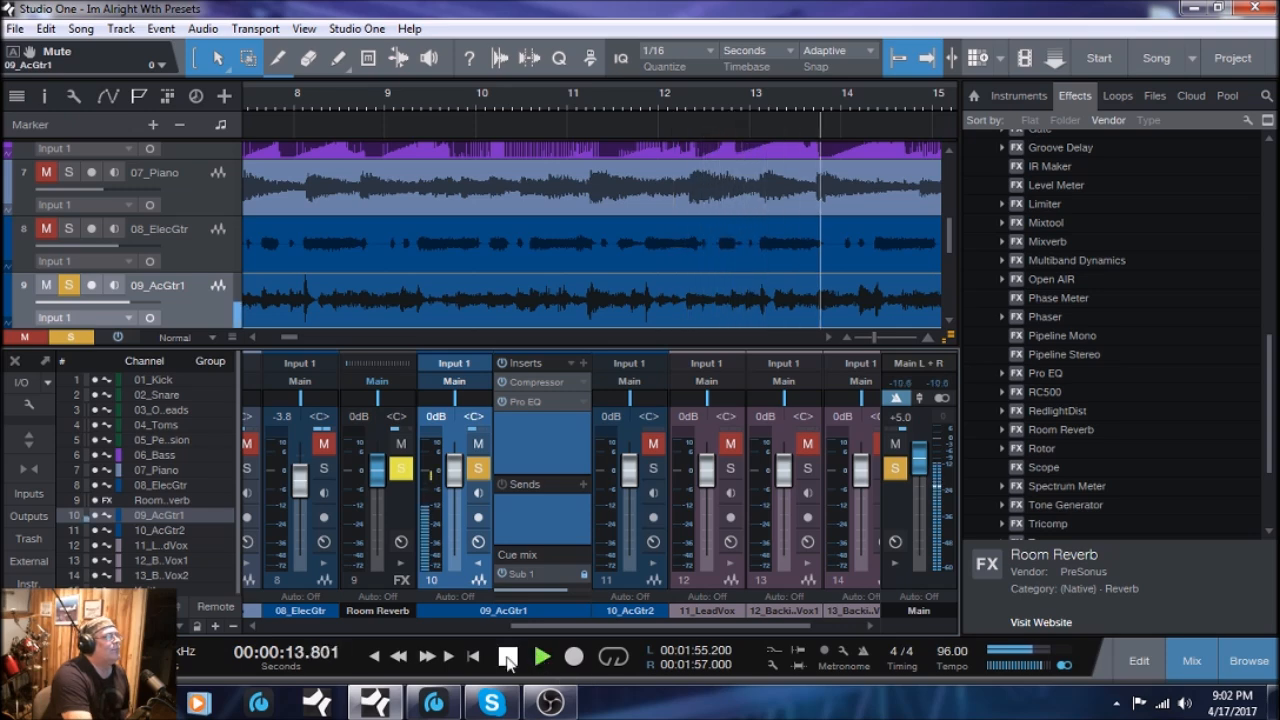
pyautogui.moveTo(454, 468); pyautogui.dragTo(453, 490)
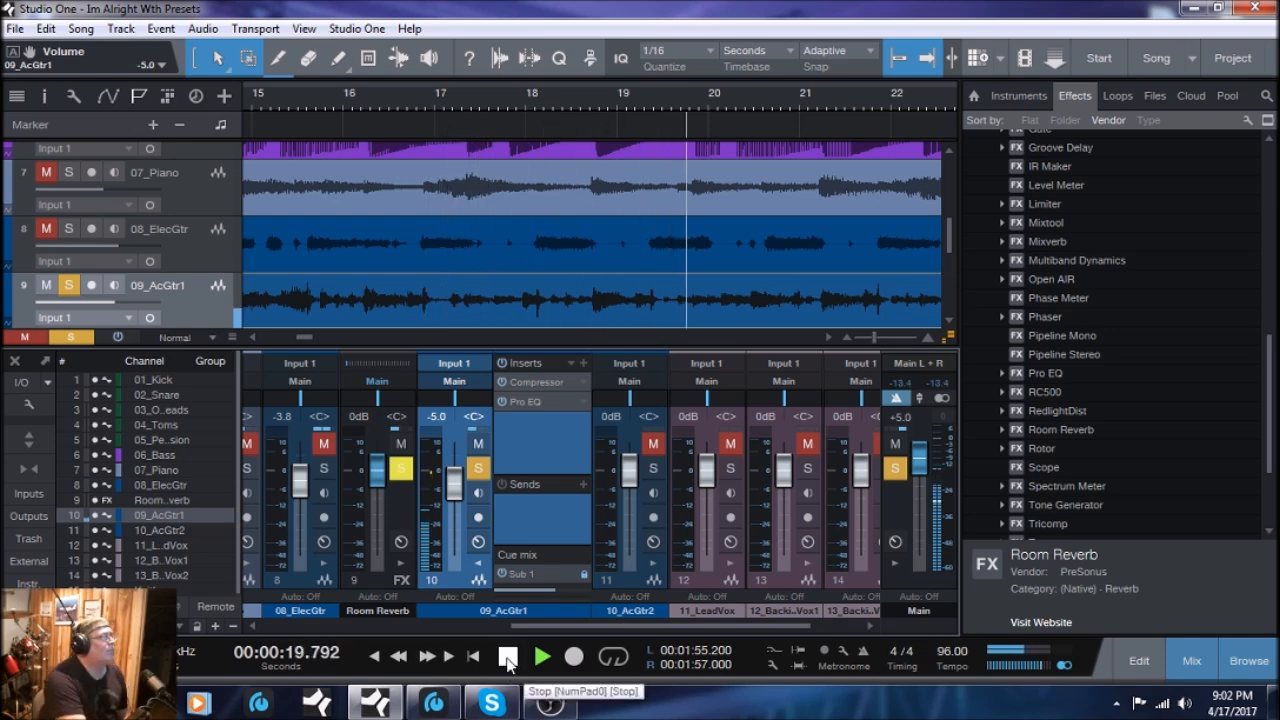
pyautogui.click(508, 657)
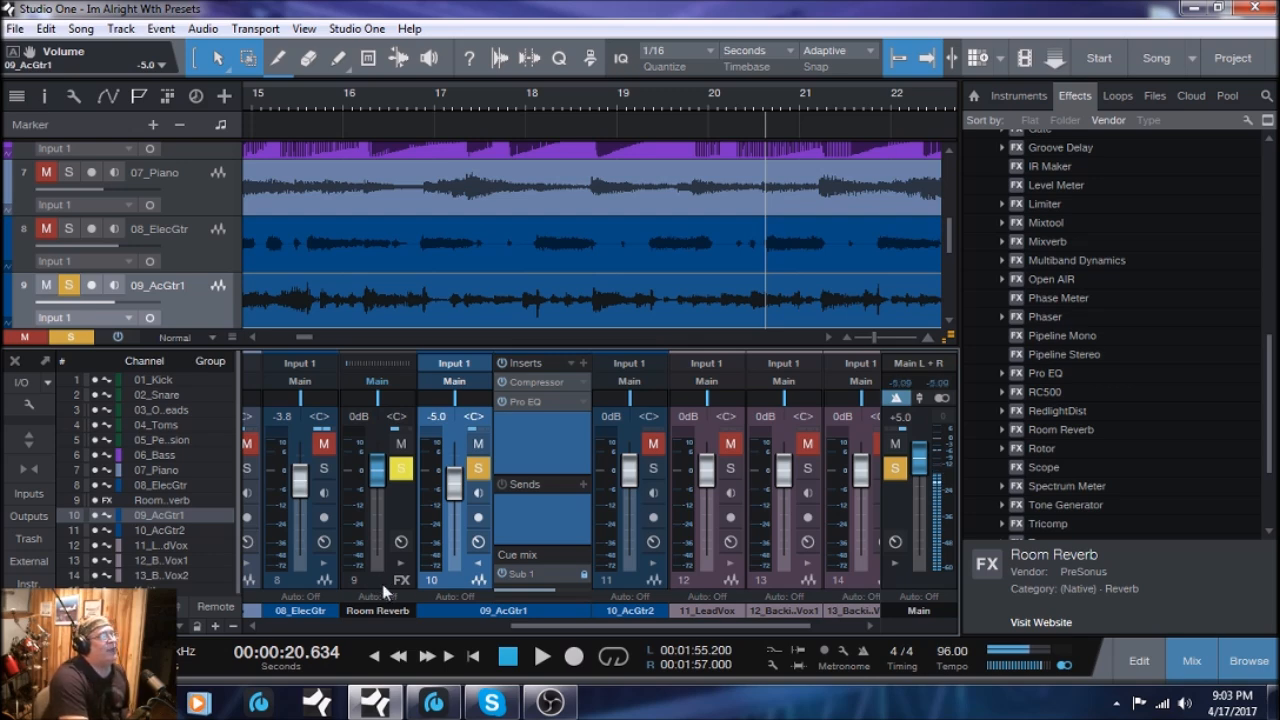
# - Copy the Room Reverb send from 08_ElecGtr to 09_AcGtr1, audition the soloed guitar with it, and collapse 08_ElecGtr's effects section
pyautogui.click(327, 564)
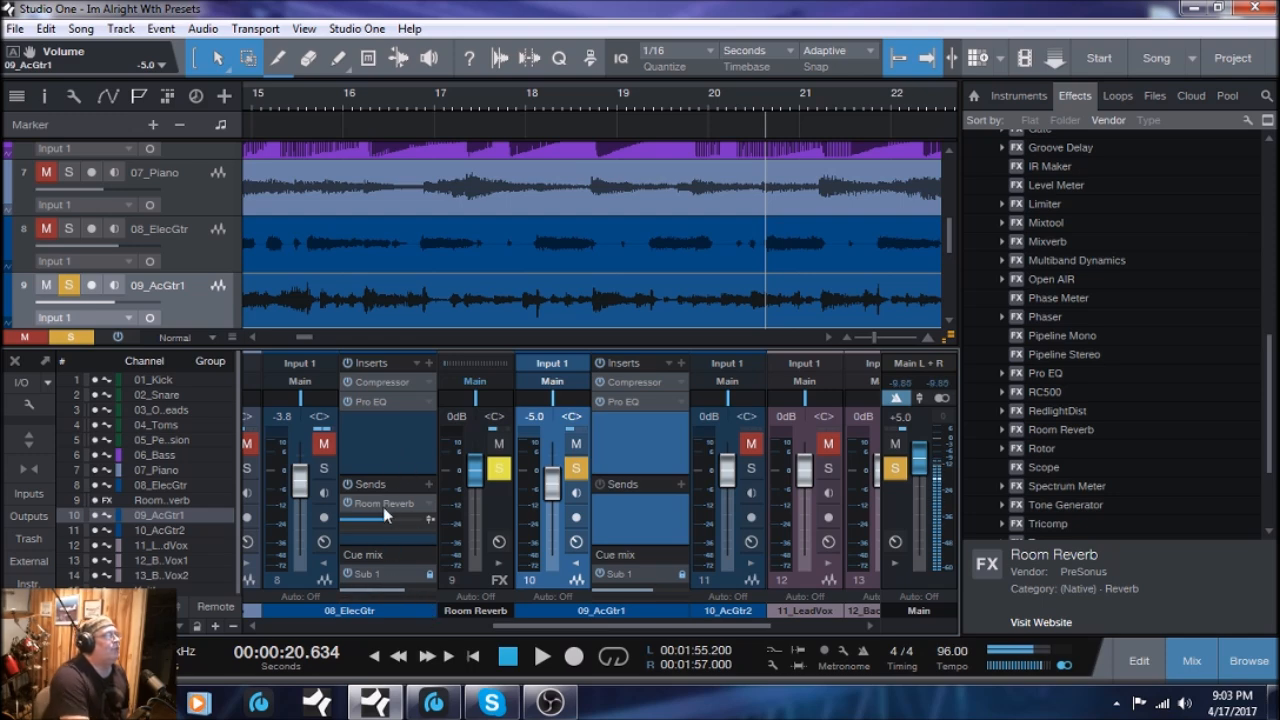
pyautogui.moveTo(373, 503); pyautogui.dragTo(636, 516)
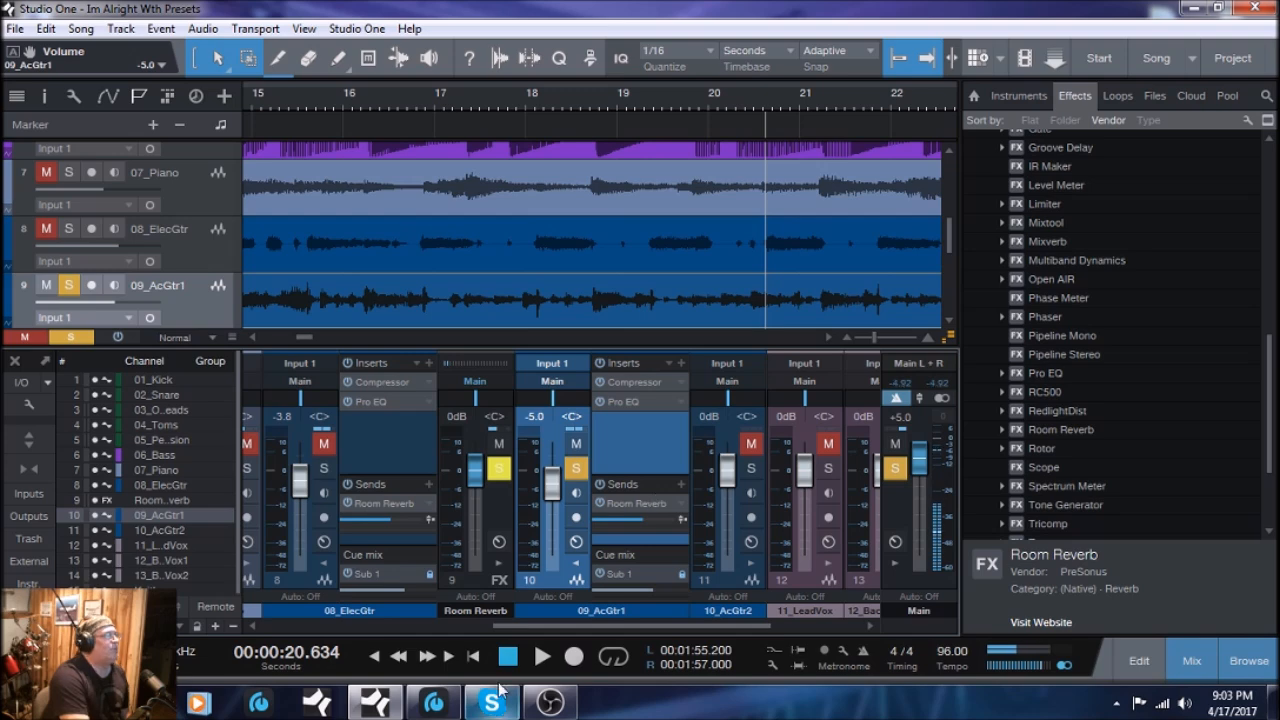
pyautogui.click(540, 658)
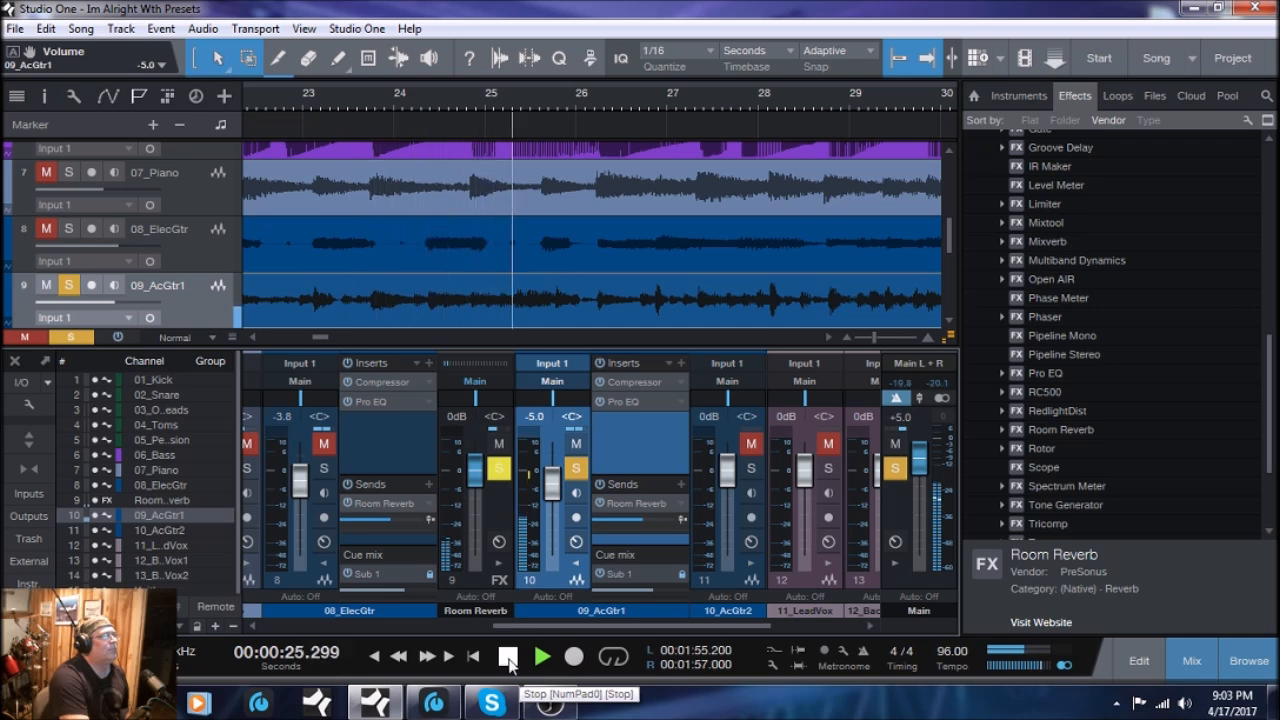
pyautogui.click(508, 658)
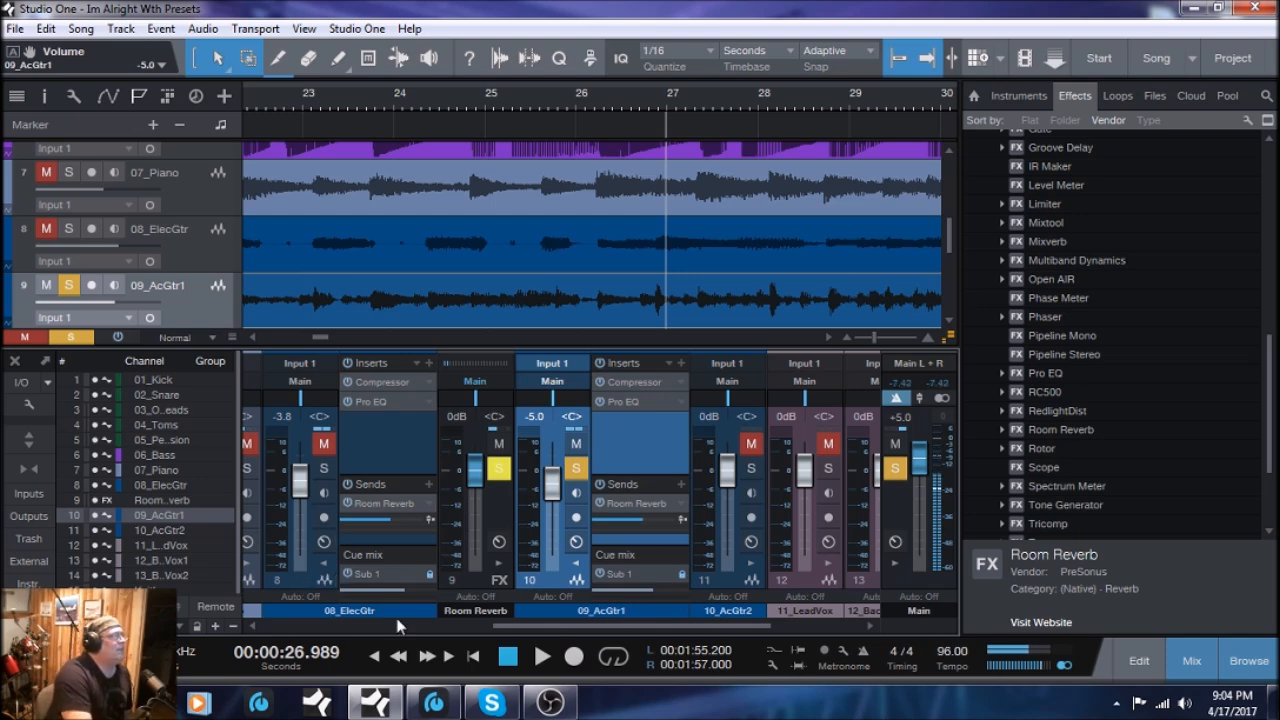
pyautogui.click(323, 564)
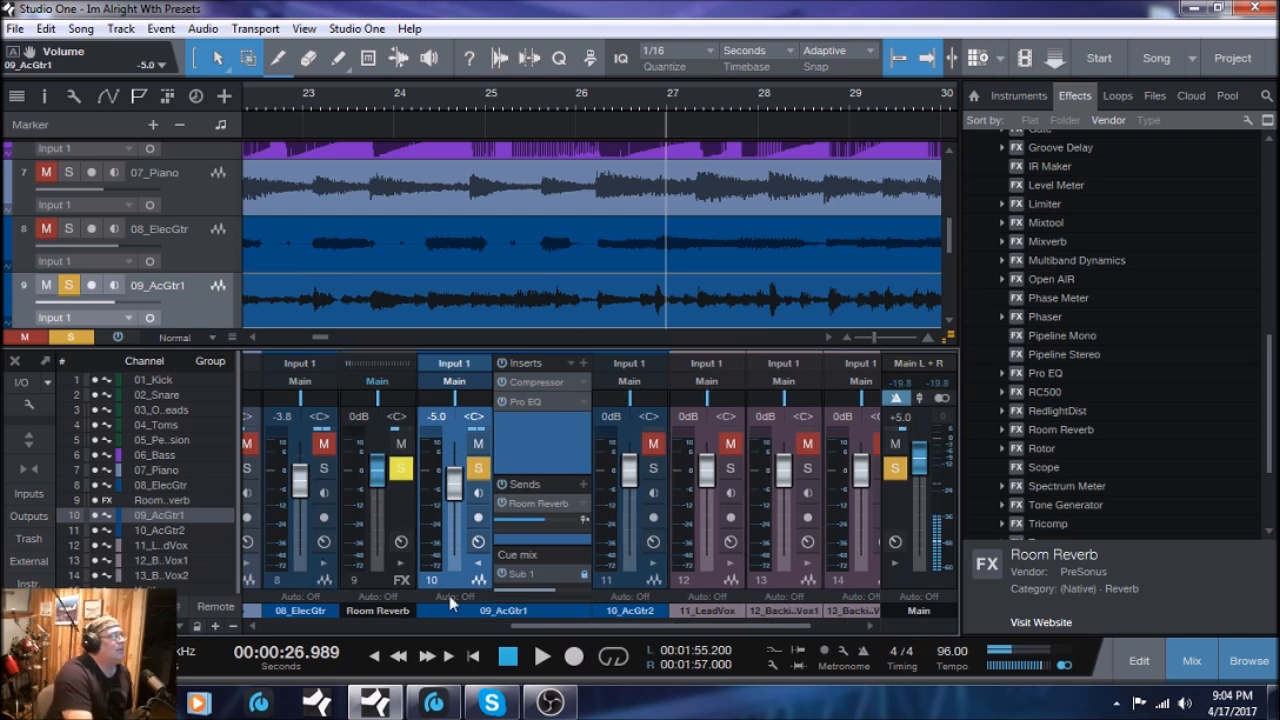
# - Turn off solo on 09_AcGtr1 and on channel 15 to restore the full mix
pyautogui.click(478, 469)
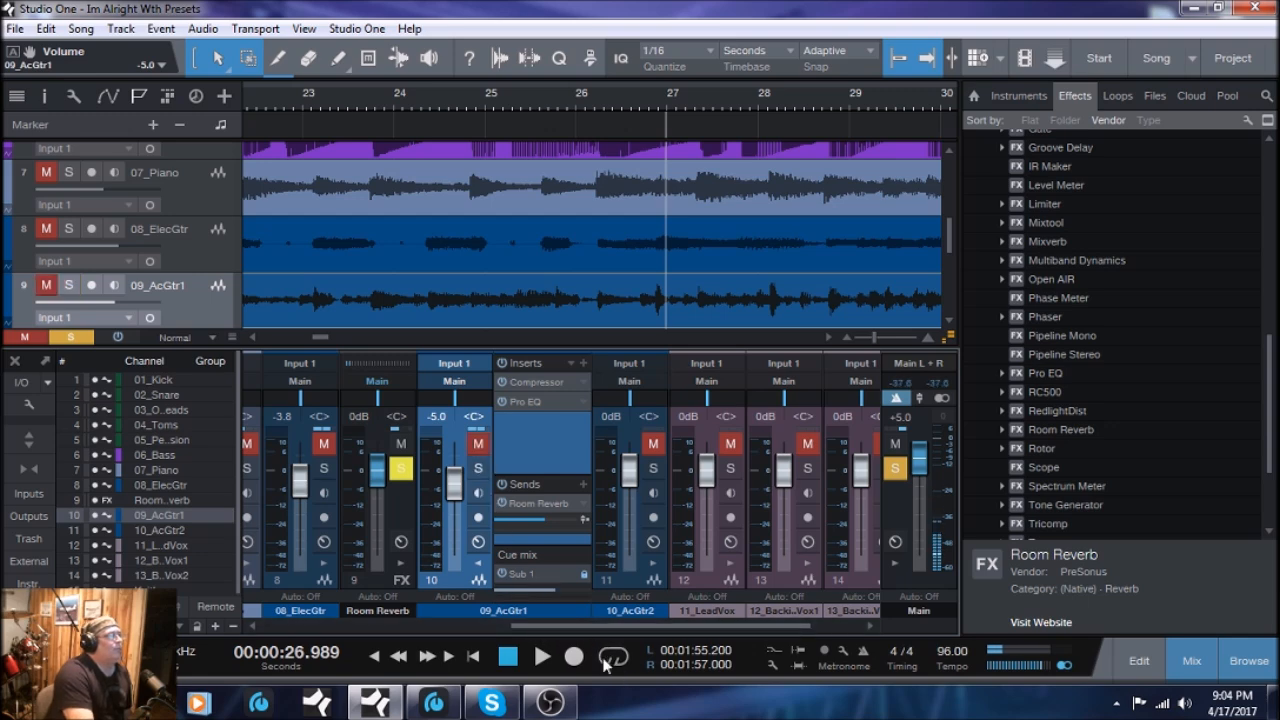
pyautogui.moveTo(557, 627); pyautogui.dragTo(754, 612)
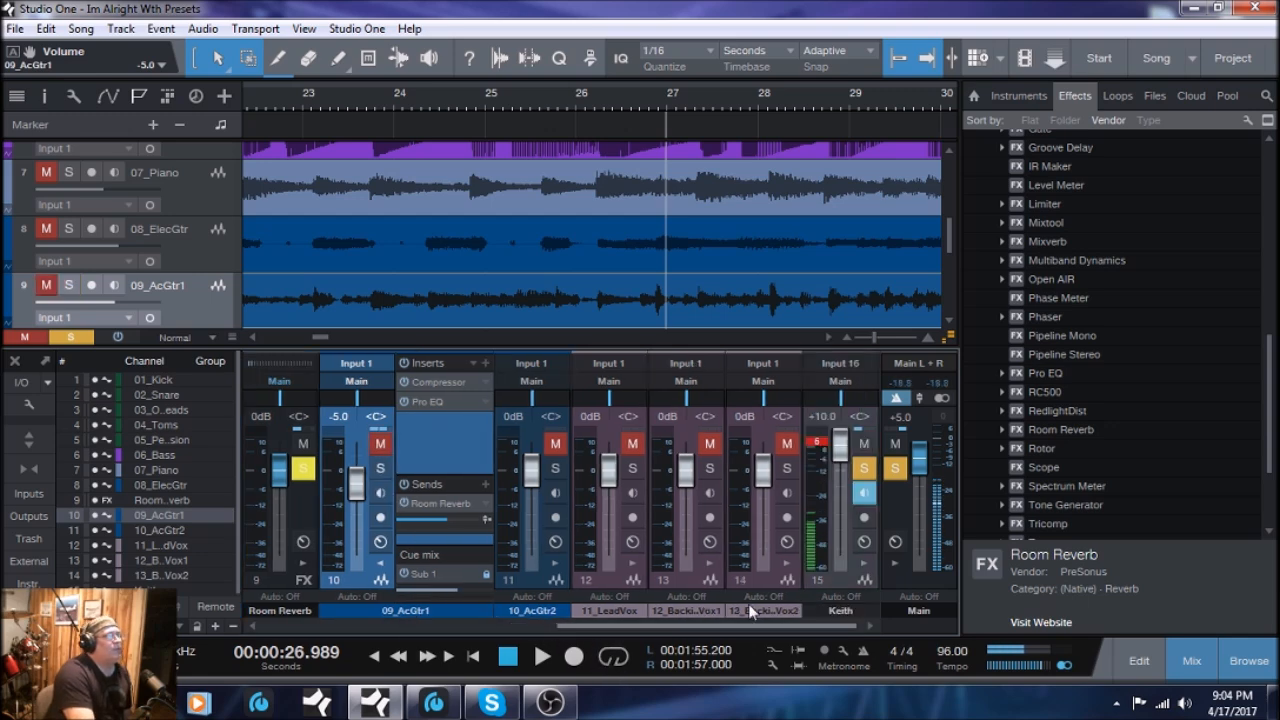
pyautogui.click(866, 470)
pyautogui.moveTo(580, 624); pyautogui.dragTo(512, 640)
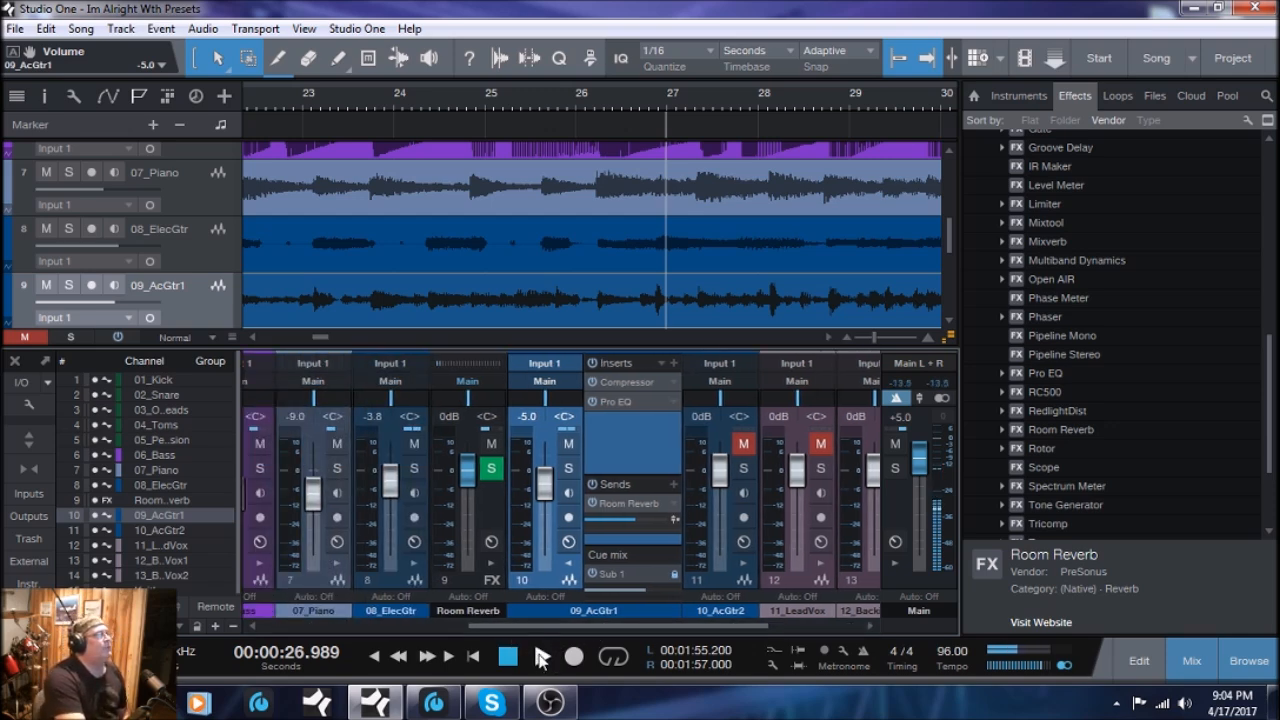
# - Play the full mix and lower the 09_AcGtr1 volume to -5.4 dB, then stop playback
pyautogui.click(541, 656)
pyautogui.moveTo(544, 486)
pyautogui.mouseDown()
pyautogui.moveTo(543, 474)
pyautogui.moveTo(545, 496)
pyautogui.mouseUp()
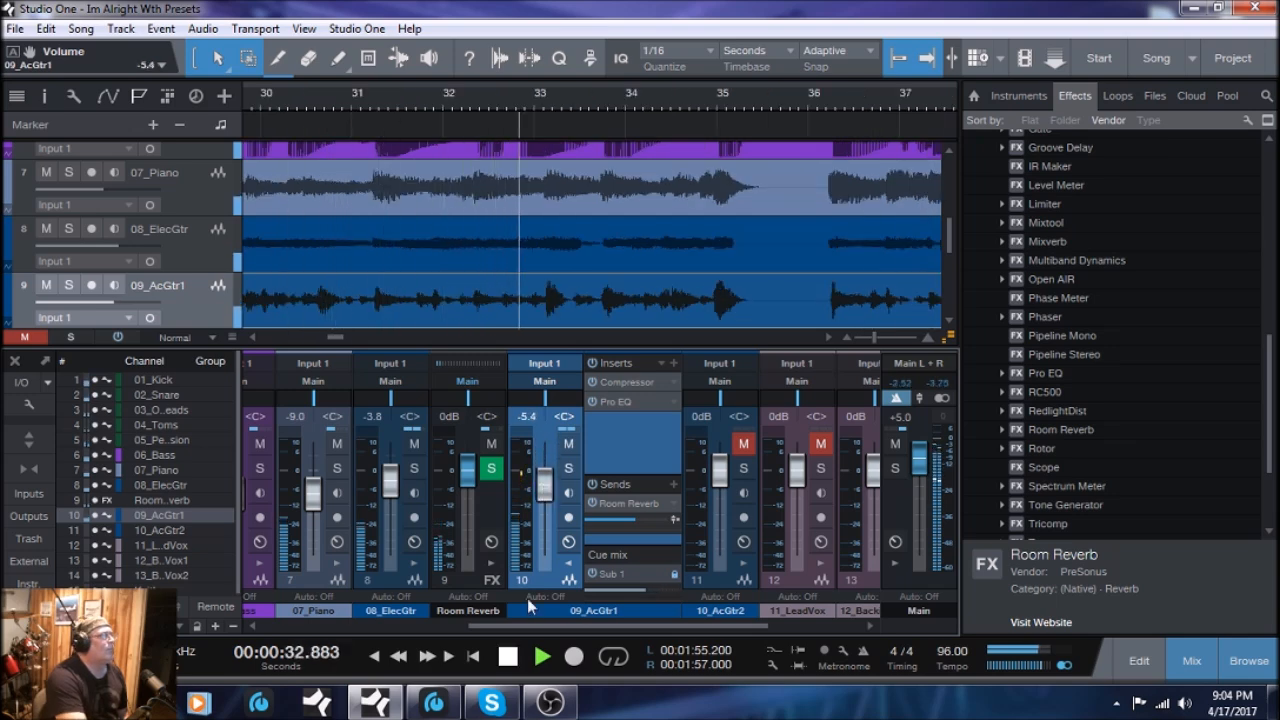
pyautogui.click(507, 657)
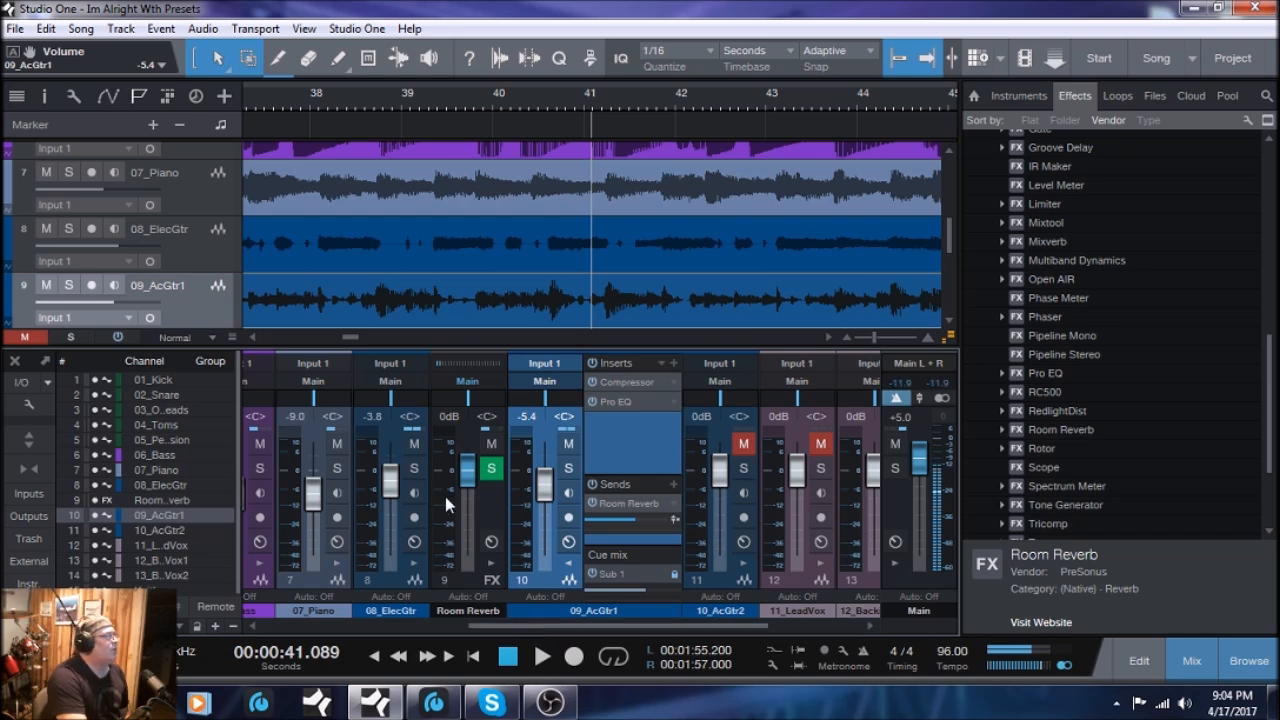
# - Solo channel 15, 08_ElecGtr and 09_AcGtr1, and audition the two guitars together
pyautogui.moveTo(541, 628)
pyautogui.mouseDown()
pyautogui.moveTo(678, 630)
pyautogui.moveTo(551, 626)
pyautogui.mouseUp()
pyautogui.click(860, 469)
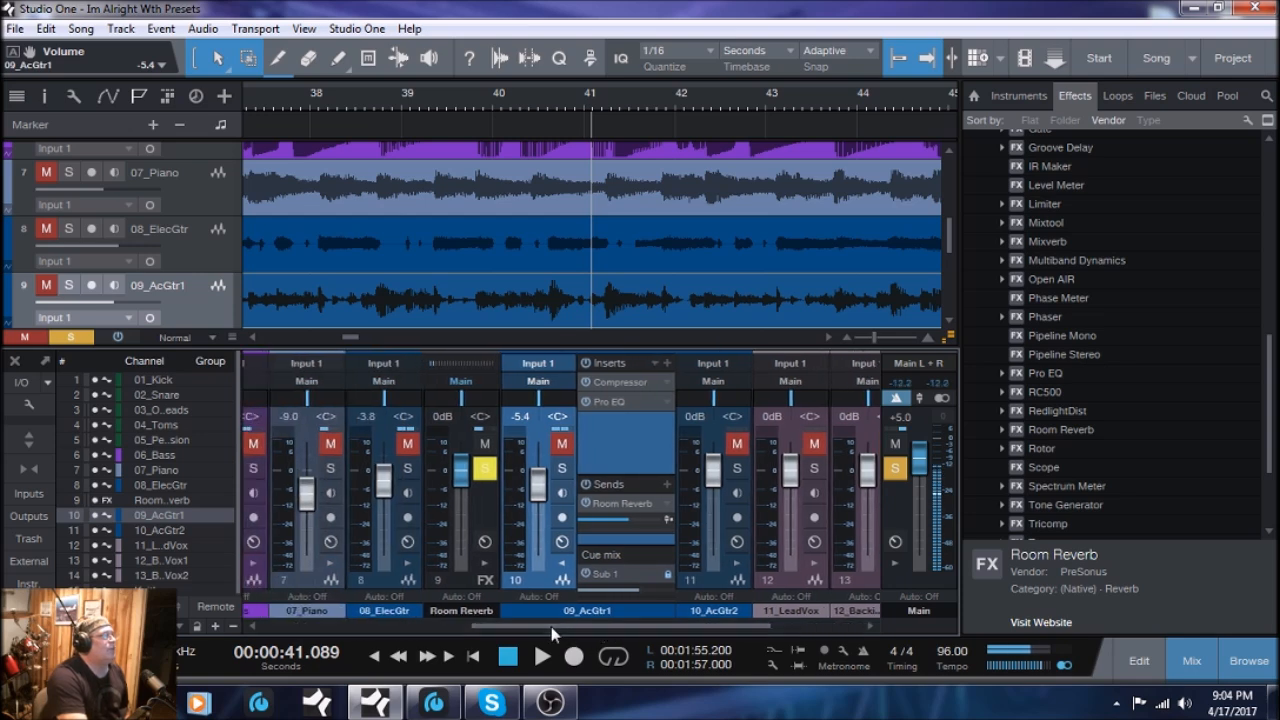
pyautogui.click(407, 469)
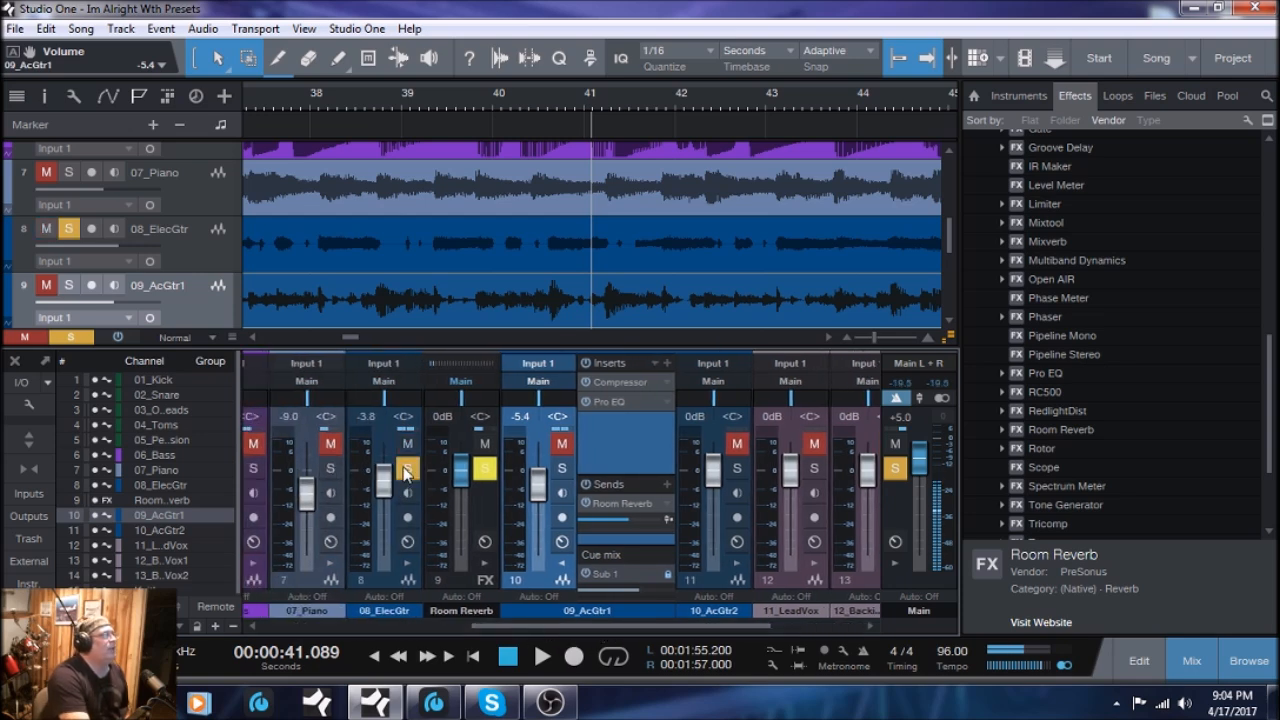
pyautogui.click(563, 469)
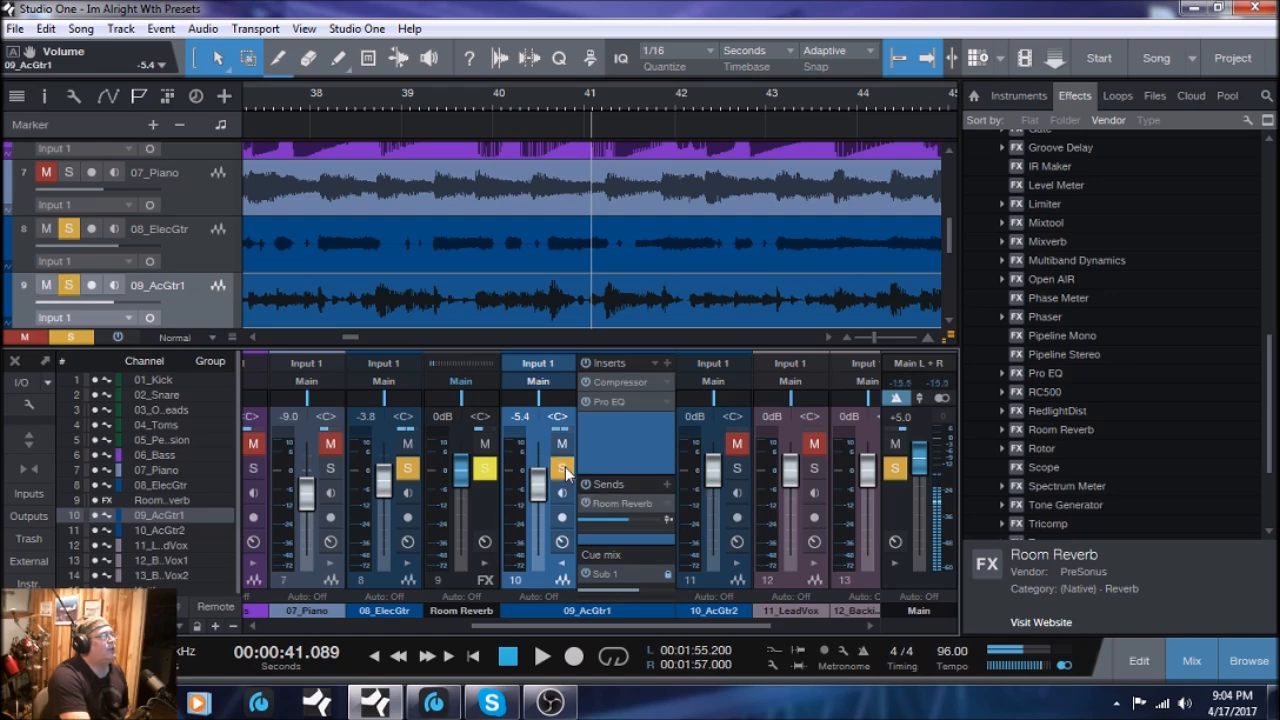
pyautogui.click(541, 658)
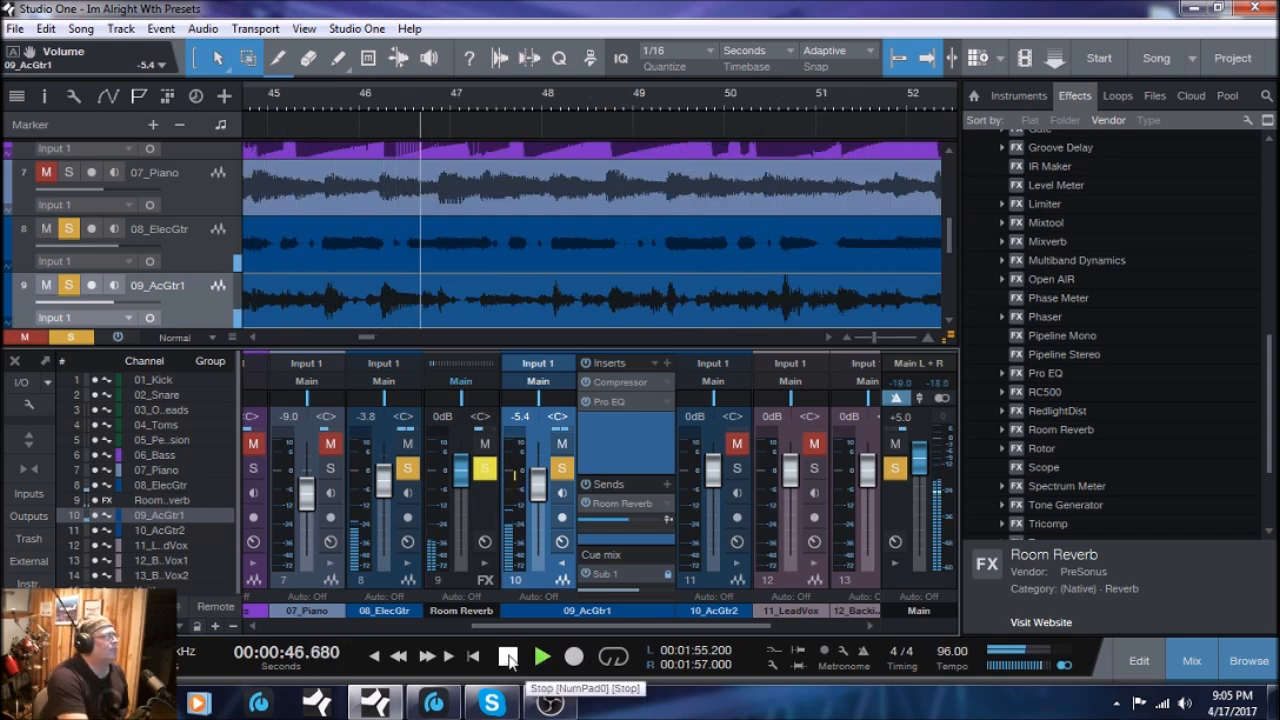
pyautogui.click(509, 657)
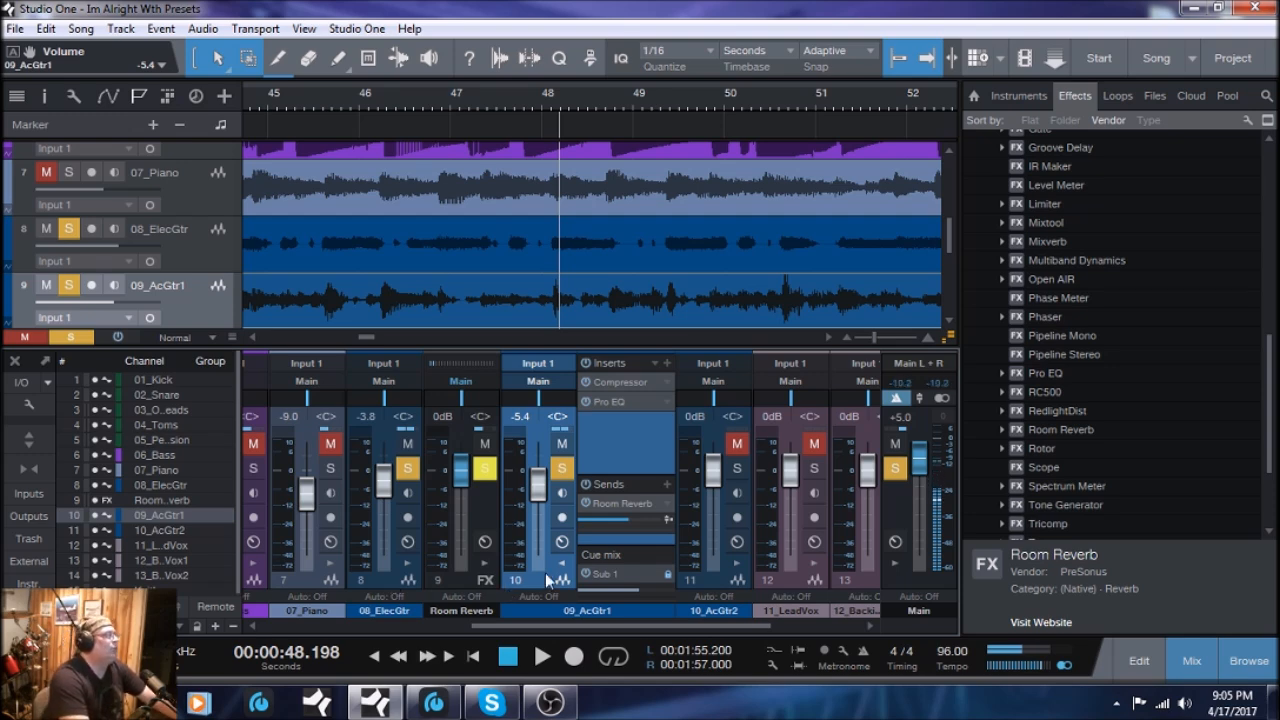
# - Pan 08_ElecGtr to L50 and 09_AcGtr1 to R50 while the soloed guitars play, then stop playback
pyautogui.click(541, 660)
pyautogui.moveTo(394, 398); pyautogui.dragTo(366, 399)
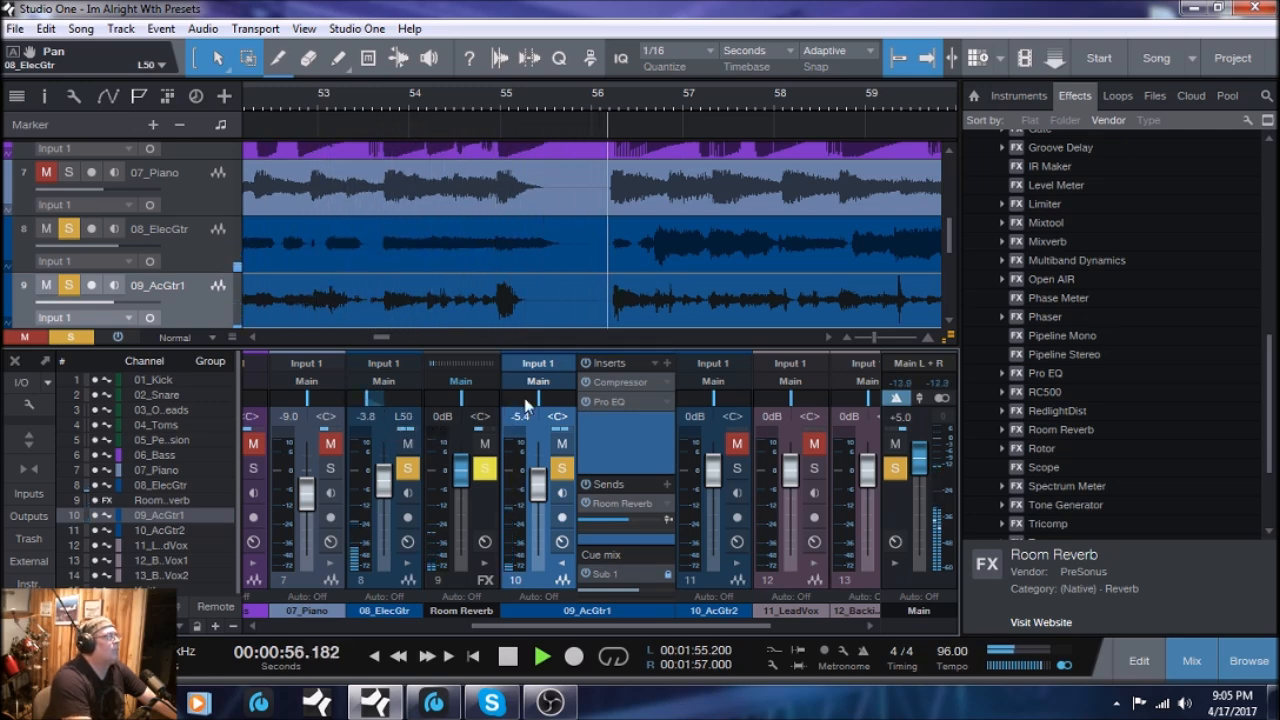
pyautogui.moveTo(539, 399); pyautogui.dragTo(558, 404)
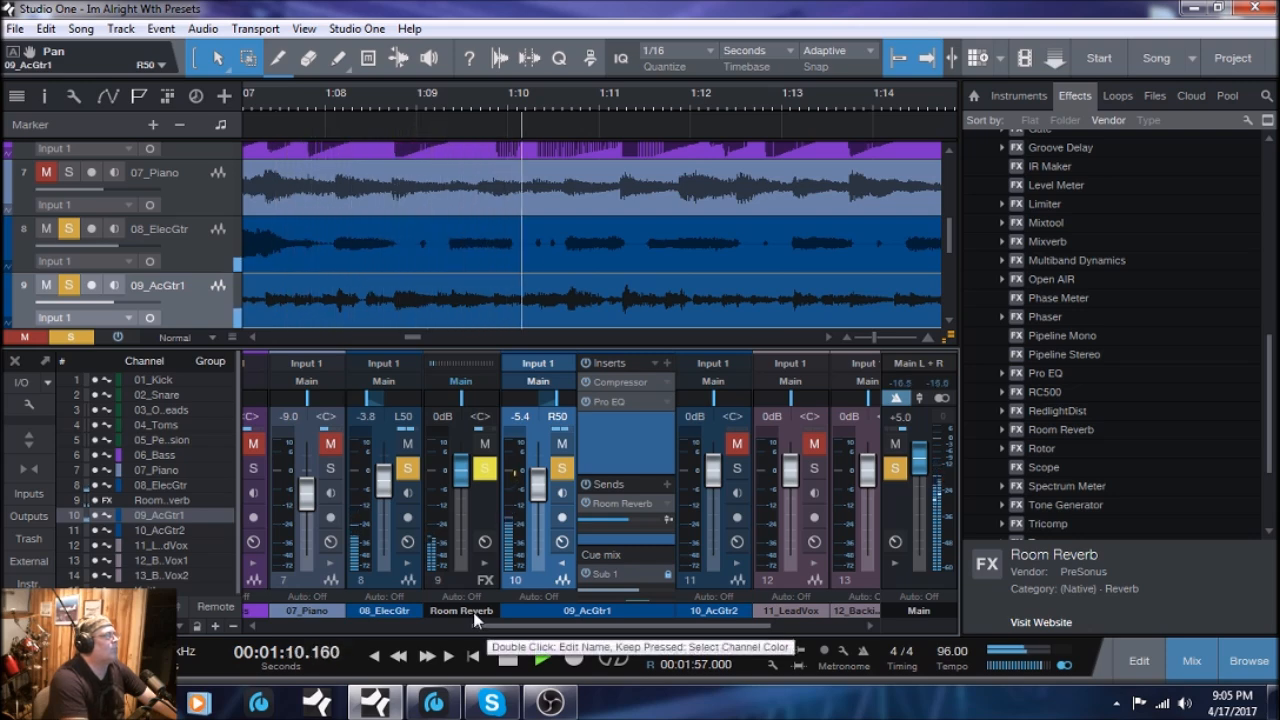
pyautogui.click(512, 662)
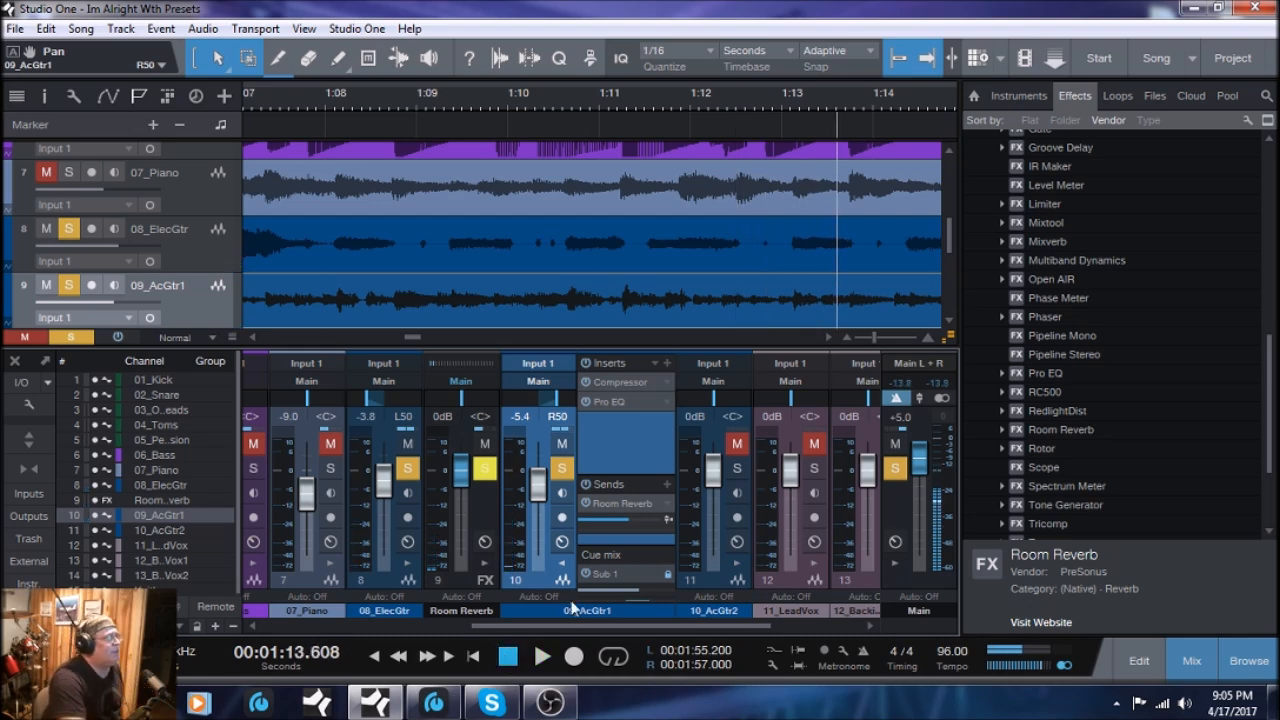
# - Turn off solo on 08_ElecGtr, 09_AcGtr1 and channel 15, and collapse the 09_AcGtr1 effects section
pyautogui.click(407, 468)
pyautogui.click(407, 443)
pyautogui.click(562, 468)
pyautogui.click(562, 443)
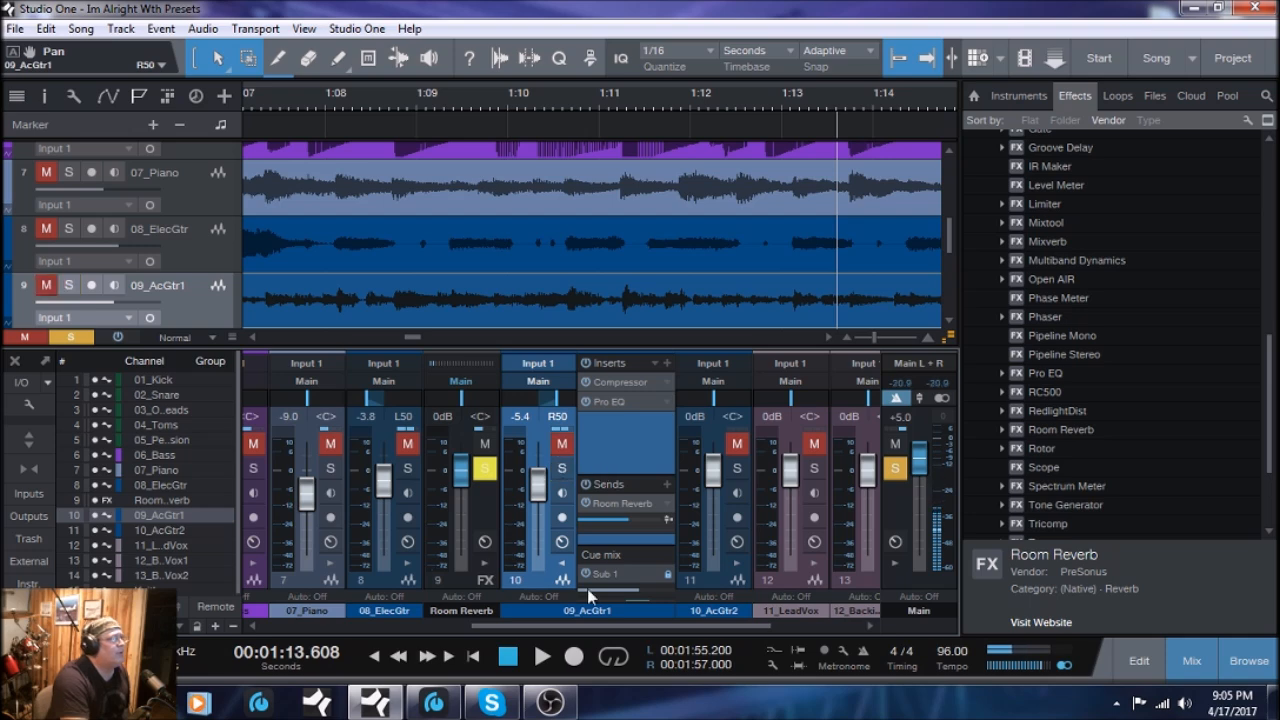
pyautogui.moveTo(599, 629); pyautogui.dragTo(745, 633)
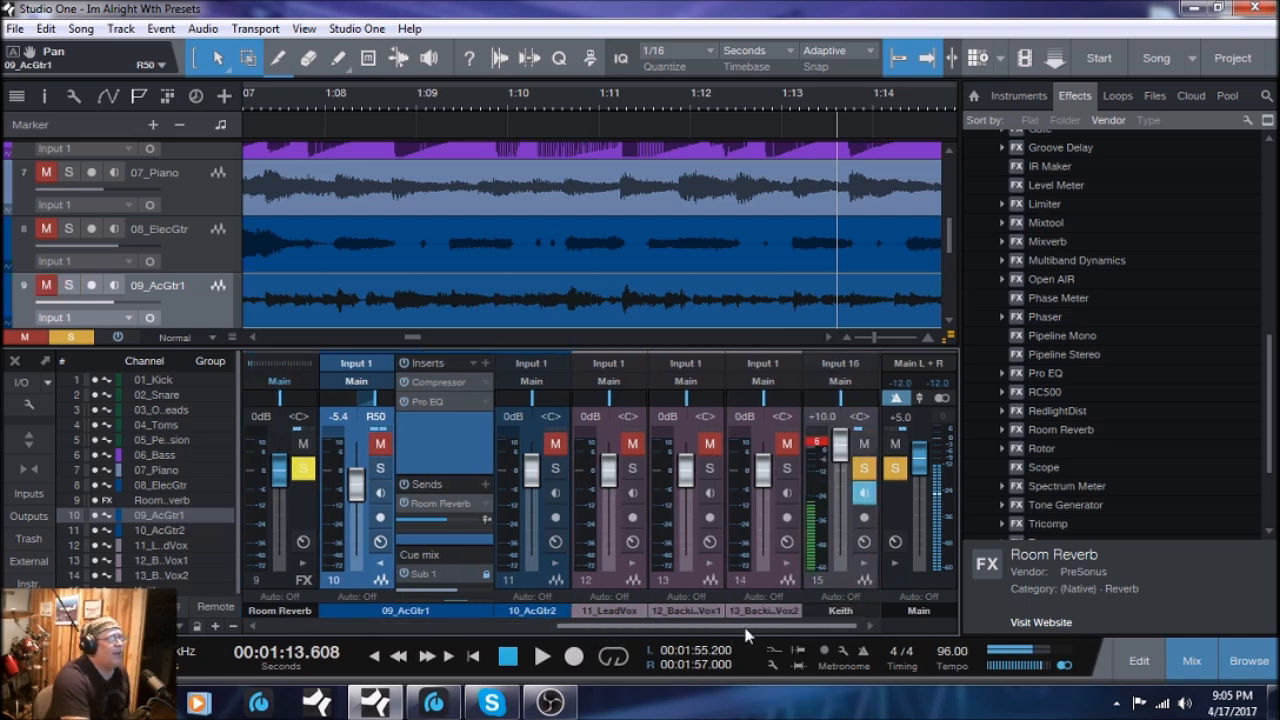
pyautogui.click(864, 468)
pyautogui.moveTo(633, 626); pyautogui.dragTo(535, 540)
pyautogui.click(497, 568)
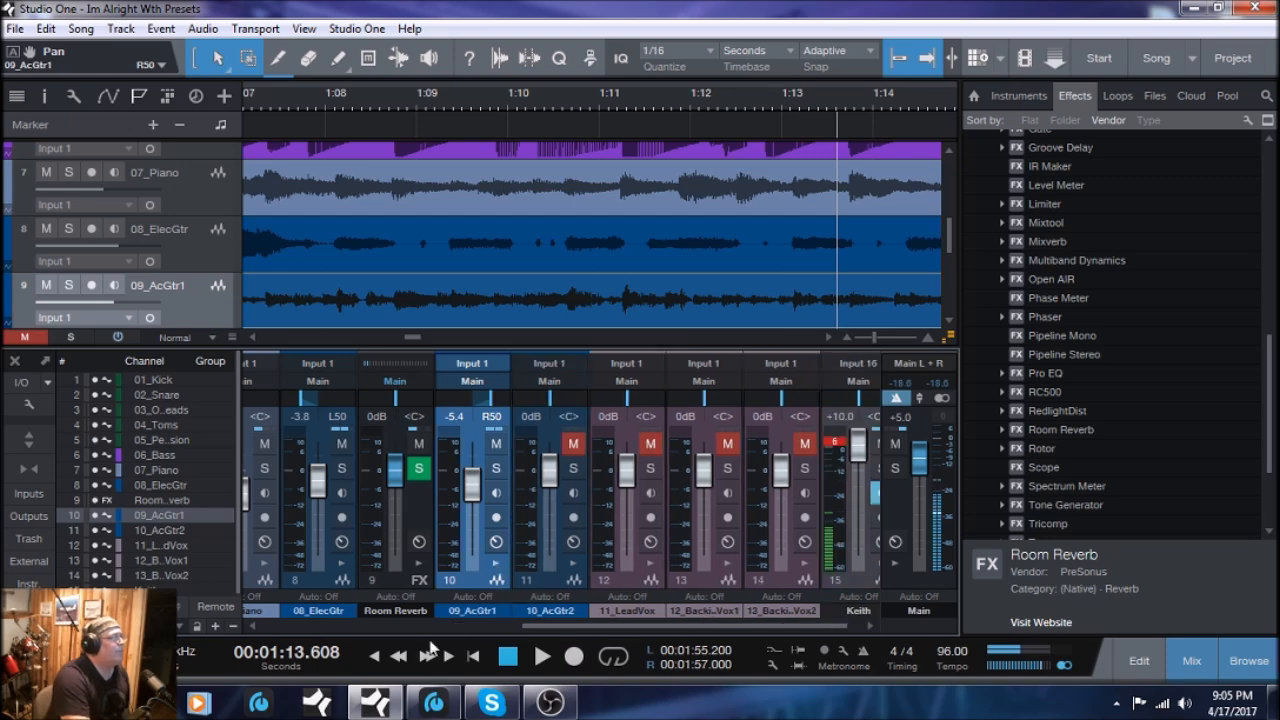
# - Play the full mix from the song start and set the volumes to -3.3 dB for 08_ElecGtr and -5.8 dB for 09_AcGtr1
pyautogui.click(375, 656)
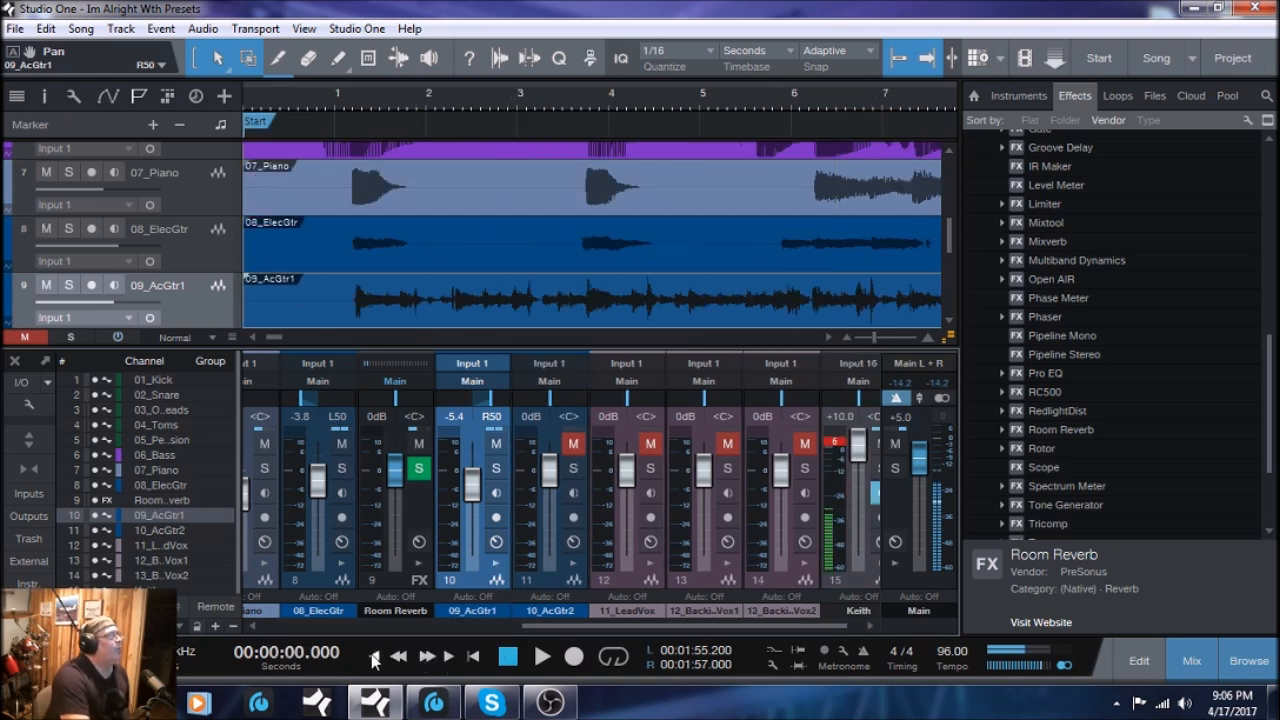
pyautogui.click(542, 657)
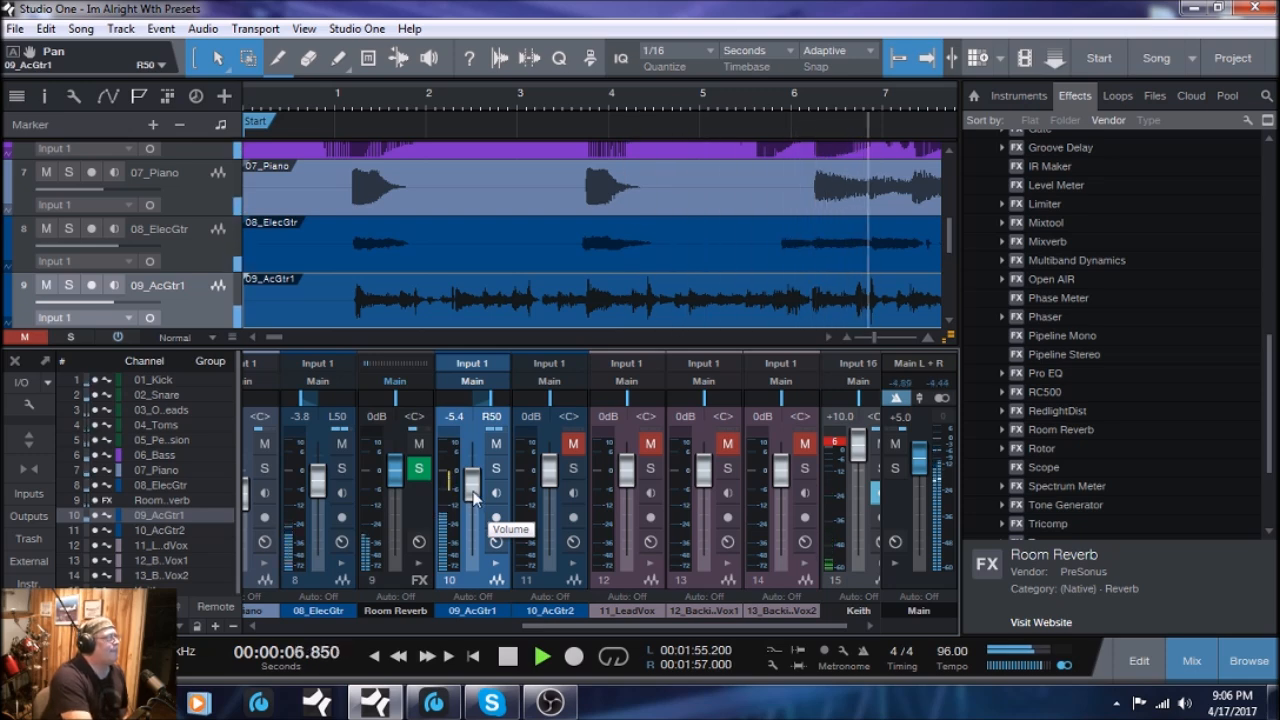
pyautogui.moveTo(470, 490); pyautogui.dragTo(470, 496)
pyautogui.moveTo(317, 492); pyautogui.dragTo(317, 489)
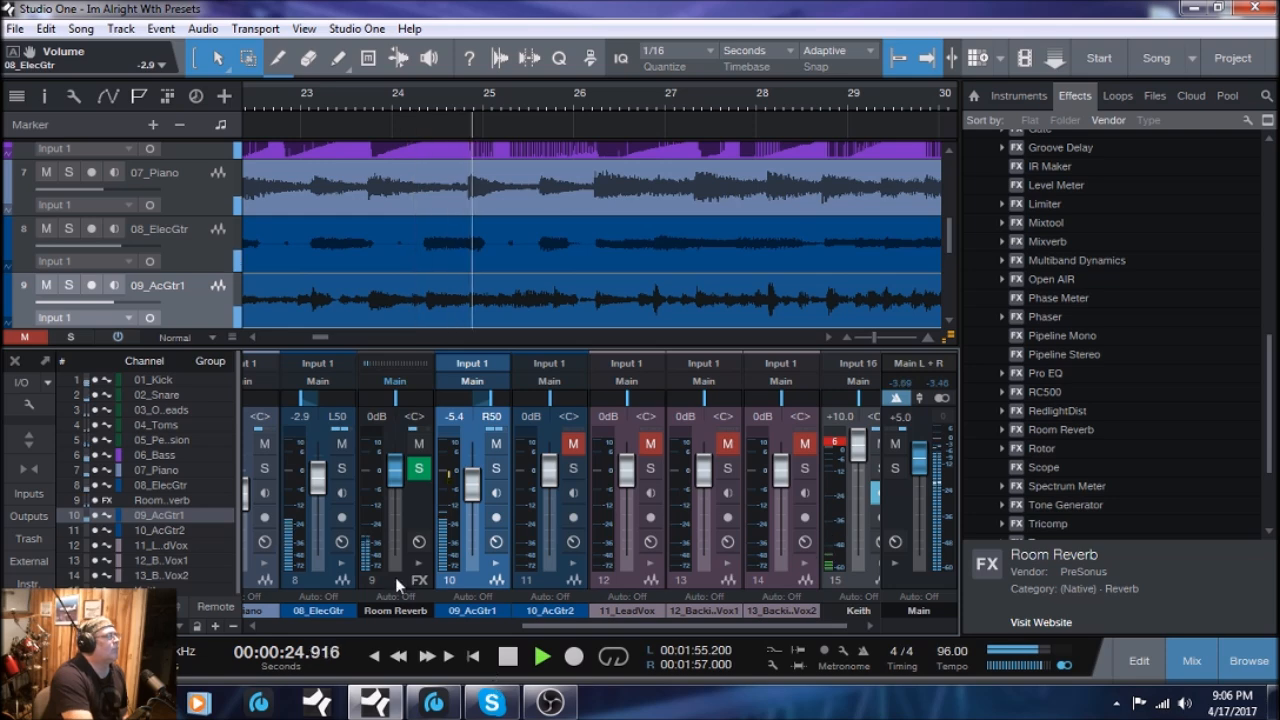
pyautogui.moveTo(317, 480); pyautogui.dragTo(317, 482)
pyautogui.moveTo(470, 484); pyautogui.dragTo(473, 492)
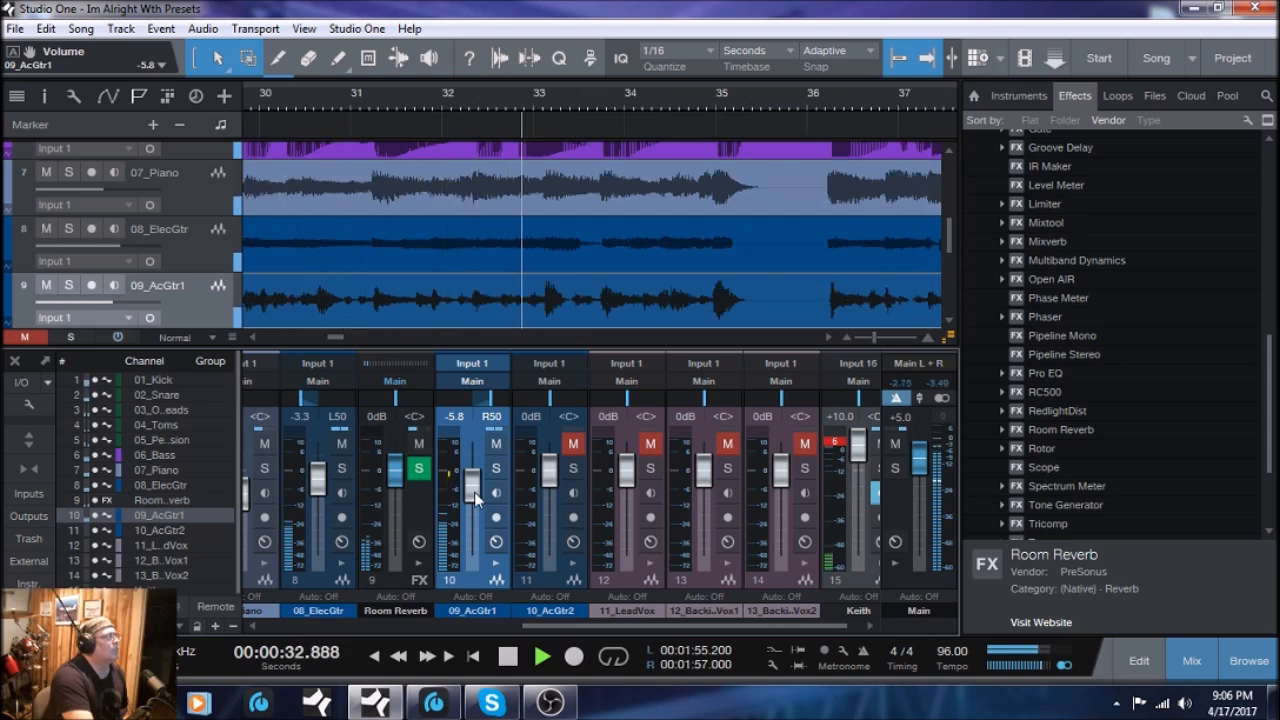
pyautogui.click(508, 657)
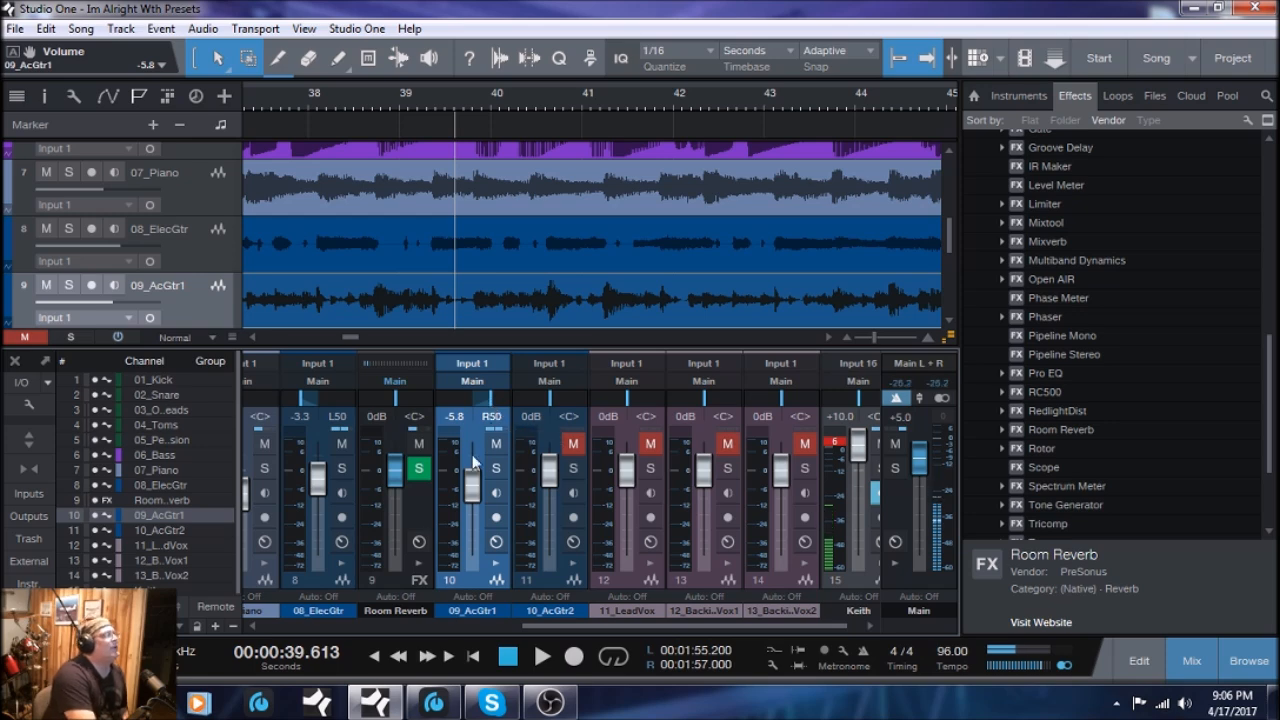
# - Select 10_AcGtr2, locate its first part in the arrangement, and place the playhead just before it at 6 seconds
pyautogui.click(559, 577)
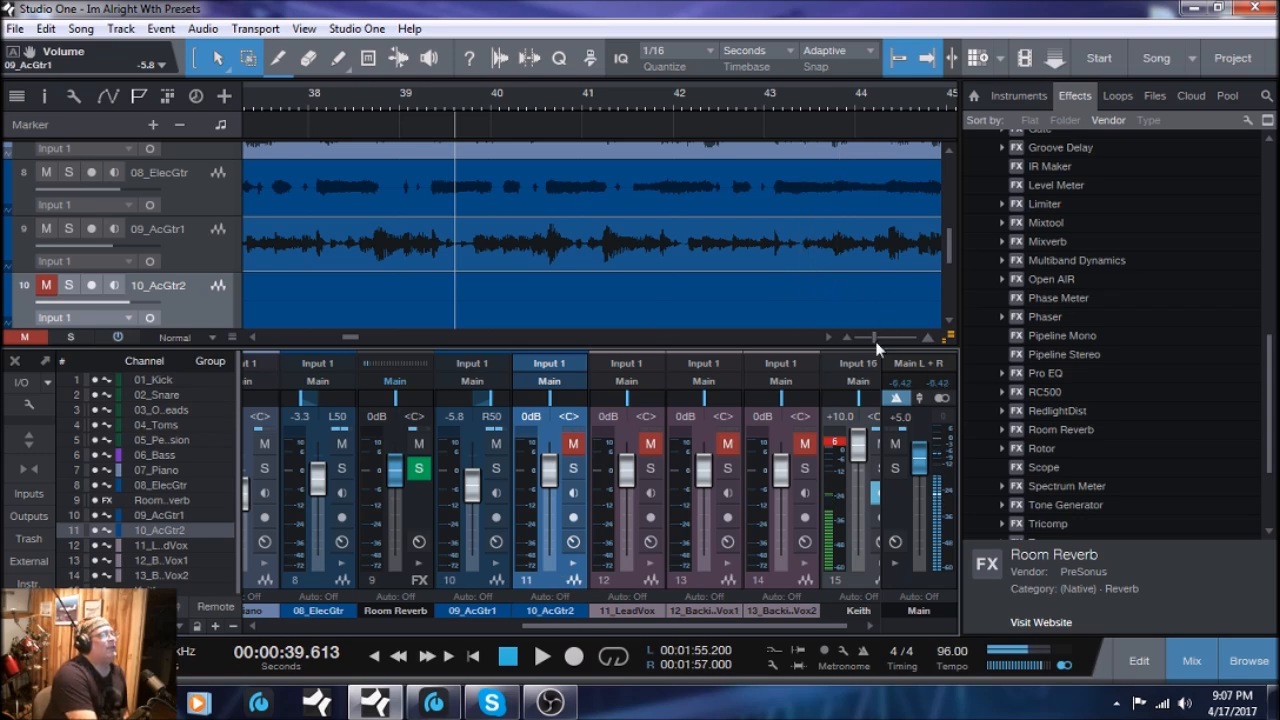
pyautogui.moveTo(862, 338); pyautogui.dragTo(860, 342)
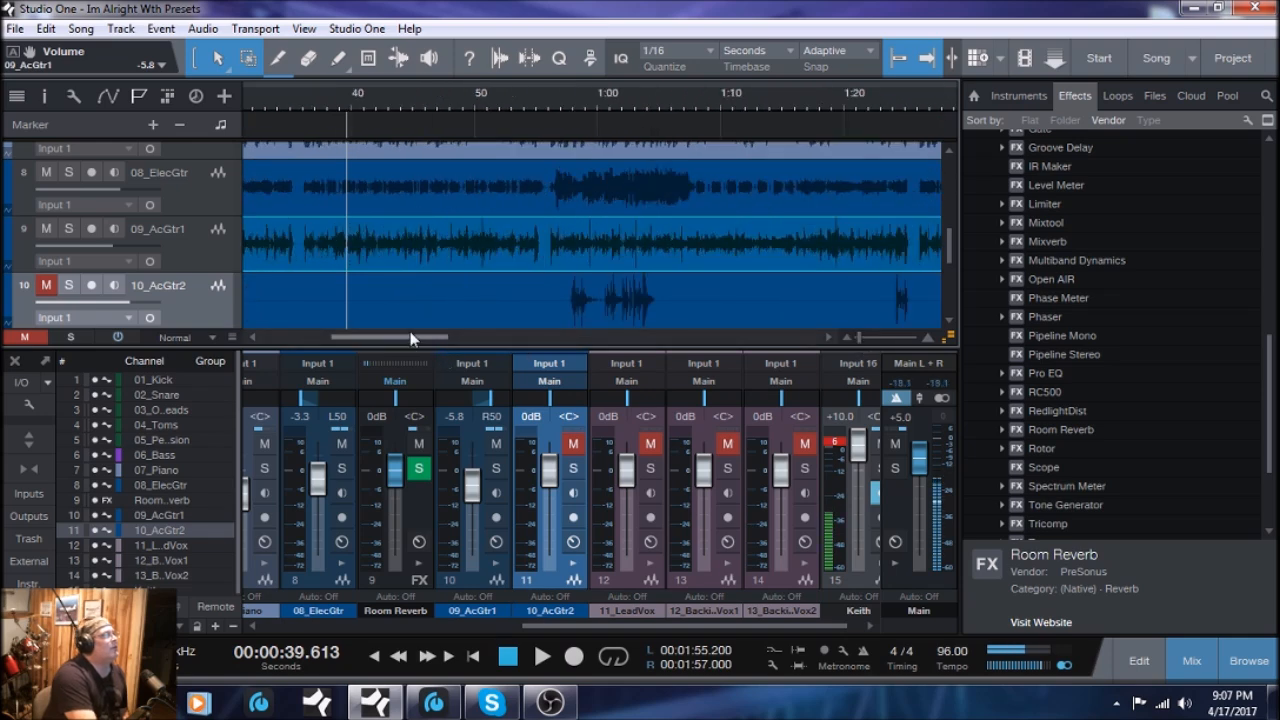
pyautogui.moveTo(412, 337); pyautogui.dragTo(337, 337)
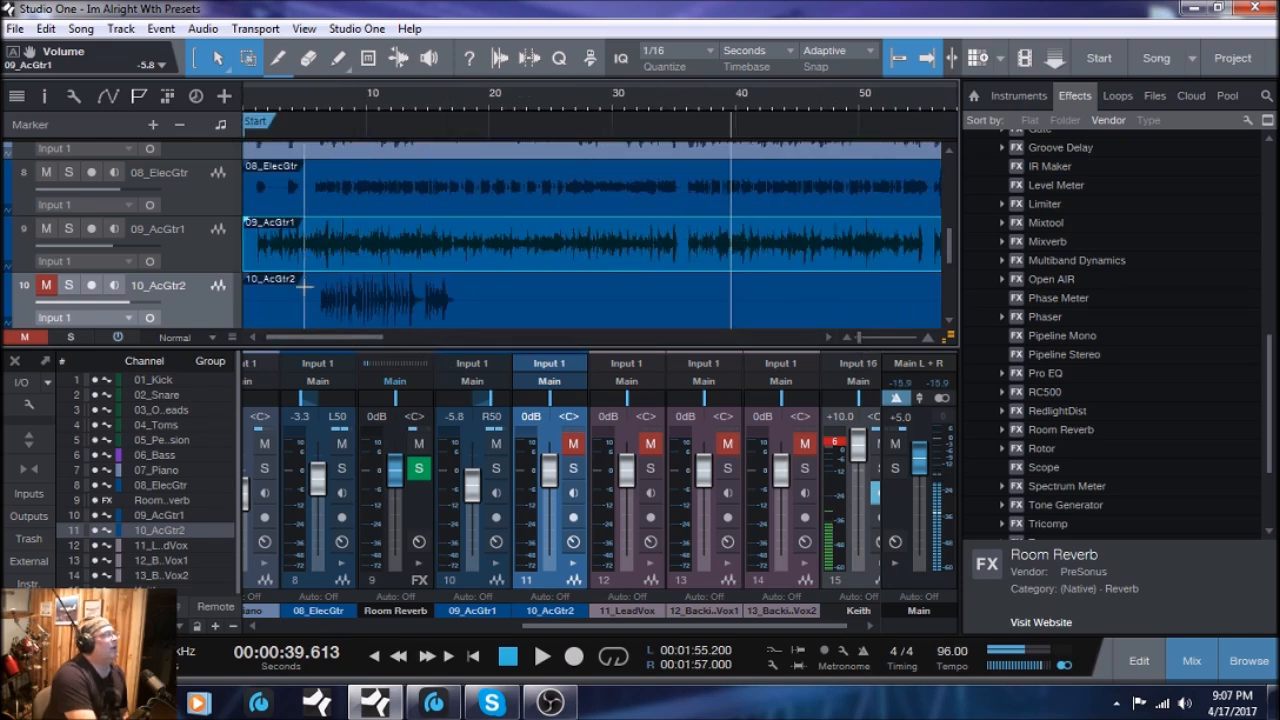
pyautogui.moveTo(334, 339)
pyautogui.mouseDown()
pyautogui.moveTo(438, 347)
pyautogui.moveTo(336, 348)
pyautogui.mouseUp()
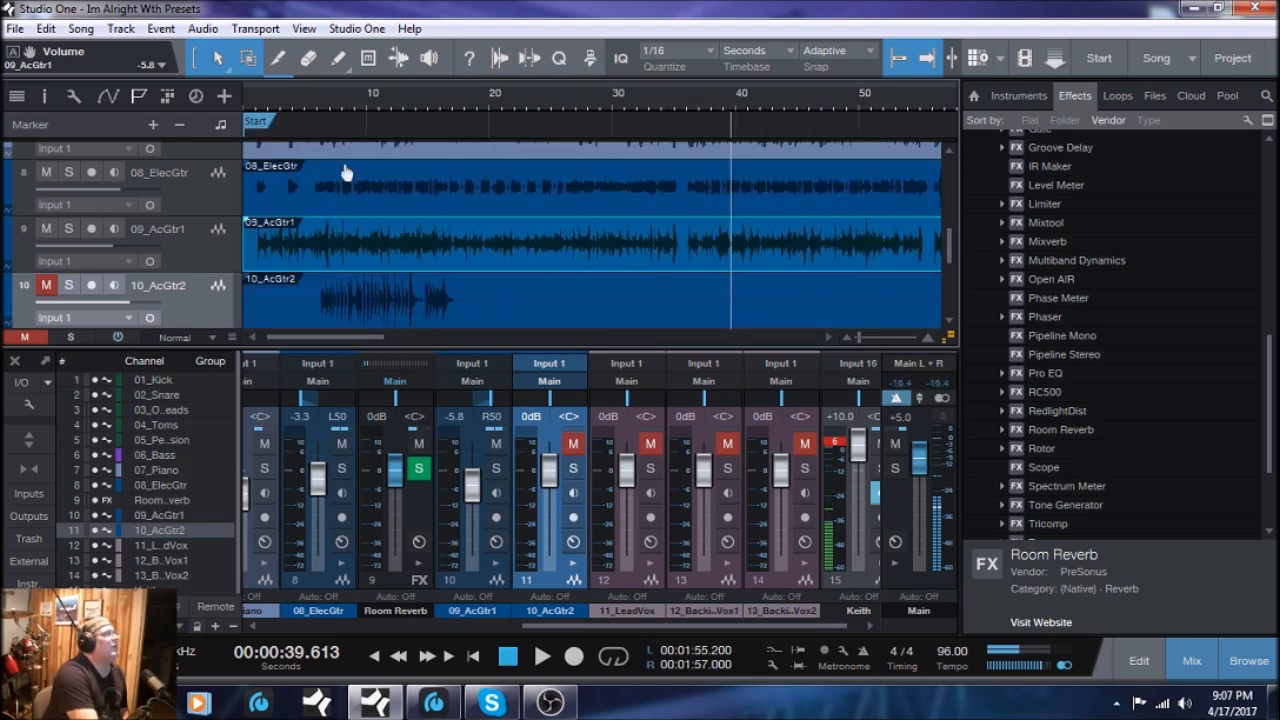
pyautogui.click(316, 99)
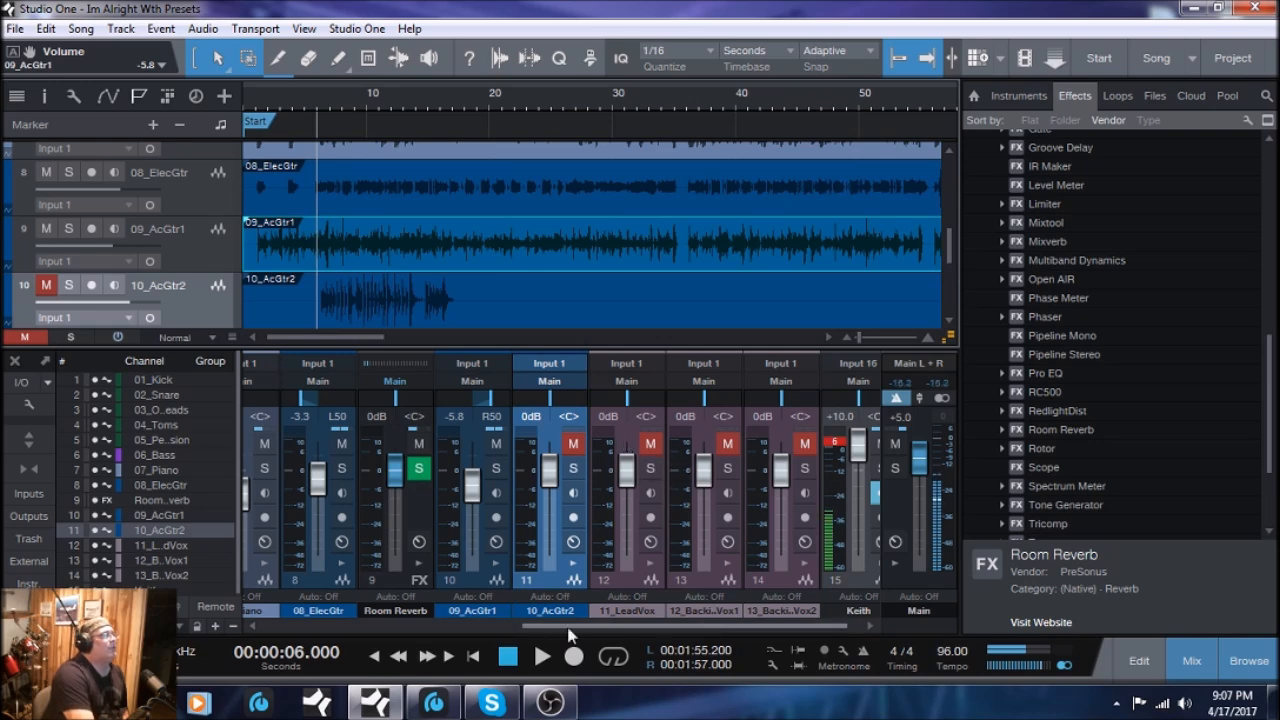
# - Solo channel 15 and 10_AcGtr2, and audition the second acoustic guitar's first part
pyautogui.moveTo(571, 625); pyautogui.dragTo(580, 628)
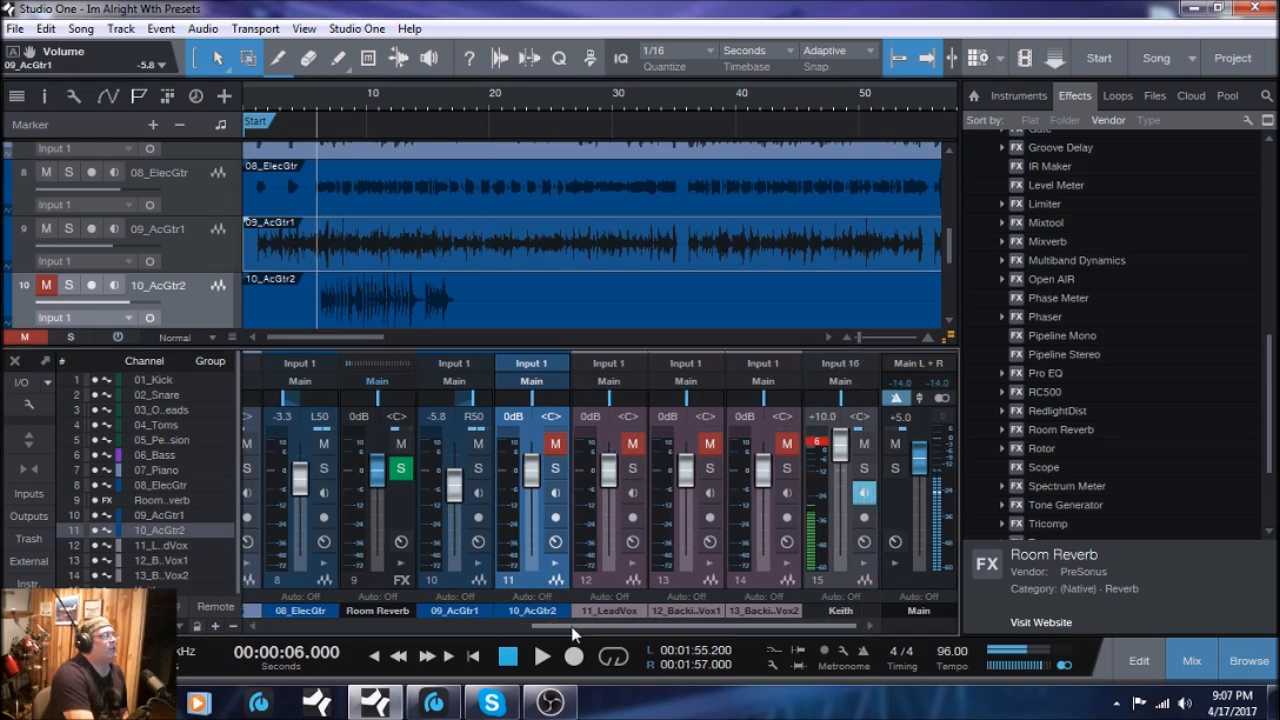
pyautogui.click(865, 469)
pyautogui.click(555, 468)
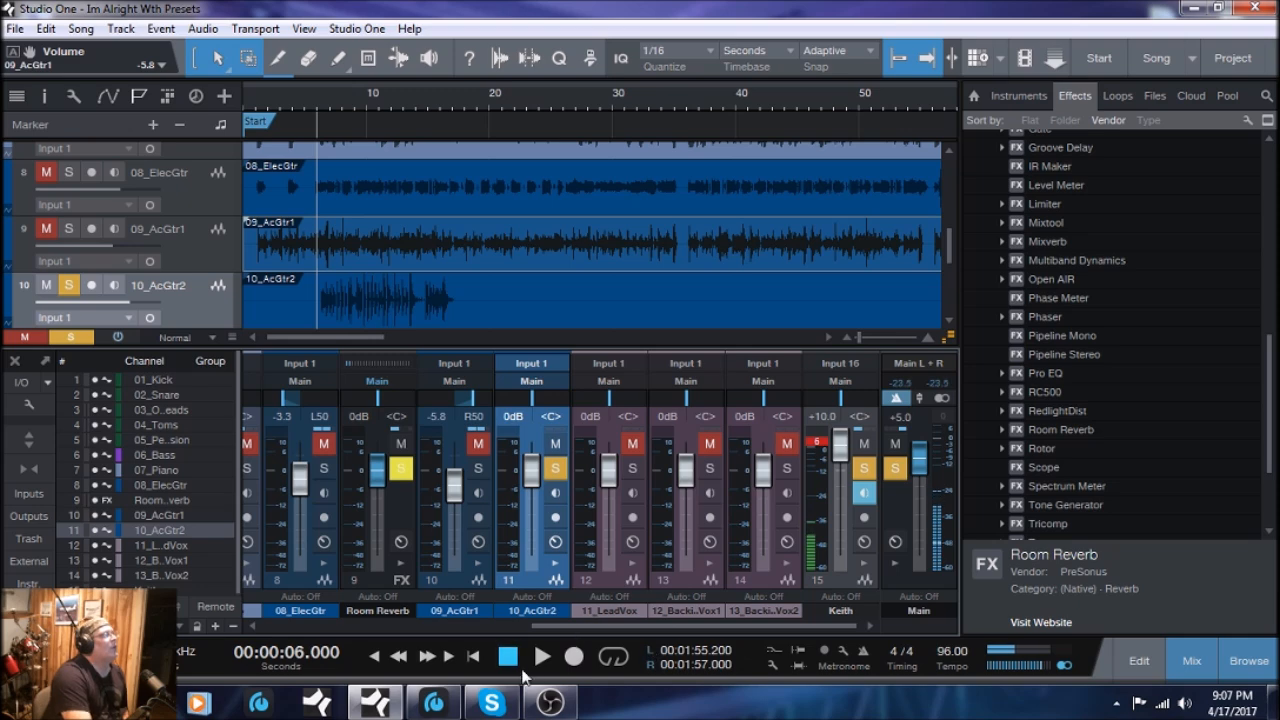
pyautogui.click(540, 656)
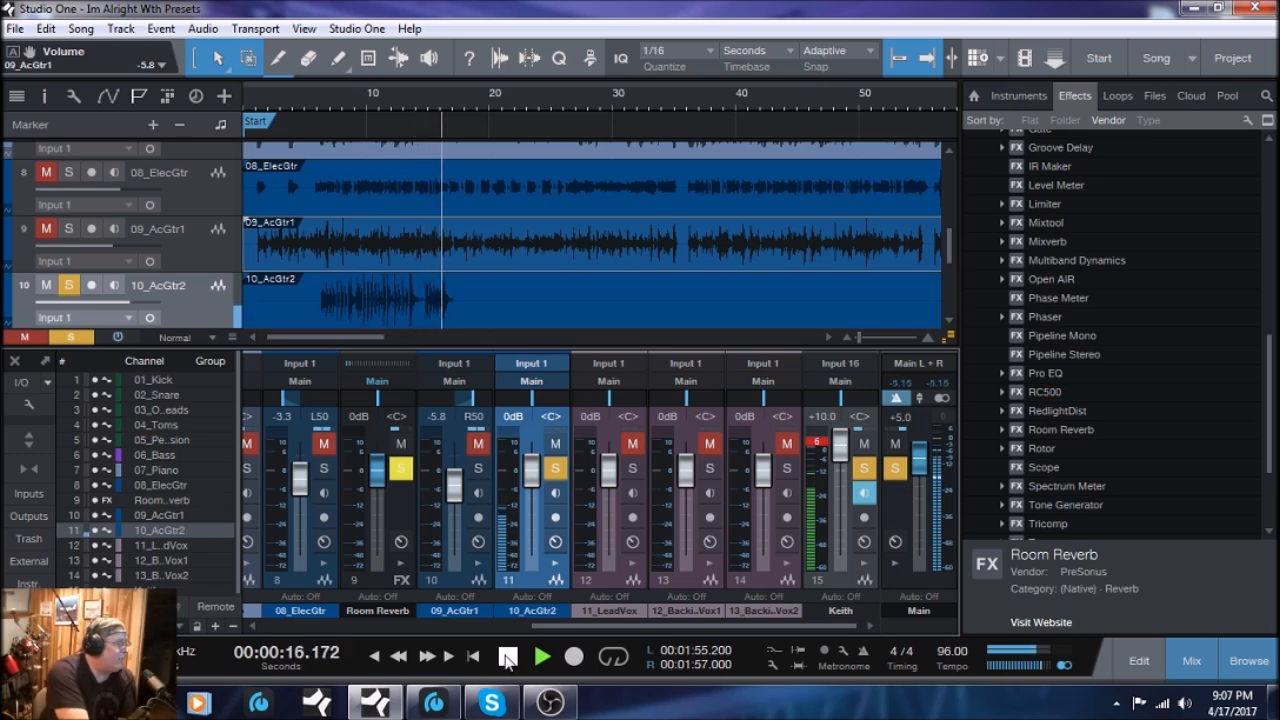
pyautogui.click(507, 657)
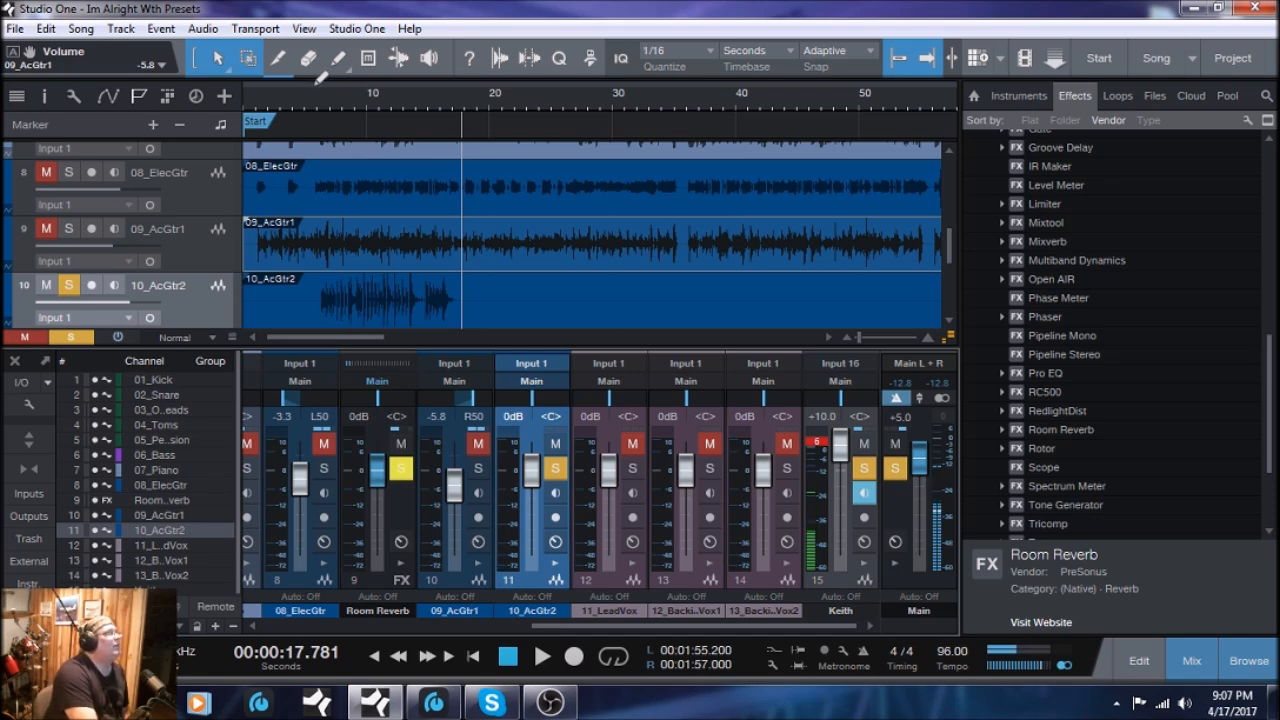
# - Set the loop range from 6 to 18 seconds around 10_AcGtr2's first part, enable looping and play it
pyautogui.moveTo(320, 80); pyautogui.dragTo(466, 90)
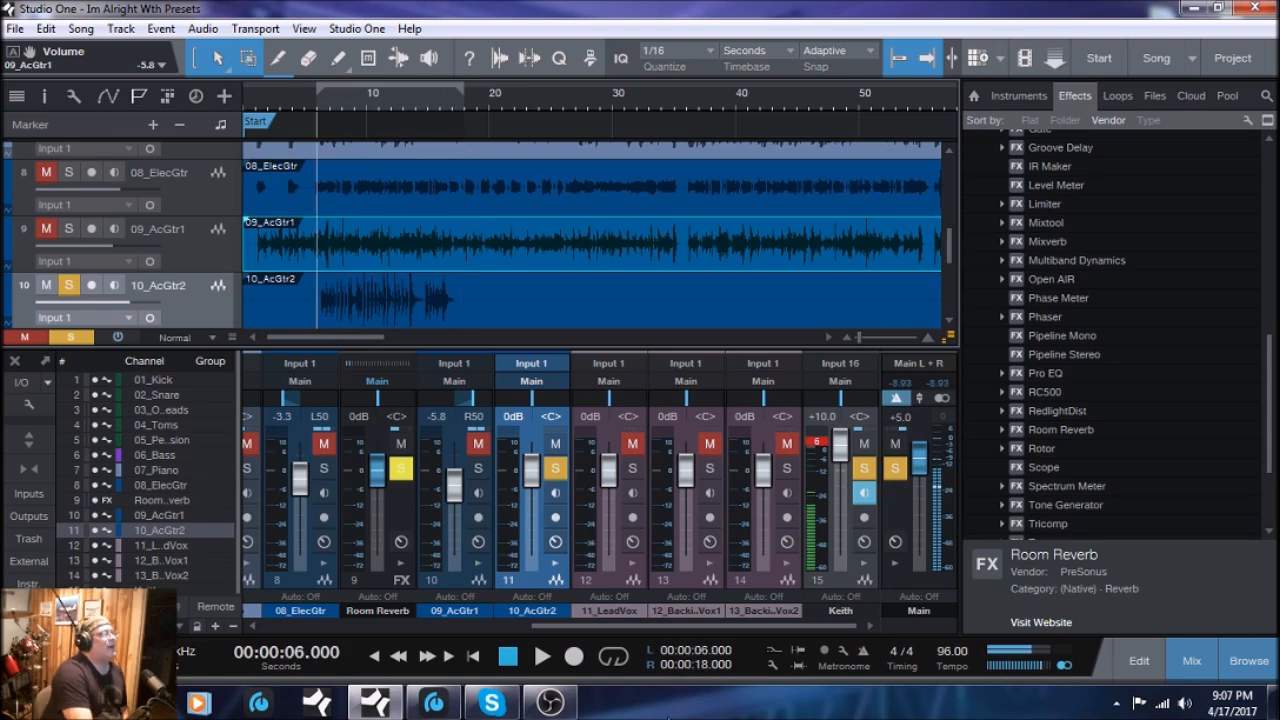
pyautogui.click(620, 660)
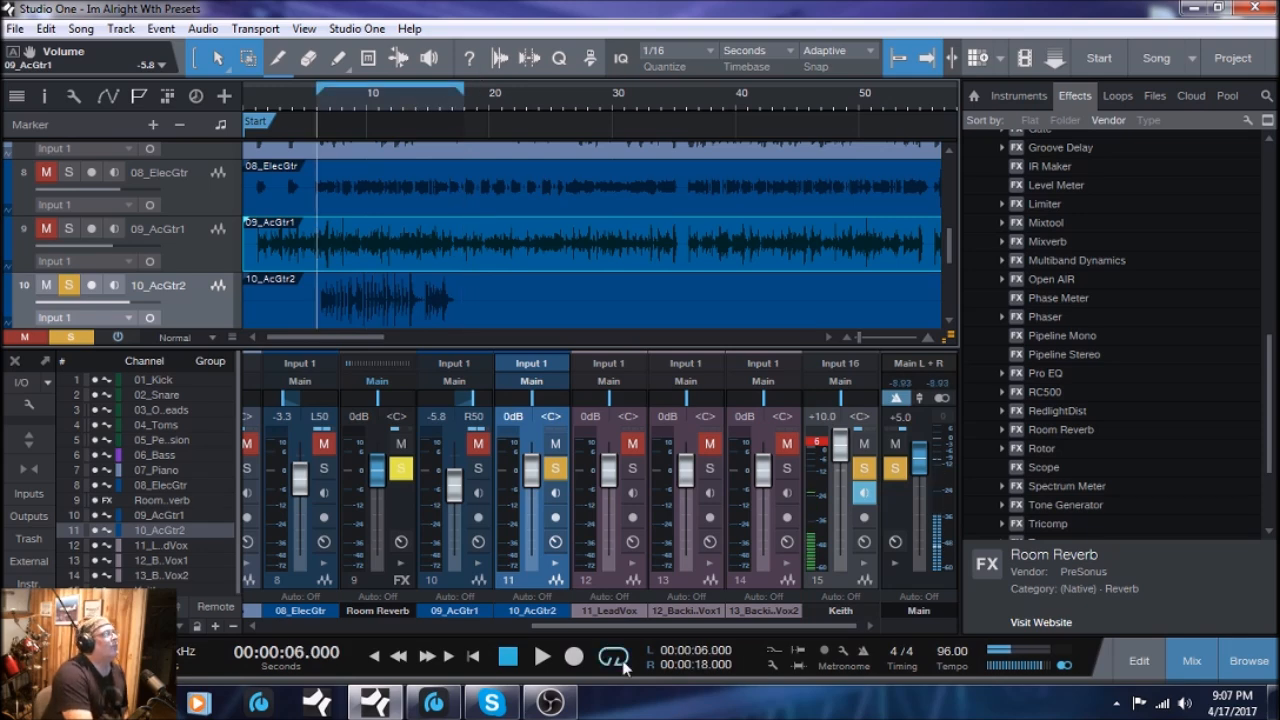
pyautogui.click(541, 656)
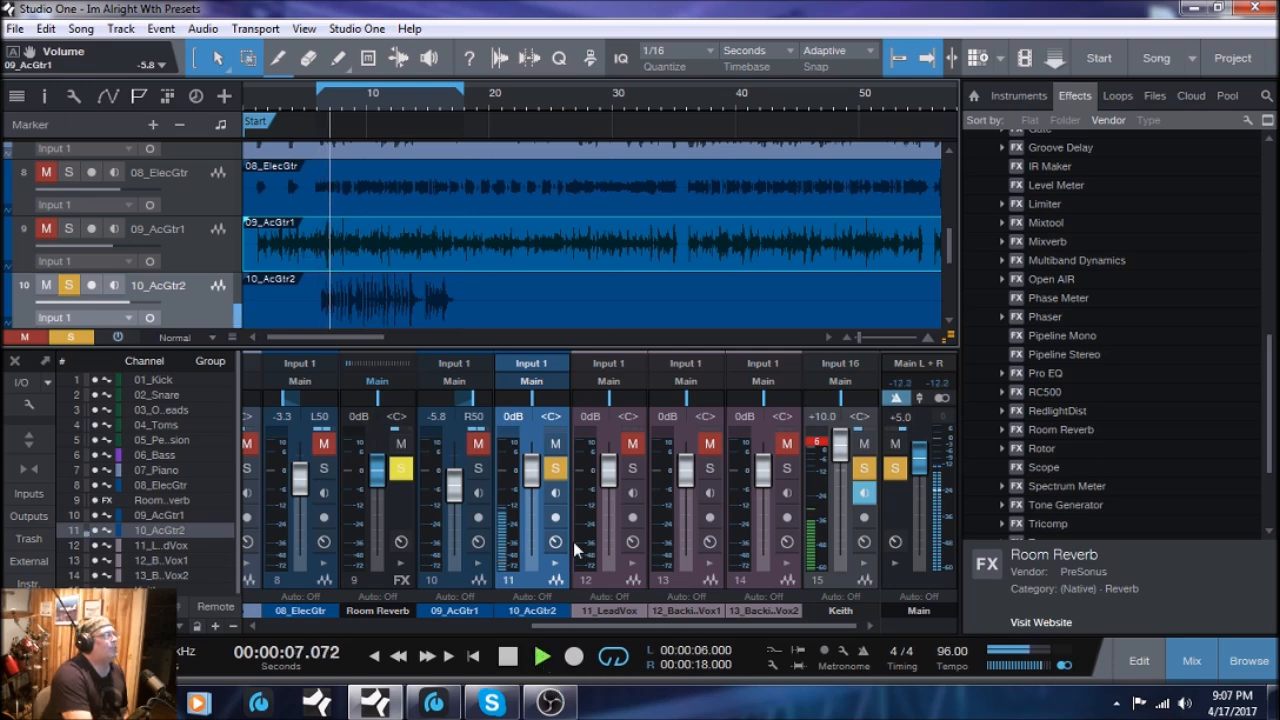
# - Load the Basic Acoustic guitar effects chain on 10_AcGtr2 and set its volume to -4.6 dB during playback
pyautogui.click(555, 564)
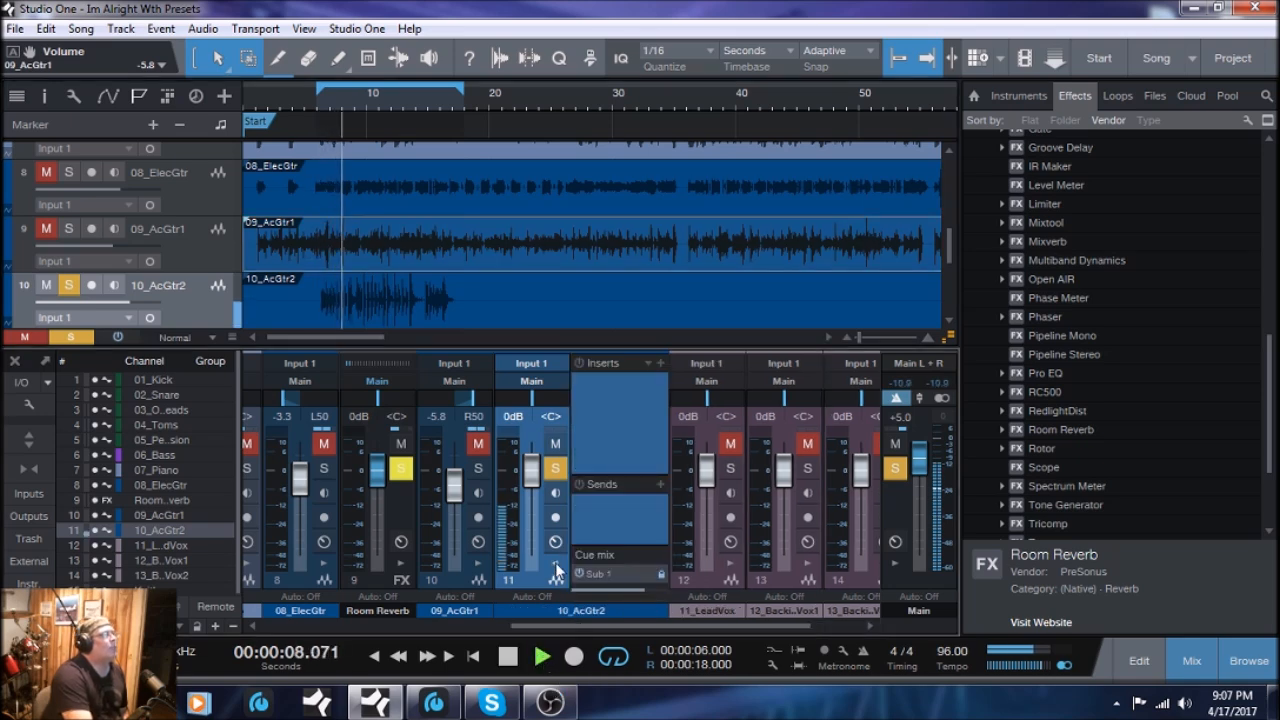
pyautogui.click(647, 364)
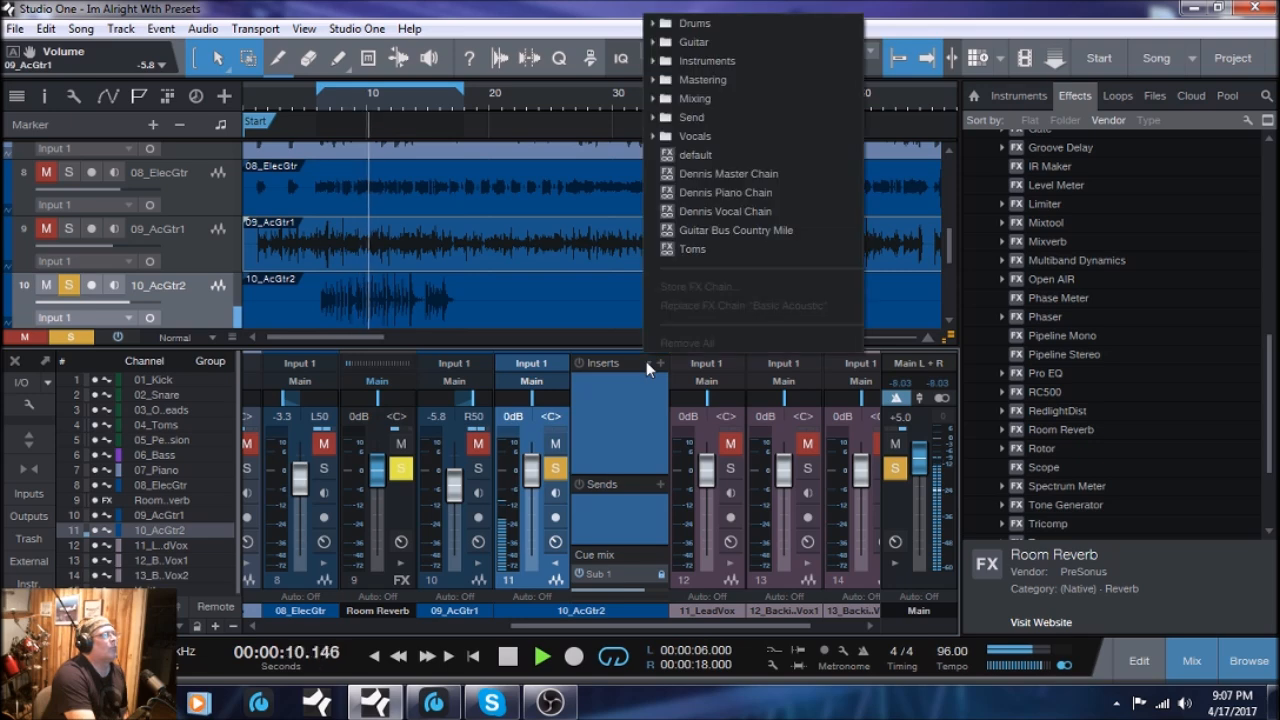
pyautogui.click(695, 44)
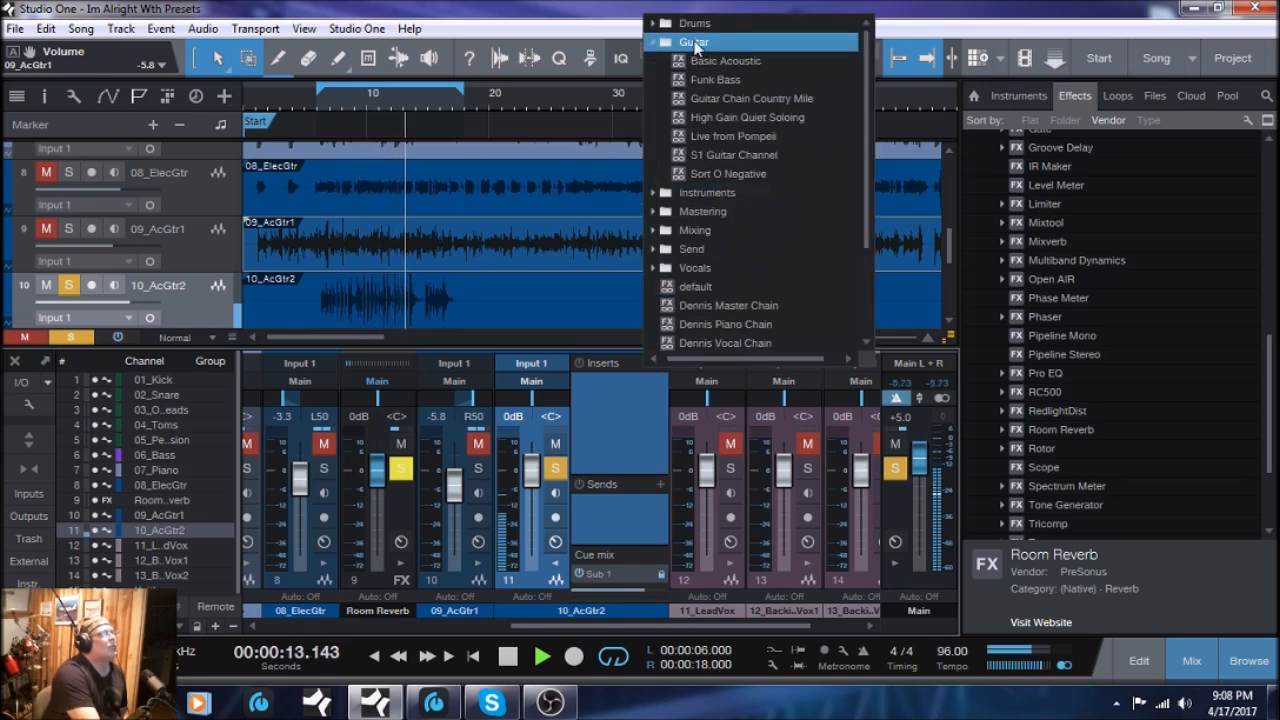
pyautogui.click(700, 62)
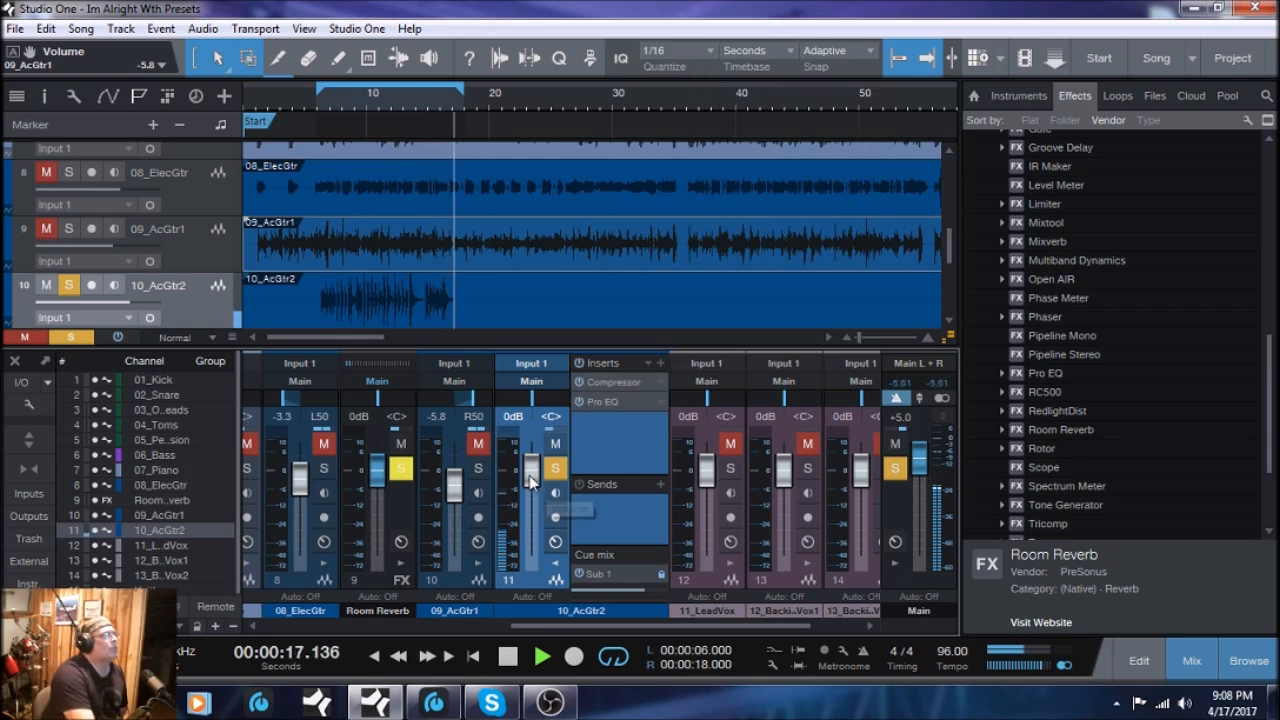
pyautogui.moveTo(529, 474); pyautogui.dragTo(531, 492)
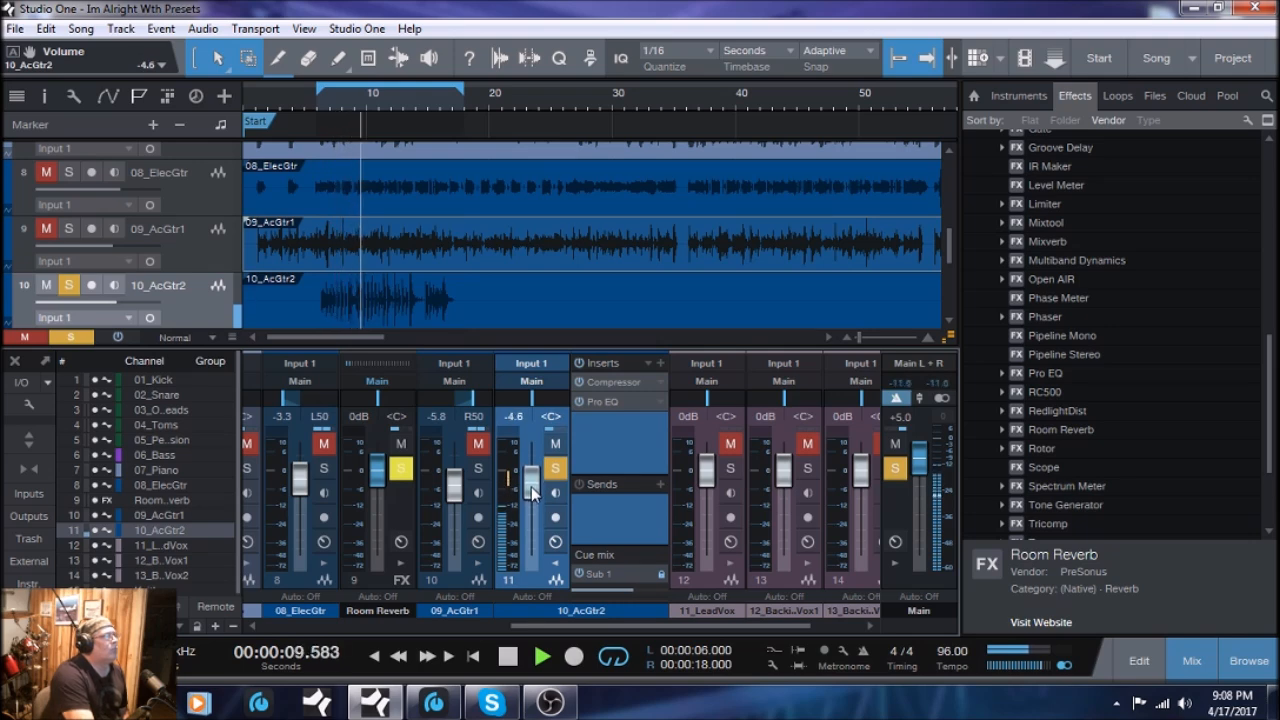
pyautogui.click(510, 658)
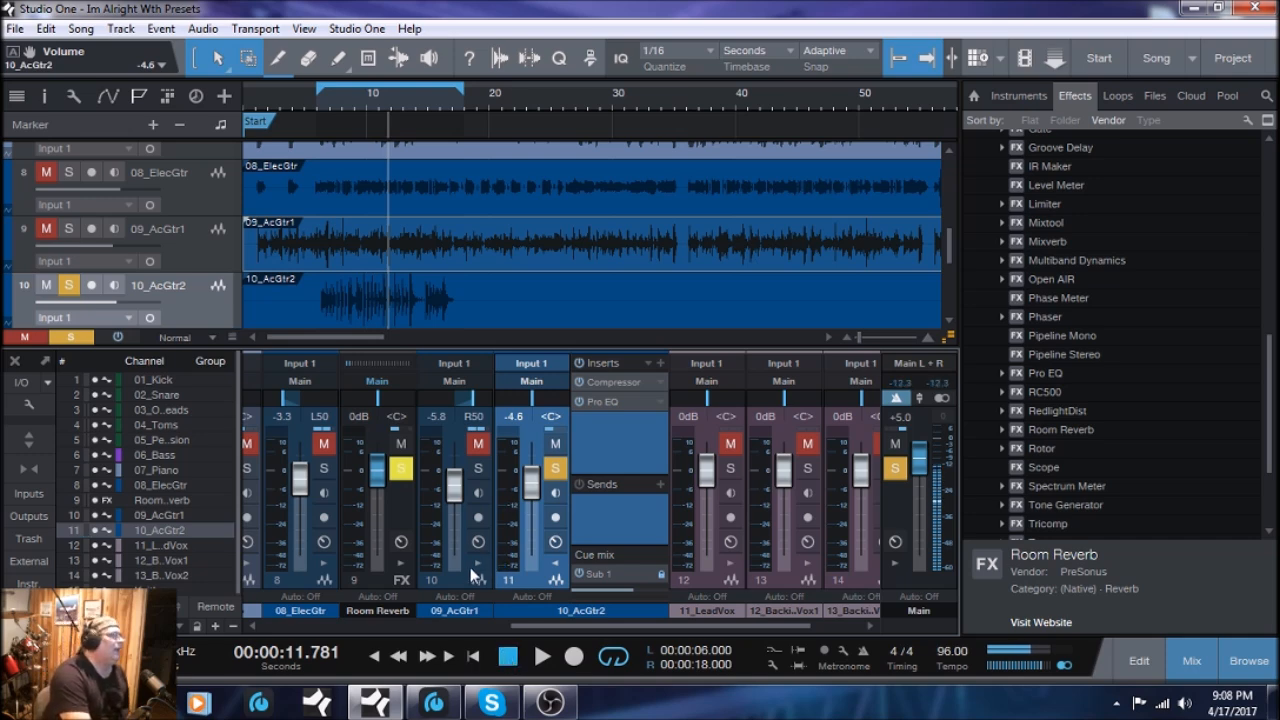
# - Copy the Room Reverb send from 09_AcGtr1 to 10_AcGtr2, and collapse the guitar channels' effects sections
pyautogui.click(478, 570)
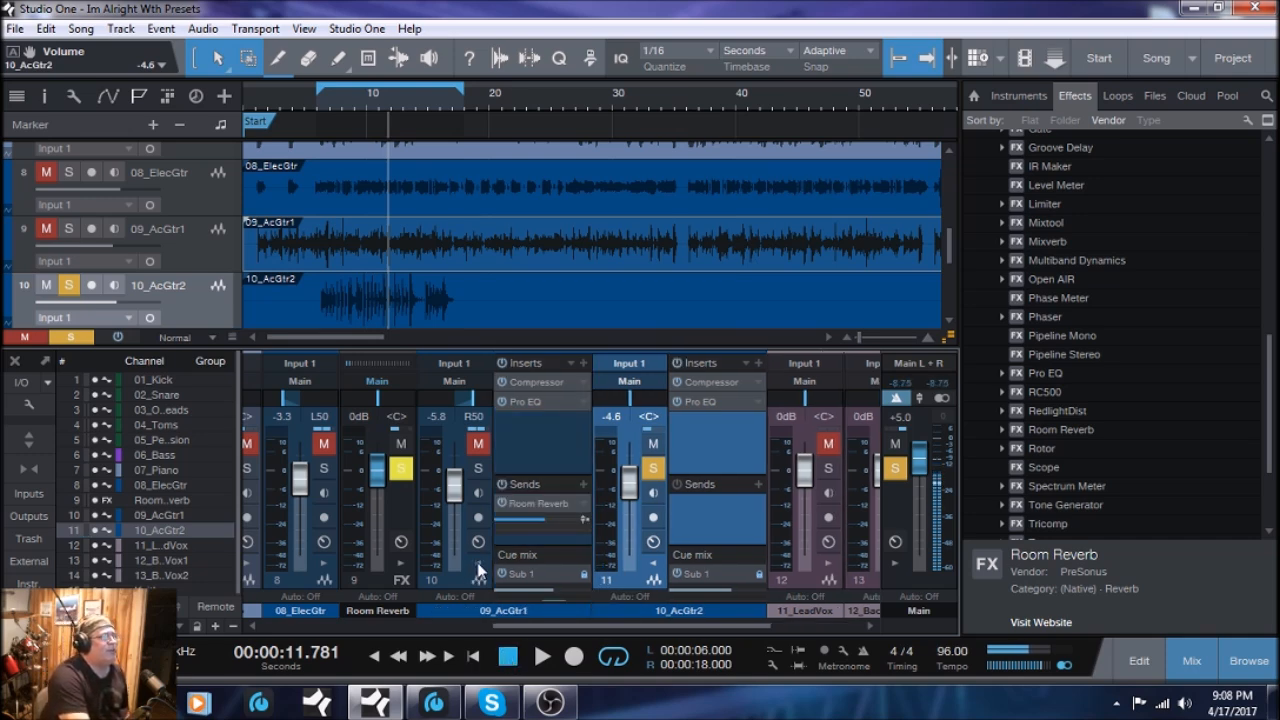
pyautogui.click(326, 566)
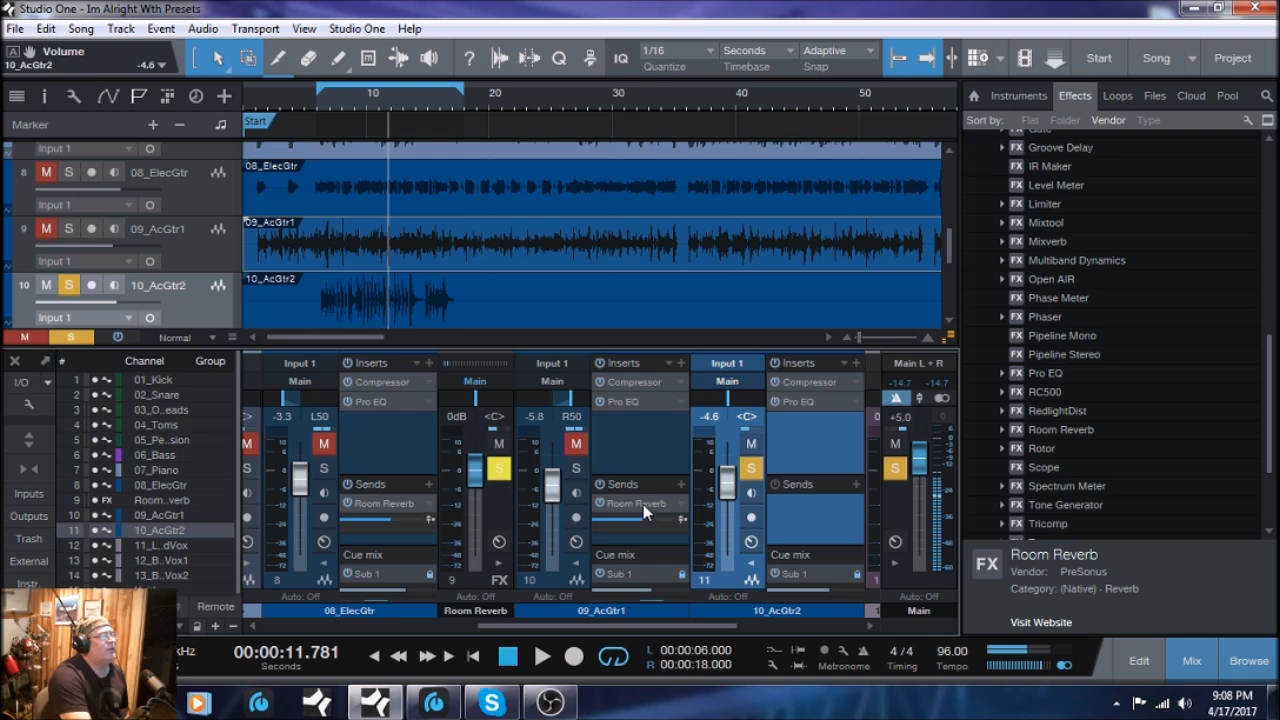
pyautogui.moveTo(632, 501); pyautogui.dragTo(790, 508)
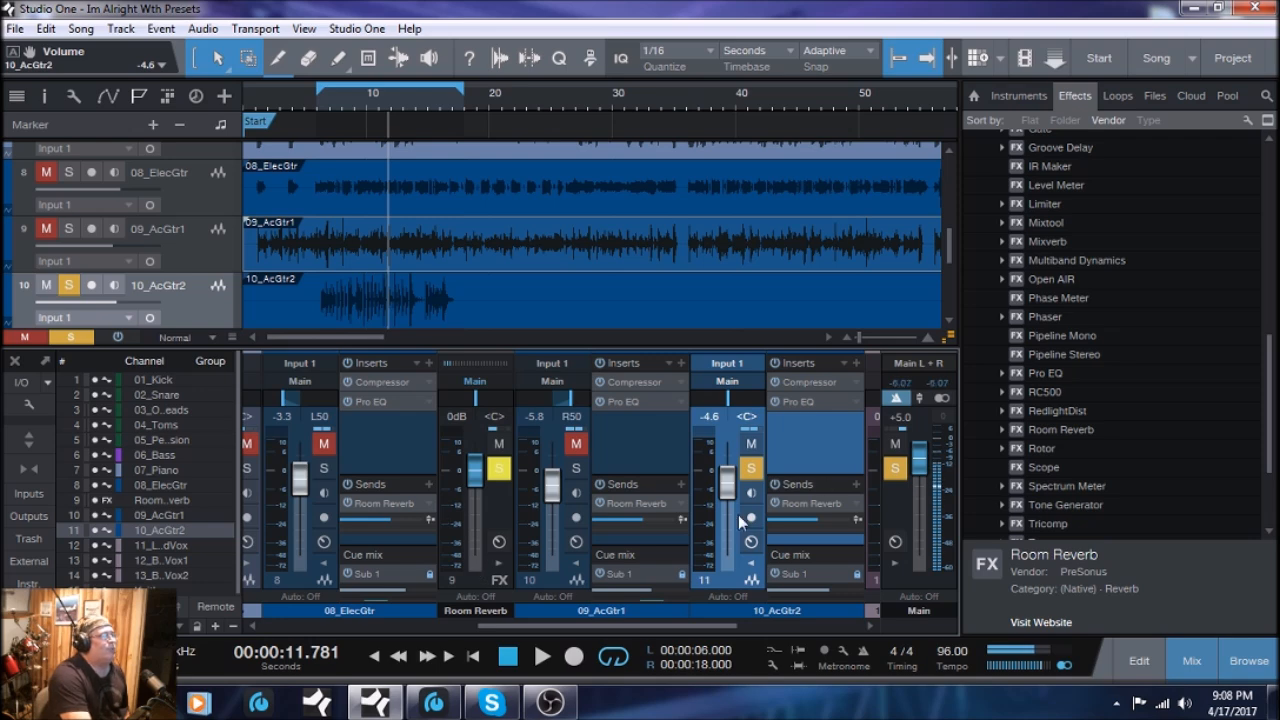
pyautogui.click(324, 564)
pyautogui.click(476, 566)
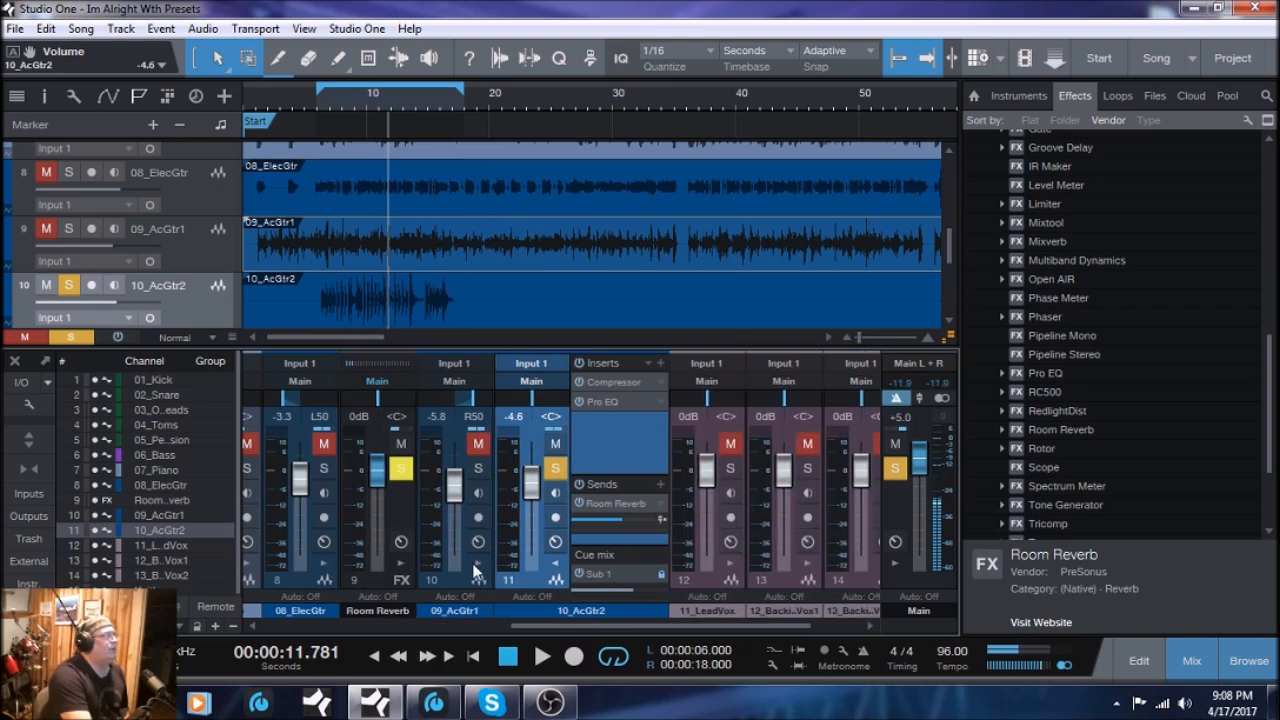
pyautogui.click(555, 566)
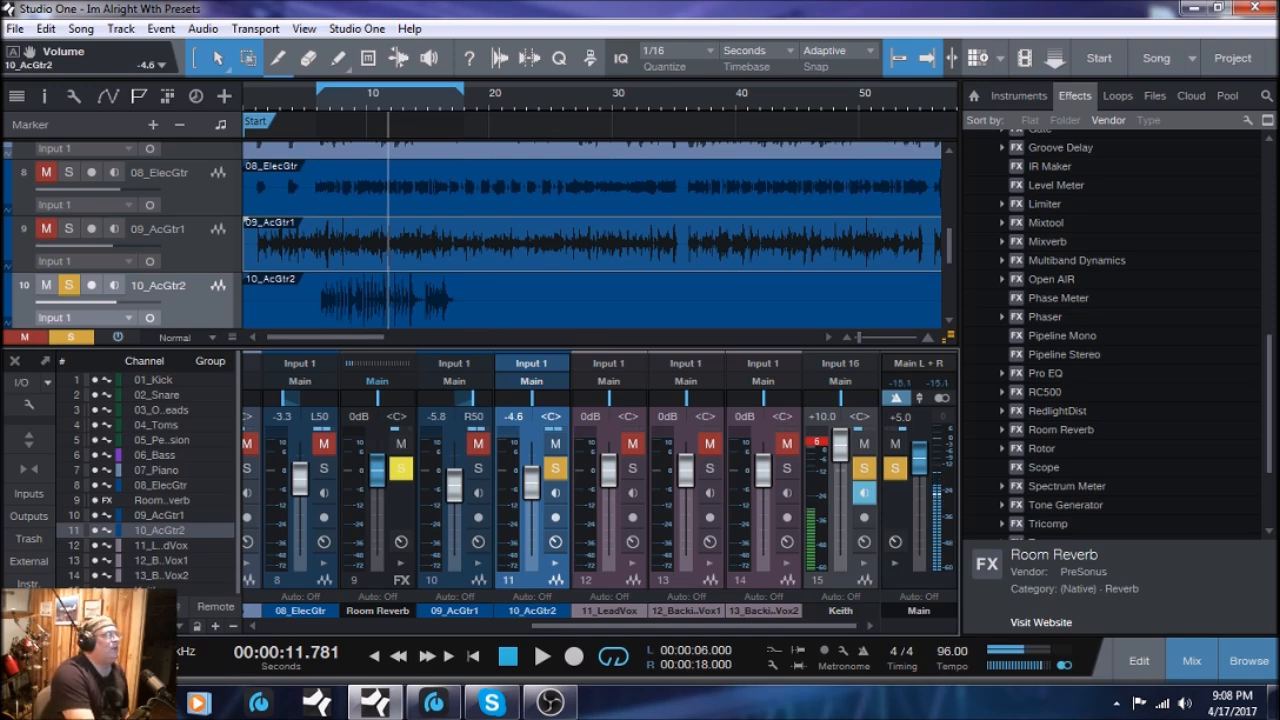
# - Check the CPU and disc load in the Performance Monitor, and close it
pyautogui.click(88, 663)
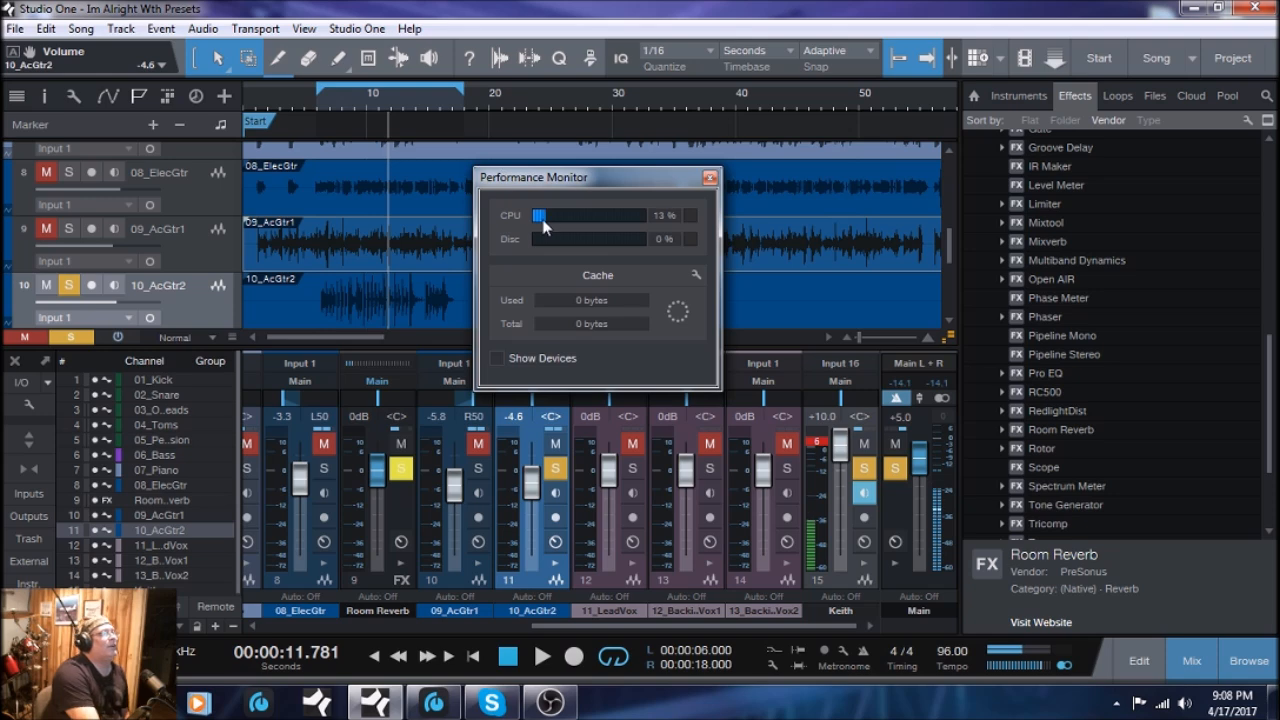
pyautogui.moveTo(587, 176); pyautogui.dragTo(584, 167)
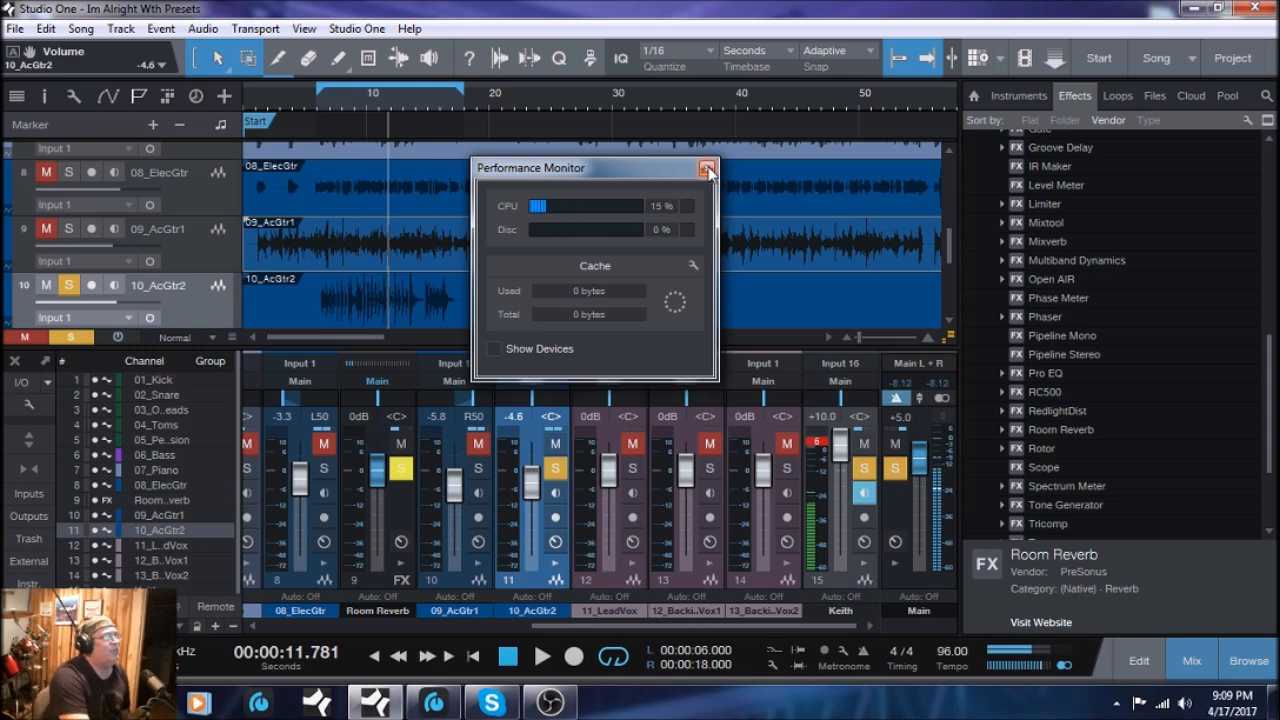
pyautogui.click(707, 170)
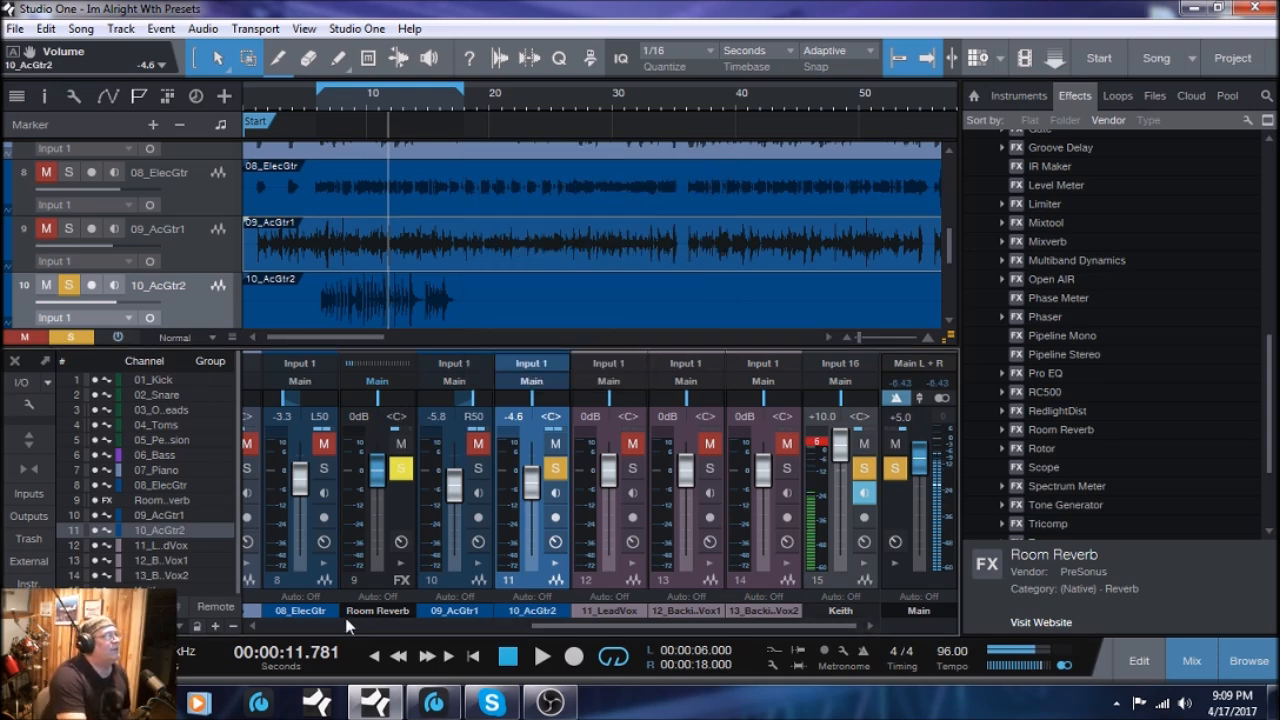
# - Audition the soloed 10_AcGtr2 with its reverb, turn off solo on it and channel 15, and unmute 10_AcGtr2
pyautogui.click(541, 657)
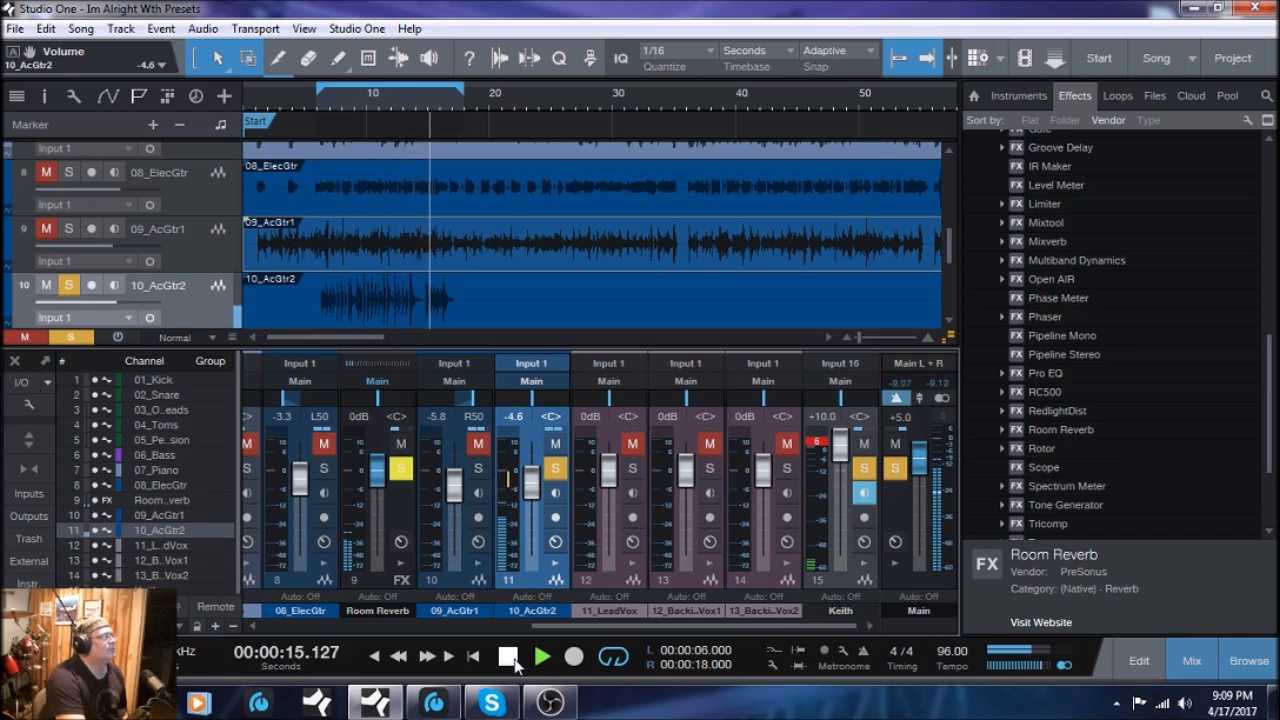
pyautogui.click(510, 660)
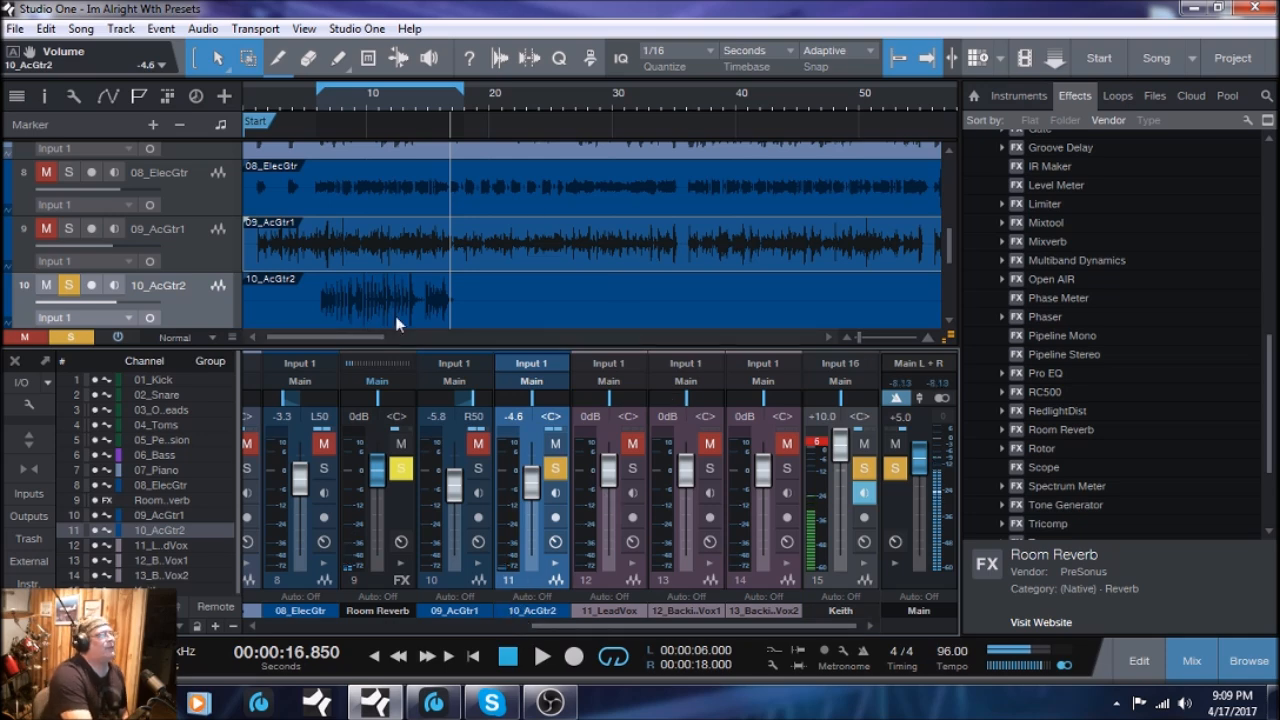
pyautogui.click(556, 468)
pyautogui.click(864, 469)
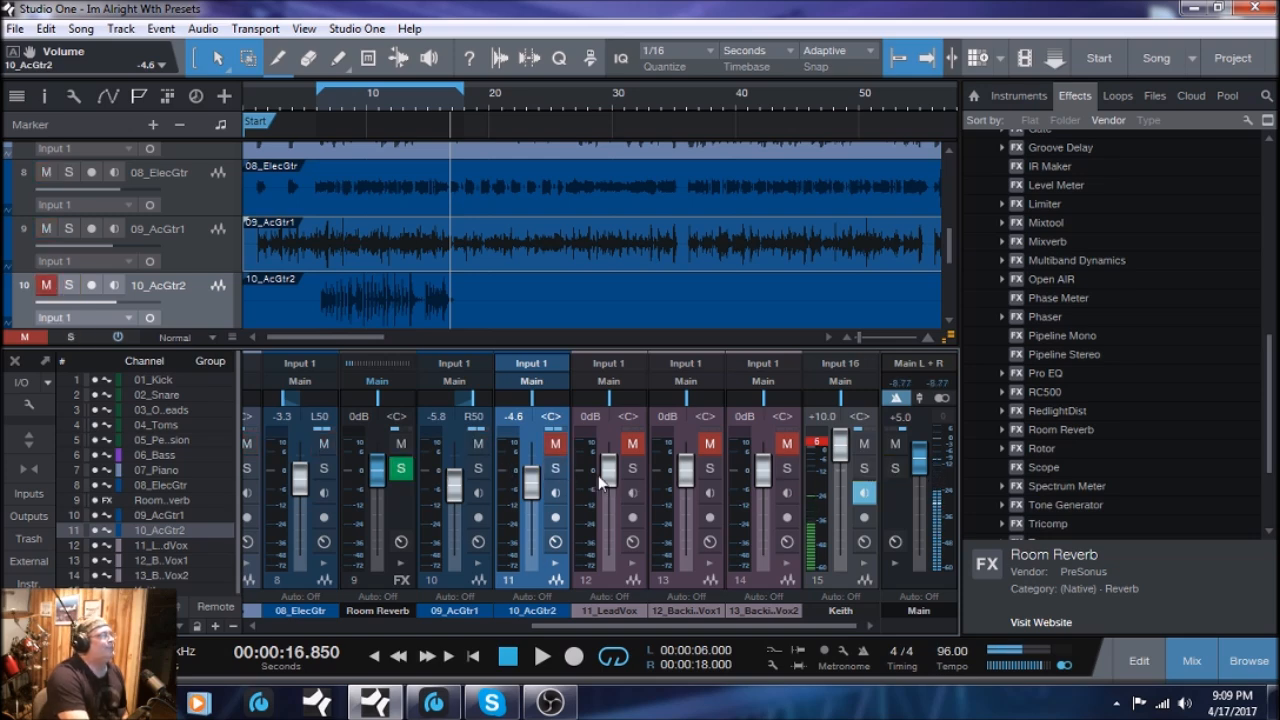
pyautogui.click(556, 445)
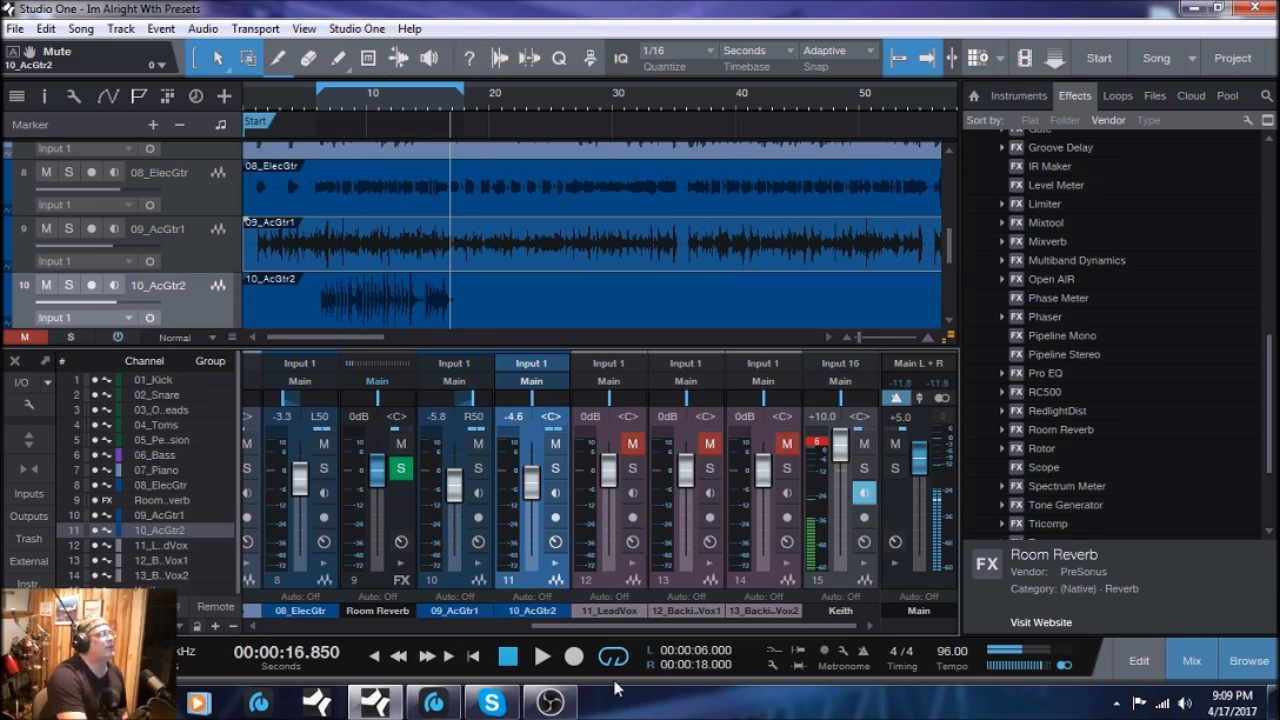
# - Play the looped first part with the full mix and set 10_AcGtr2's volume to -5.4 dB
pyautogui.click(540, 657)
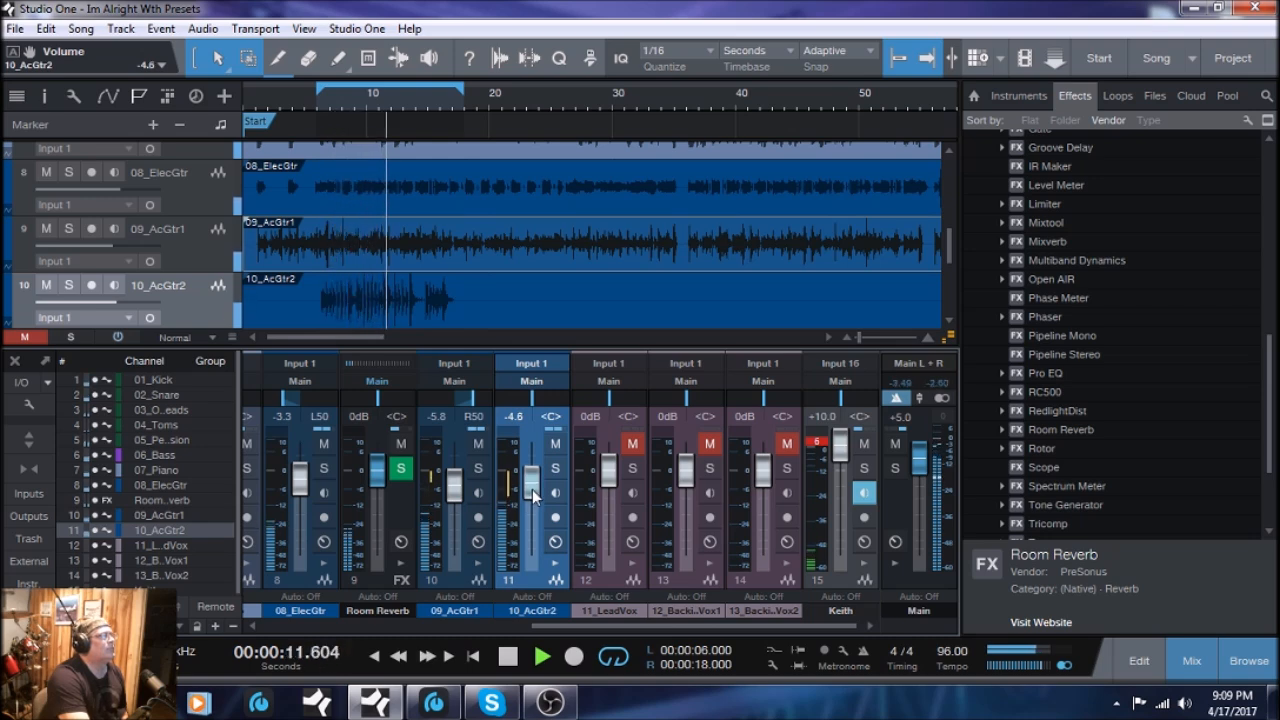
pyautogui.moveTo(532, 489); pyautogui.dragTo(532, 491)
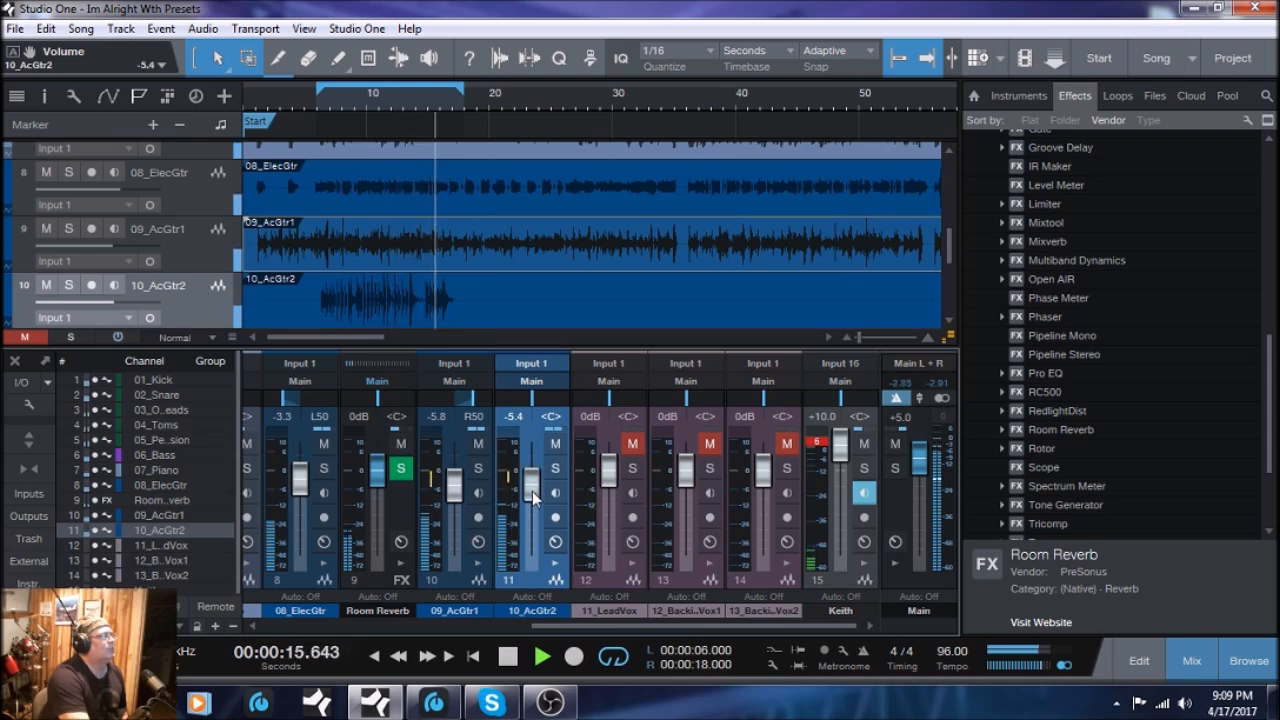
pyautogui.click(508, 656)
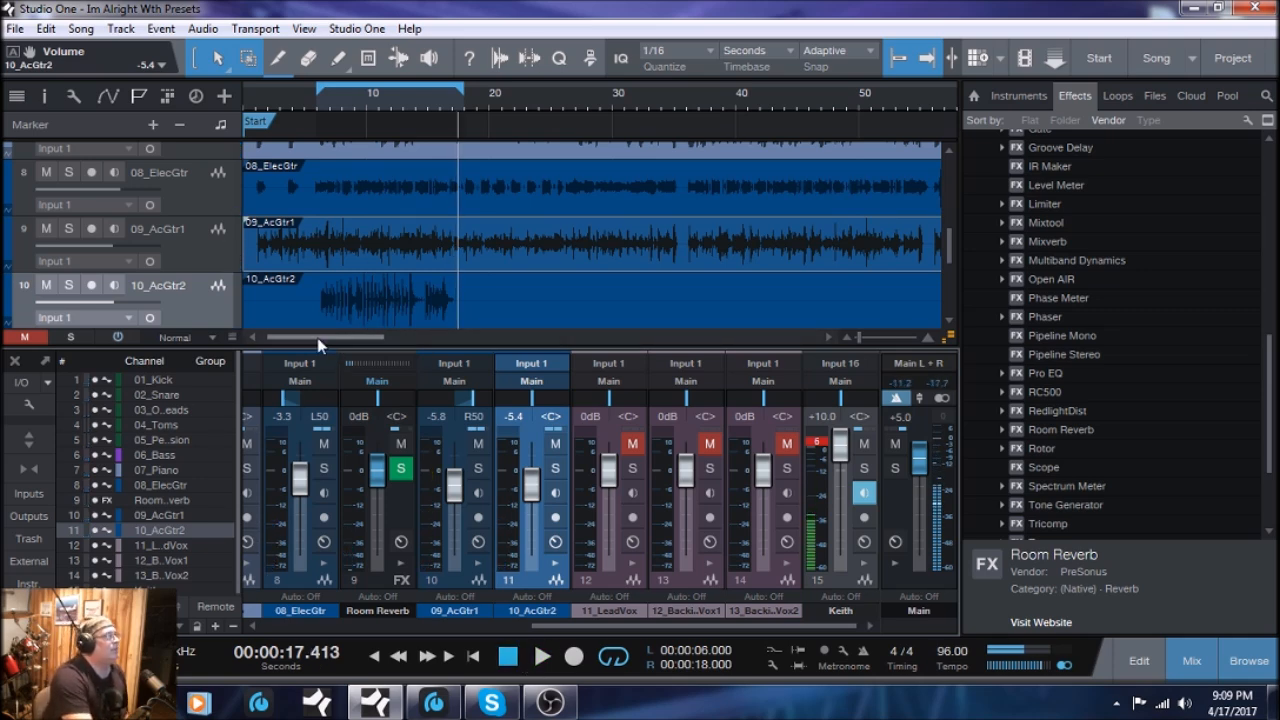
# - Audition 10_AcGtr2's second part in the full mix, playing from 57 seconds
pyautogui.moveTo(318, 345); pyautogui.dragTo(393, 343)
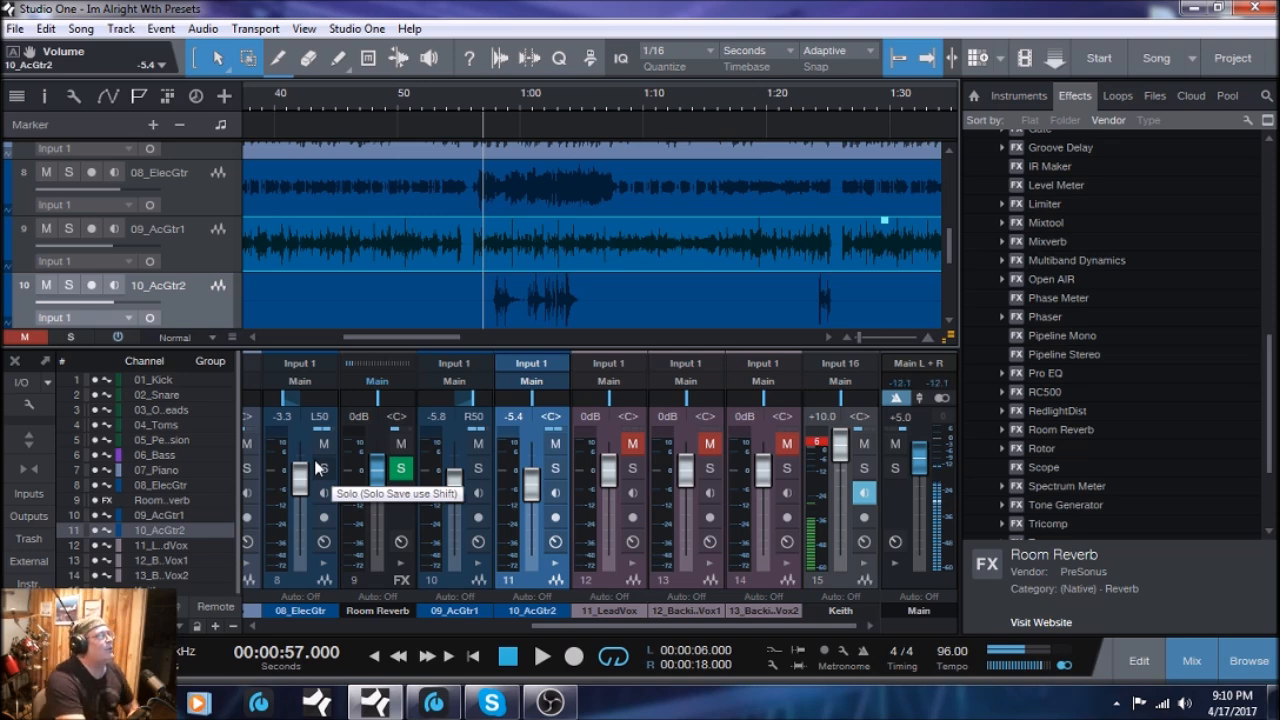
pyautogui.click(542, 658)
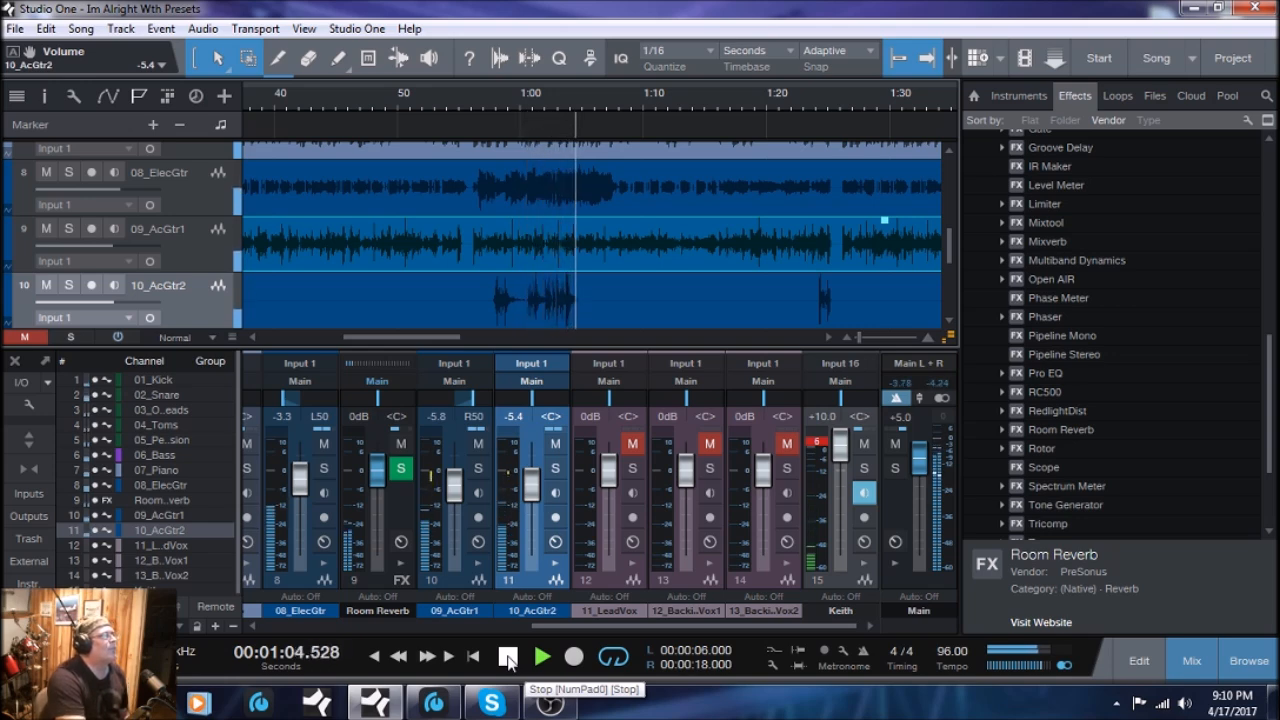
pyautogui.click(508, 657)
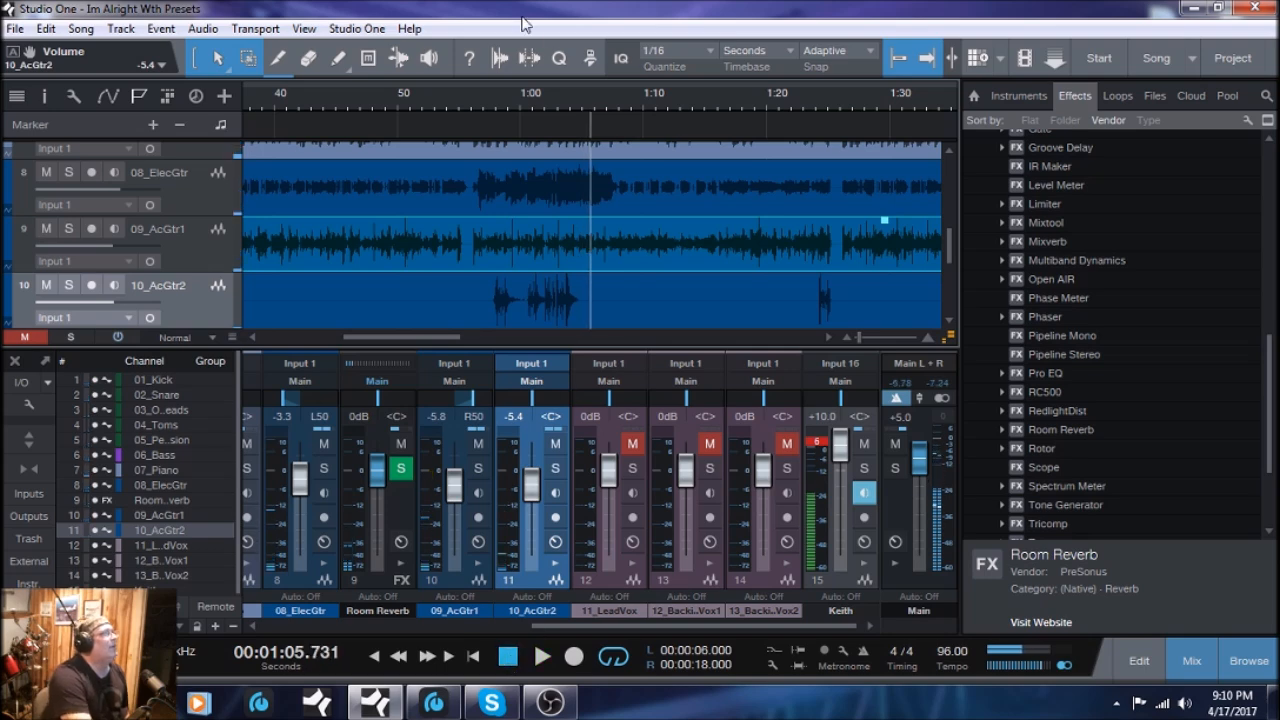
# - Loop 57 seconds to 1:06, pan 10_AcGtr2 to R50 and set its volume to -4.6 dB during playback
pyautogui.moveTo(490, 86); pyautogui.dragTo(596, 84)
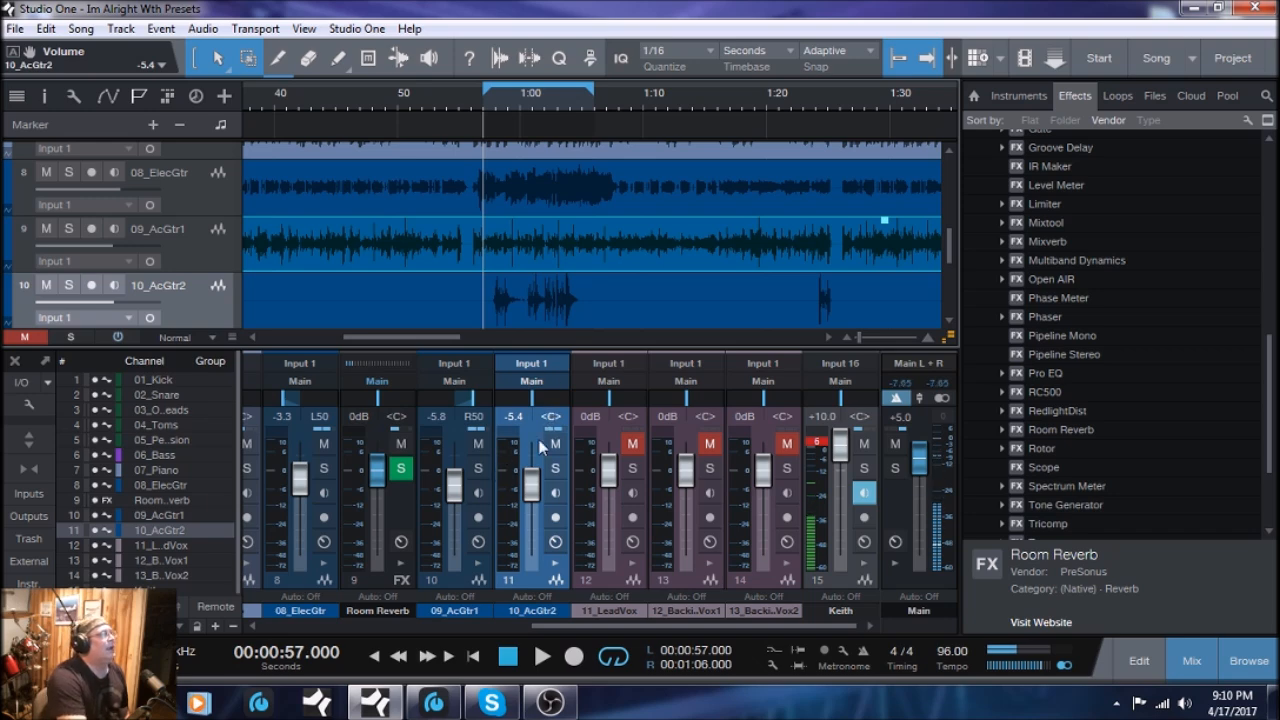
pyautogui.moveTo(531, 399); pyautogui.dragTo(550, 402)
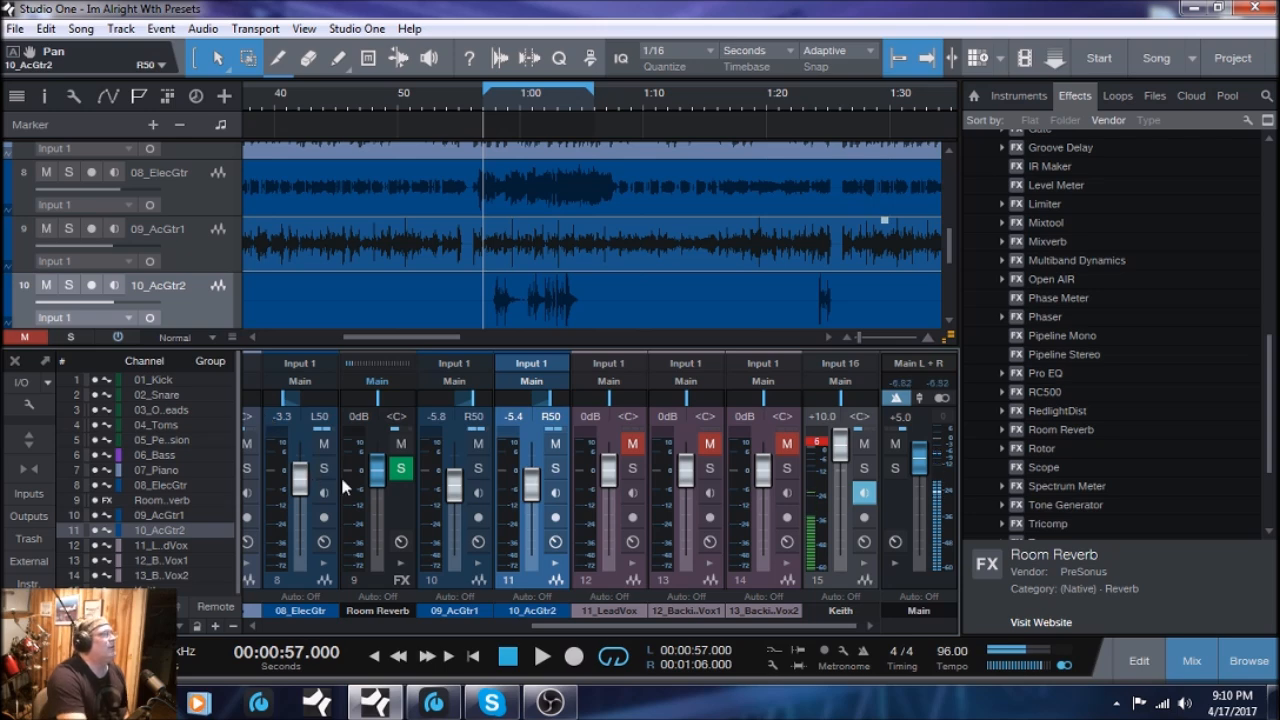
pyautogui.click(541, 657)
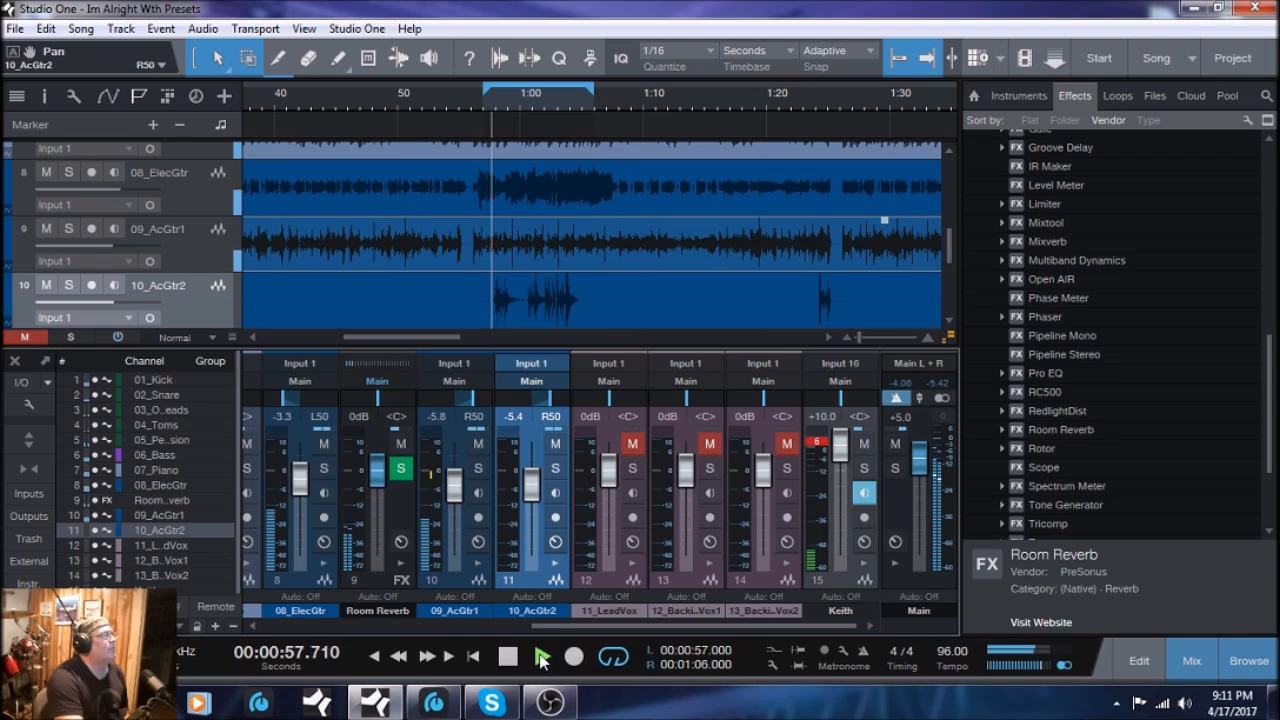
pyautogui.scroll(2, 527, 486)
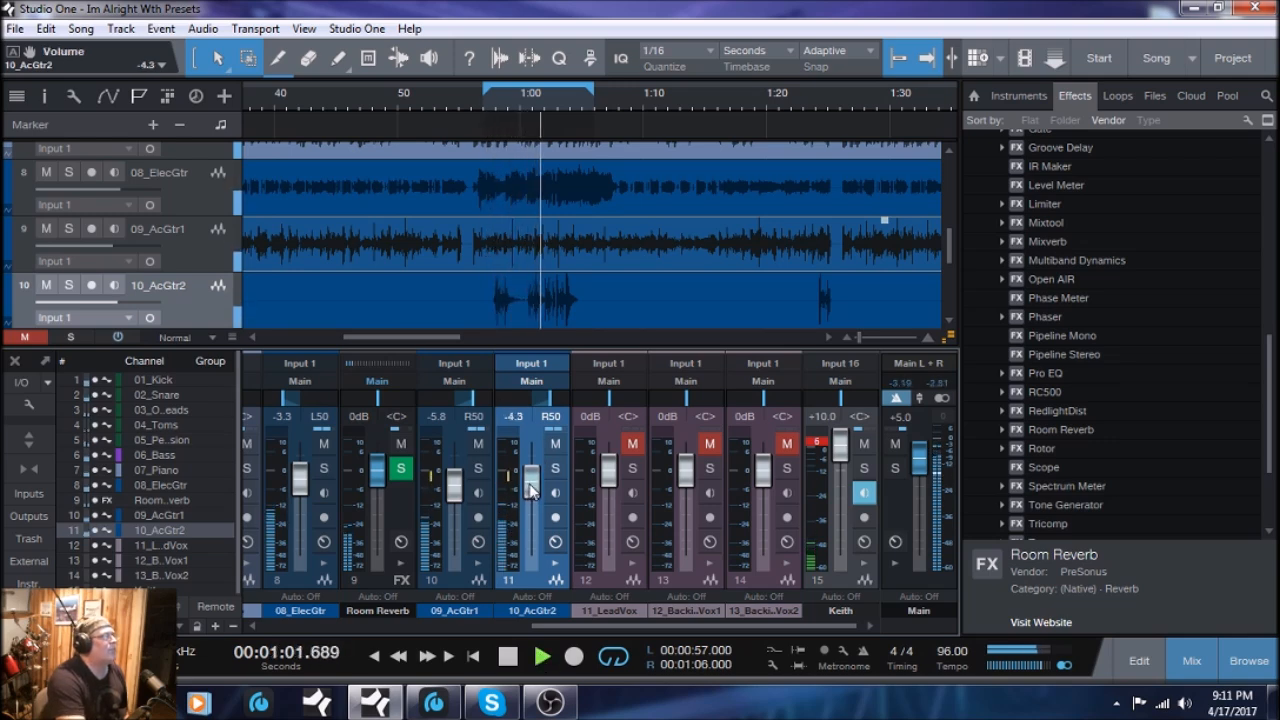
pyautogui.moveTo(530, 484); pyautogui.dragTo(532, 486)
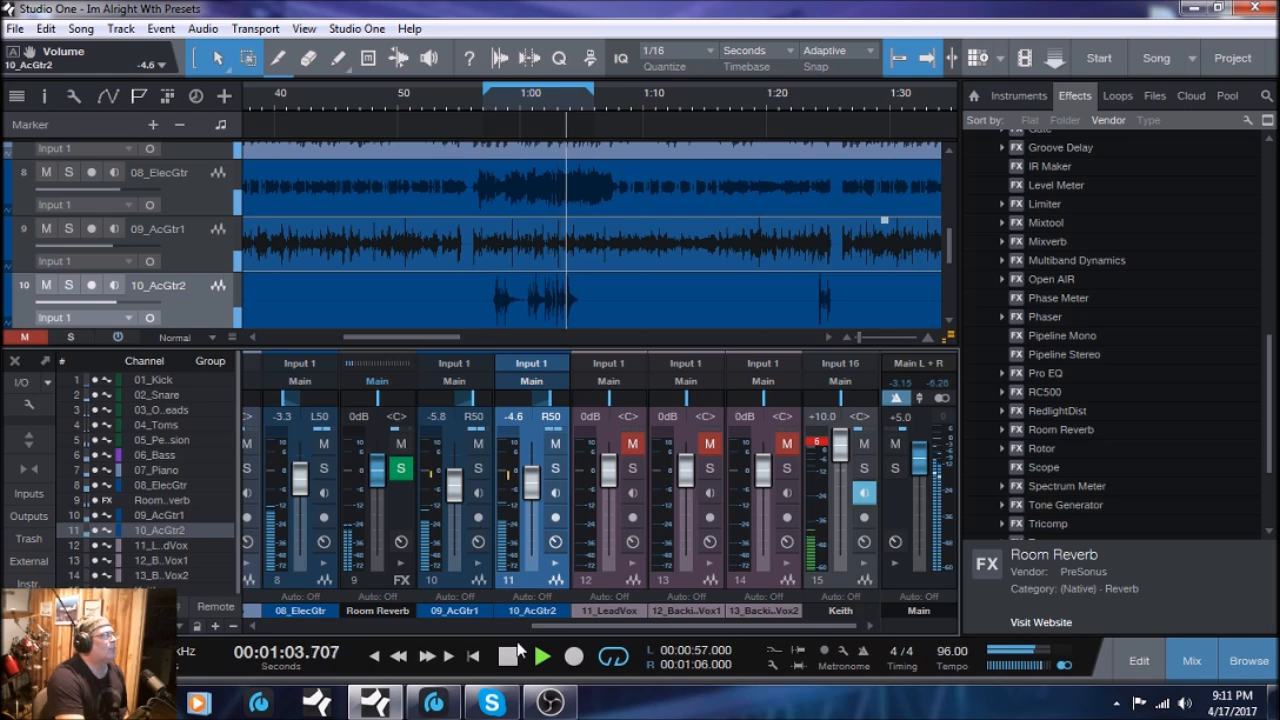
# - Solo 09_AcGtr1 during loop playback and set its pan to R29
pyautogui.click(478, 467)
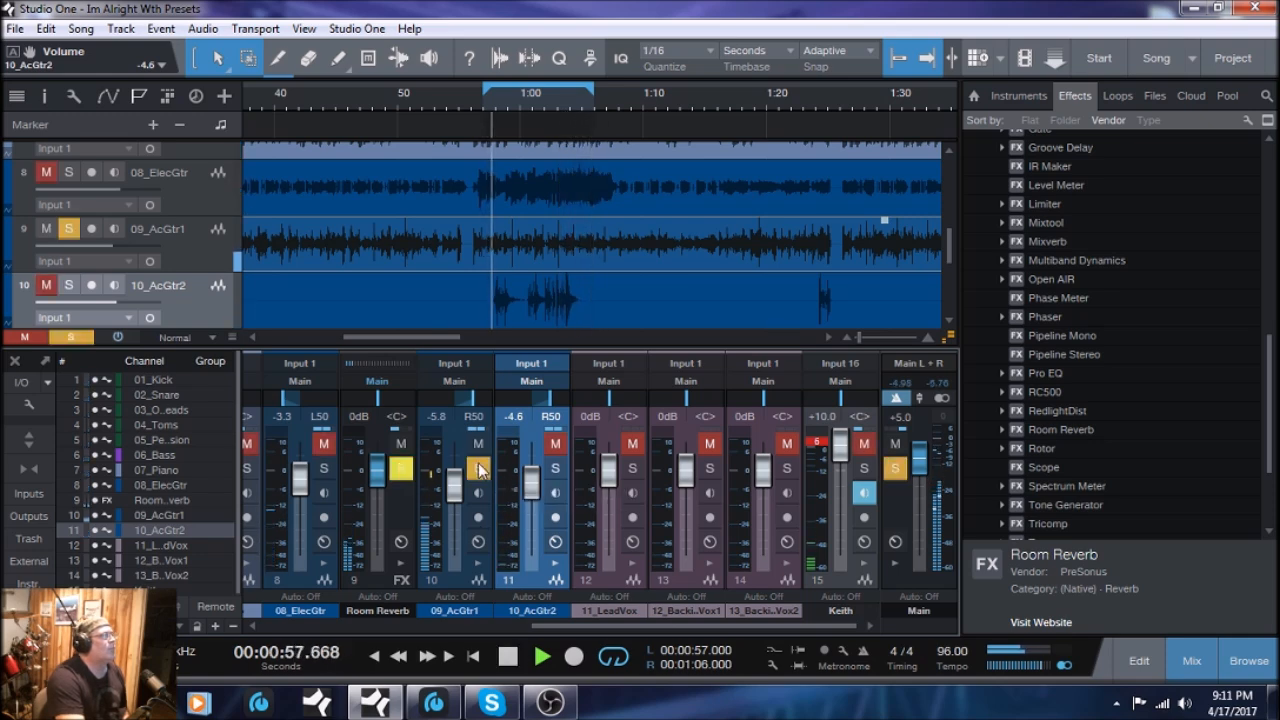
pyautogui.click(478, 467)
pyautogui.click(478, 467)
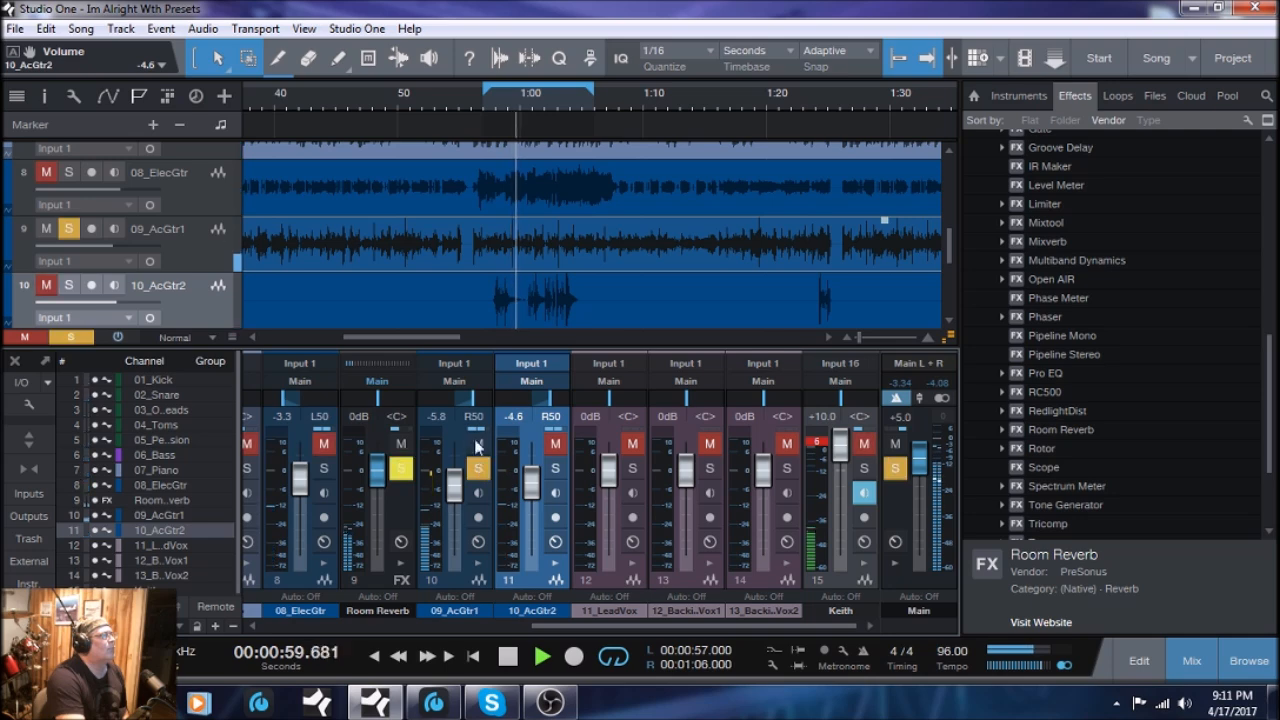
pyautogui.moveTo(473, 404); pyautogui.dragTo(464, 398)
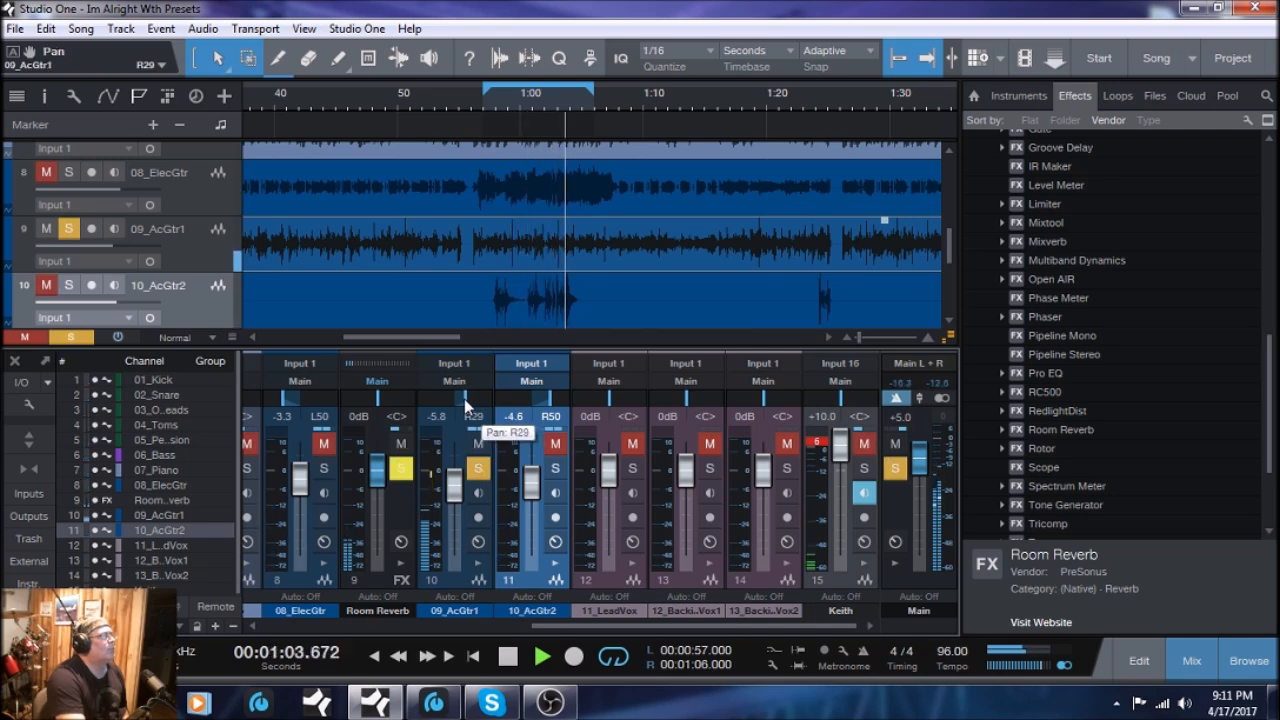
# - Unsolo 09_AcGtr1 and set 10_AcGtr2's volume to -5.8 dB while the loop plays with the full mix
pyautogui.click(477, 468)
pyautogui.click(508, 656)
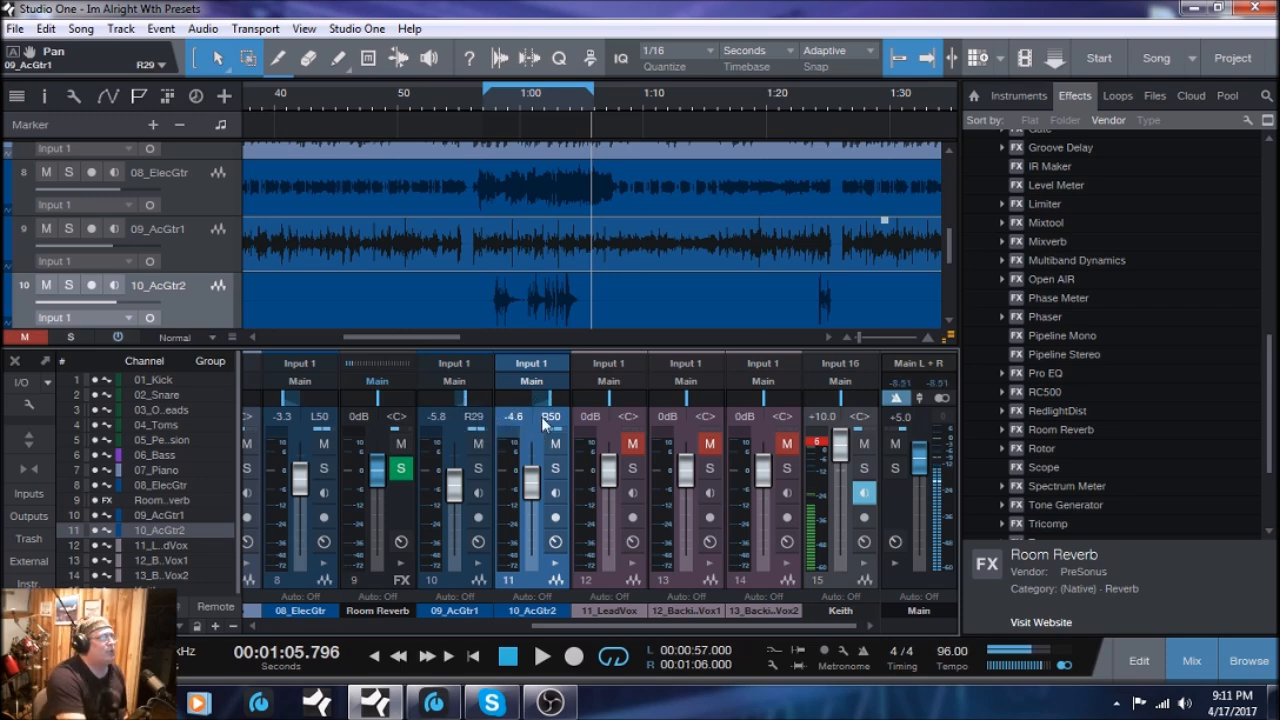
pyautogui.click(541, 657)
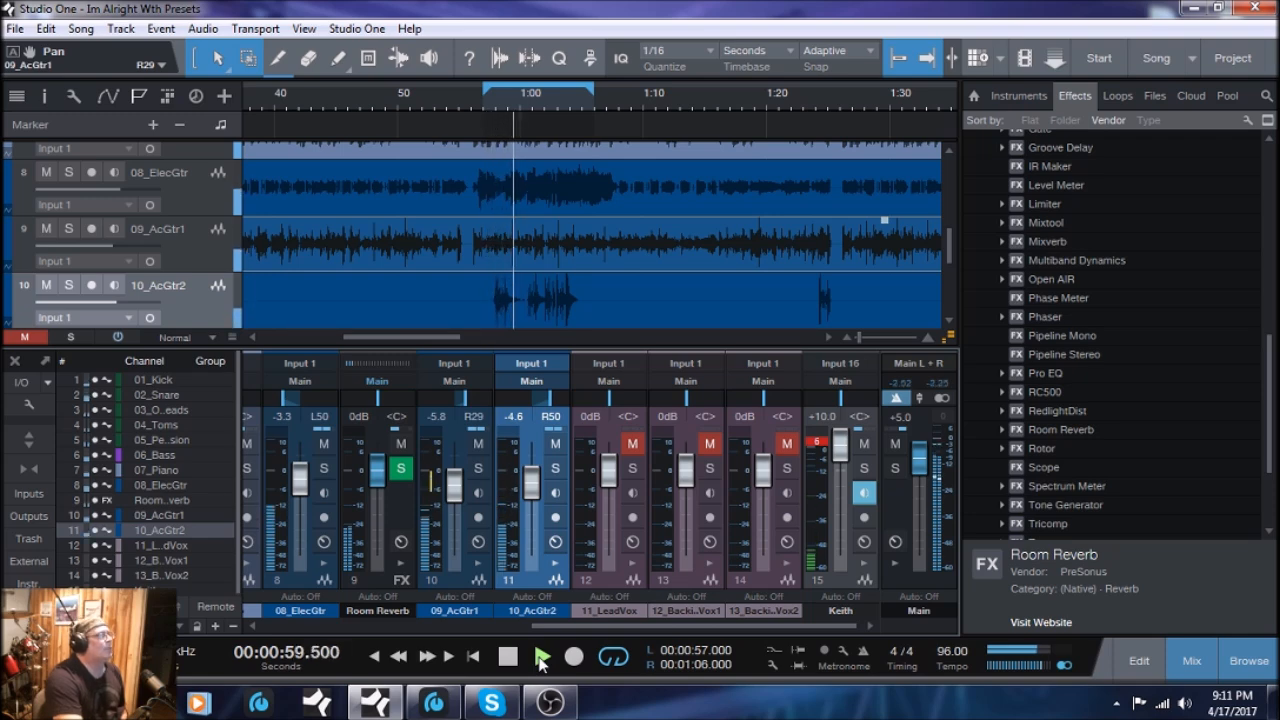
pyautogui.moveTo(531, 485); pyautogui.dragTo(534, 492)
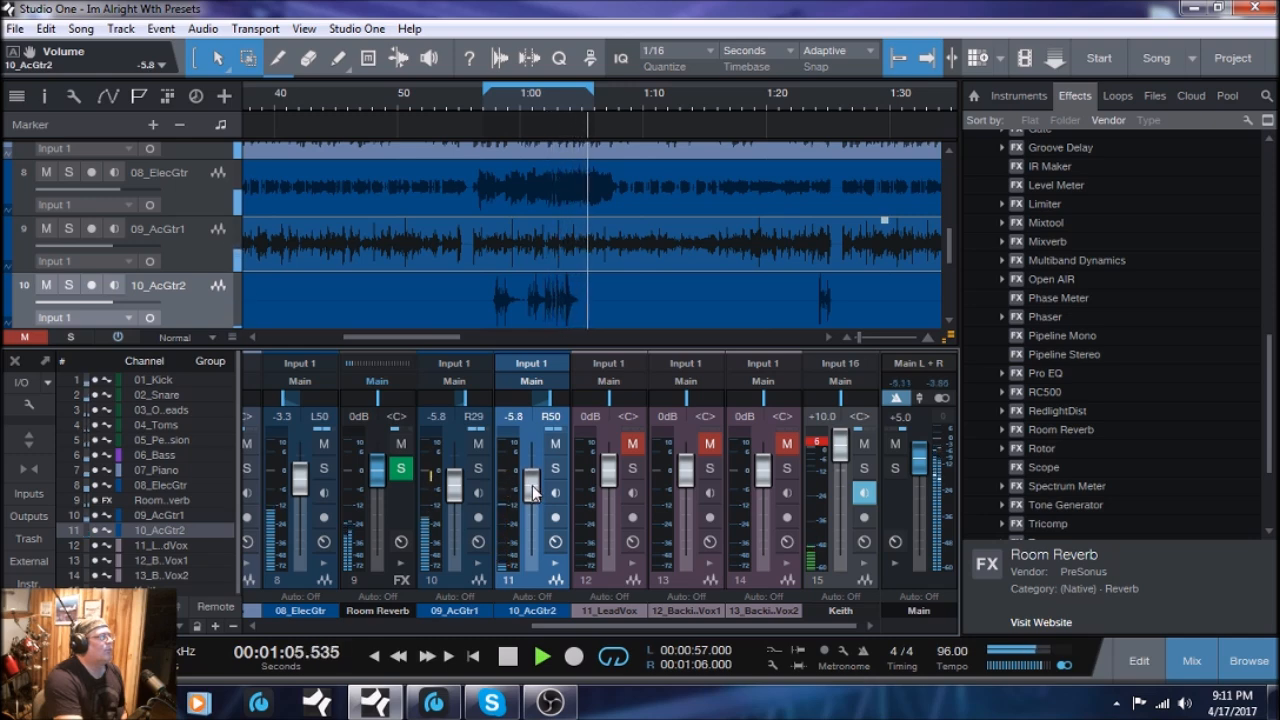
# - Stop playback, turn off looping and return the playhead to the start of the song
pyautogui.click(508, 660)
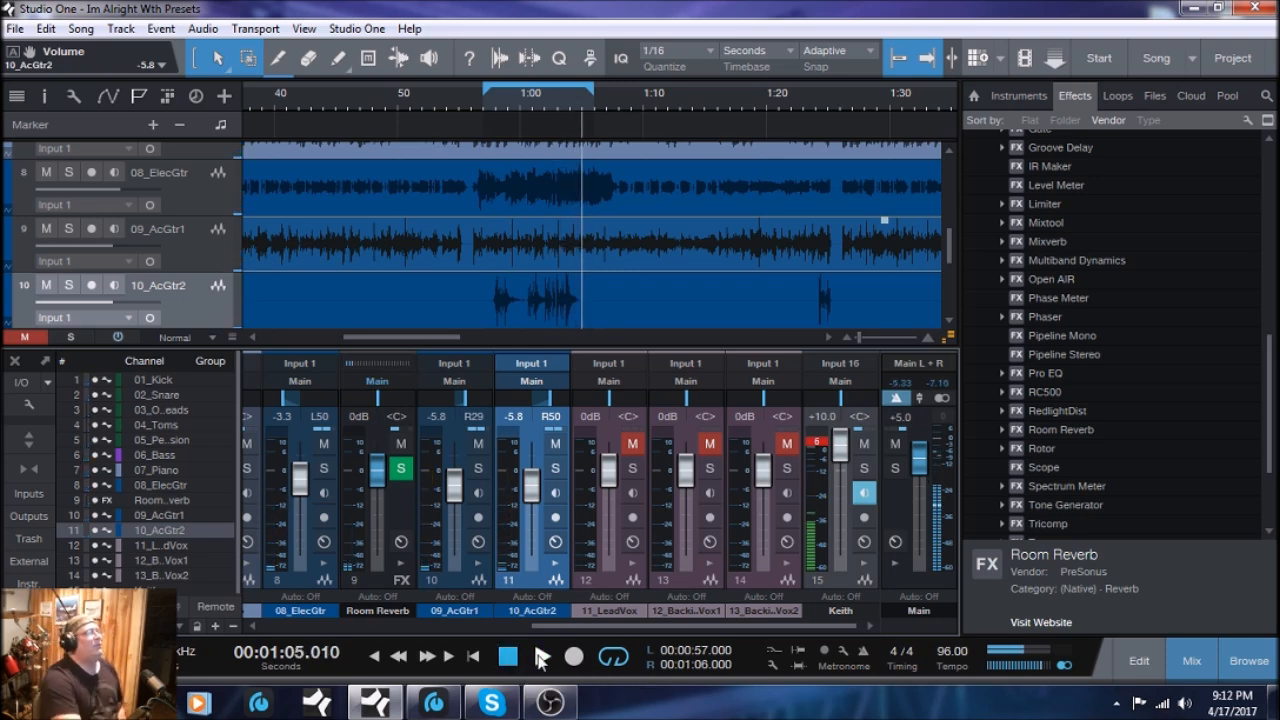
pyautogui.click(617, 665)
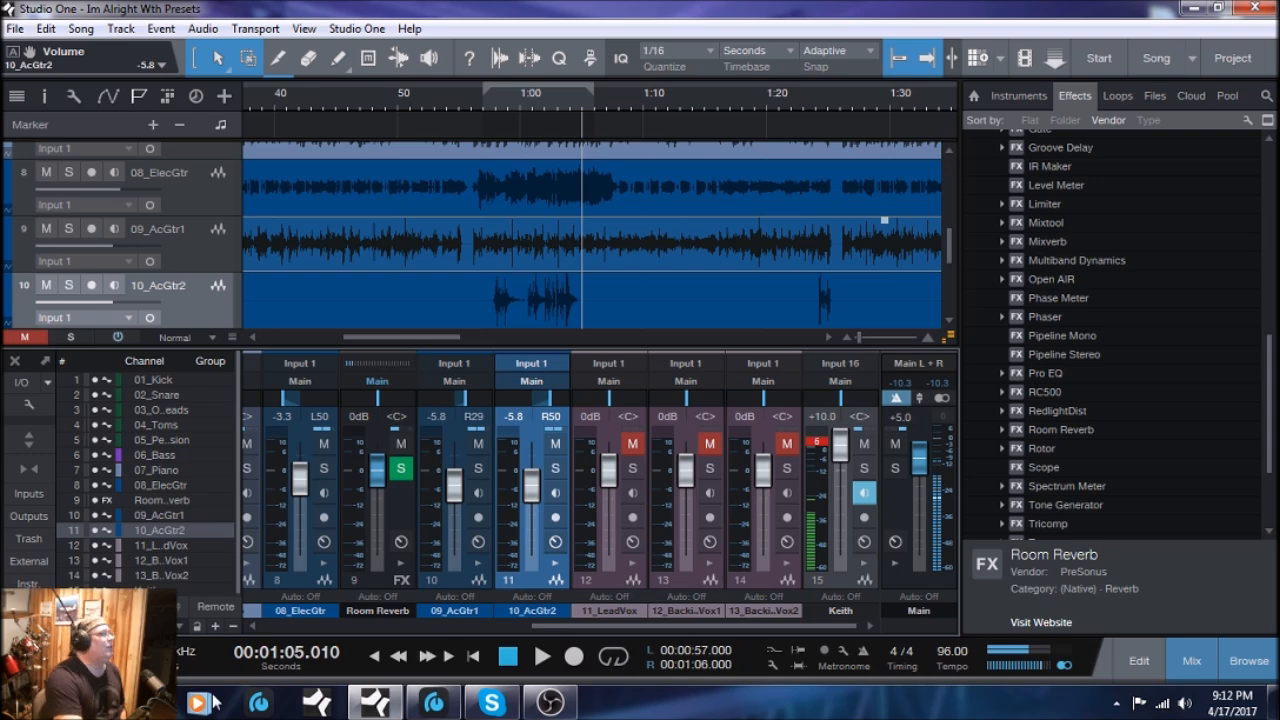
pyautogui.click(377, 656)
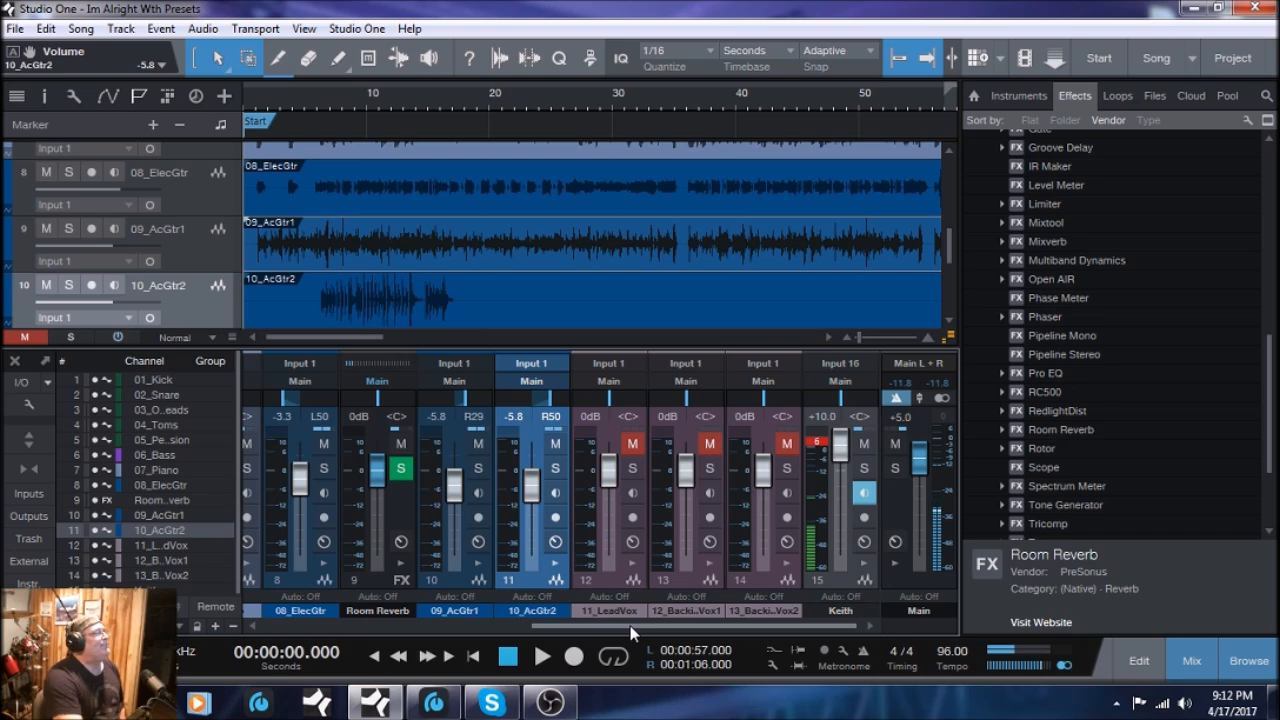
# - Select the channels 01_Kick through 05_Percussion and add a VCA for them
pyautogui.moveTo(632, 632); pyautogui.dragTo(301, 630)
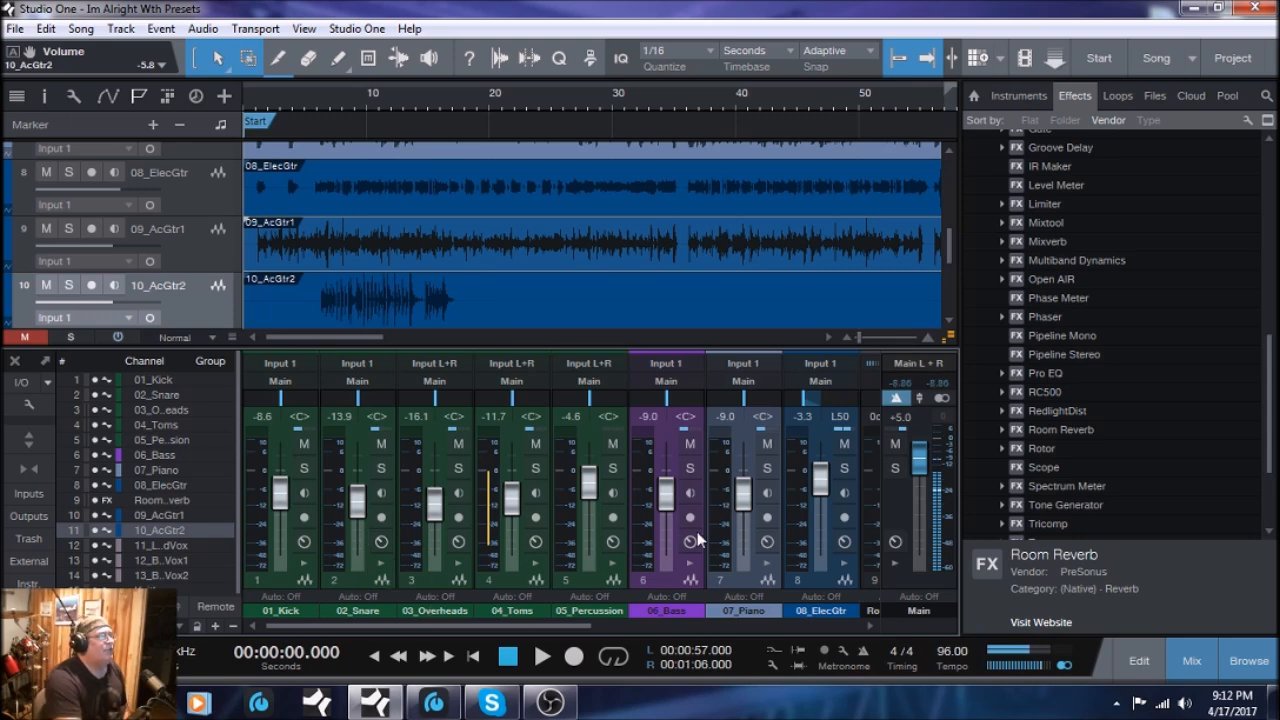
pyautogui.moveTo(507, 623); pyautogui.dragTo(619, 624)
pyautogui.moveTo(620, 624); pyautogui.dragTo(422, 607)
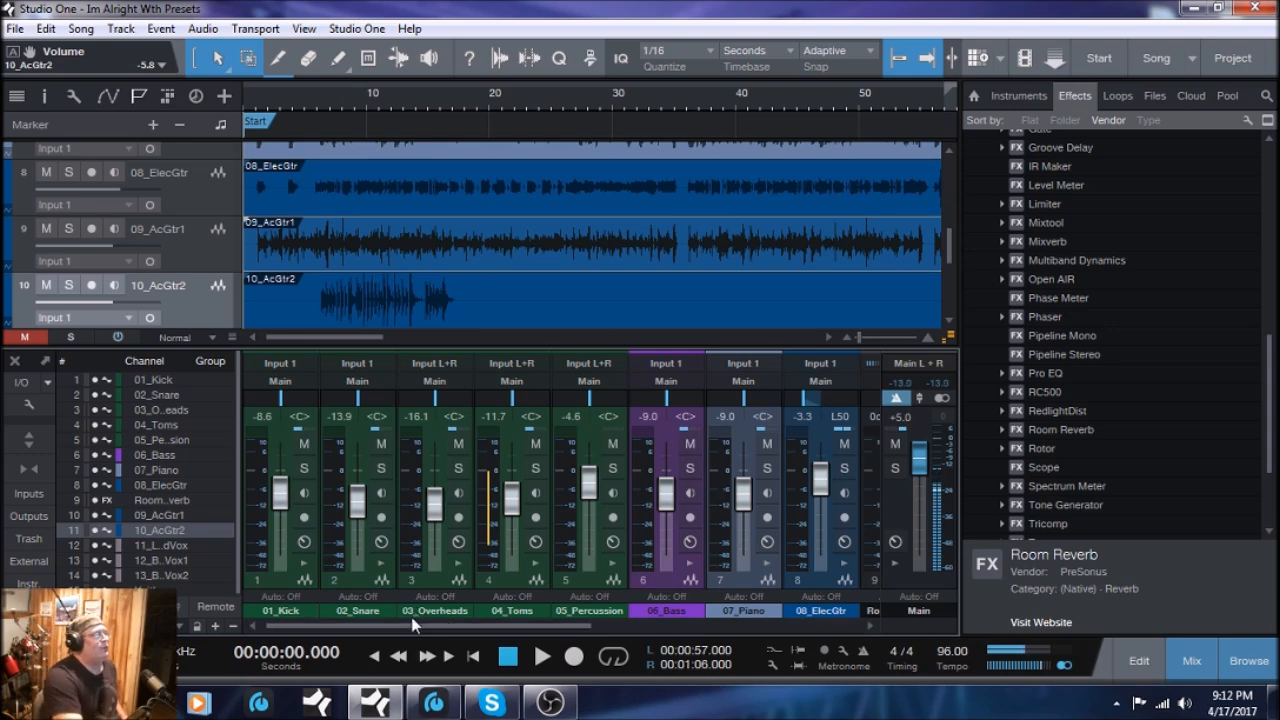
pyautogui.click(286, 580)
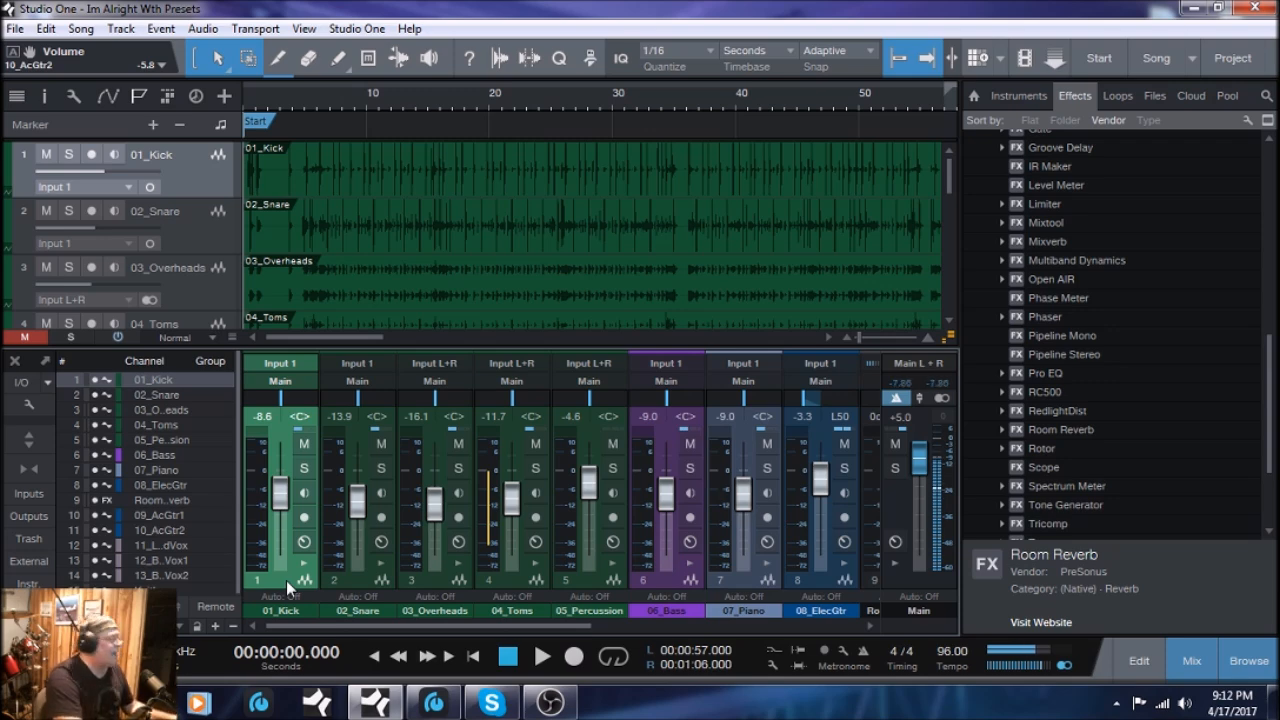
pyautogui.keyDown('shift'); pyautogui.click(593, 580); pyautogui.keyUp('shift')
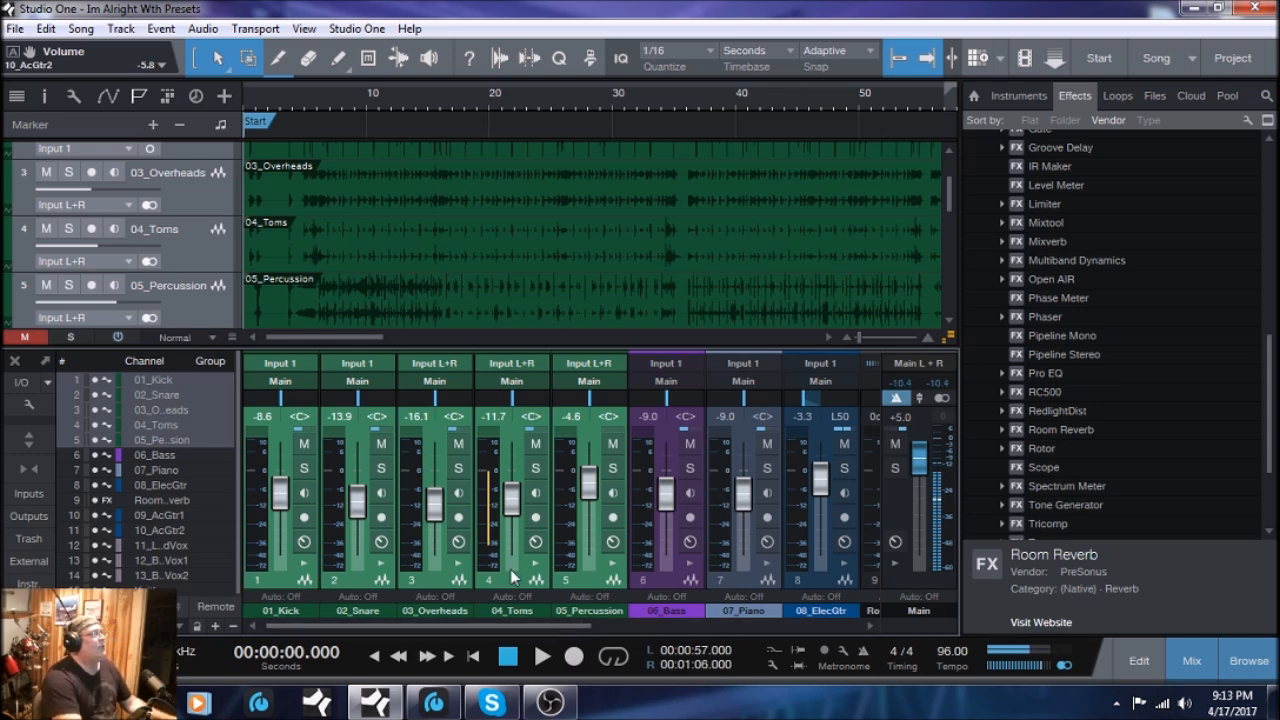
pyautogui.rightClick(594, 579)
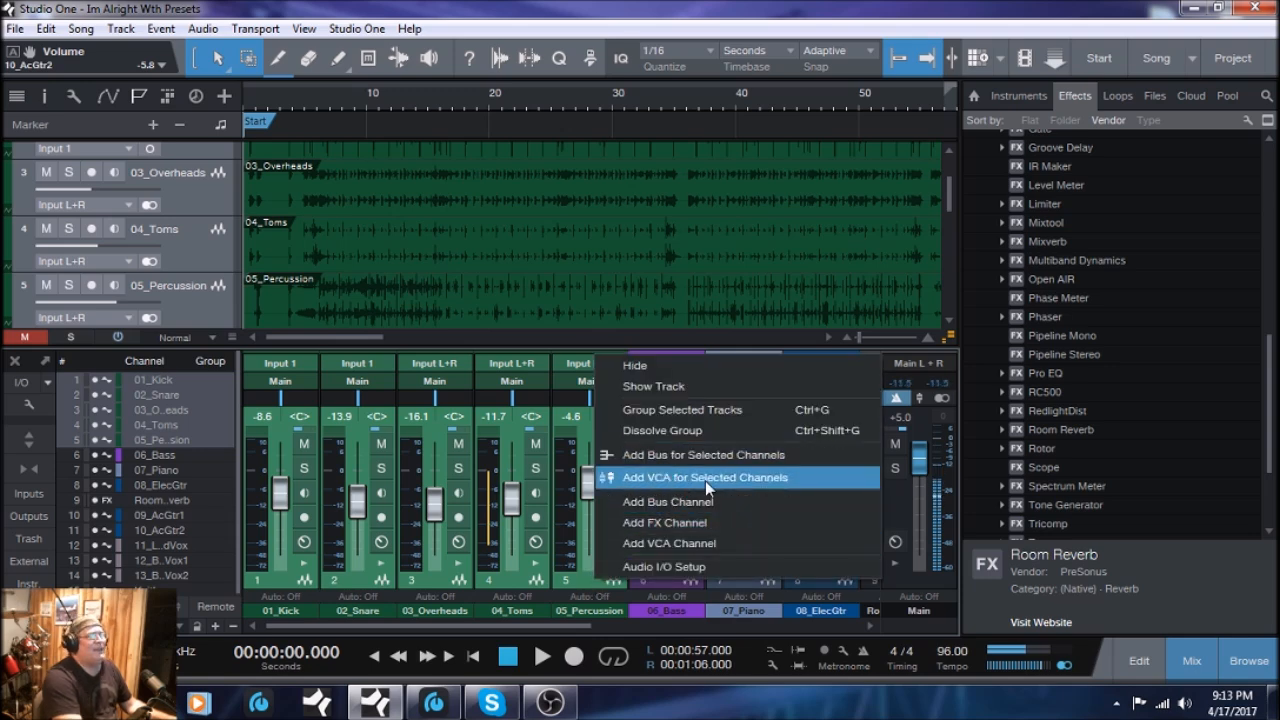
pyautogui.click(766, 478)
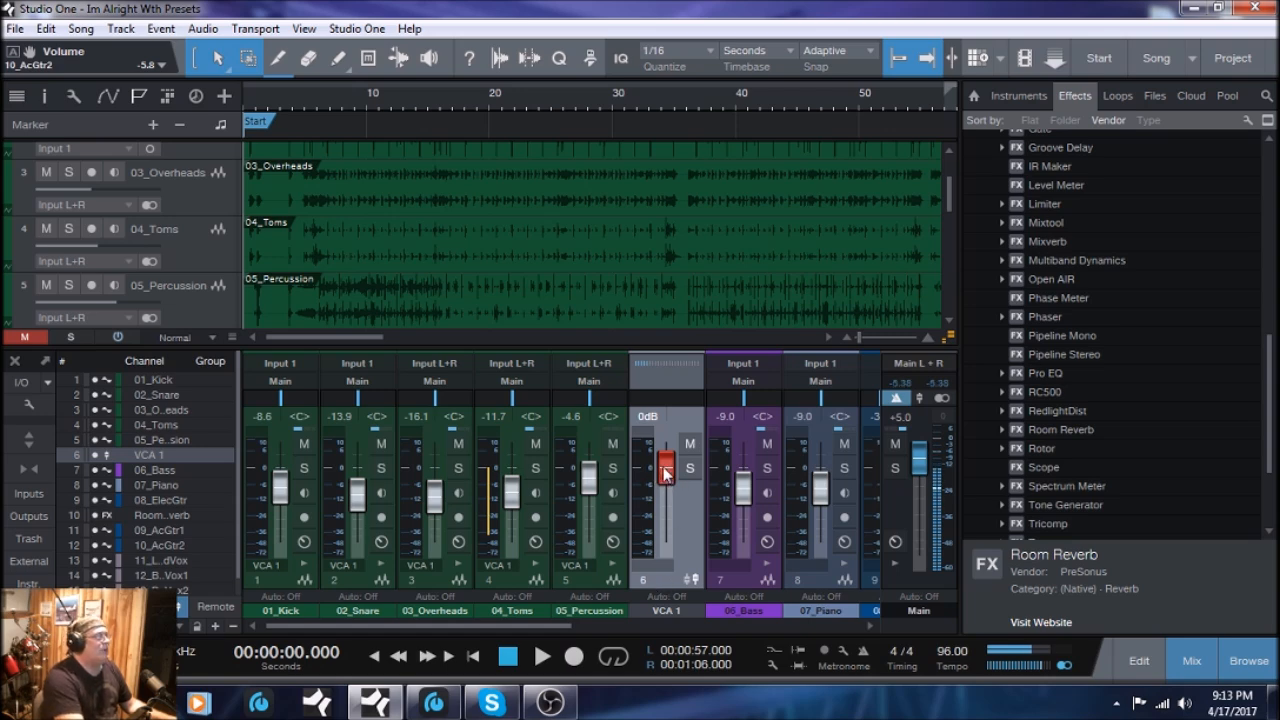
# - Play the song from the start and set the drum VCA's volume to +0.8 dB
pyautogui.moveTo(664, 474)
pyautogui.mouseDown()
pyautogui.moveTo(675, 539)
pyautogui.moveTo(668, 470)
pyautogui.mouseUp()
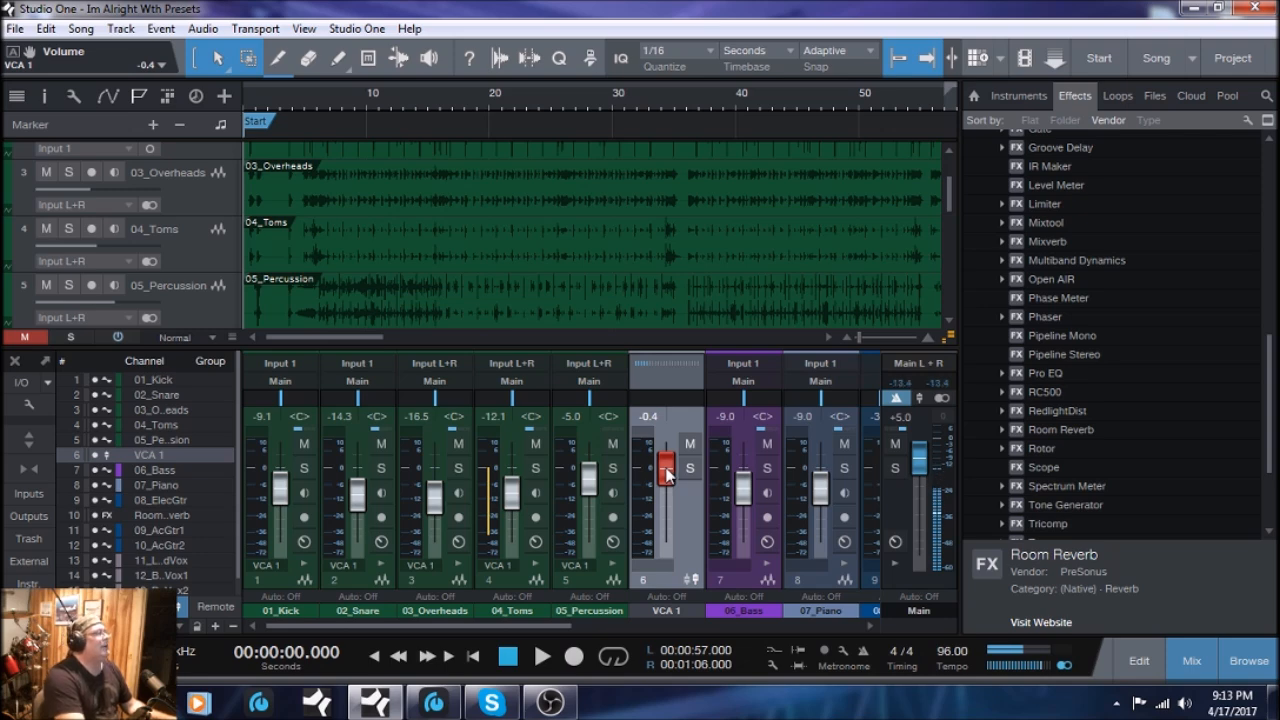
pyautogui.moveTo(667, 474)
pyautogui.mouseDown()
pyautogui.moveTo(667, 460)
pyautogui.moveTo(667, 474)
pyautogui.mouseUp()
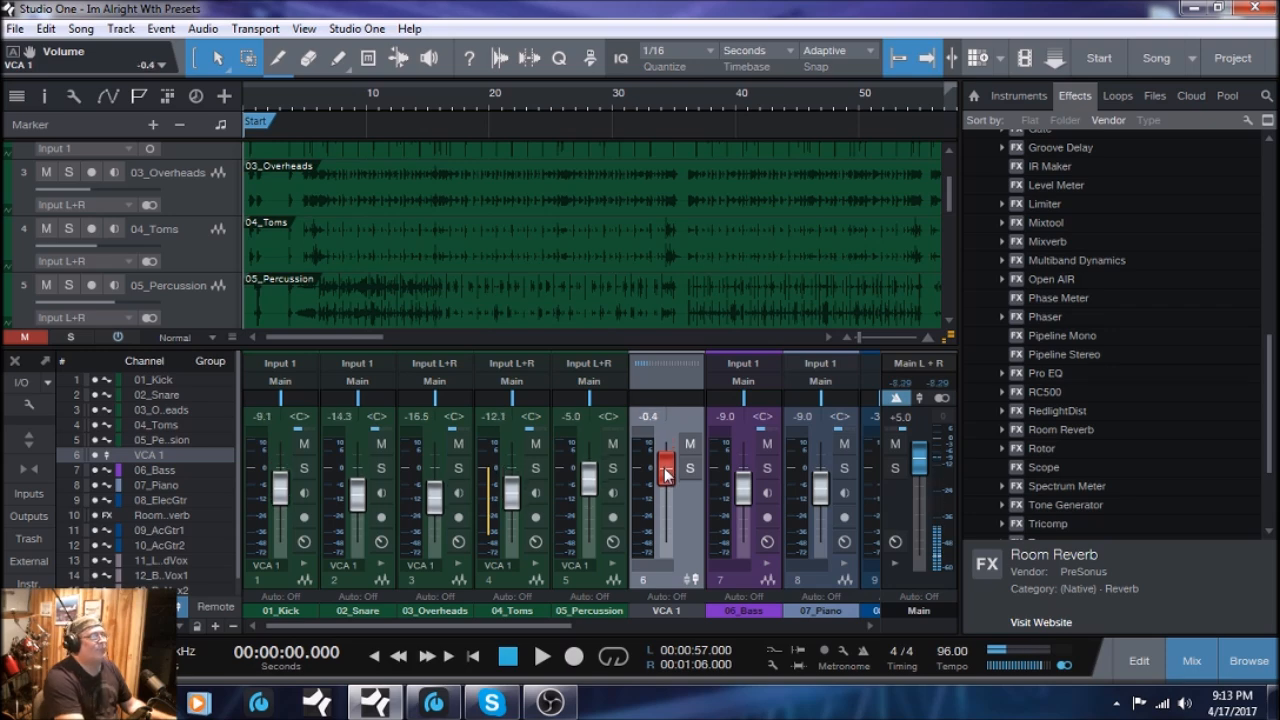
pyautogui.click(540, 658)
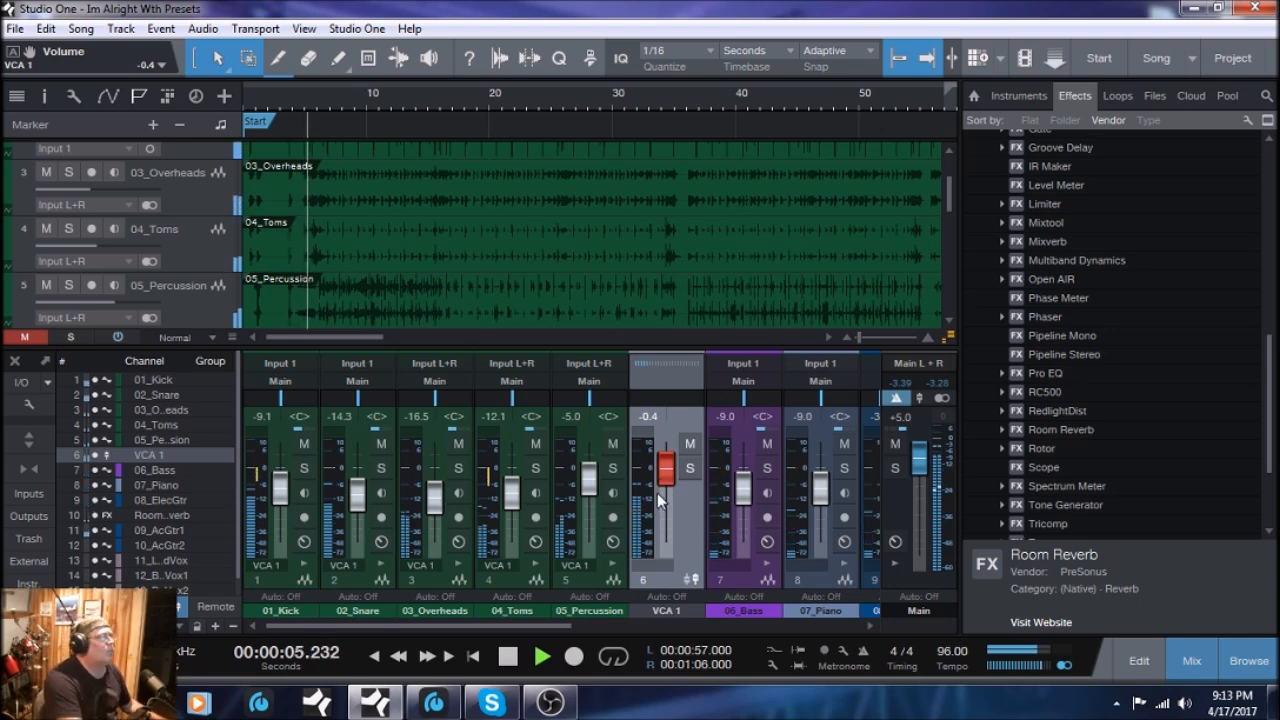
pyautogui.moveTo(655, 482); pyautogui.dragTo(666, 474)
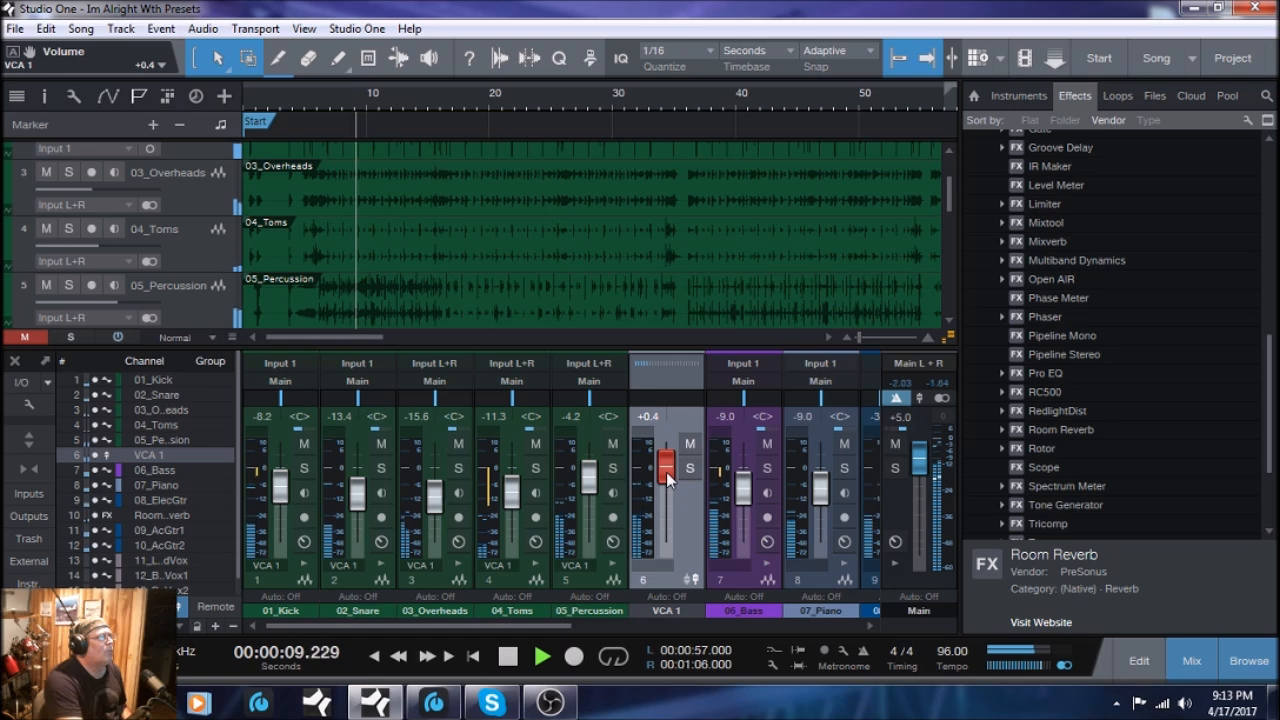
pyautogui.moveTo(667, 473); pyautogui.dragTo(666, 472)
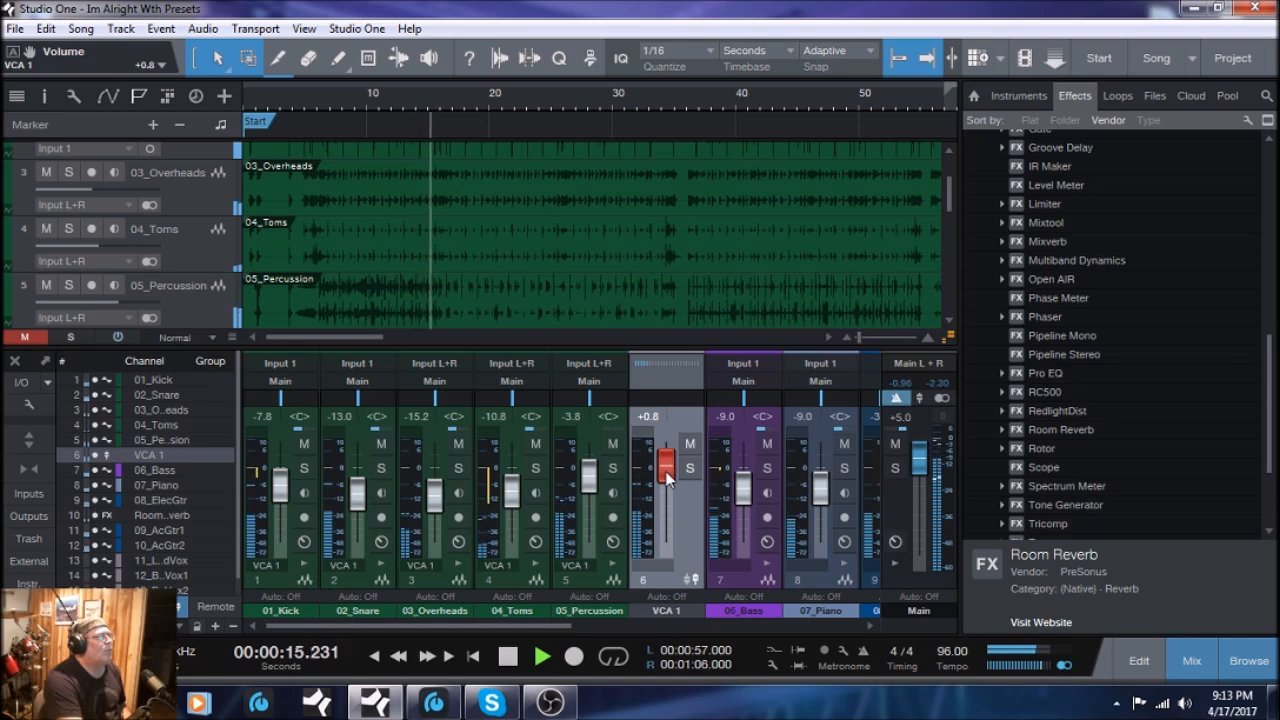
pyautogui.moveTo(667, 478); pyautogui.dragTo(667, 480)
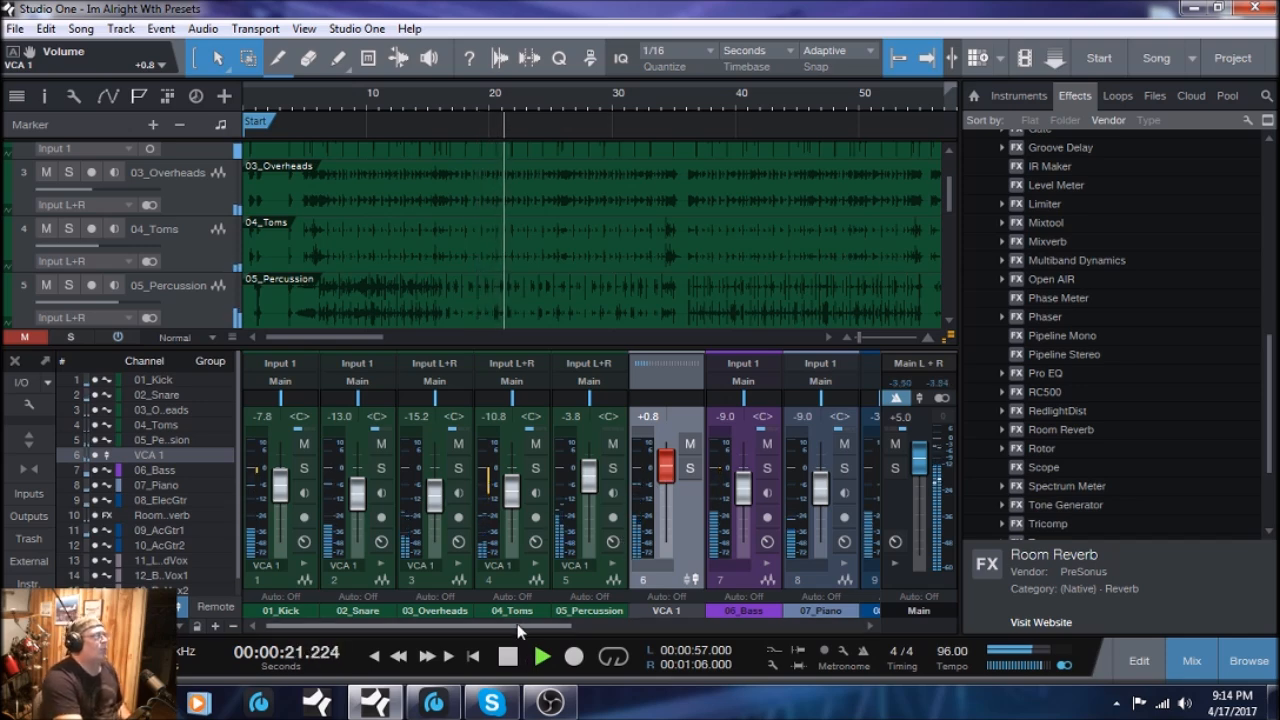
# - Solo VCA 1 with 06_Bass during playback, set the bass volume to -8.8 dB, and unsolo both
pyautogui.moveTo(518, 626); pyautogui.dragTo(592, 620)
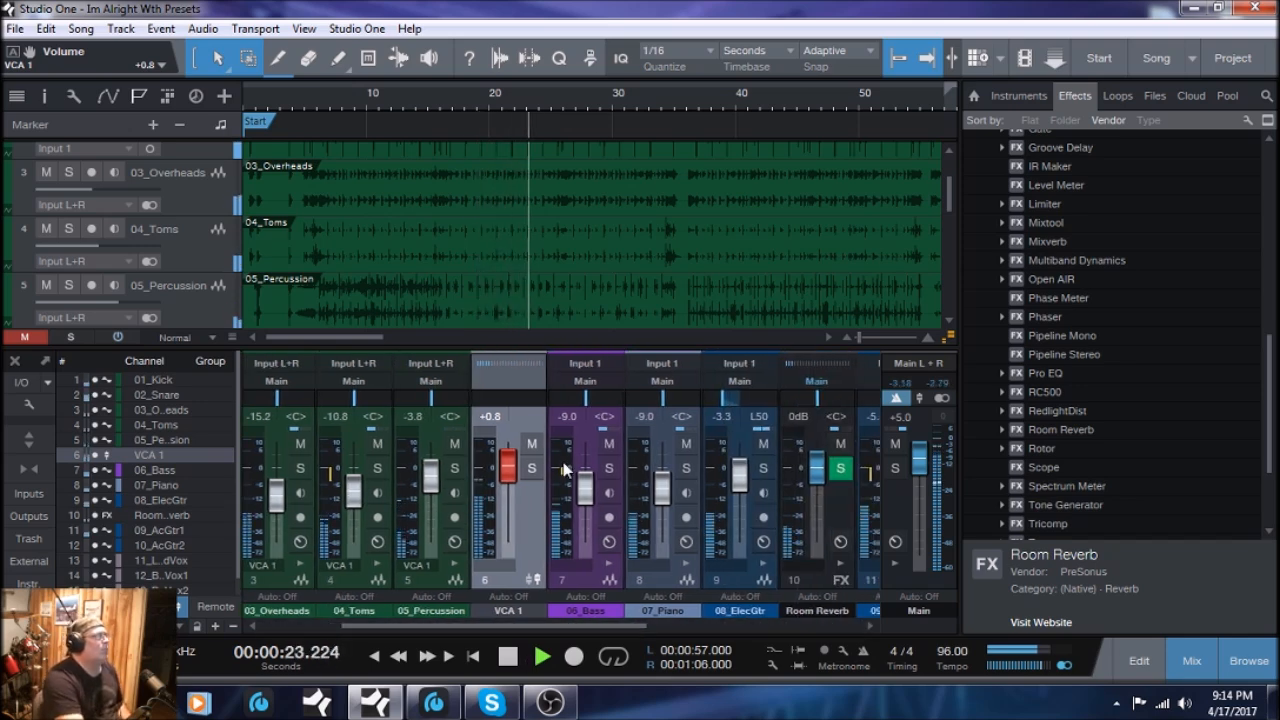
pyautogui.click(533, 469)
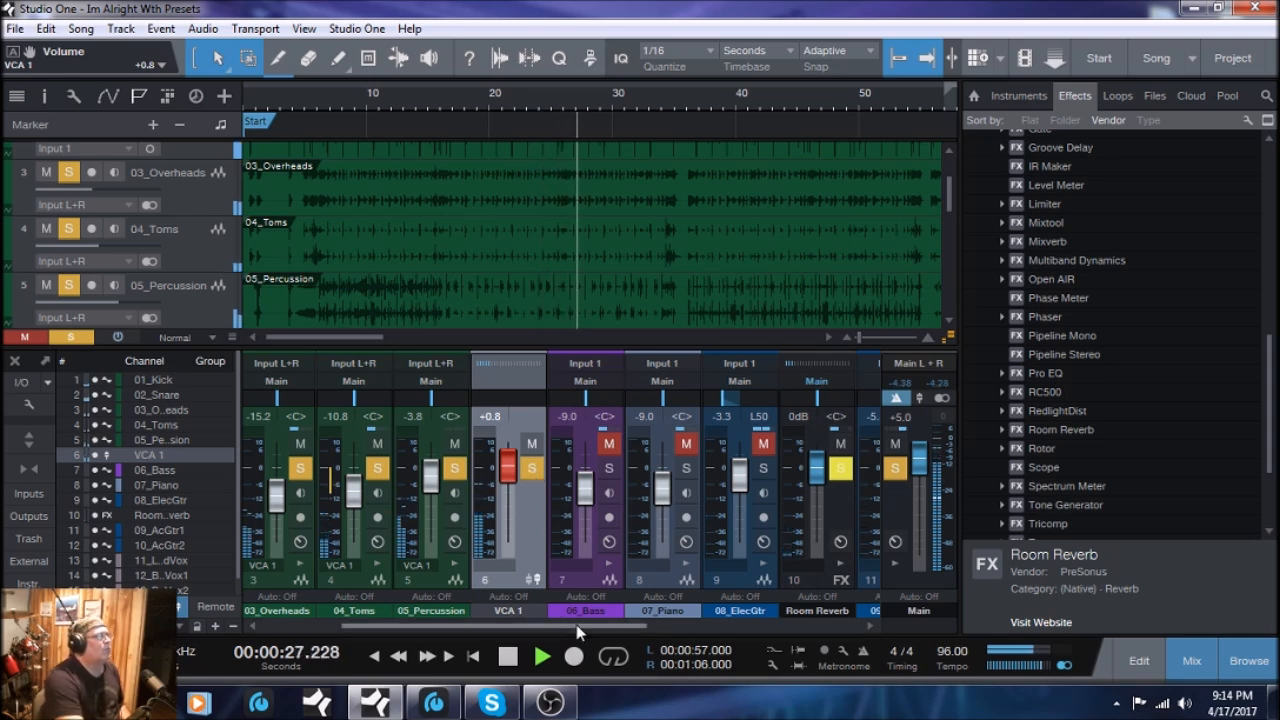
pyautogui.click(609, 469)
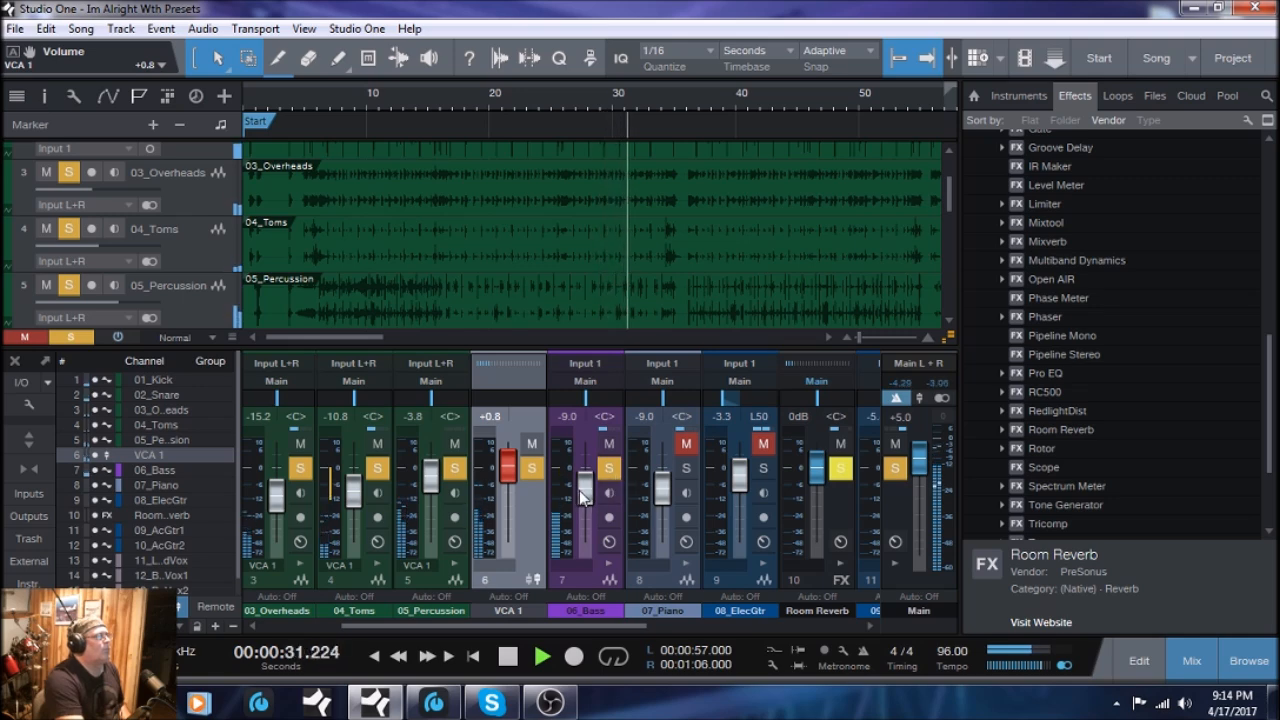
pyautogui.moveTo(582, 490); pyautogui.dragTo(582, 489)
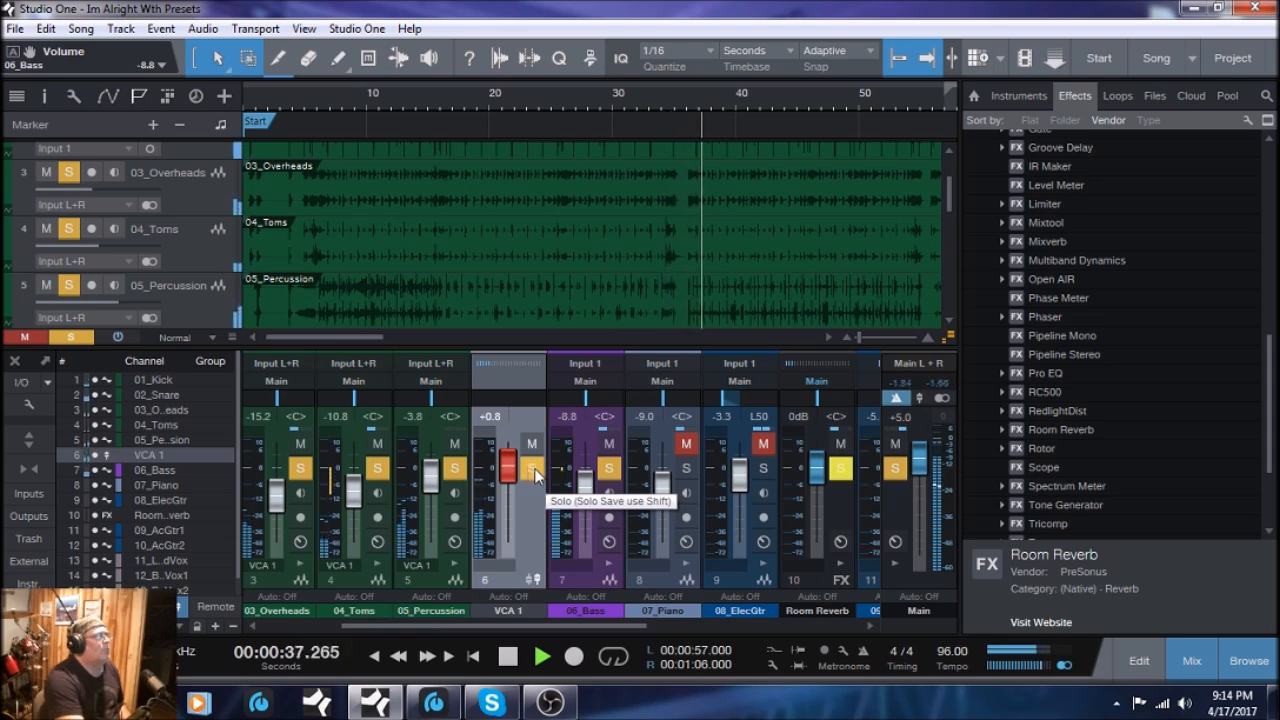
pyautogui.click(598, 470)
pyautogui.click(533, 469)
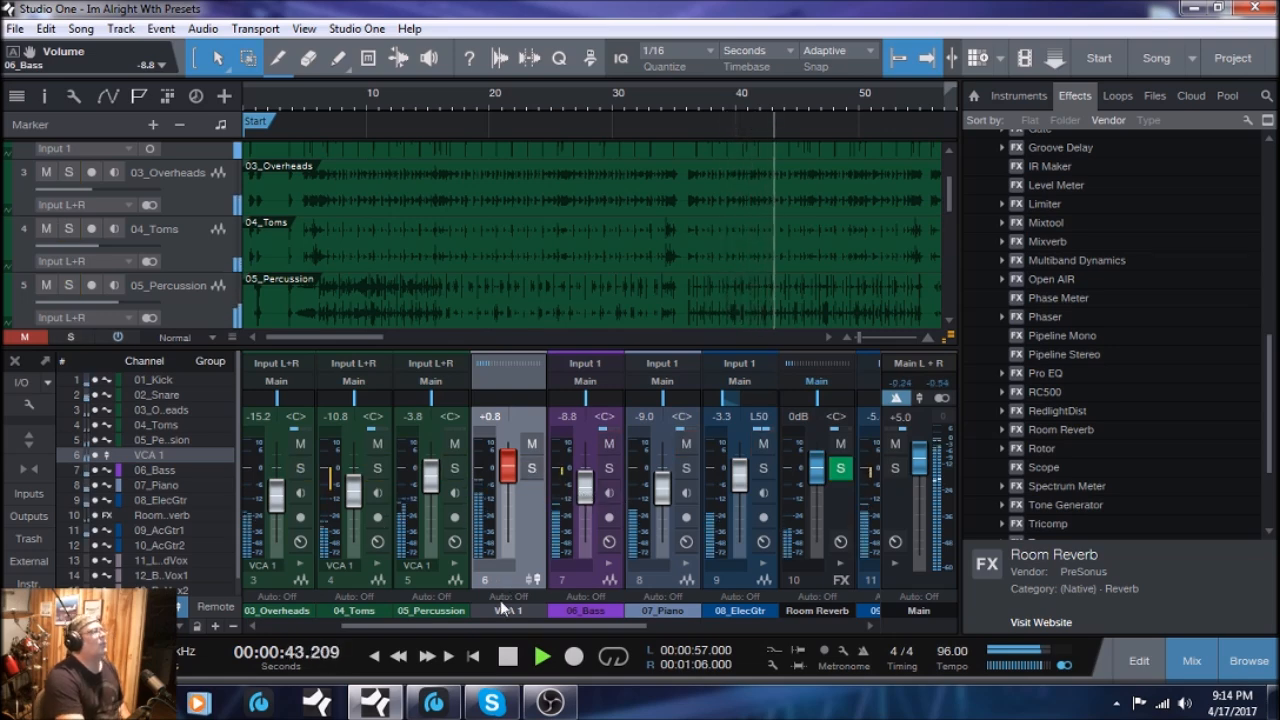
# - Set 10_AcGtr2's volume to -6.3 dB and pan 08_ElecGtr to L29 during full-mix playback
pyautogui.moveTo(497, 624); pyautogui.dragTo(579, 617)
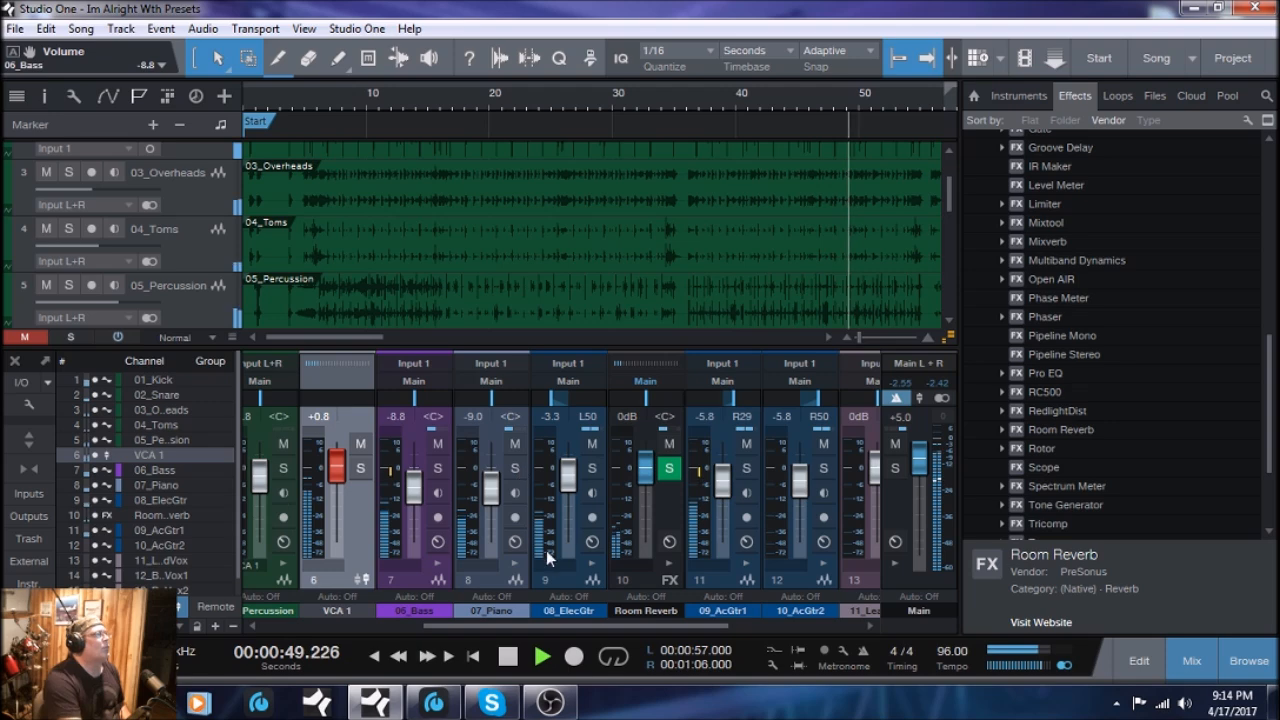
pyautogui.moveTo(519, 628); pyautogui.dragTo(586, 632)
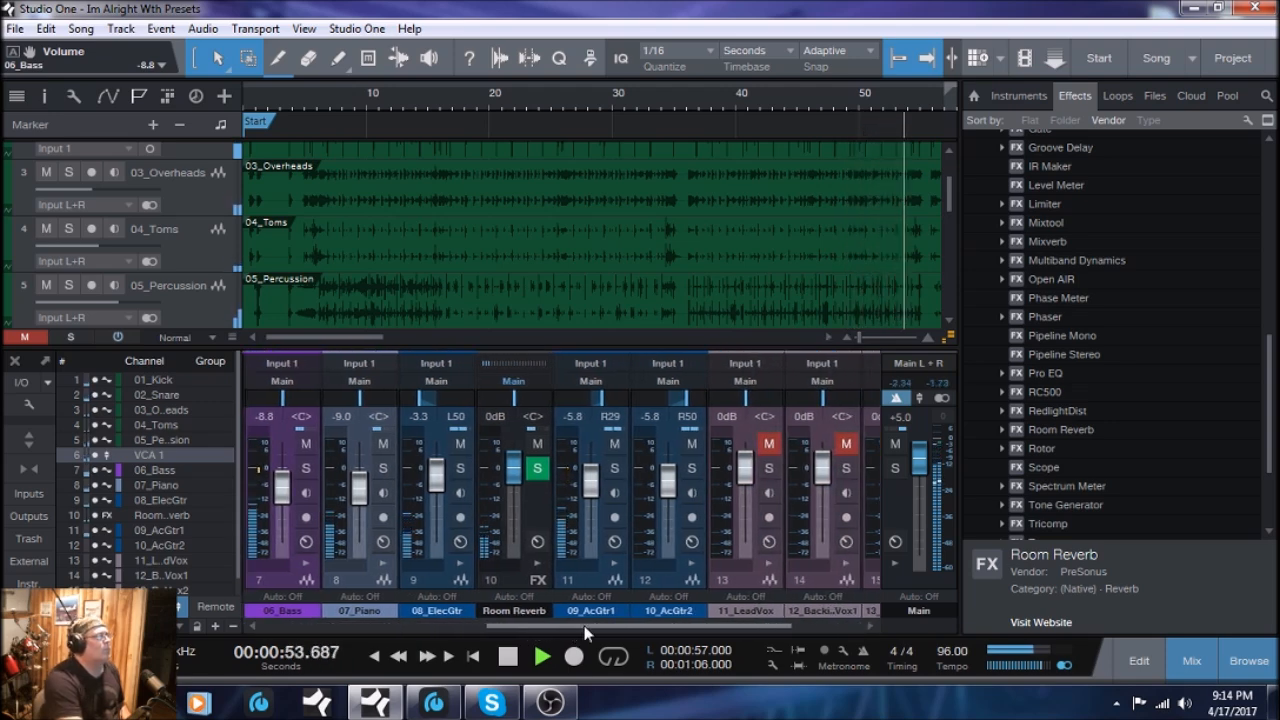
pyautogui.click(666, 578)
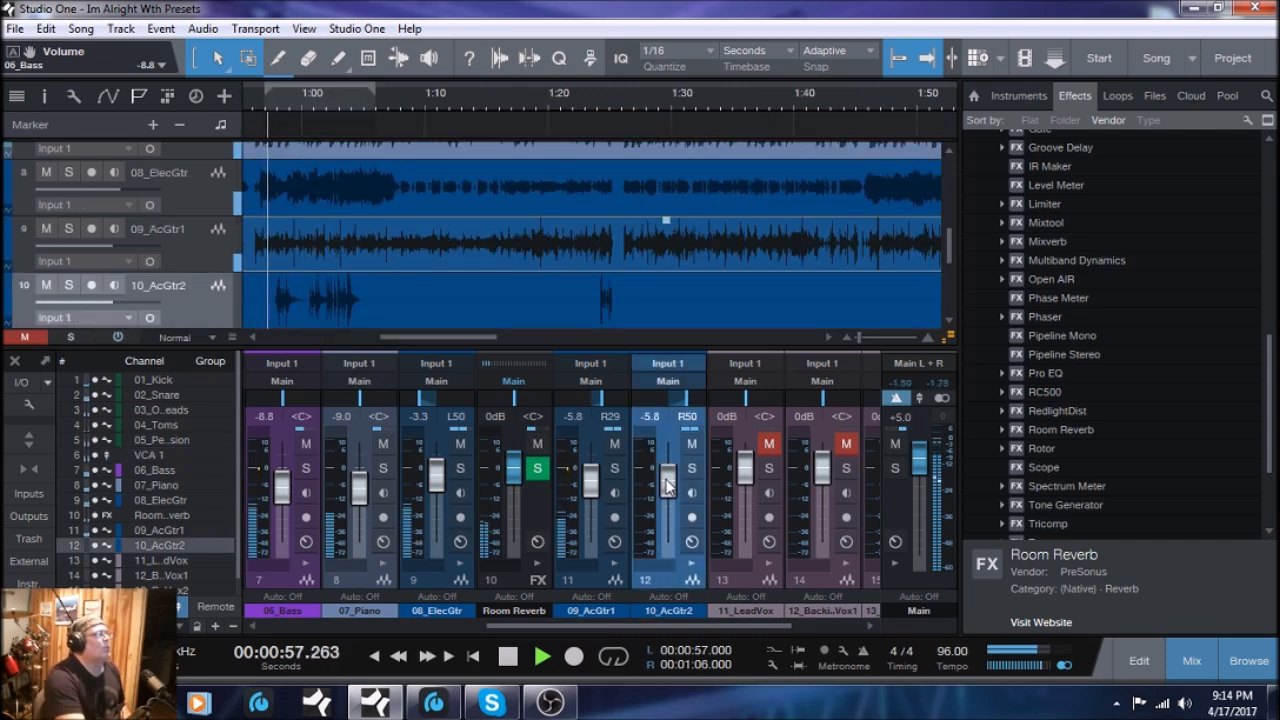
pyautogui.moveTo(667, 484); pyautogui.dragTo(664, 484)
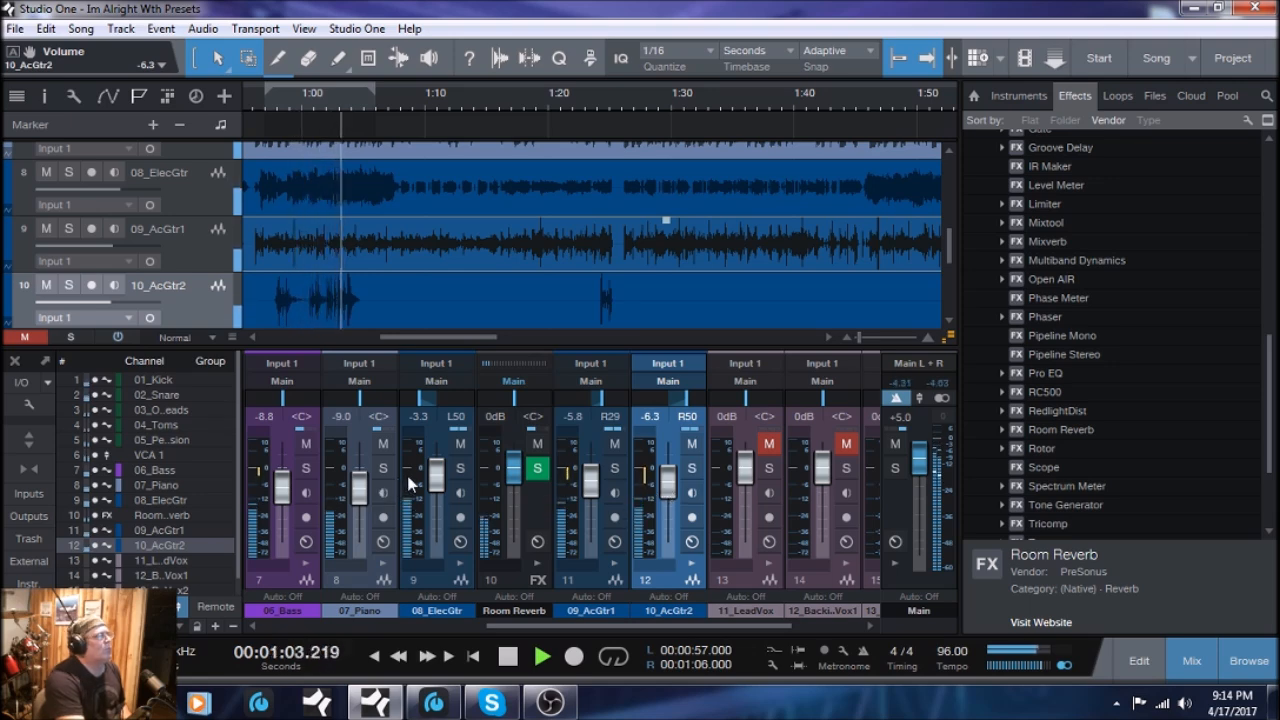
pyautogui.moveTo(419, 400); pyautogui.dragTo(426, 399)
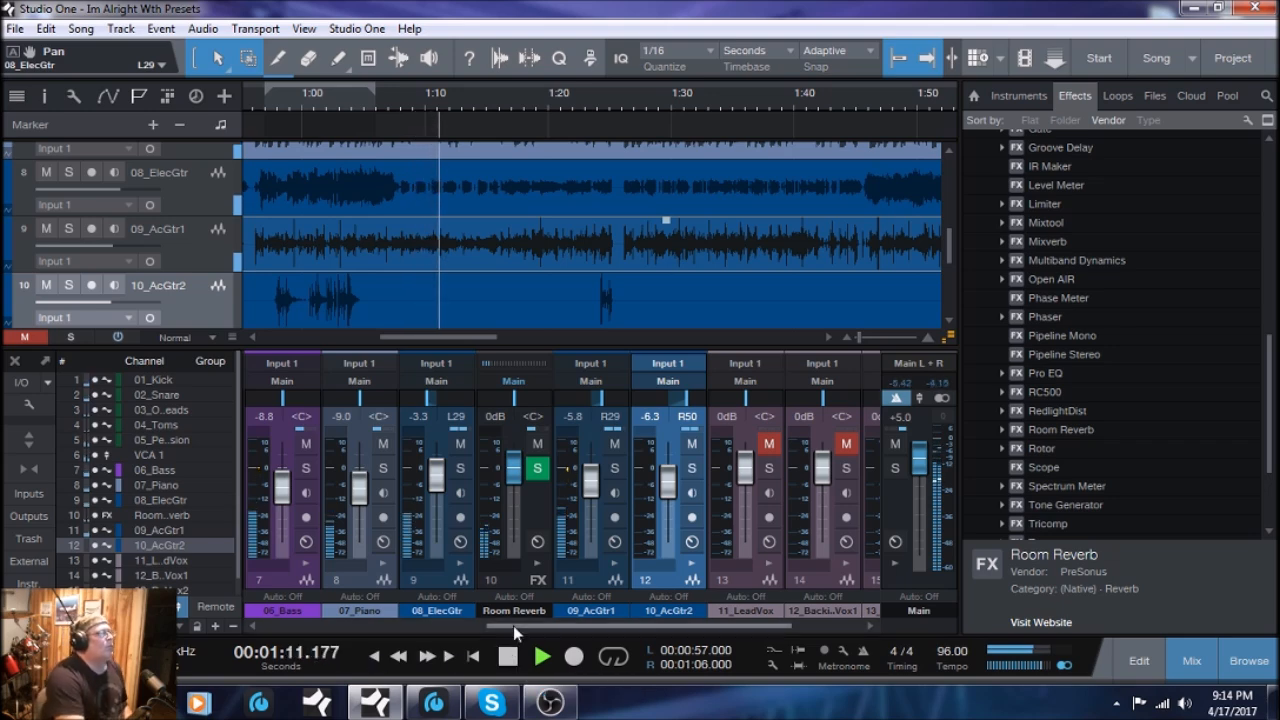
# - Stop and restart playback from 1:15, and lower 05_Percussion's volume to -6.3 dB
pyautogui.moveTo(518, 625); pyautogui.dragTo(300, 623)
pyautogui.click(512, 658)
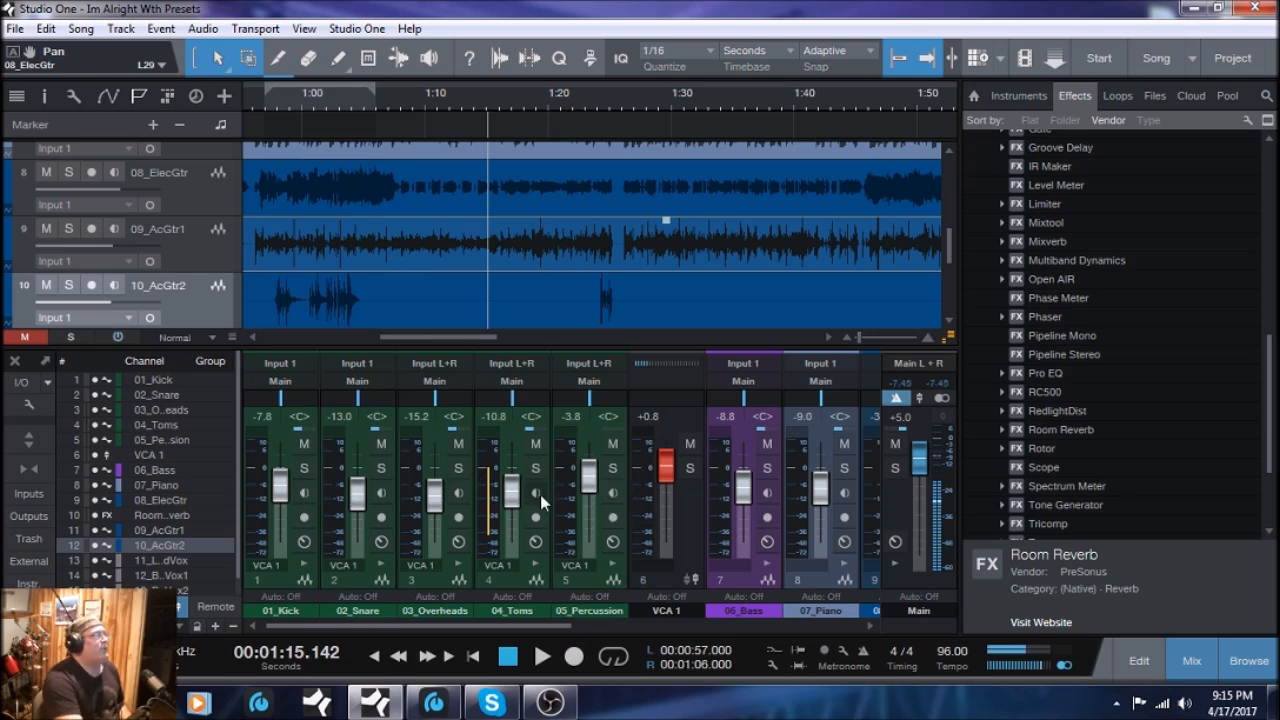
pyautogui.click(592, 577)
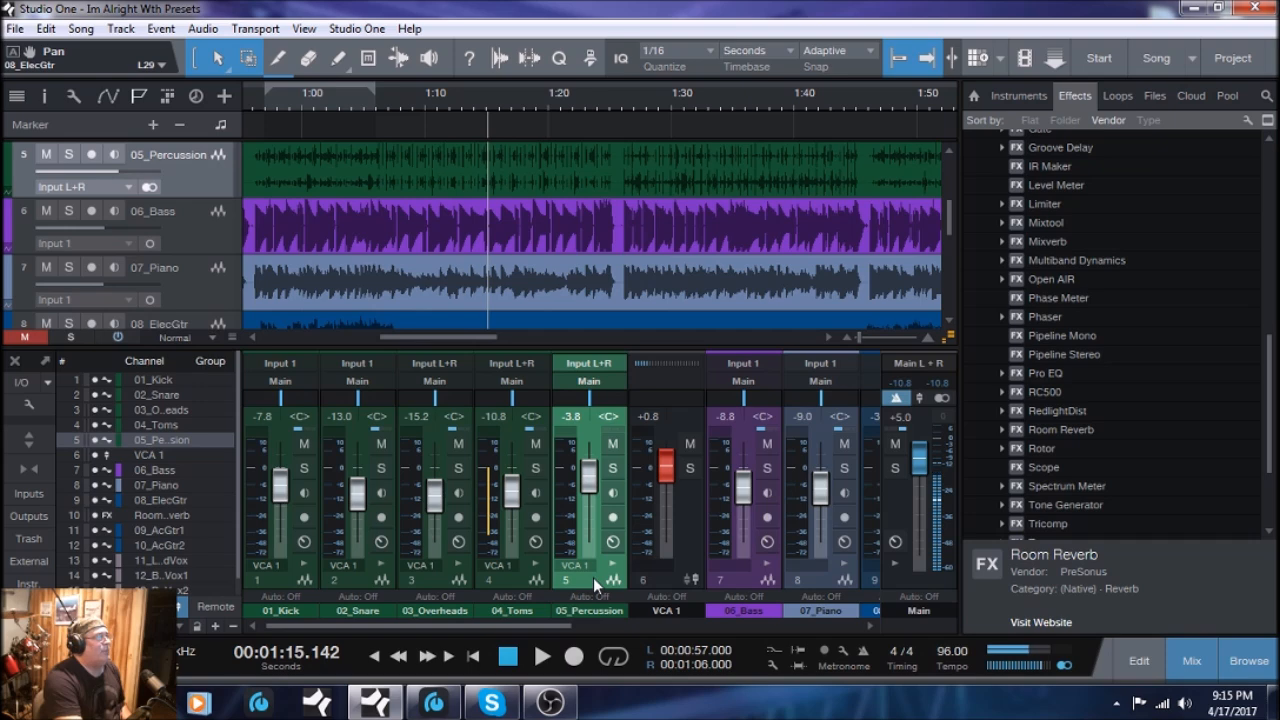
pyautogui.click(541, 659)
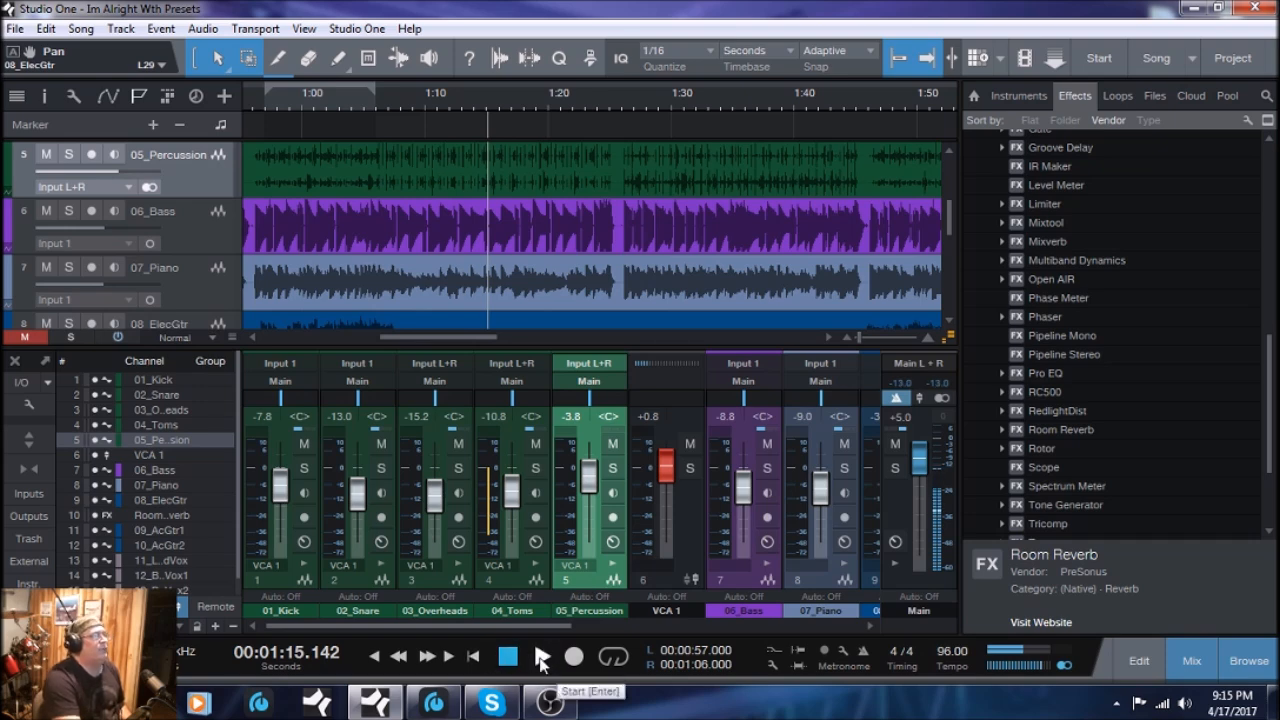
pyautogui.moveTo(590, 472); pyautogui.dragTo(588, 486)
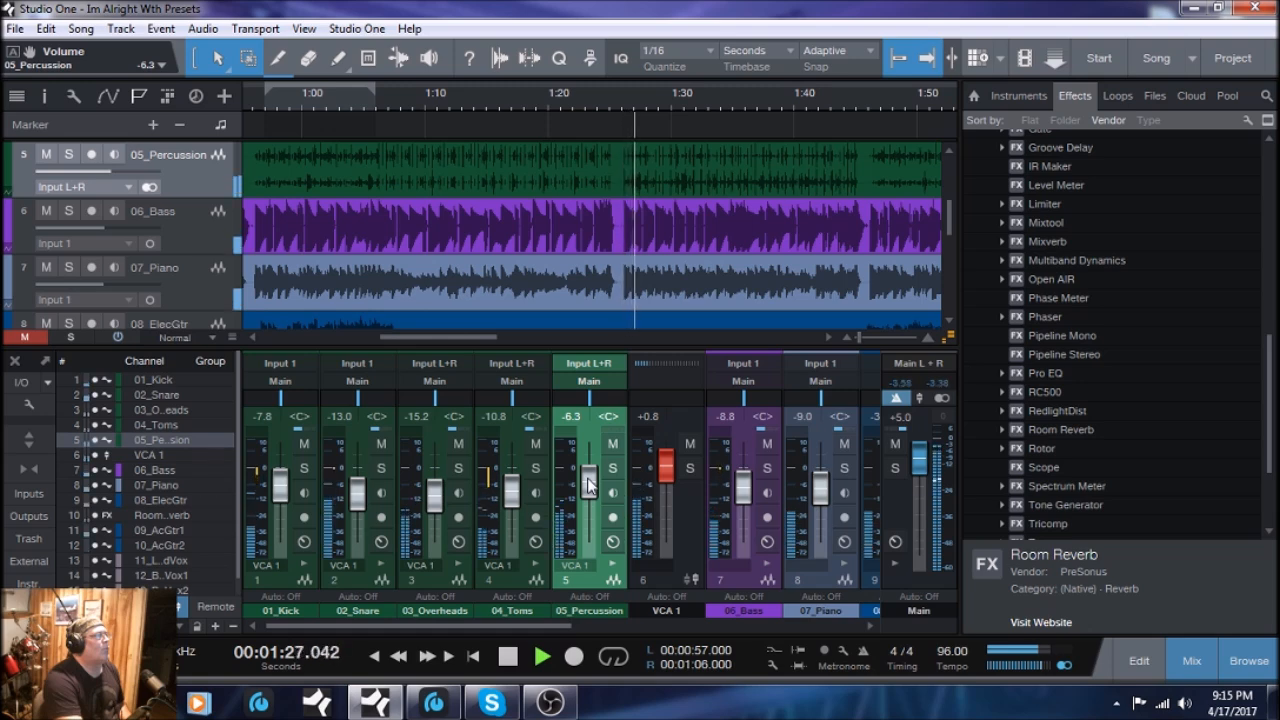
# - Set 01_Kick's volume to -7.5 dB and 02_Snare's volume to -11.7 dB during playback
pyautogui.moveTo(281, 487); pyautogui.dragTo(281, 486)
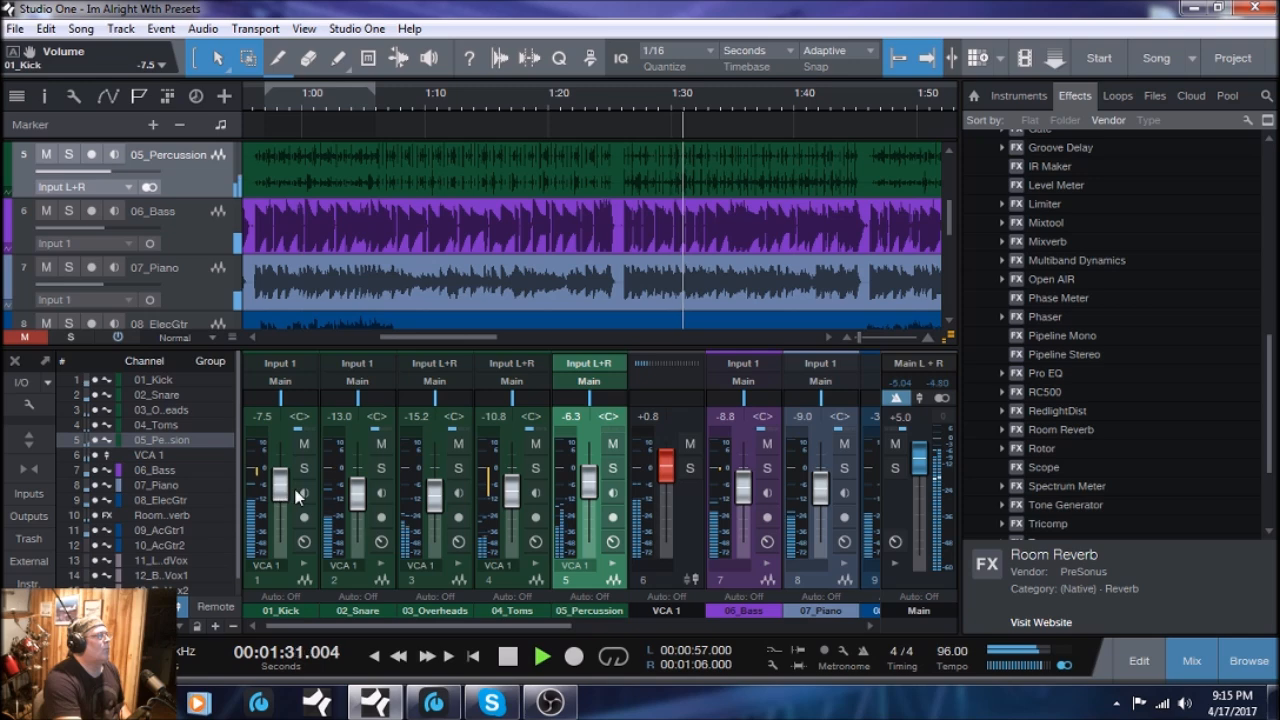
pyautogui.moveTo(350, 505); pyautogui.dragTo(357, 500)
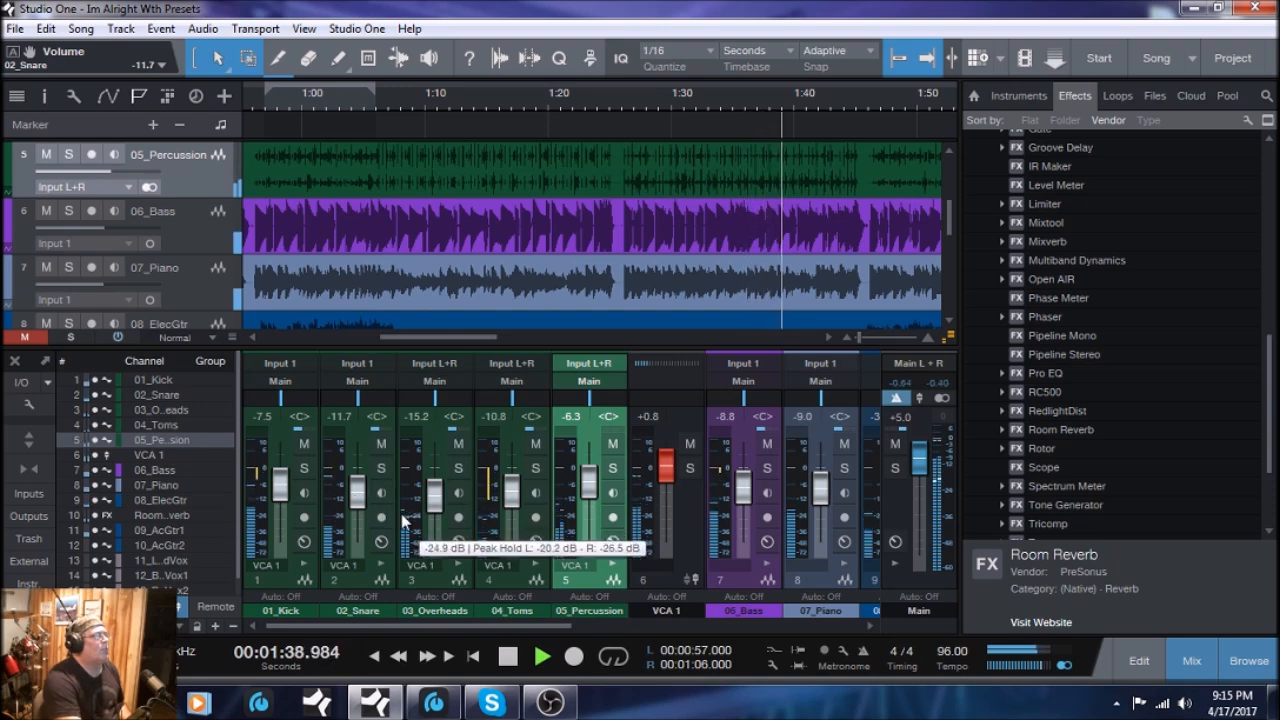
pyautogui.moveTo(533, 627); pyautogui.dragTo(646, 633)
pyautogui.moveTo(657, 627); pyautogui.dragTo(710, 616)
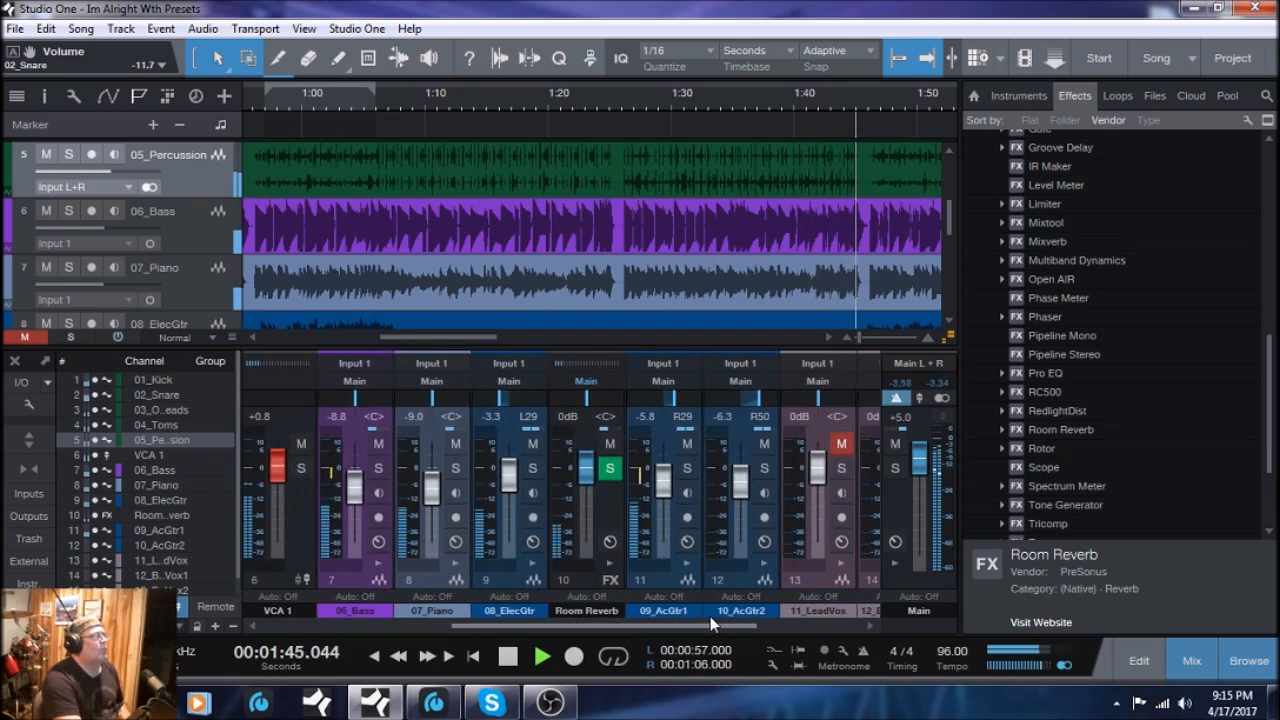
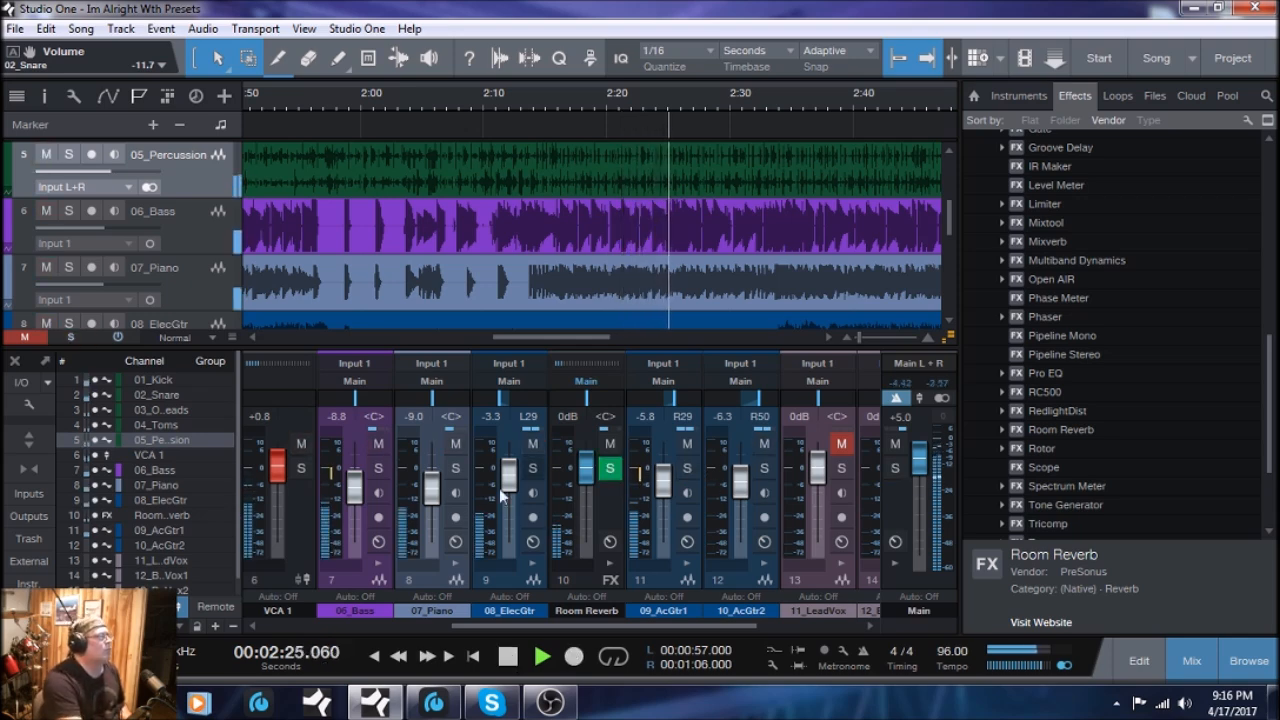
# - Solo 08_ElecGtr briefly to check it during playback, unsolo it, and stop playback
pyautogui.click(533, 468)
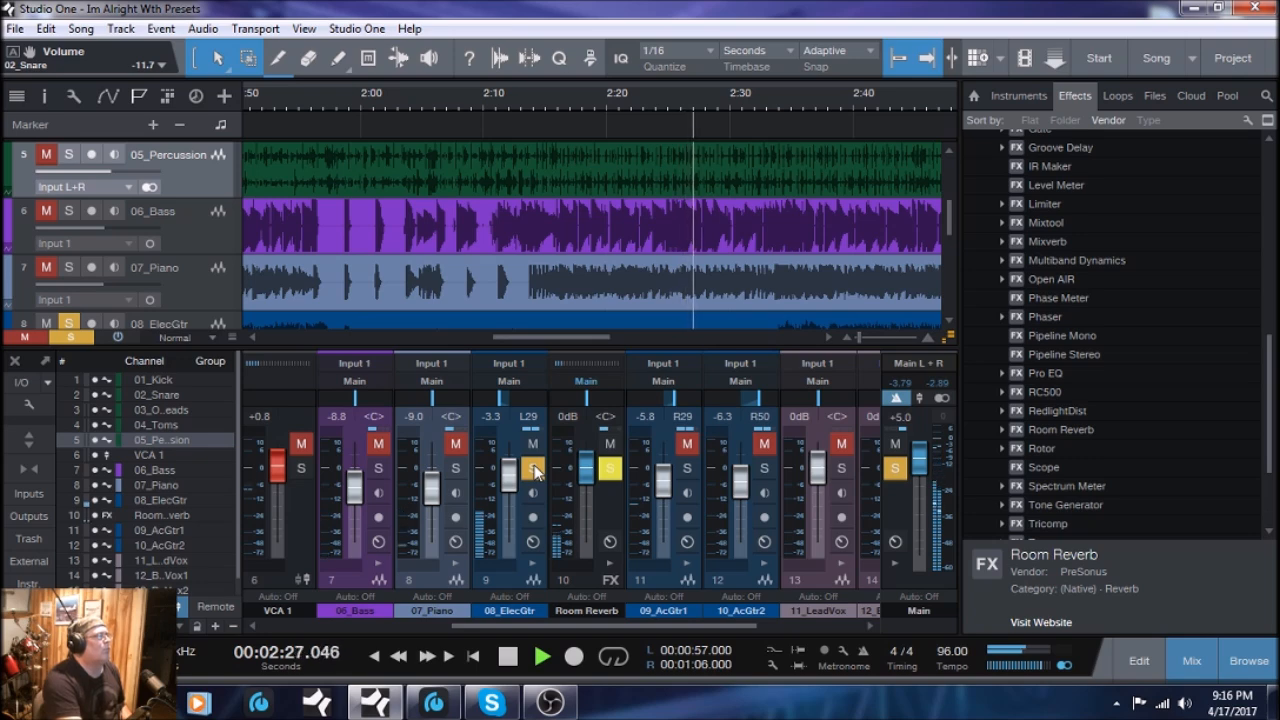
pyautogui.click(533, 468)
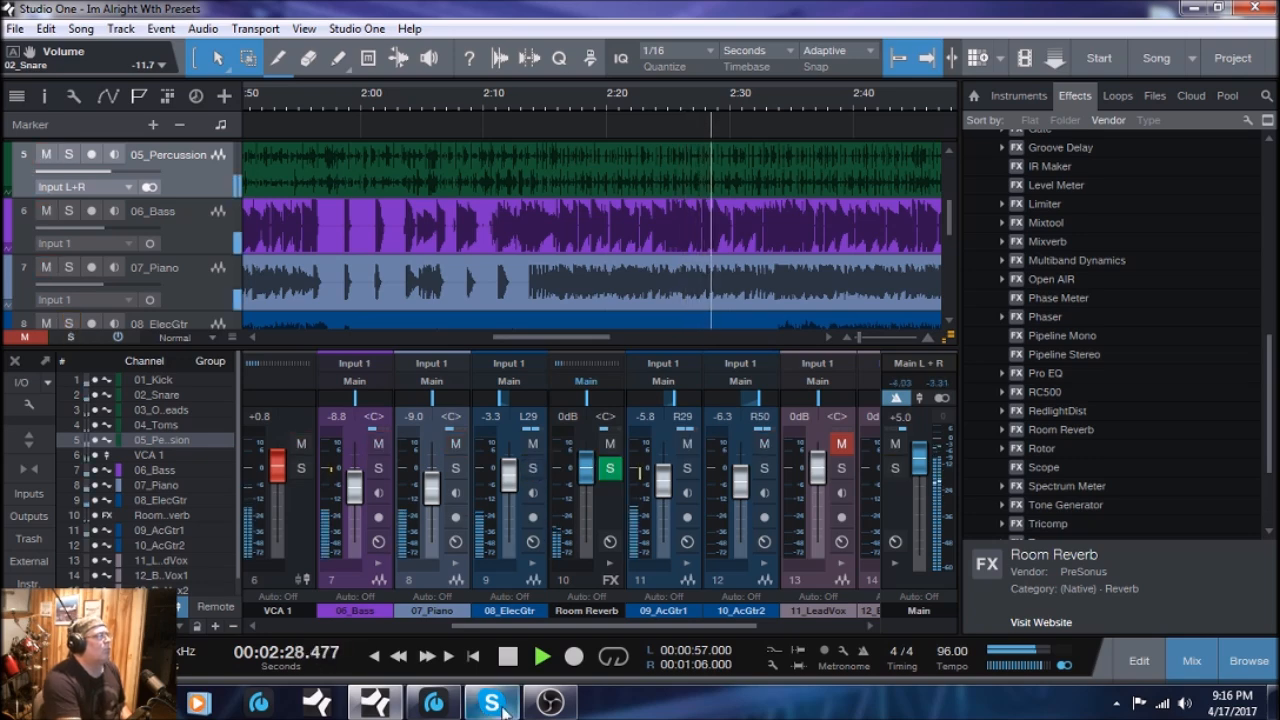
pyautogui.click(508, 656)
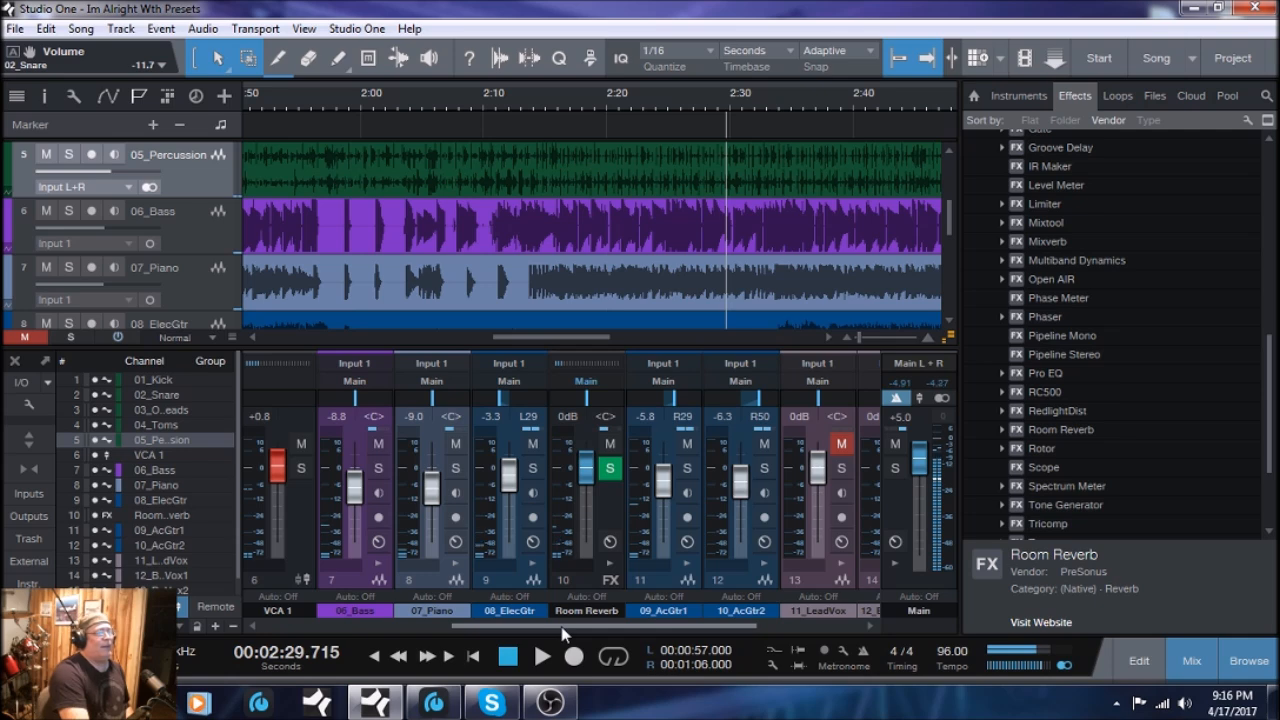
# - Move the Room Reverb FX channel between 10_AcGtr2 and 11_LeadVox and rename it Guitar Reverb
pyautogui.moveTo(561, 625); pyautogui.dragTo(598, 625)
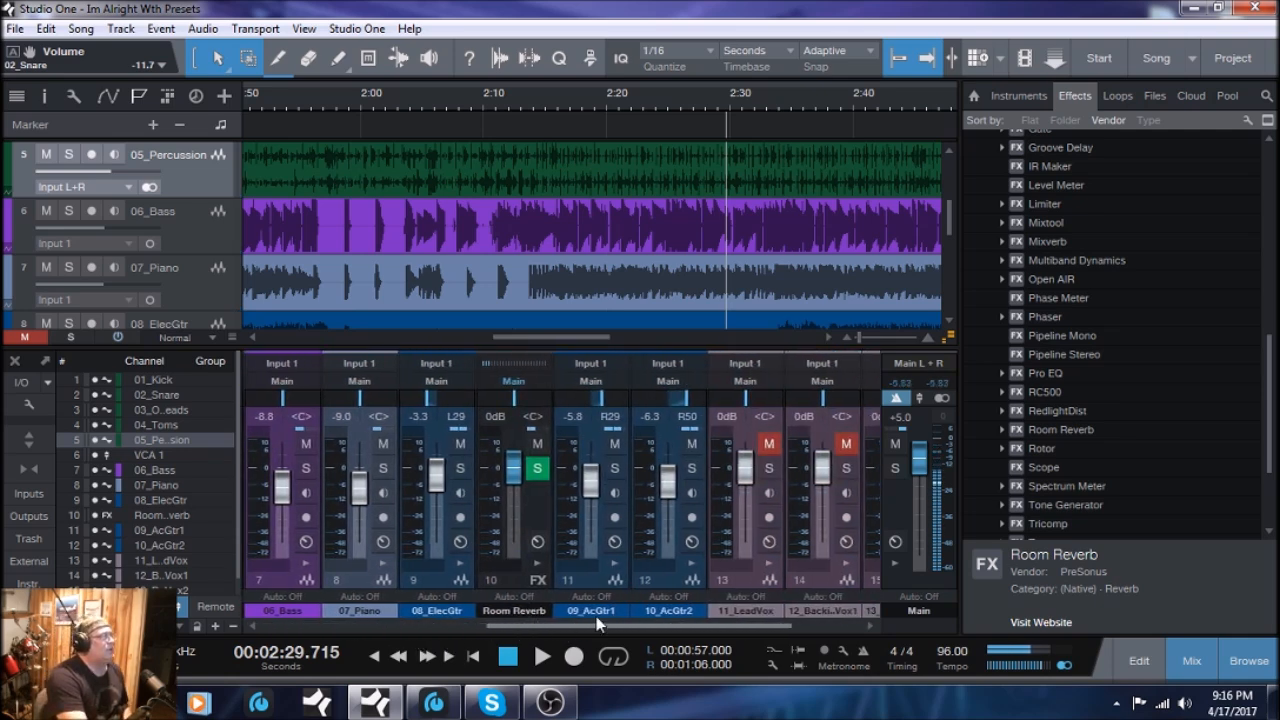
pyautogui.click(511, 581)
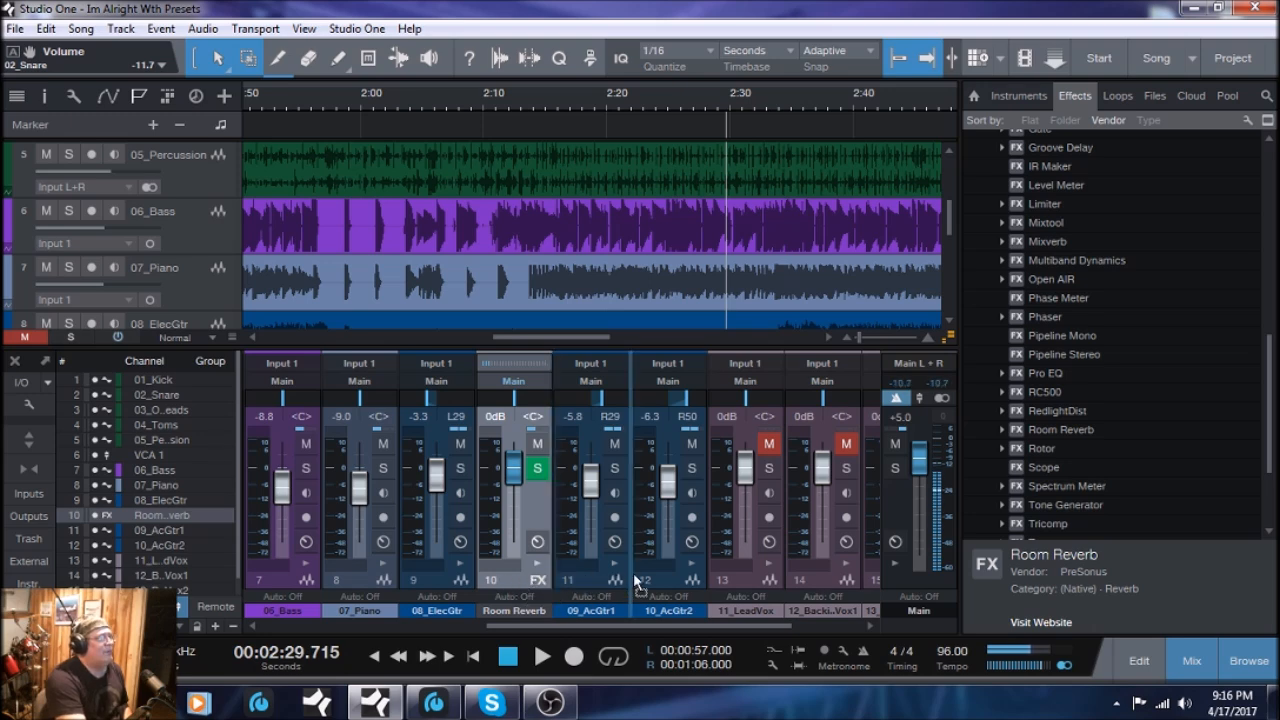
pyautogui.moveTo(680, 576); pyautogui.dragTo(679, 573)
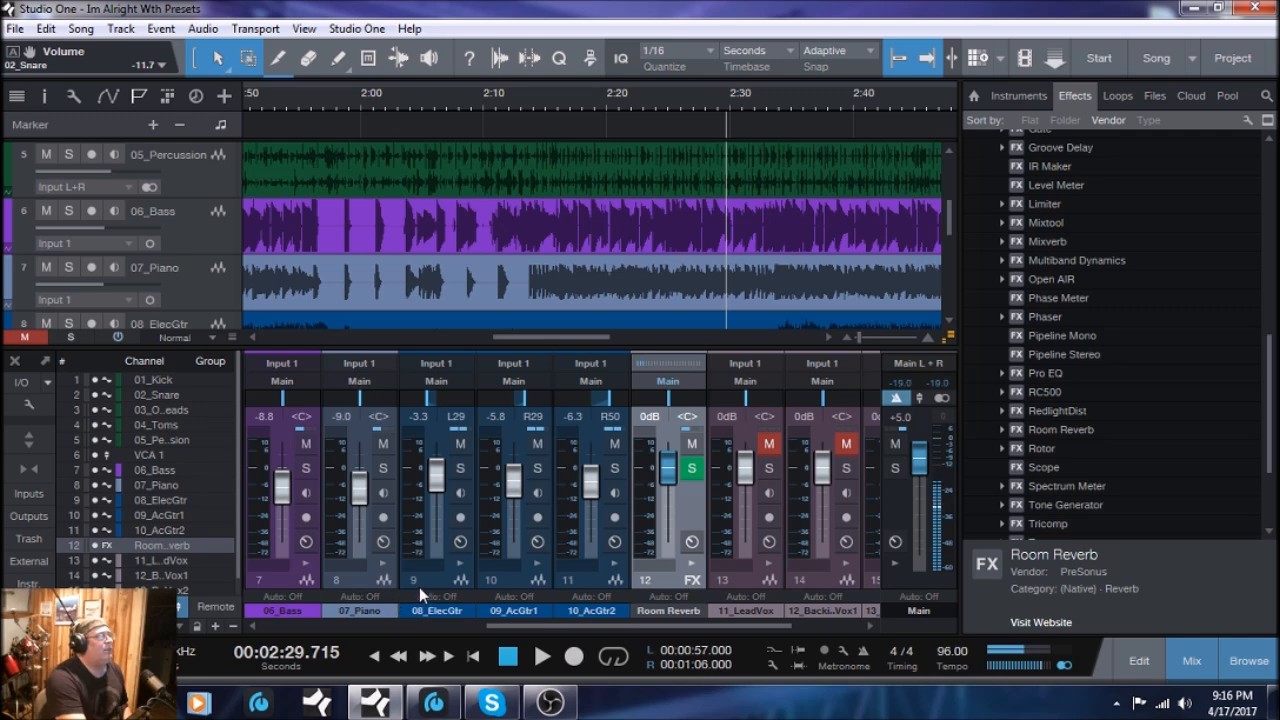
pyautogui.doubleClick(675, 611)
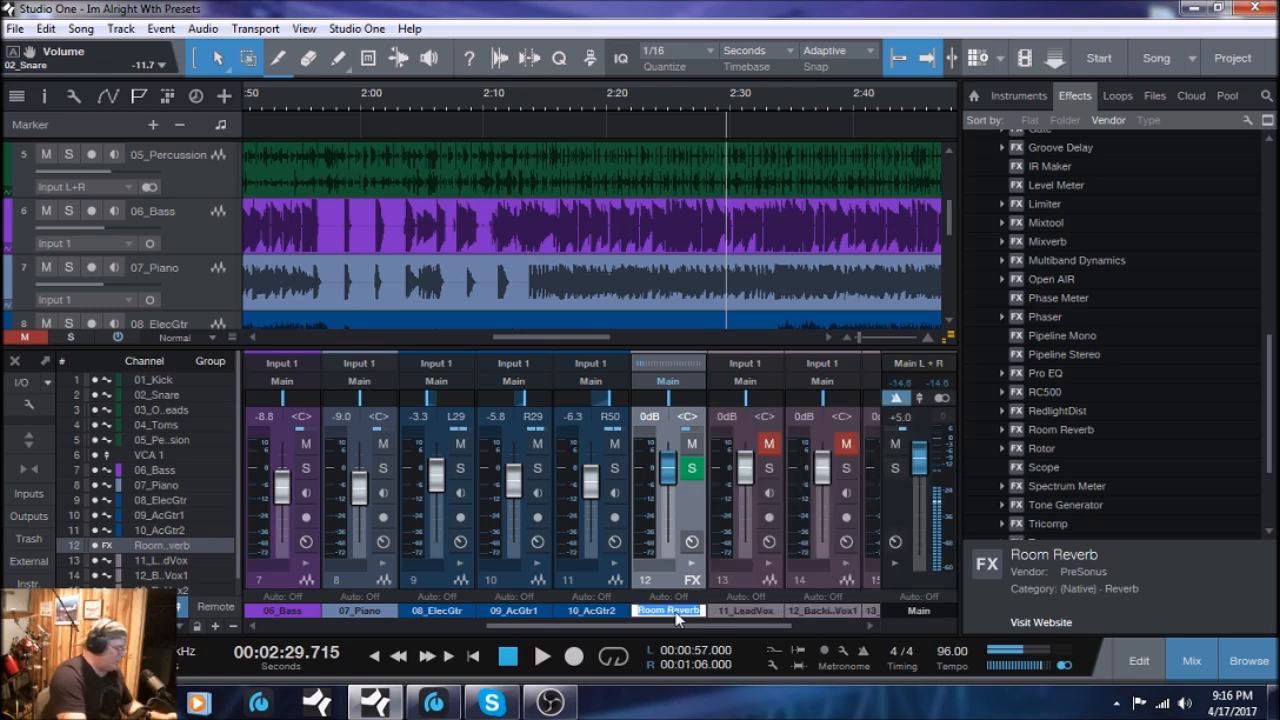
pyautogui.write('Gu')
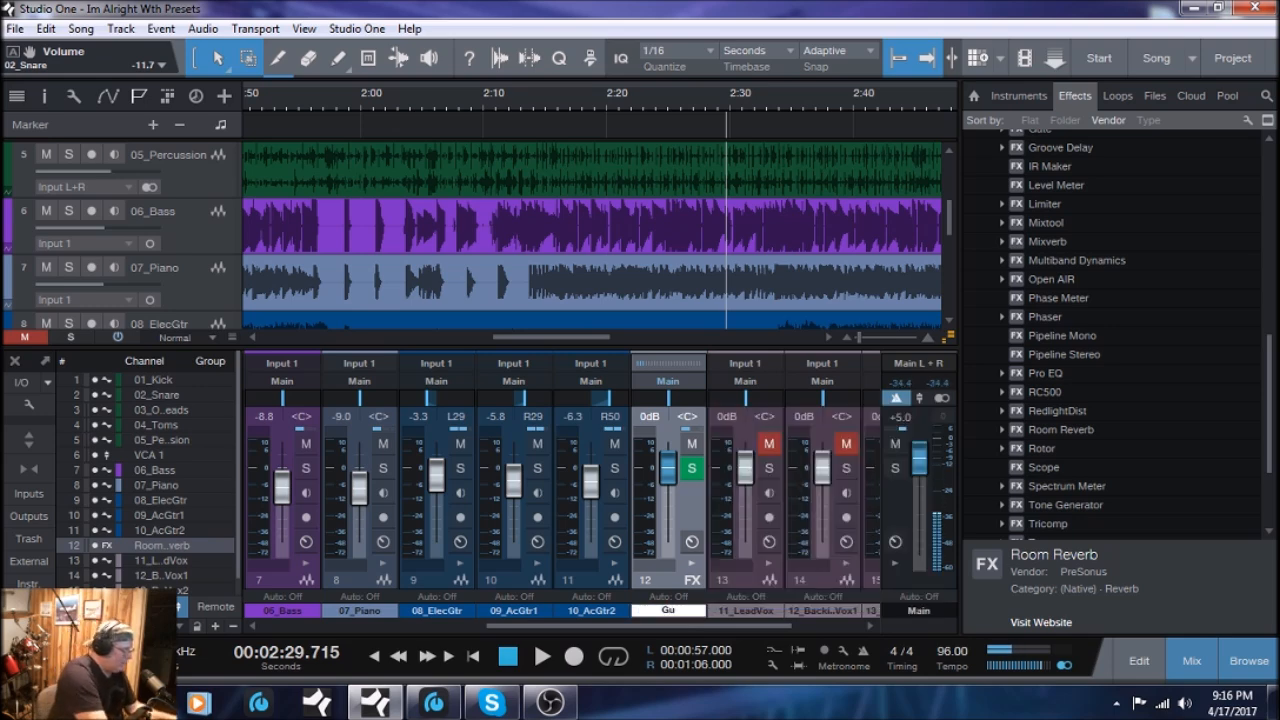
pyautogui.write('itar')
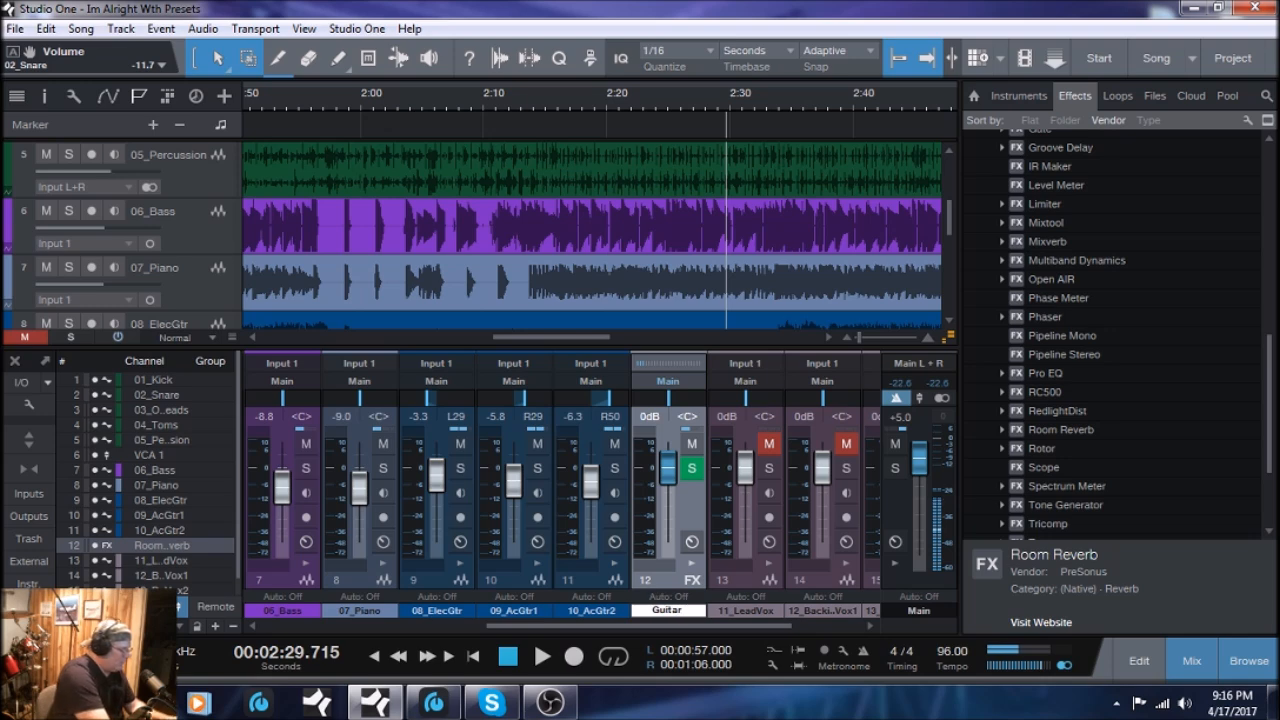
pyautogui.write(' Re')
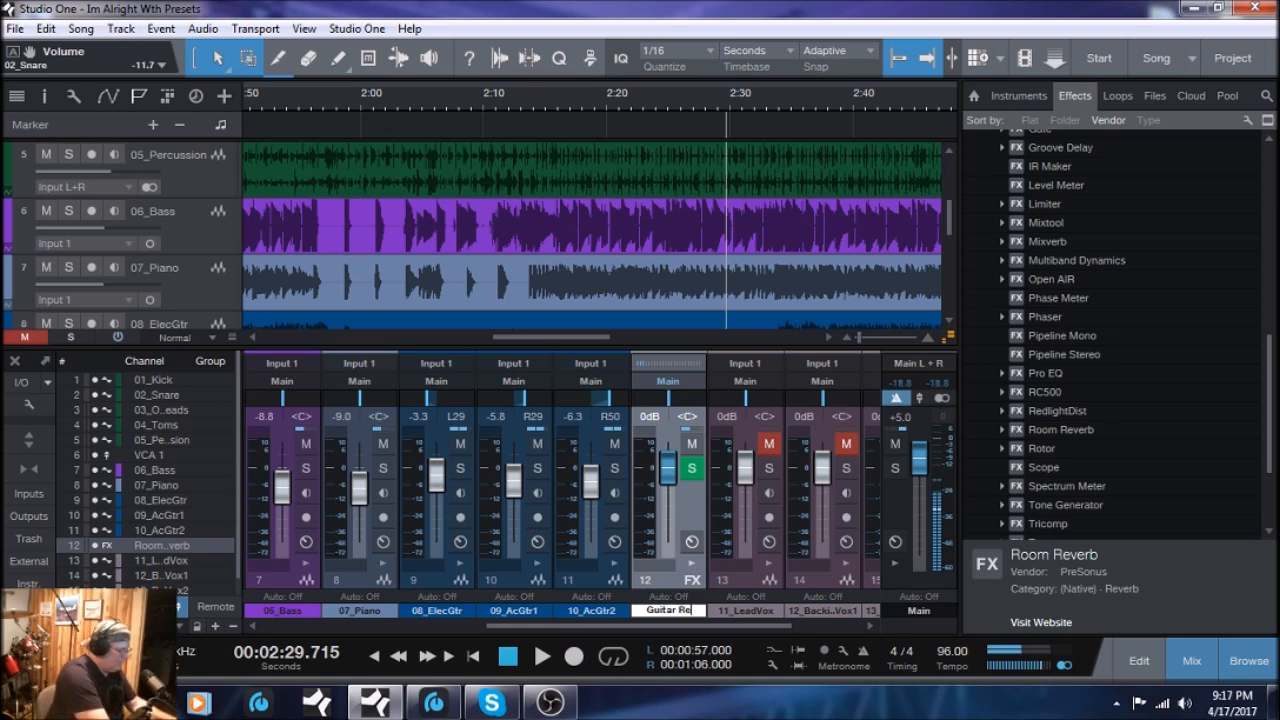
pyautogui.write('verb')
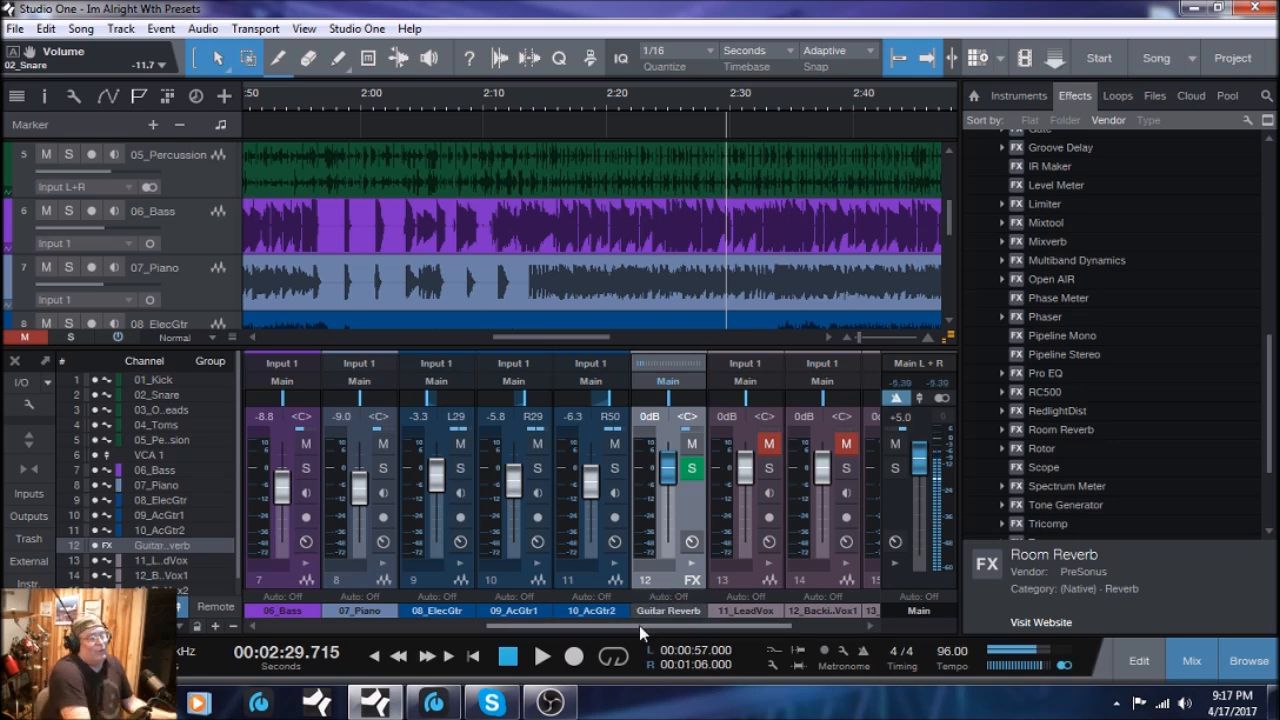
# - Review the console's channel grouping and visibility options without changing them, and look across the mixer channels
pyautogui.moveTo(639, 625); pyautogui.dragTo(812, 625)
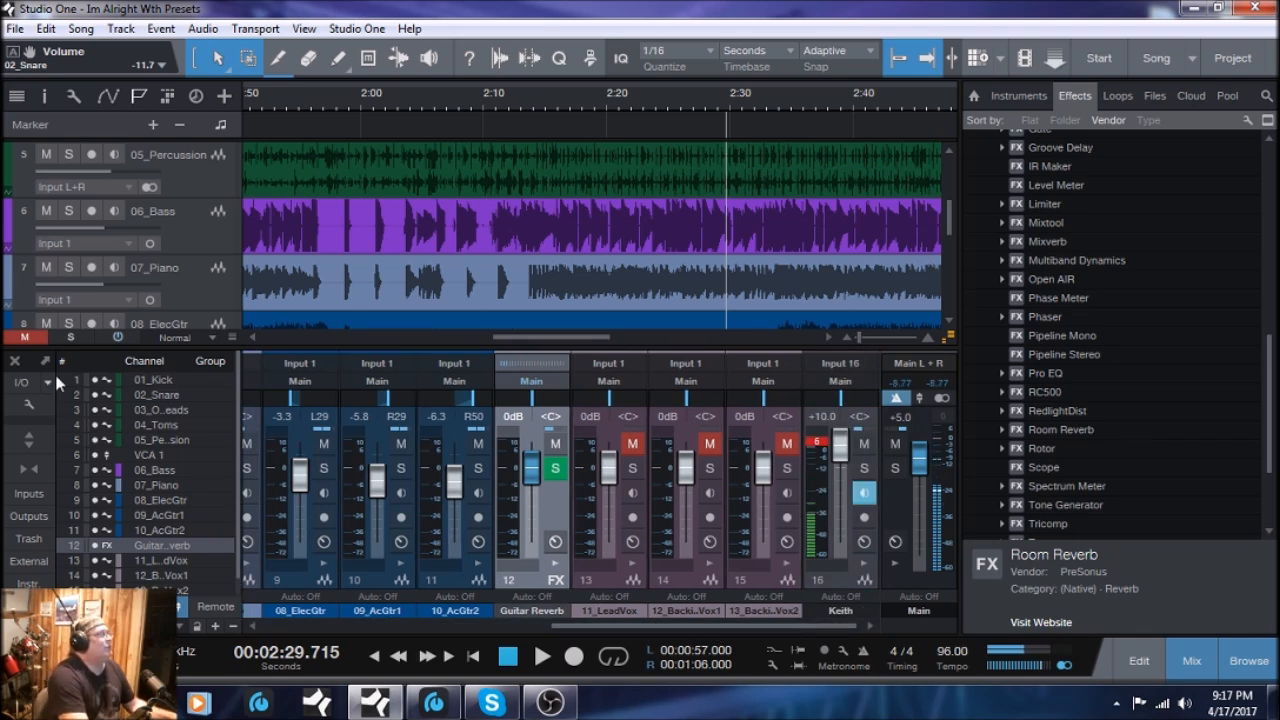
pyautogui.click(27, 403)
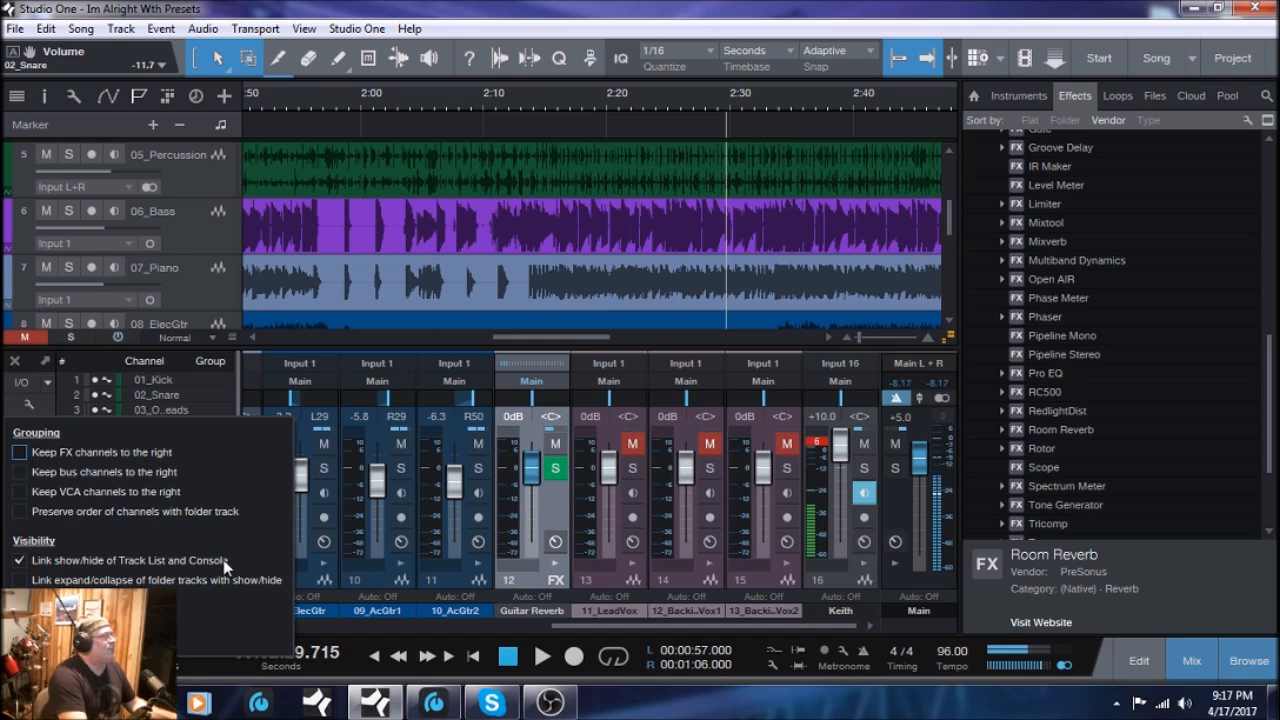
pyautogui.click(612, 710)
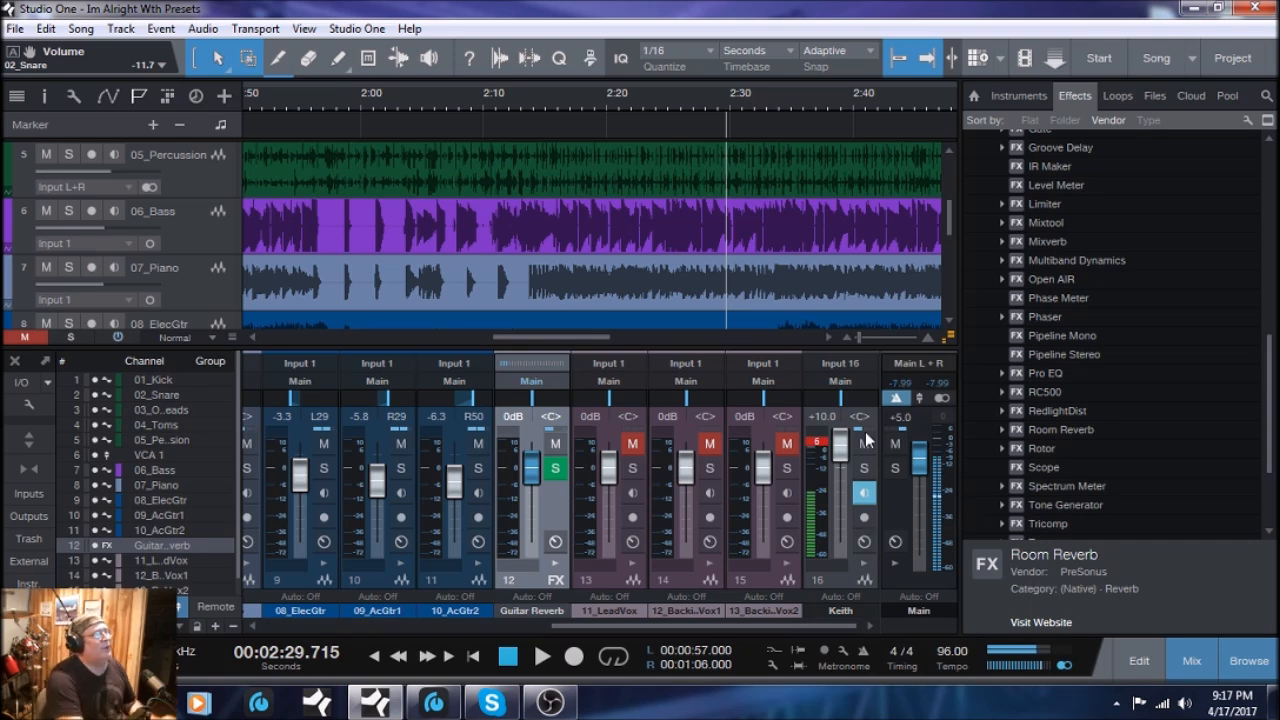
pyautogui.moveTo(692, 626); pyautogui.dragTo(327, 572)
pyautogui.moveTo(434, 627); pyautogui.dragTo(631, 637)
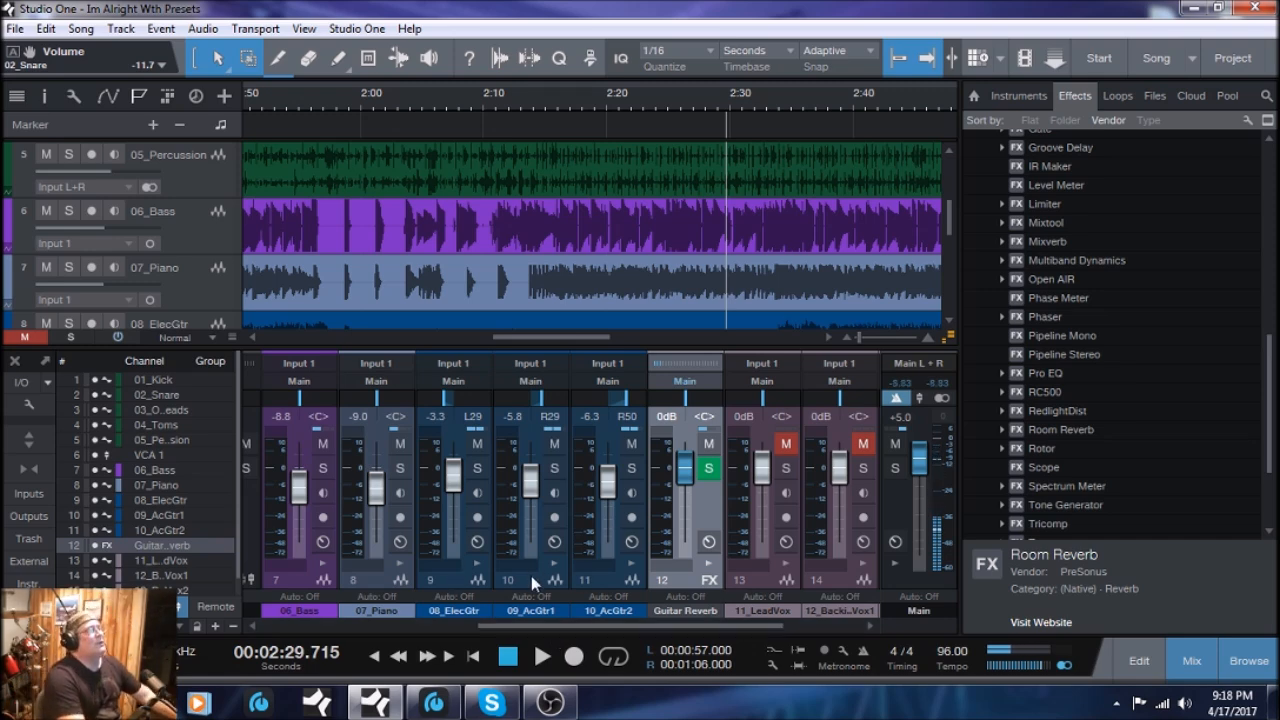
# - Select 11_LeadVox, place the playback cursor at 1:56, and solo the Input 16 channel together with 11_LeadVox
pyautogui.click(768, 583)
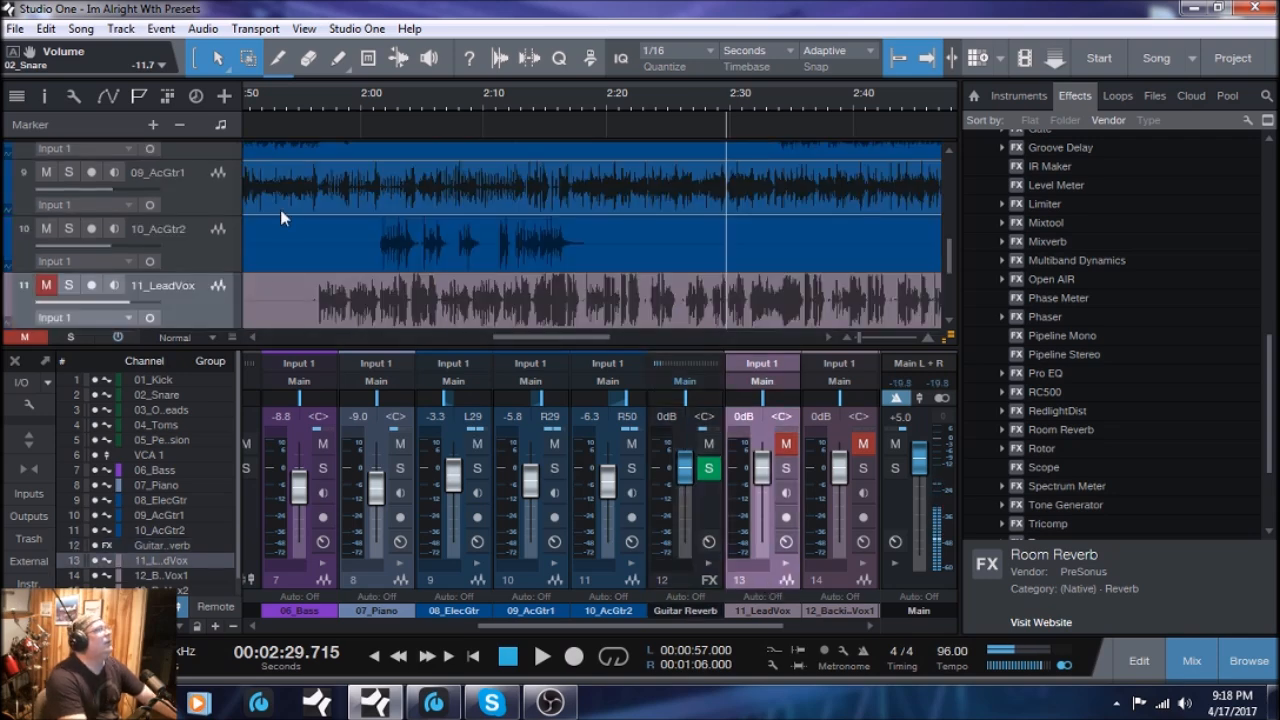
pyautogui.click(313, 99)
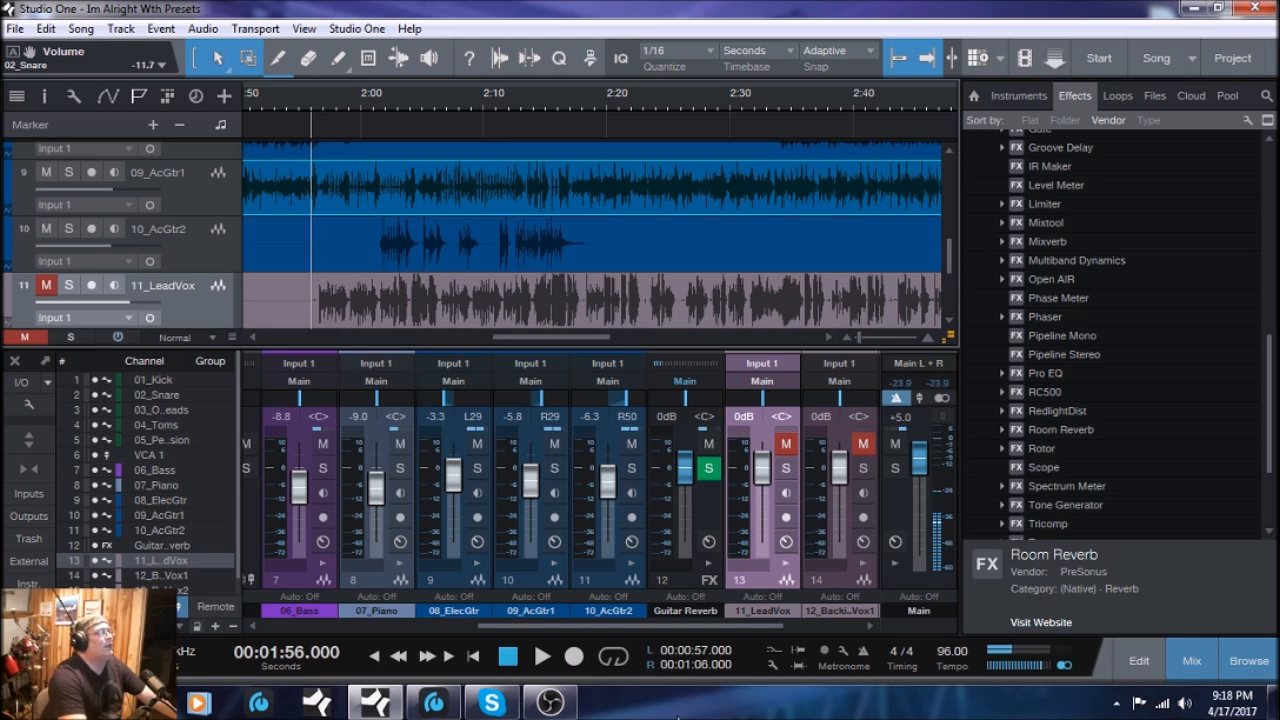
pyautogui.moveTo(580, 627); pyautogui.dragTo(713, 628)
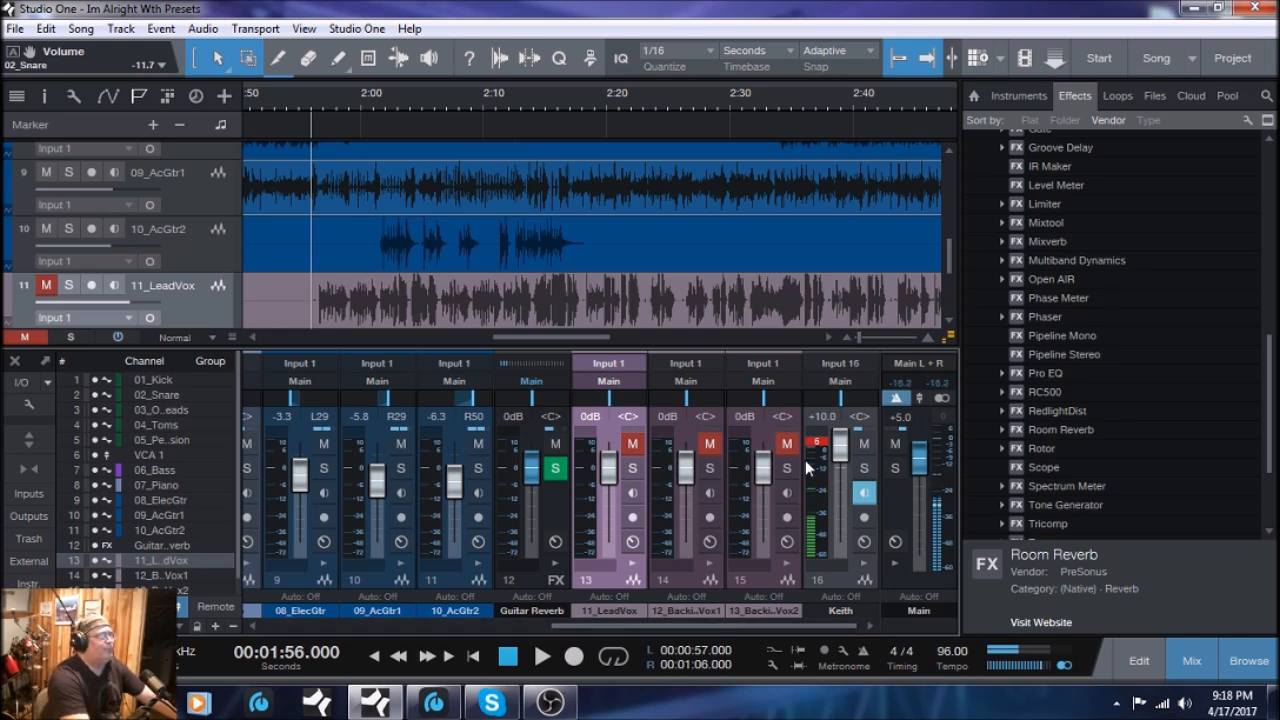
pyautogui.click(864, 470)
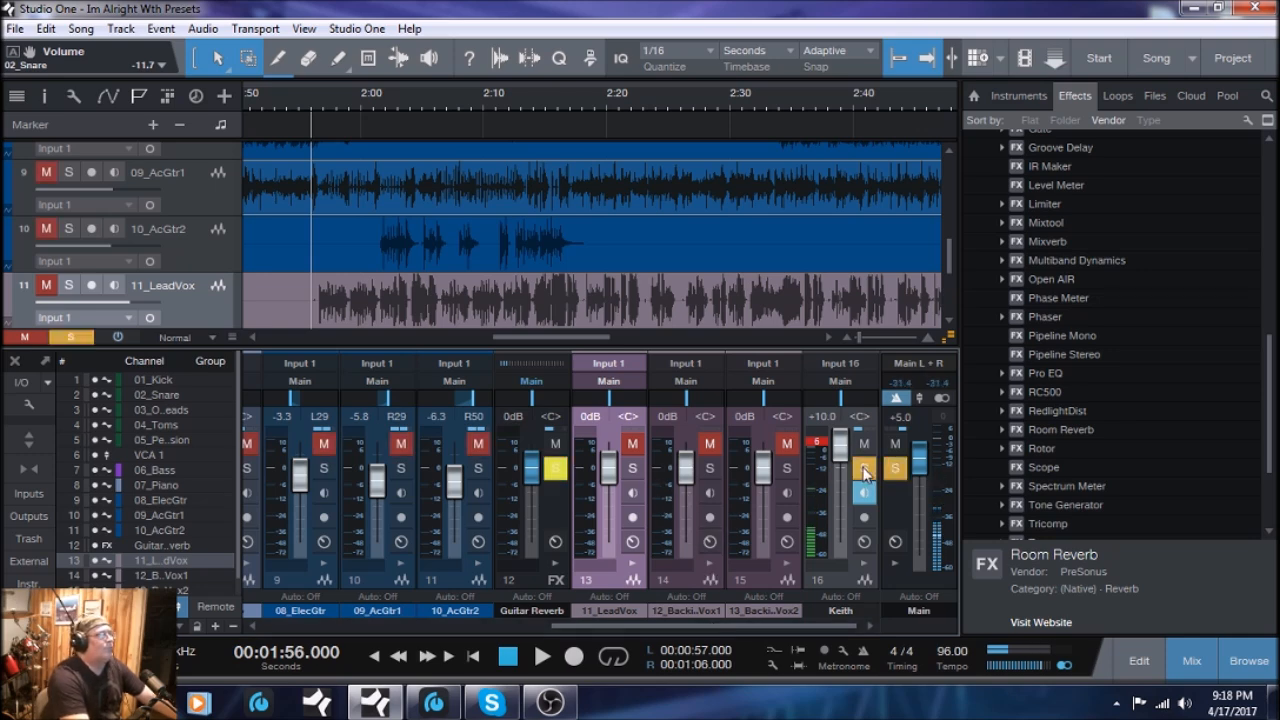
pyautogui.click(633, 468)
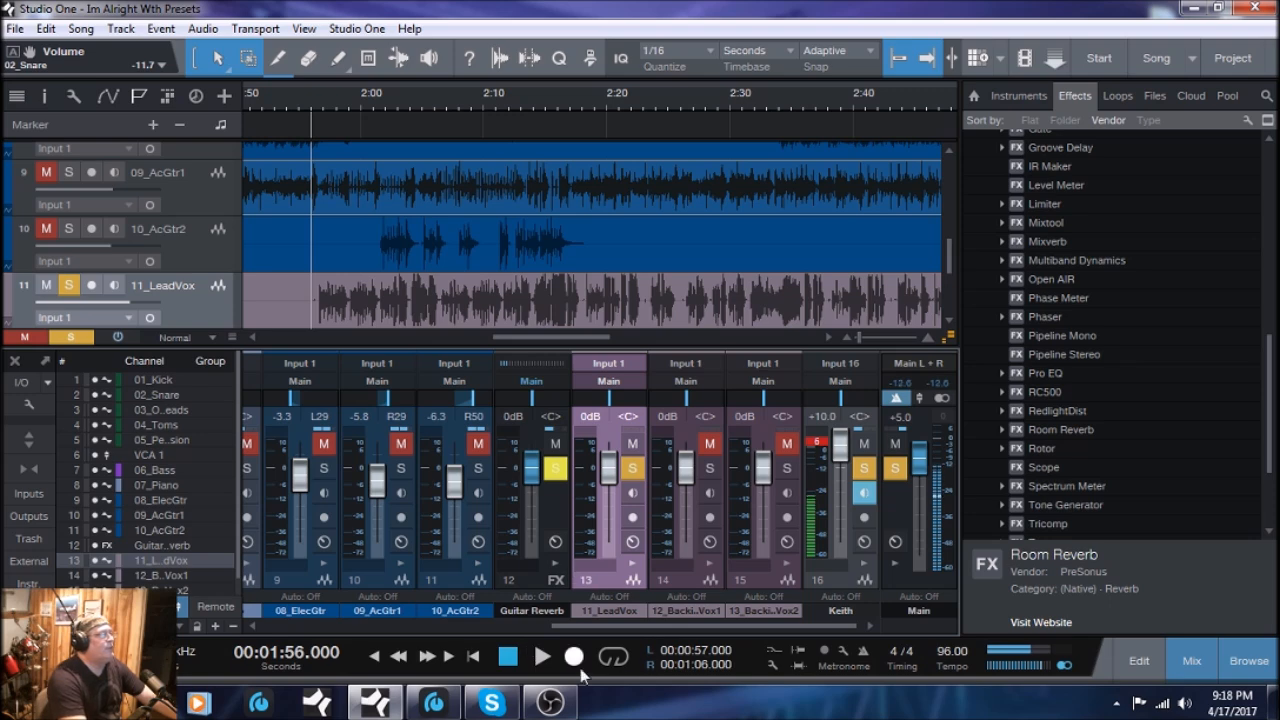
# - Listen to the soloed lead vocal in two passes and return the playback cursor to 1:56
pyautogui.click(538, 660)
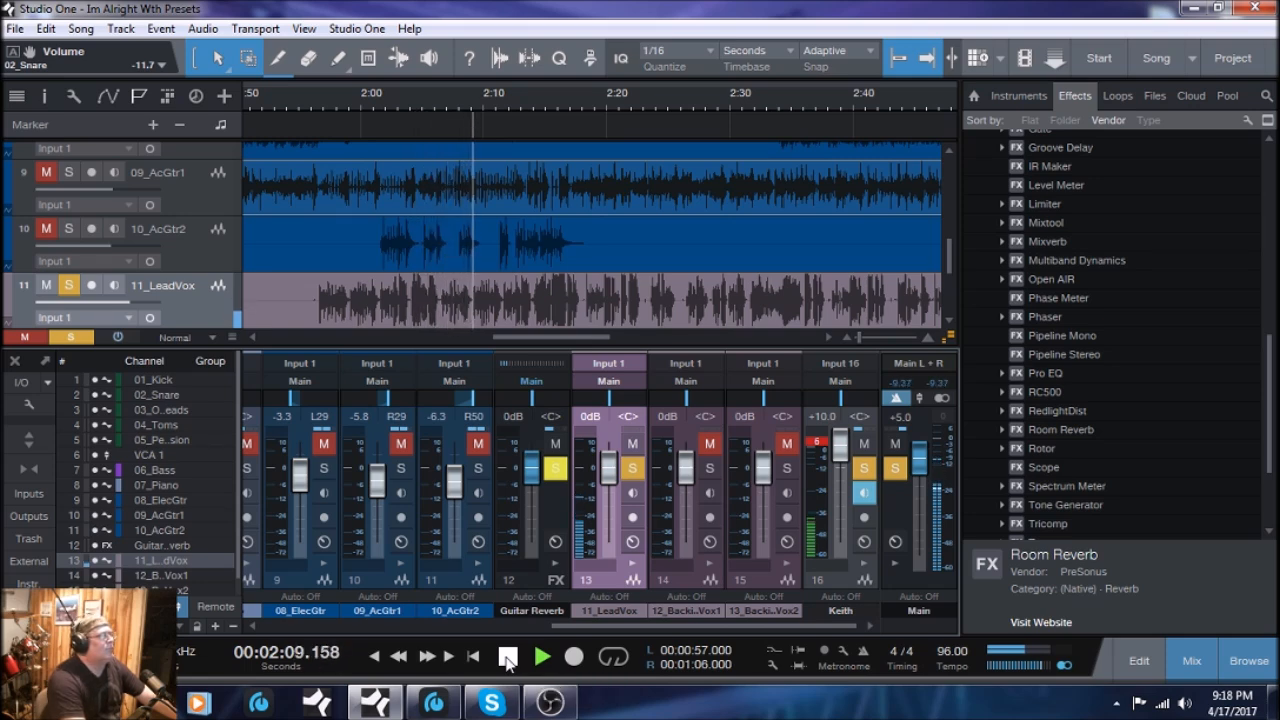
pyautogui.click(508, 657)
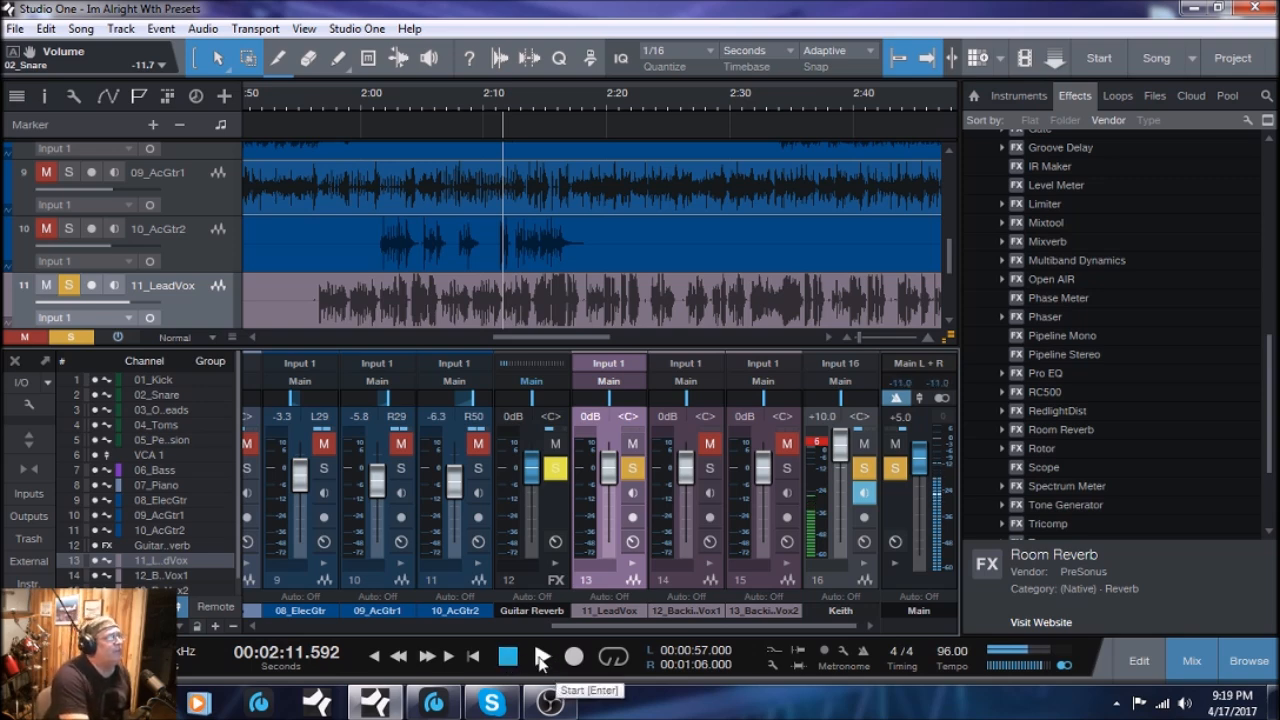
pyautogui.click(541, 657)
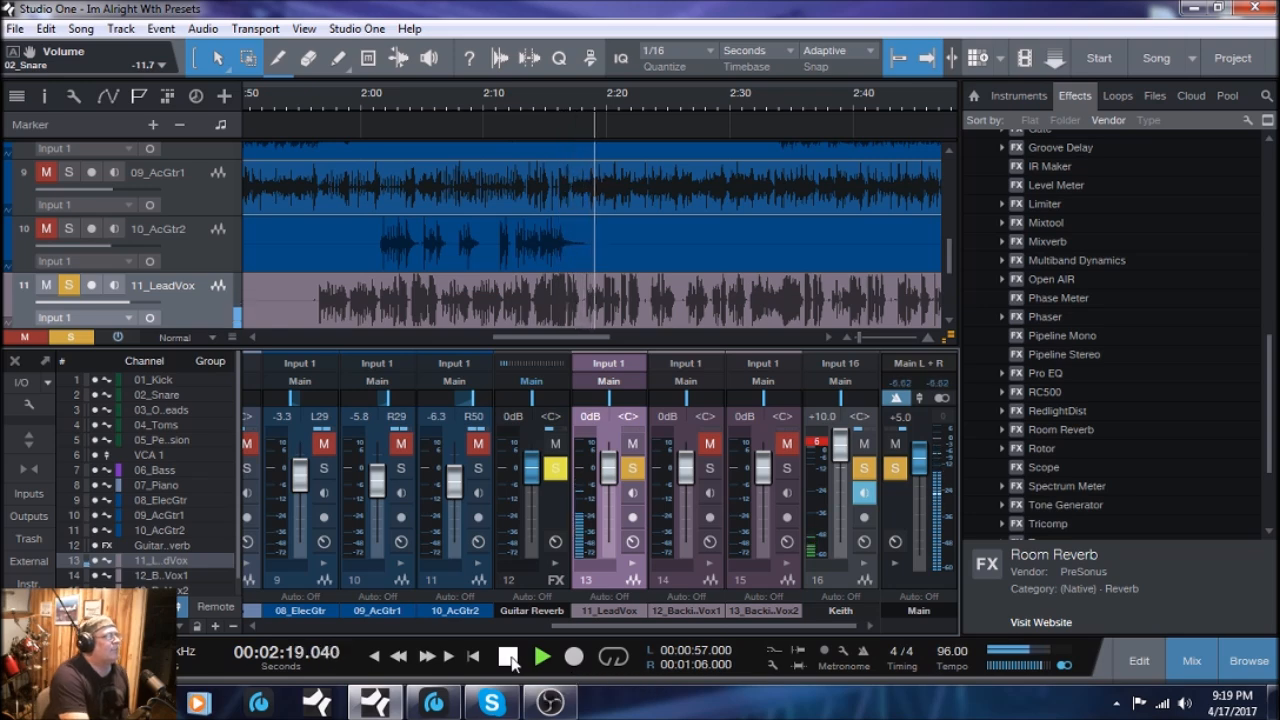
pyautogui.click(508, 656)
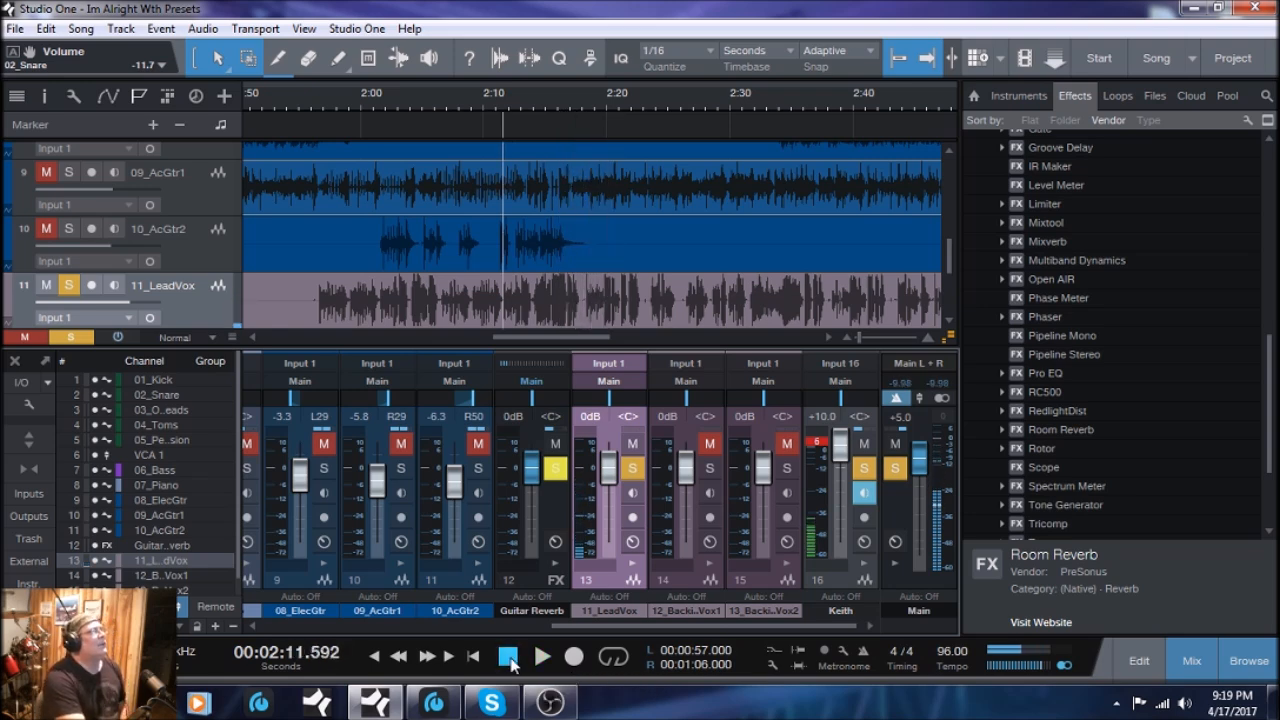
pyautogui.click(308, 103)
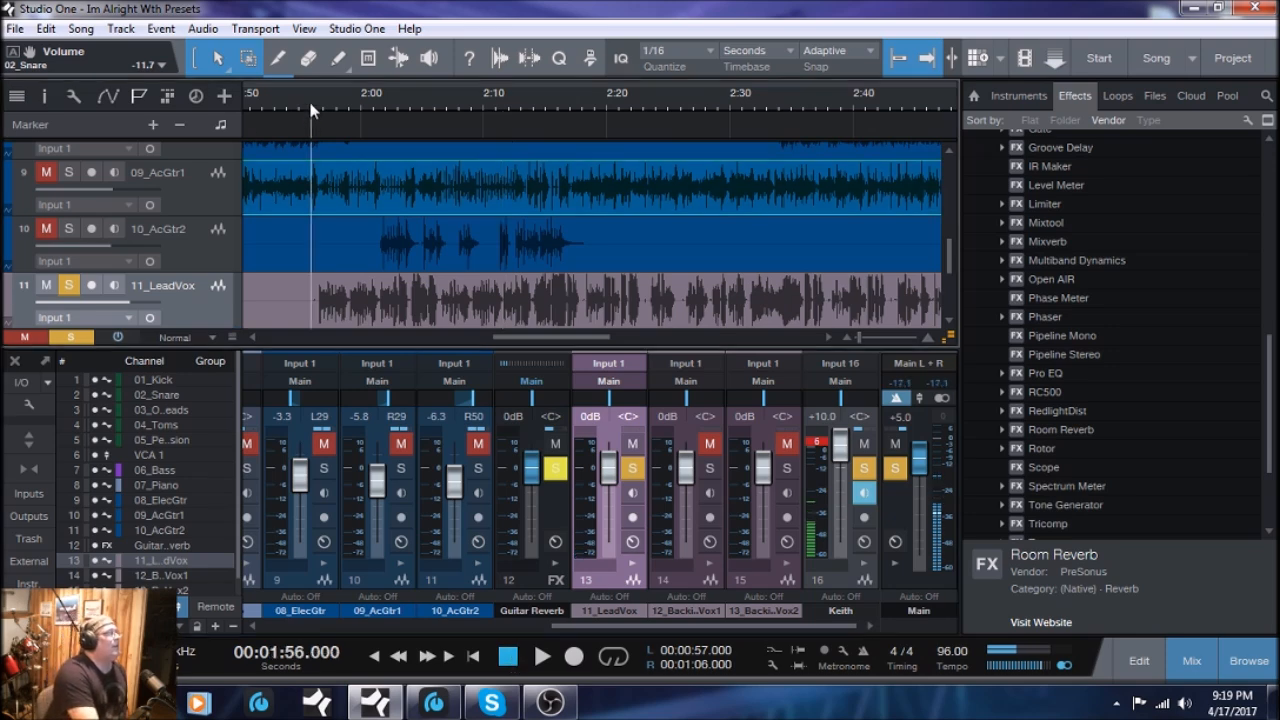
# - Load the Male Vocal FX chain from the Vocals presets into the 11_LeadVox inserts
pyautogui.click(632, 566)
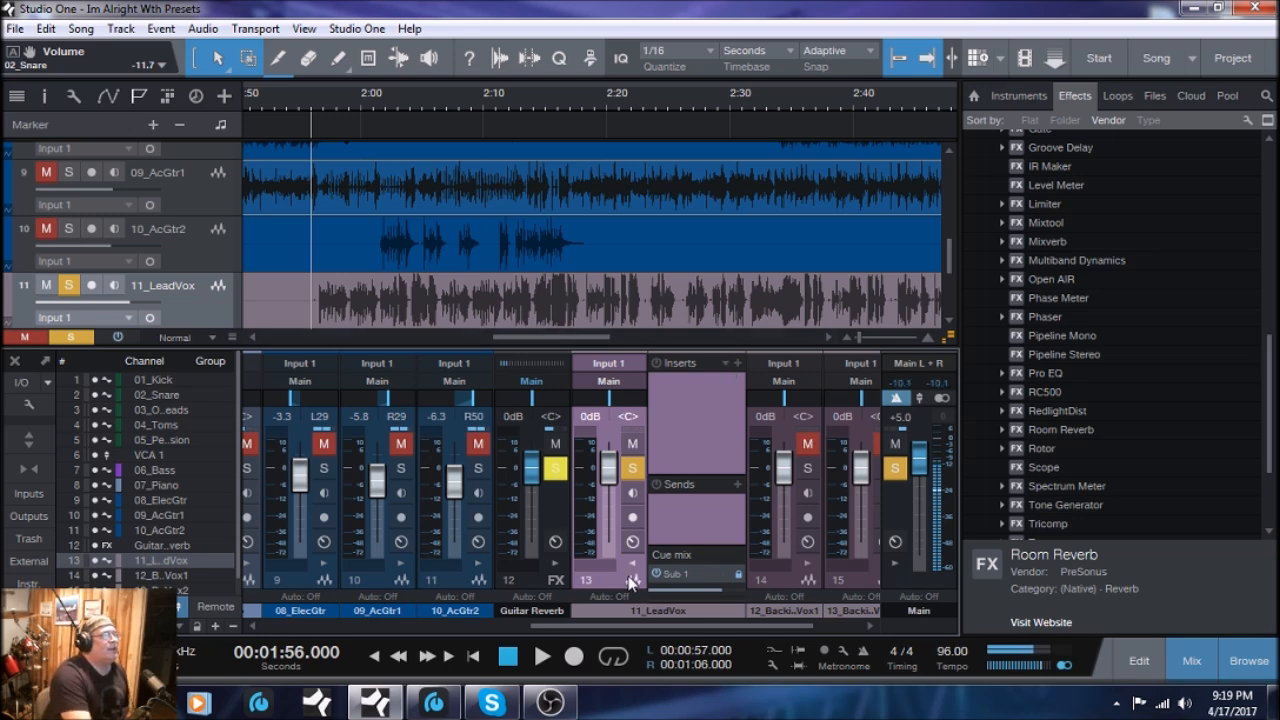
pyautogui.click(726, 362)
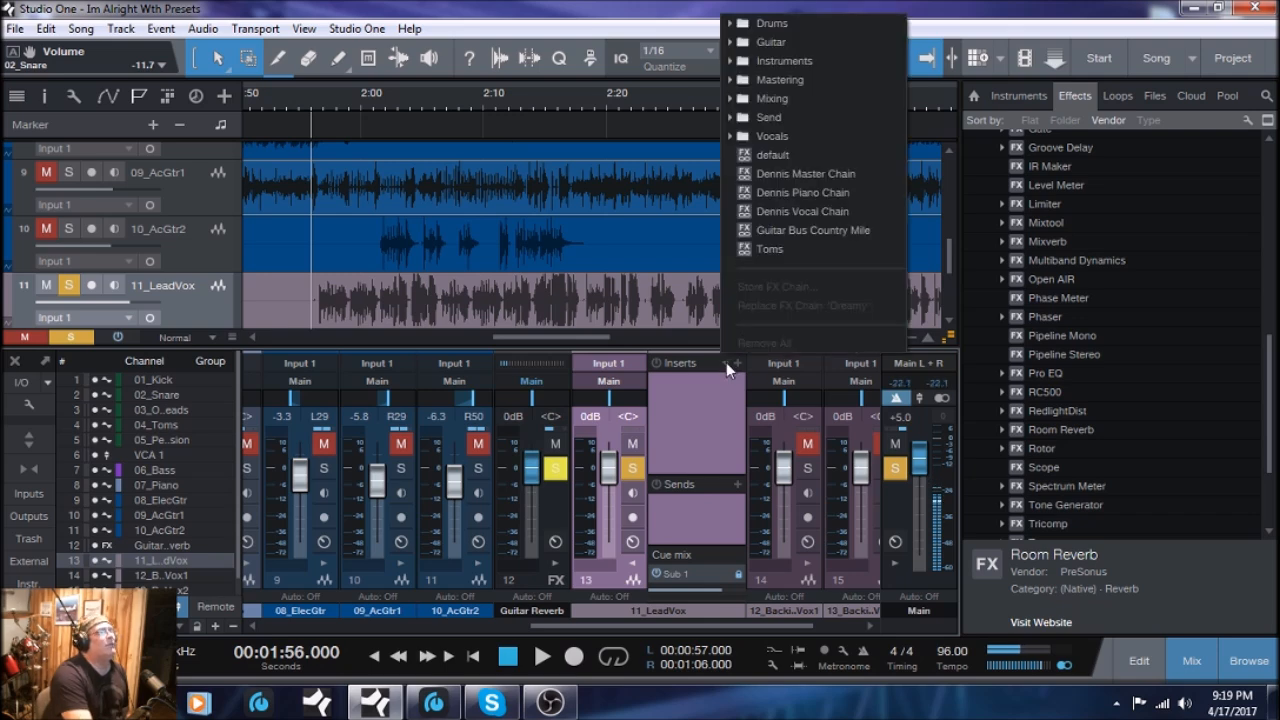
pyautogui.click(739, 137)
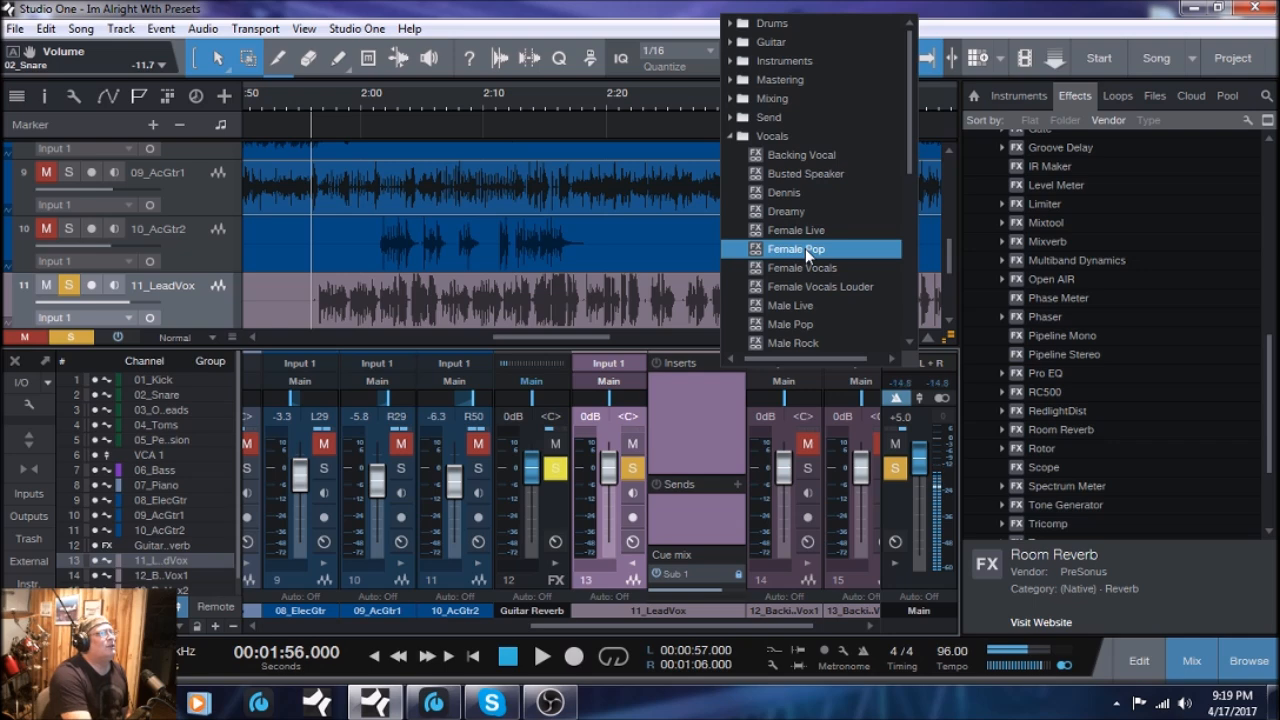
pyautogui.scroll(-5, 771, 334)
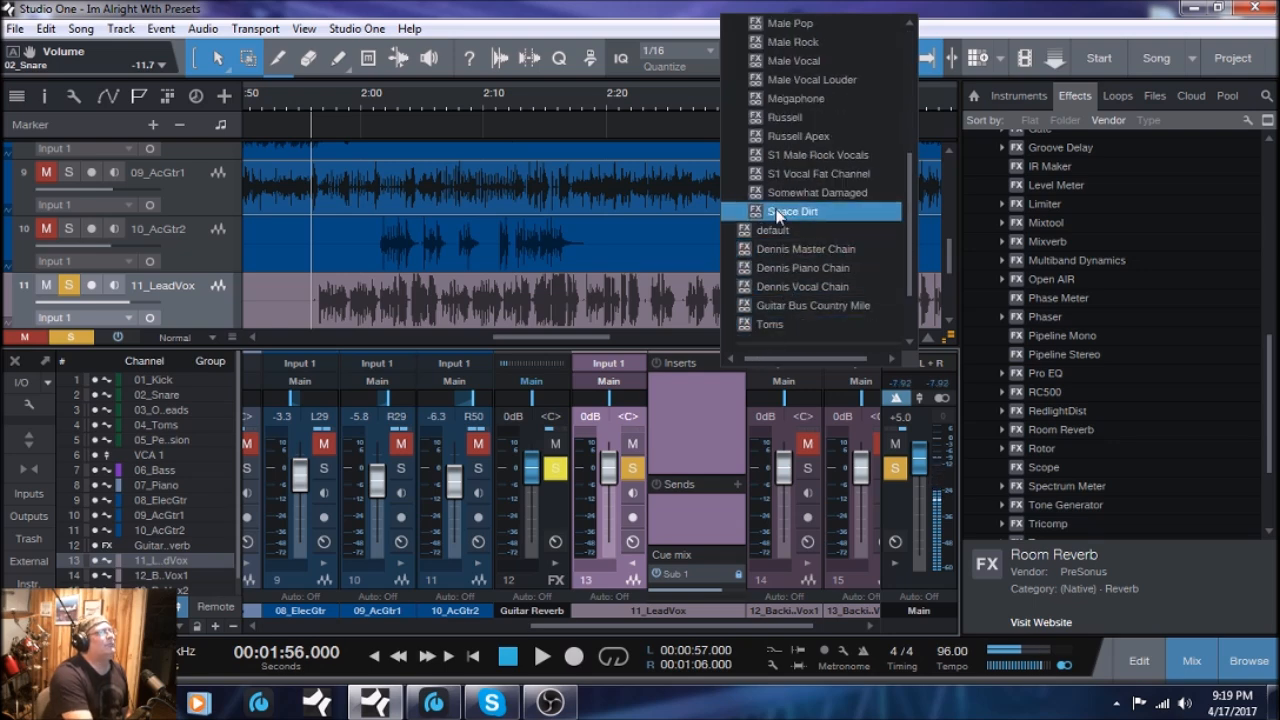
pyautogui.scroll(1, 757, 230)
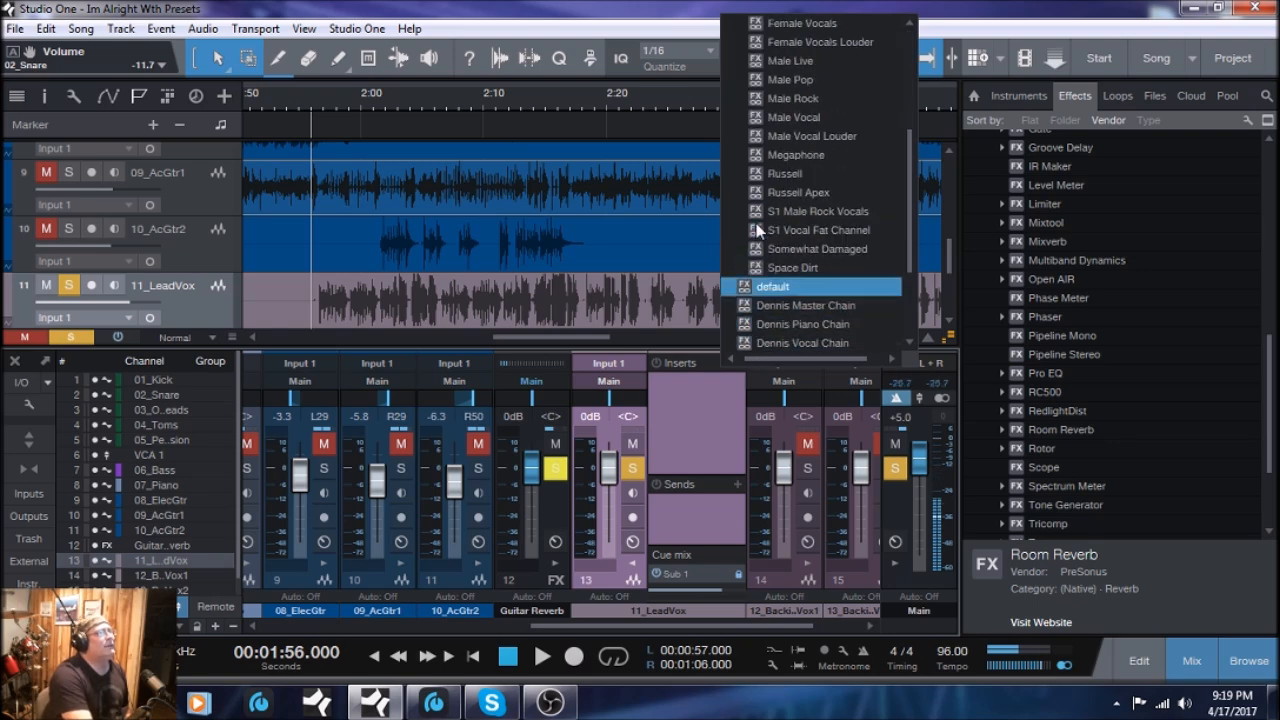
pyautogui.click(764, 120)
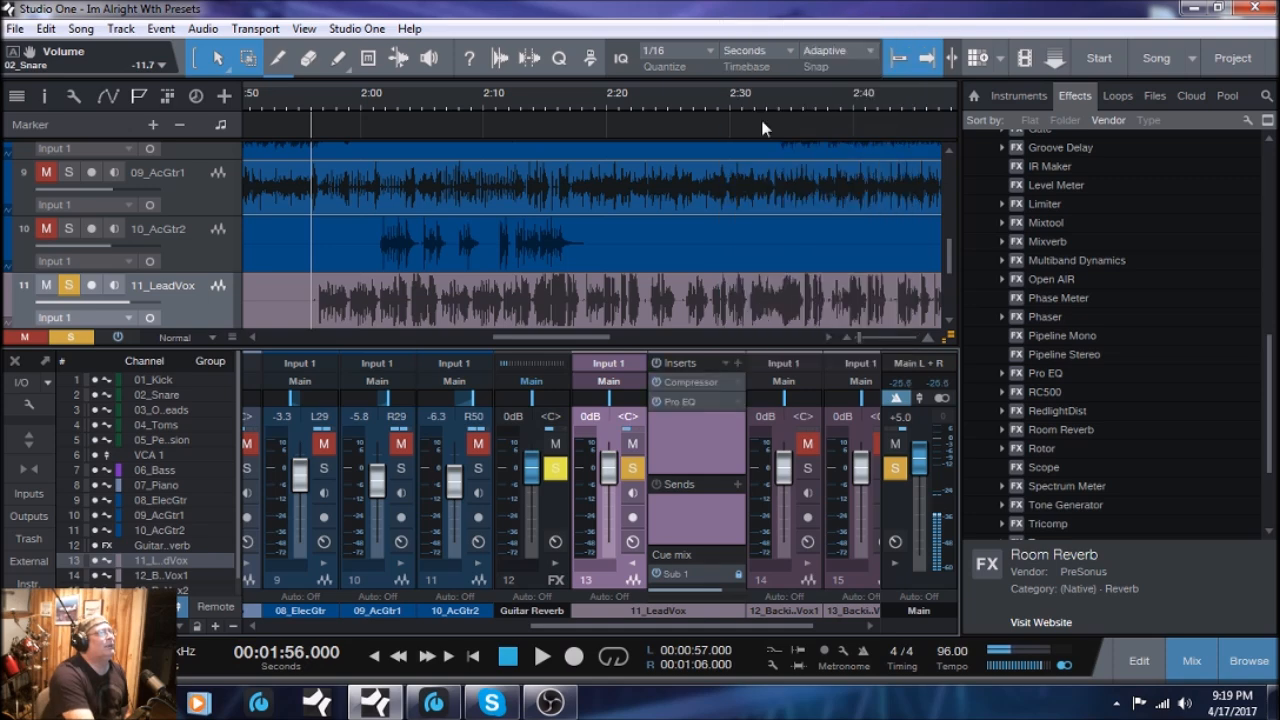
# - Inspect the Pro EQ settings on 11_LeadVox, close the effect window, and play the soloed vocal from 1:56
pyautogui.click(689, 402)
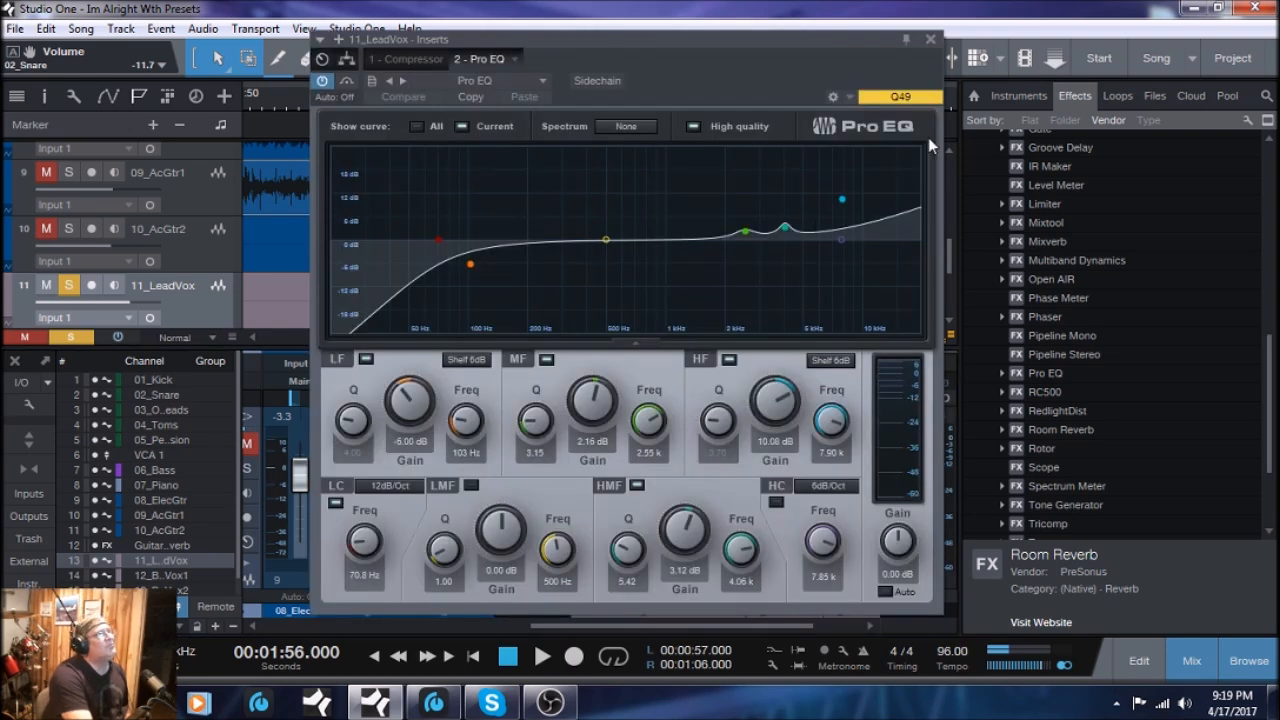
pyautogui.click(929, 38)
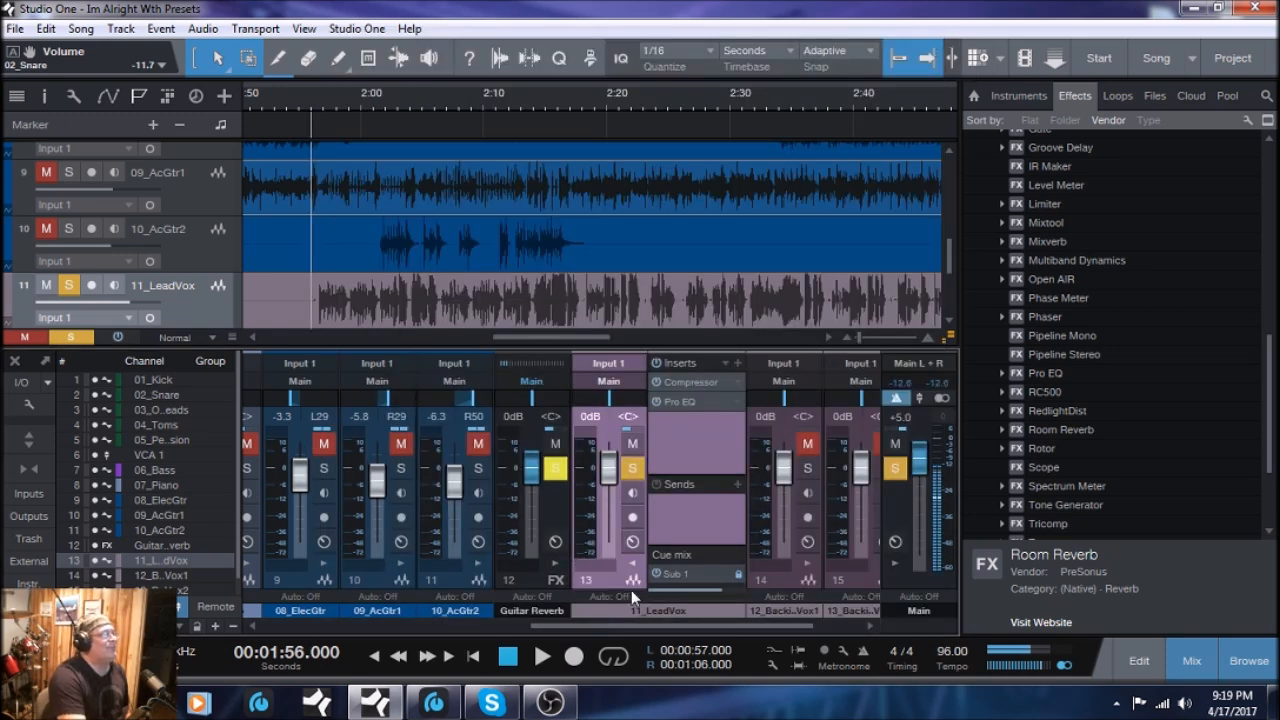
pyautogui.click(539, 658)
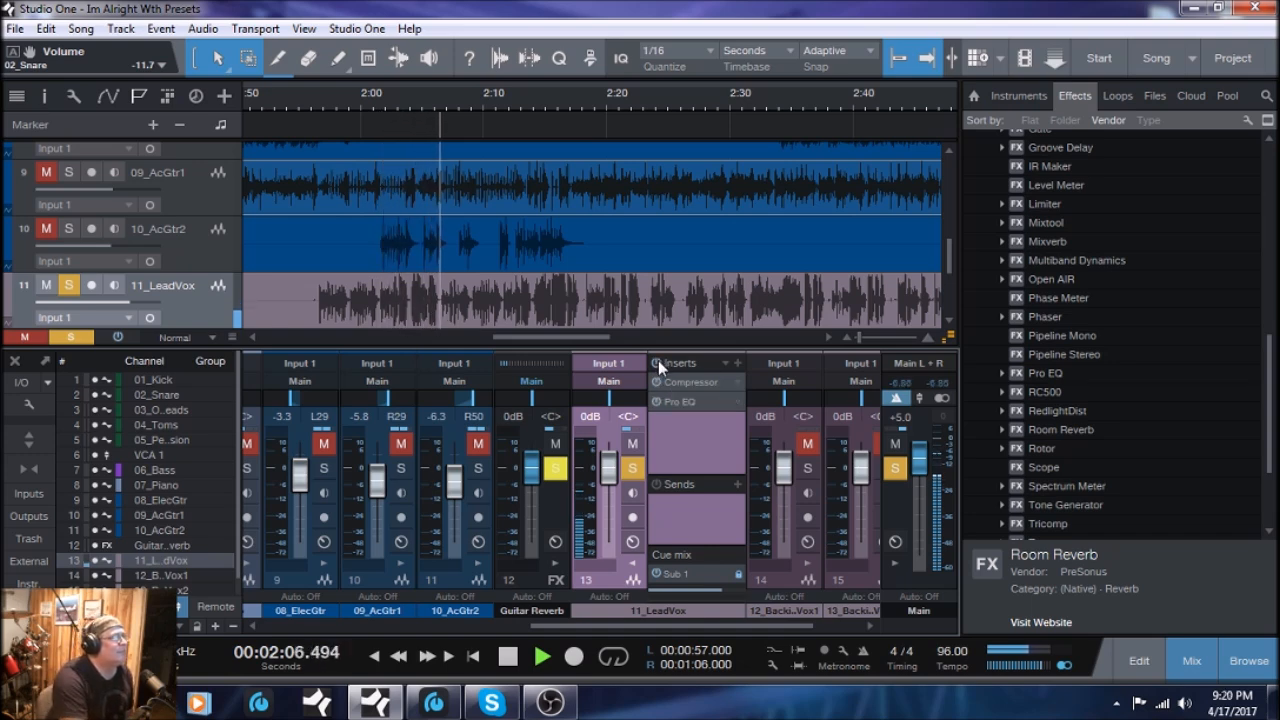
# - Stop playback, return the cursor to 1:56, and create a Room Reverb FX channel fed by a send from 11_LeadVox
pyautogui.click(509, 657)
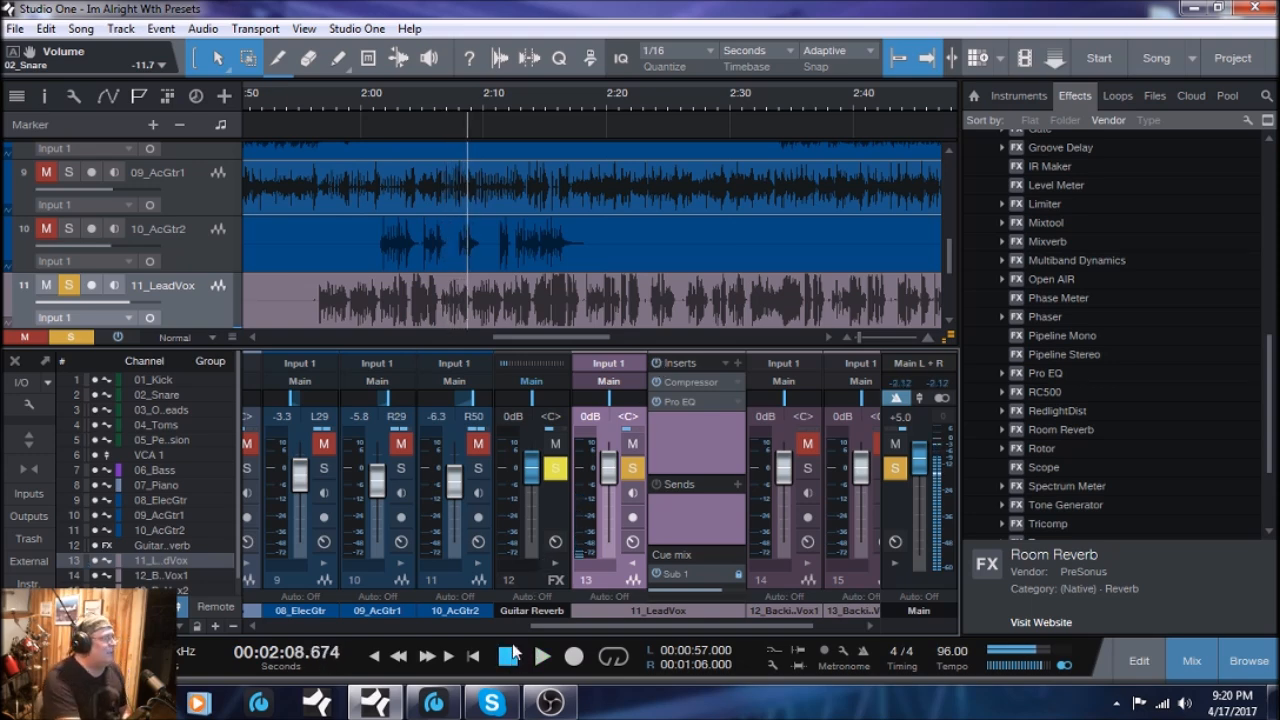
pyautogui.click(509, 657)
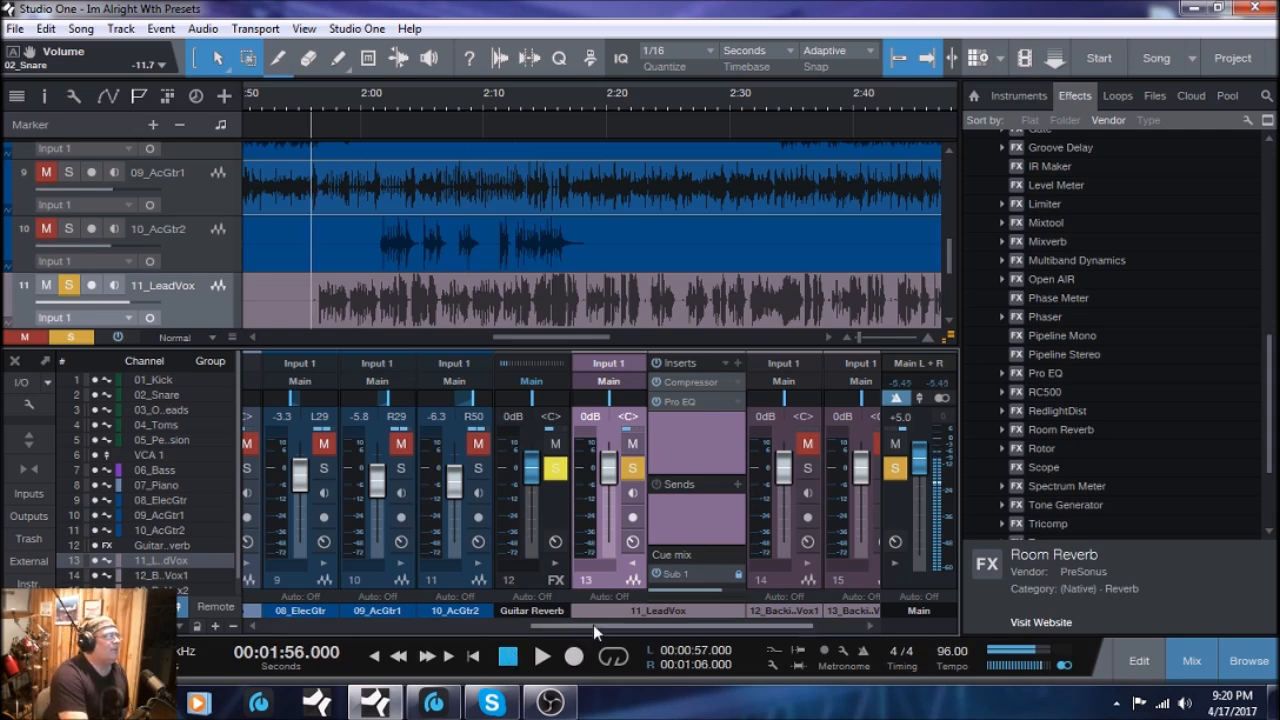
pyautogui.moveTo(593, 625); pyautogui.dragTo(641, 621)
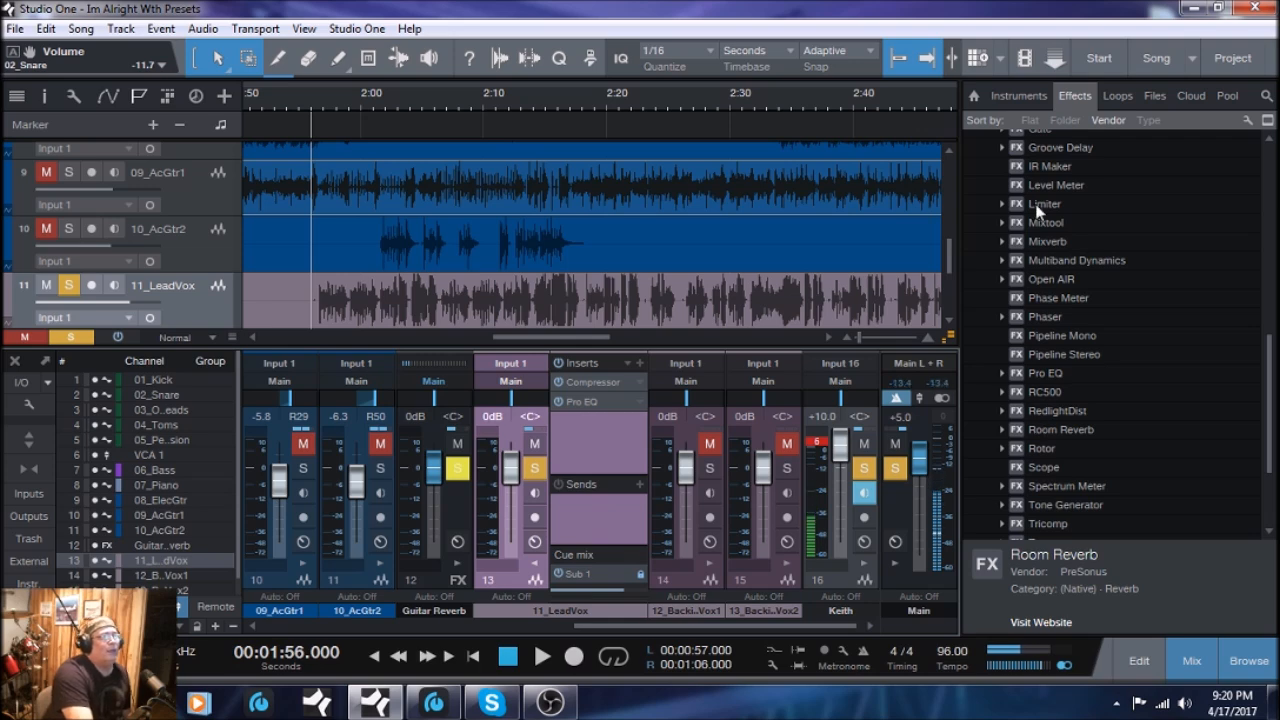
pyautogui.scroll(-3, 1039, 292)
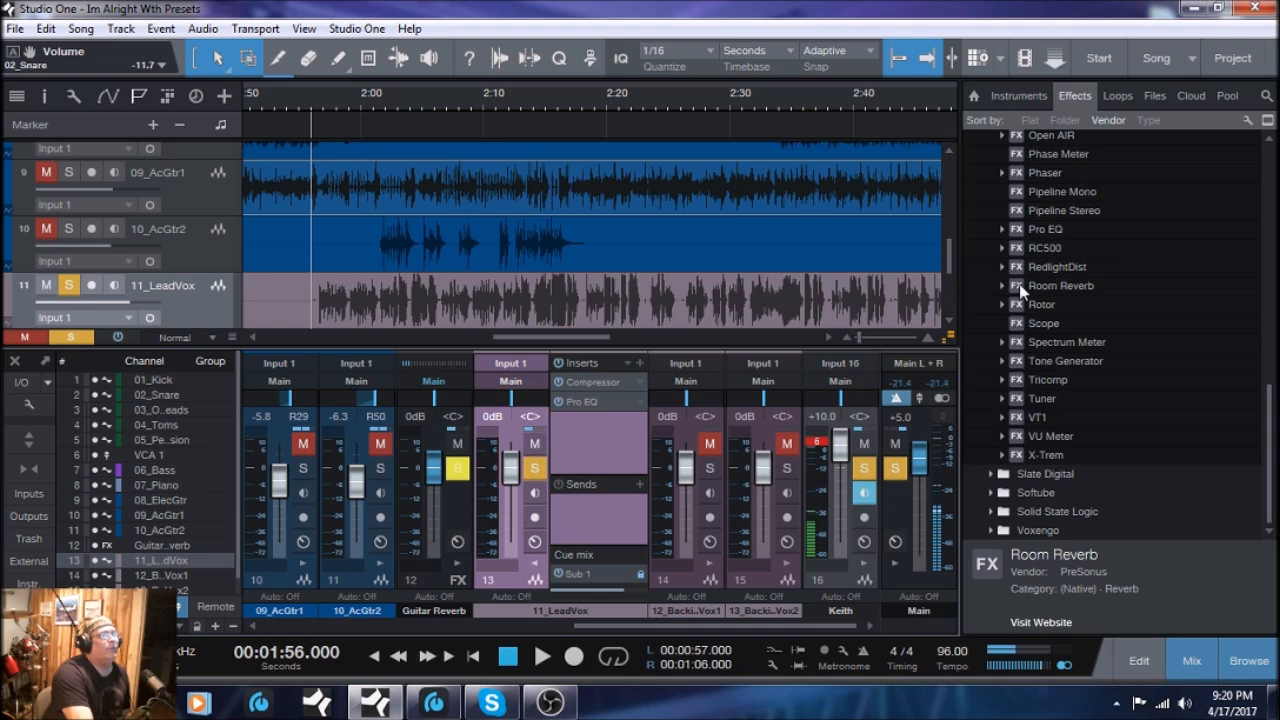
pyautogui.moveTo(1020, 290); pyautogui.dragTo(580, 517)
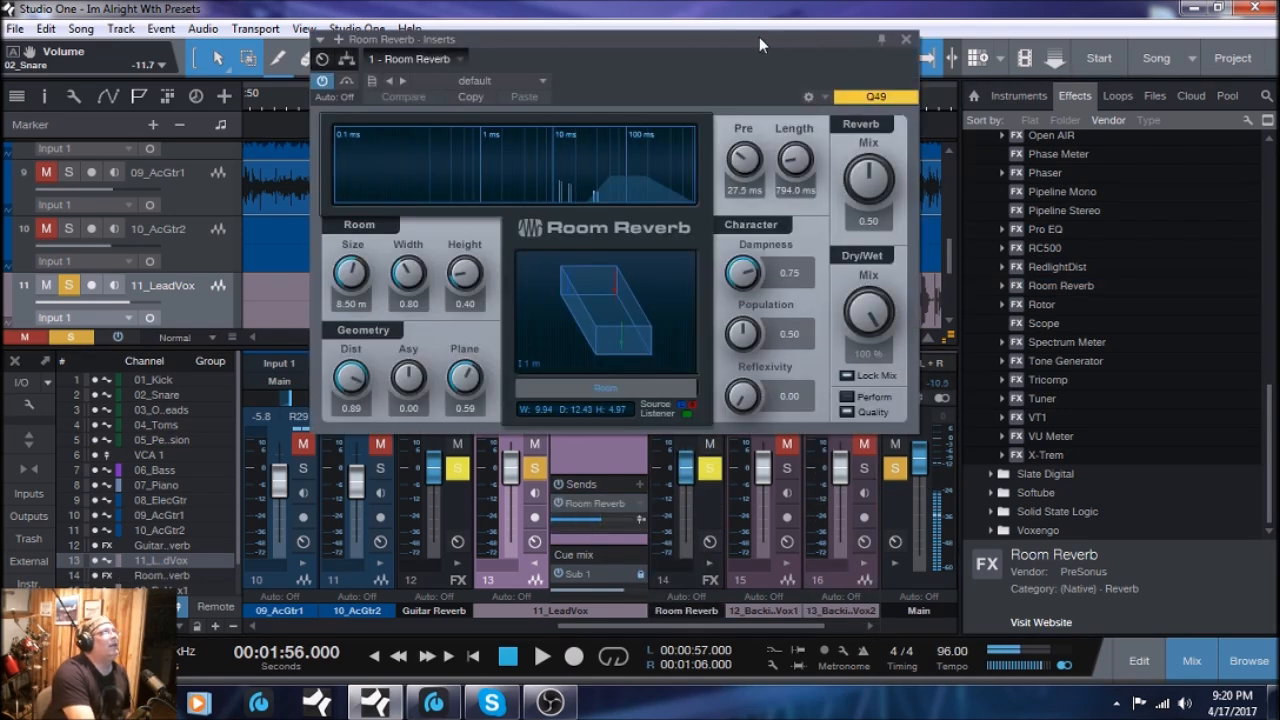
pyautogui.moveTo(754, 37); pyautogui.dragTo(719, 140)
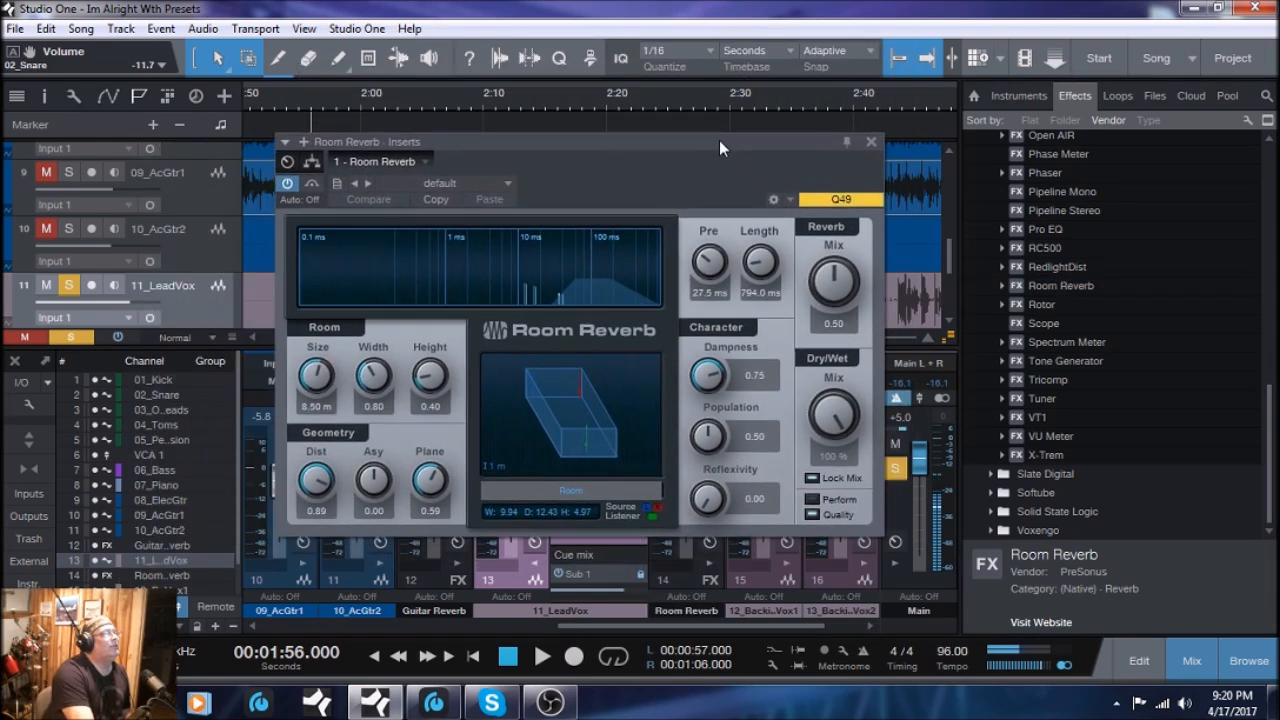
# - Listen to the soloed lead vocal with the reverb from 1:56, stop playback, and close the Room Reverb window
pyautogui.click(543, 657)
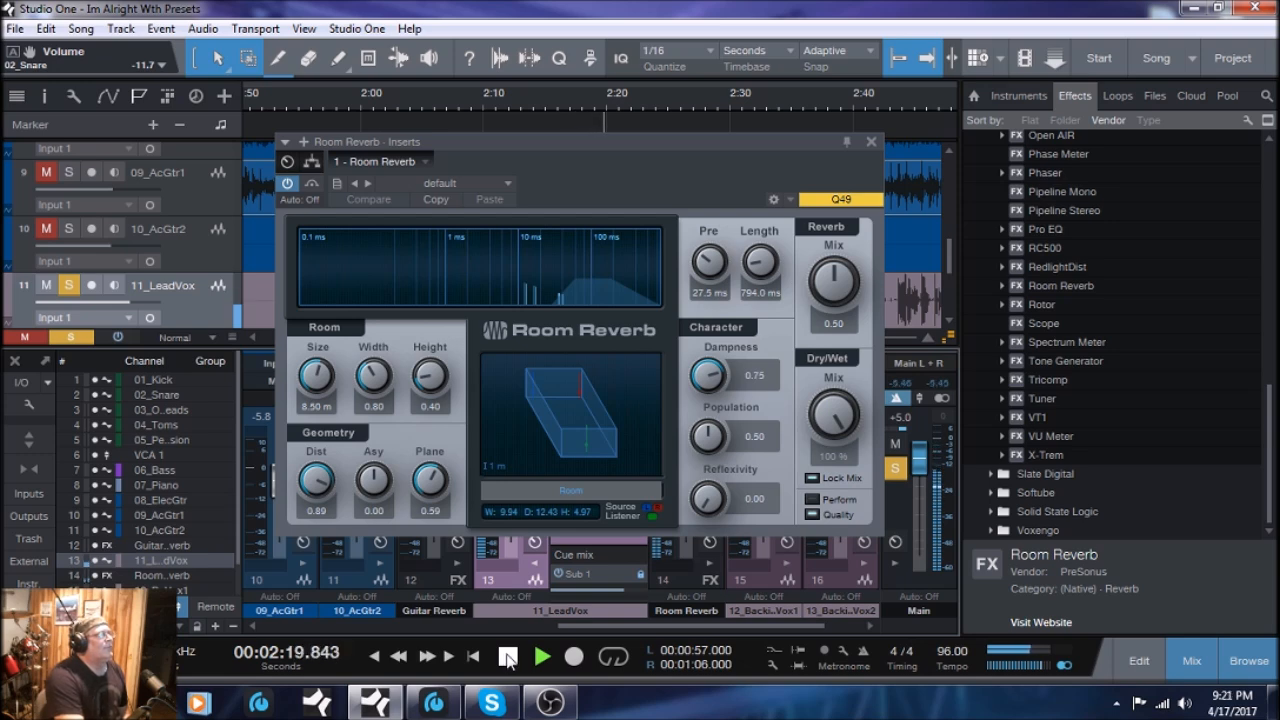
pyautogui.click(508, 657)
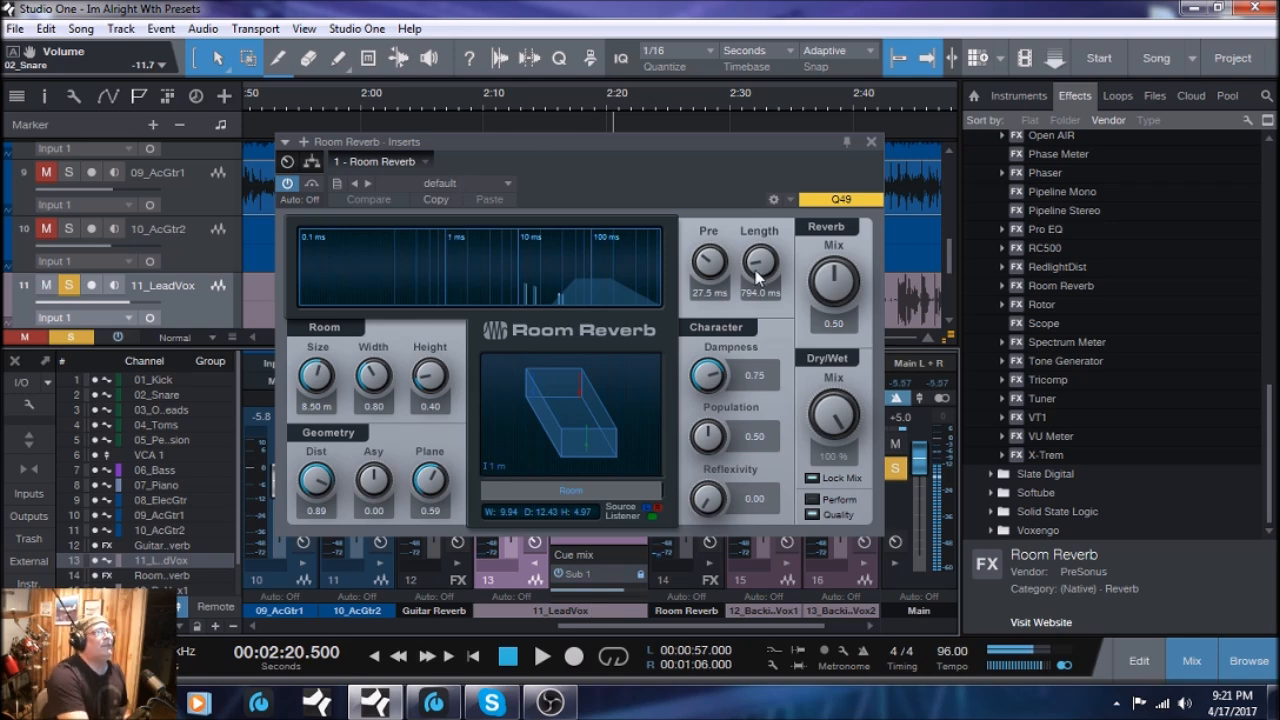
pyautogui.click(871, 144)
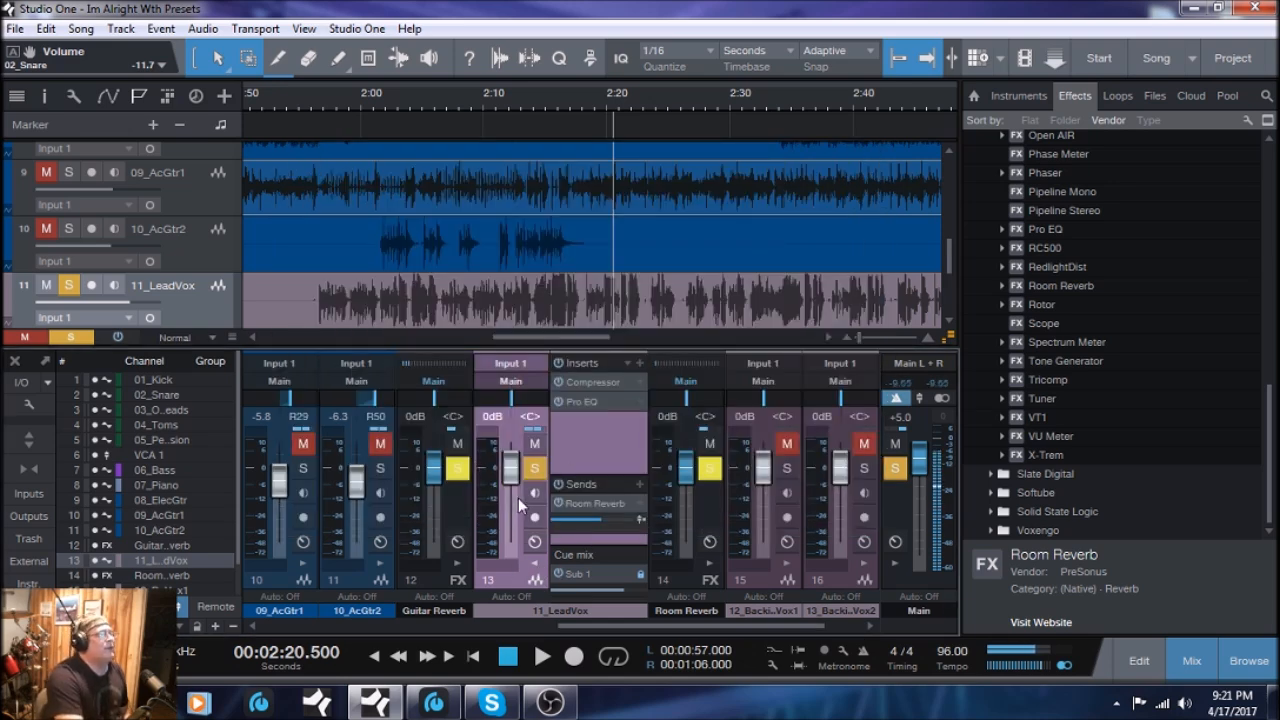
# - Unsolo 11_LeadVox, select the Room Reverb channel, and return the playback cursor to 1:56
pyautogui.click(535, 468)
pyautogui.click(534, 444)
pyautogui.click(534, 445)
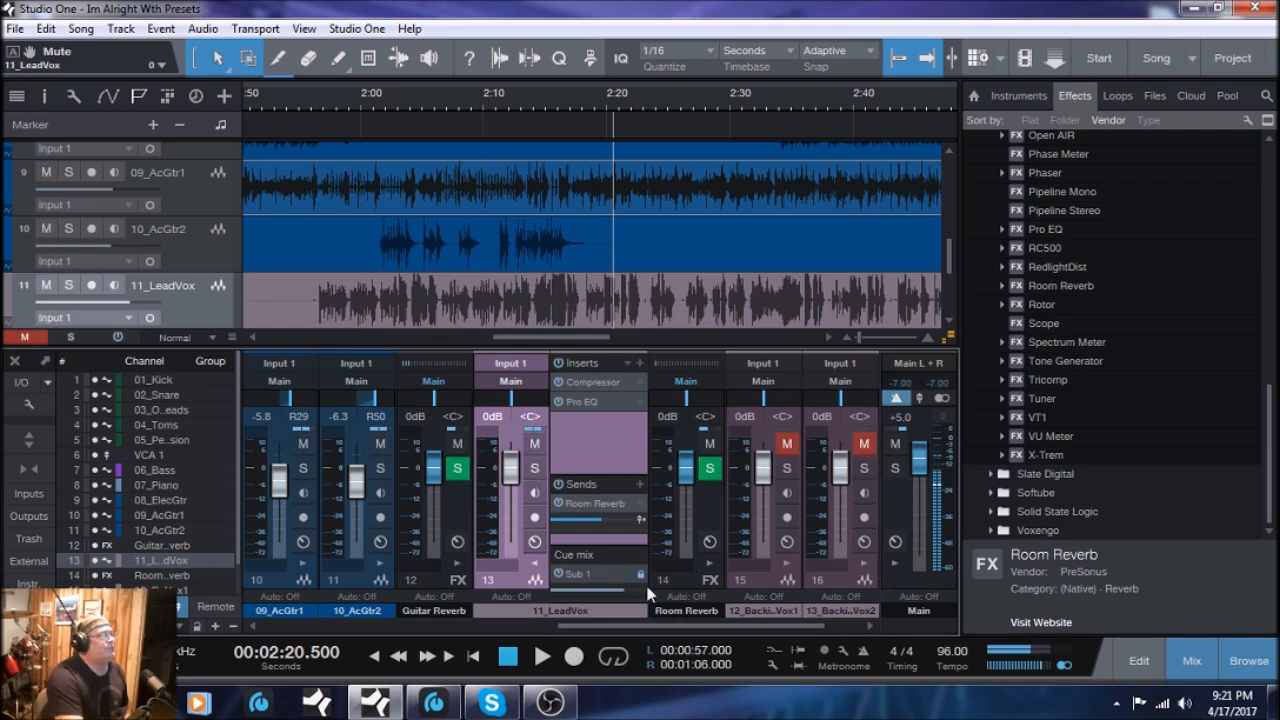
pyautogui.click(687, 582)
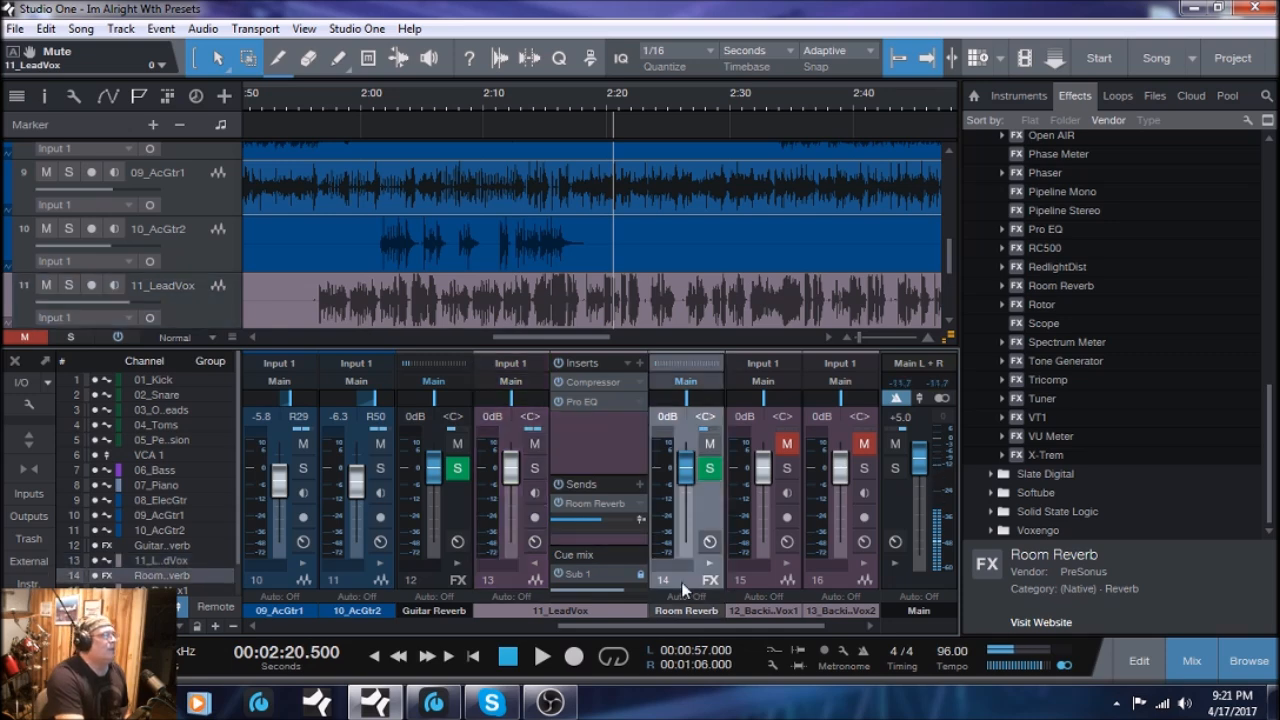
pyautogui.click(508, 657)
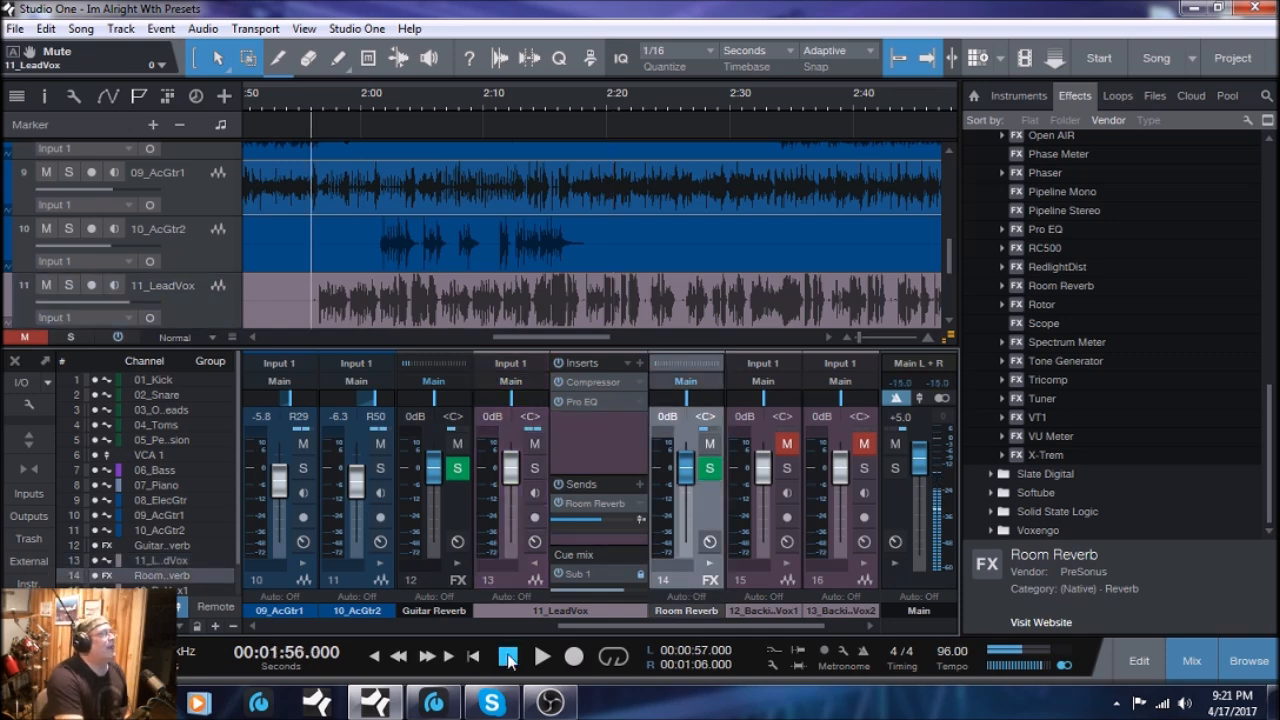
# - Play the full mix from 1:56, briefly solo the lead vocal, set the 11_LeadVox level to -0.4 dB, and return to 1:56
pyautogui.click(541, 657)
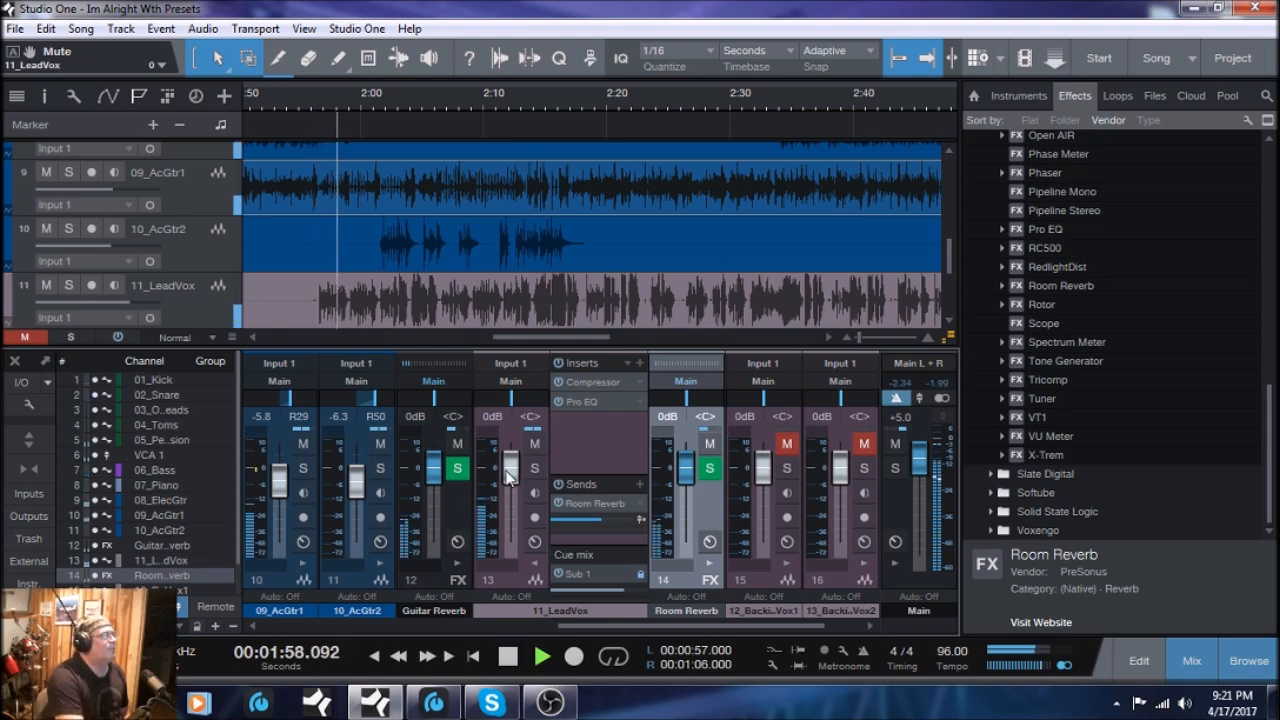
pyautogui.moveTo(512, 478); pyautogui.dragTo(507, 476)
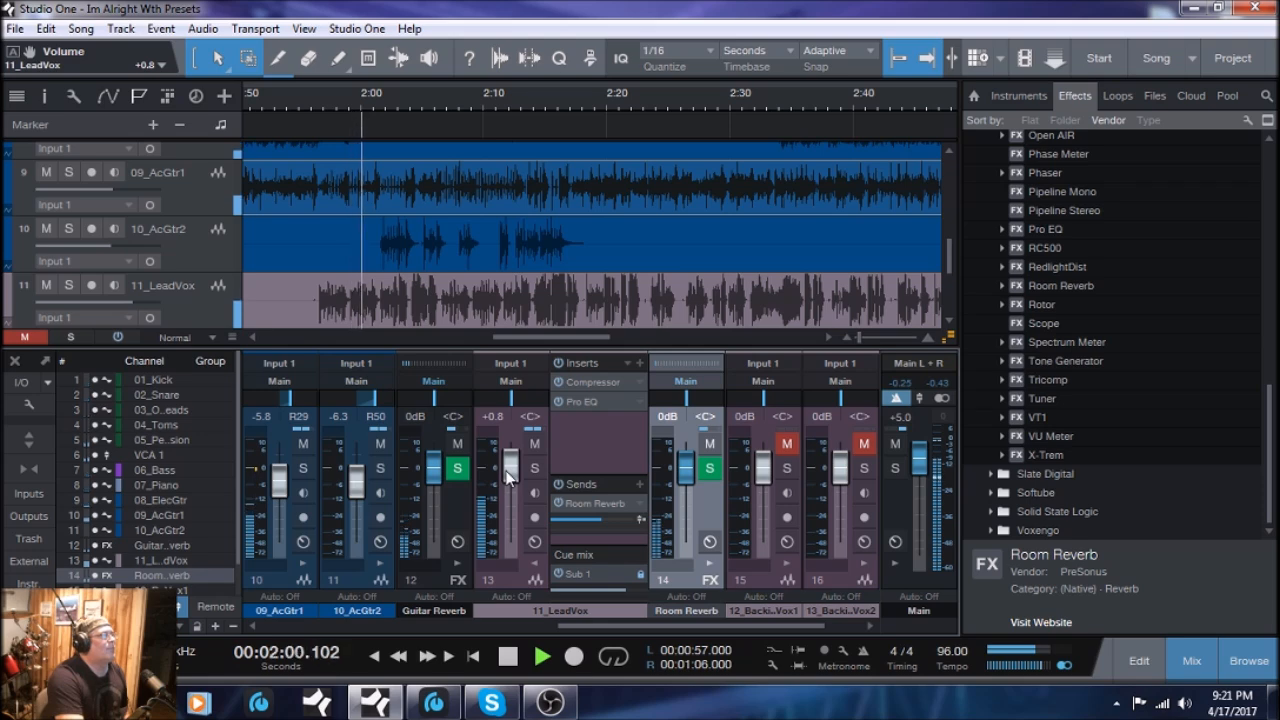
pyautogui.moveTo(511, 475); pyautogui.dragTo(511, 476)
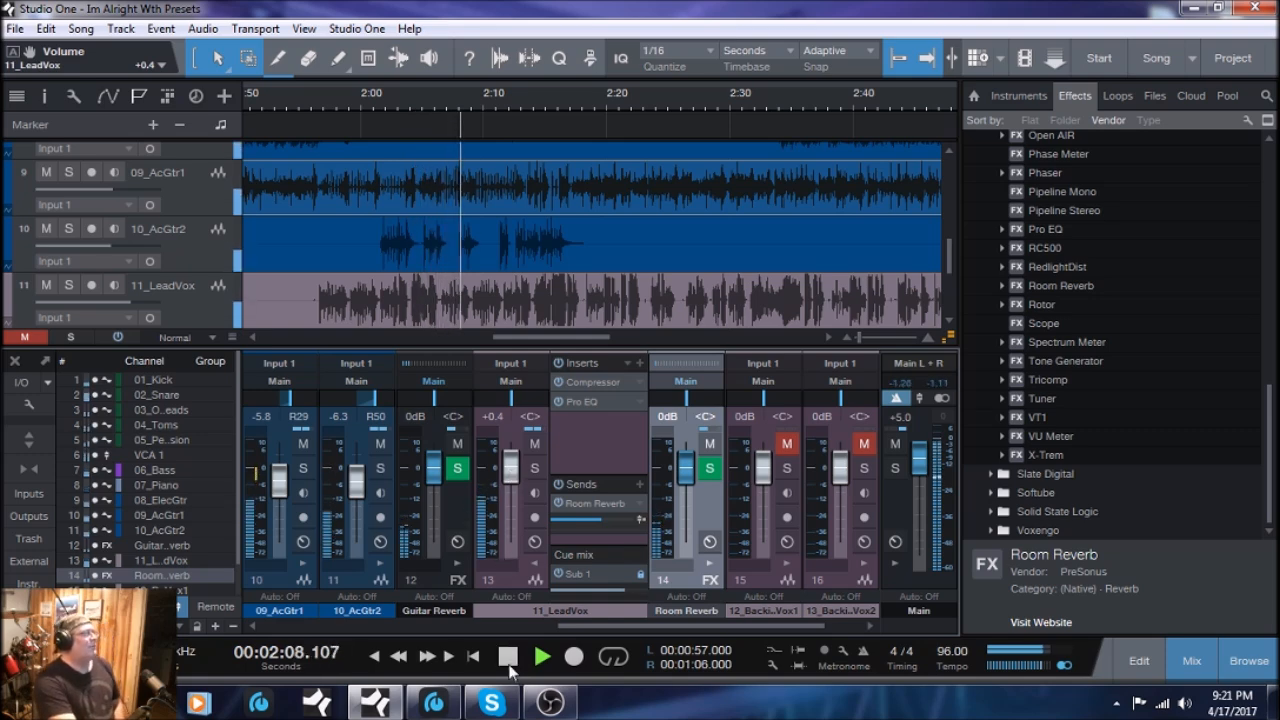
pyautogui.click(534, 468)
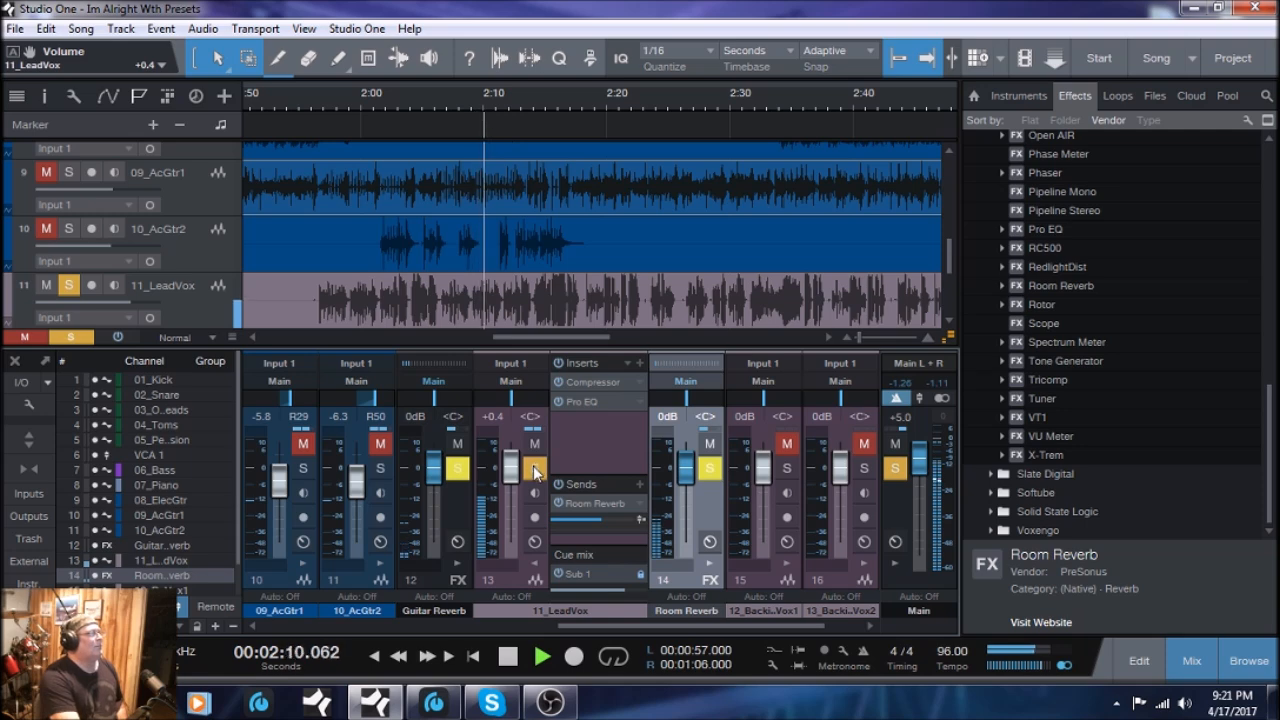
pyautogui.click(534, 468)
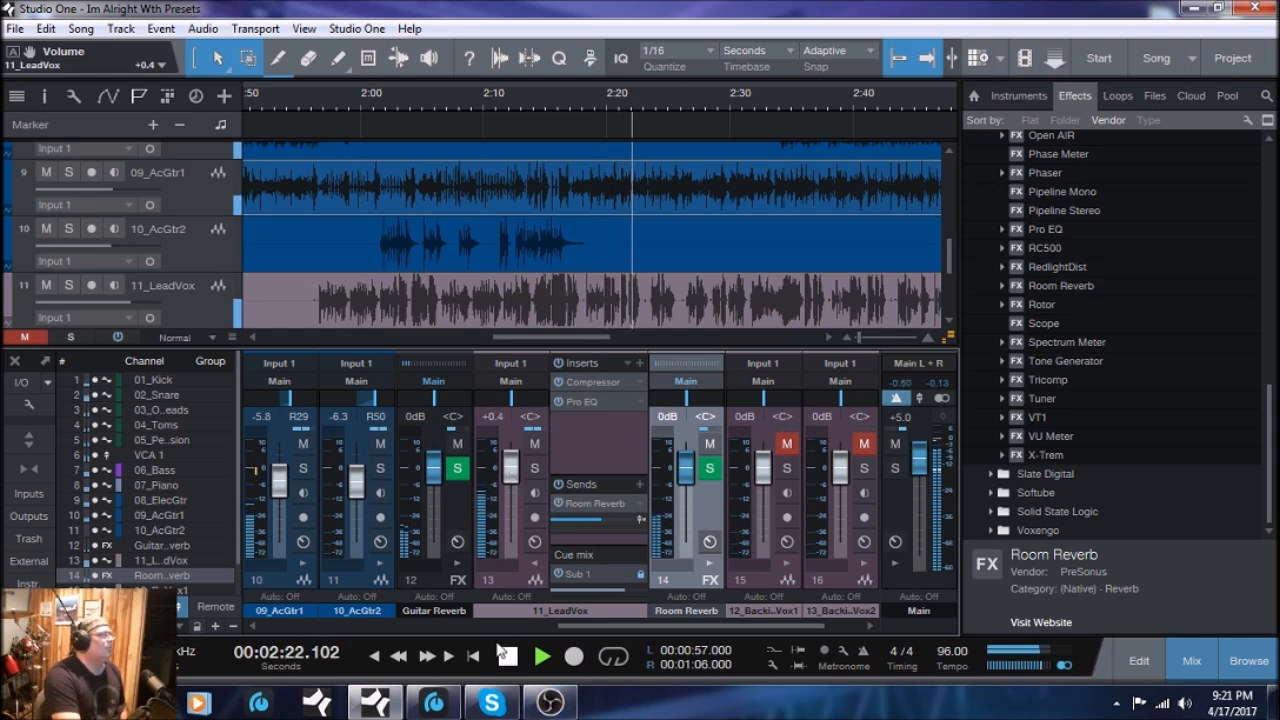
pyautogui.moveTo(511, 466); pyautogui.dragTo(510, 469)
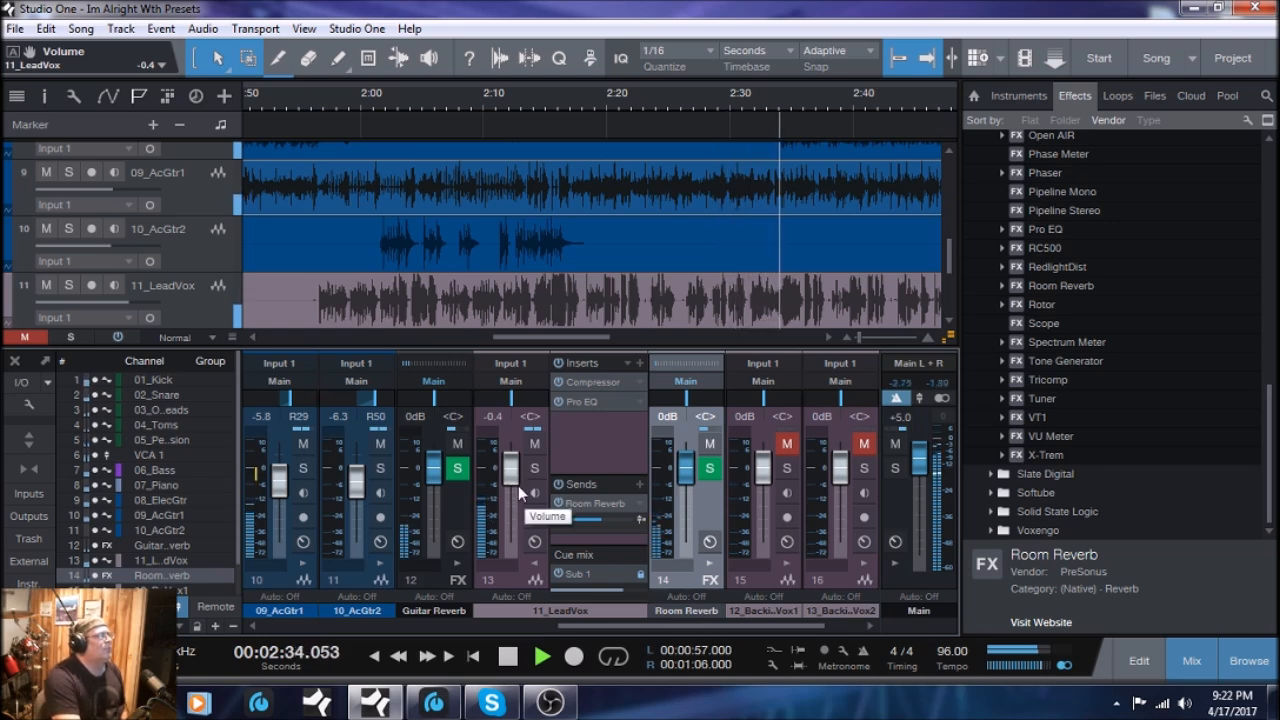
pyautogui.click(507, 658)
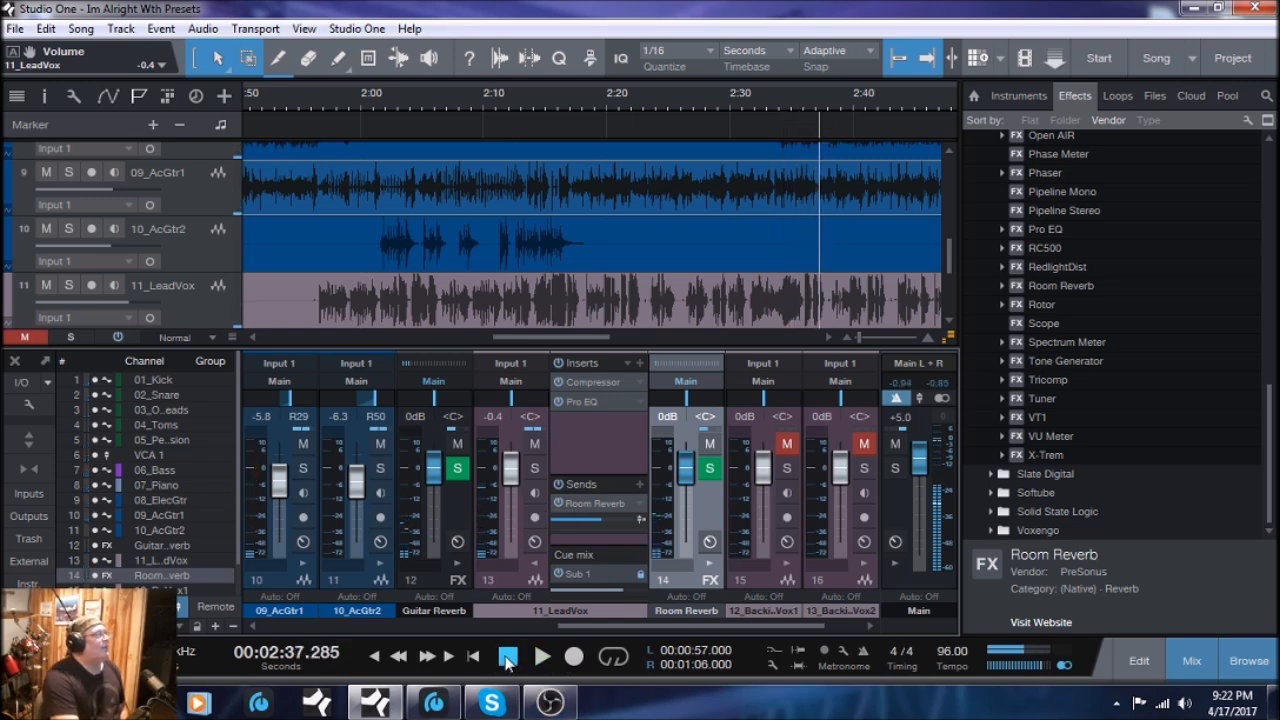
pyautogui.click(509, 661)
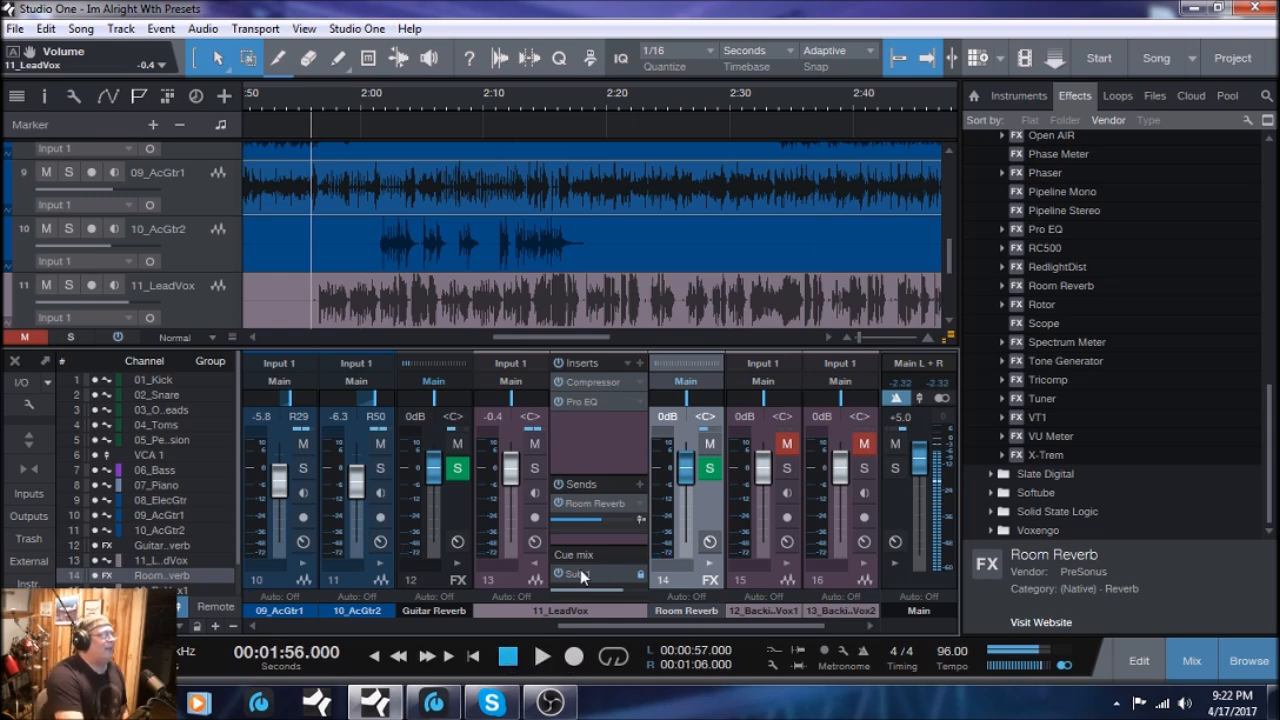
# - Move the Room Reverb channel after 13_BackingVox2 and expand both backing vocal channels to show their inserts and sends
pyautogui.hscroll(1, 593, 624)
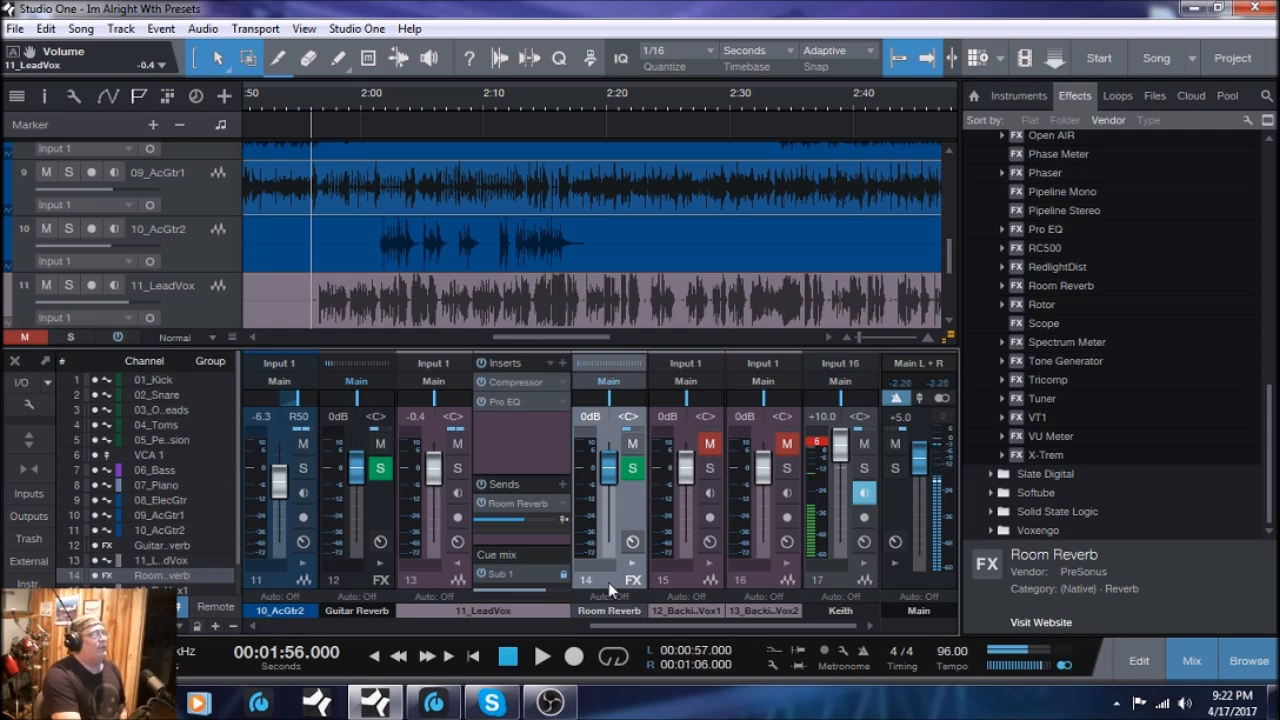
pyautogui.moveTo(608, 582); pyautogui.dragTo(777, 584)
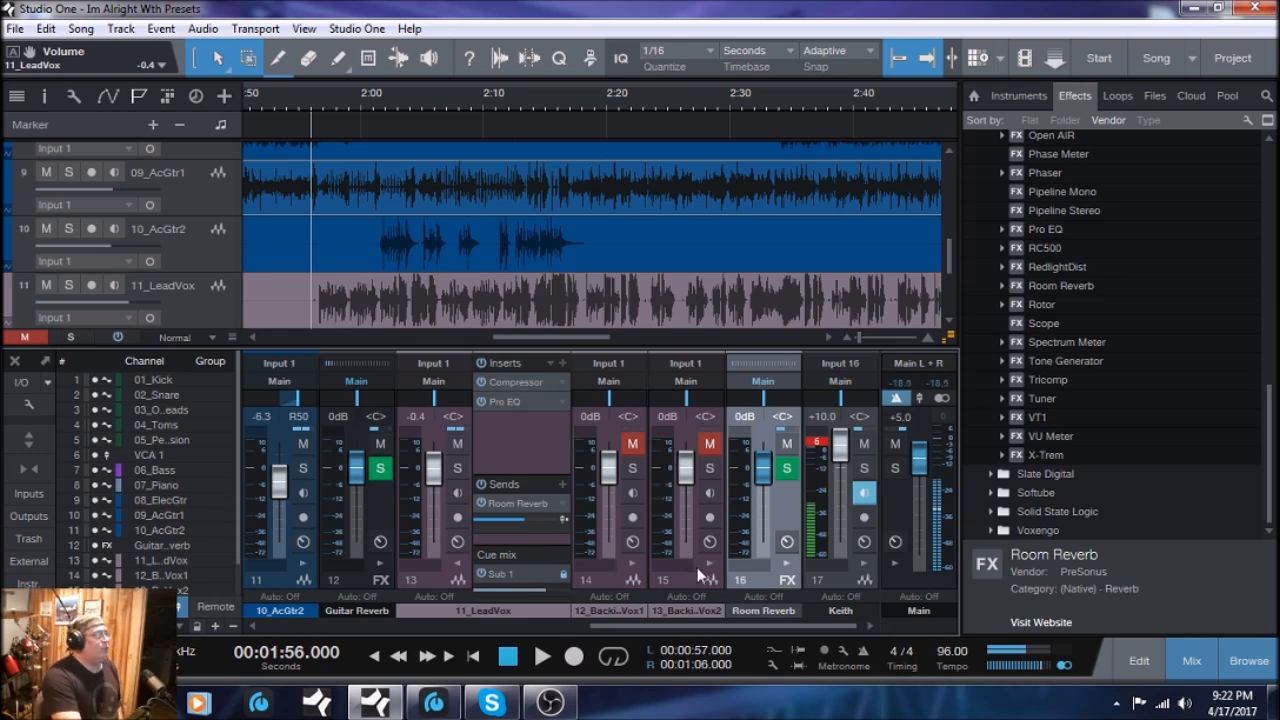
pyautogui.click(630, 564)
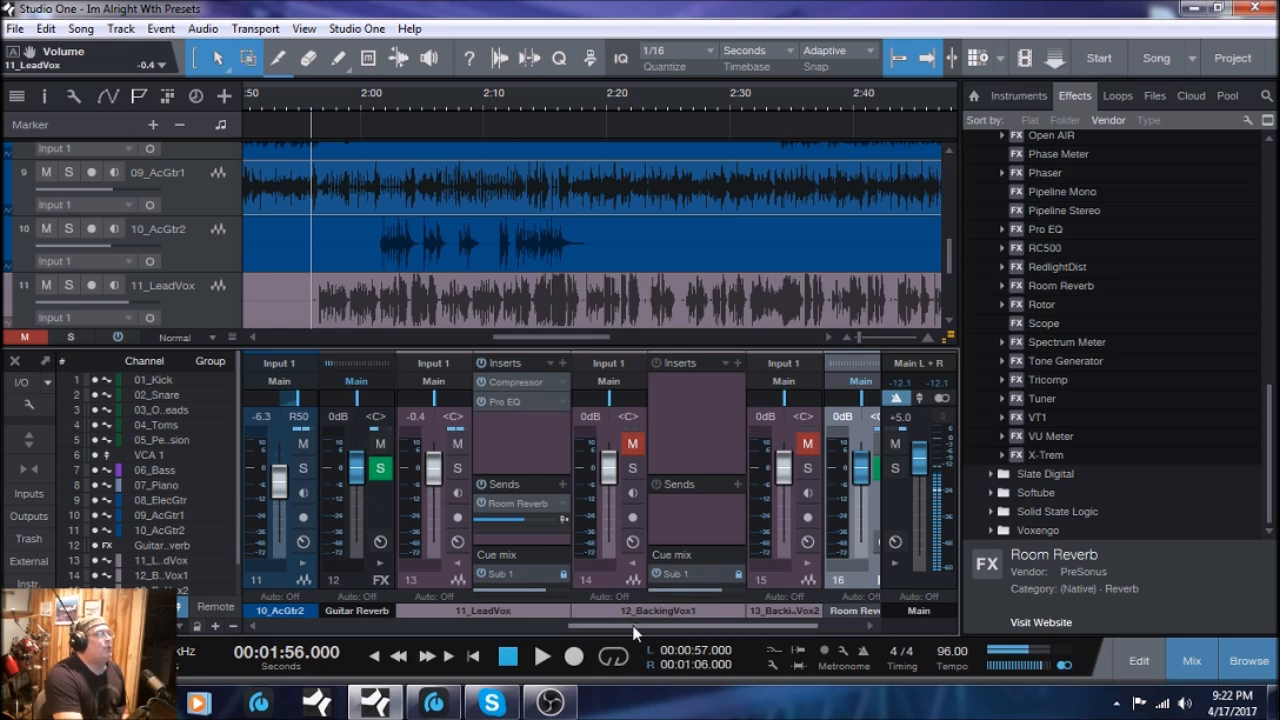
pyautogui.moveTo(637, 627); pyautogui.dragTo(724, 628)
pyautogui.click(707, 564)
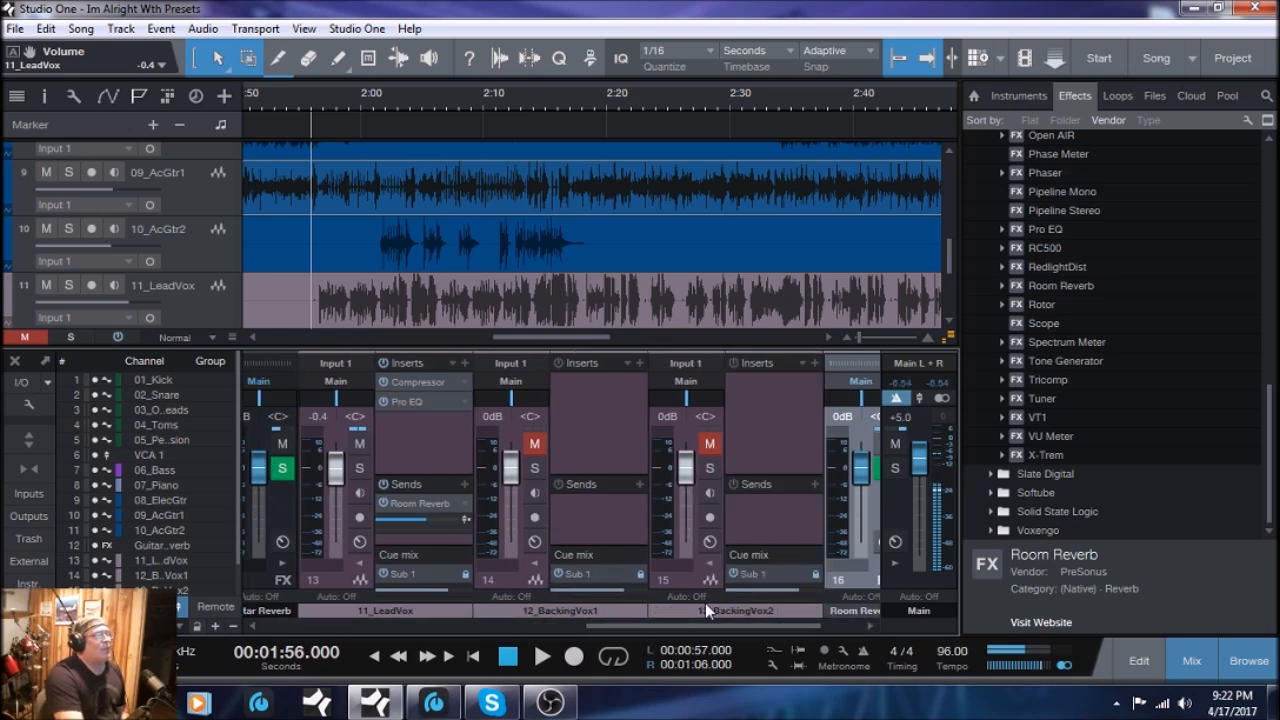
pyautogui.moveTo(693, 626); pyautogui.dragTo(709, 633)
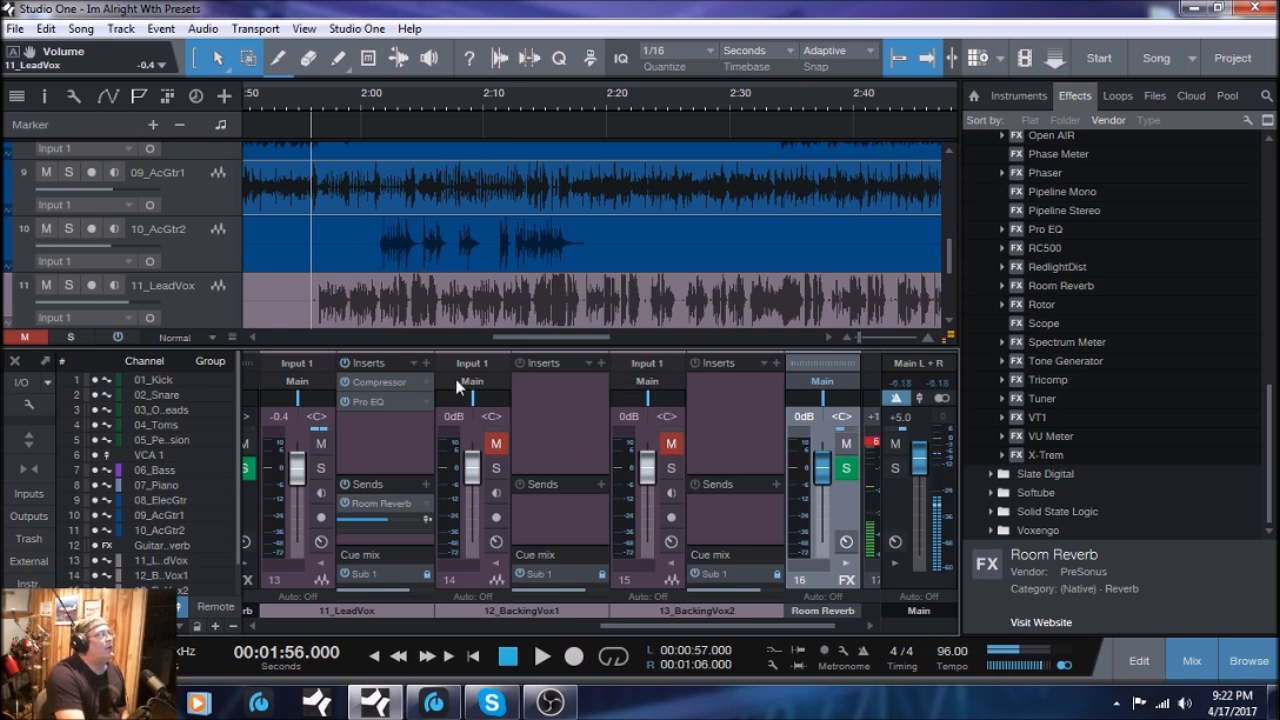
# - Copy the Compressor from the 11_LeadVox inserts to 12_BackingVox1 and 13_BackingVox2, closing the effect windows
pyautogui.moveTo(359, 383); pyautogui.dragTo(566, 395)
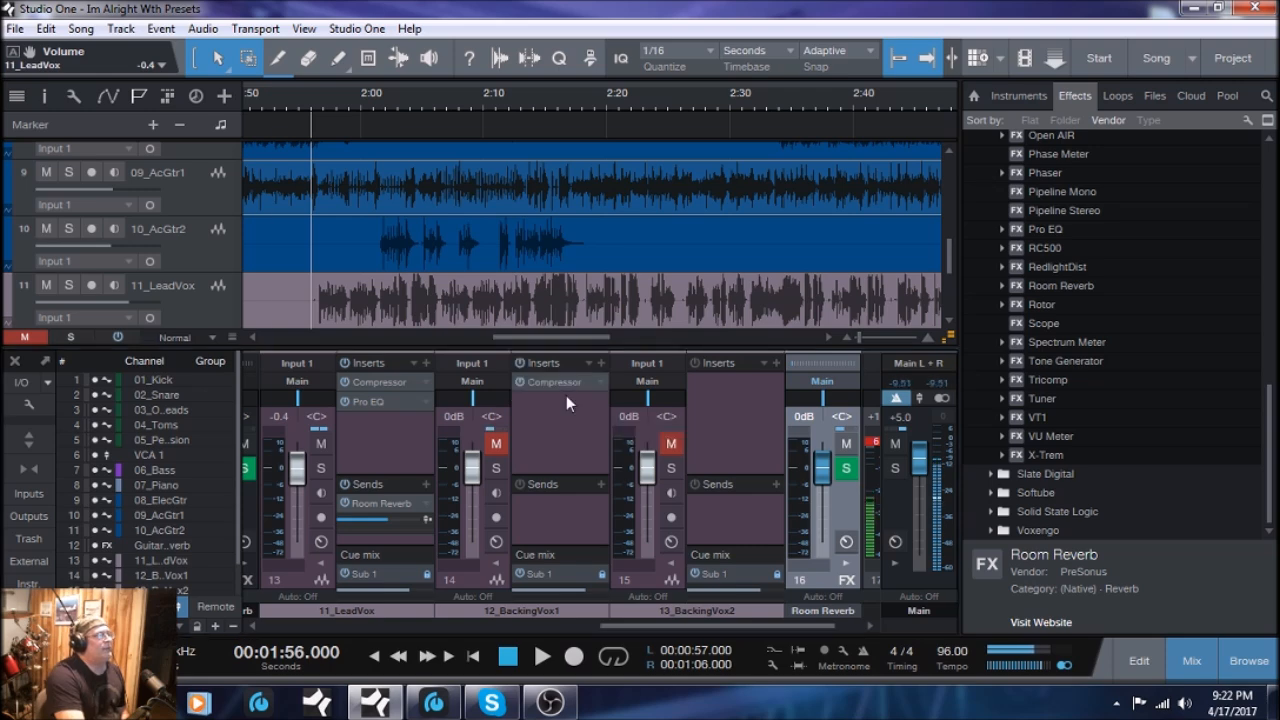
pyautogui.click(988, 141)
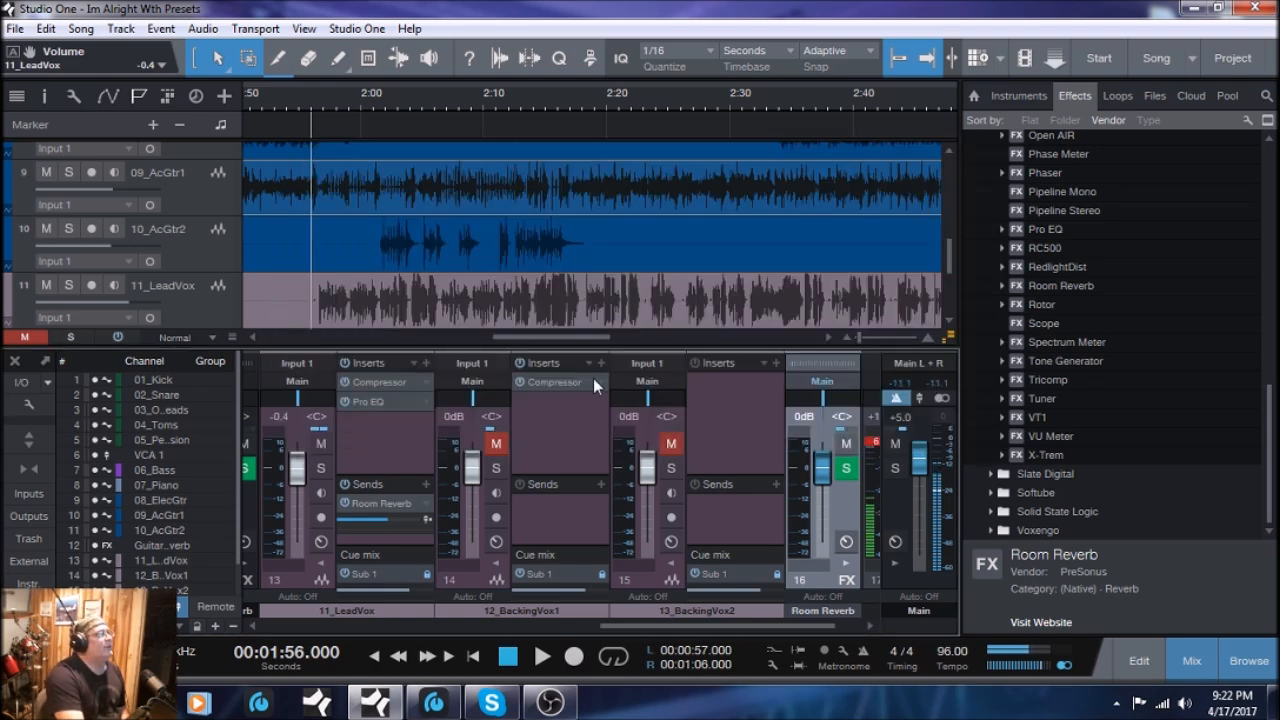
pyautogui.moveTo(539, 383); pyautogui.dragTo(753, 396)
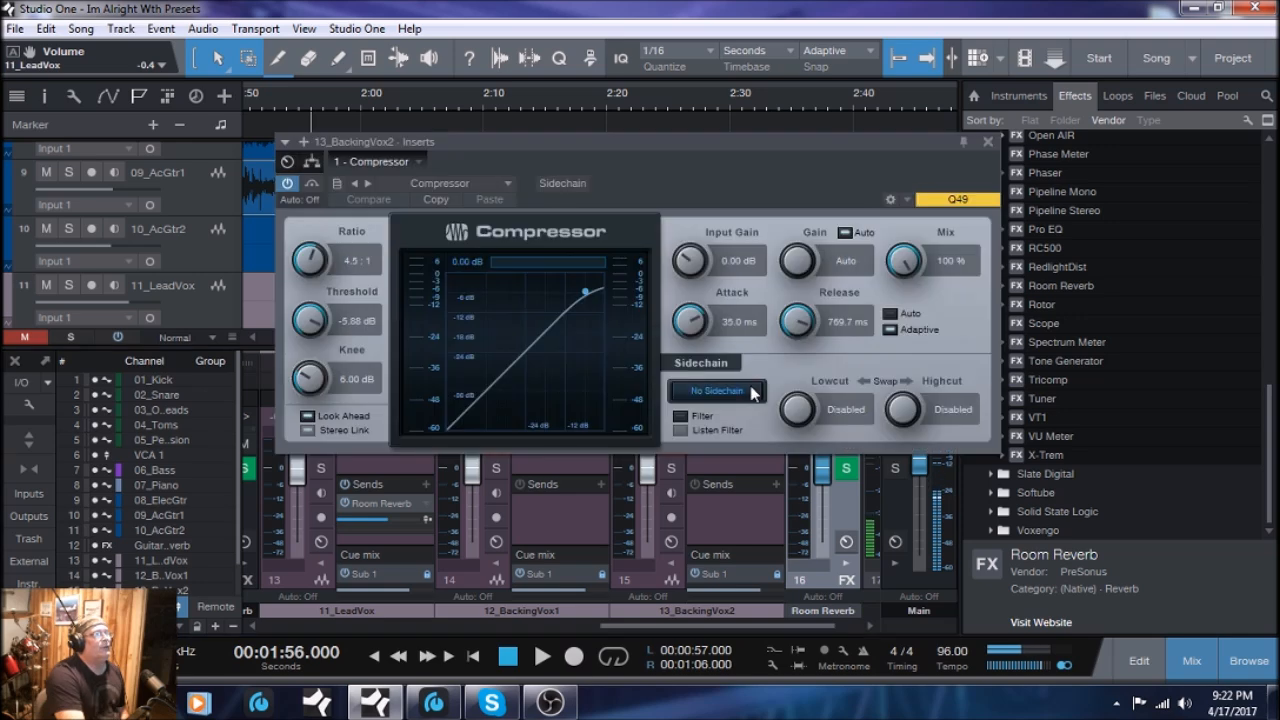
pyautogui.click(988, 141)
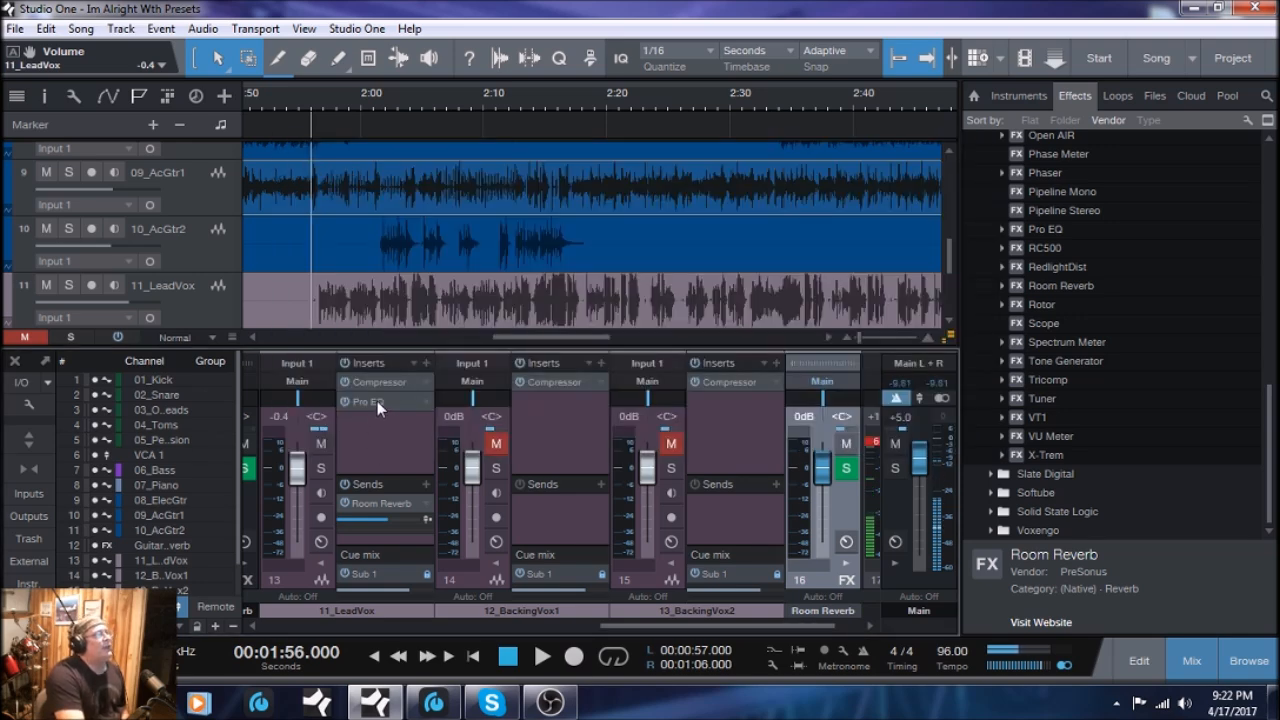
# - Copy the Pro EQ from the 11_LeadVox inserts to 12_BackingVox1 and 13_BackingVox2, closing the effect windows
pyautogui.moveTo(371, 403); pyautogui.dragTo(566, 421)
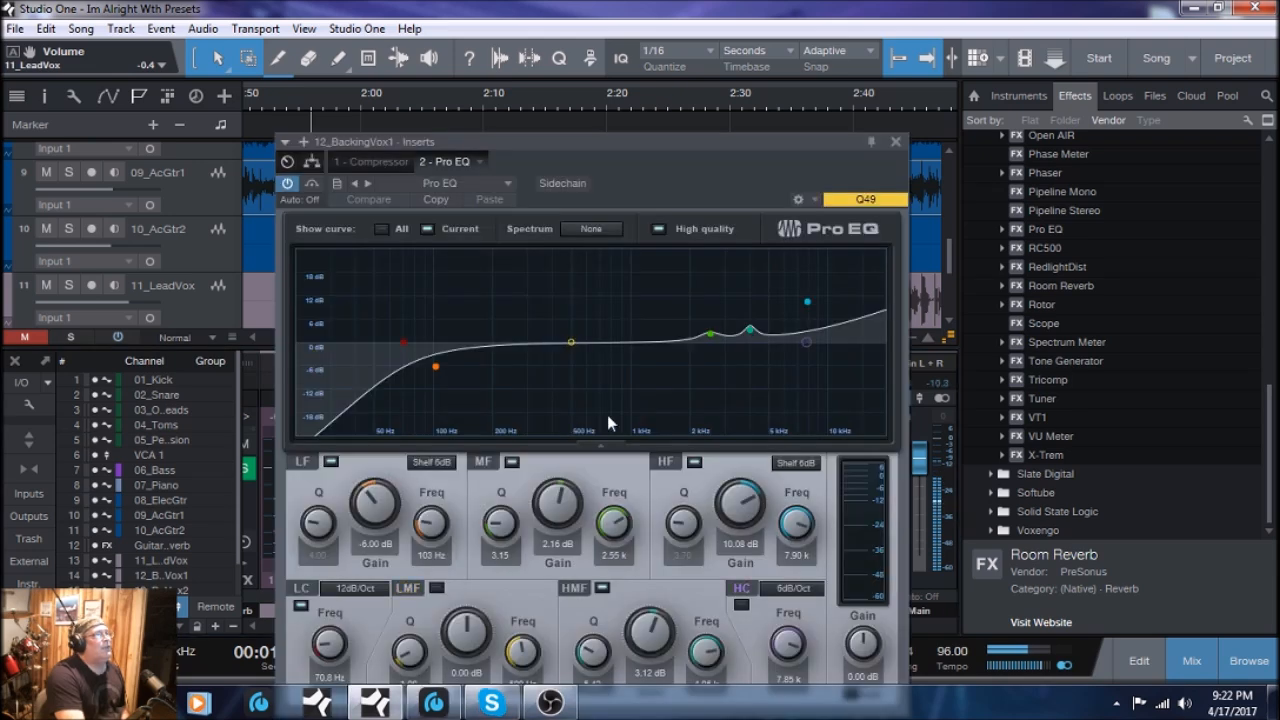
pyautogui.click(895, 141)
pyautogui.moveTo(570, 399); pyautogui.dragTo(743, 409)
pyautogui.click(895, 141)
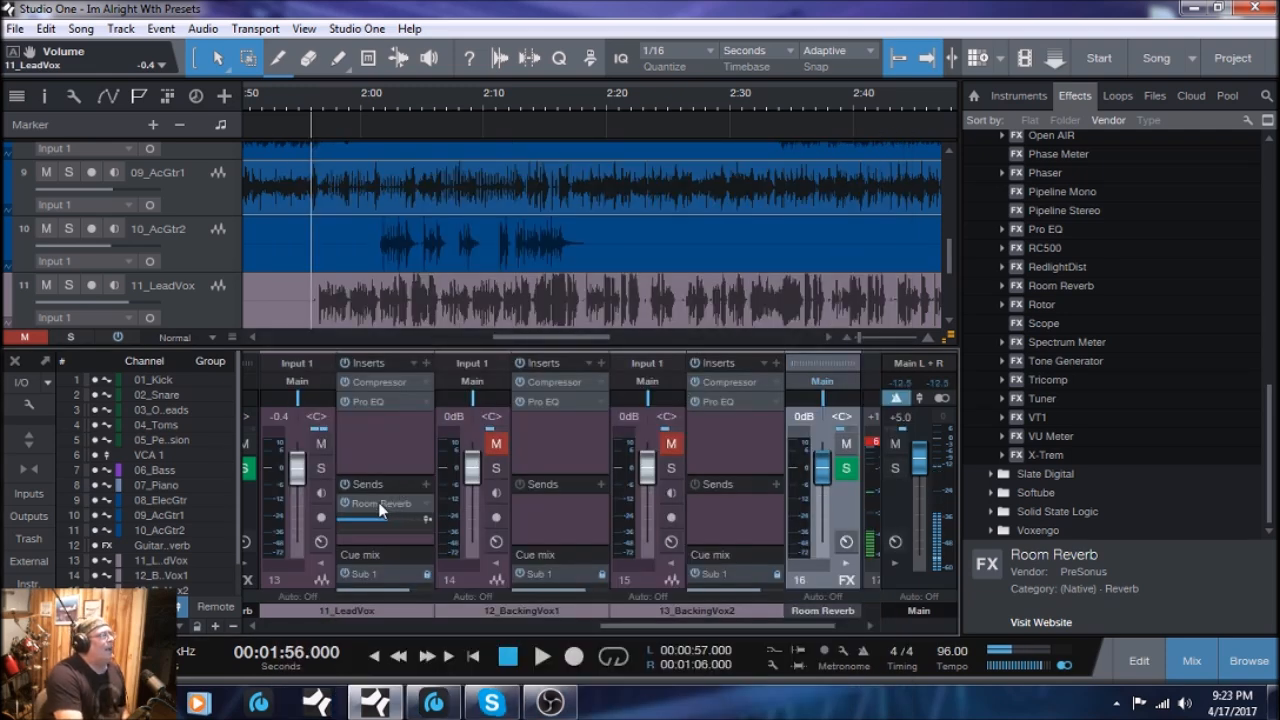
# - Copy the Room Reverb send from 11_LeadVox to both backing vocal channels, and collapse the three expanded vocal channels
pyautogui.moveTo(382, 504); pyautogui.dragTo(733, 521)
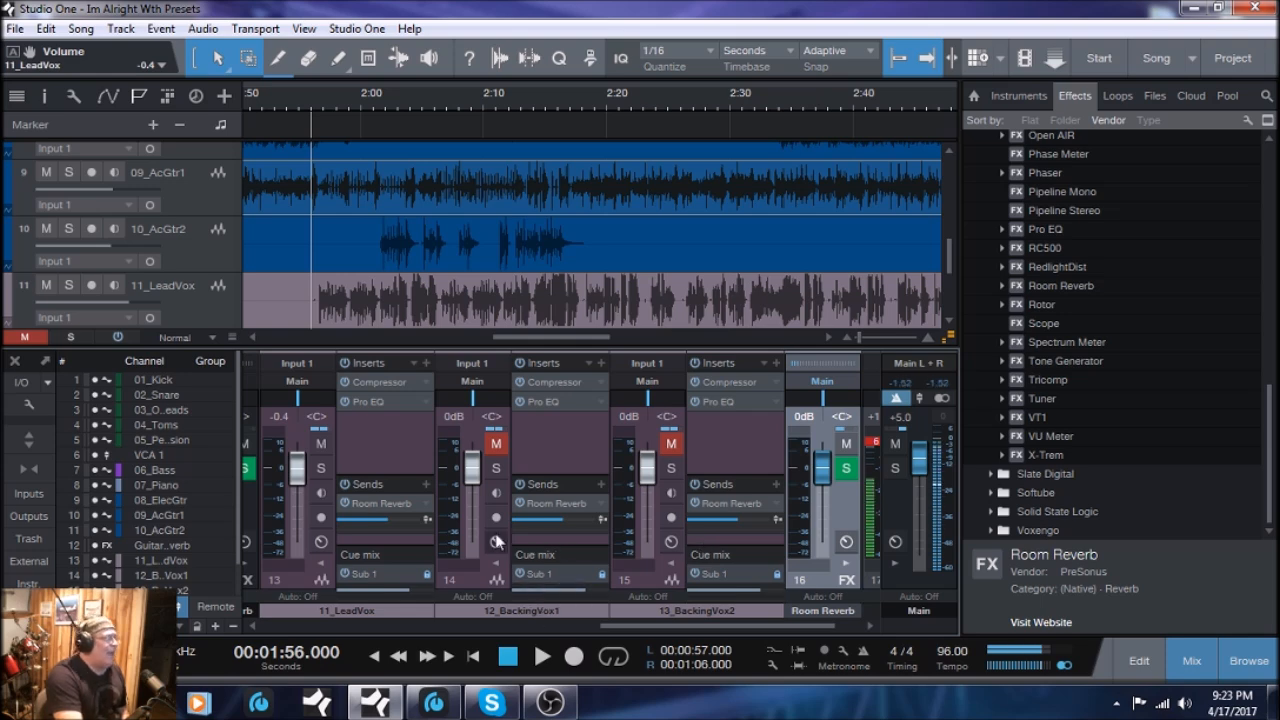
pyautogui.click(319, 563)
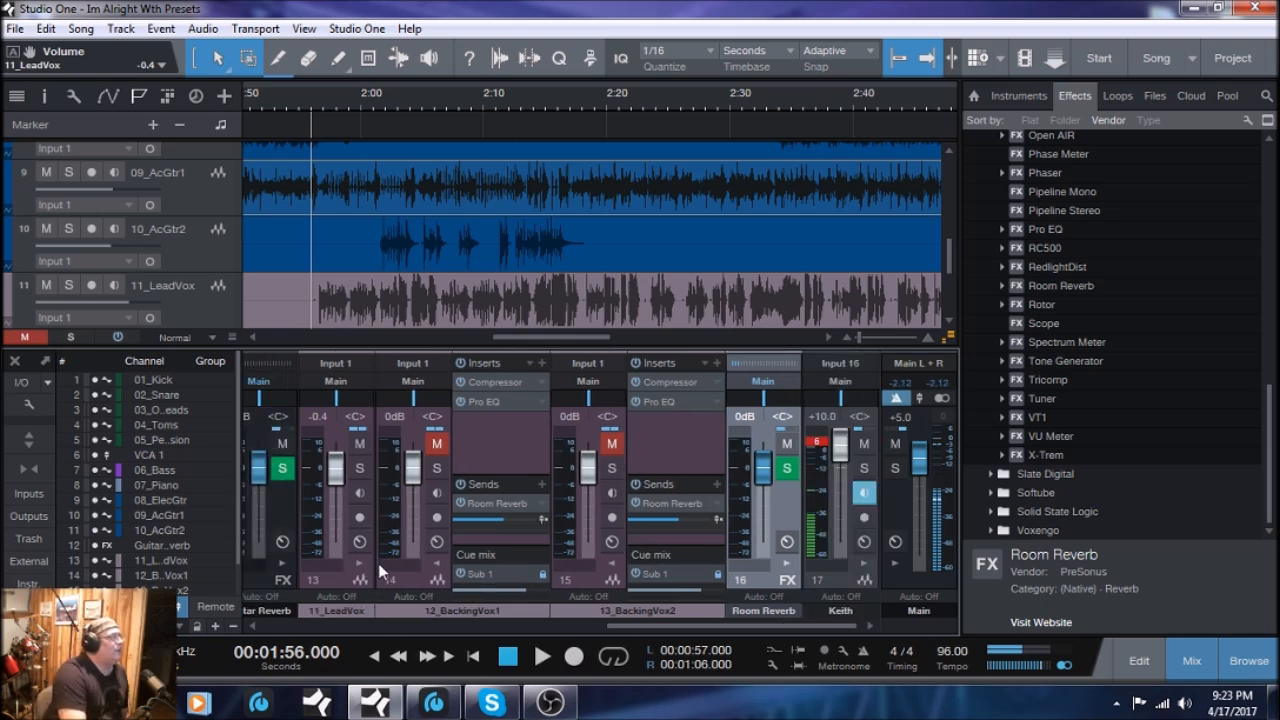
pyautogui.click(432, 564)
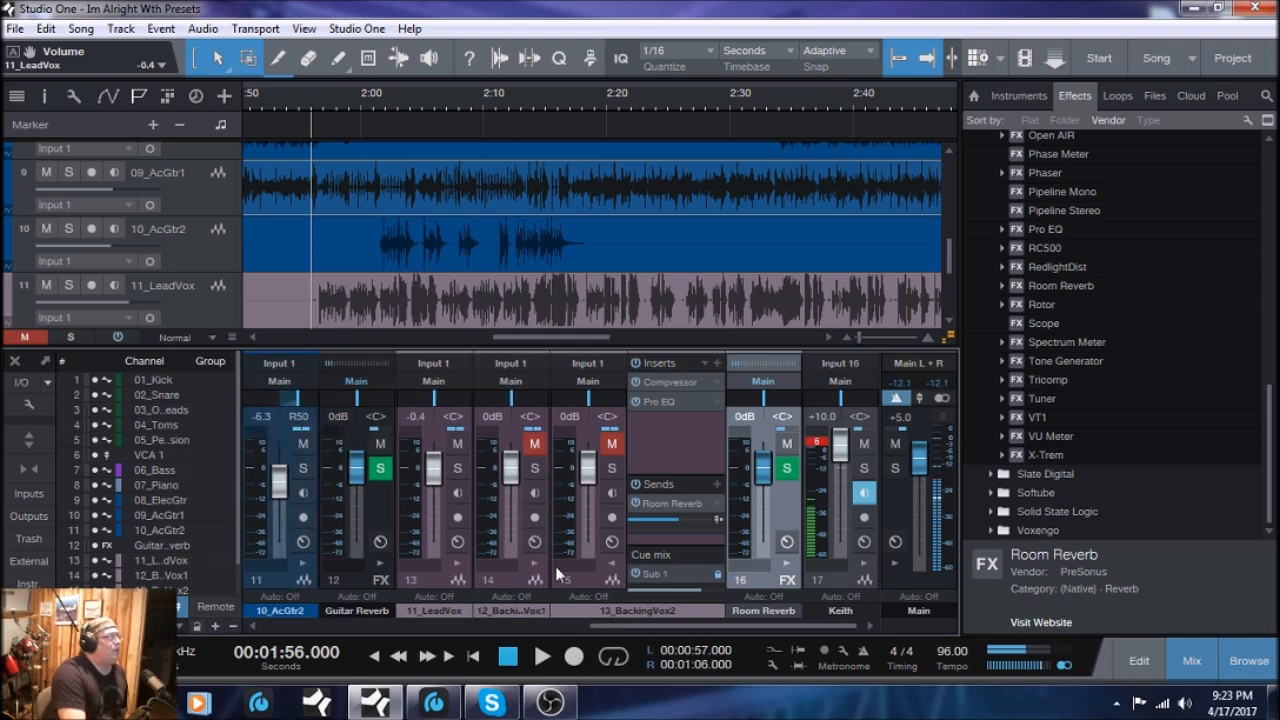
pyautogui.click(614, 565)
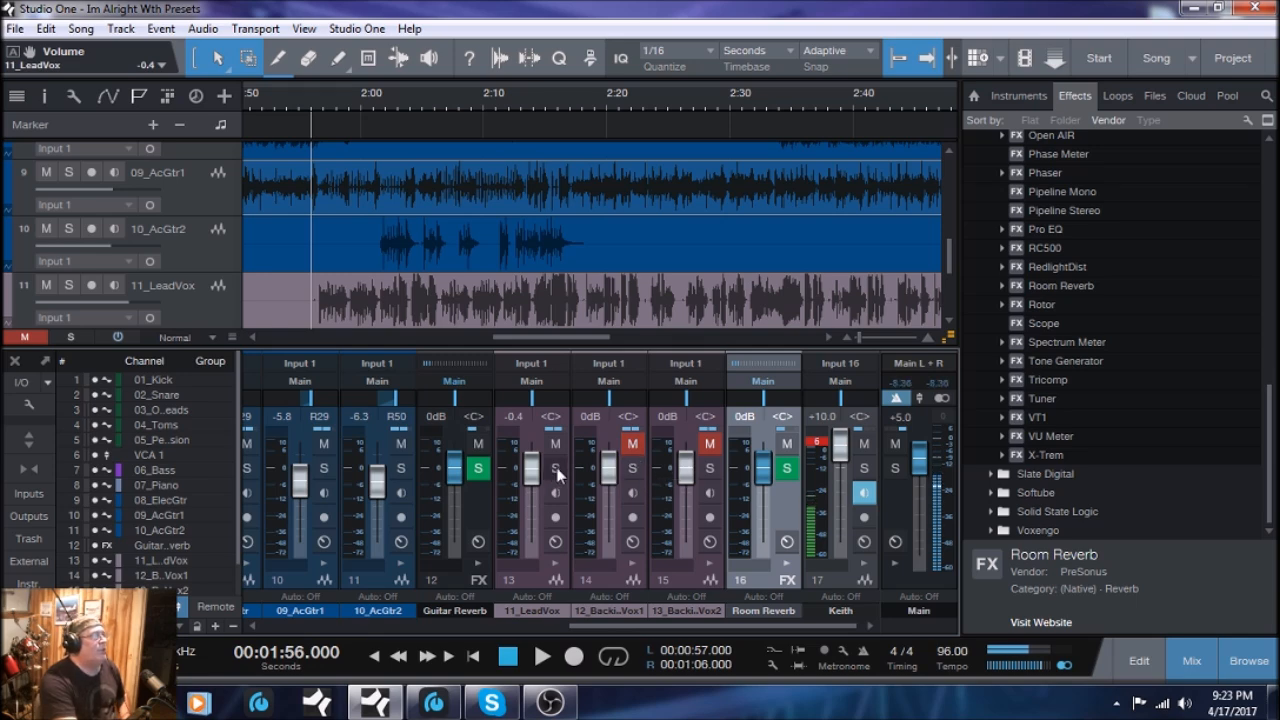
# - Solo the Input 16 microphone channel, 11_LeadVox and both backing vocal channels
pyautogui.click(863, 470)
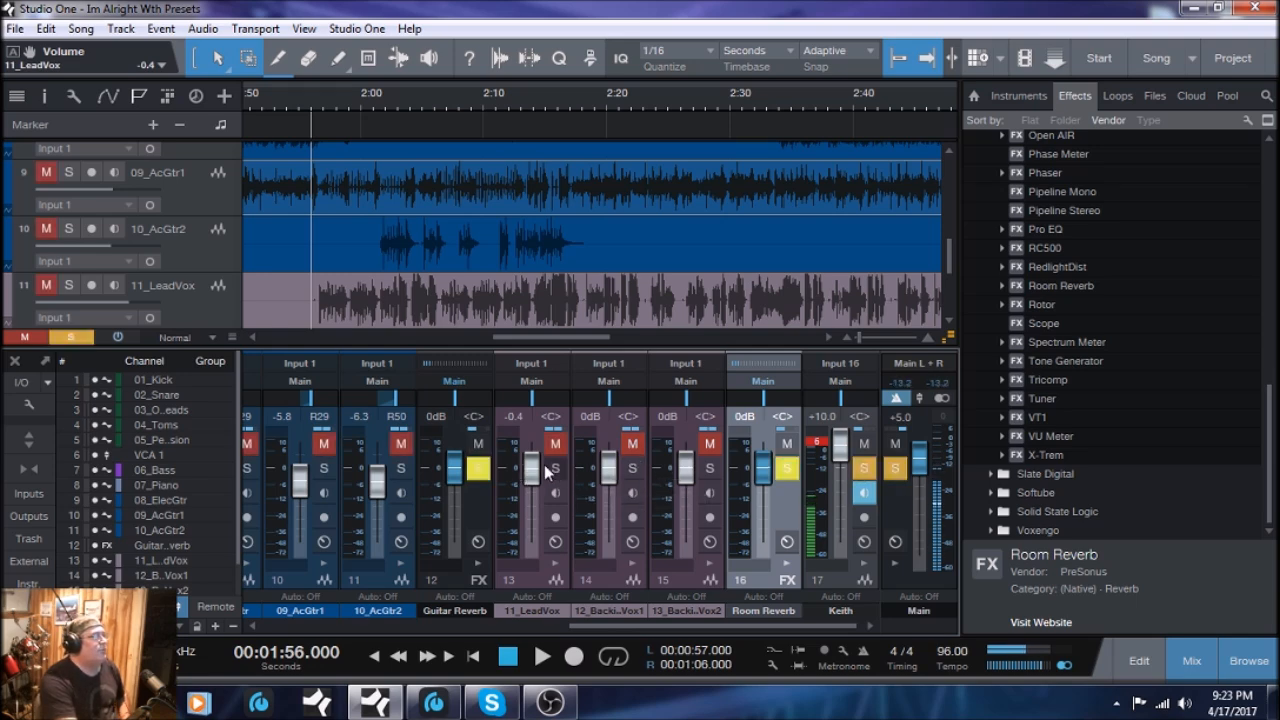
pyautogui.click(554, 468)
pyautogui.click(706, 471)
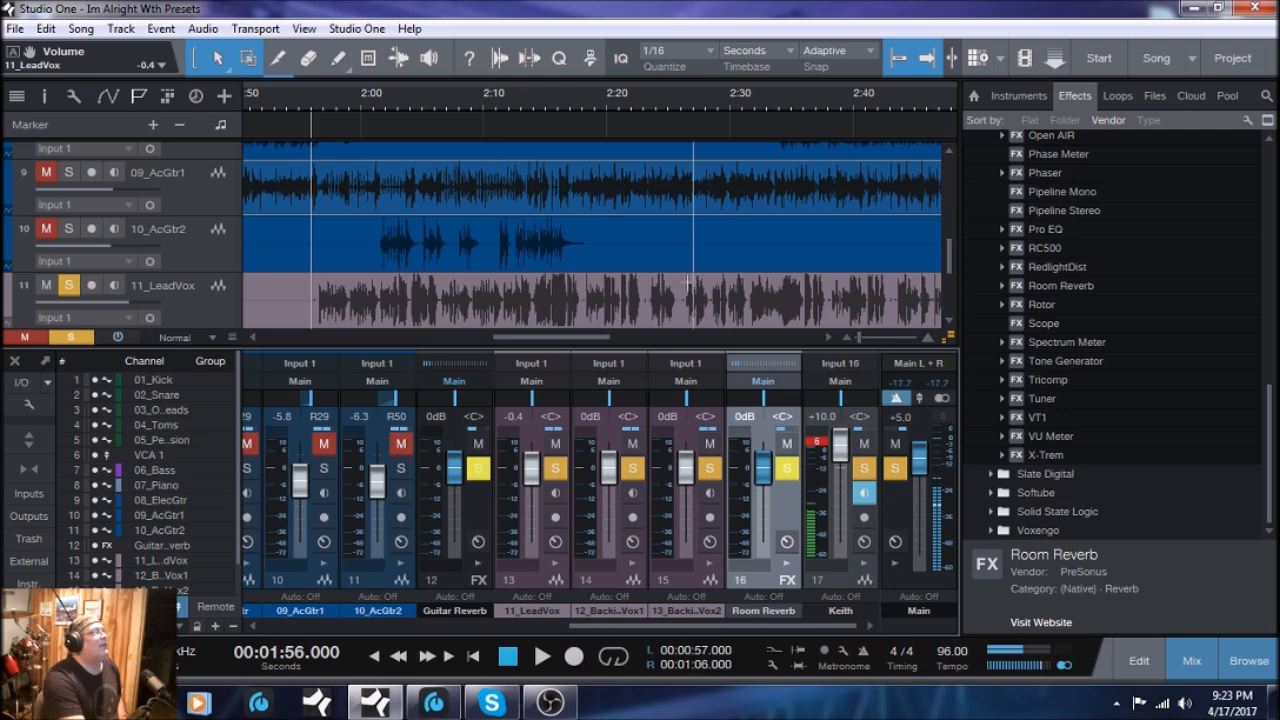
# - Audition the soloed lead and backing vocals from 00:02:16, with both backing vocal channels selected, and return to the start position
pyautogui.moveTo(951, 242); pyautogui.dragTo(952, 265)
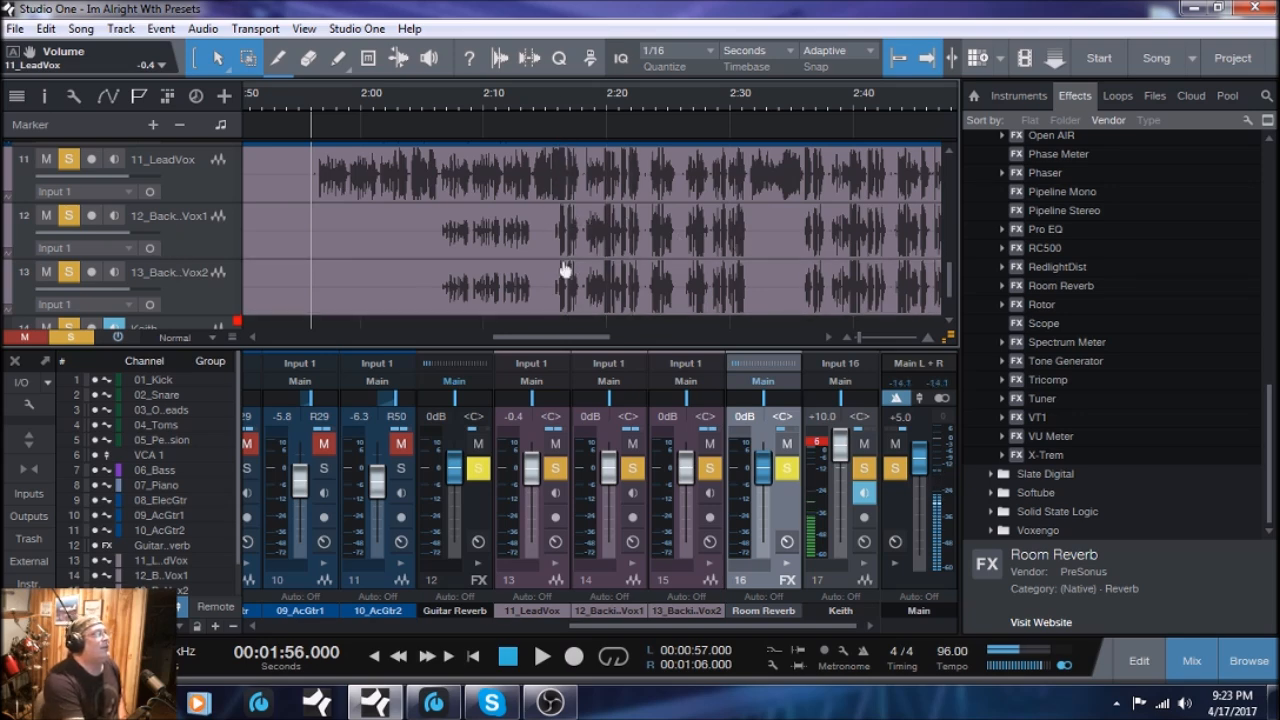
pyautogui.click(557, 108)
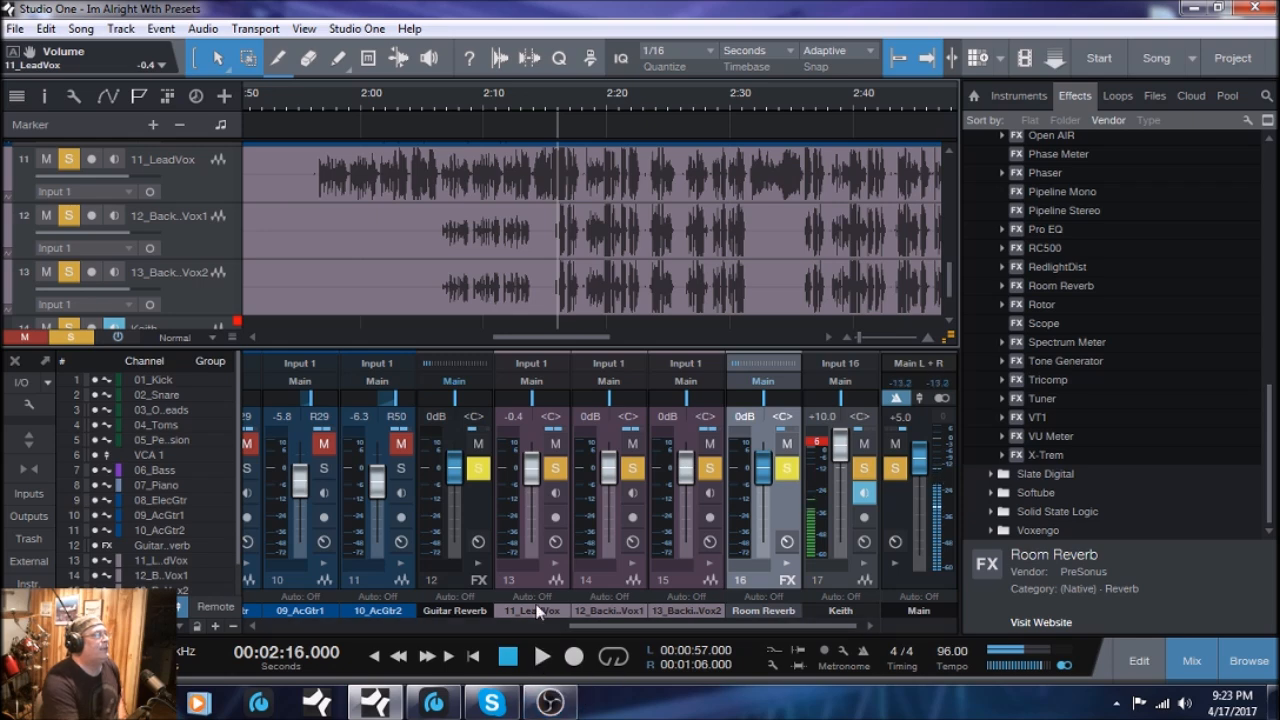
pyautogui.click(541, 657)
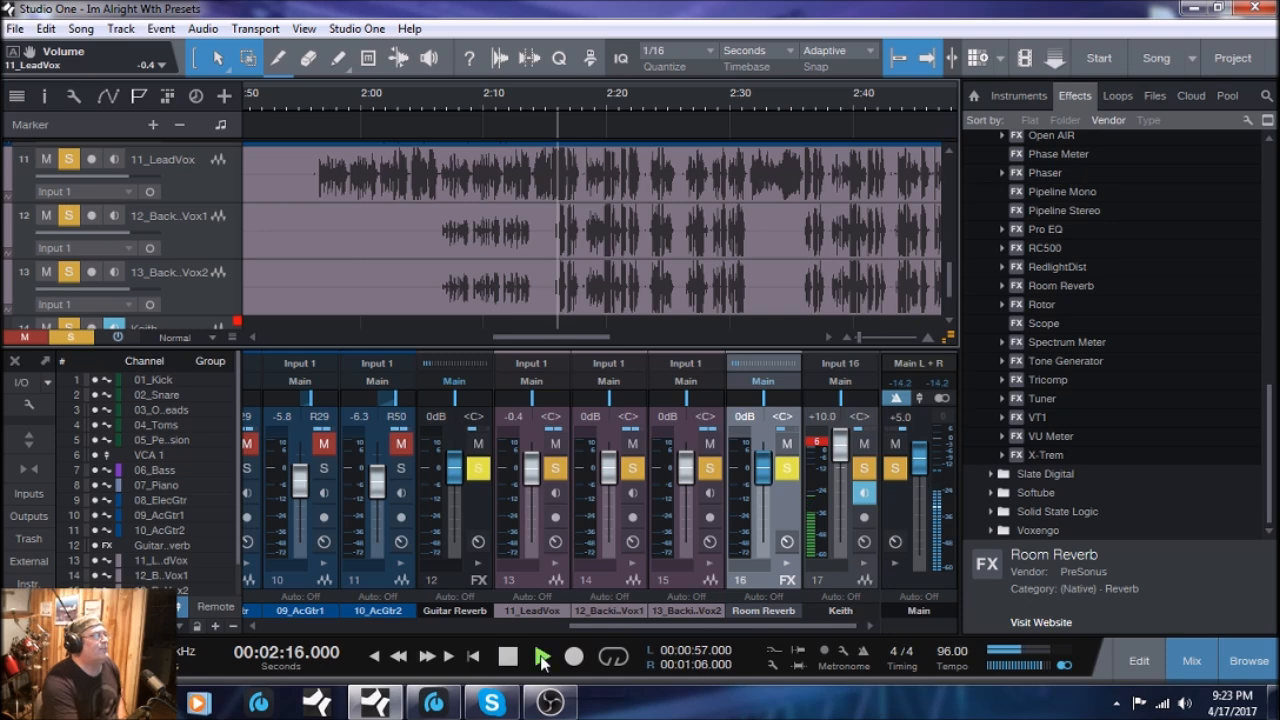
pyautogui.click(610, 577)
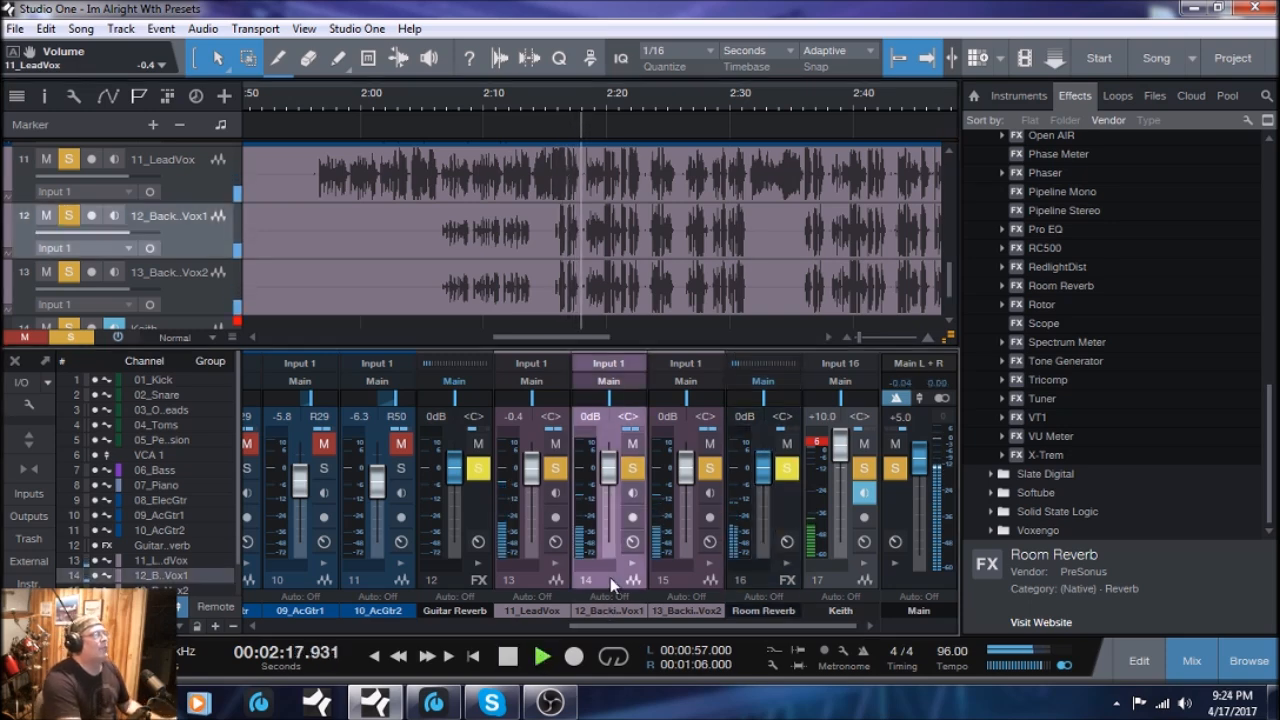
pyautogui.keyDown('ctrl'); pyautogui.click(687, 584); pyautogui.keyUp('ctrl')
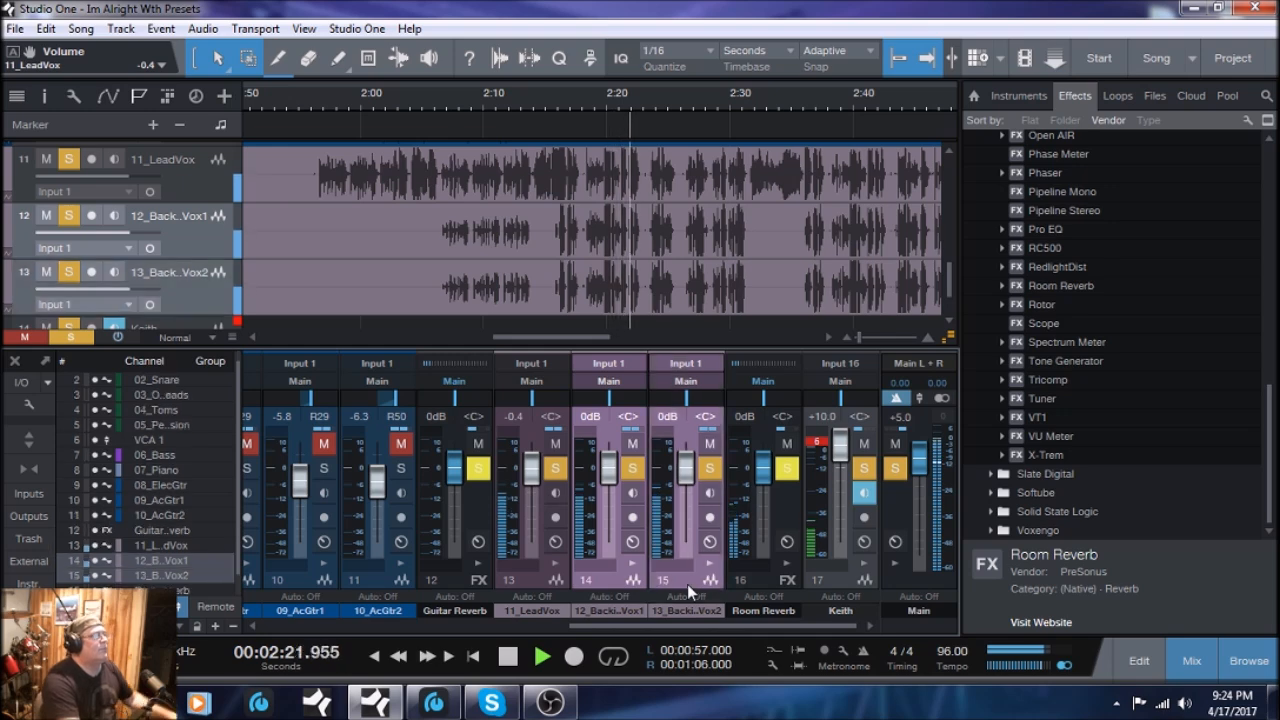
pyautogui.click(508, 662)
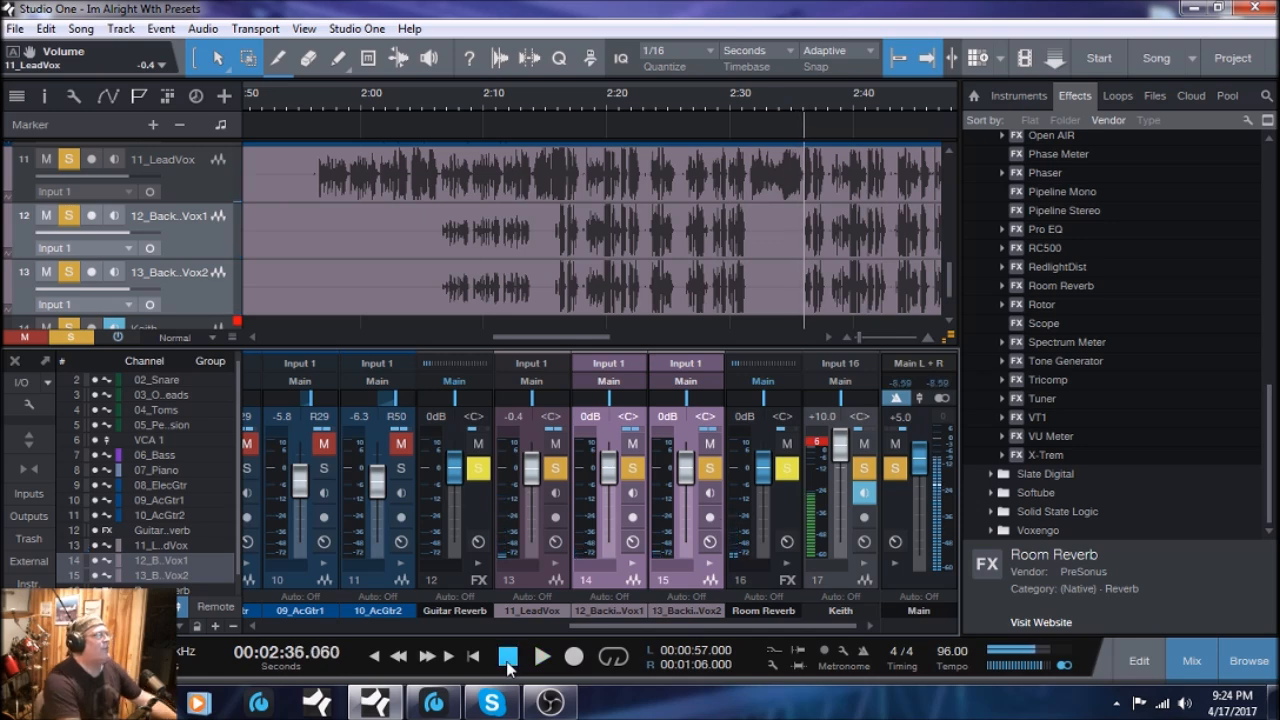
pyautogui.click(509, 667)
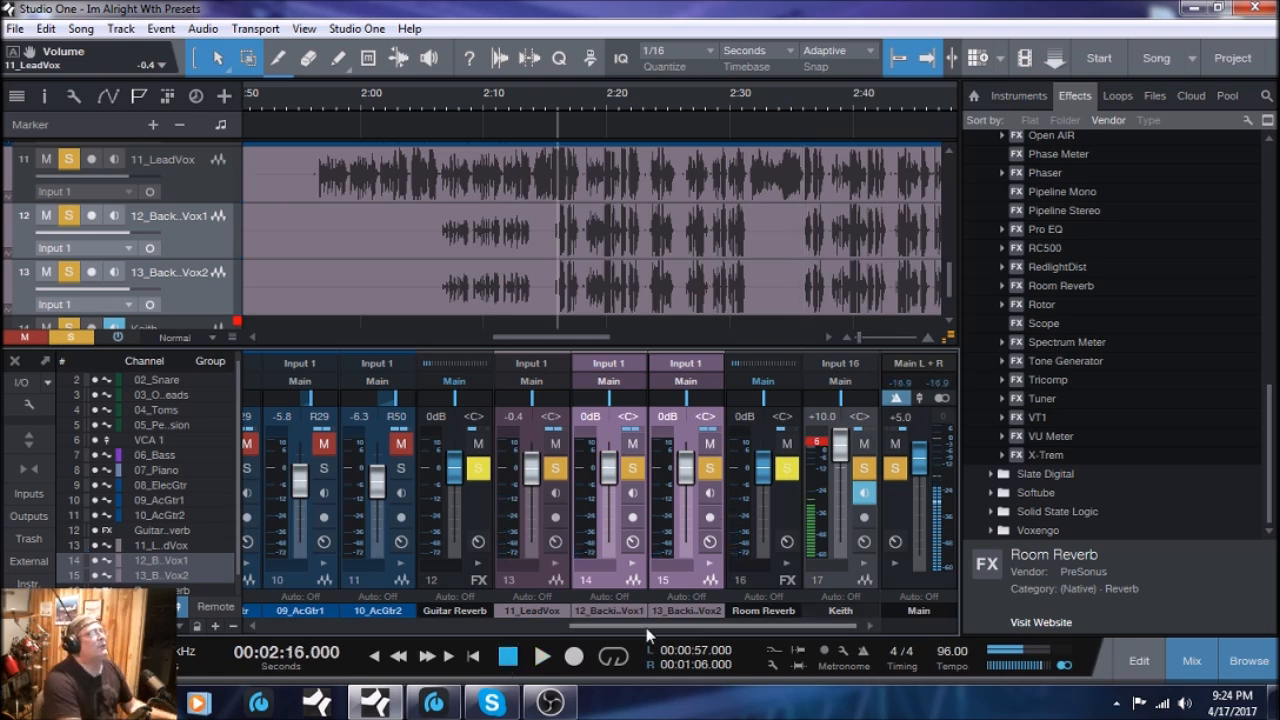
# - Select 12_BackingVox1 and 13_BackingVox2 together and lower their volume to -7.9 dB
pyautogui.click(619, 588)
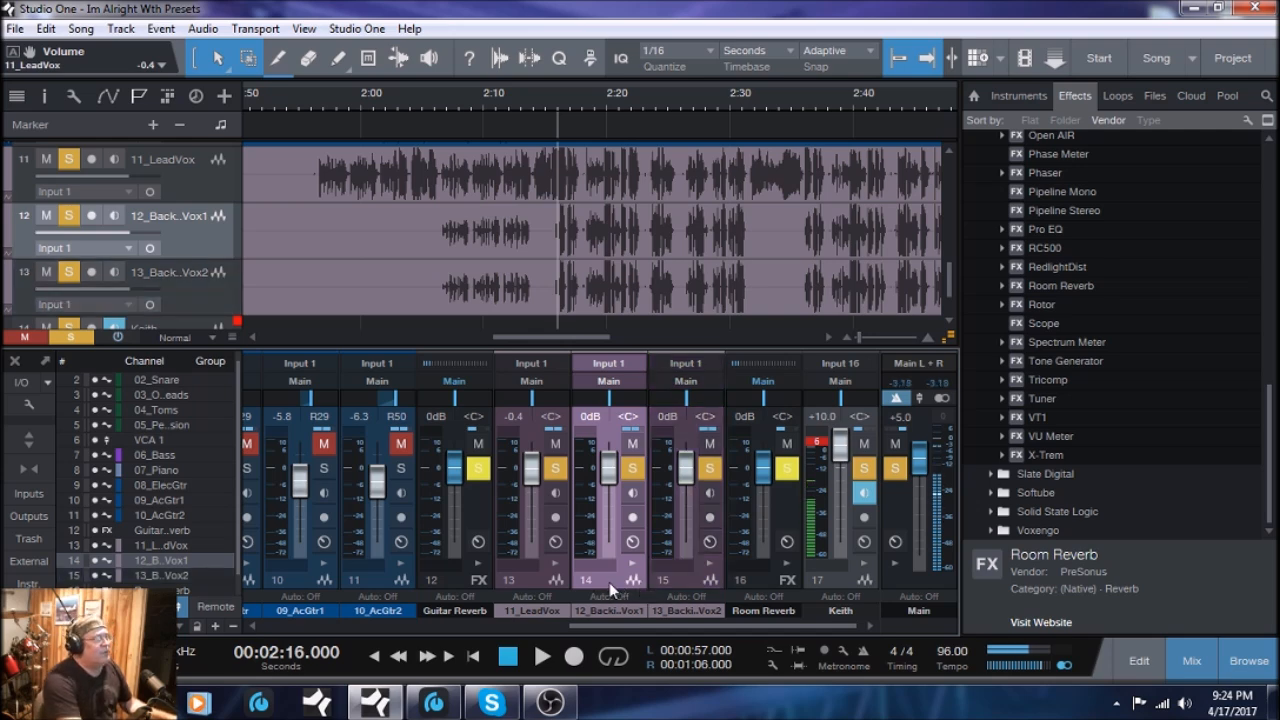
pyautogui.keyDown('ctrl'); pyautogui.click(685, 578); pyautogui.keyUp('ctrl')
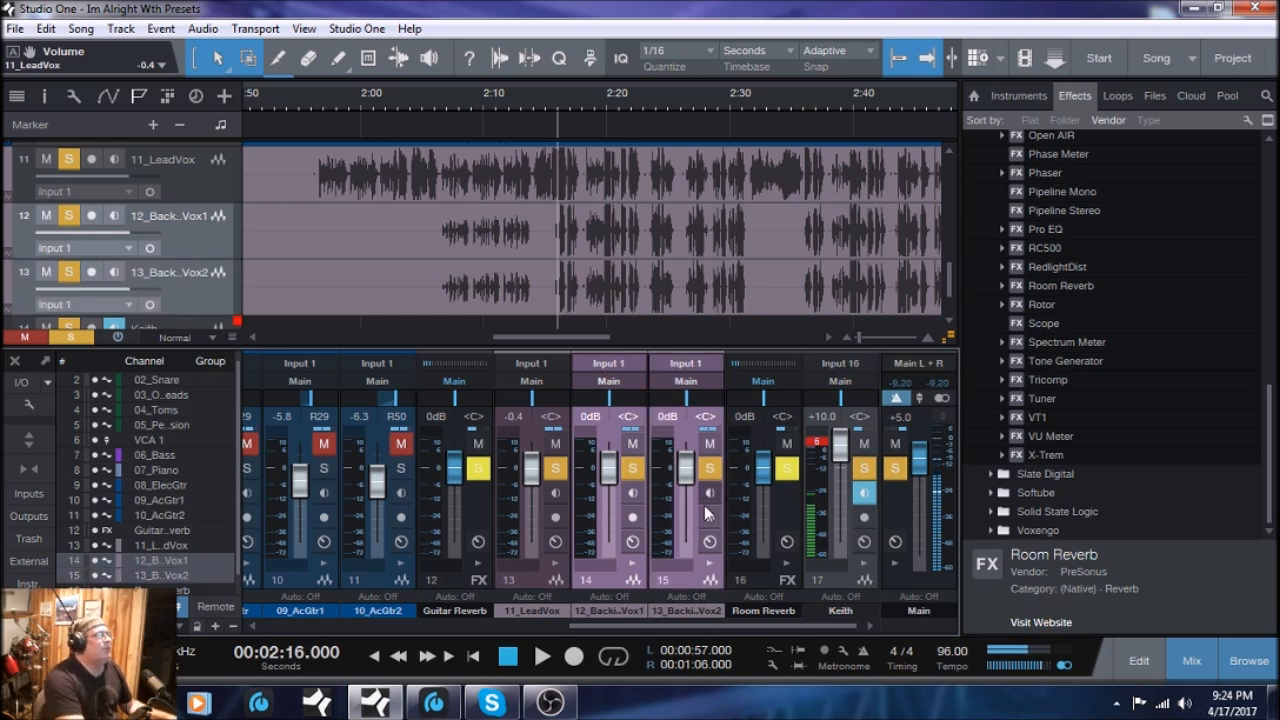
pyautogui.moveTo(687, 474); pyautogui.dragTo(689, 492)
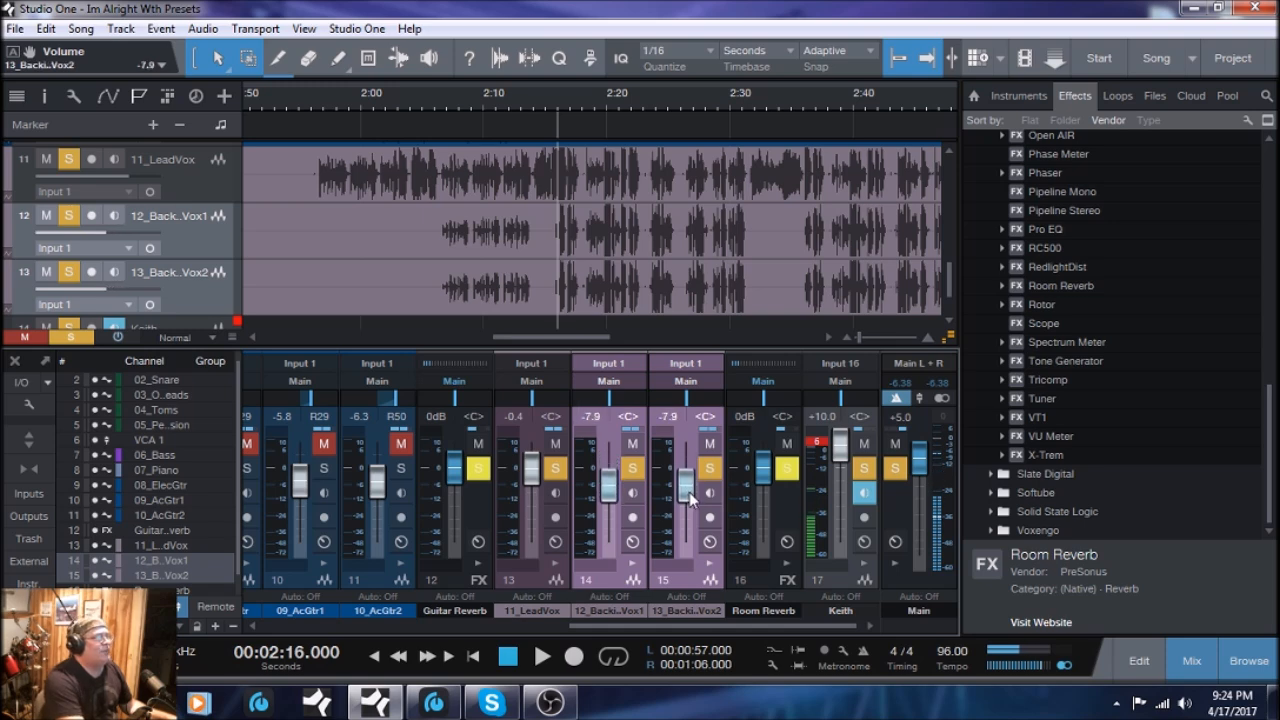
# - Play the vocals, fine-tune both backing vocal channels to -8.3 dB, and return to the playback start position
pyautogui.click(541, 656)
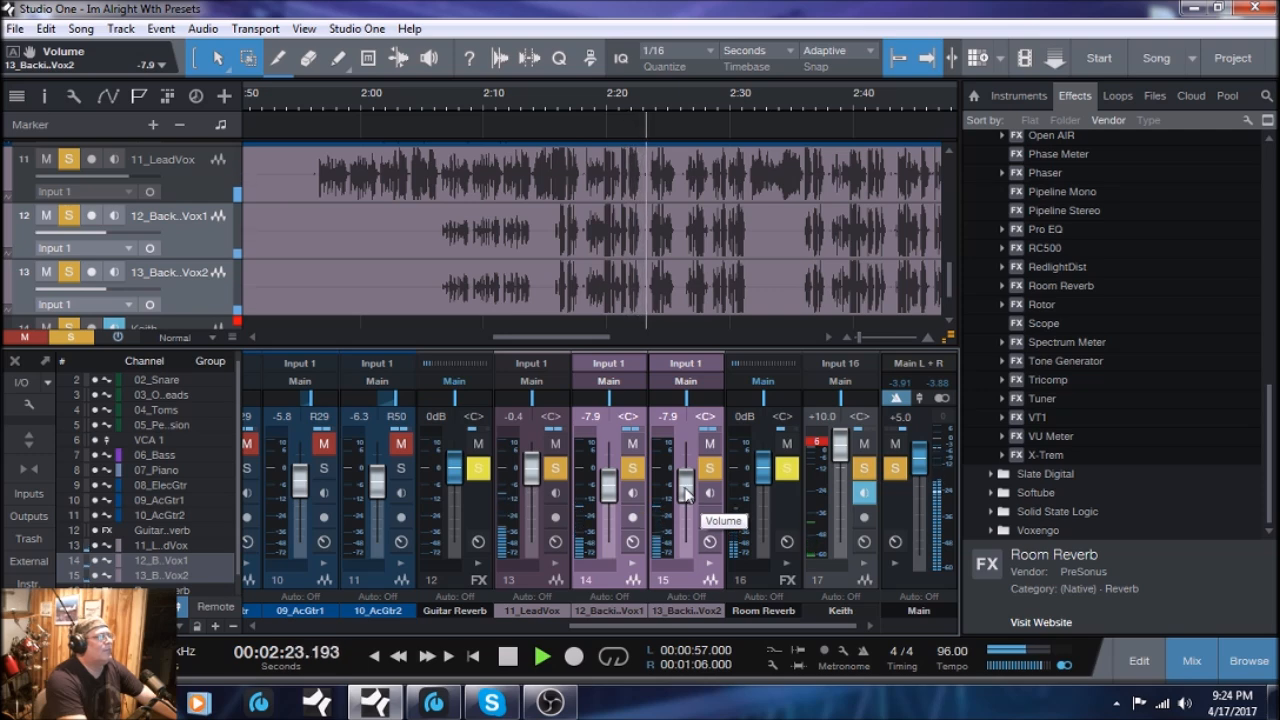
pyautogui.moveTo(686, 487); pyautogui.dragTo(686, 488)
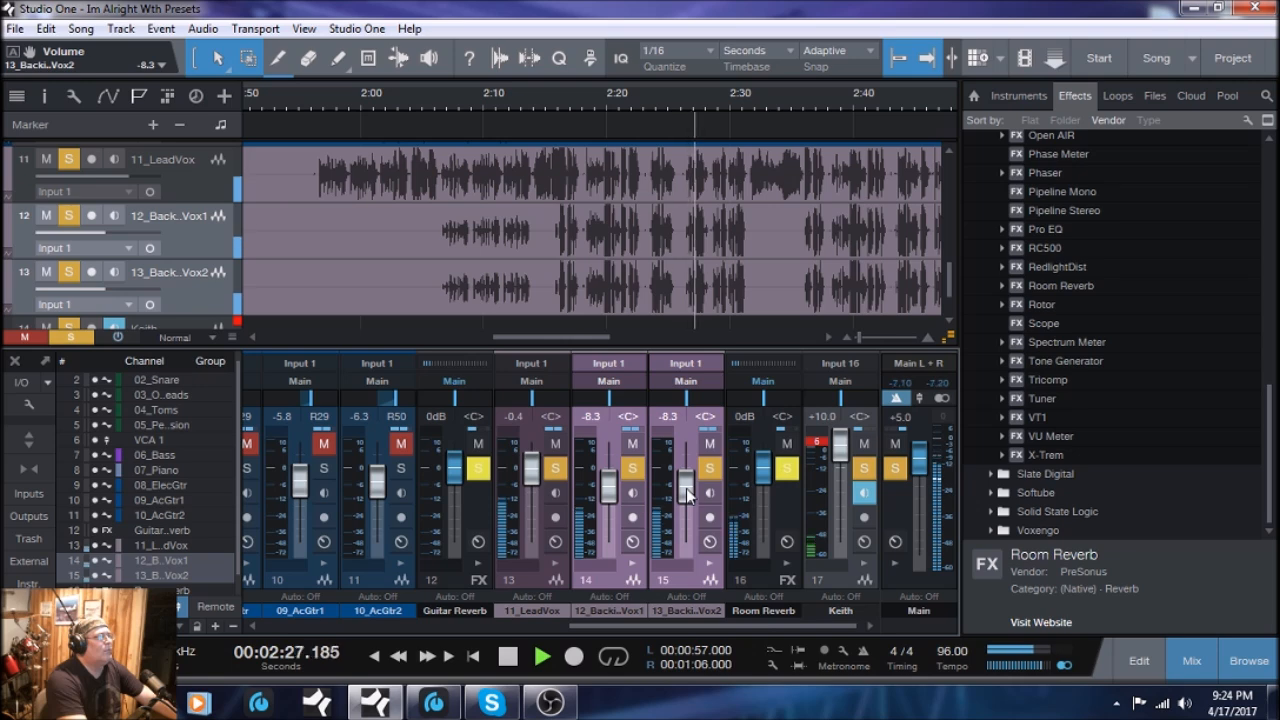
pyautogui.click(509, 658)
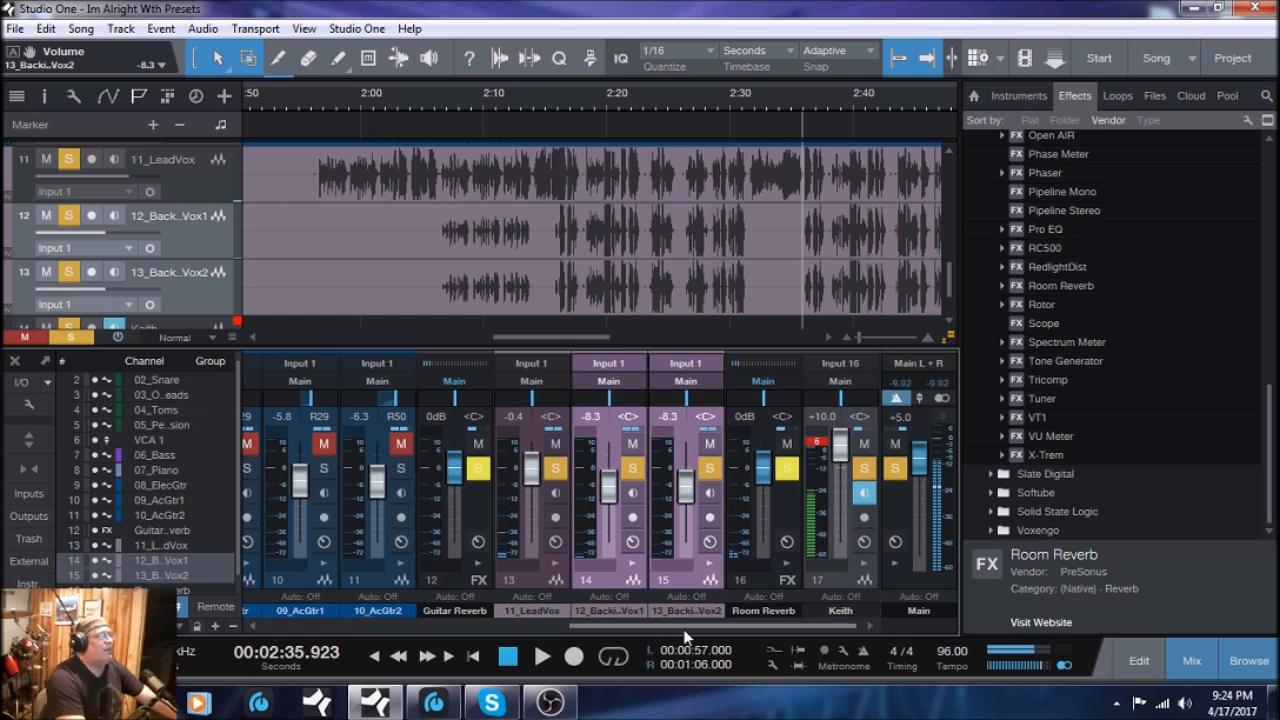
pyautogui.click(509, 658)
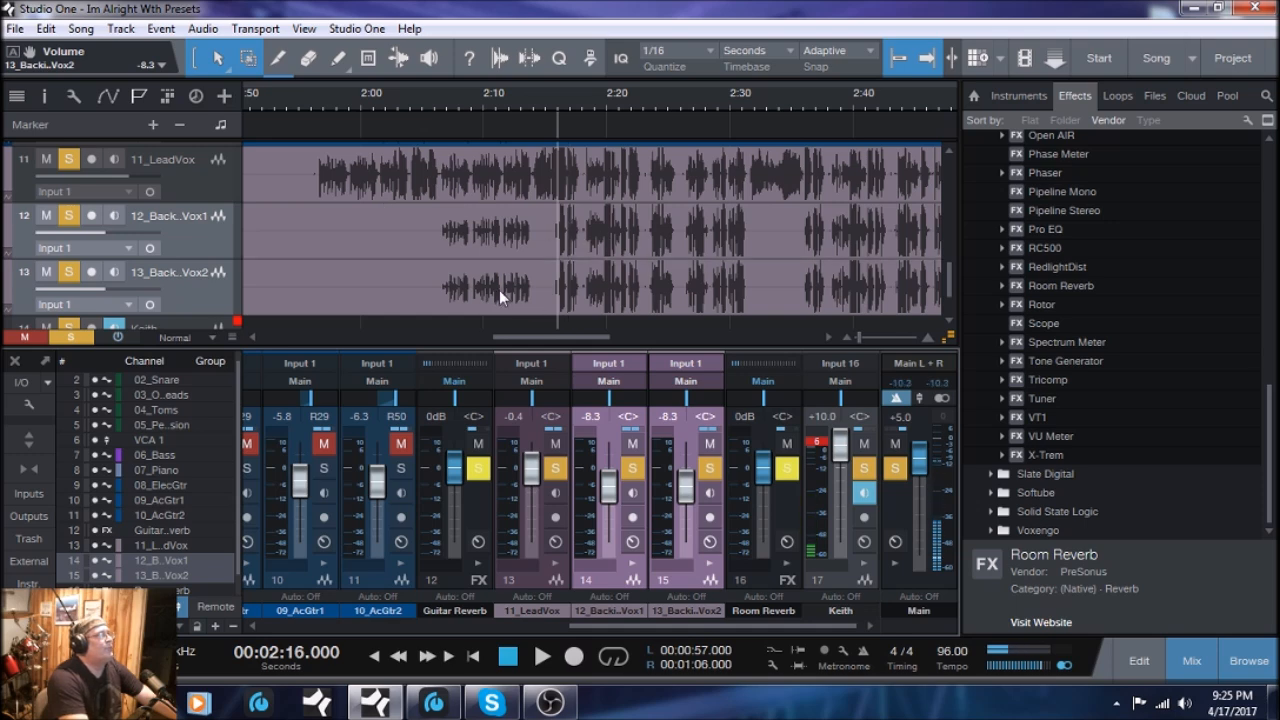
# - Pan 12_BackingVox1 to L50 and 13_BackingVox2 to R50, and listen to the vocals with the new panning
pyautogui.scroll(6, 499, 289)
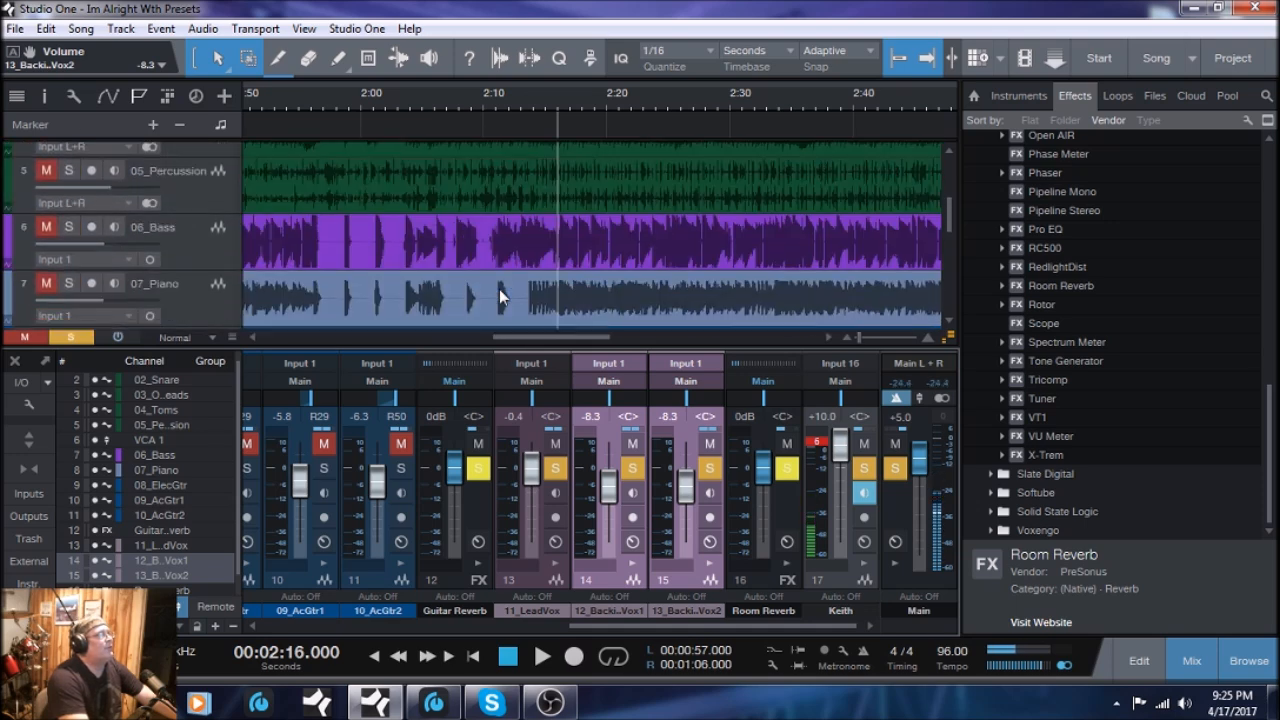
pyautogui.scroll(2, 499, 289)
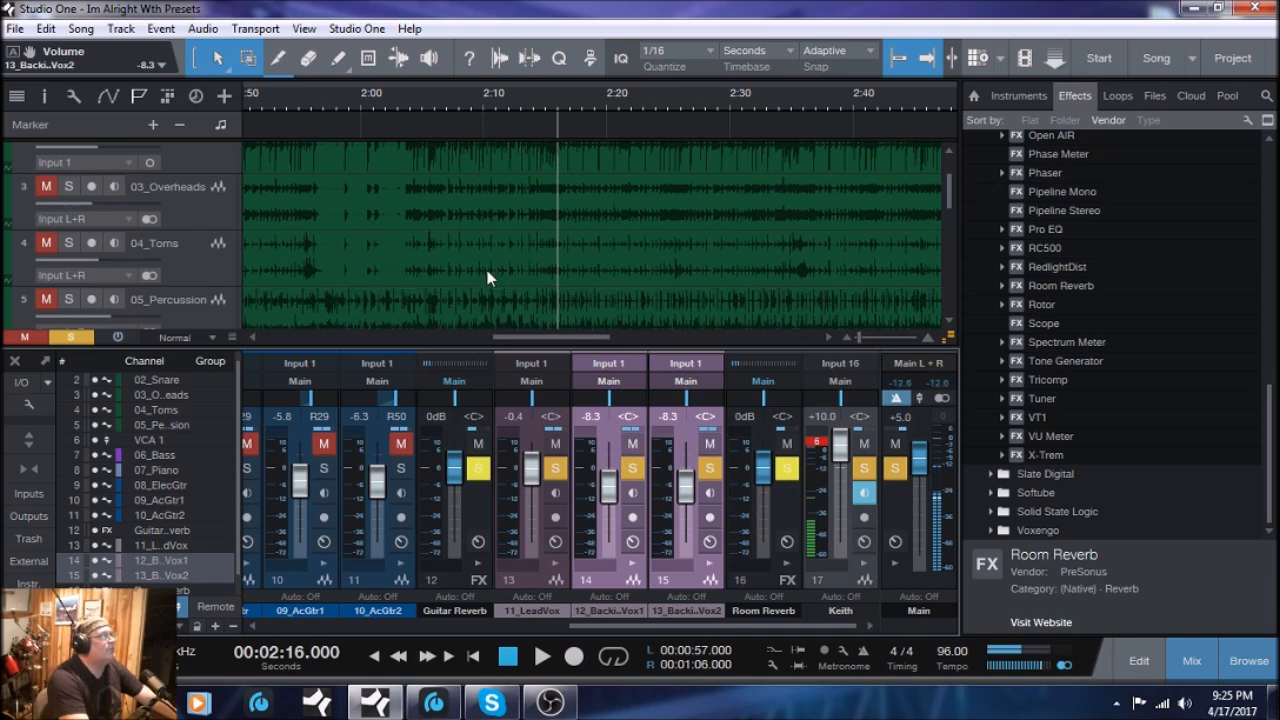
pyautogui.scroll(-9, 576, 262)
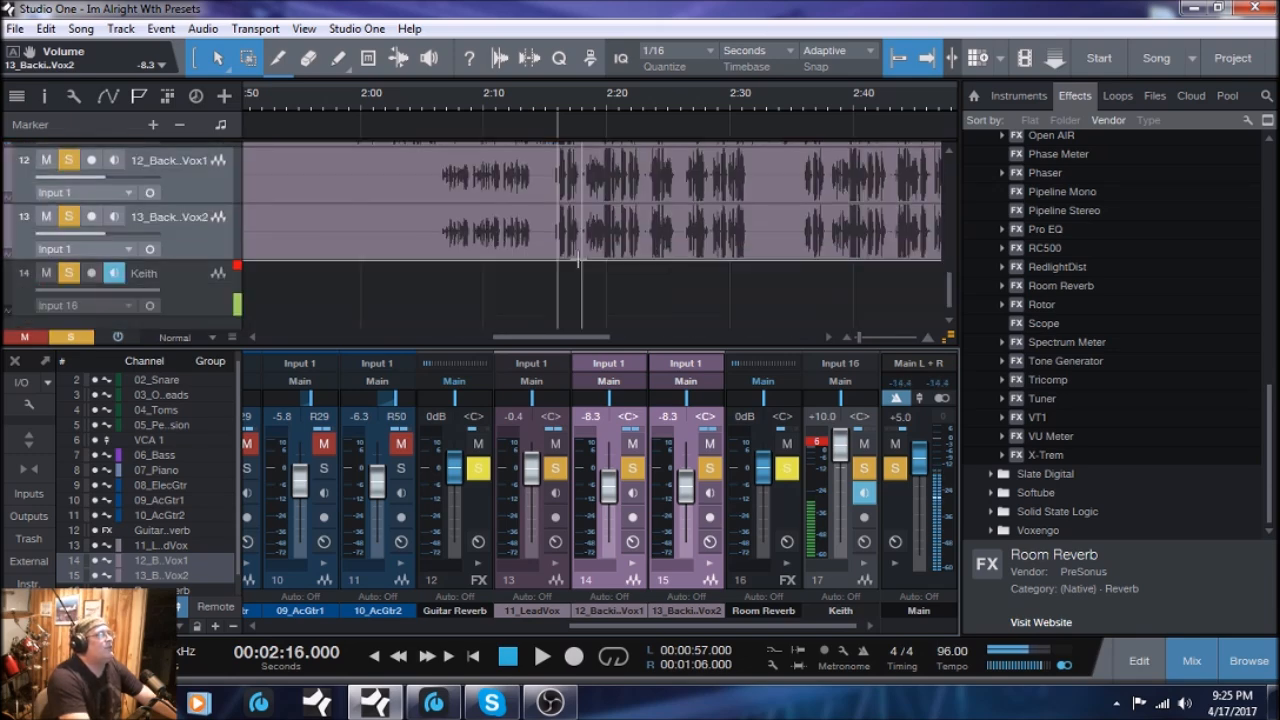
pyautogui.scroll(1, 578, 262)
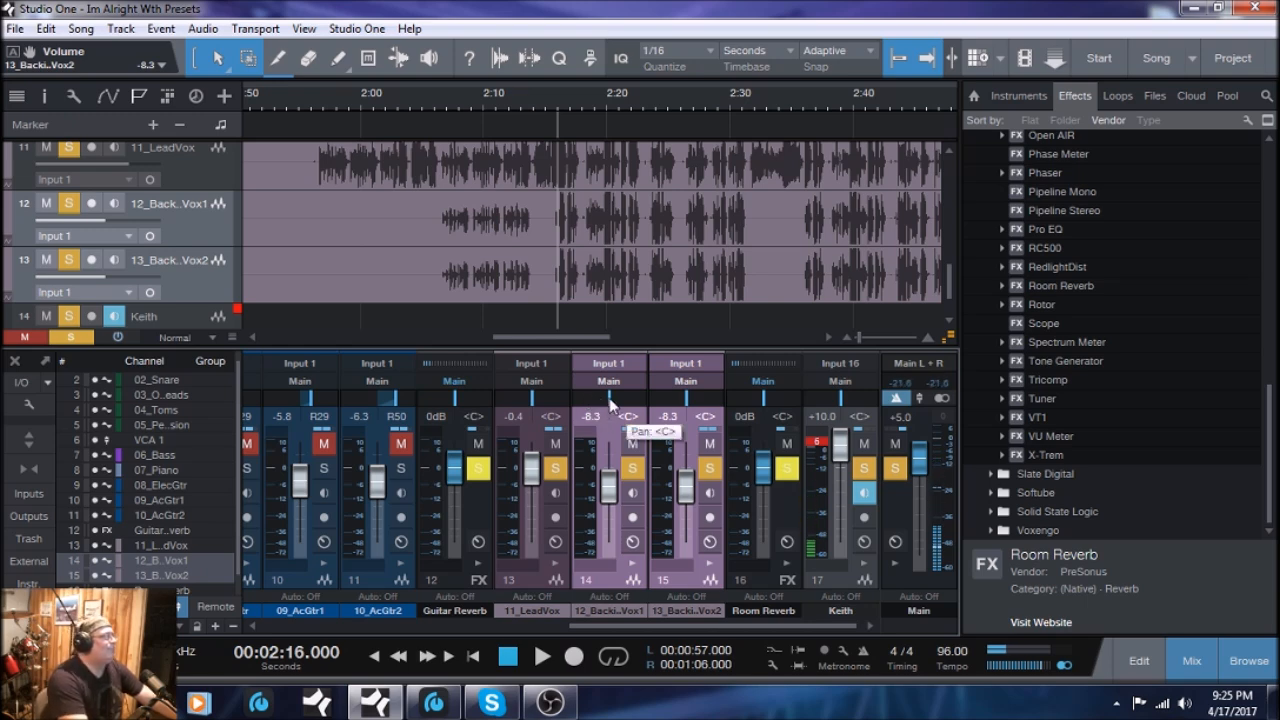
pyautogui.moveTo(610, 403); pyautogui.dragTo(591, 397)
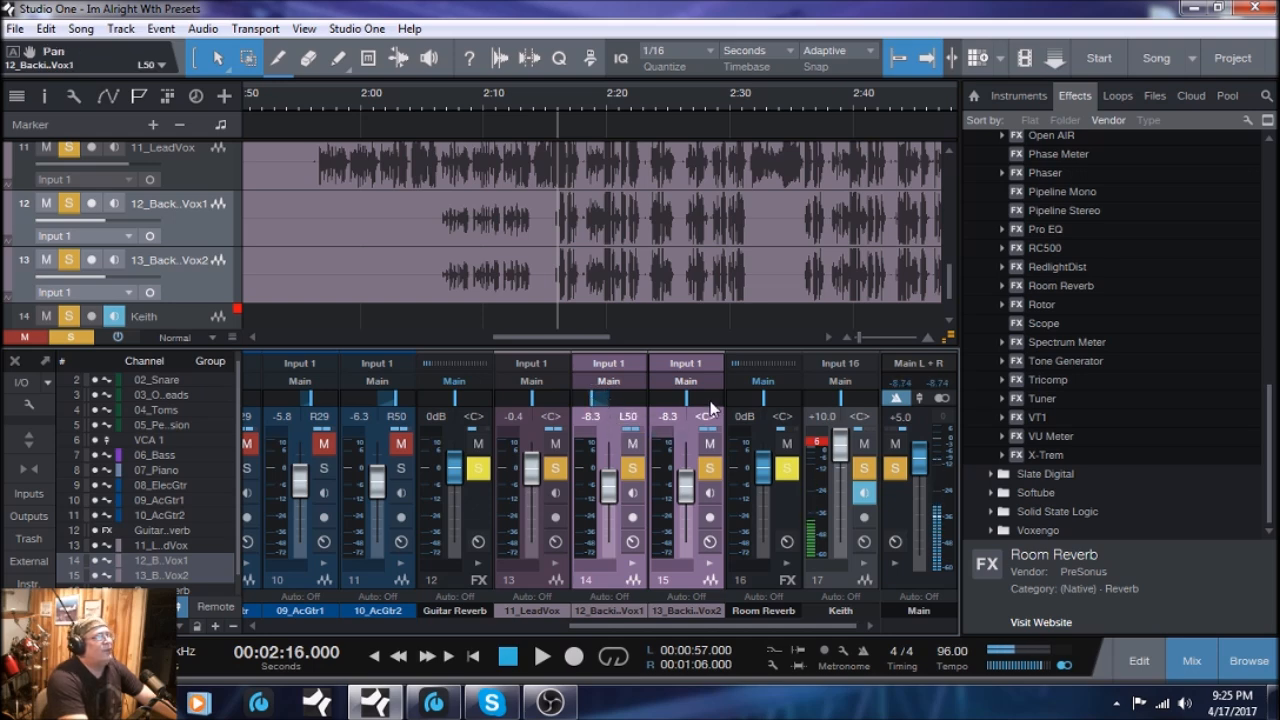
pyautogui.moveTo(686, 399); pyautogui.dragTo(705, 405)
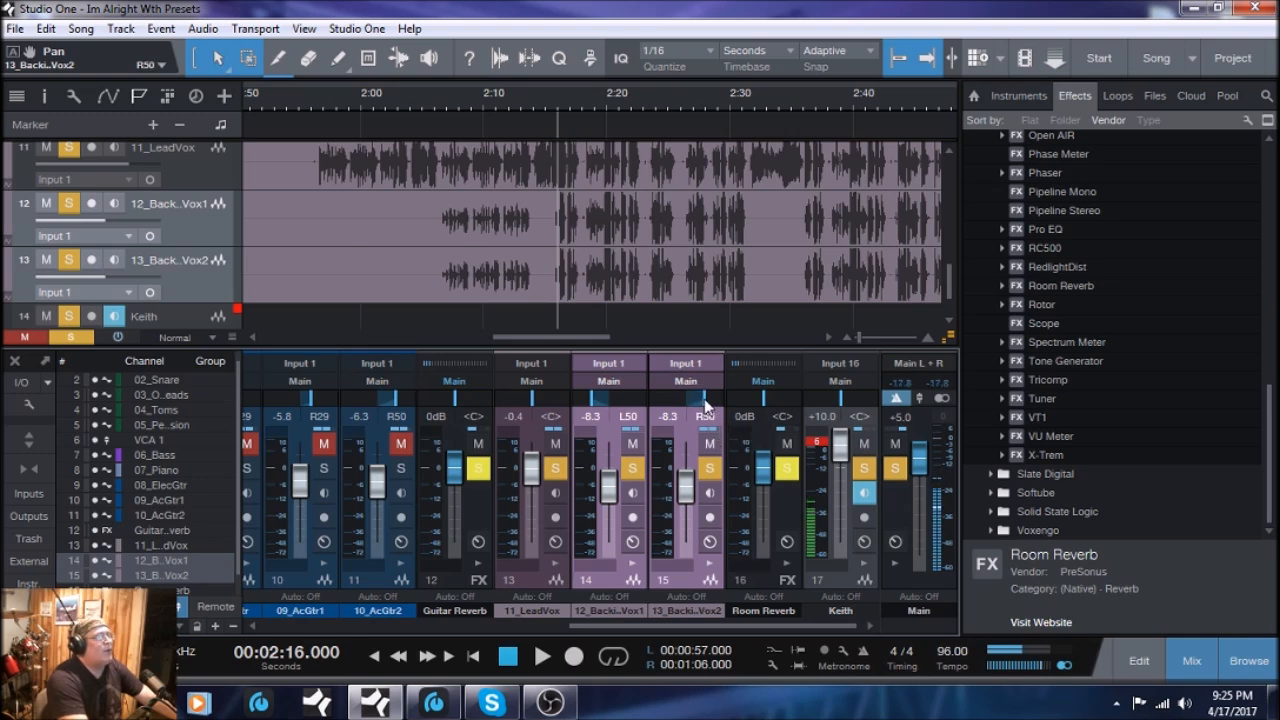
pyautogui.click(541, 657)
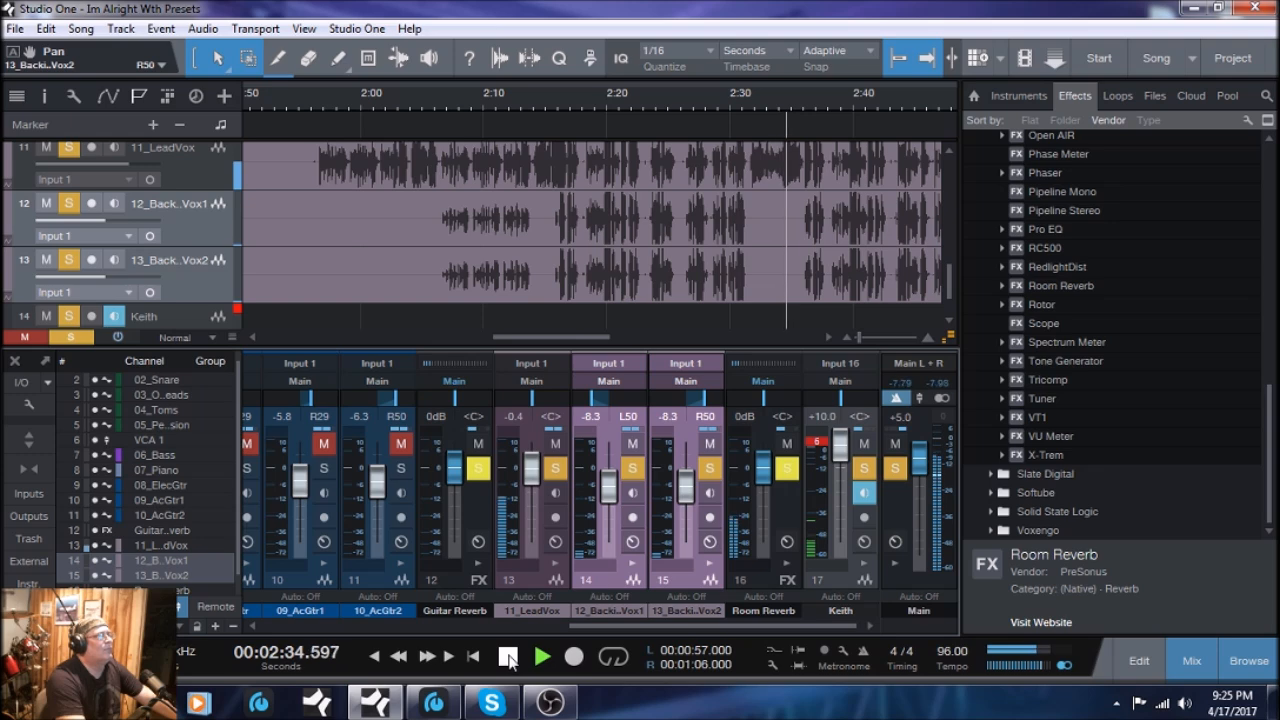
pyautogui.click(508, 657)
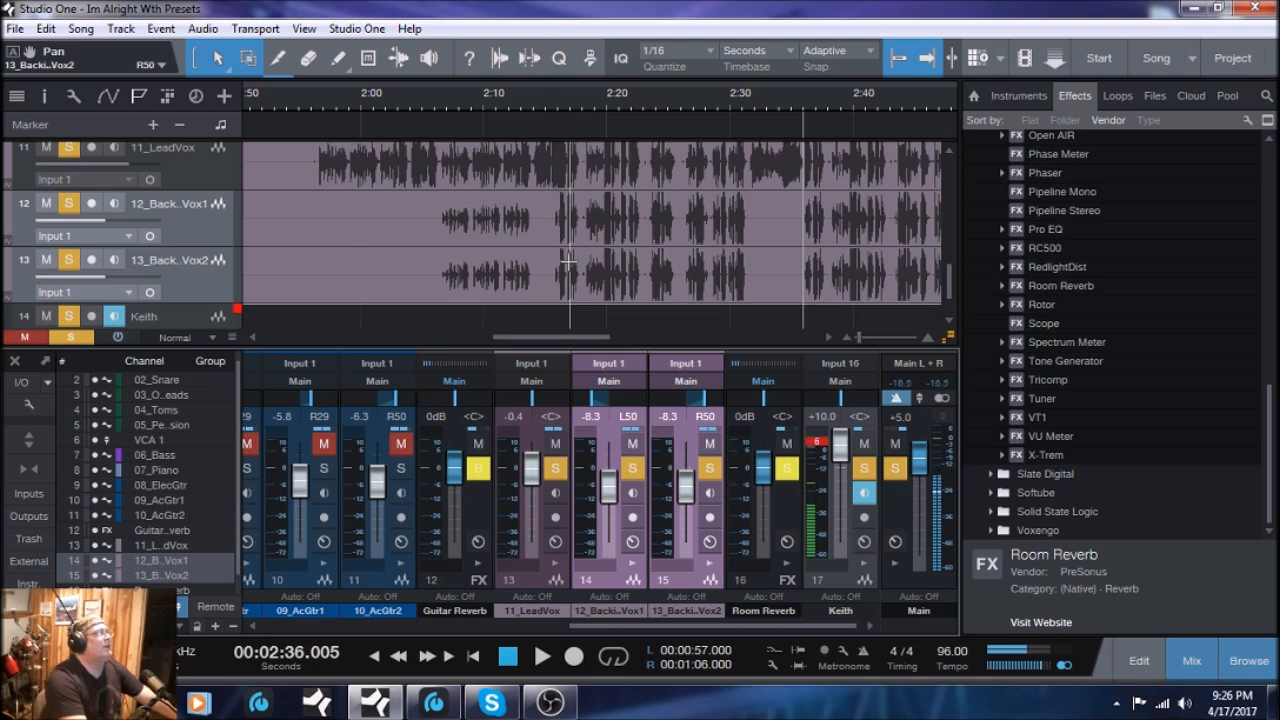
# - Set a loop range from 00:02:16 to 00:02:31 over the backing vocals and start looped playback
pyautogui.scroll(2, 568, 198)
pyautogui.scroll(-3, 570, 202)
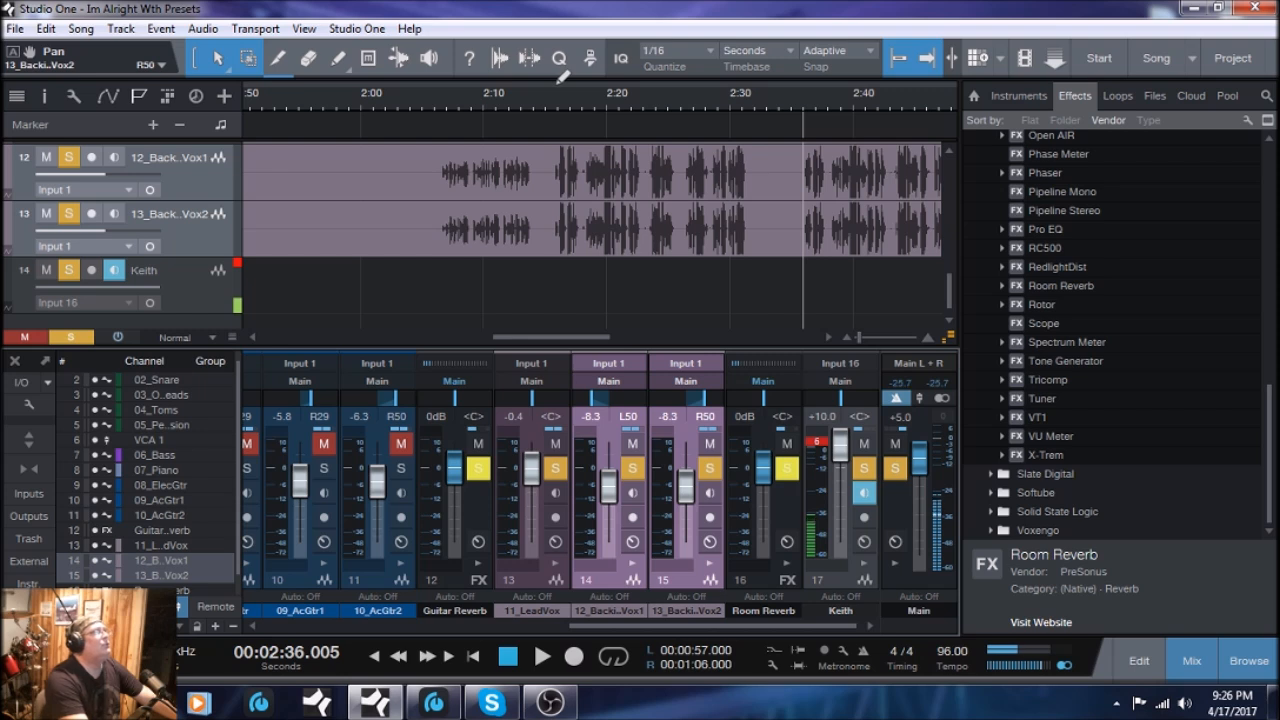
pyautogui.moveTo(560, 86); pyautogui.dragTo(733, 84)
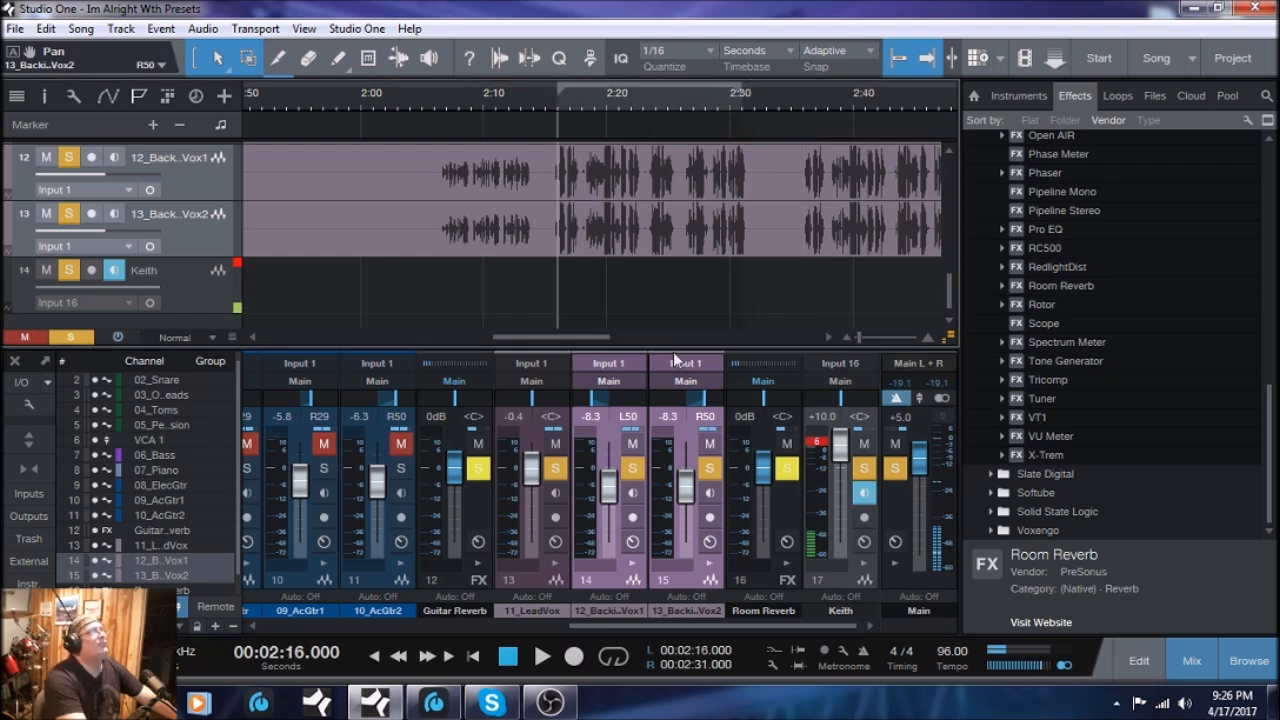
pyautogui.click(622, 662)
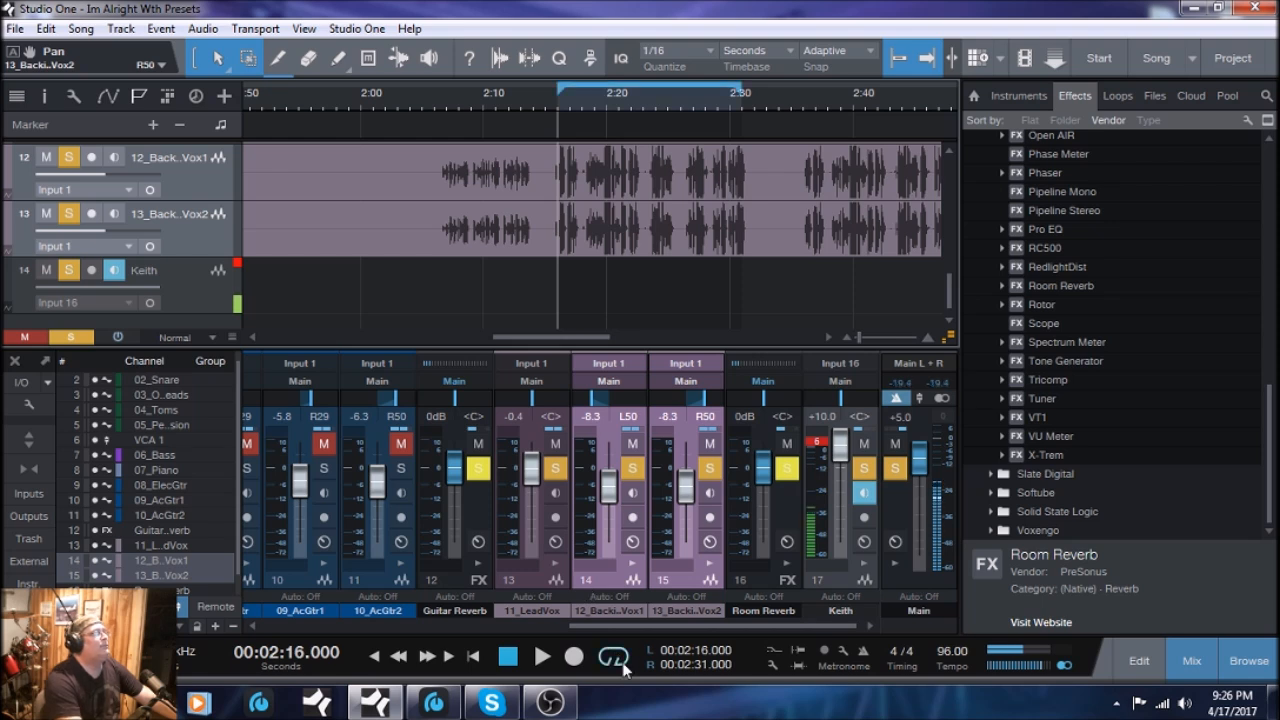
pyautogui.click(542, 656)
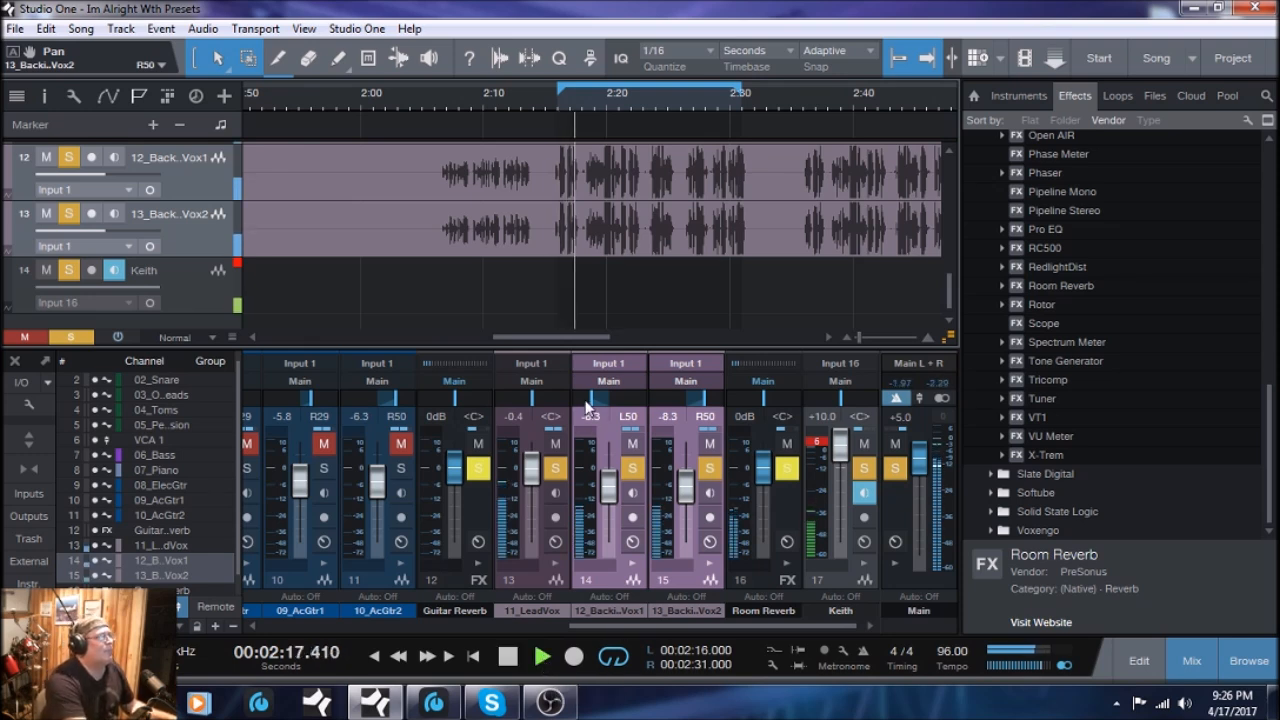
# - Widen the backing vocal panning during playback, setting 12_BackingVox1 to L82 and 13_BackingVox2 to R82
pyautogui.scroll(-3, 591, 400)
pyautogui.moveTo(591, 401); pyautogui.dragTo(584, 401)
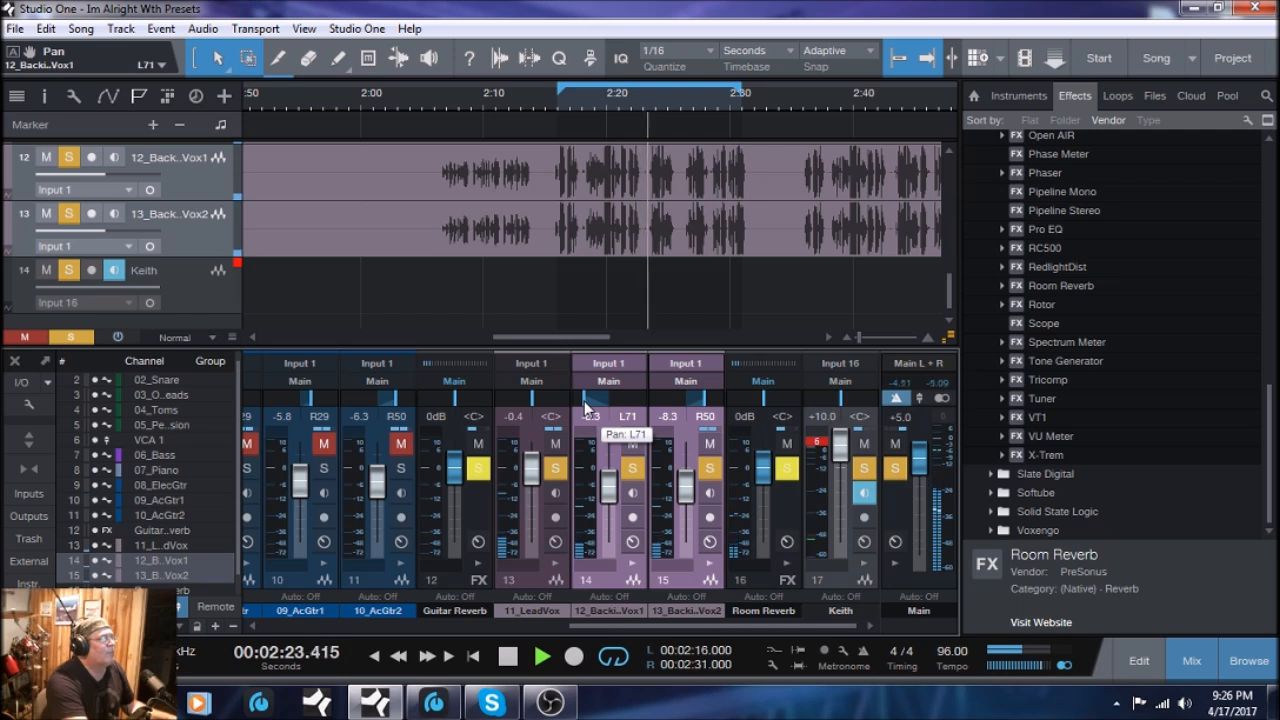
pyautogui.moveTo(584, 401); pyautogui.dragTo(580, 401)
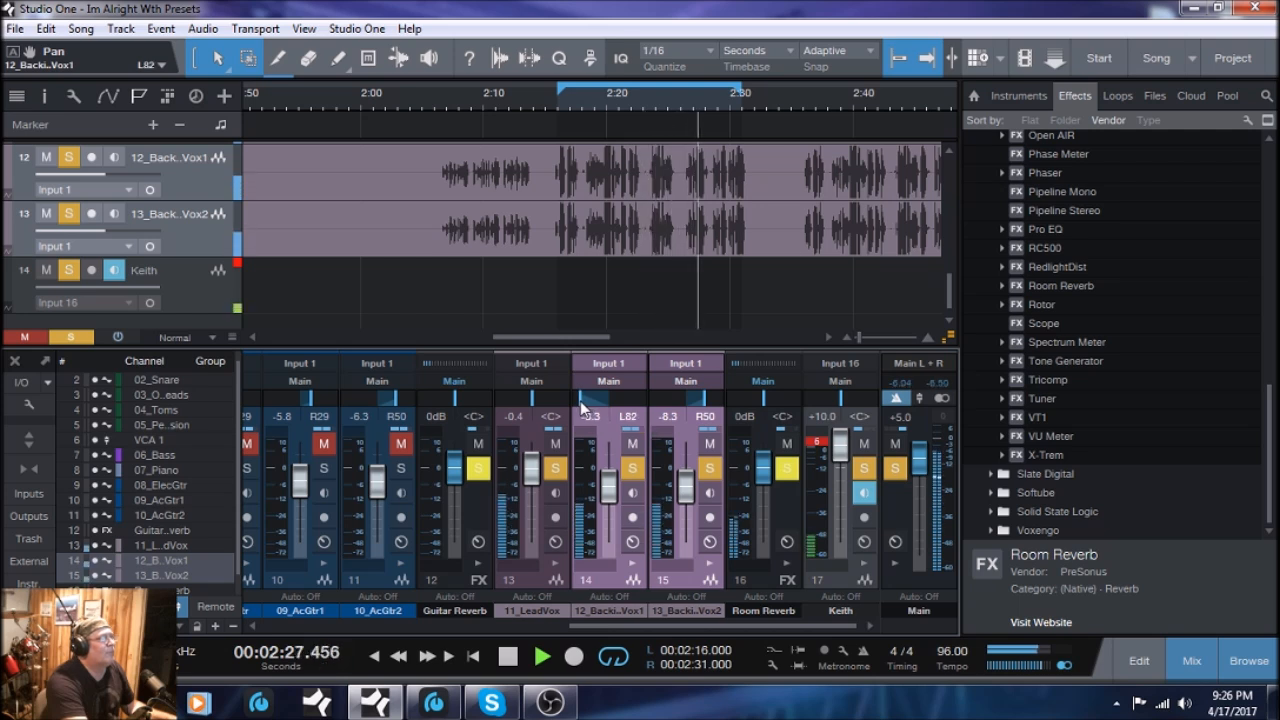
pyautogui.moveTo(718, 399); pyautogui.dragTo(716, 400)
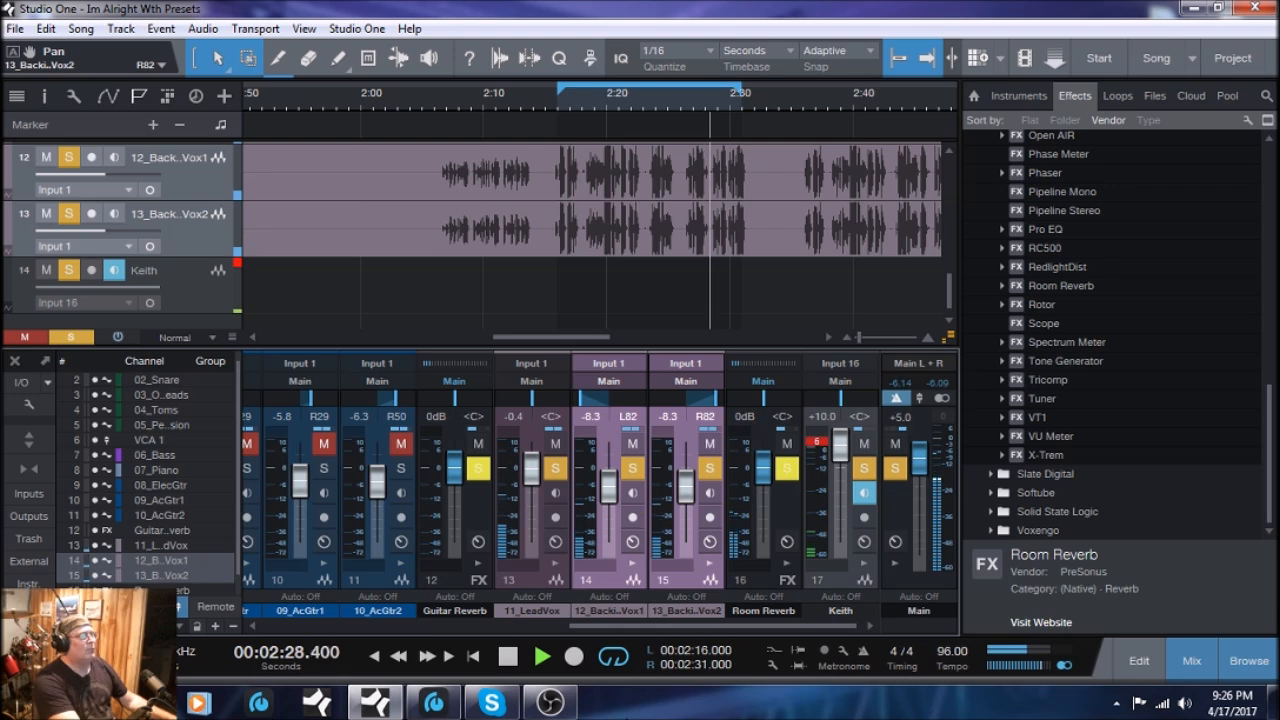
# - Stop playback and turn off looping
pyautogui.click(510, 660)
pyautogui.click(616, 666)
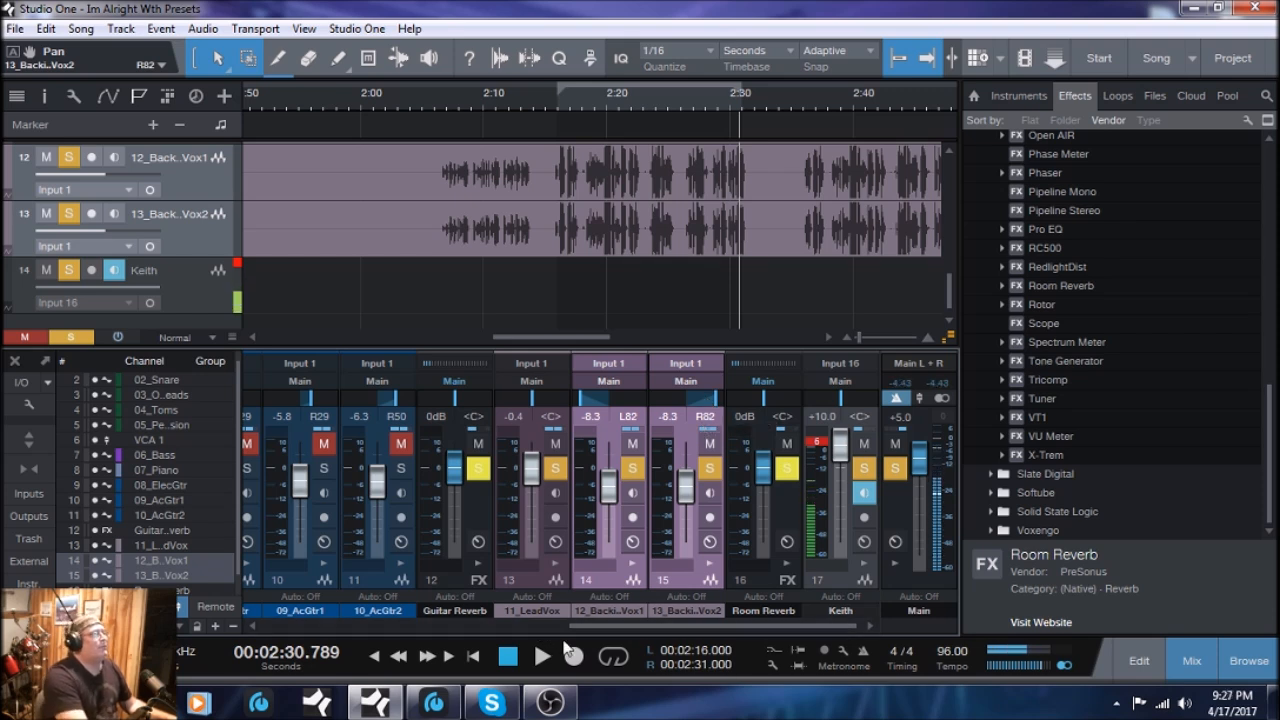
pyautogui.click(616, 662)
pyautogui.click(619, 666)
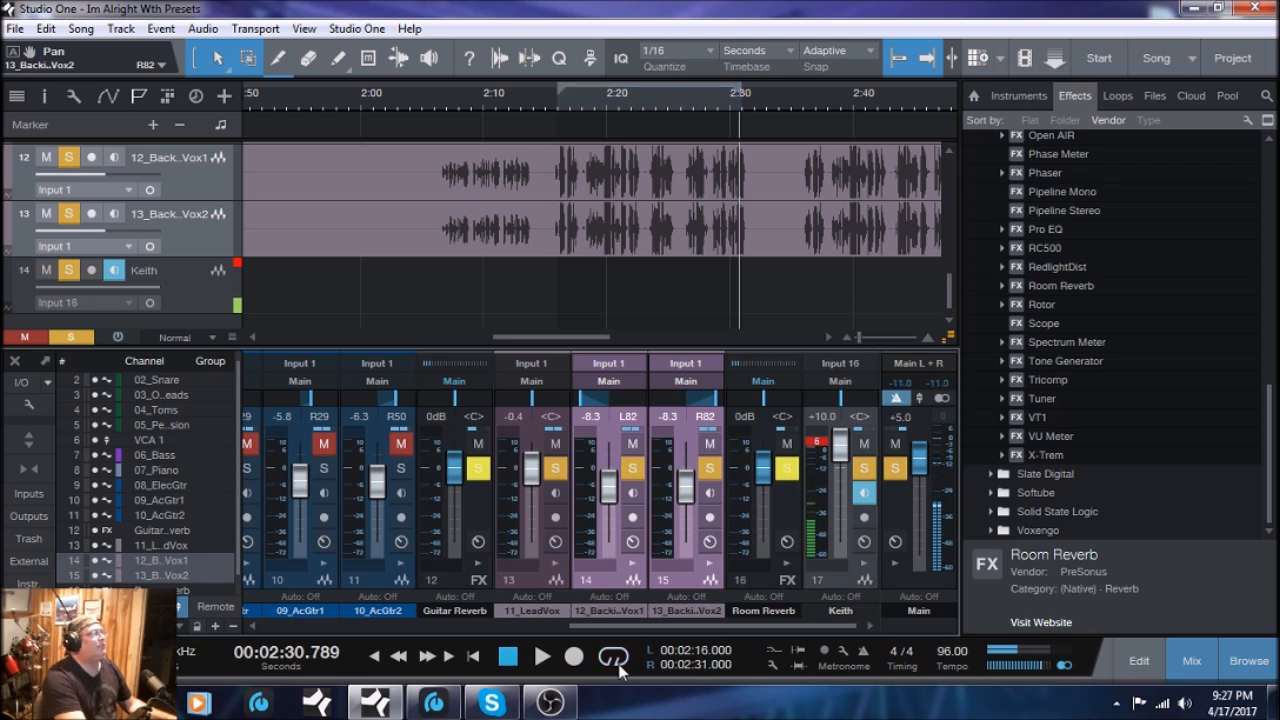
# - Move the playback position to 00:02:16 and take 11_LeadVox out of solo
pyautogui.click(554, 102)
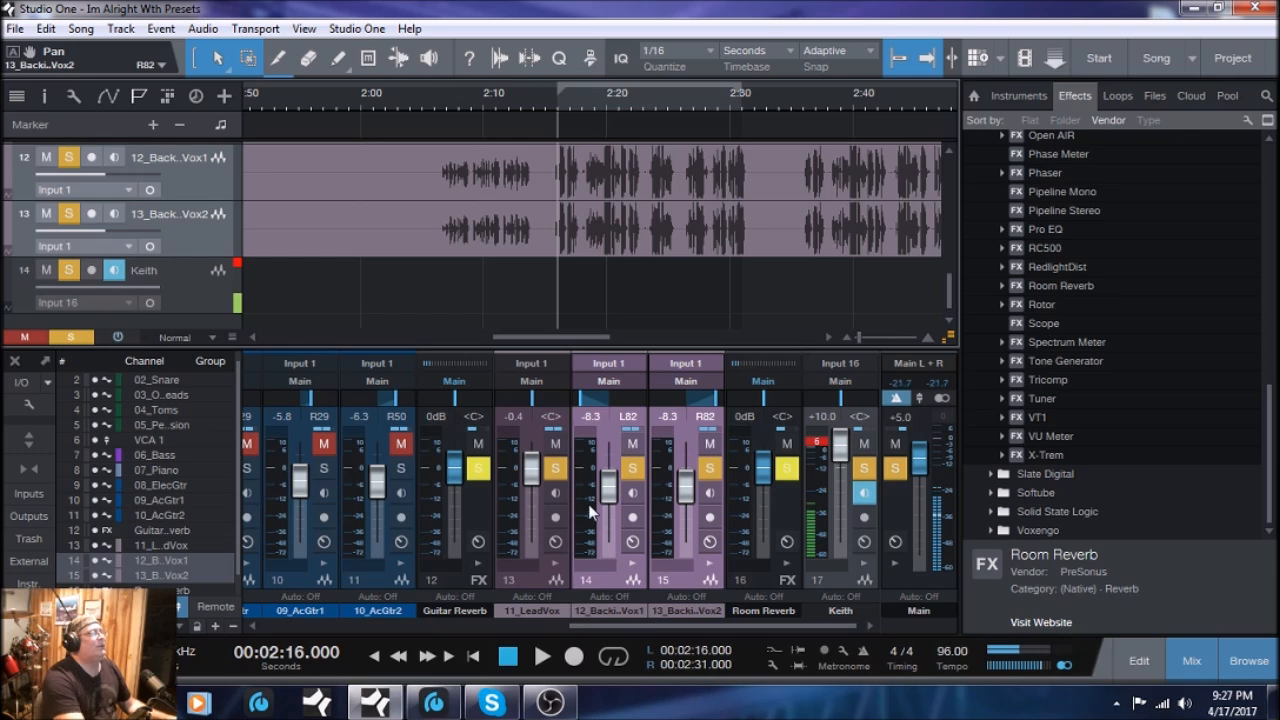
pyautogui.click(560, 468)
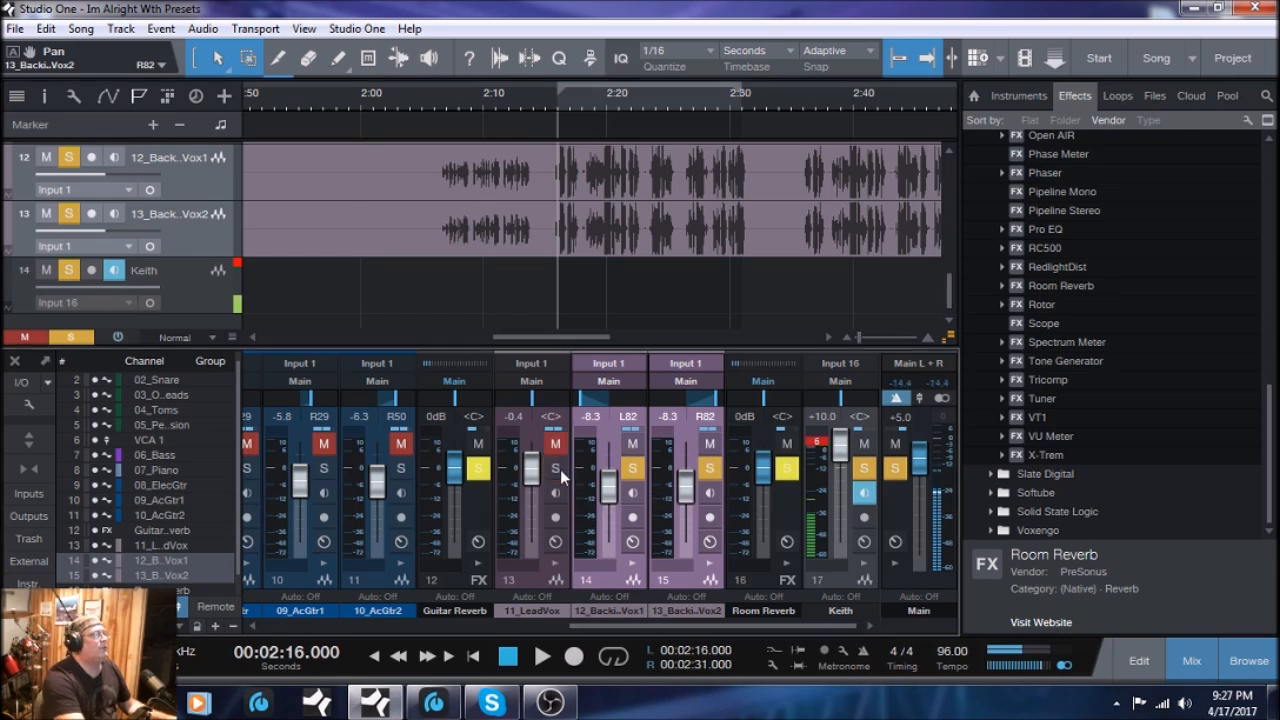
# - Clear the remaining solos and mutes so all channels play in the full mix
pyautogui.click(632, 468)
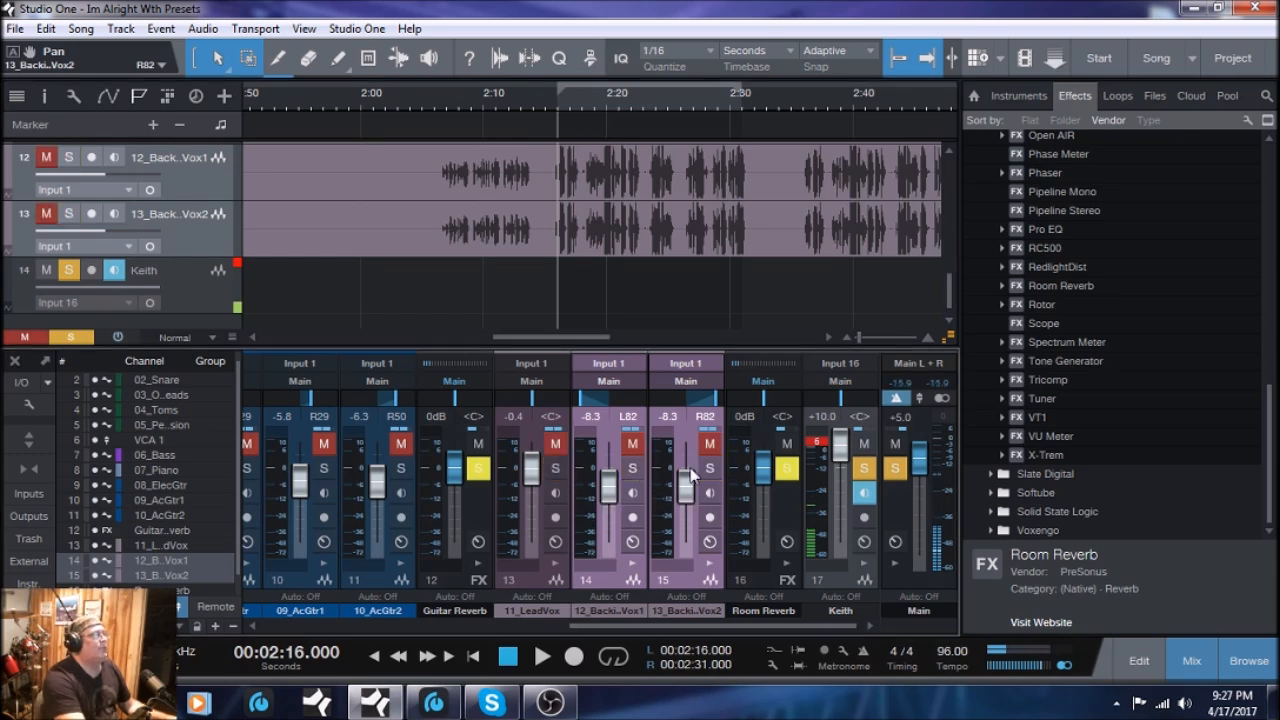
pyautogui.click(893, 470)
pyautogui.click(633, 443)
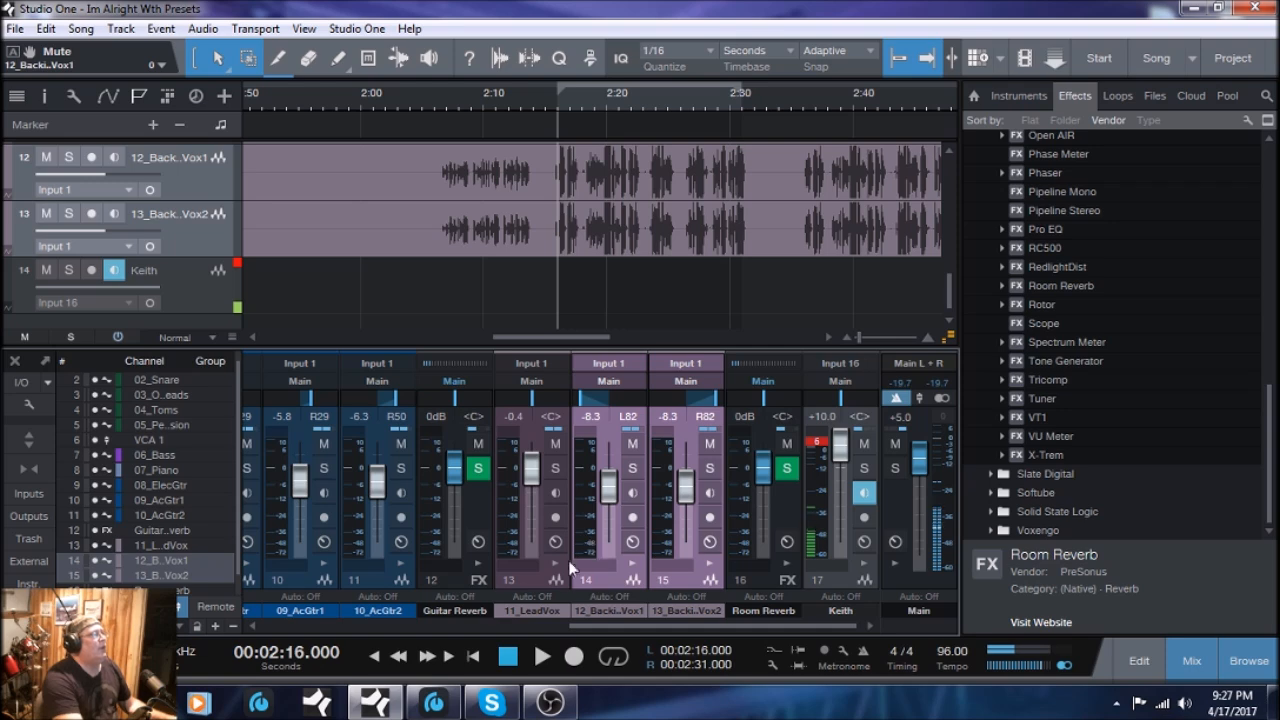
# - Add a VCA for 11_LeadVox, 12_BackingVox1 and 13_BackingVox2, and move the playback position to 00:02:07
pyautogui.click(541, 581)
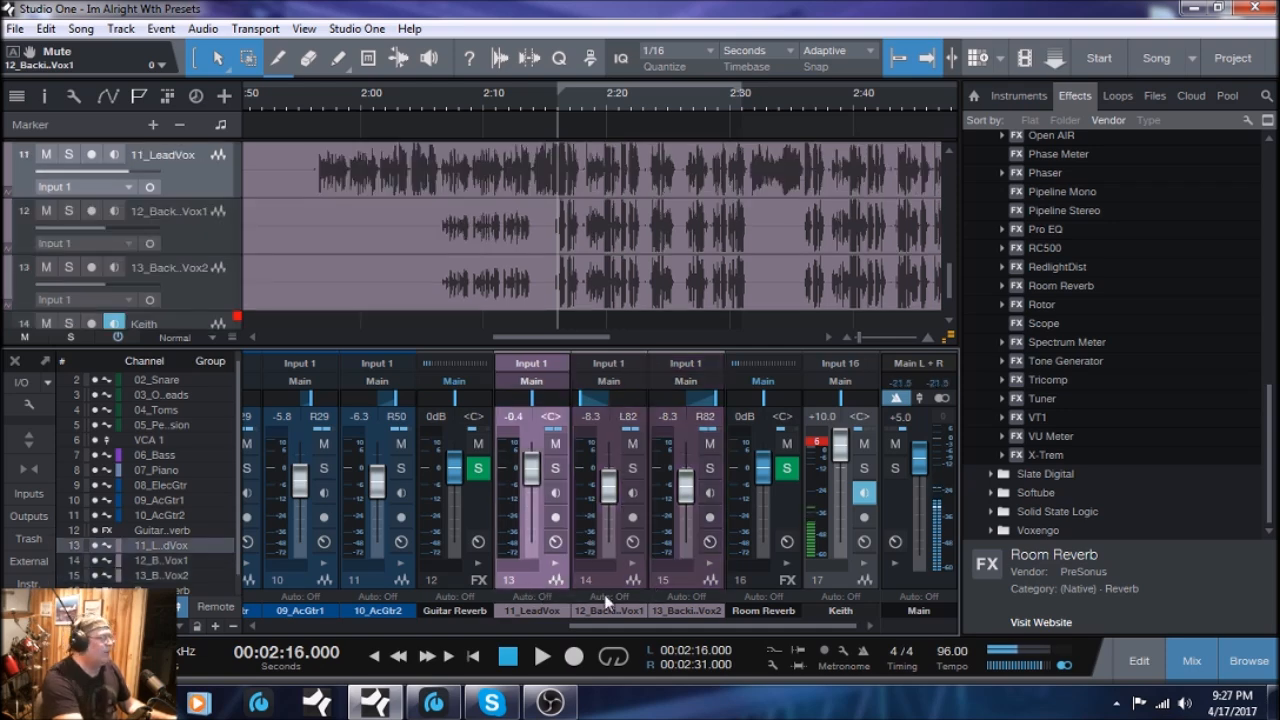
pyautogui.keyDown('shift'); pyautogui.click(687, 580); pyautogui.keyUp('shift')
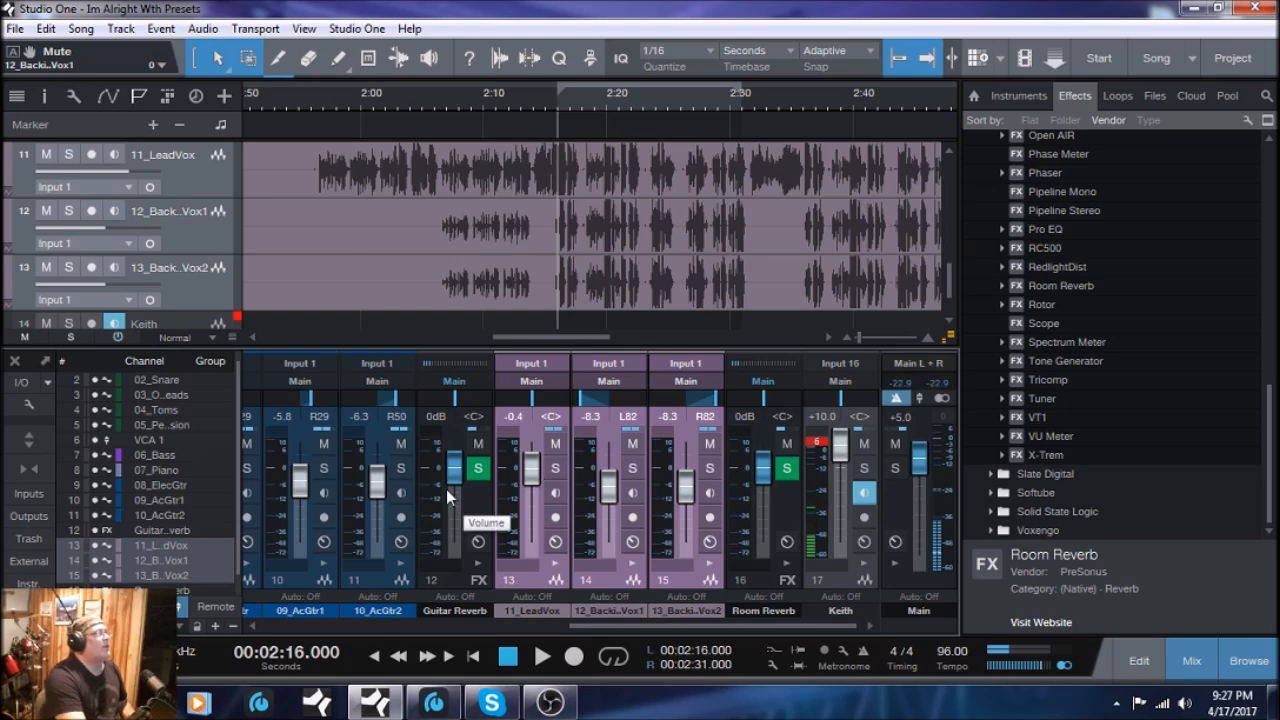
pyautogui.click(446, 104)
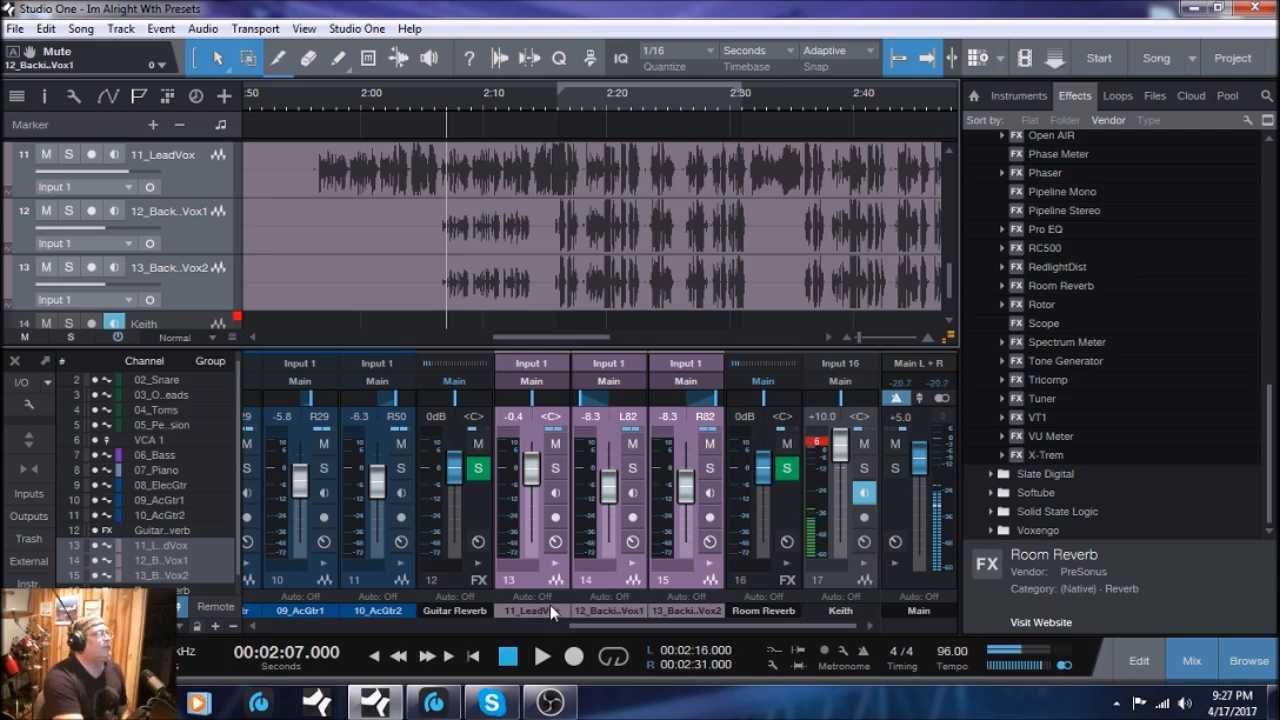
pyautogui.rightClick(679, 579)
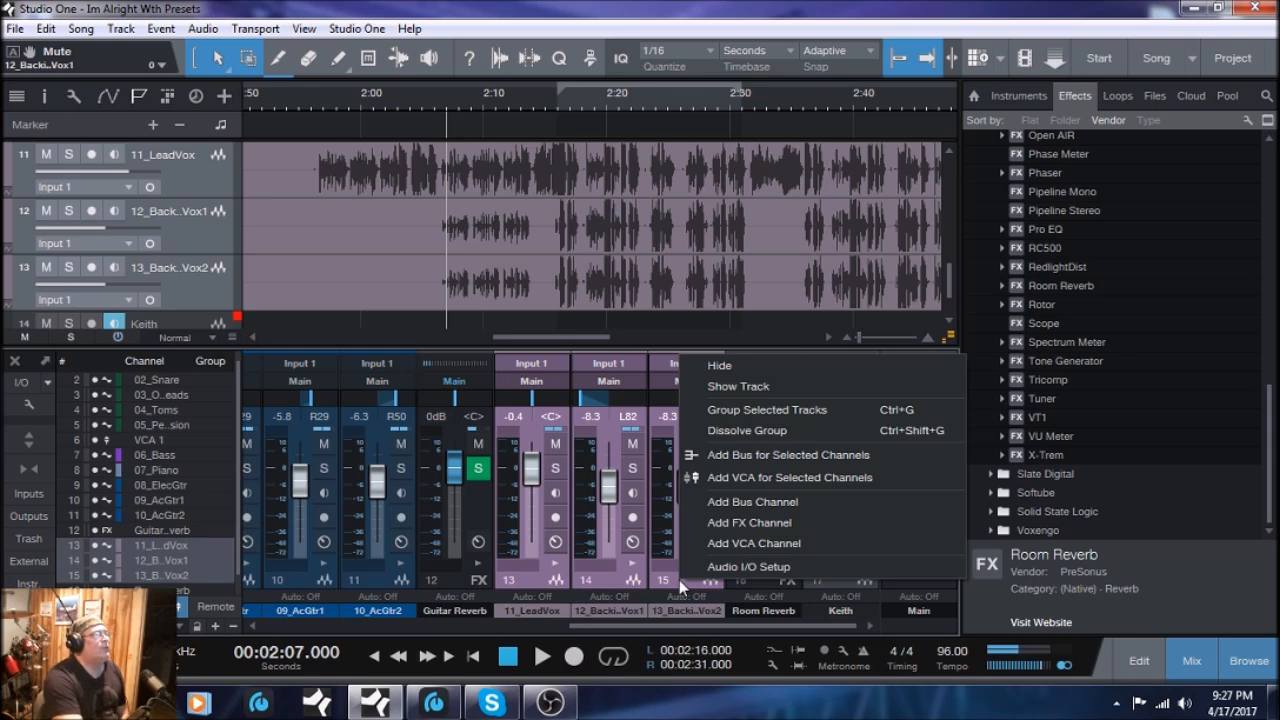
pyautogui.click(781, 479)
# - Audition the vocal level from 00:02:07 by moving the VCA 2 fader to -1.3, +0.4 and back to 0 dB, then stop playback
pyautogui.moveTo(757, 470); pyautogui.dragTo(751, 480)
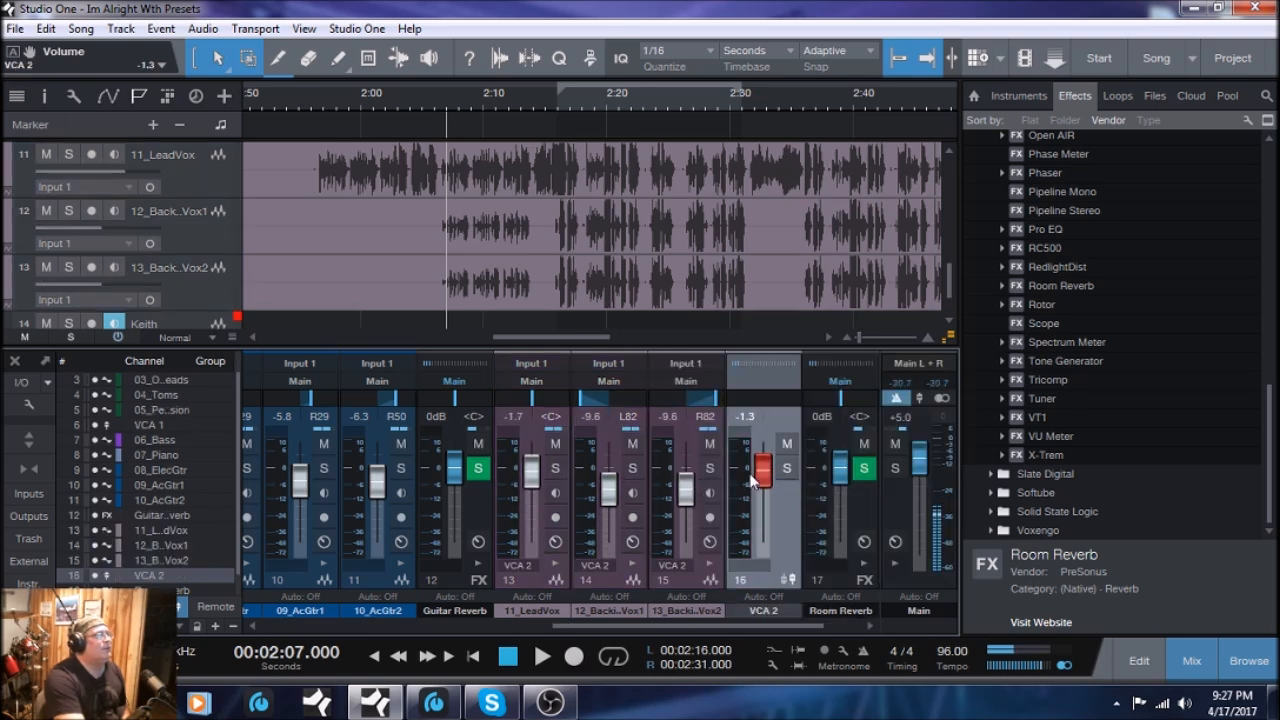
pyautogui.click(540, 657)
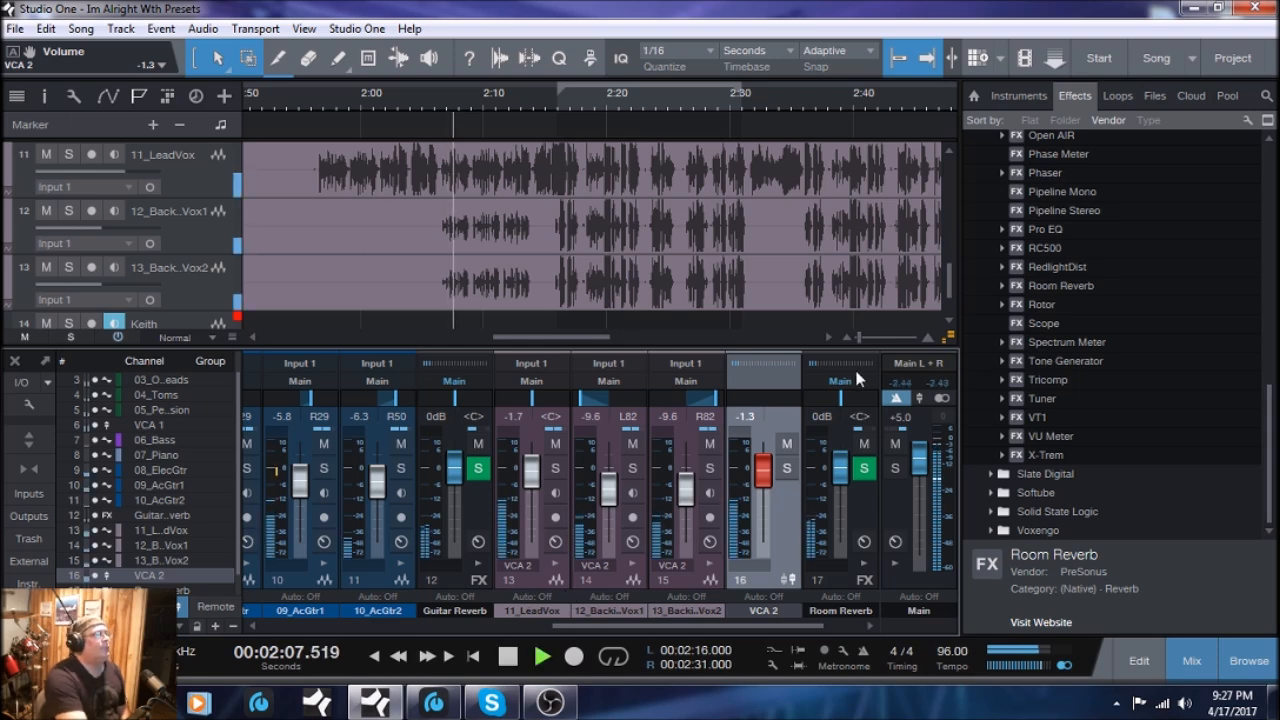
pyautogui.moveTo(759, 478); pyautogui.dragTo(759, 473)
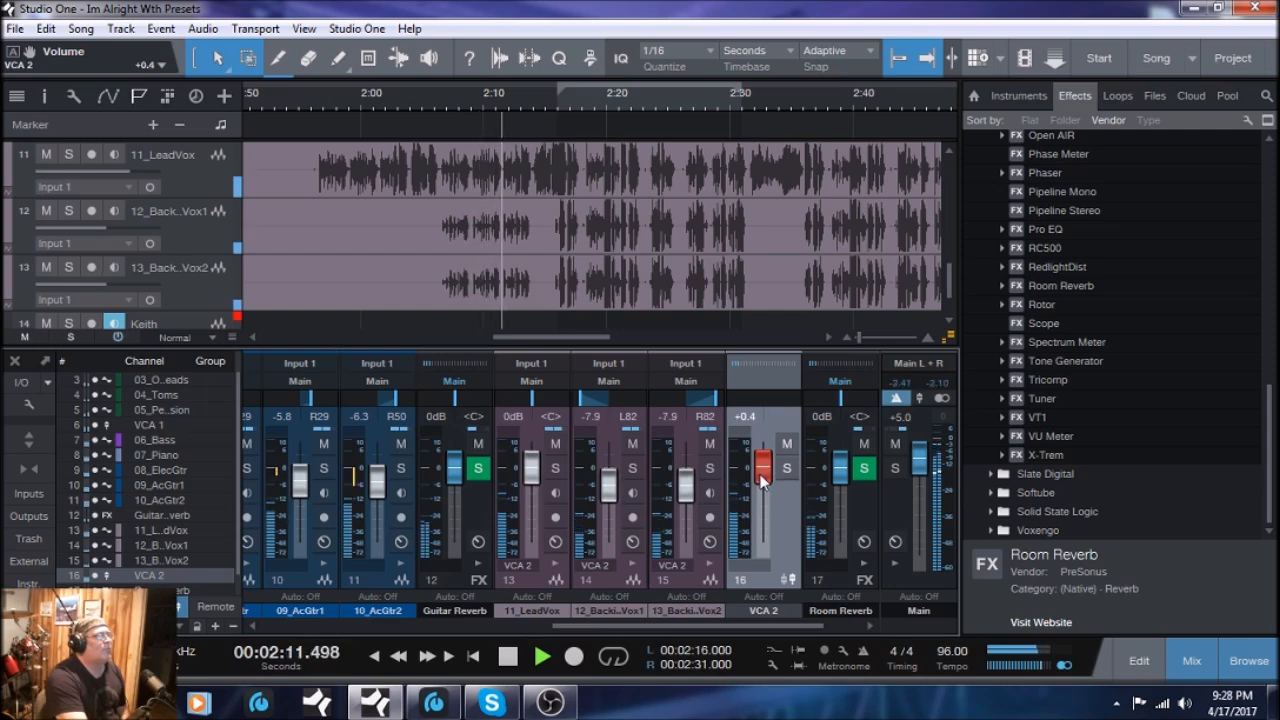
pyautogui.moveTo(760, 474); pyautogui.dragTo(762, 475)
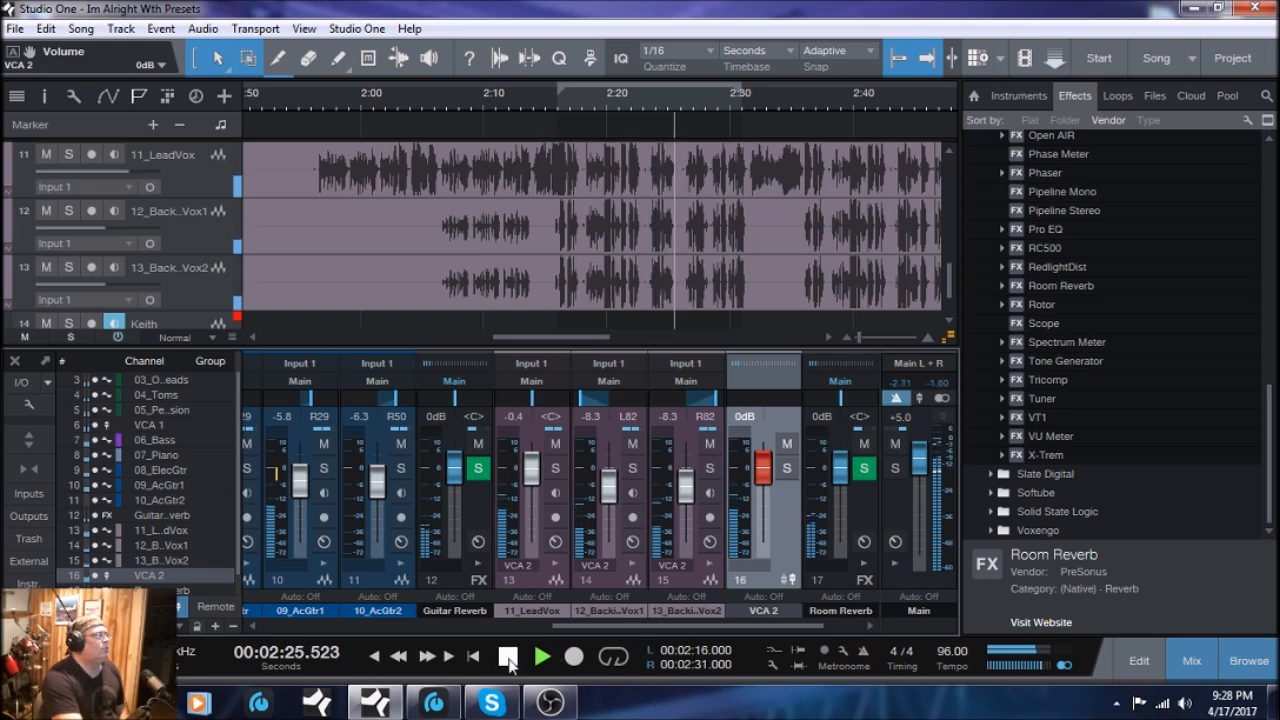
pyautogui.press('space')
# - Play the full mix from 00:02:16 to check the backing vocal balance, and stop playback
pyautogui.click(617, 581)
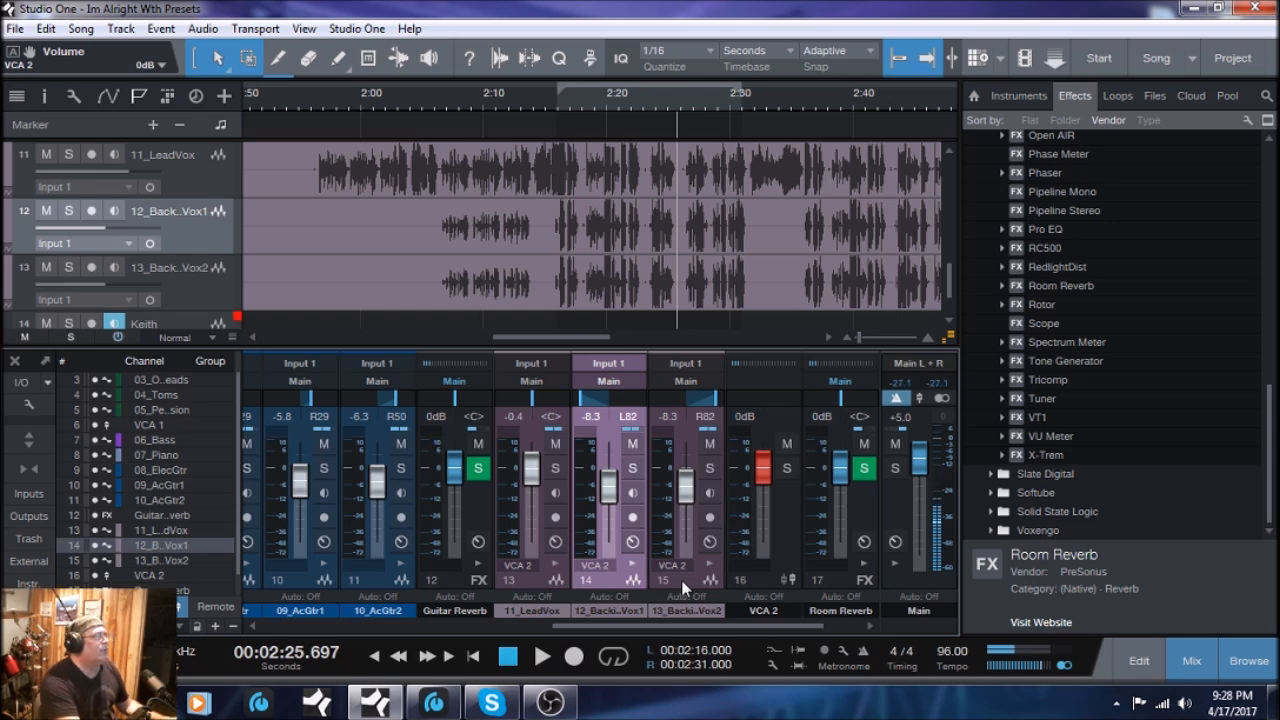
pyautogui.click(508, 657)
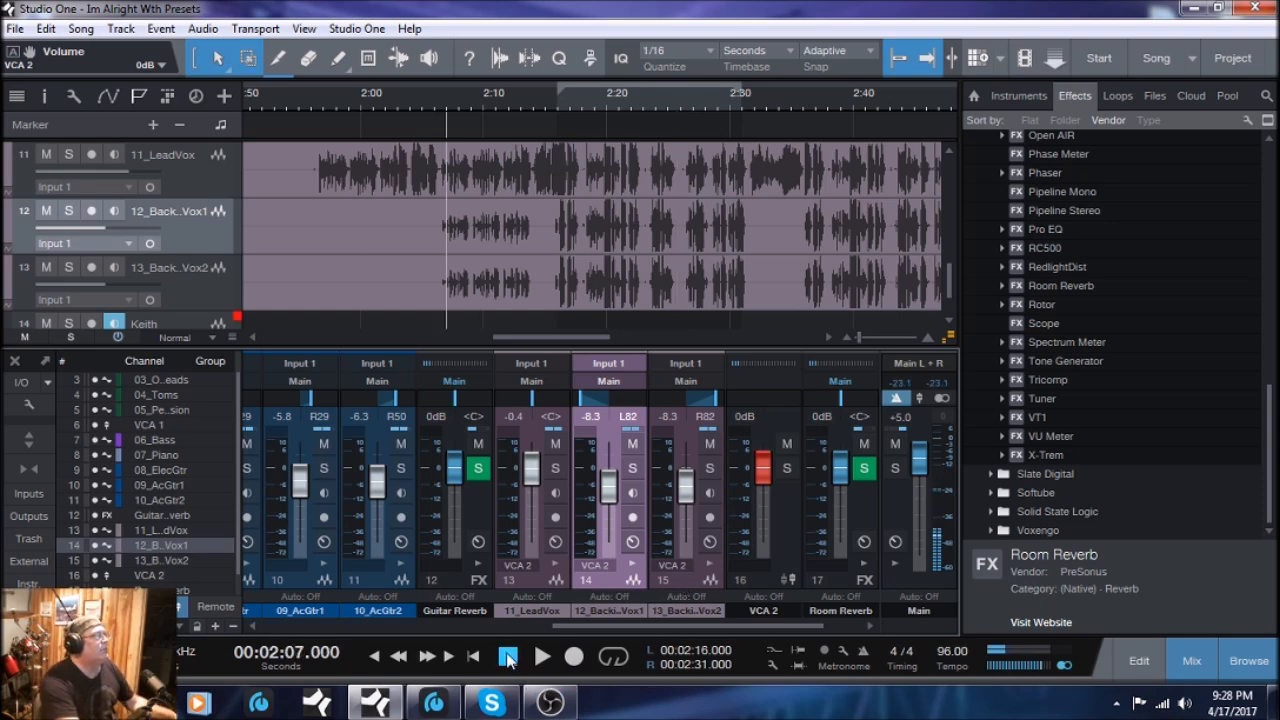
pyautogui.click(558, 112)
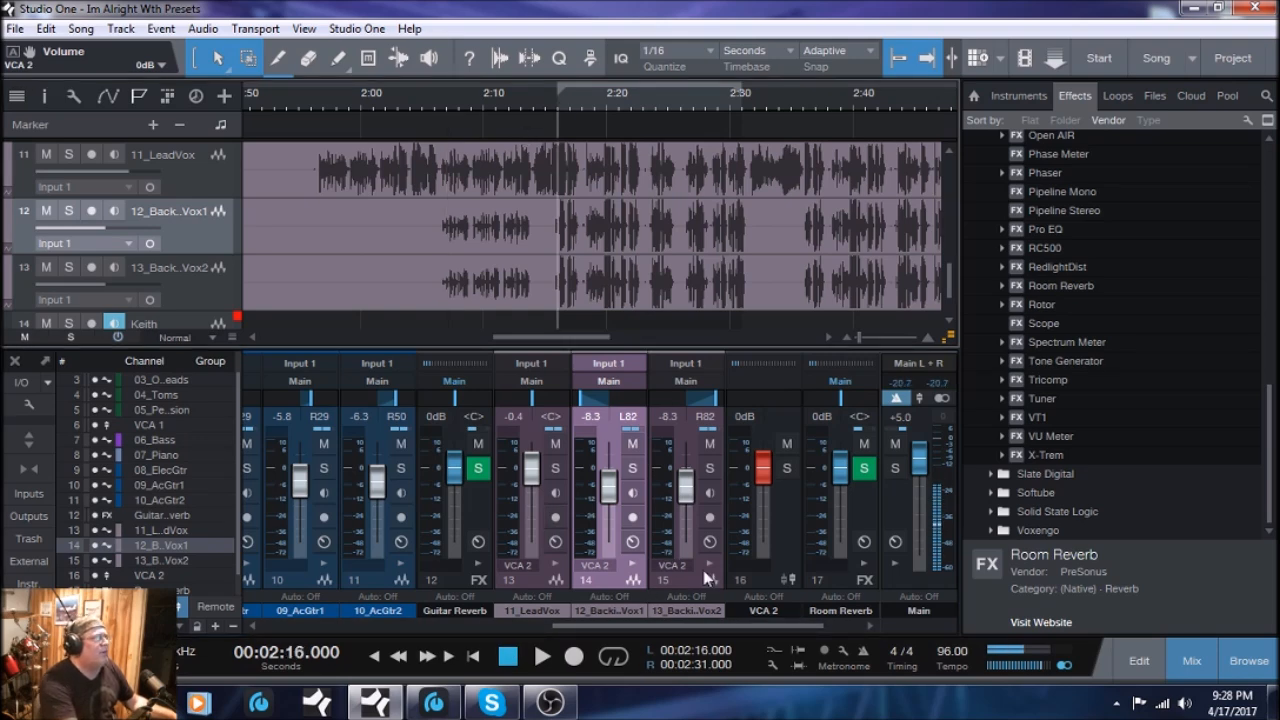
pyautogui.click(541, 657)
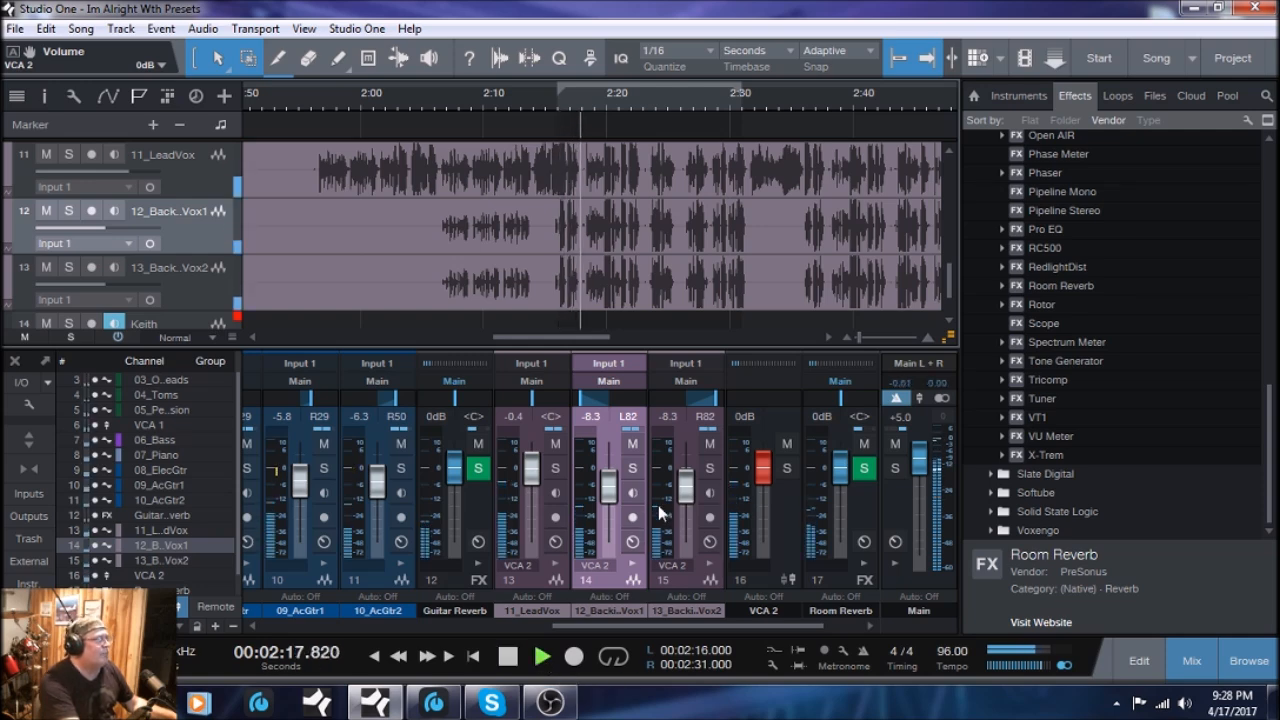
pyautogui.moveTo(658, 508)
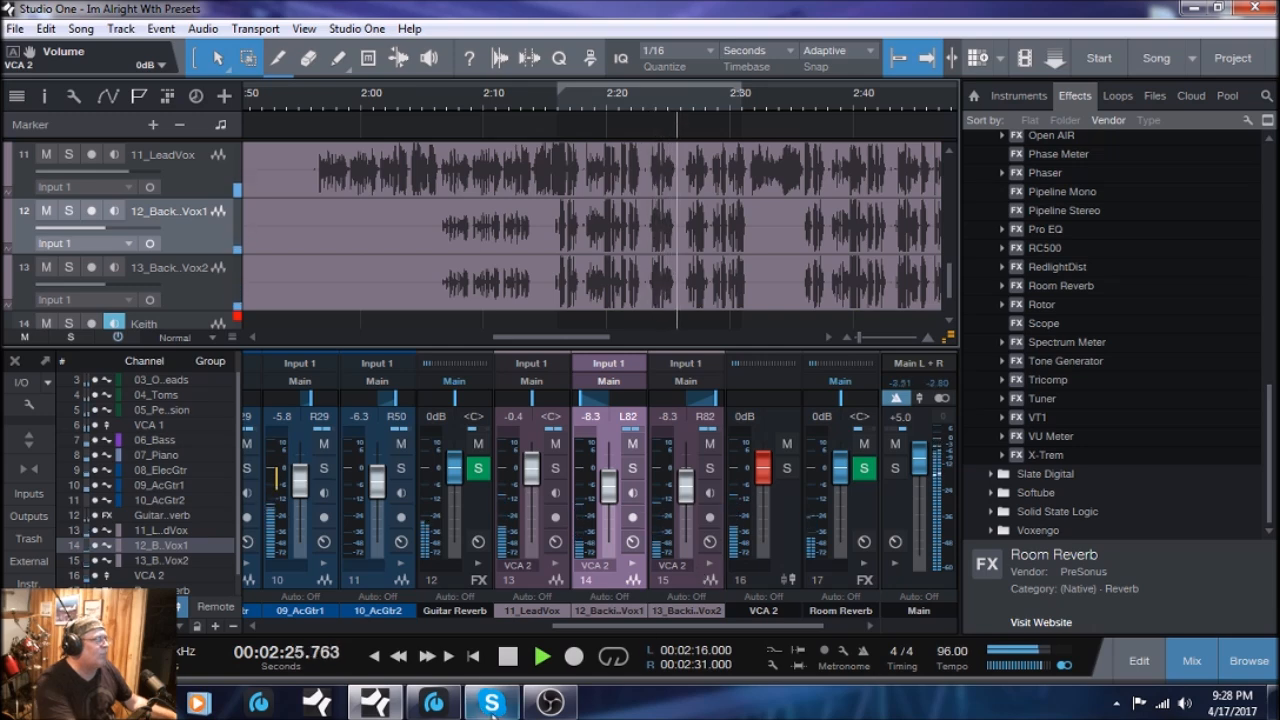
pyautogui.click(508, 656)
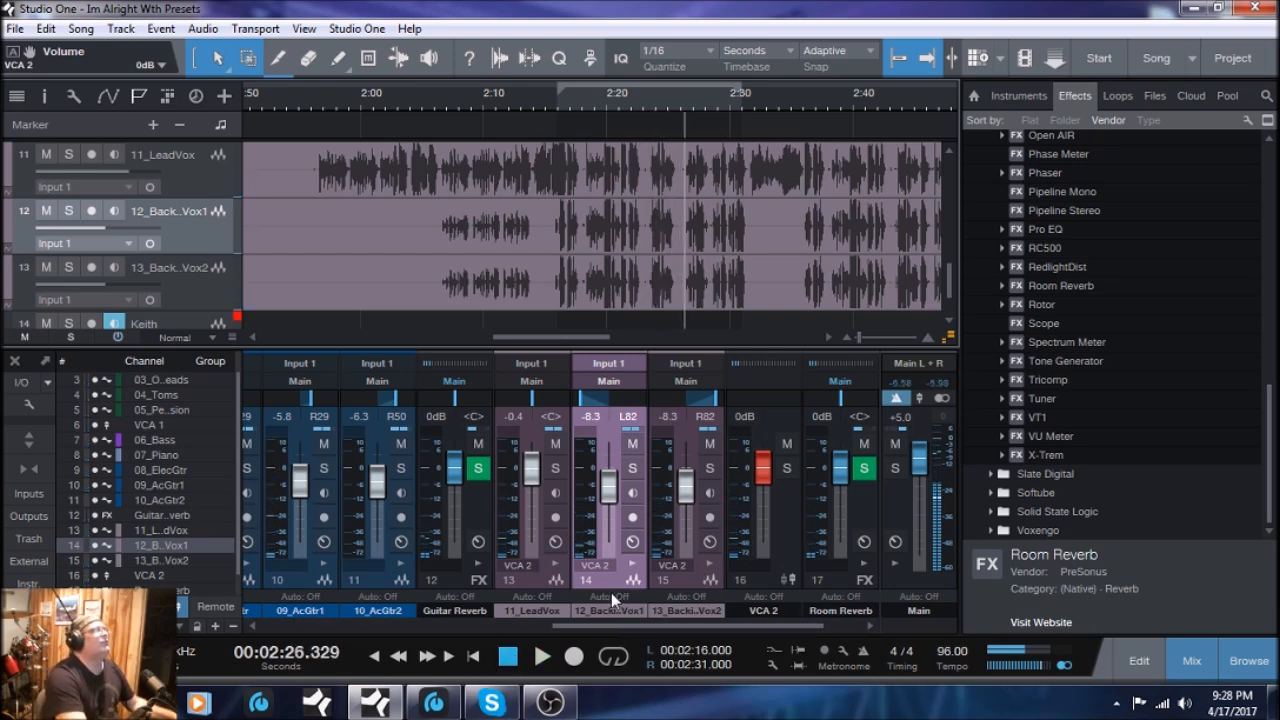
# - Select both backing vocal channels, replay from 00:02:16 and raise their faders together to -7.5 dB
pyautogui.click(682, 582)
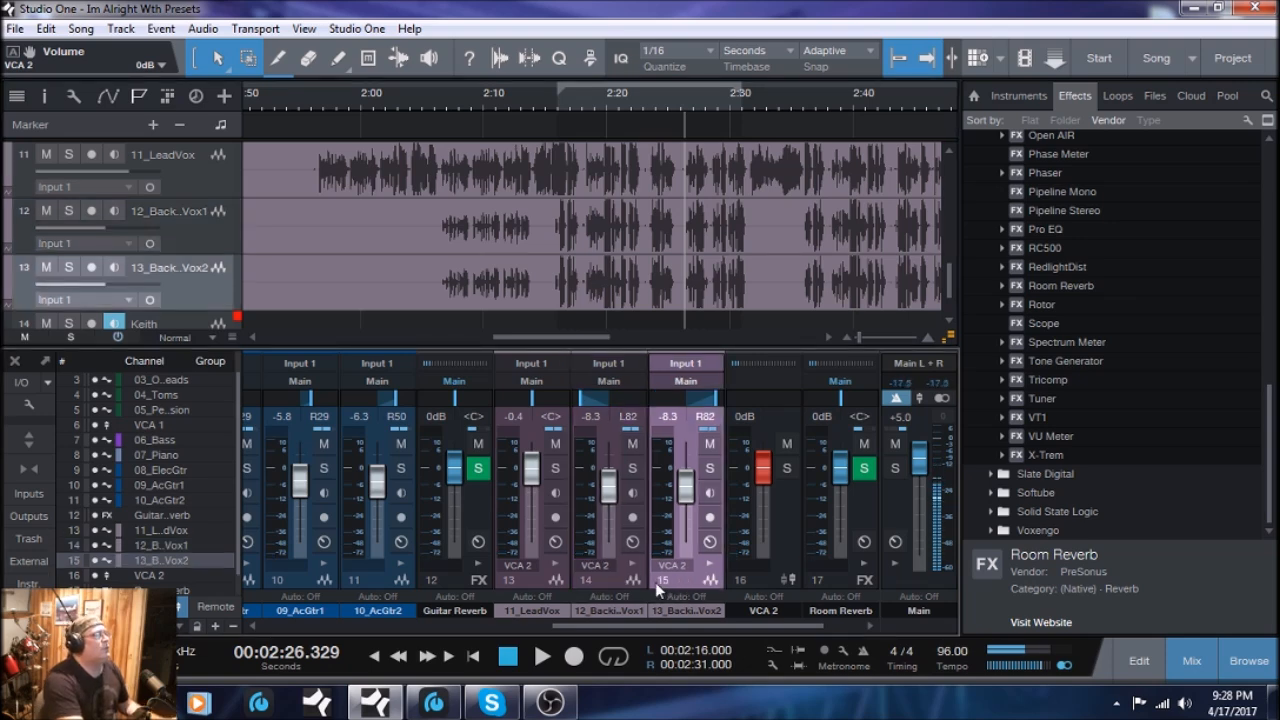
pyautogui.click(622, 581)
pyautogui.keyDown('shift'); pyautogui.click(683, 581); pyautogui.keyUp('shift')
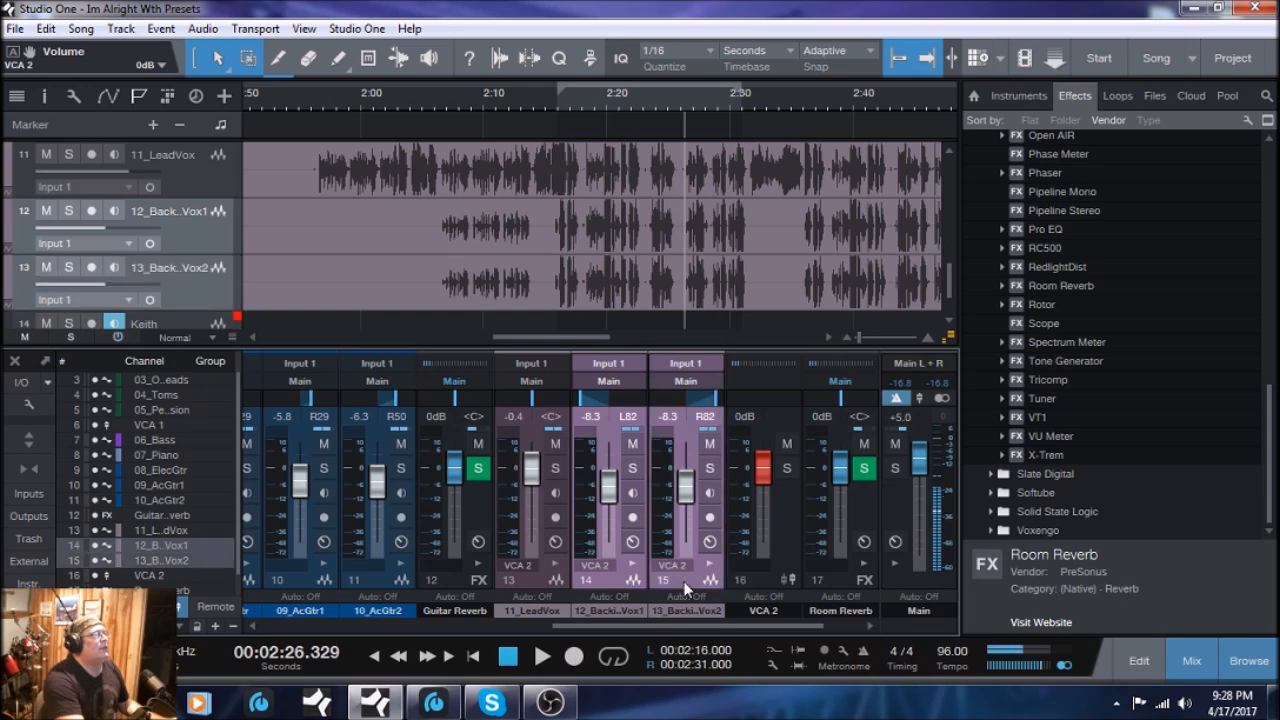
pyautogui.click(512, 660)
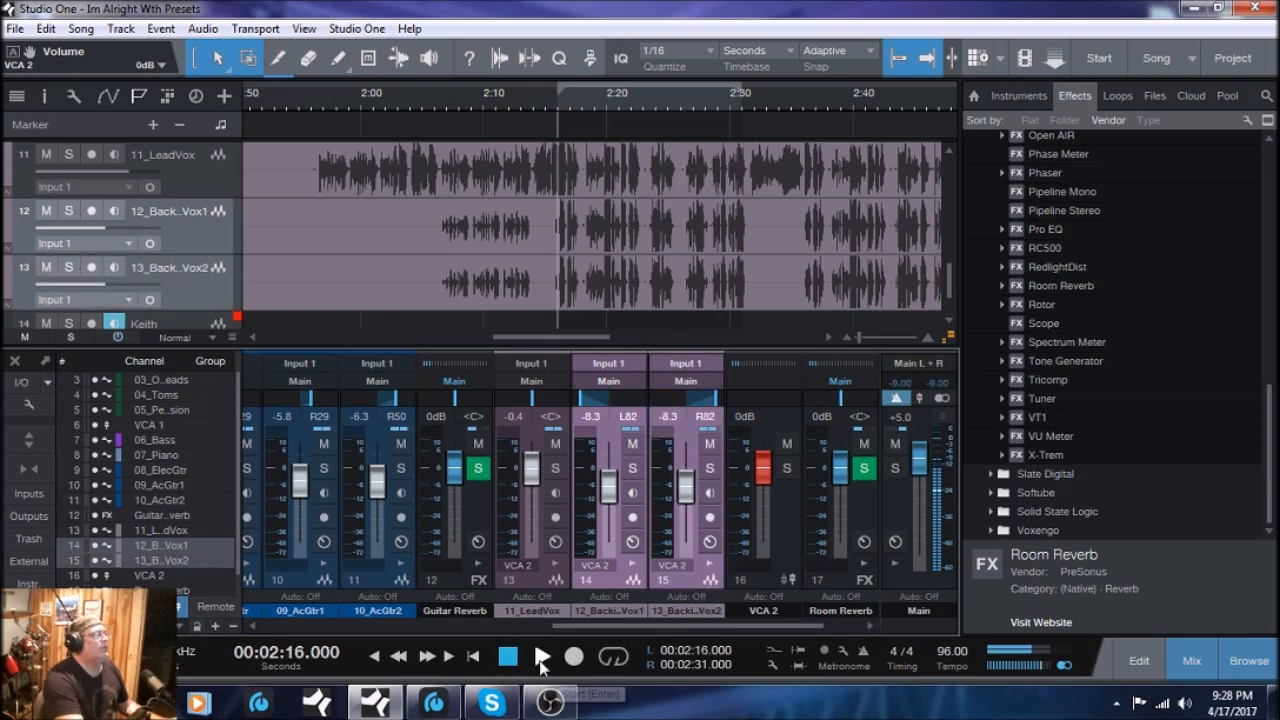
pyautogui.click(541, 660)
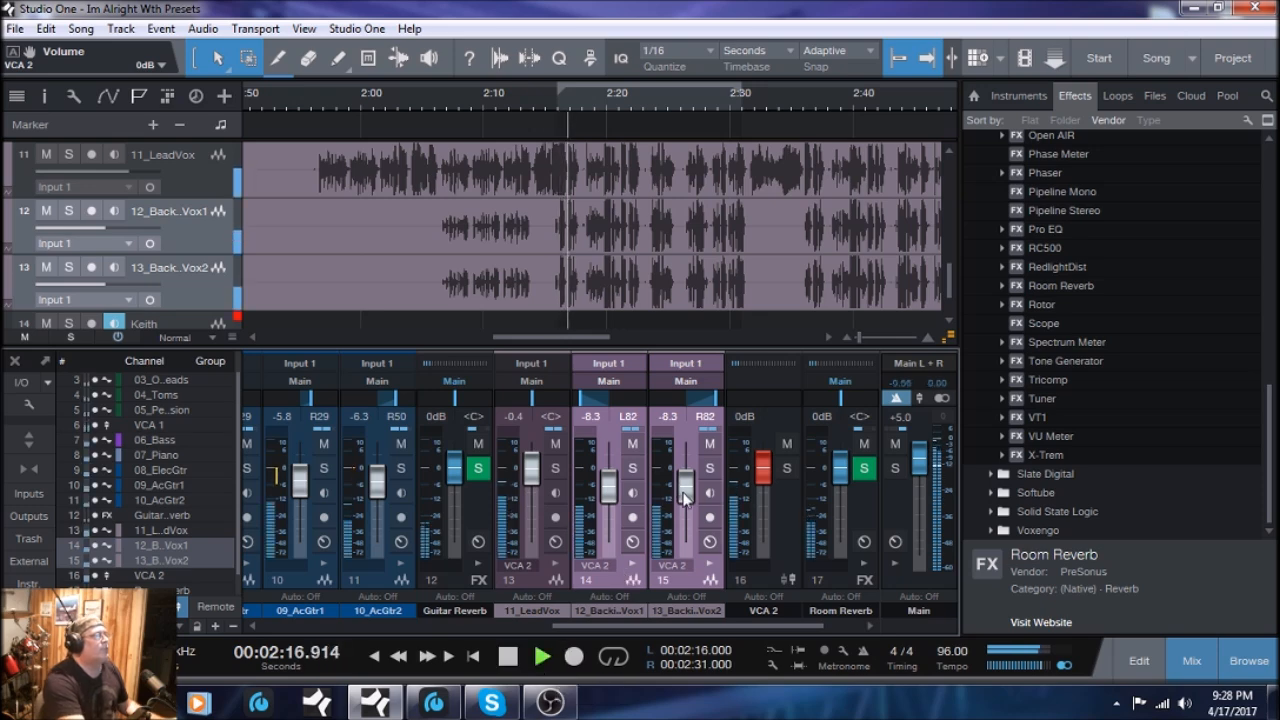
pyautogui.moveTo(685, 493); pyautogui.dragTo(685, 492)
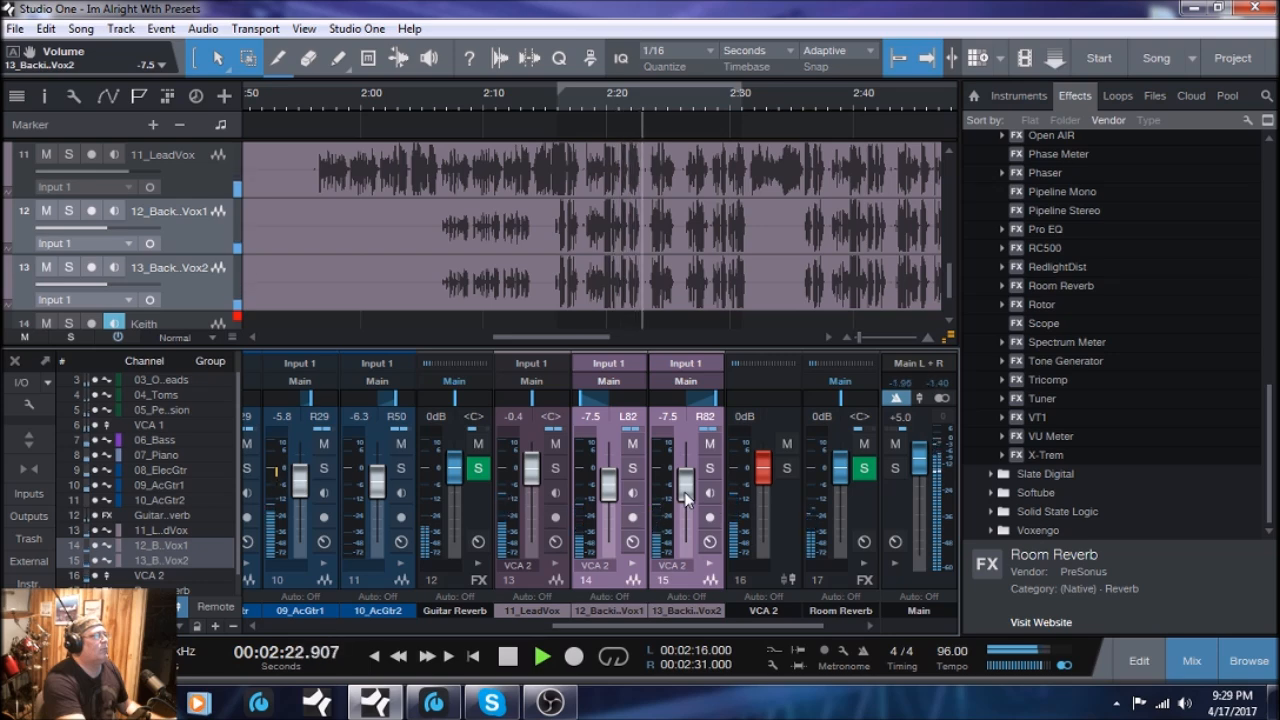
# - Trim the three vocal channels together to -0.8 dB for lead and -7.9 dB for backing, and raise 12_BackingVox1 to -7.5 dB
pyautogui.keyDown('shift'); pyautogui.click(541, 592); pyautogui.keyUp('shift')
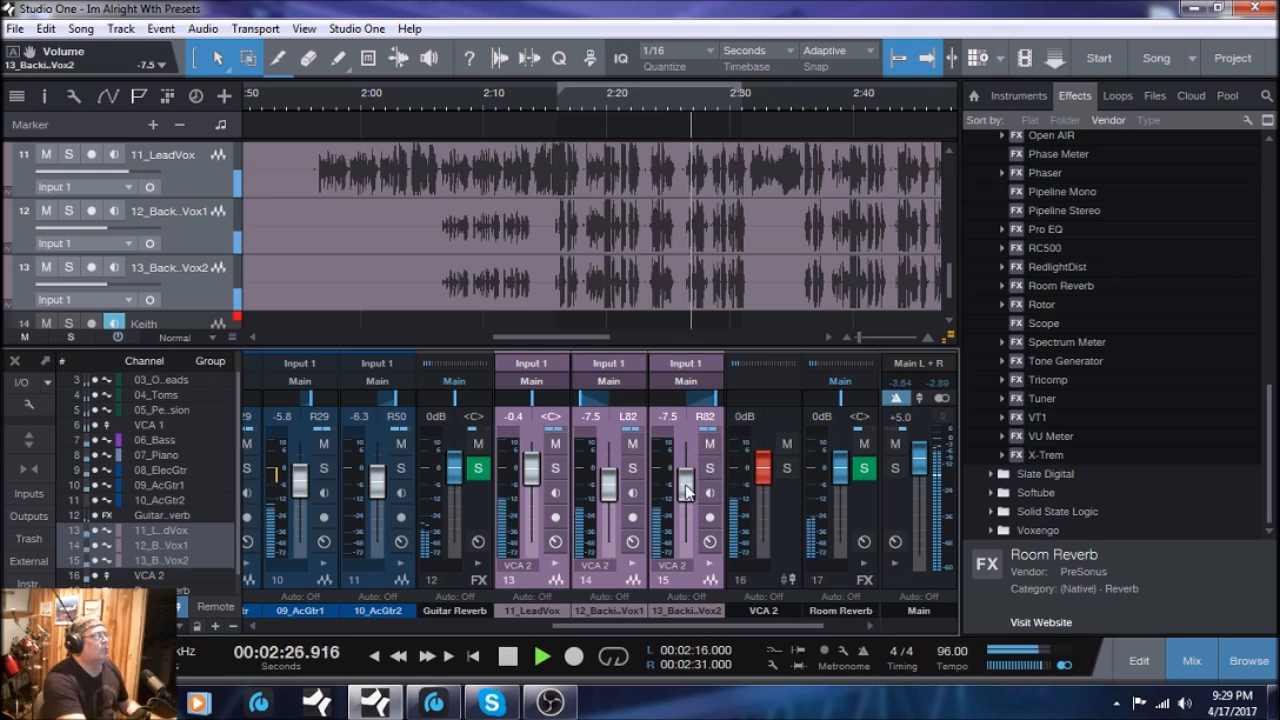
pyautogui.moveTo(685, 485); pyautogui.dragTo(687, 490)
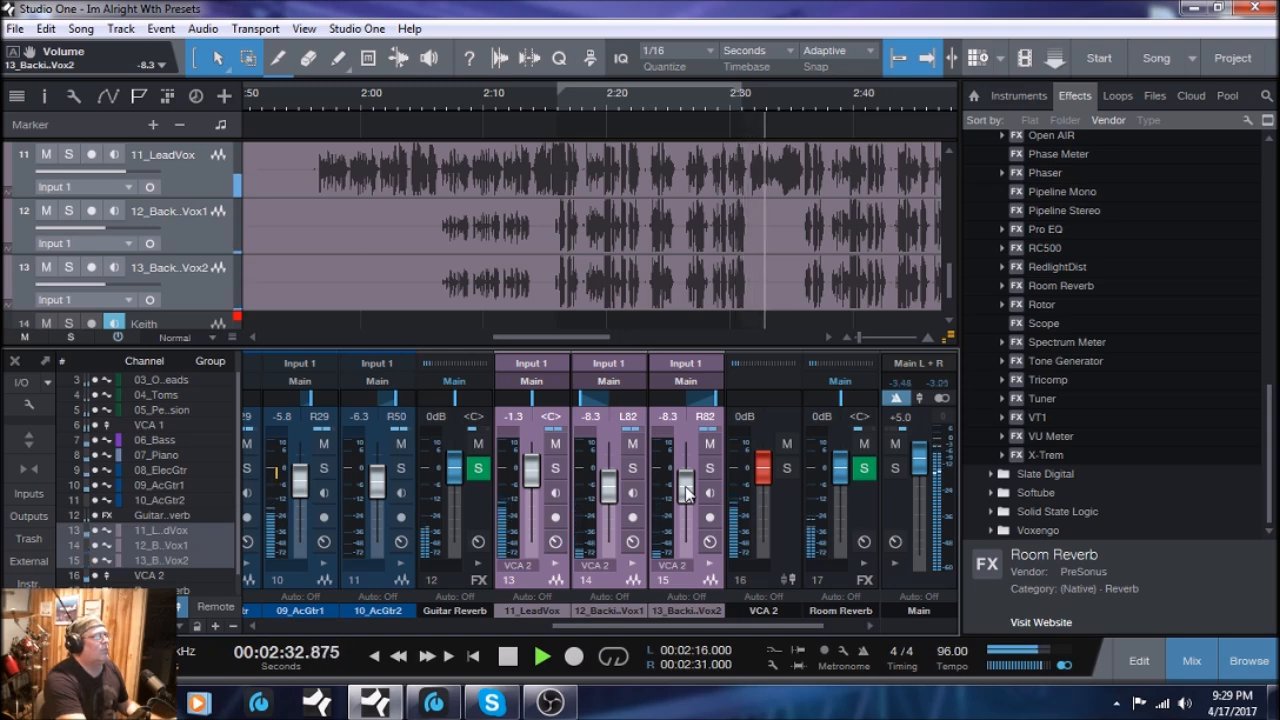
pyautogui.moveTo(687, 490); pyautogui.dragTo(685, 486)
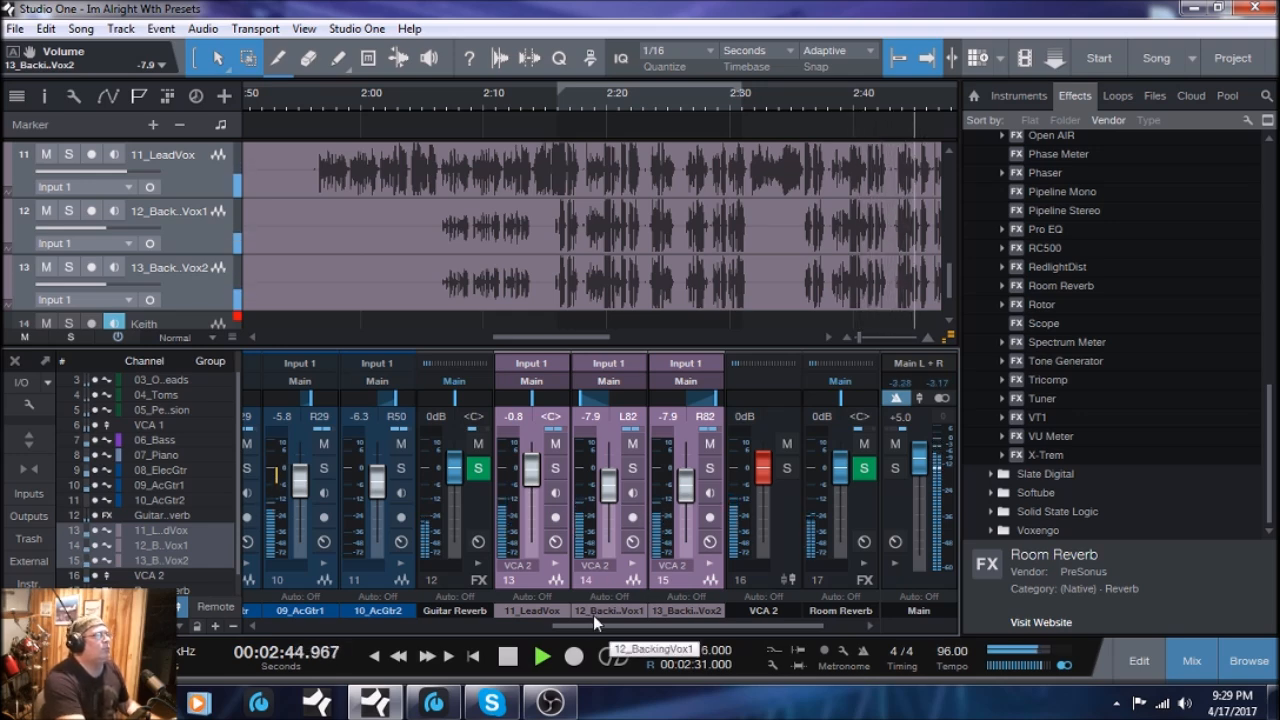
pyautogui.click(605, 573)
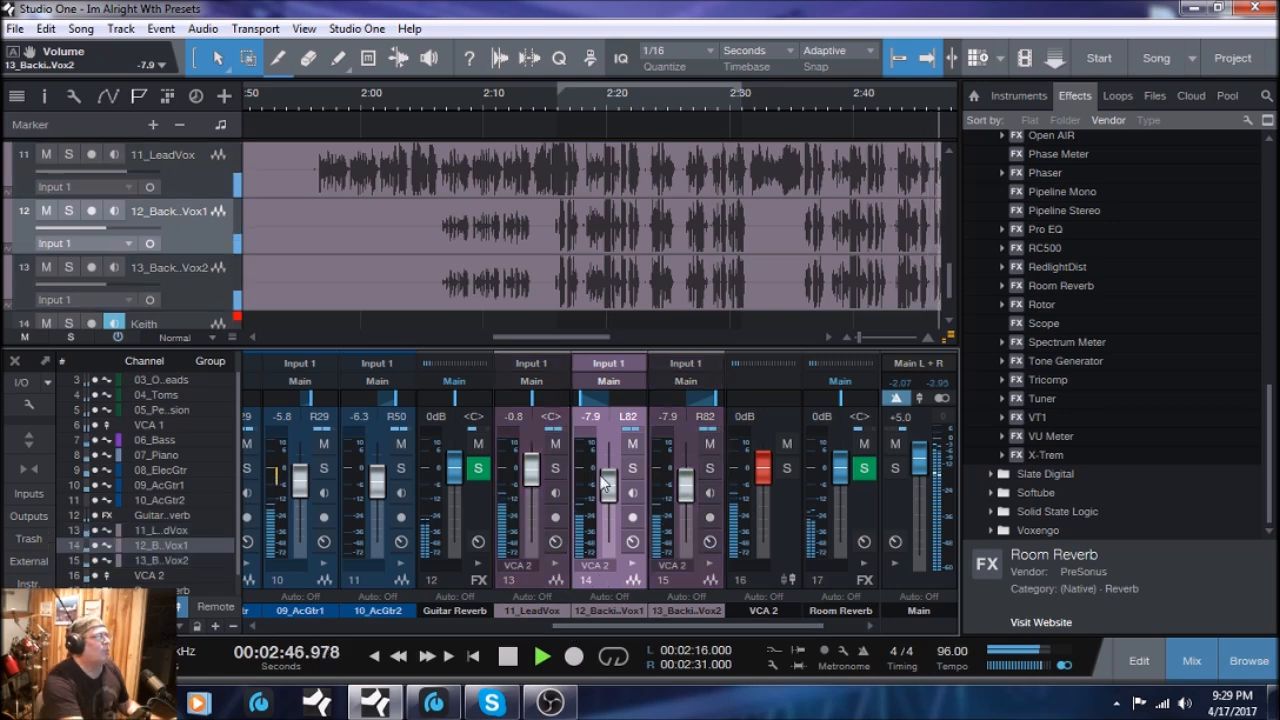
pyautogui.moveTo(611, 487); pyautogui.dragTo(612, 485)
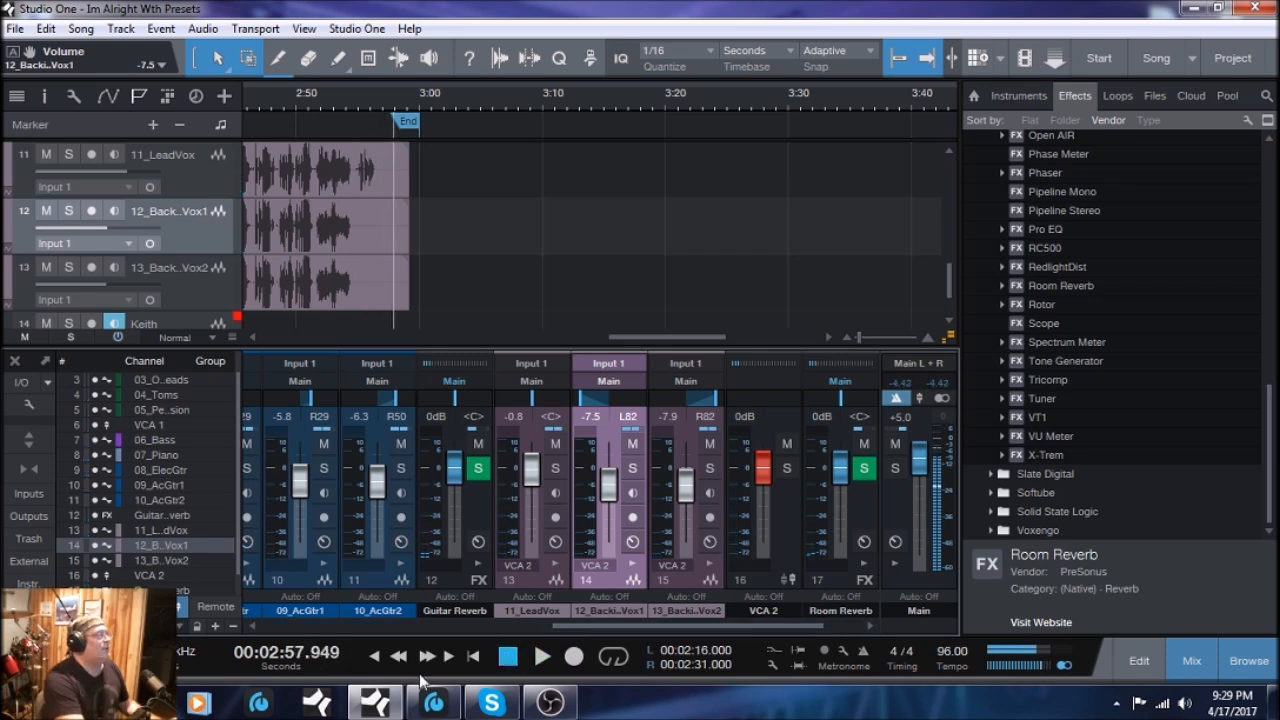
# - Return the playback position to the song start and fit the timeline to its contents
pyautogui.click(377, 658)
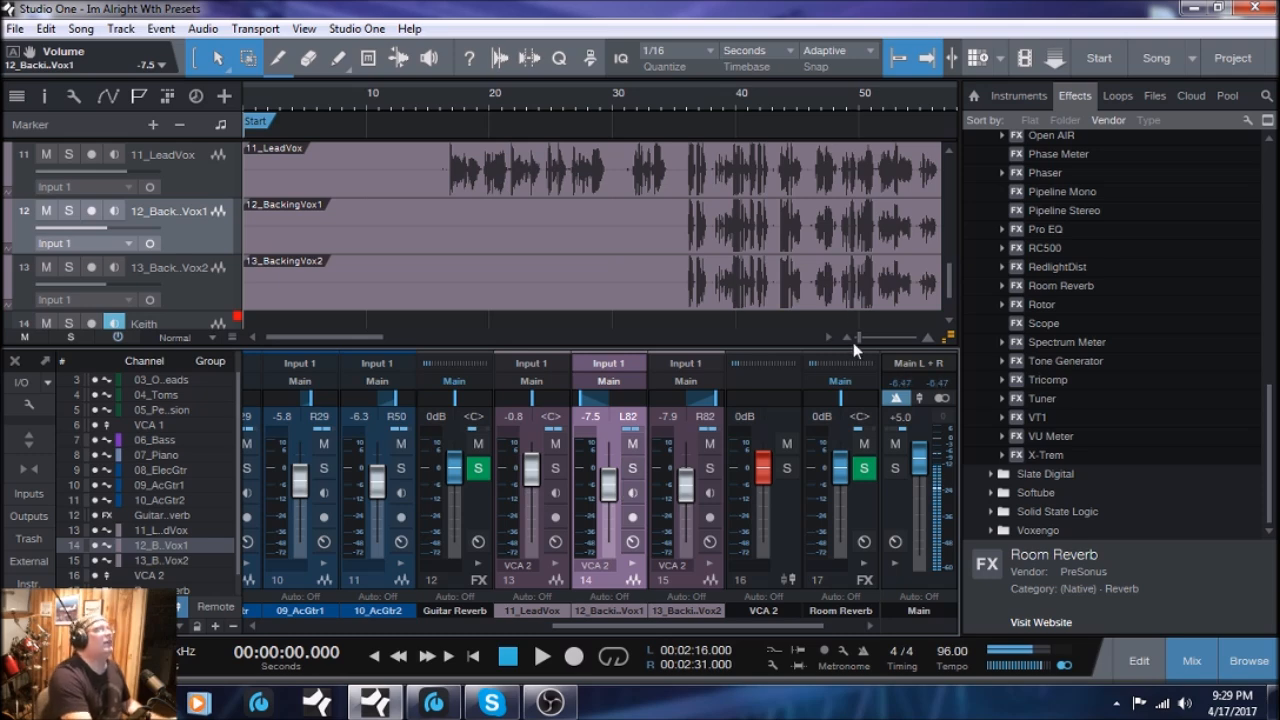
pyautogui.moveTo(859, 338); pyautogui.dragTo(857, 338)
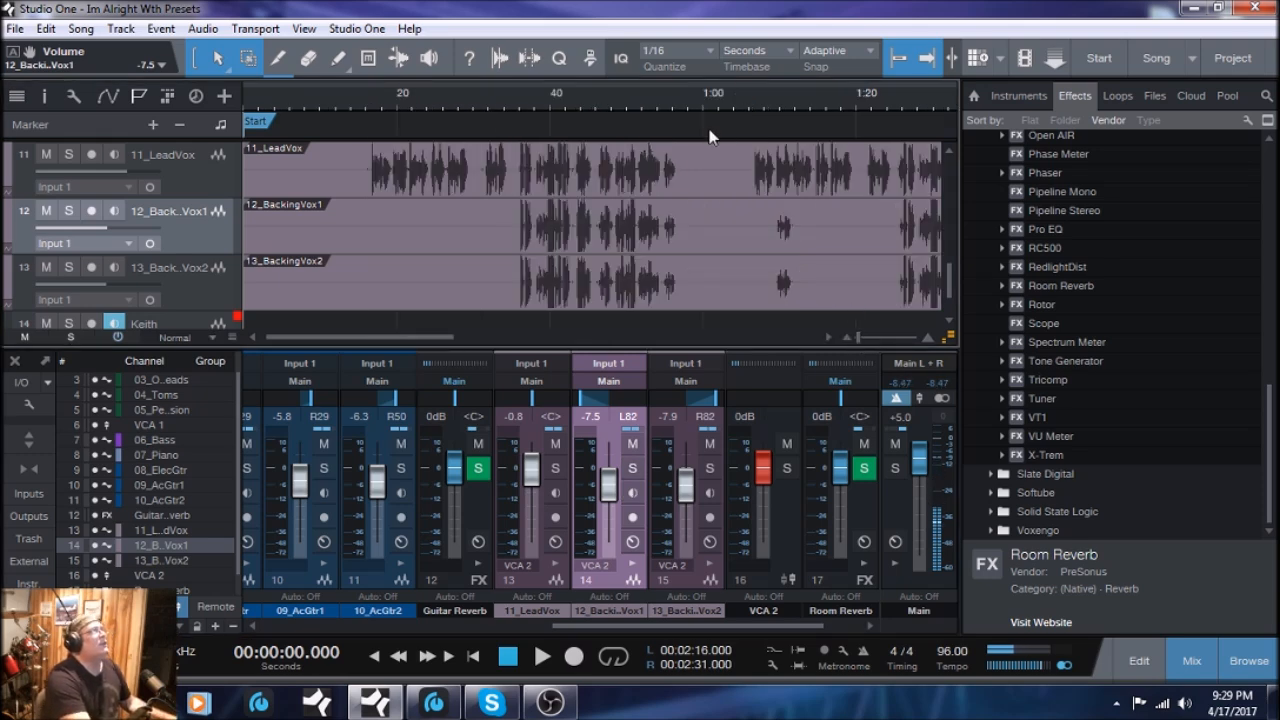
pyautogui.rightClick(598, 100)
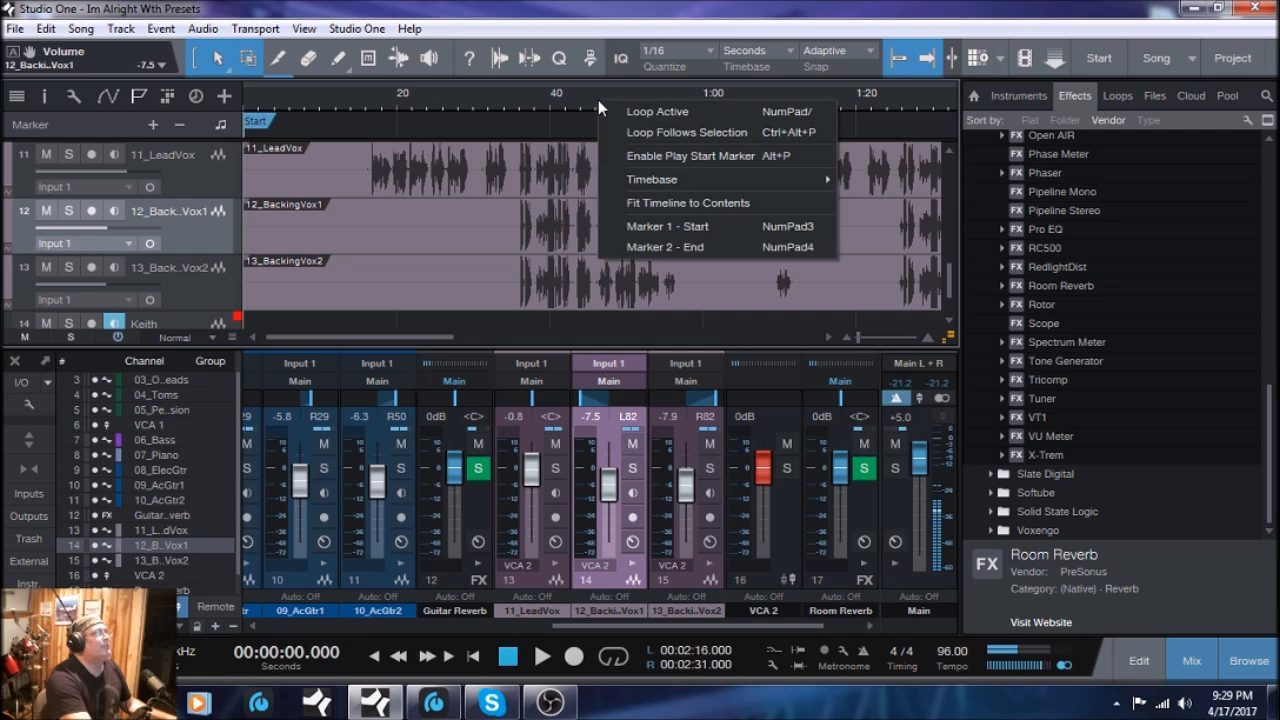
pyautogui.click(654, 204)
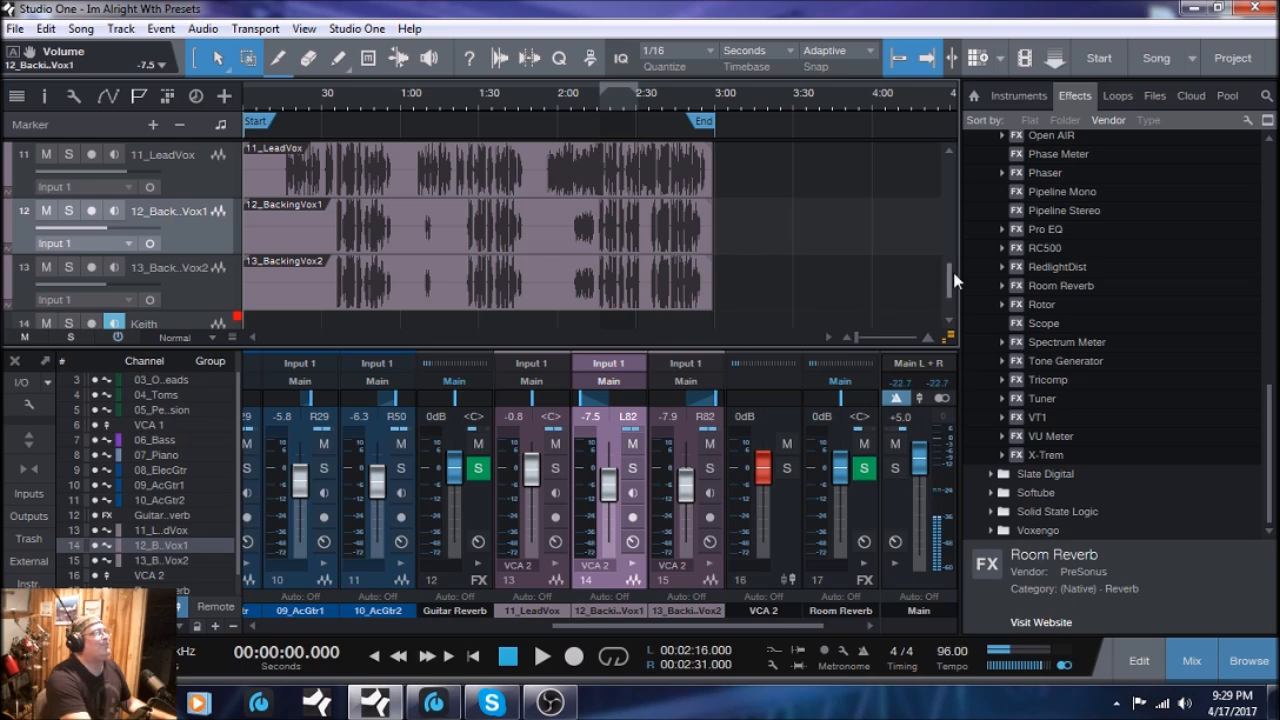
pyautogui.moveTo(951, 285); pyautogui.dragTo(951, 213)
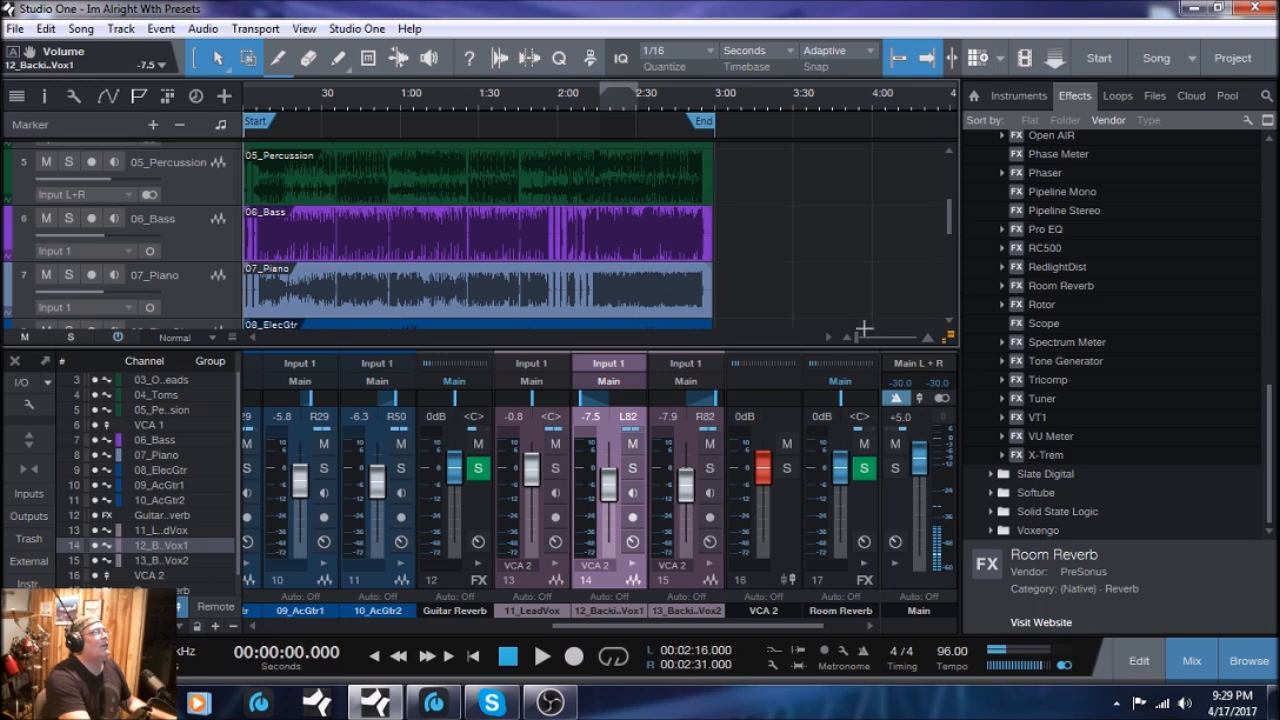
pyautogui.moveTo(857, 341); pyautogui.dragTo(858, 341)
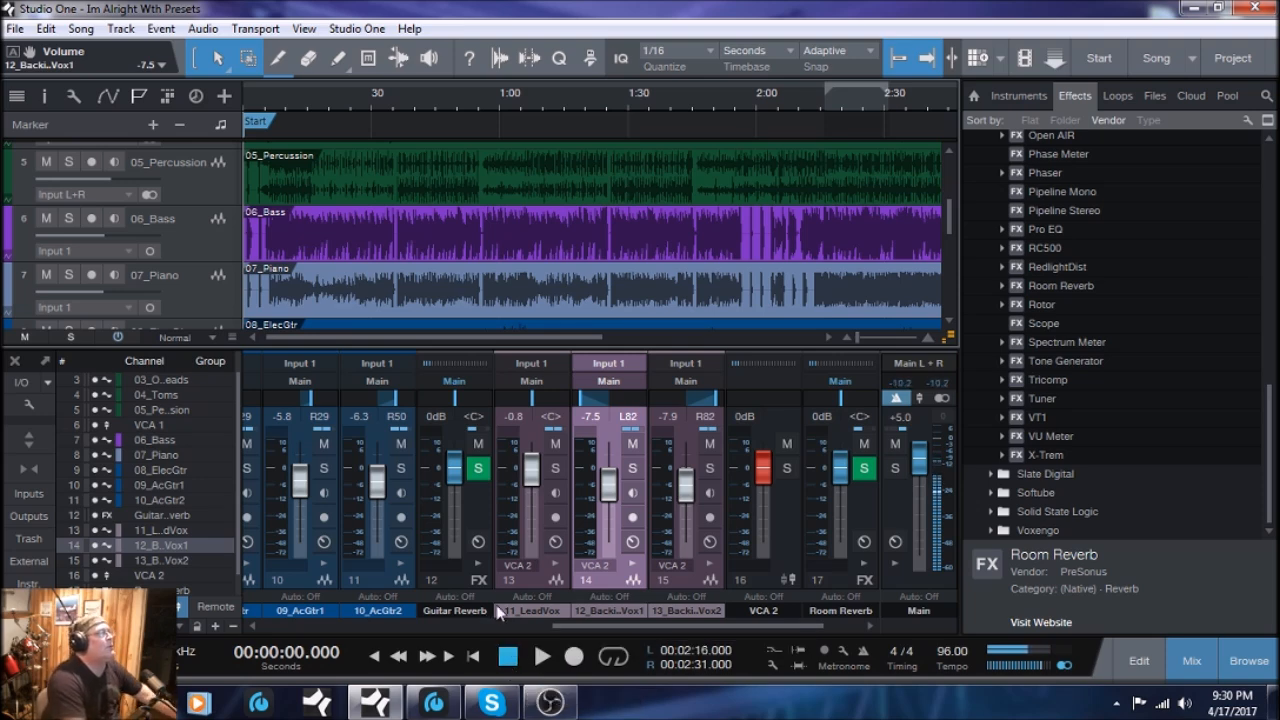
# - Play from the song start and lower the vocals together, bringing 11_LeadVox to -1.7, 12_BackingVox1 to -8.3 and 13_BackingVox2 to -8.8 dB
pyautogui.click(542, 657)
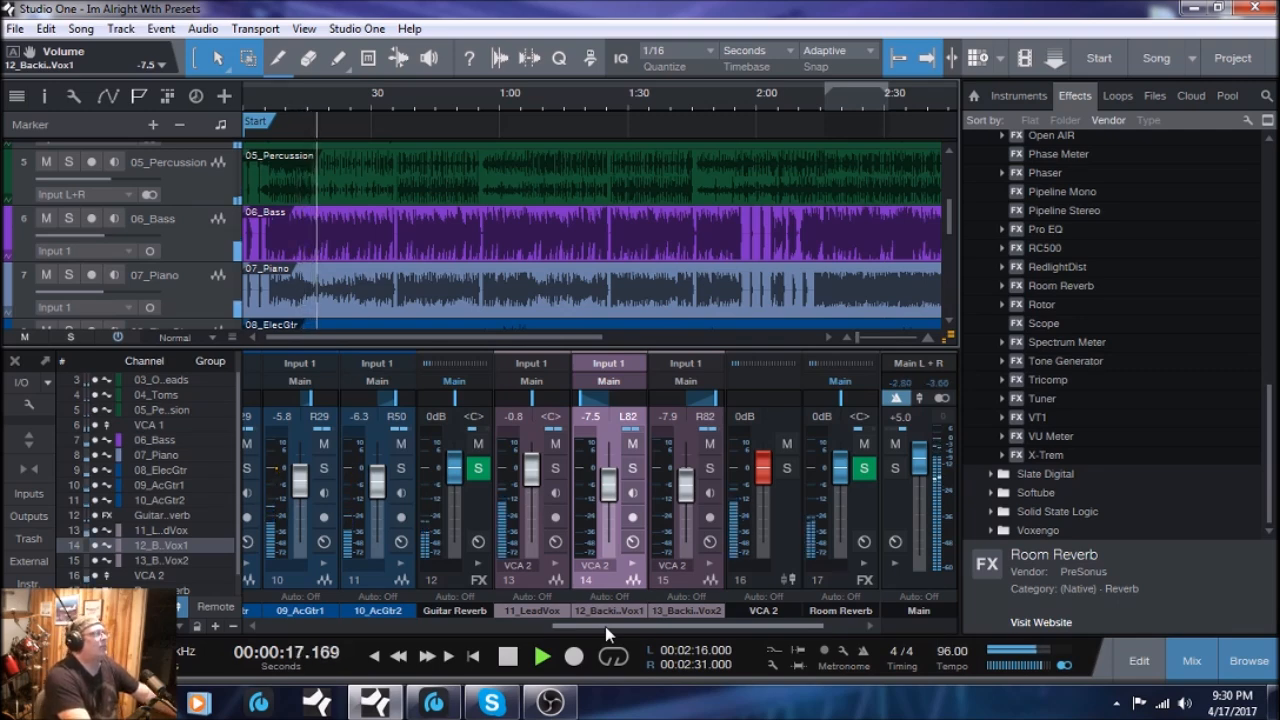
pyautogui.click(541, 586)
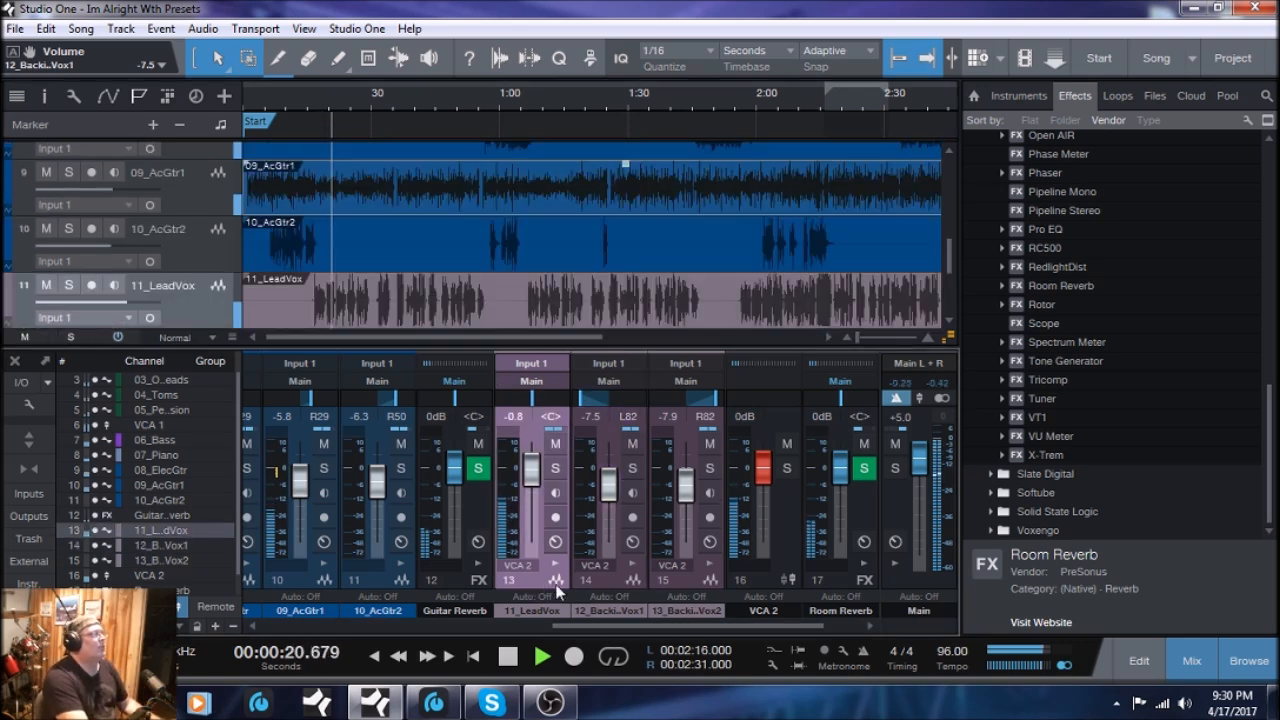
pyautogui.keyDown('shift'); pyautogui.click(680, 578); pyautogui.keyUp('shift')
pyautogui.moveTo(686, 485); pyautogui.dragTo(696, 490)
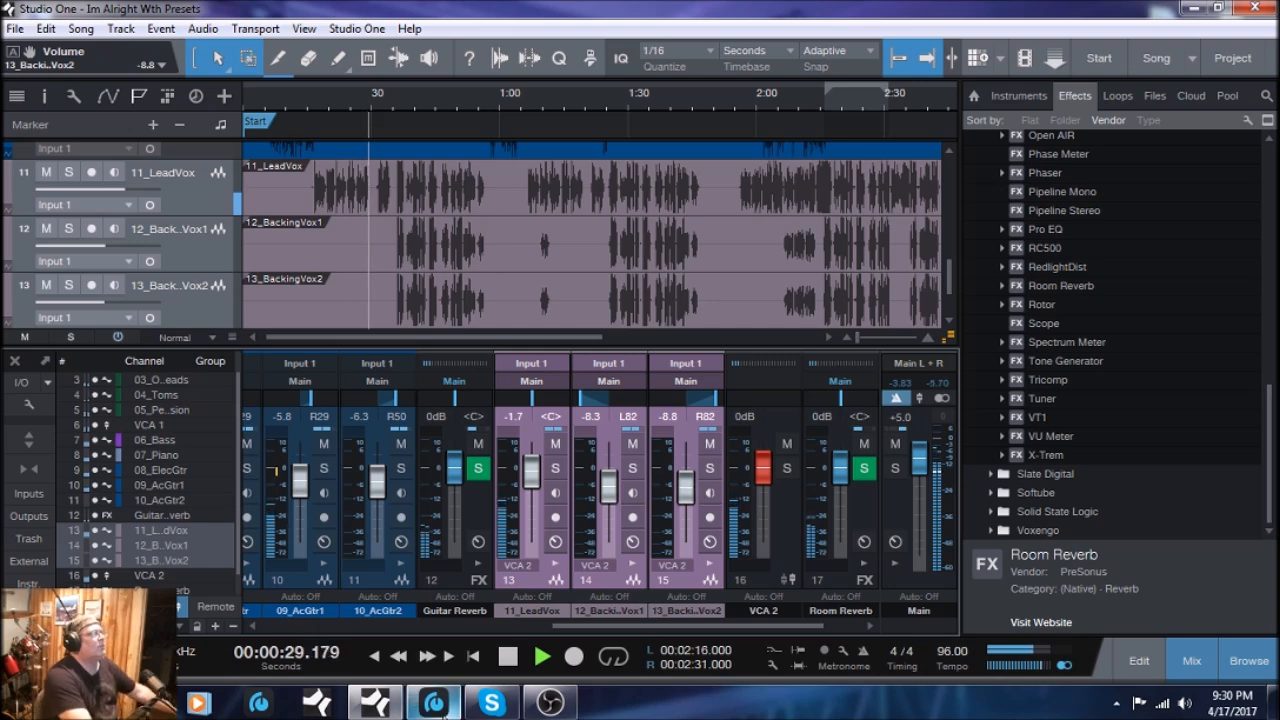
# - Raise the 08_ElecGtr fader to -2.9 dB during playback
pyautogui.moveTo(625, 626); pyautogui.dragTo(550, 628)
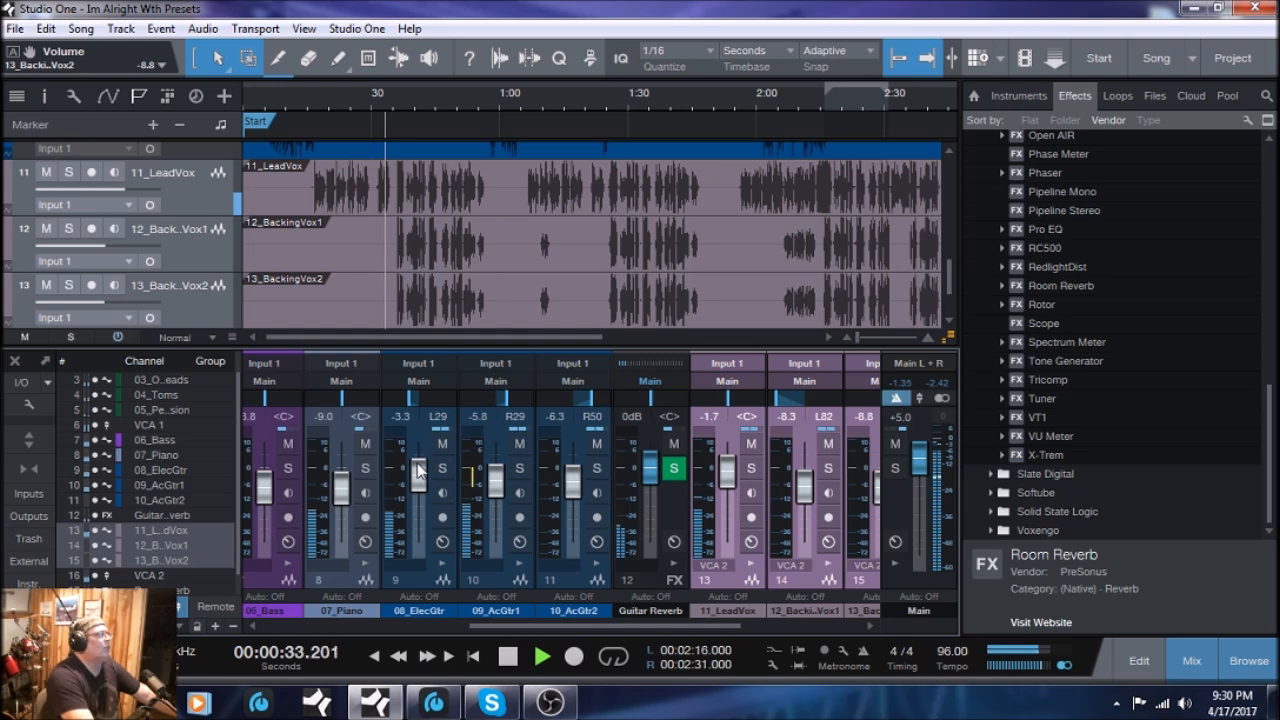
pyautogui.moveTo(417, 471); pyautogui.dragTo(417, 470)
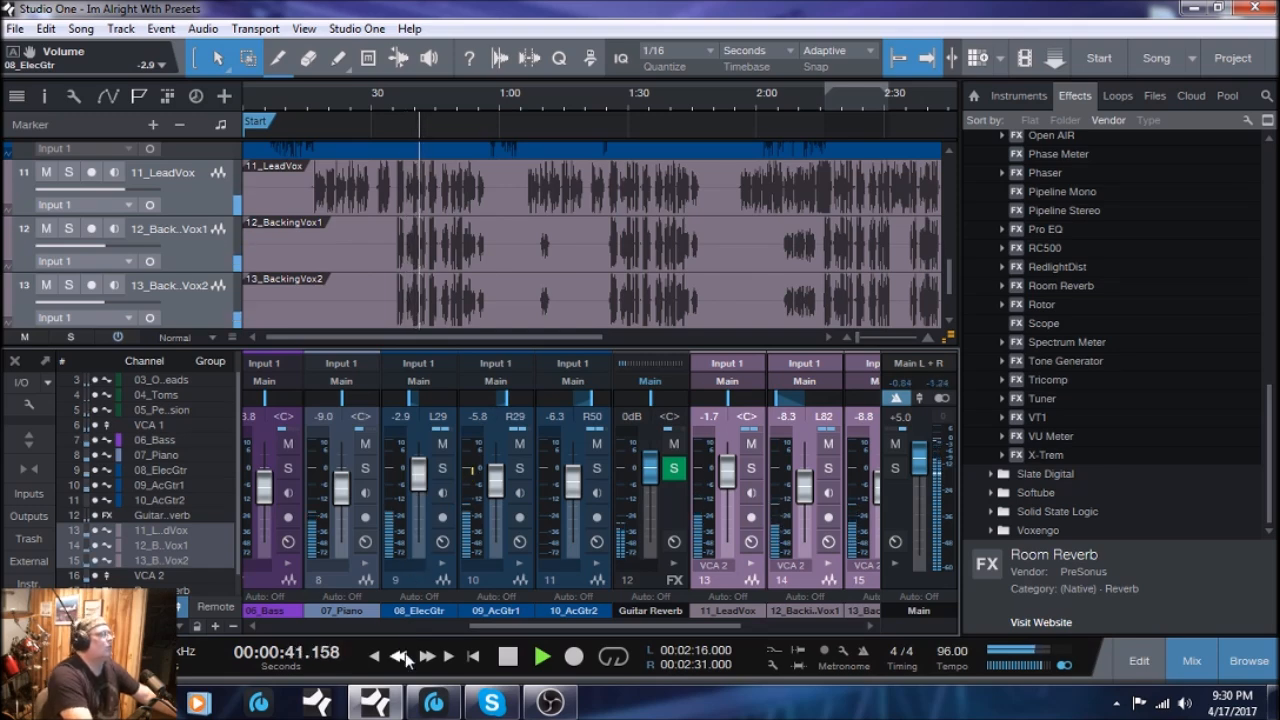
# - Select 04_Toms, replay the song from about 00:00:32 and lower the toms to -11.7 dB
pyautogui.moveTo(512, 627); pyautogui.dragTo(330, 640)
pyautogui.click(476, 581)
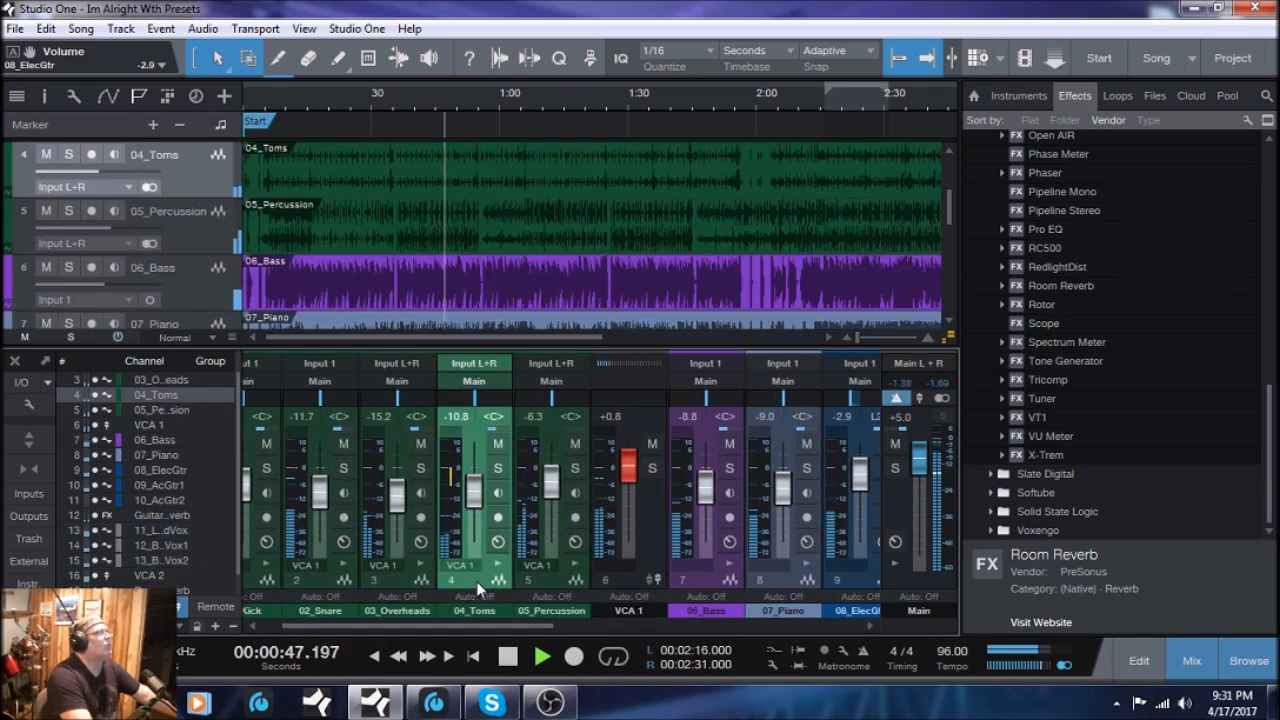
pyautogui.click(508, 656)
pyautogui.moveTo(402, 660); pyautogui.dragTo(402, 660)
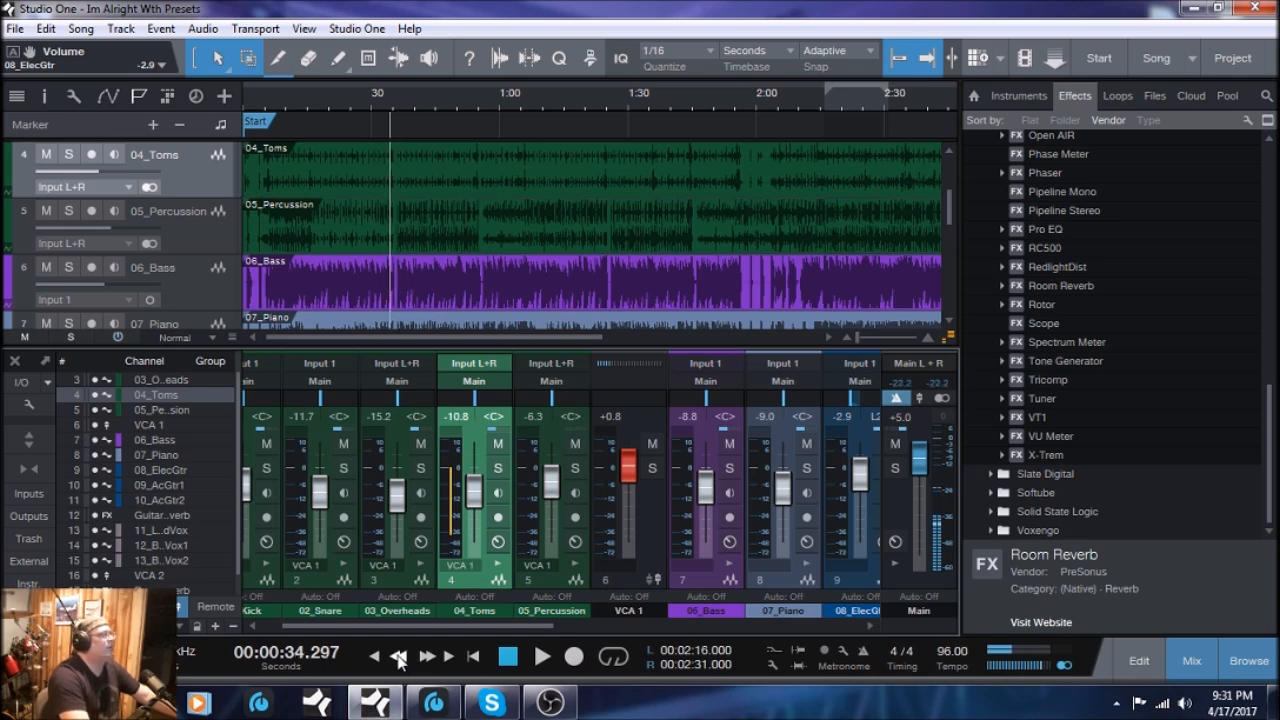
pyautogui.moveTo(399, 660); pyautogui.dragTo(400, 660)
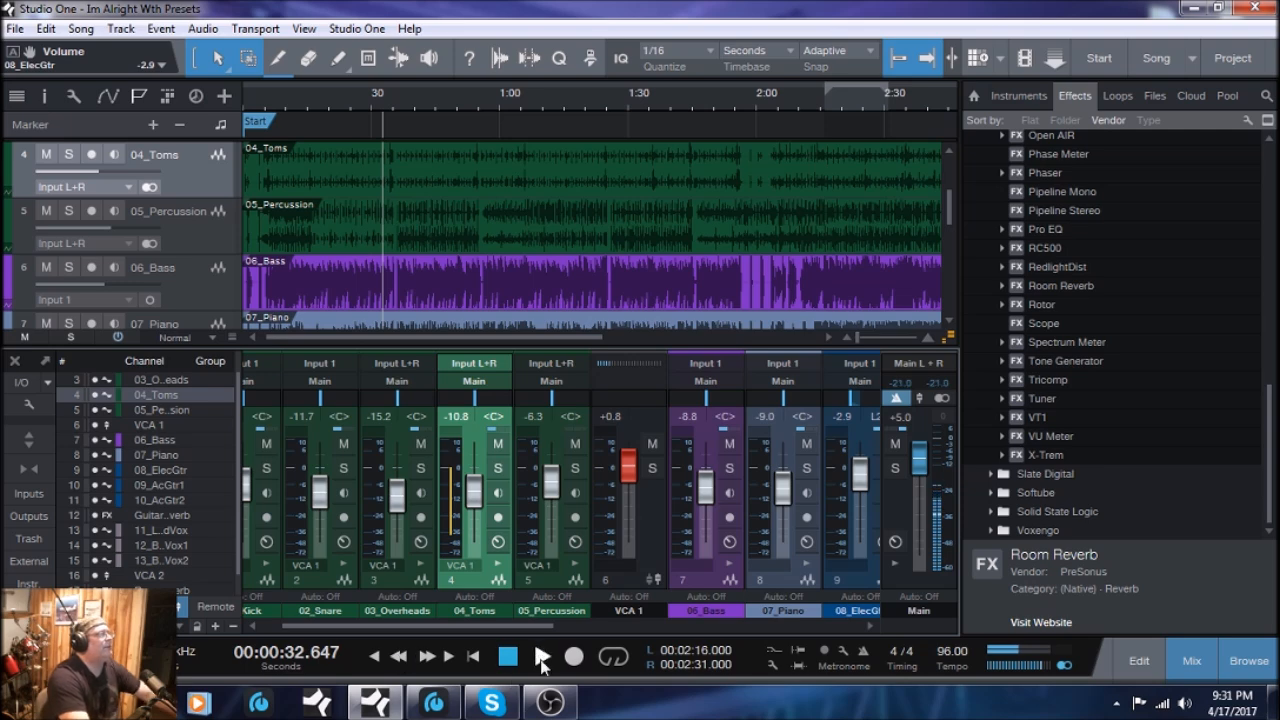
pyautogui.click(541, 657)
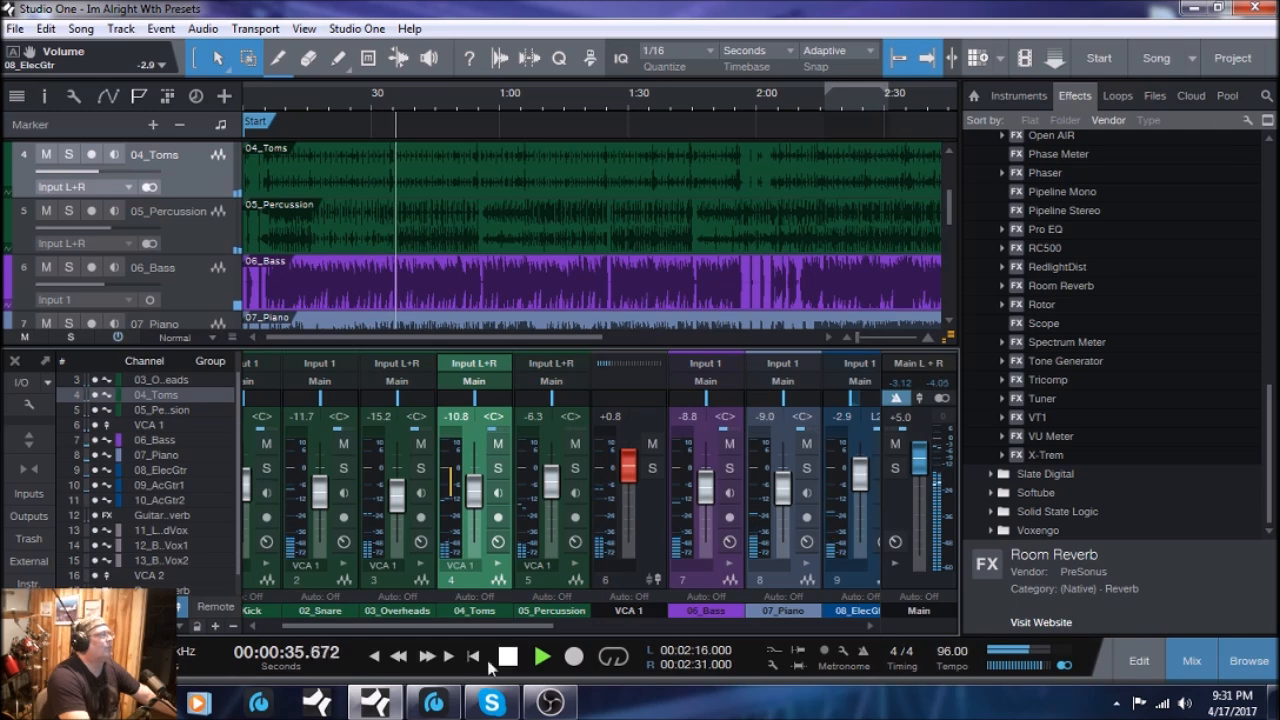
pyautogui.click(507, 658)
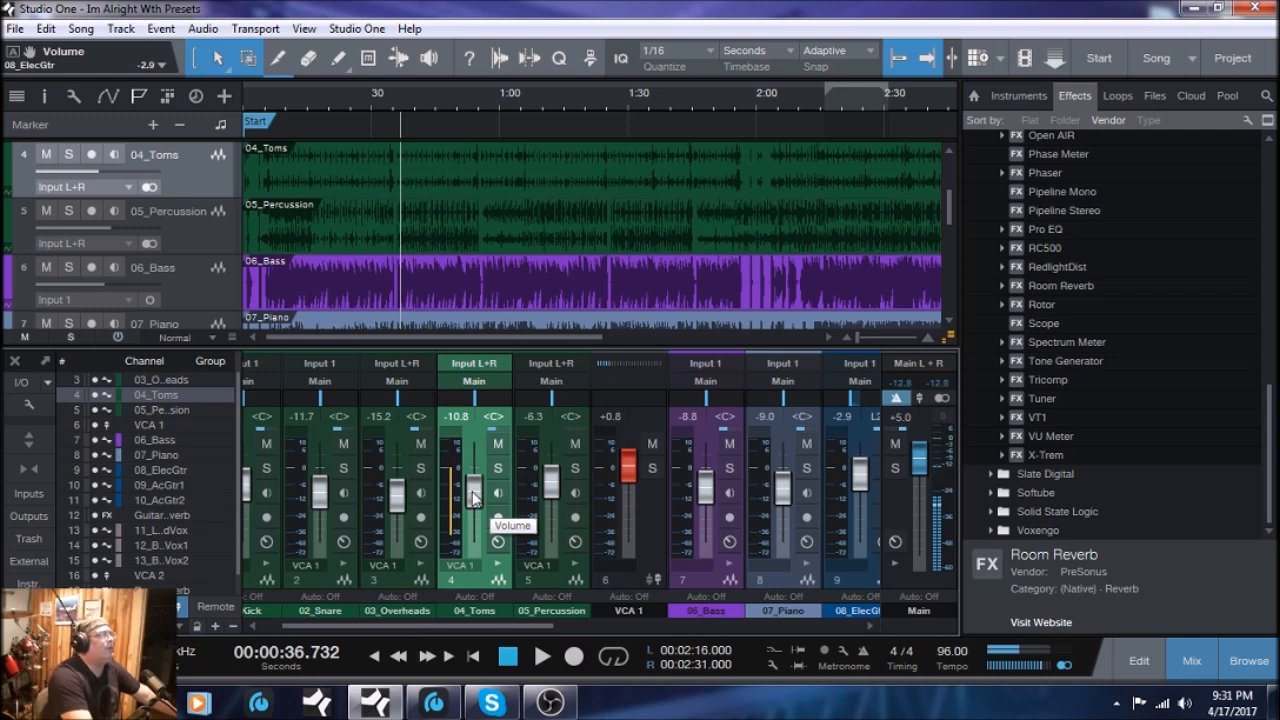
pyautogui.click(505, 657)
pyautogui.click(540, 657)
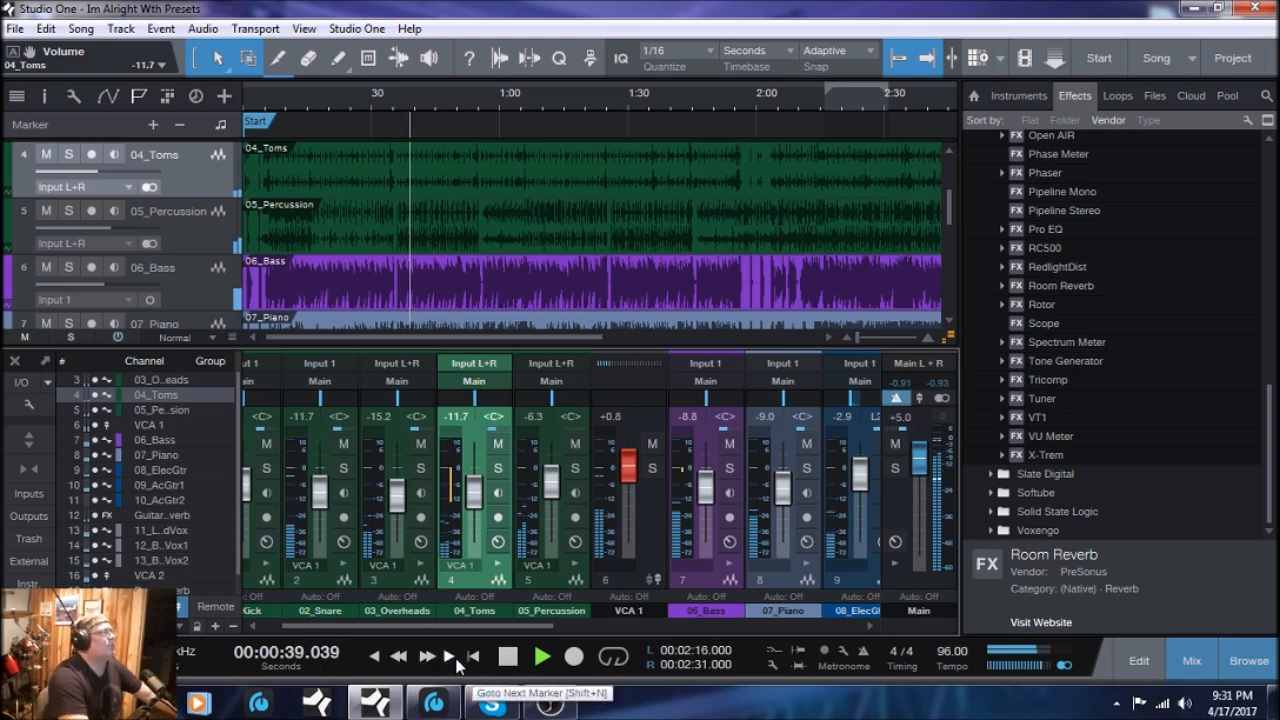
# - Listen through the song while reviewing the mixer channels and raise 05_Percussion to -5.8 dB
pyautogui.moveTo(493, 628); pyautogui.dragTo(455, 628)
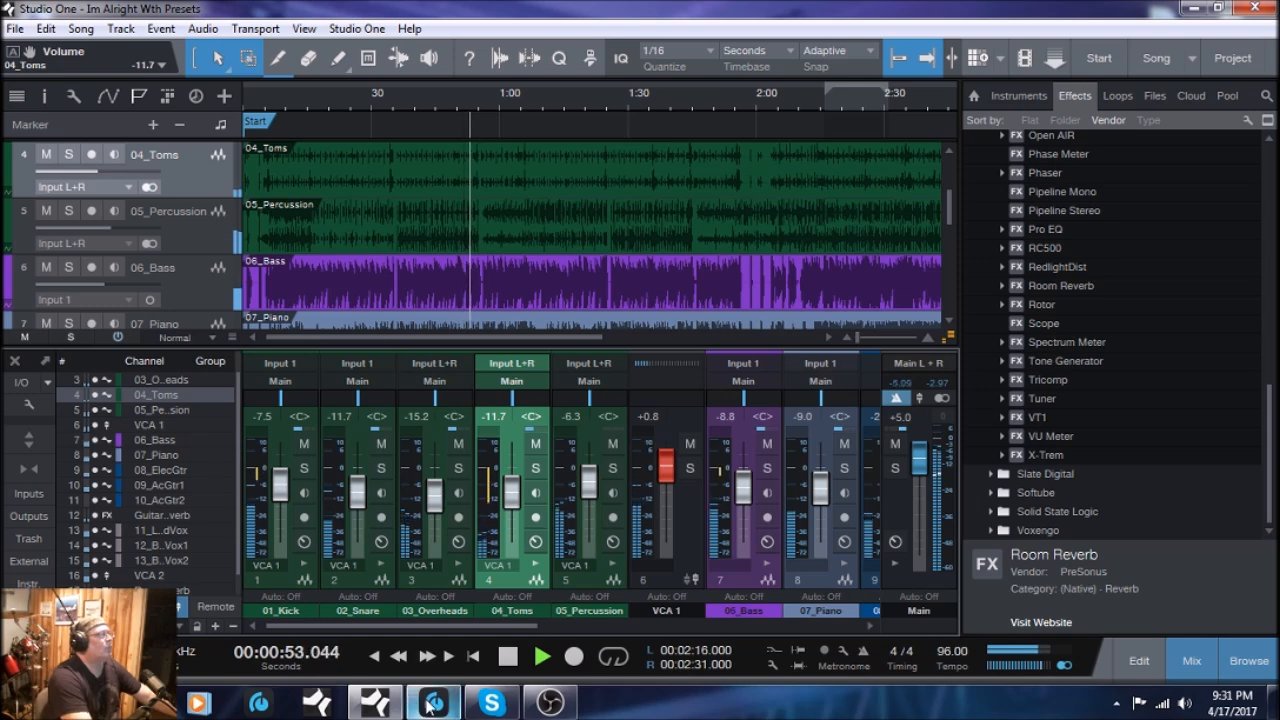
pyautogui.moveTo(434, 703)
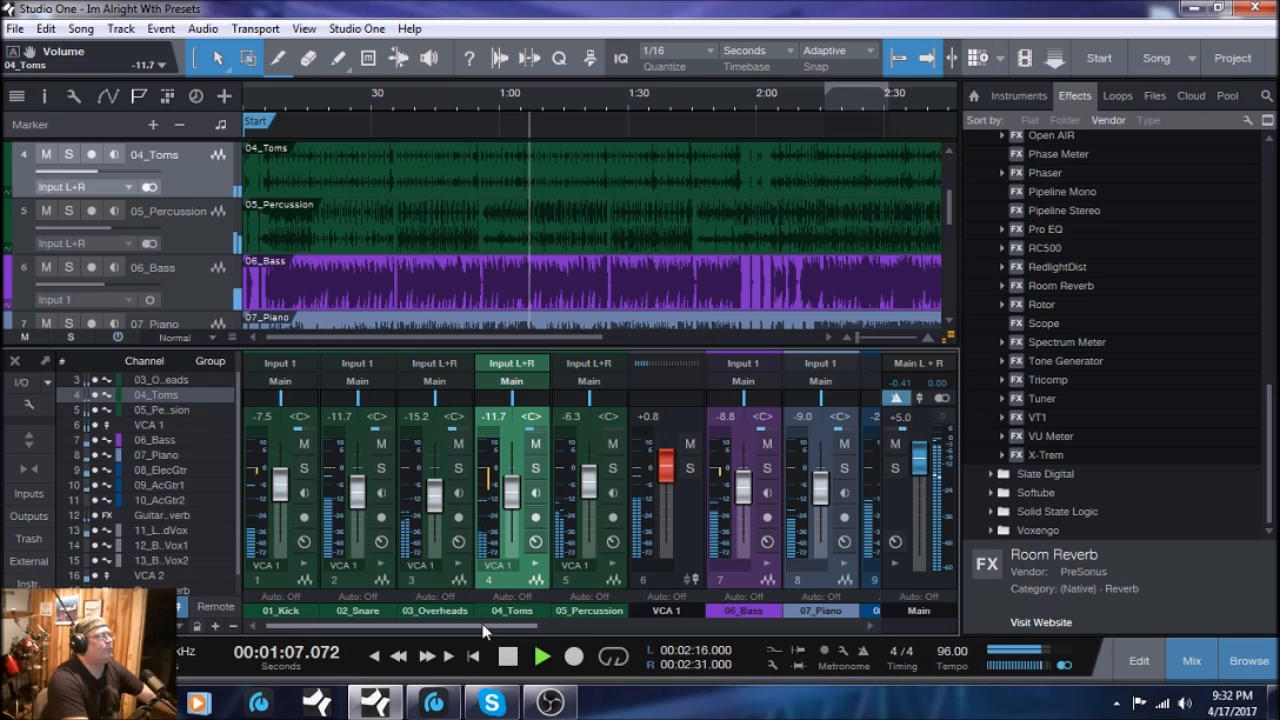
pyautogui.moveTo(473, 623); pyautogui.dragTo(622, 628)
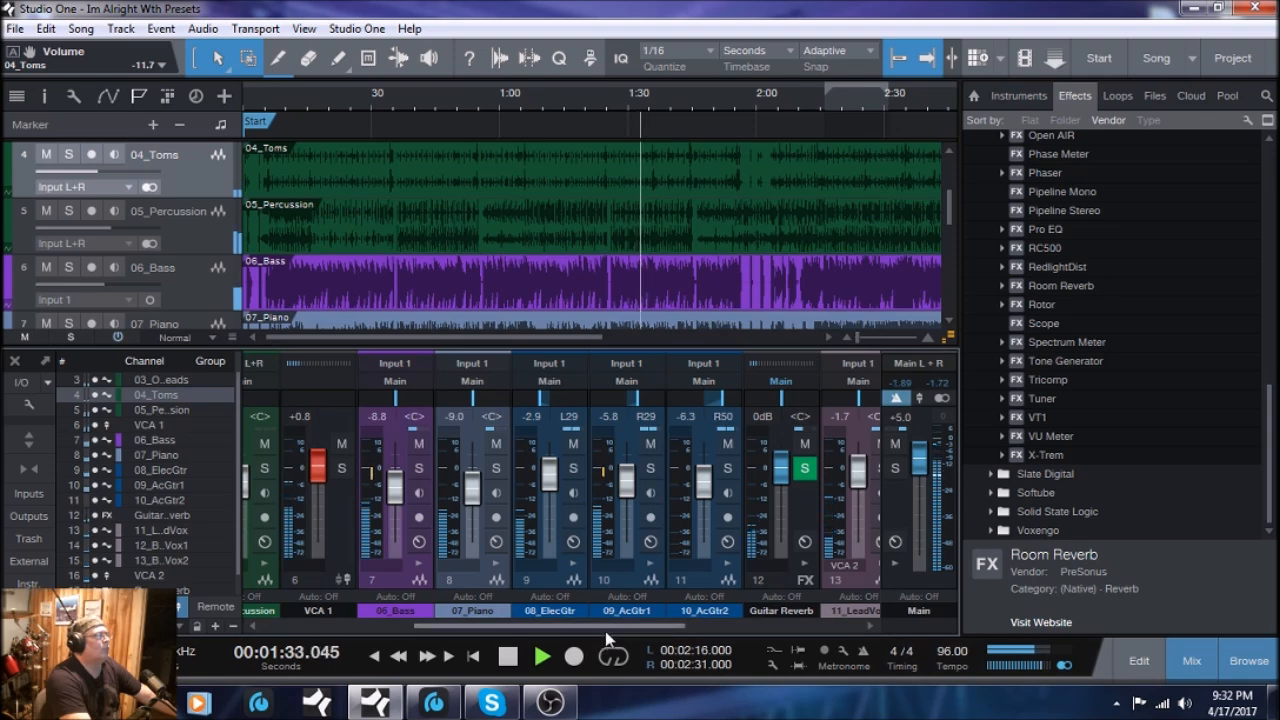
pyautogui.moveTo(606, 628); pyautogui.dragTo(489, 626)
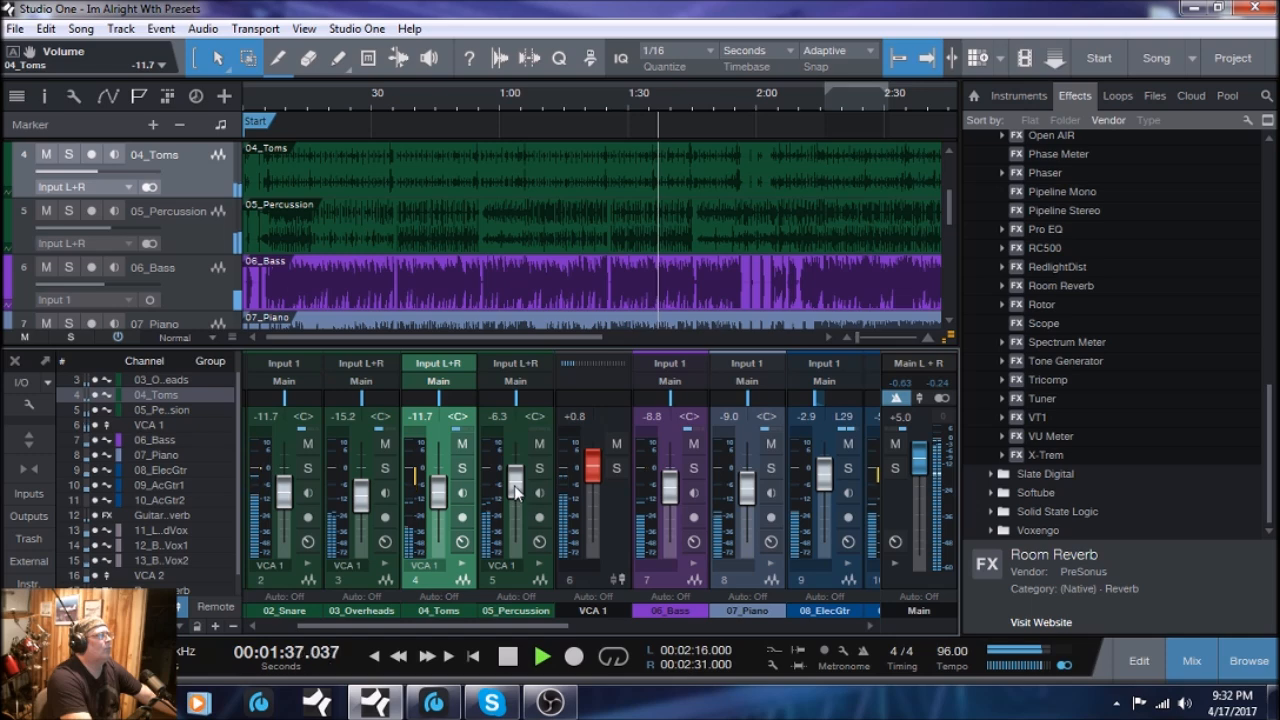
pyautogui.scroll(2, 514, 485)
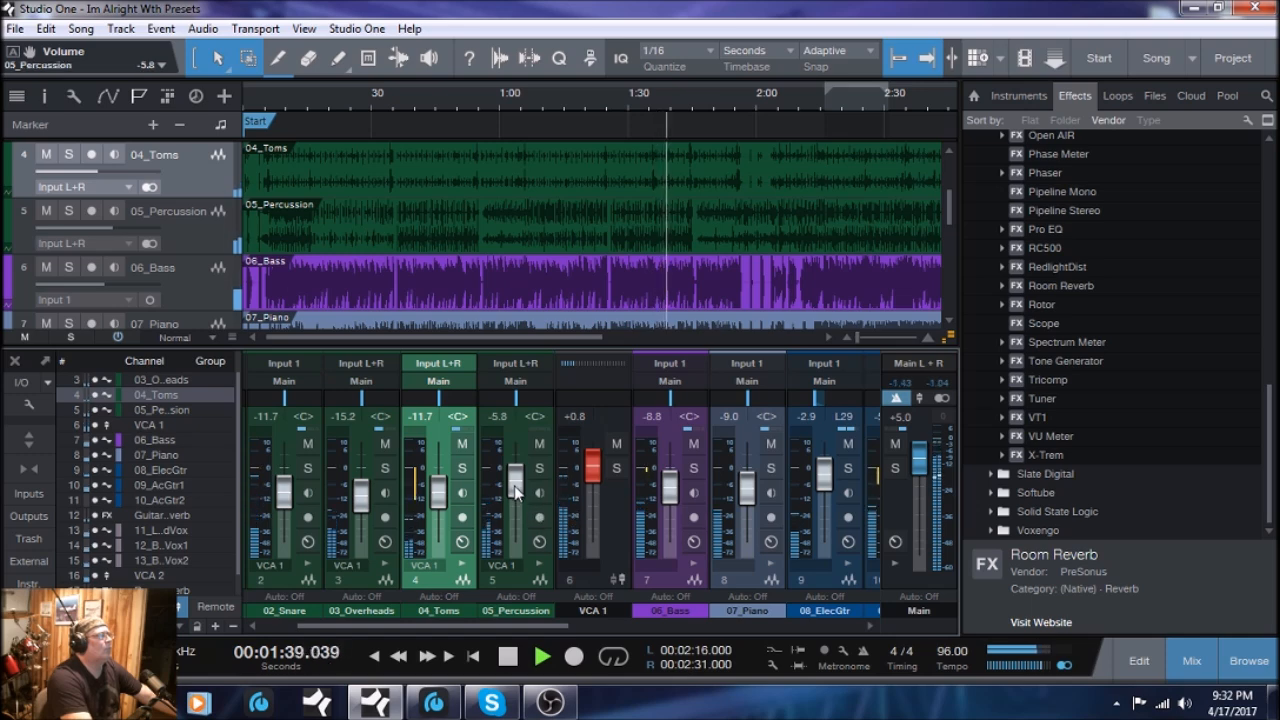
# - Select the 02_Snare channel and raise its fader to -10.8 dB during playback
pyautogui.moveTo(494, 626); pyautogui.dragTo(420, 627)
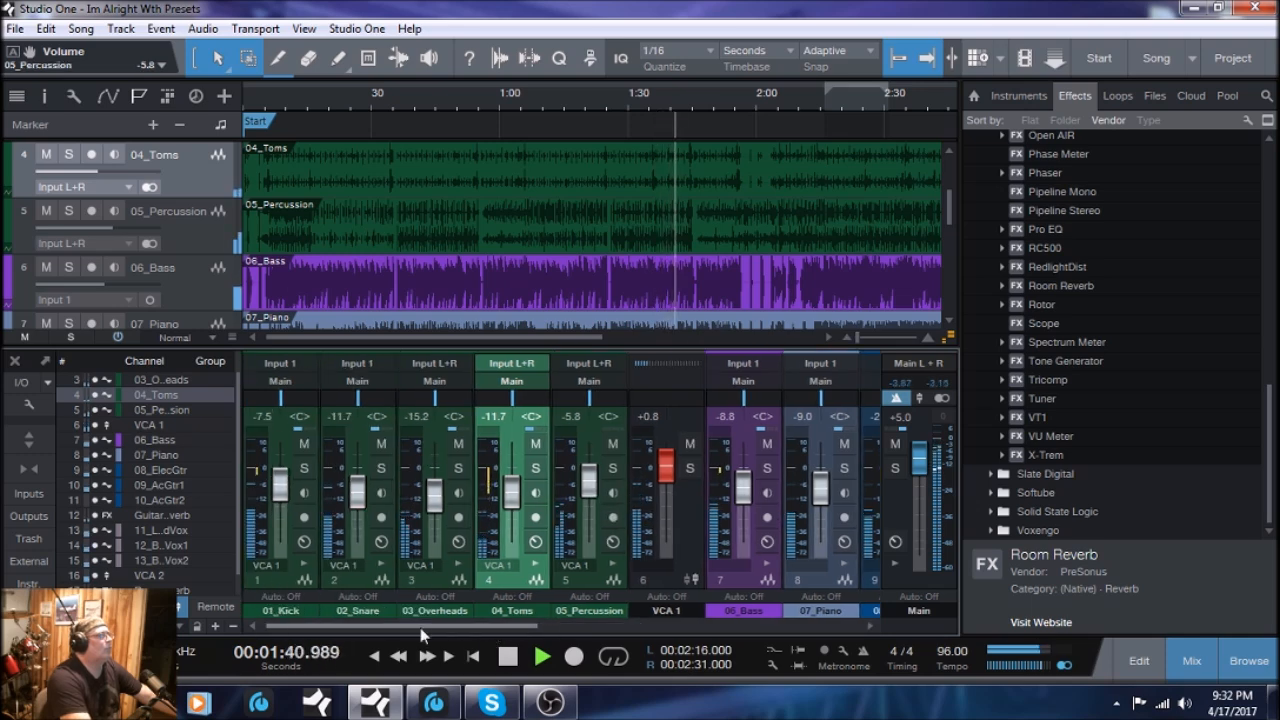
pyautogui.click(360, 584)
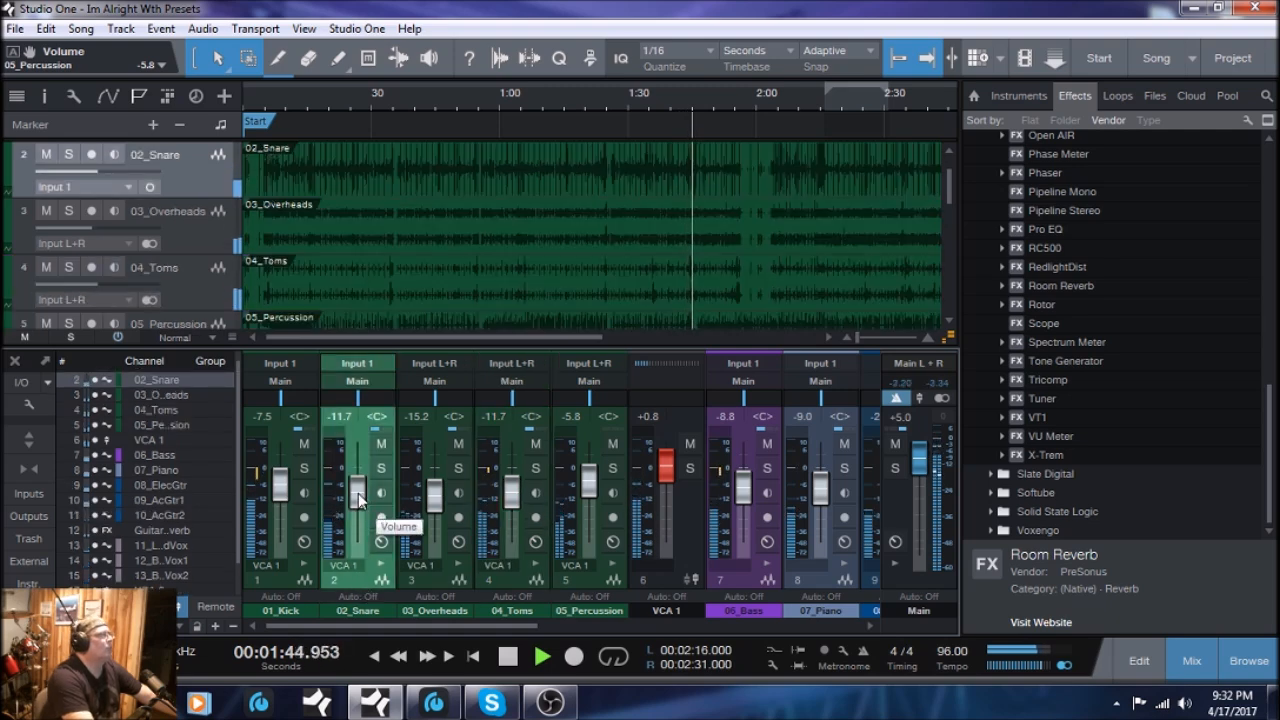
pyautogui.moveTo(357, 493); pyautogui.dragTo(353, 491)
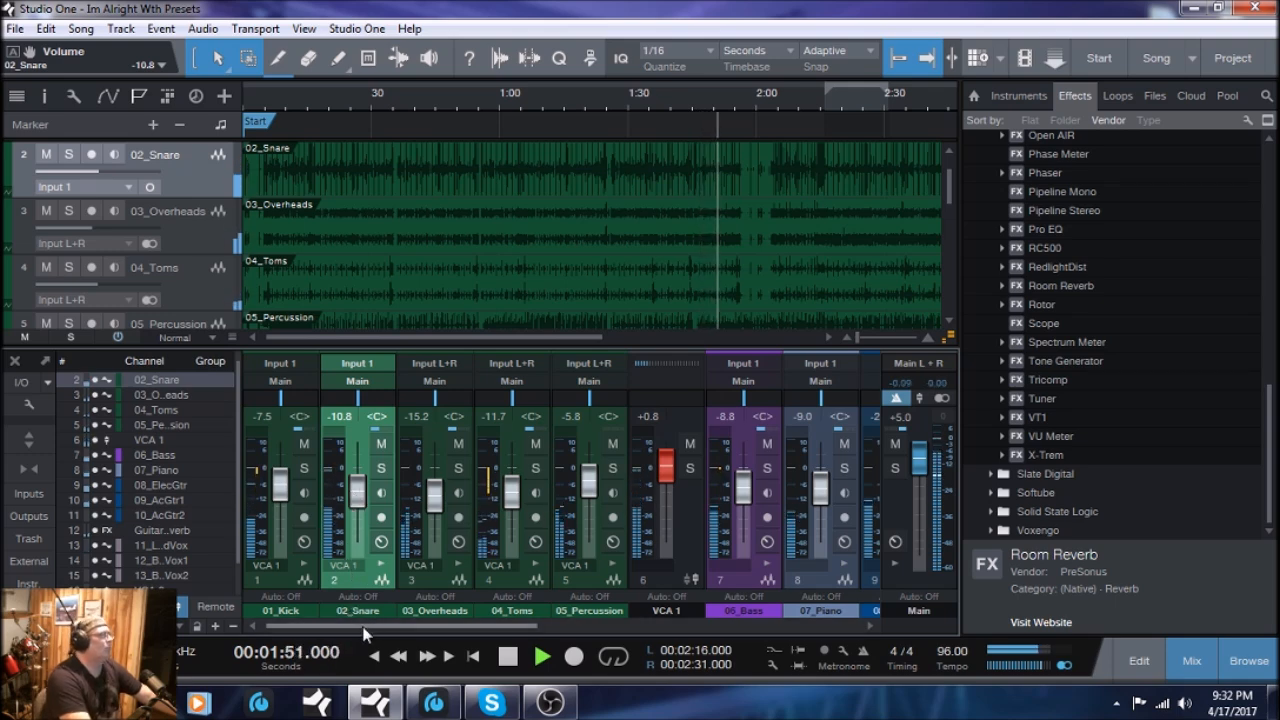
# - Select 08_ElecGtr, replay from 00:01:45, raise it to -1.7 dB and trim it back to -2.1 dB
pyautogui.moveTo(366, 632); pyautogui.dragTo(557, 625)
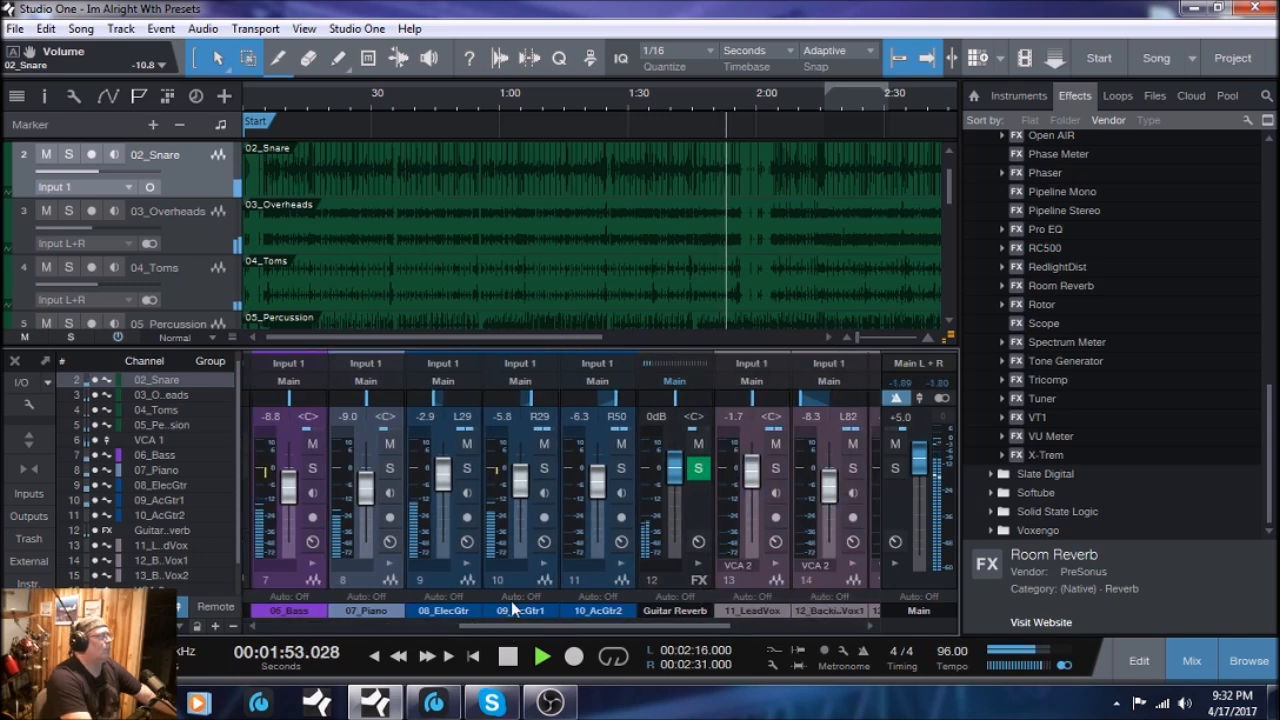
pyautogui.click(508, 657)
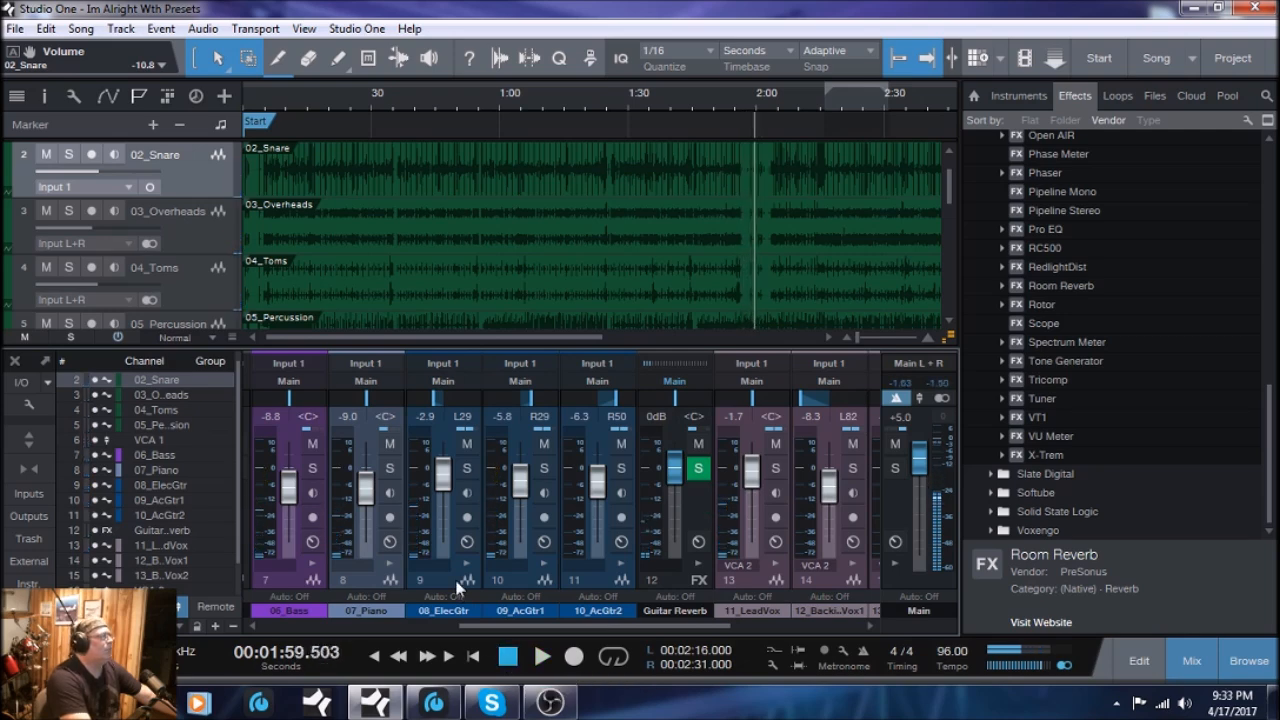
pyautogui.click(455, 586)
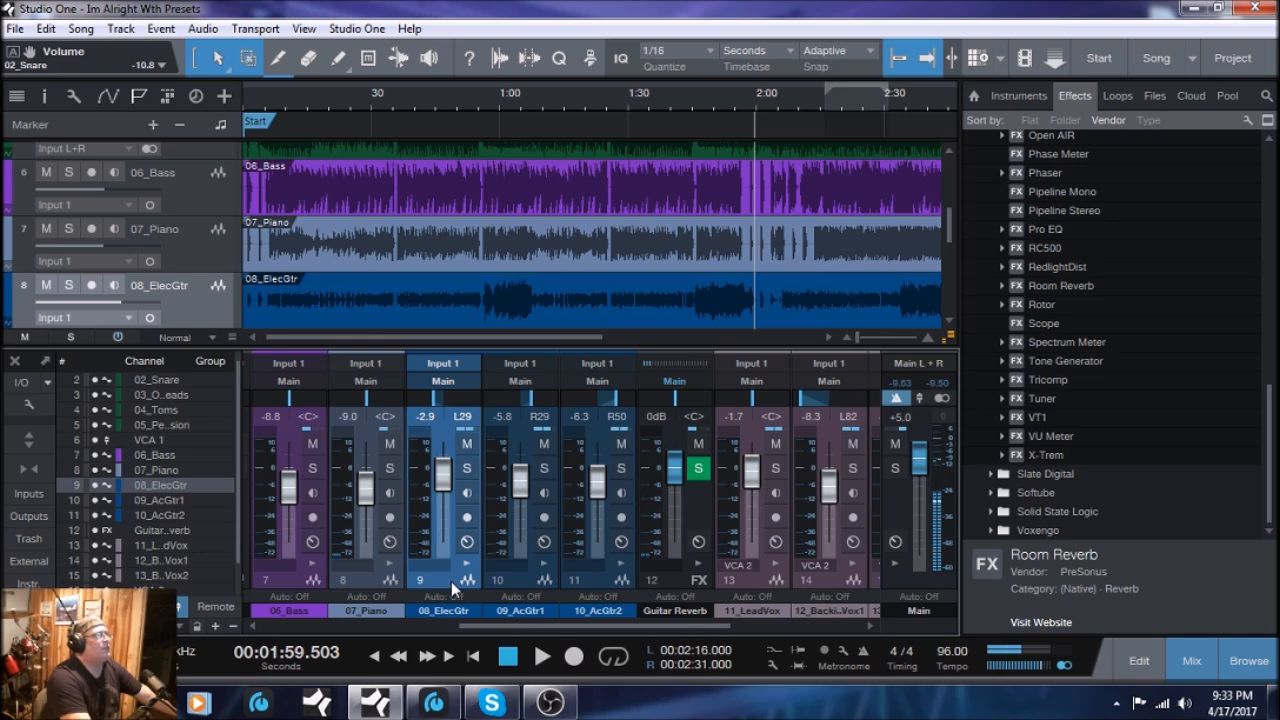
pyautogui.click(703, 105)
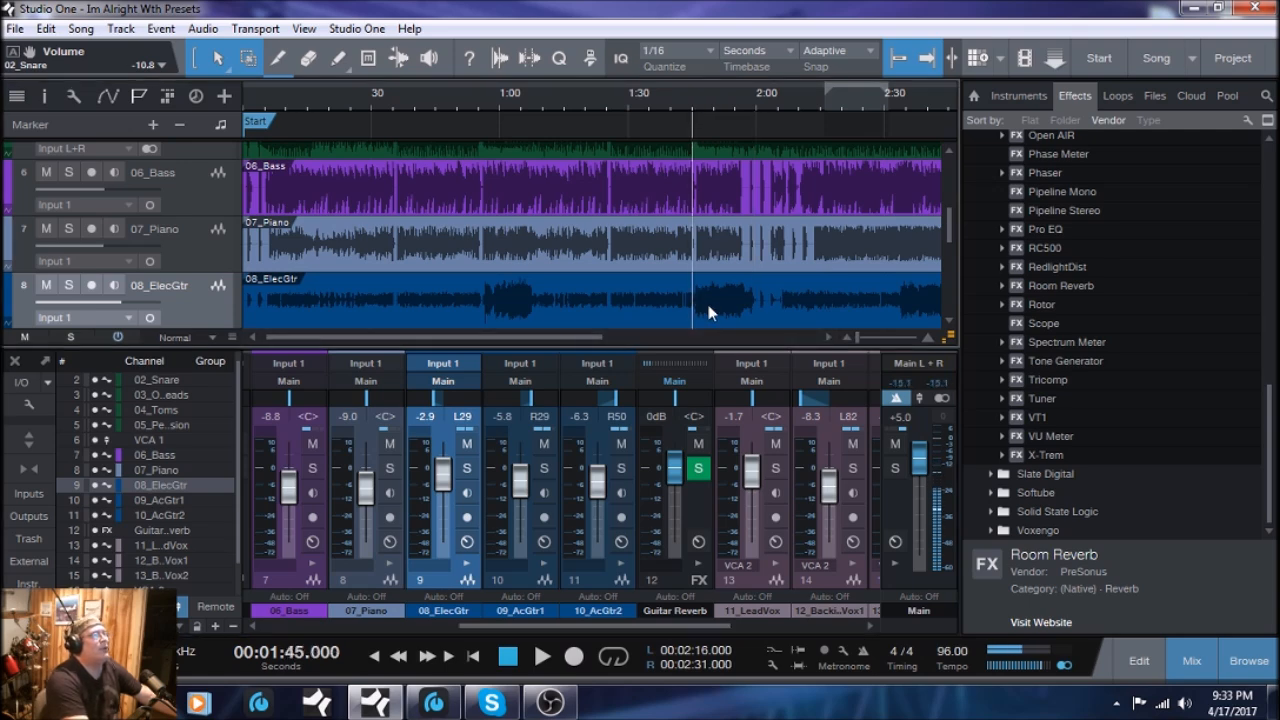
pyautogui.click(541, 657)
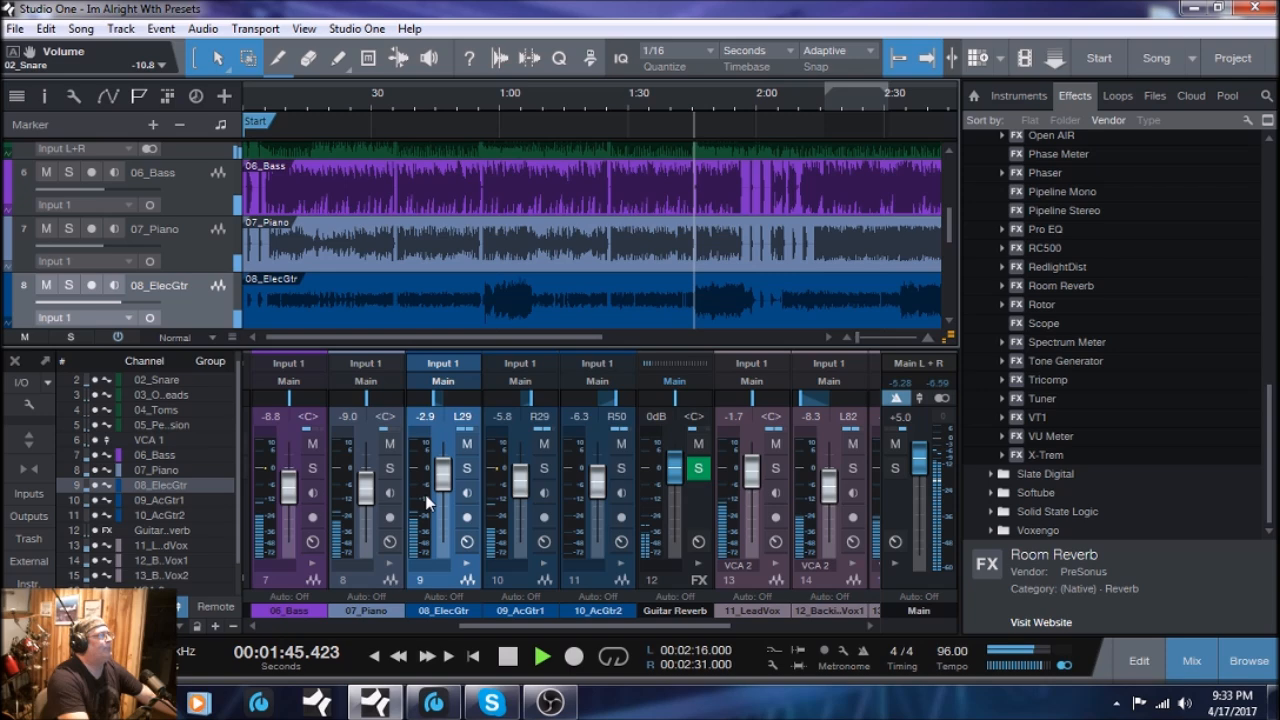
pyautogui.scroll(3, 443, 482)
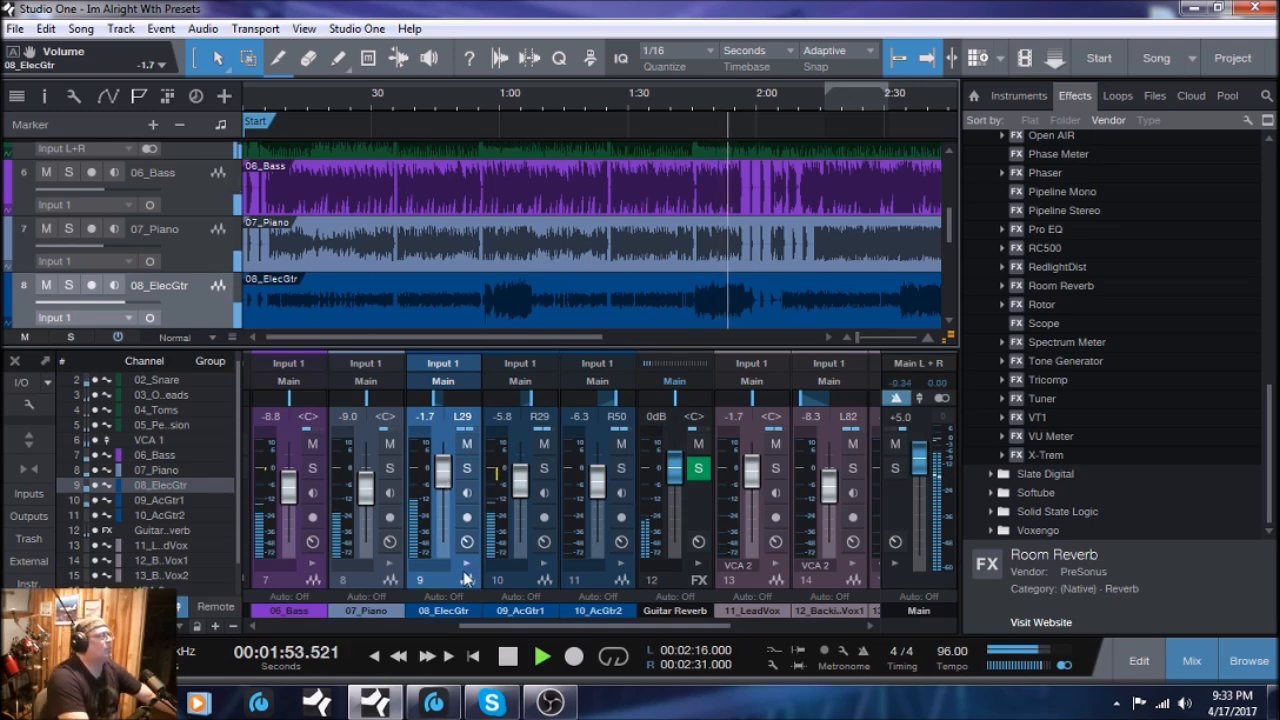
pyautogui.moveTo(445, 478); pyautogui.dragTo(447, 483)
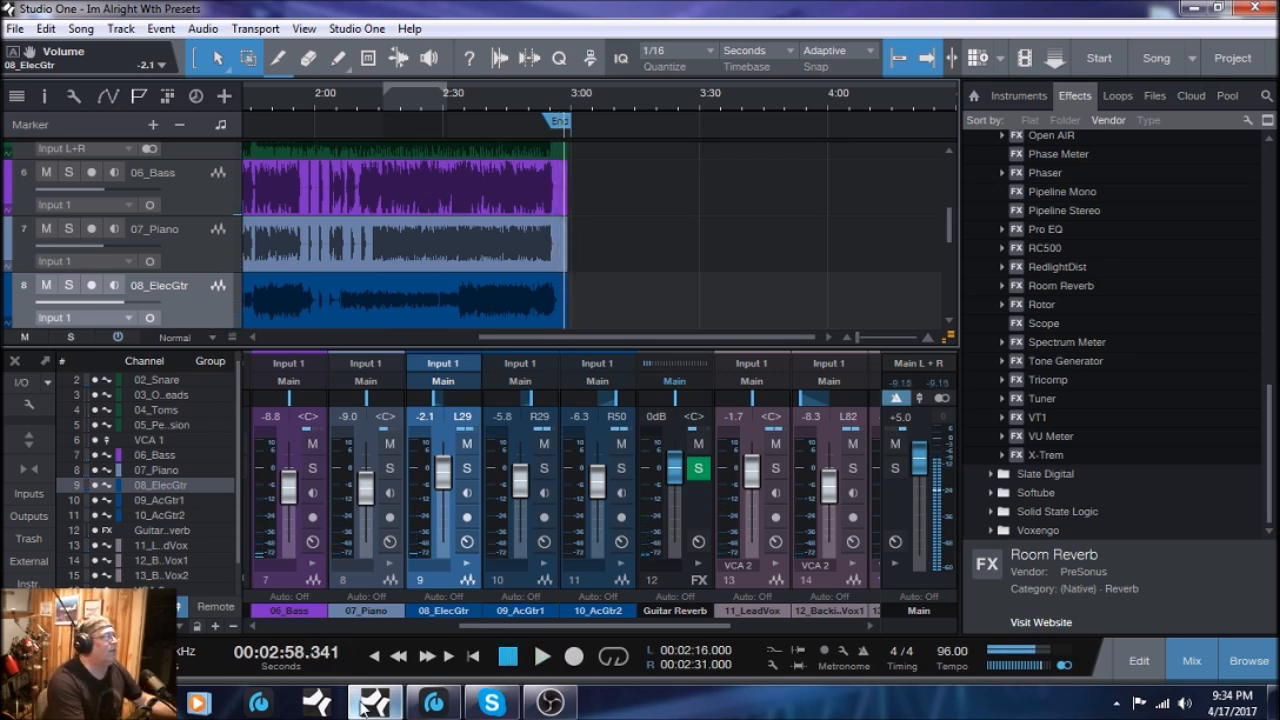
# - Return the playback position to the song start and look over the whole arrangement
pyautogui.click(376, 657)
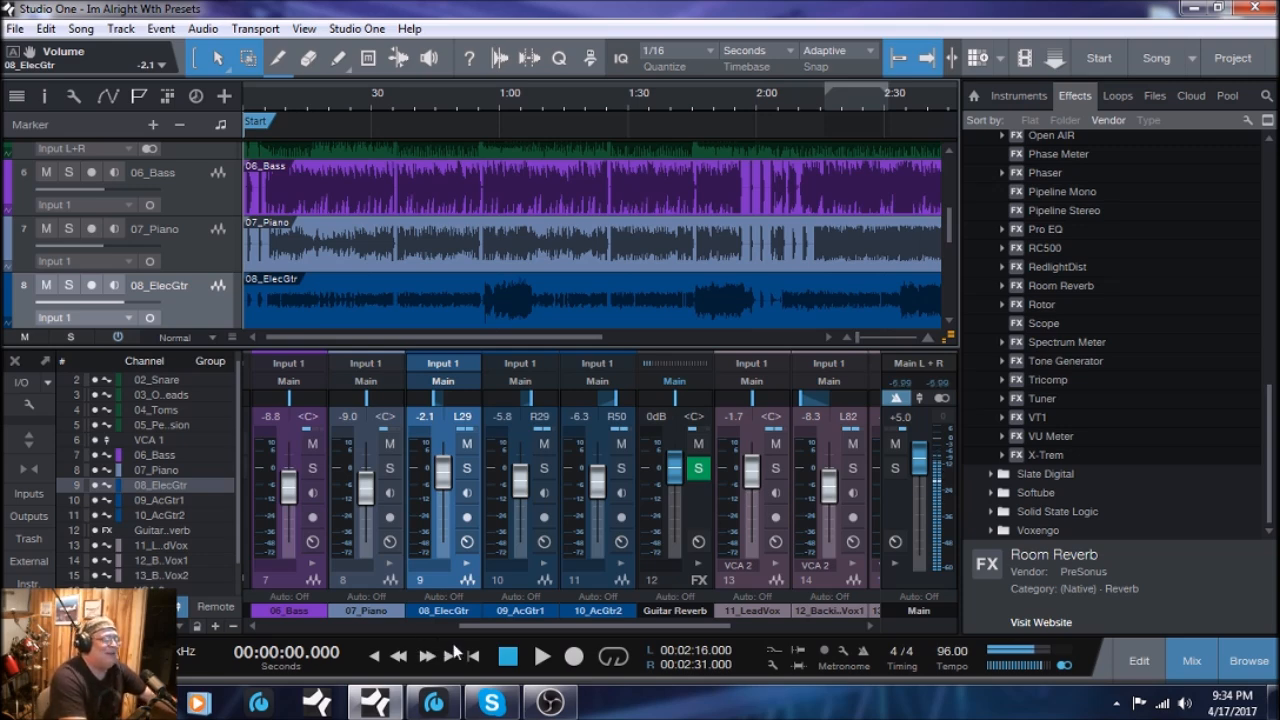
pyautogui.moveTo(522, 632); pyautogui.dragTo(272, 630)
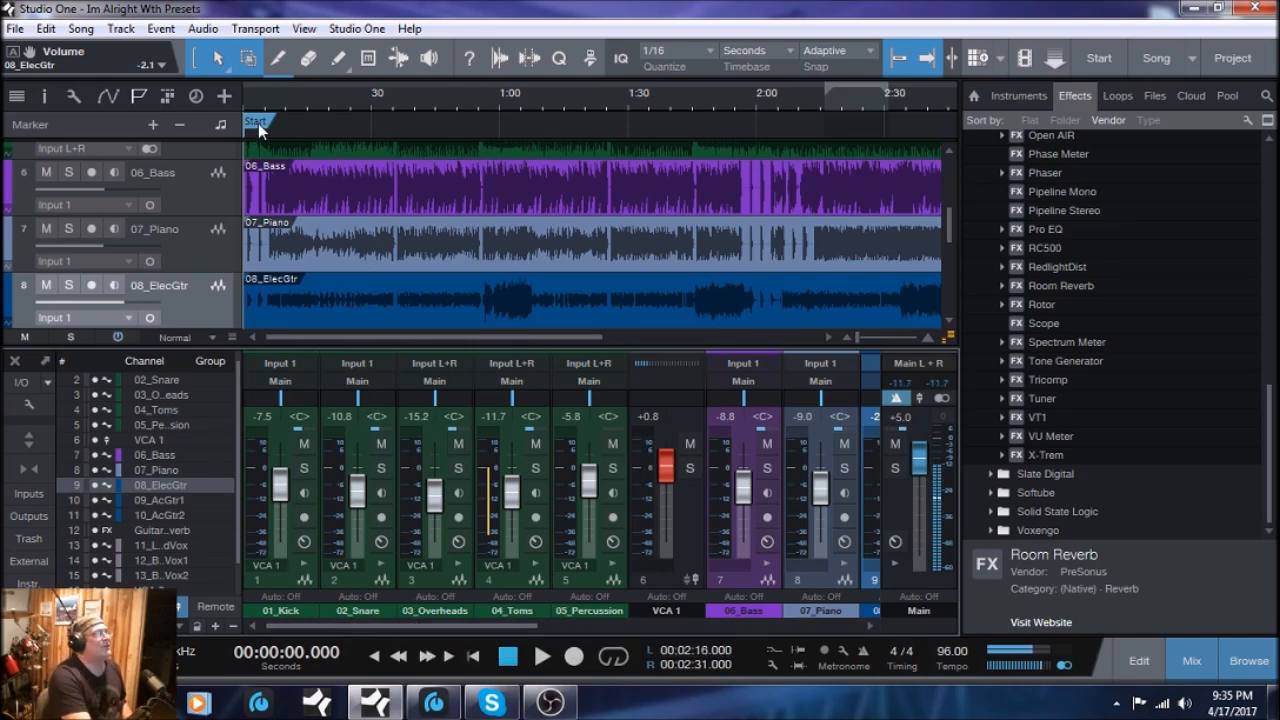
pyautogui.moveTo(486, 339); pyautogui.dragTo(606, 340)
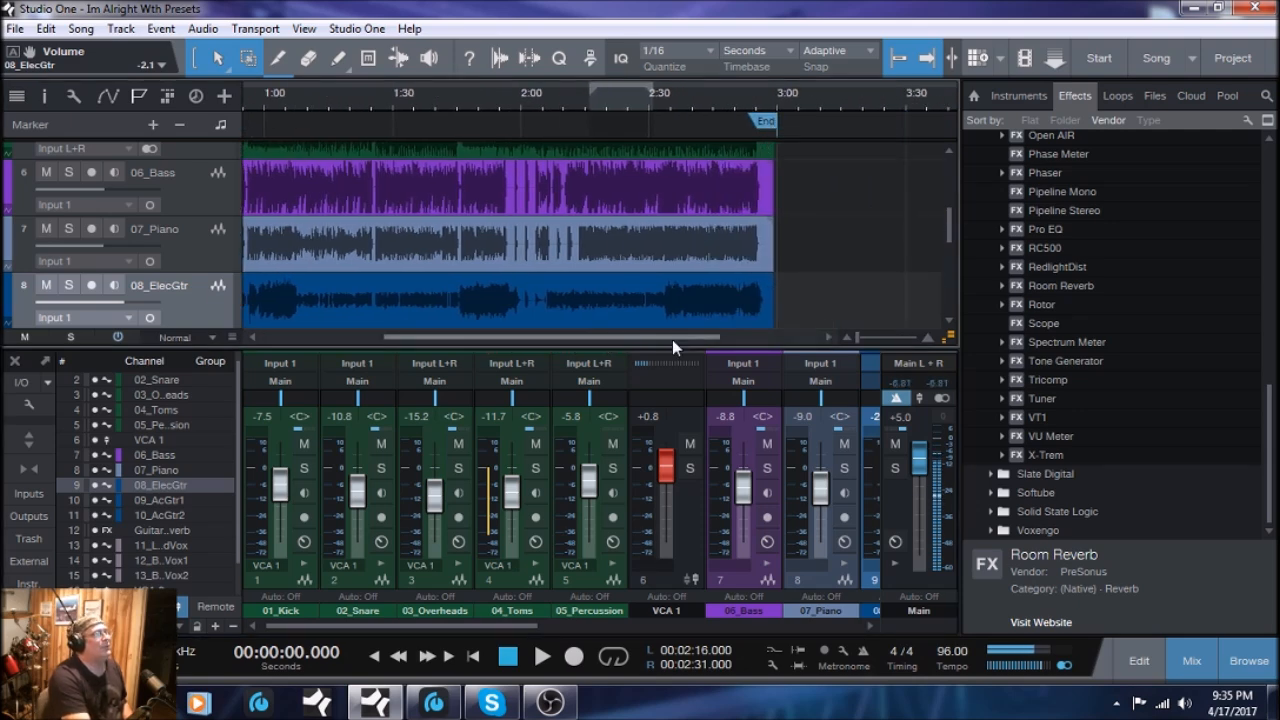
pyautogui.moveTo(672, 339); pyautogui.dragTo(524, 344)
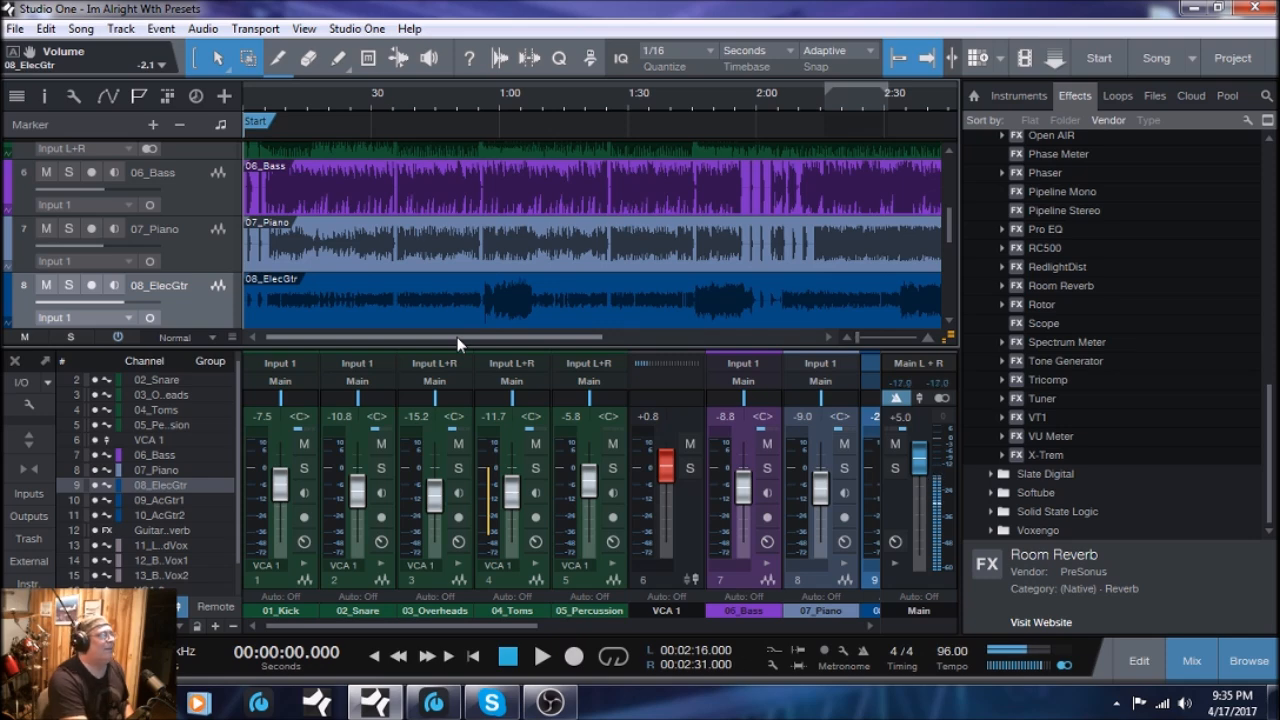
pyautogui.moveTo(458, 337)
pyautogui.mouseDown()
pyautogui.moveTo(482, 342)
pyautogui.moveTo(458, 342)
pyautogui.mouseUp()
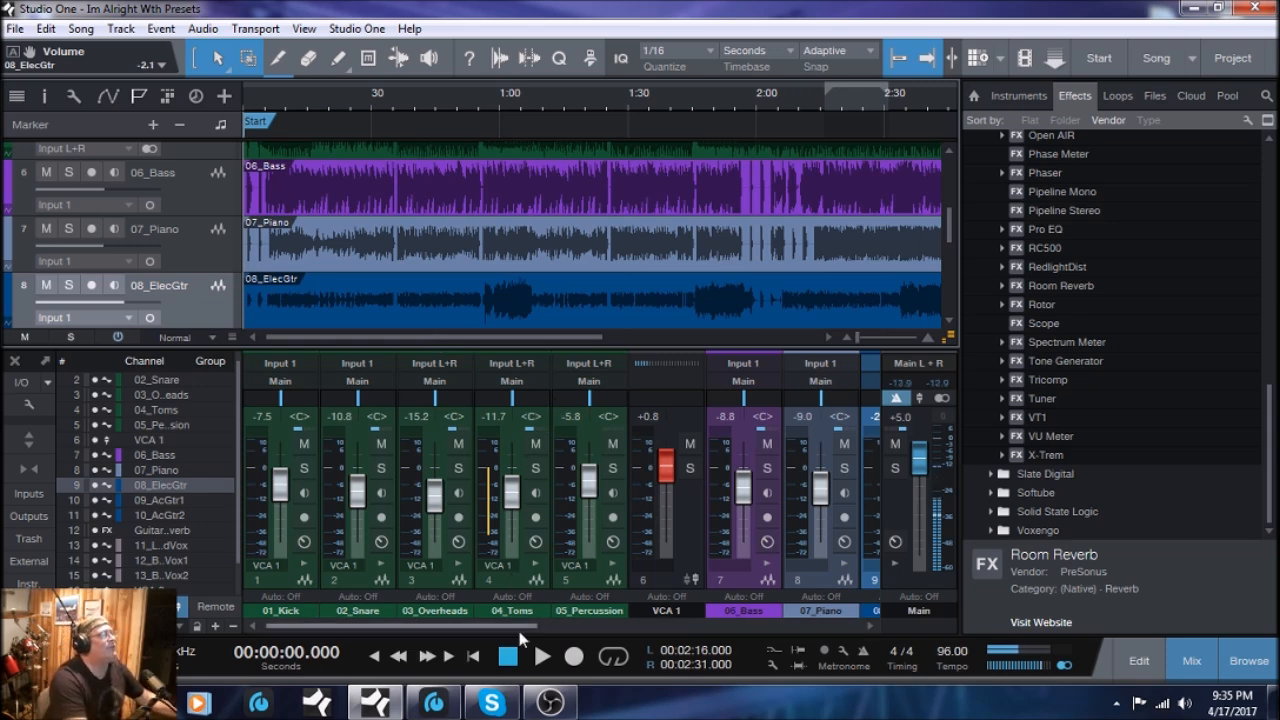
# - Select the Main channel and play a short passage from shortly before the 30-second mark to check the output level
pyautogui.click(899, 581)
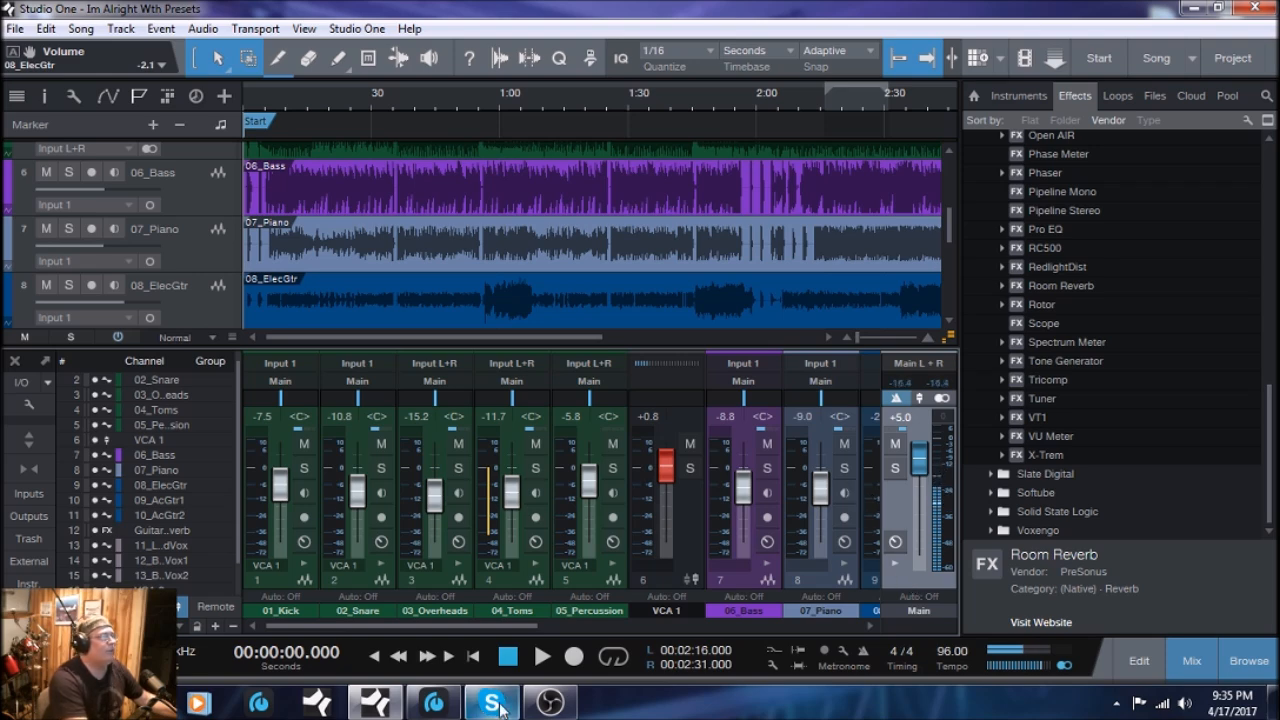
pyautogui.click(354, 100)
pyautogui.click(541, 656)
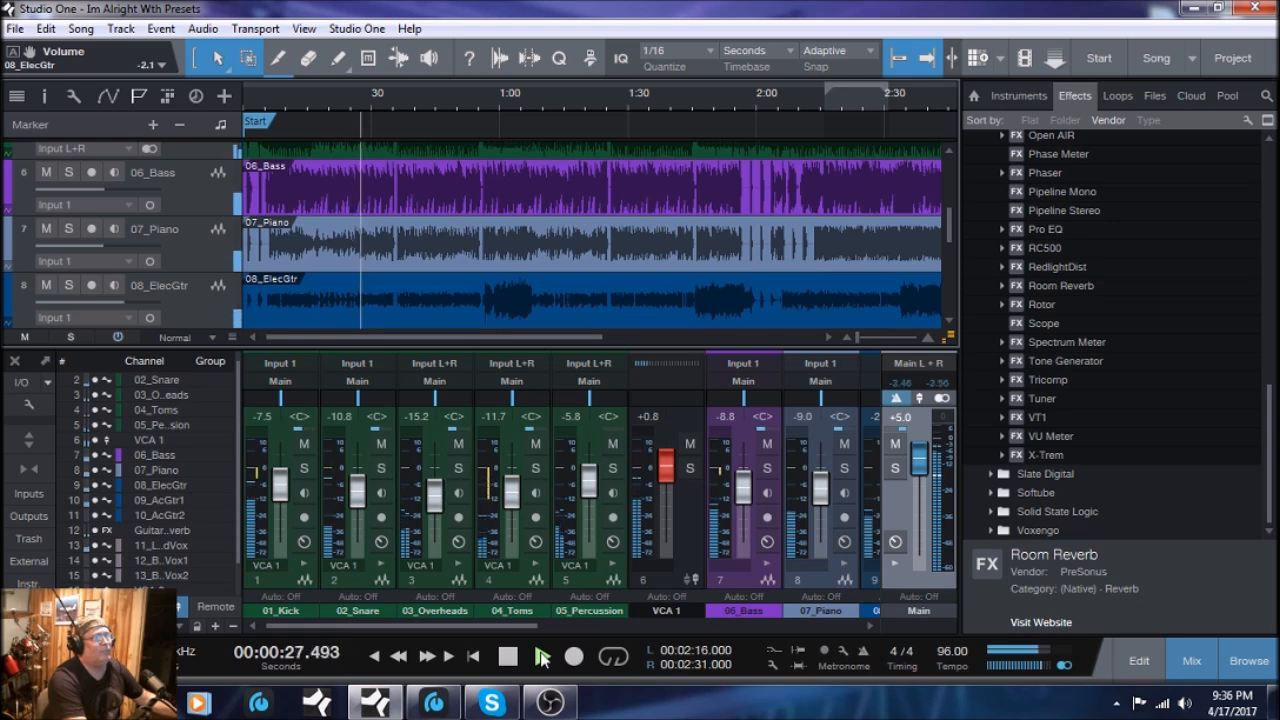
pyautogui.click(508, 656)
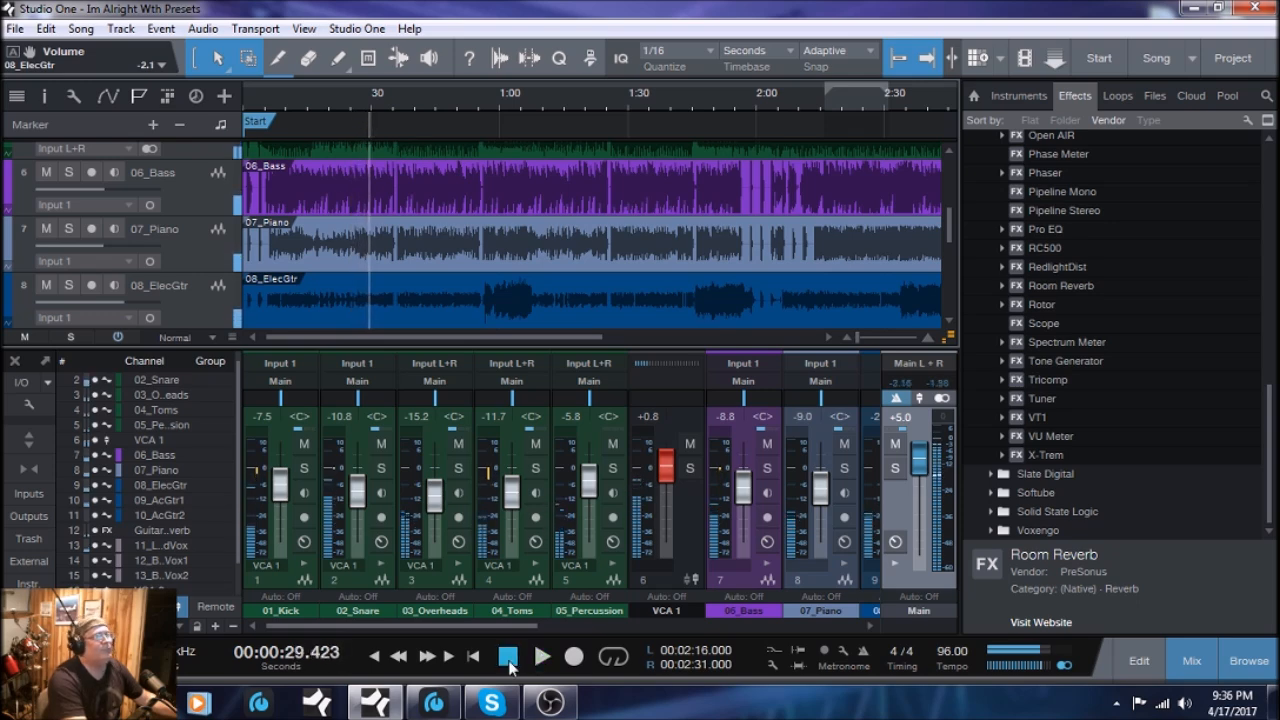
# - Expand the Main channel and remove the Limiter from its Post effects
pyautogui.click(895, 563)
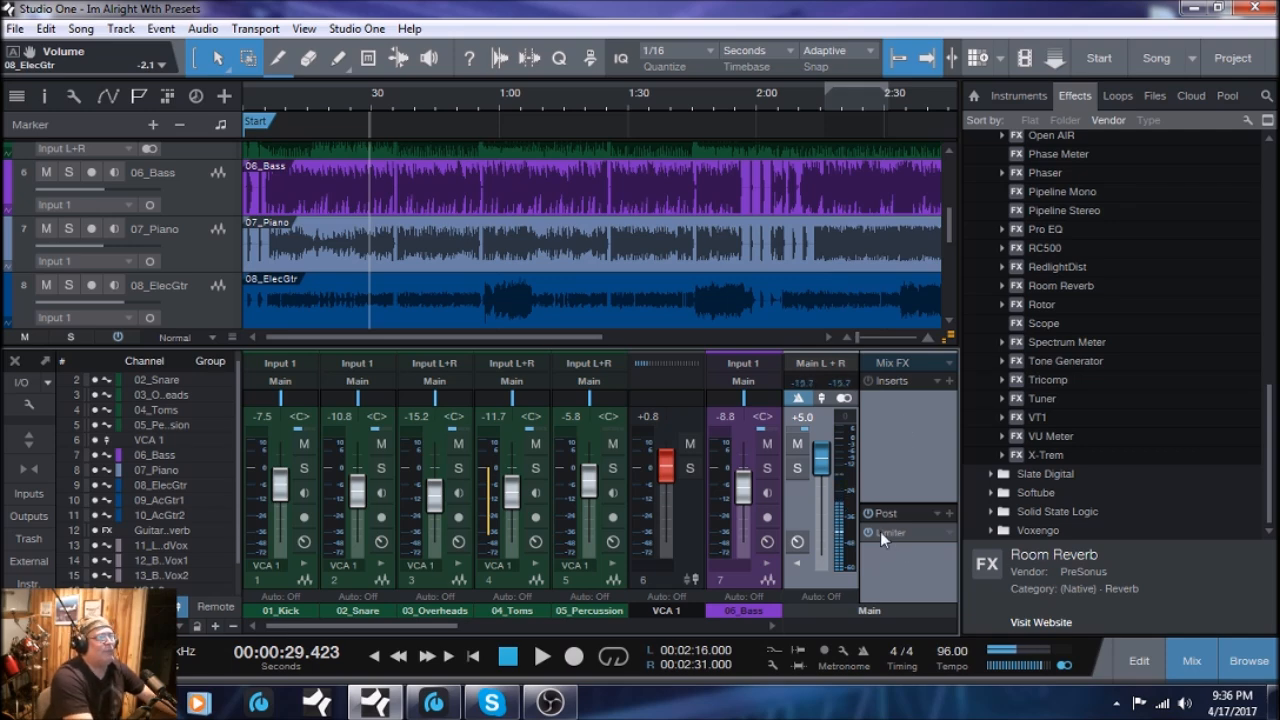
pyautogui.rightClick(914, 531)
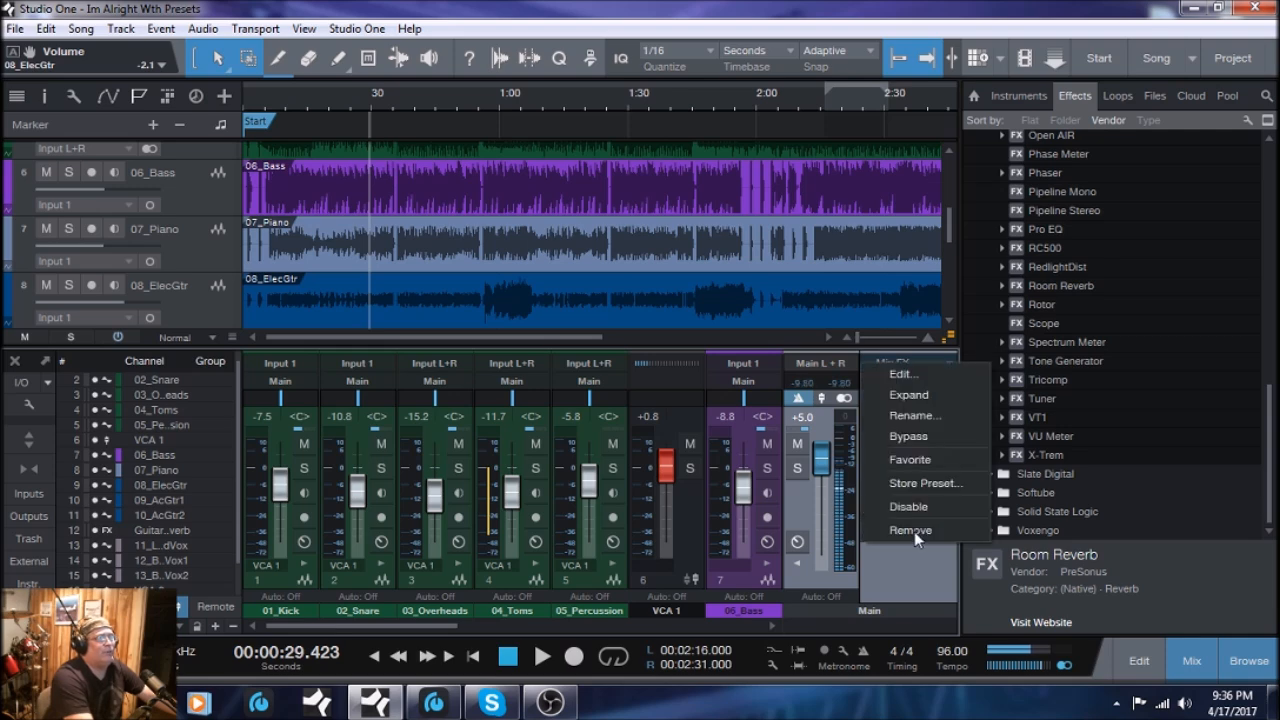
pyautogui.click(926, 530)
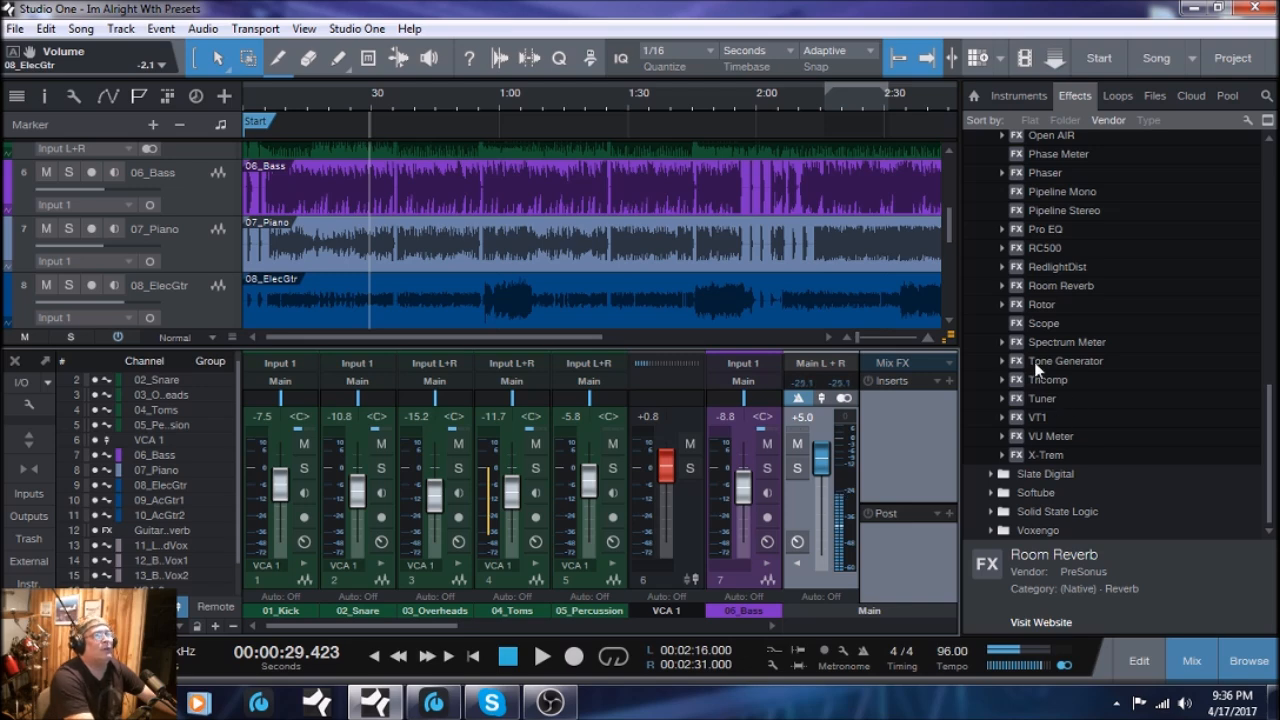
# - Add a Limiter to the Main output's Post effects and load its 0 db limiting preset
pyautogui.scroll(2, 1036, 370)
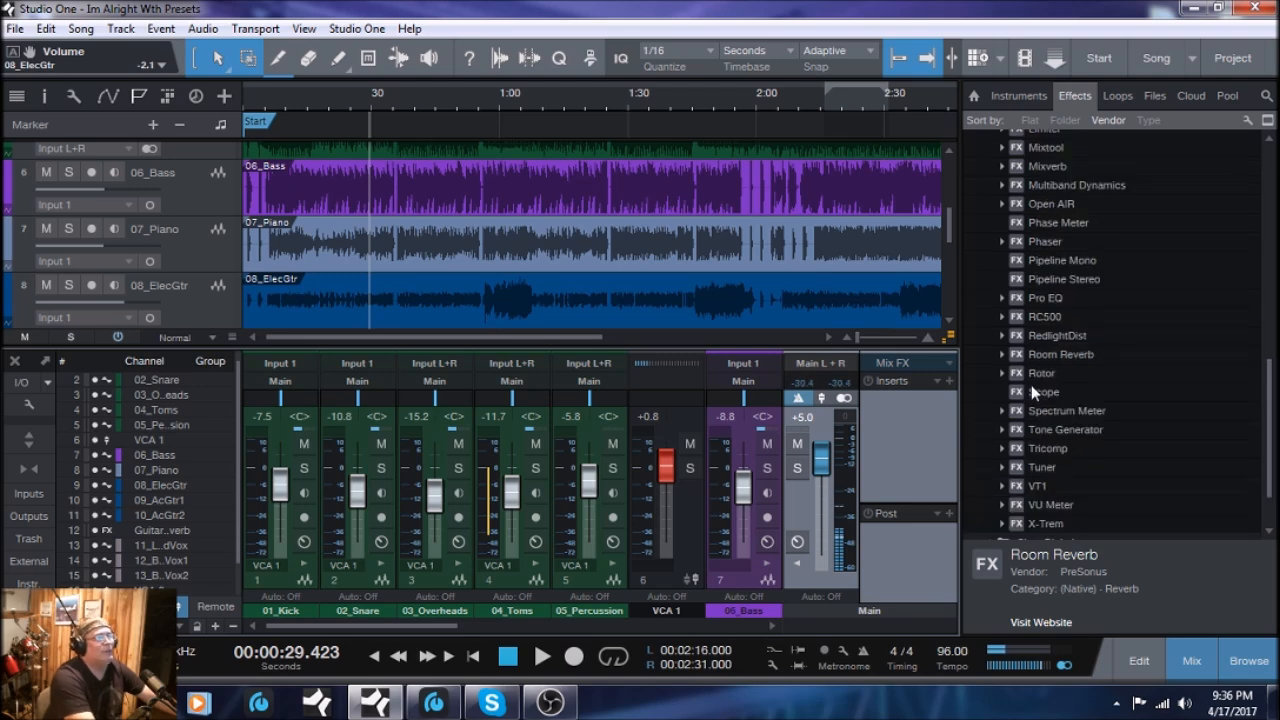
pyautogui.scroll(1, 1022, 382)
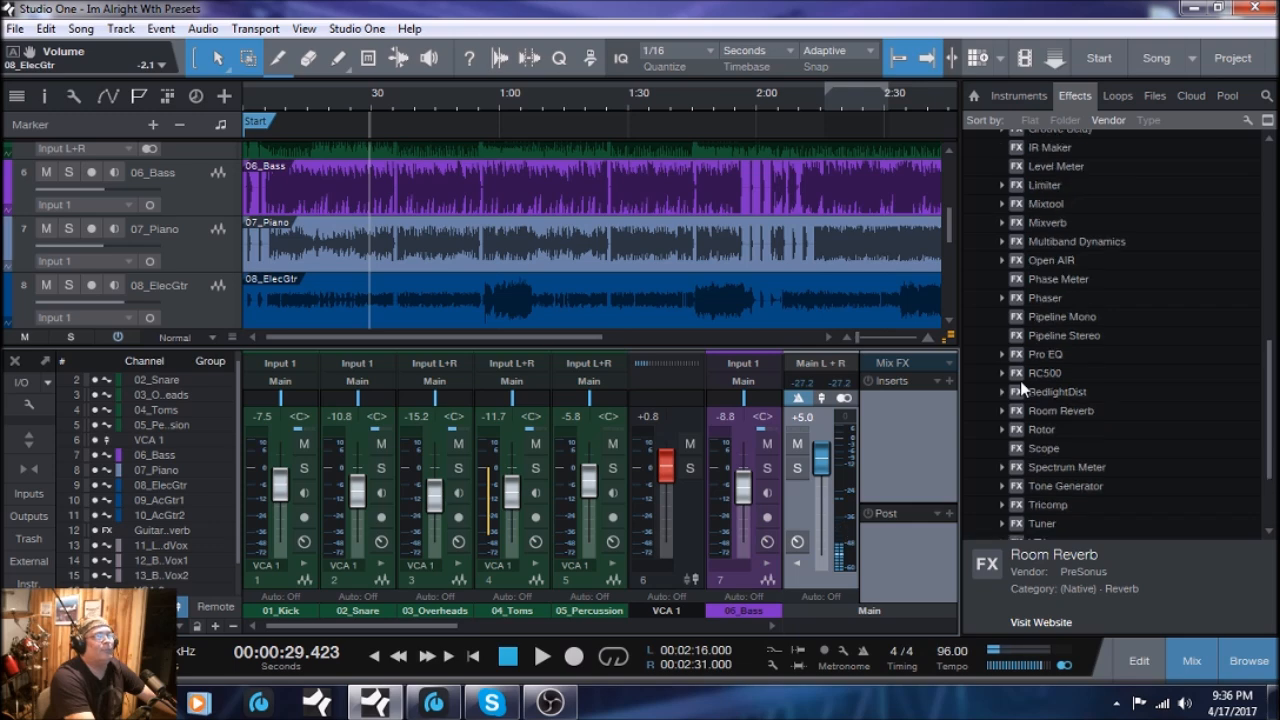
pyautogui.scroll(1, 1020, 380)
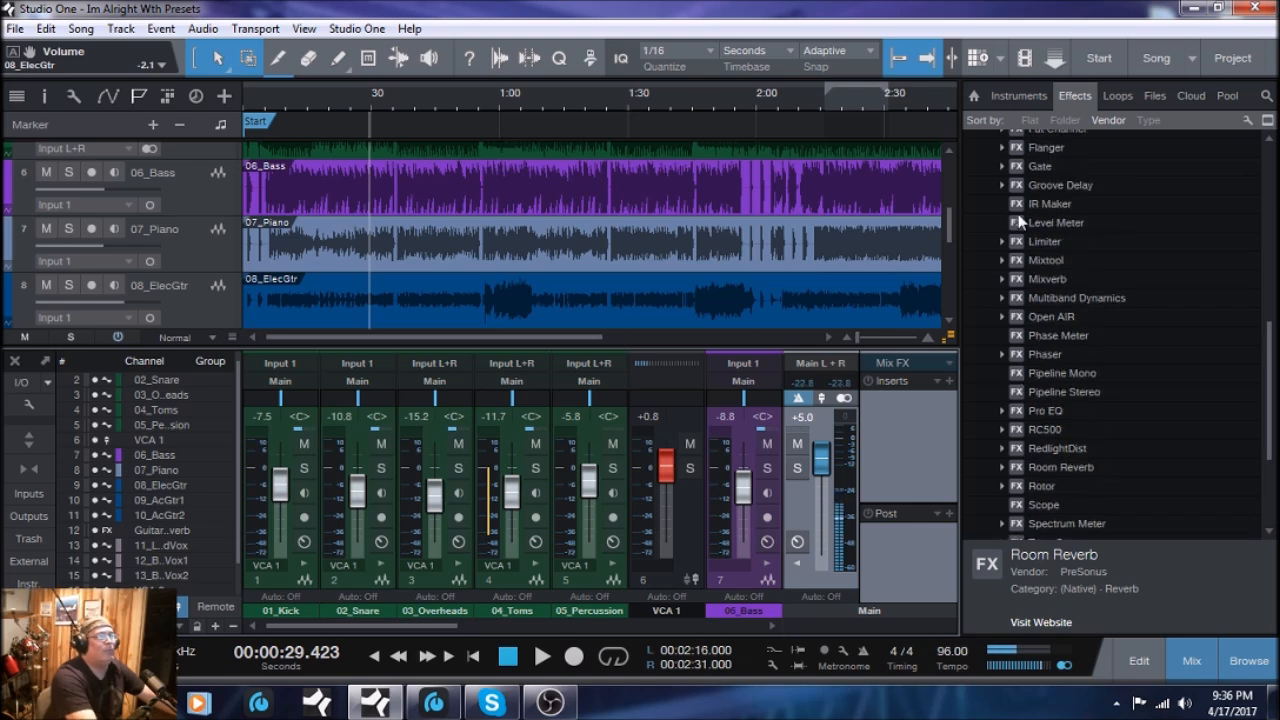
pyautogui.moveTo(1019, 244); pyautogui.dragTo(904, 546)
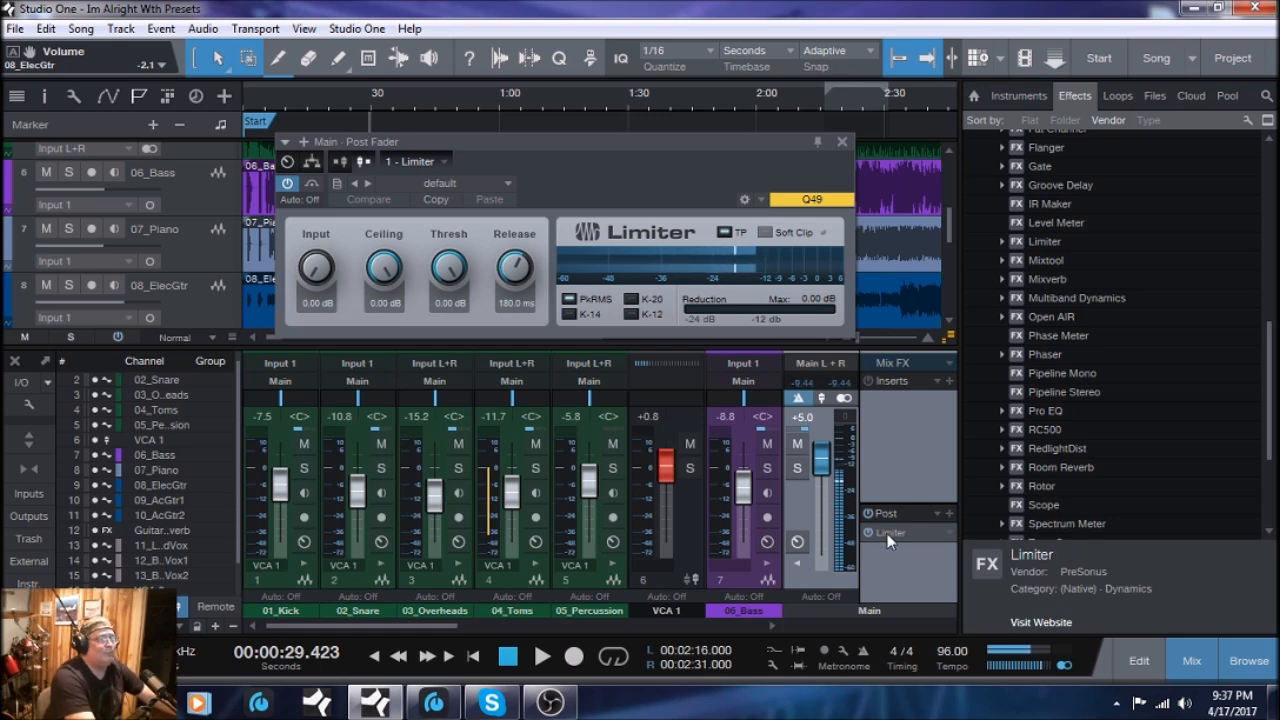
pyautogui.click(508, 182)
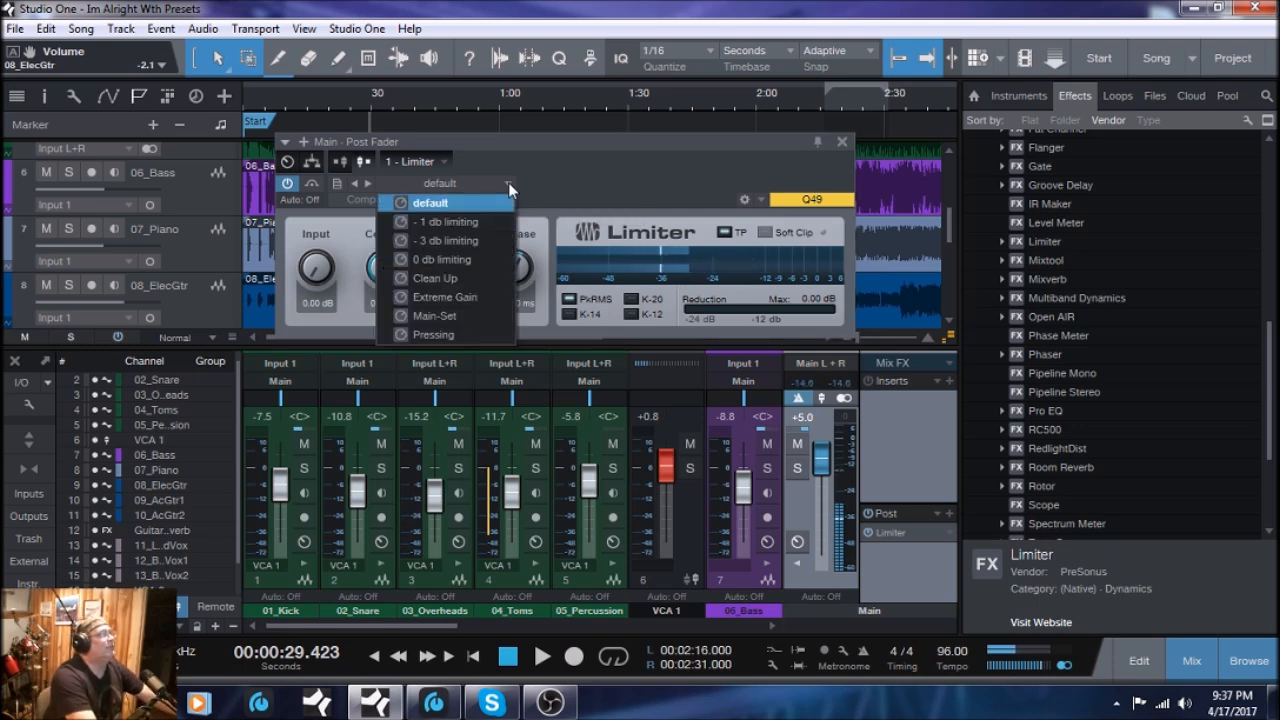
pyautogui.click(455, 262)
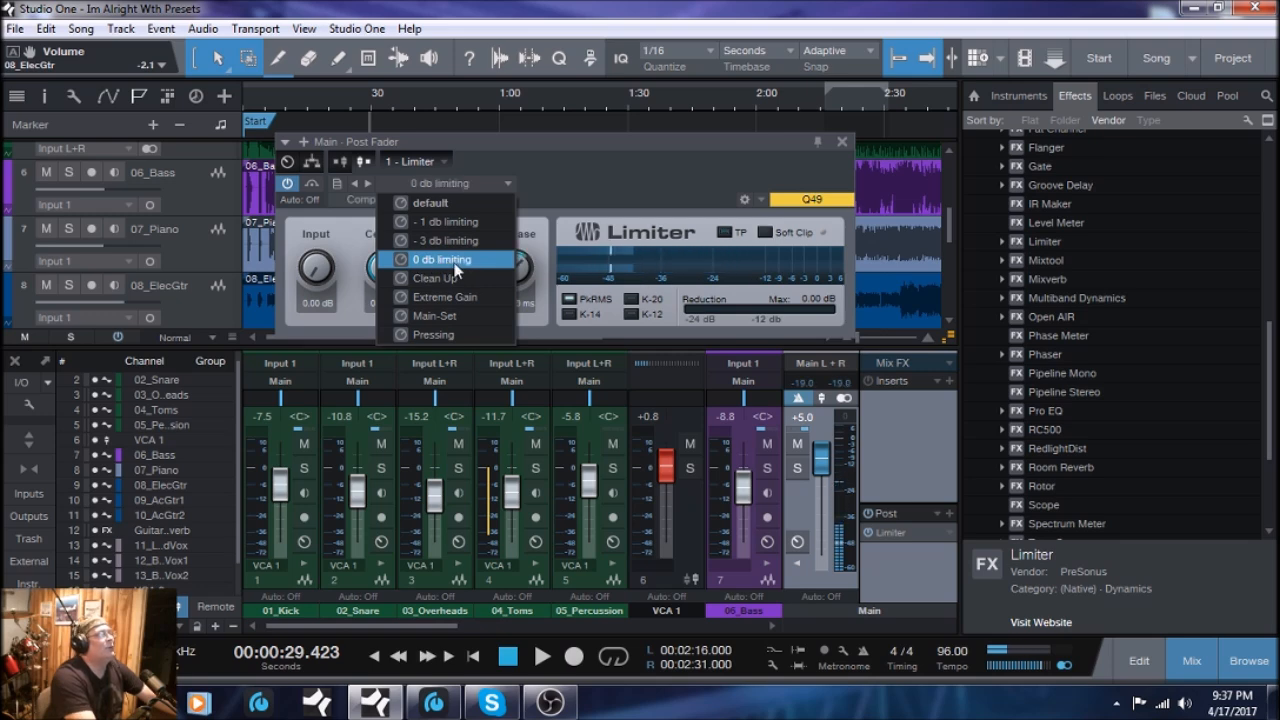
pyautogui.click(649, 181)
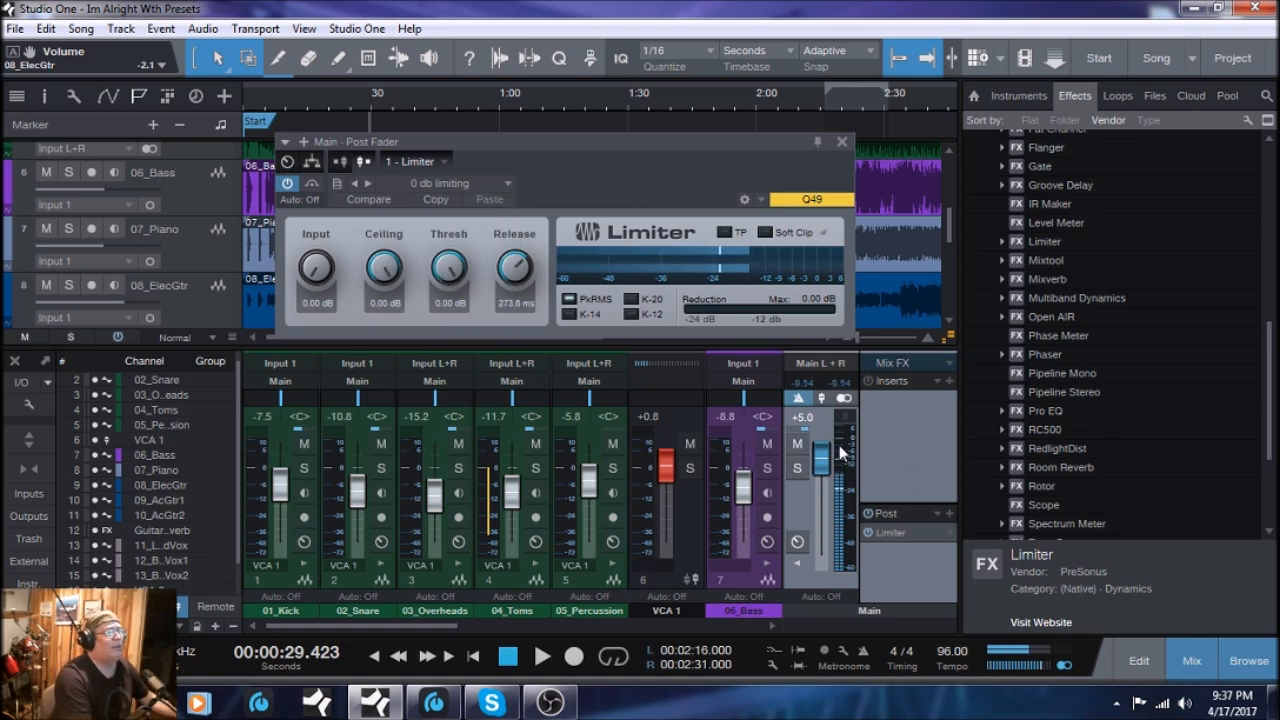
# - Bypass the Limiter and play from 00:00:29 with the Main fader raised to +10.0 dB to check for clipping
pyautogui.click(867, 532)
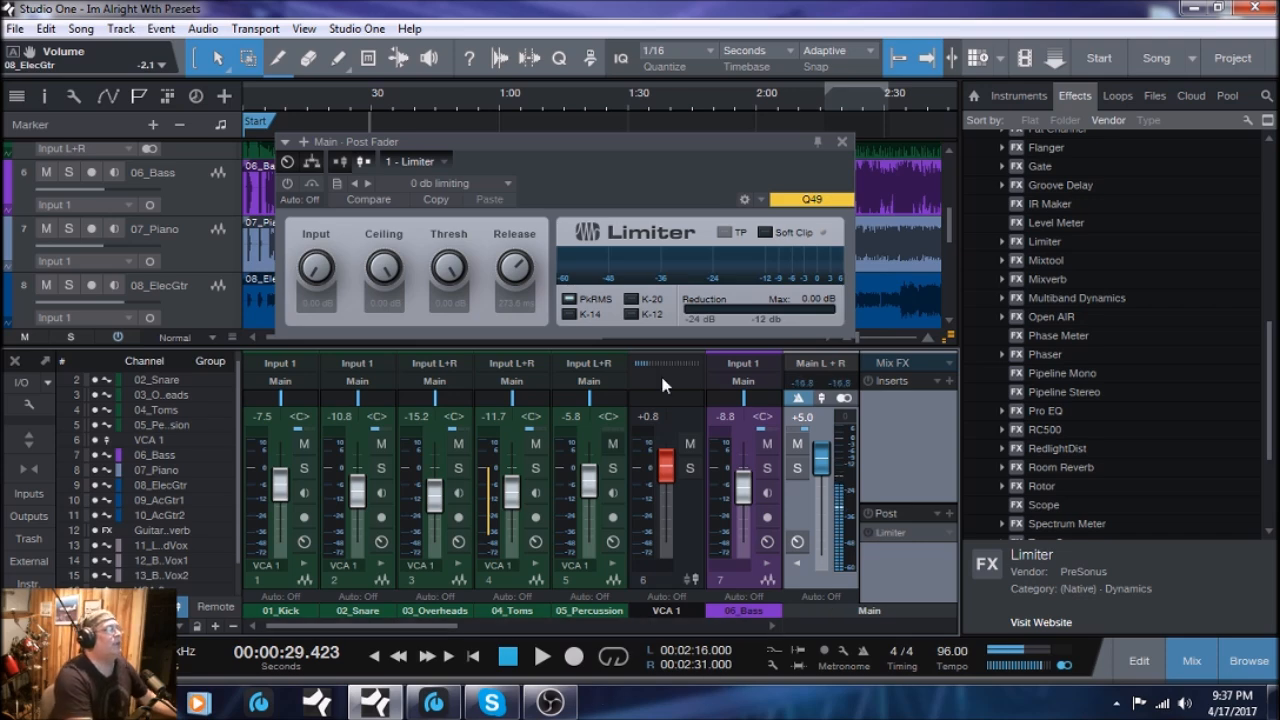
pyautogui.click(540, 658)
pyautogui.moveTo(821, 462); pyautogui.dragTo(817, 432)
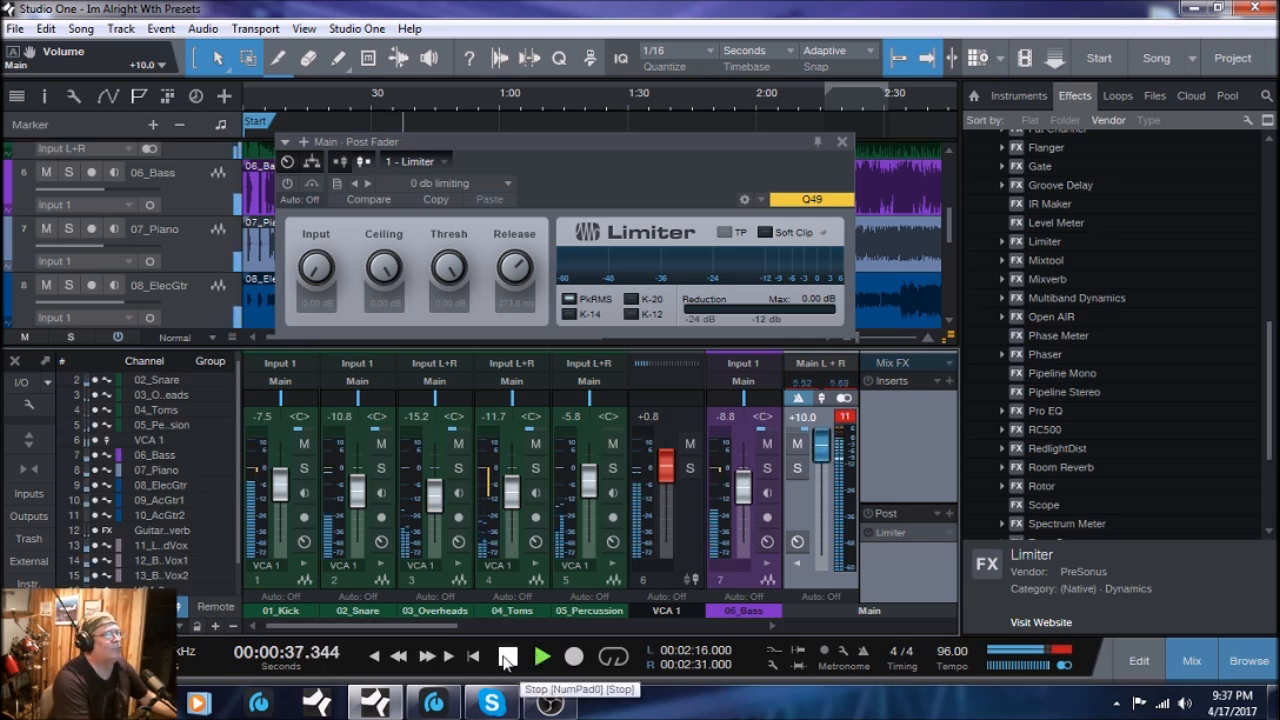
pyautogui.click(506, 657)
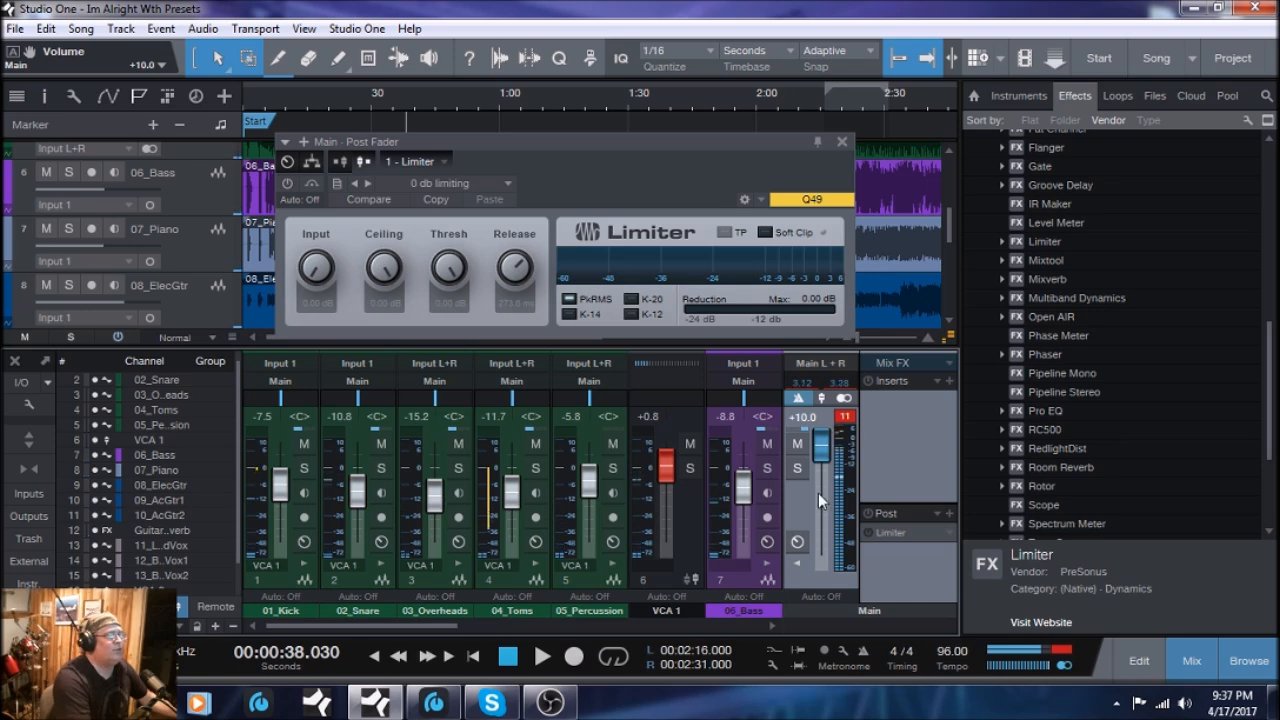
# - Lower the Main fader to +1.6 dB and switch the Limiter back on
pyautogui.moveTo(821, 447)
pyautogui.mouseDown()
pyautogui.moveTo(821, 488)
pyautogui.moveTo(821, 472)
pyautogui.mouseUp()
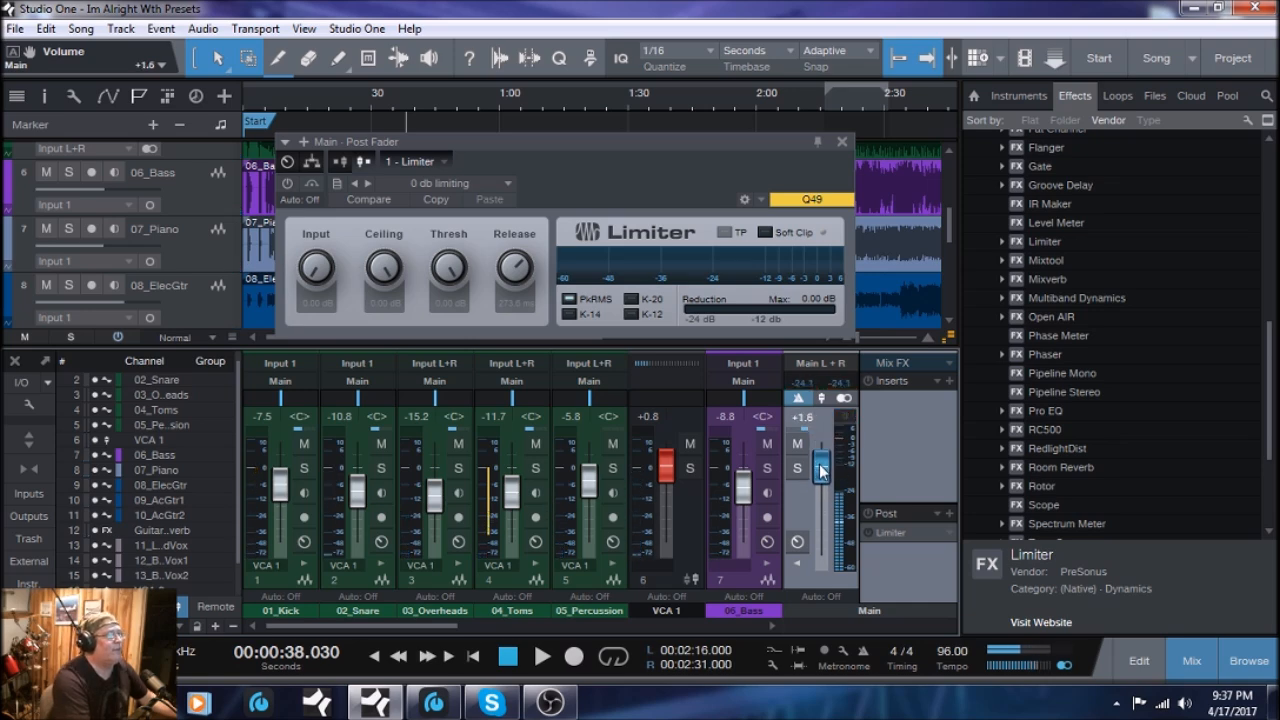
pyautogui.click(868, 533)
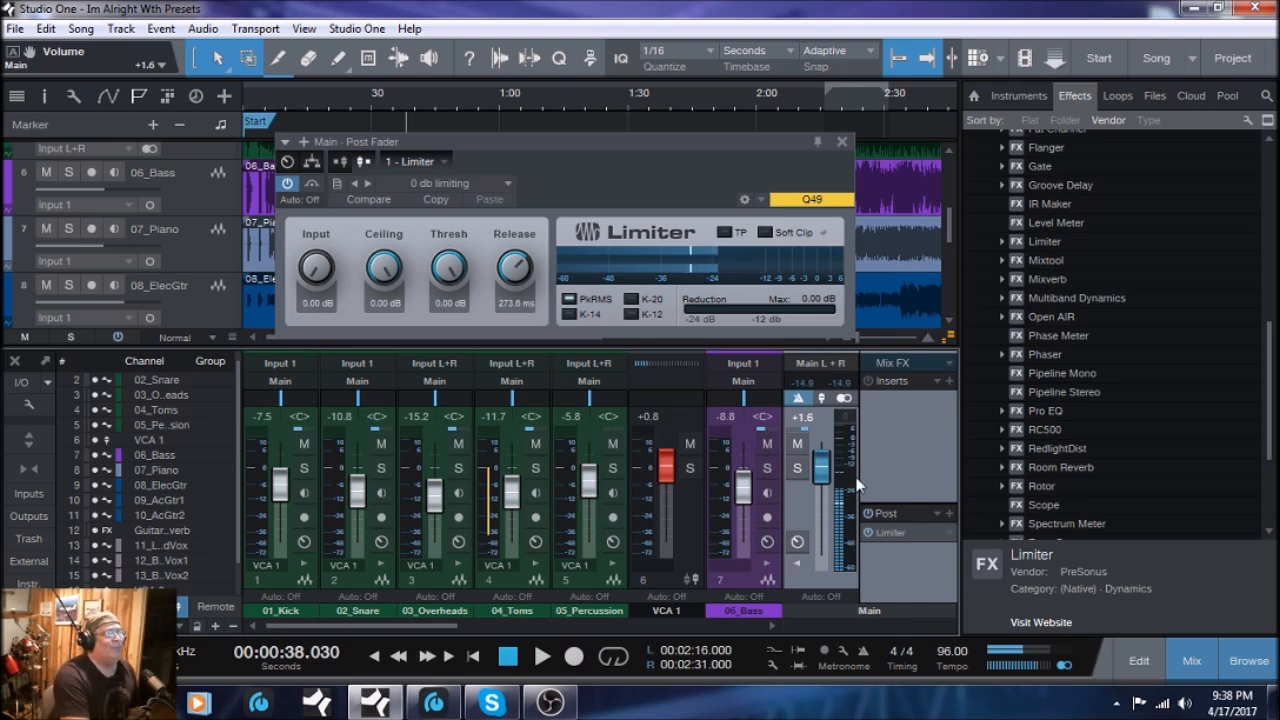
pyautogui.click(868, 532)
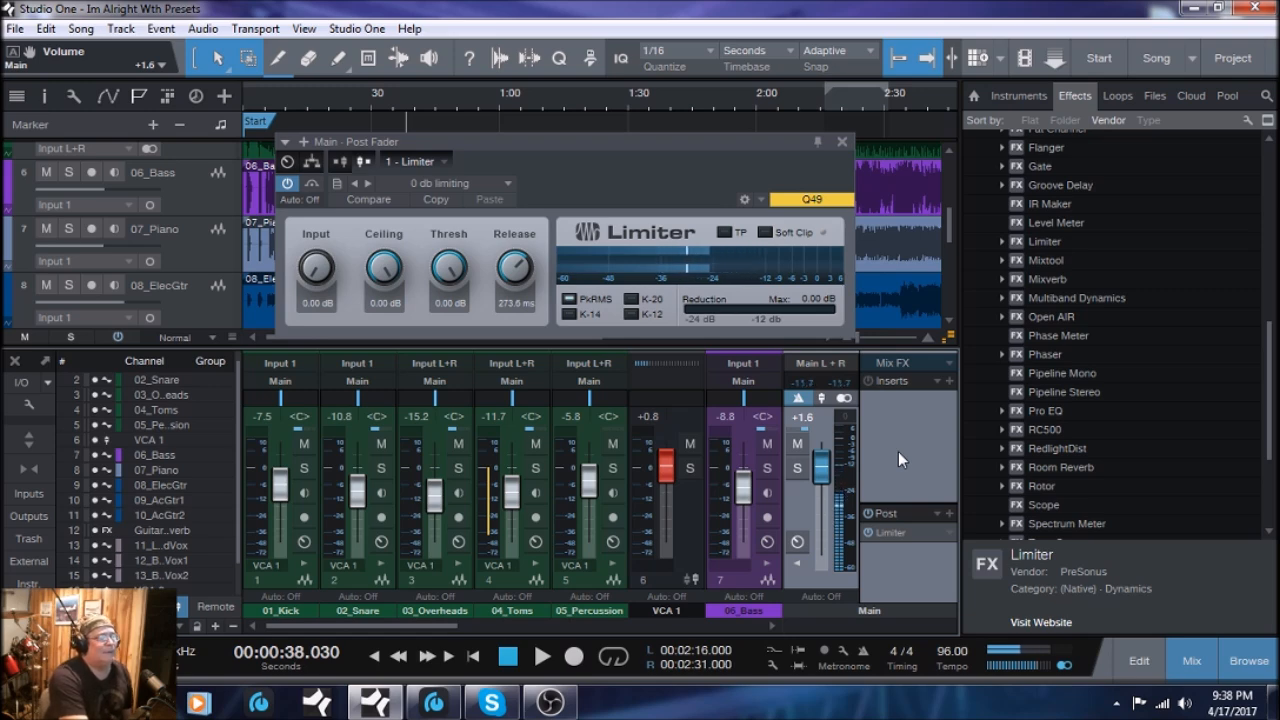
# - Raise the Main fader to +4.9 dB and play on to about 00:01:31, resetting the Limiter's maximum reduction reading during playback
pyautogui.moveTo(842, 441)
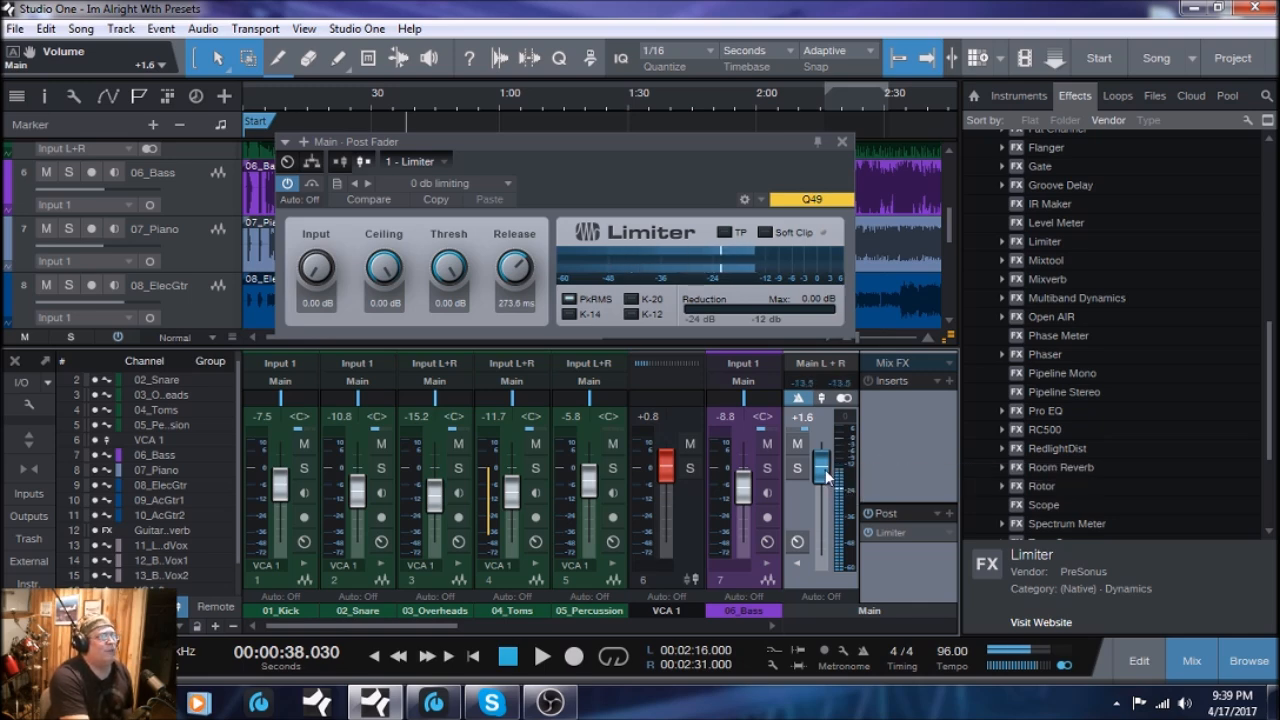
pyautogui.scroll(3, 825, 476)
pyautogui.scroll(3, 825, 476)
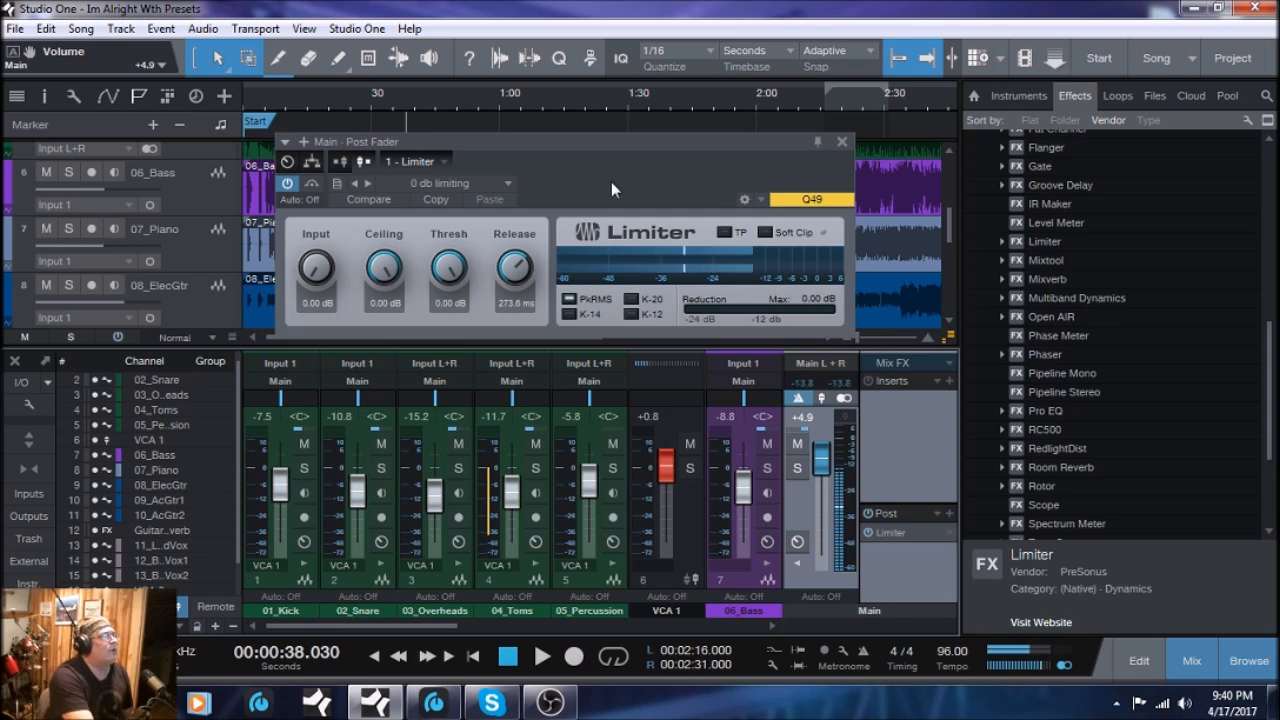
pyautogui.click(539, 655)
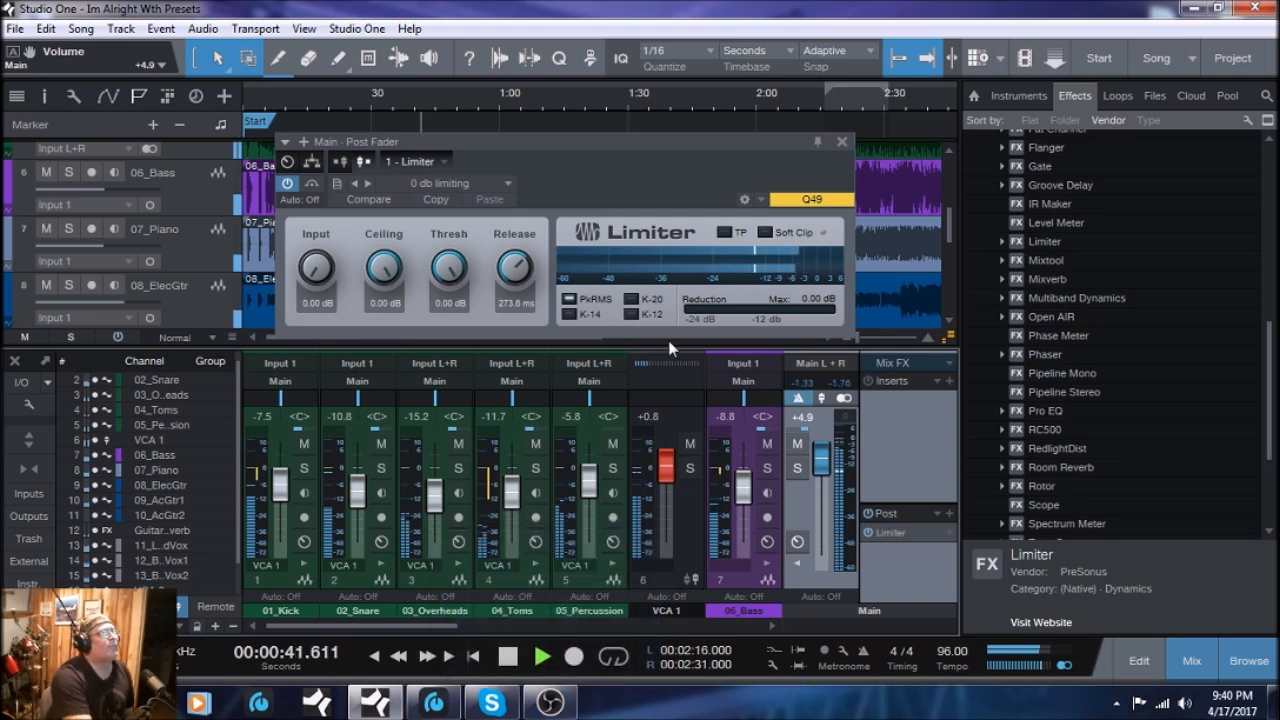
pyautogui.click(818, 302)
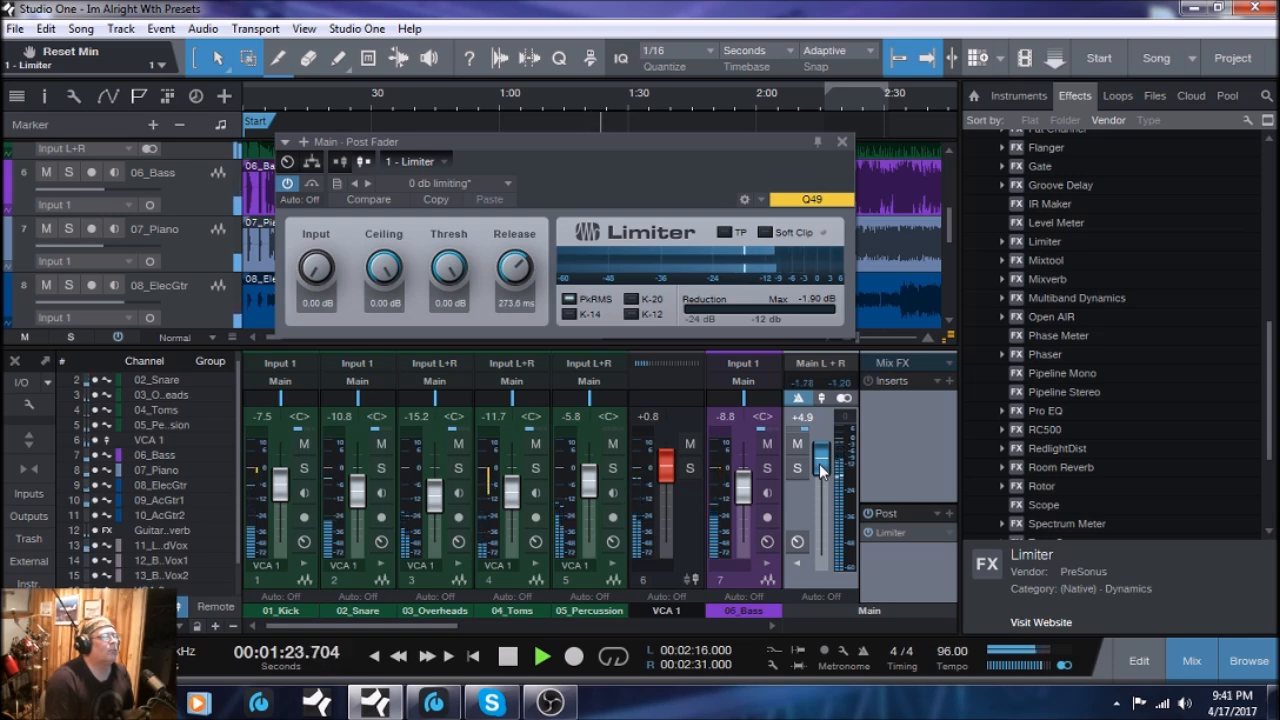
pyautogui.click(508, 657)
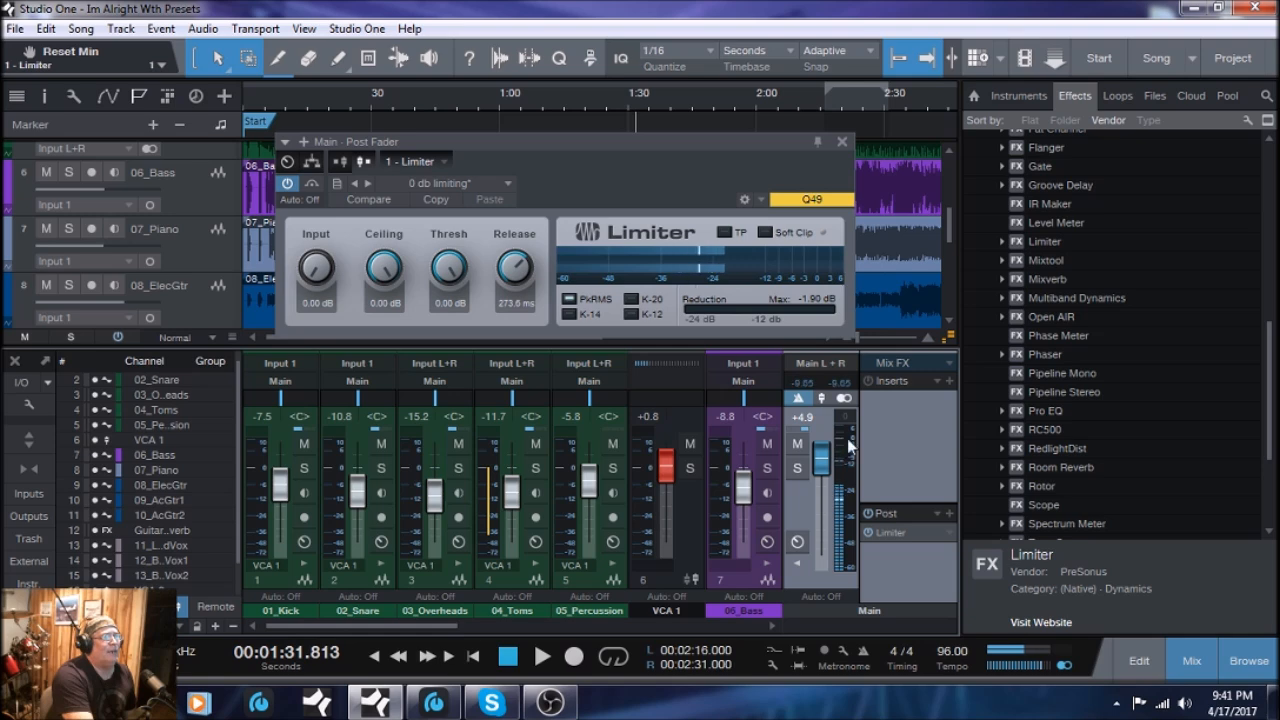
# - Resume playback and push the Main fader to +10.0 dB to test the active Limiter, stopping near 00:01:45
pyautogui.moveTo(840, 443)
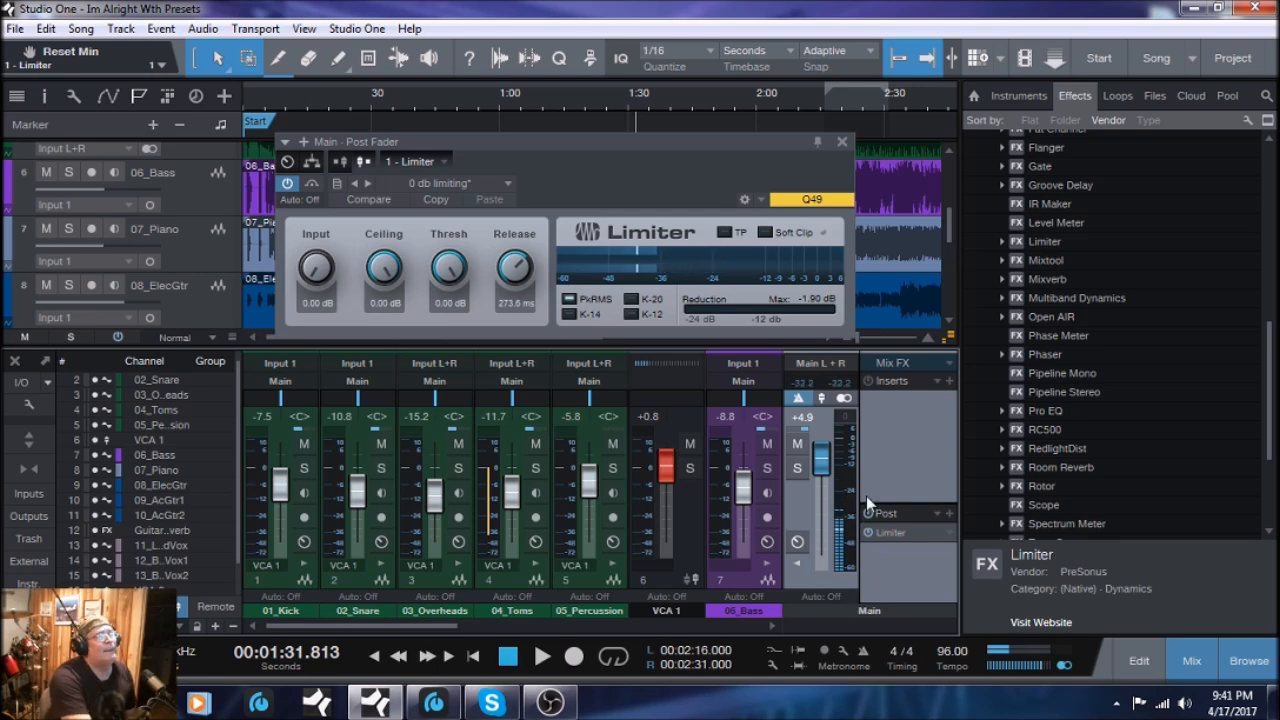
pyautogui.click(543, 655)
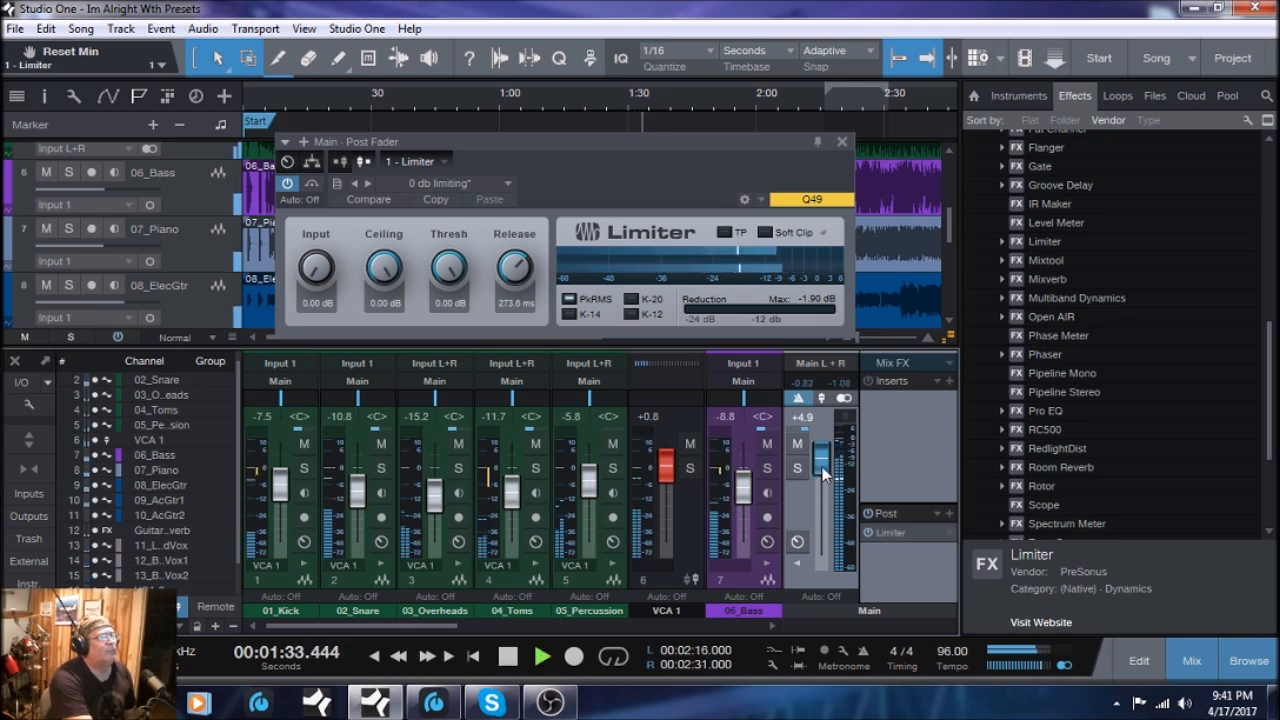
pyautogui.moveTo(820, 466); pyautogui.dragTo(818, 420)
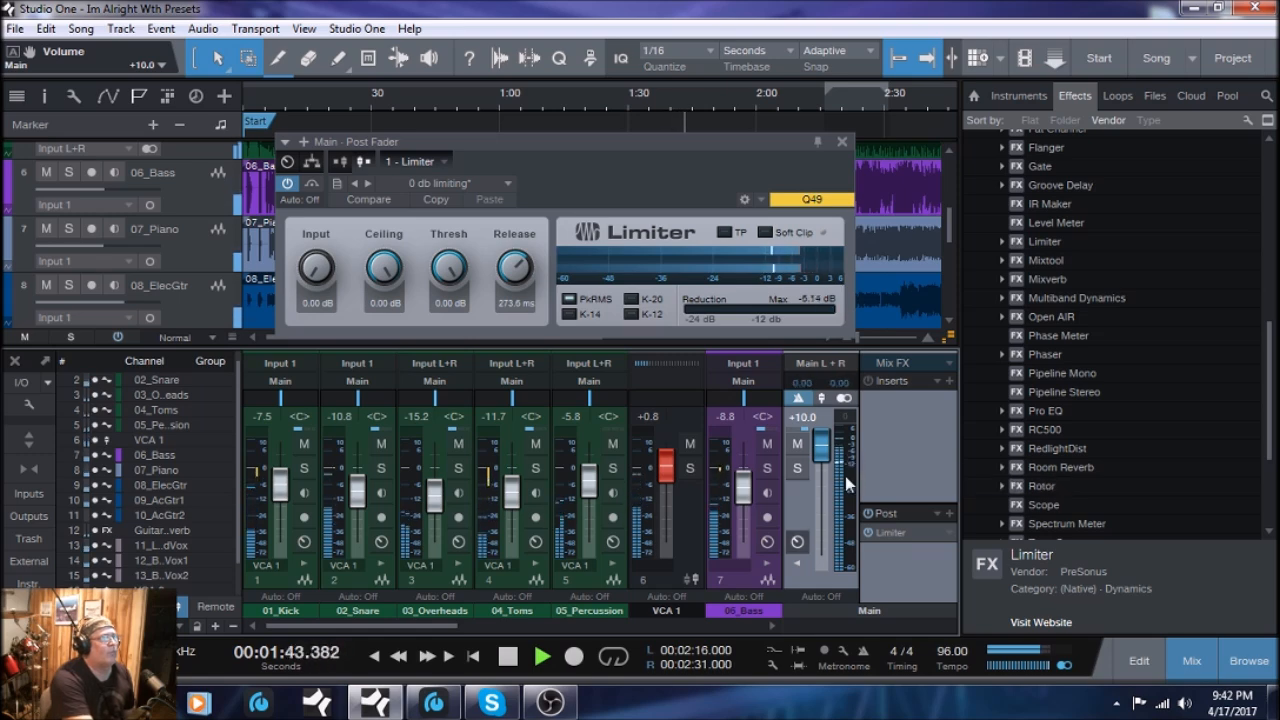
pyautogui.click(508, 657)
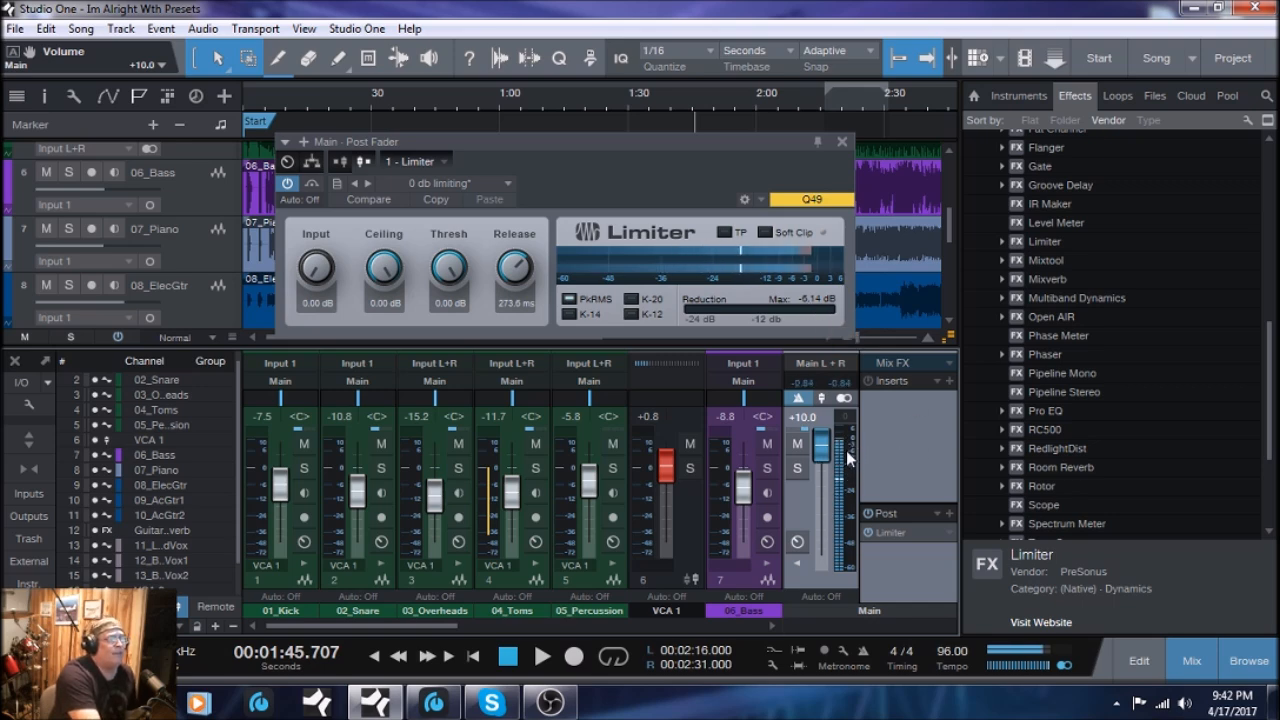
# - Lower the Main fader to +2.7 dB, return playback to 00:01:31.813 and reset the Limiter's maximum reduction reading
pyautogui.moveTo(847, 461)
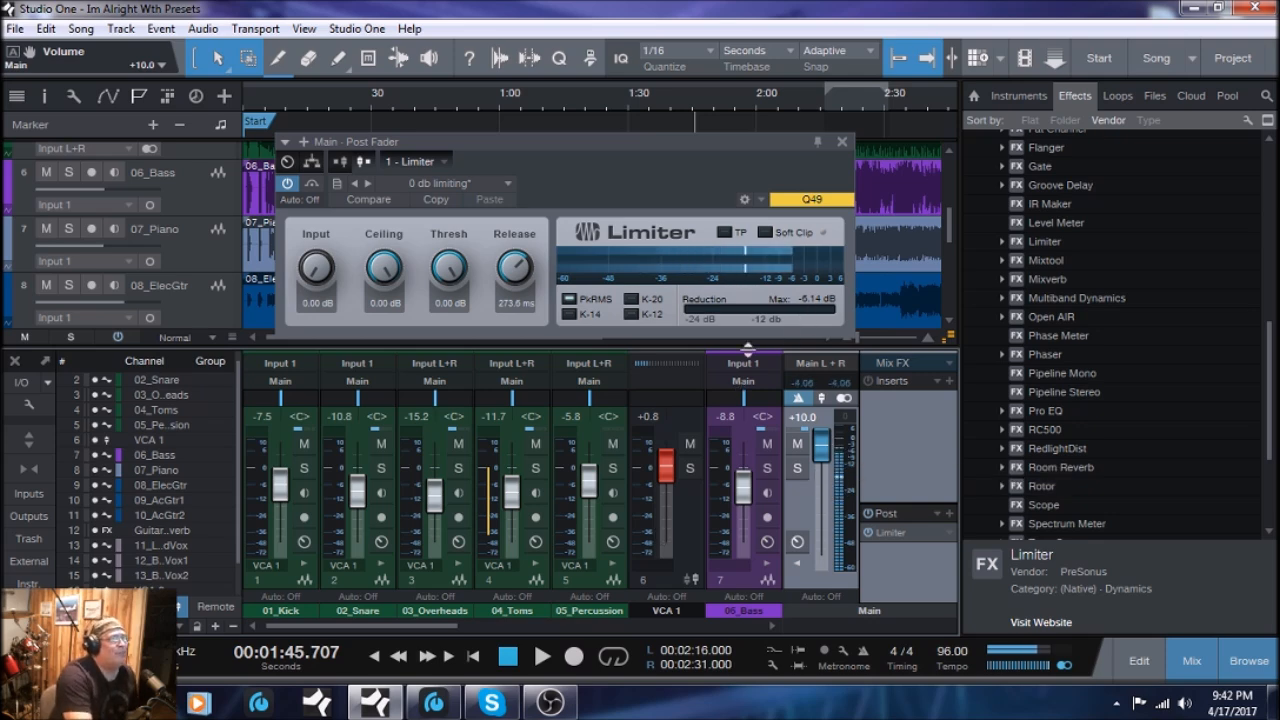
pyautogui.moveTo(830, 444); pyautogui.dragTo(829, 464)
pyautogui.click(508, 656)
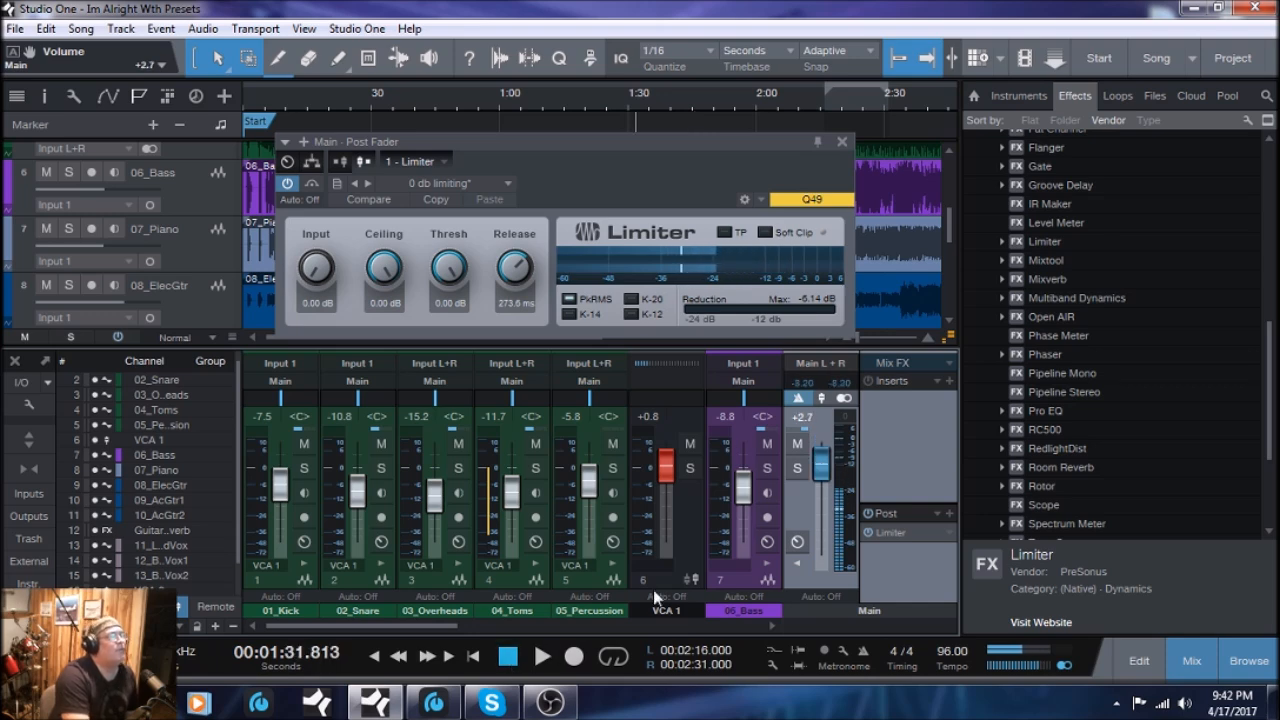
pyautogui.click(818, 304)
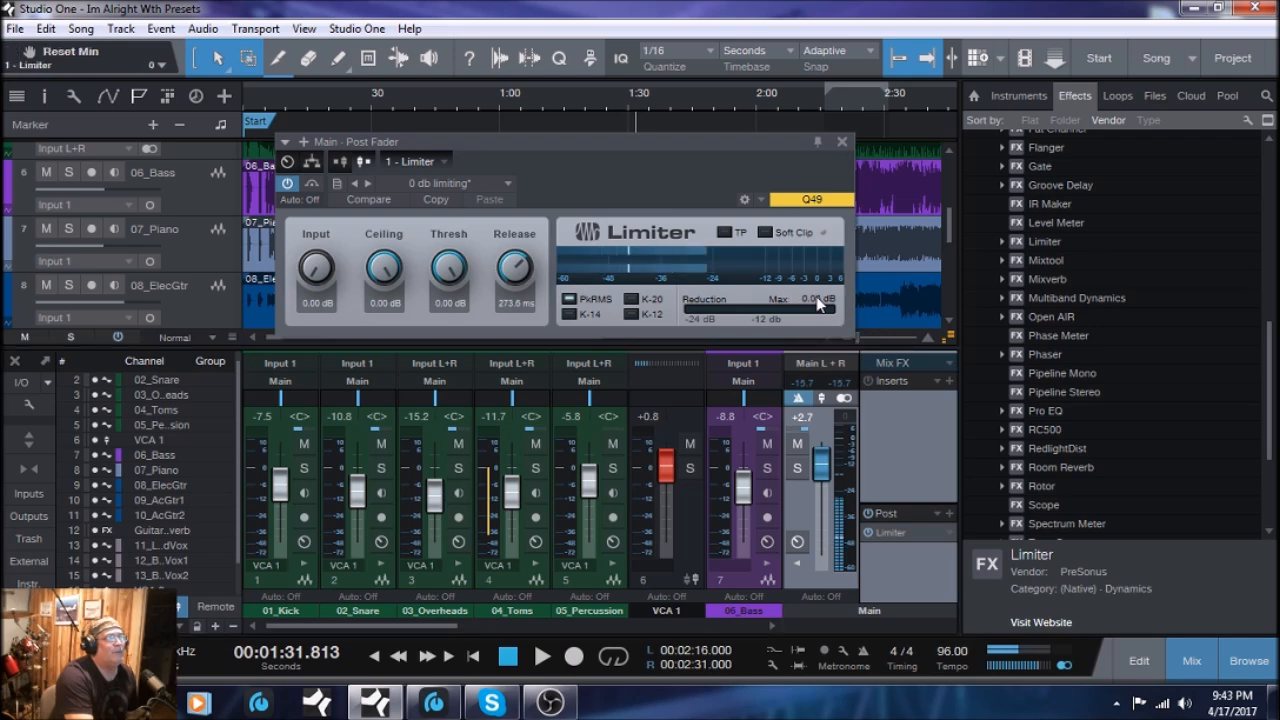
# - Replay from 00:01:31.813, gradually raise the Main fader to +6.7 dB and trim it back to +6.2 dB
pyautogui.click(542, 657)
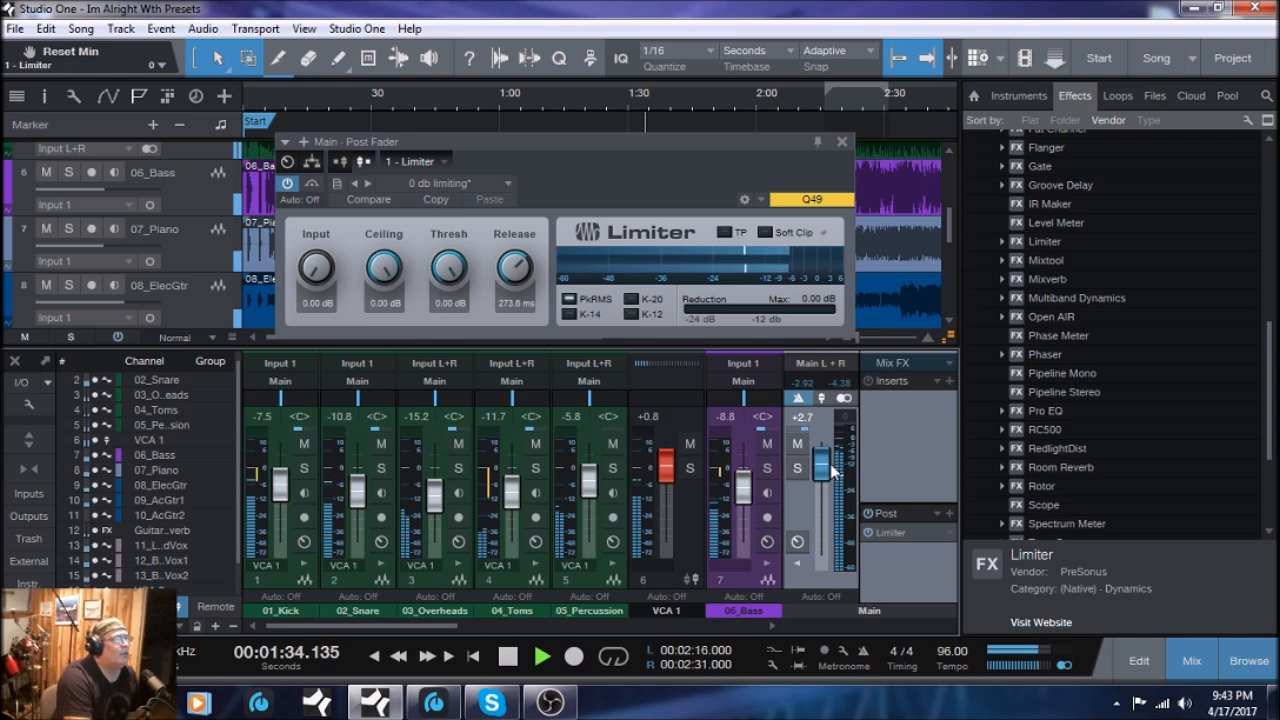
pyautogui.scroll(2, 820, 474)
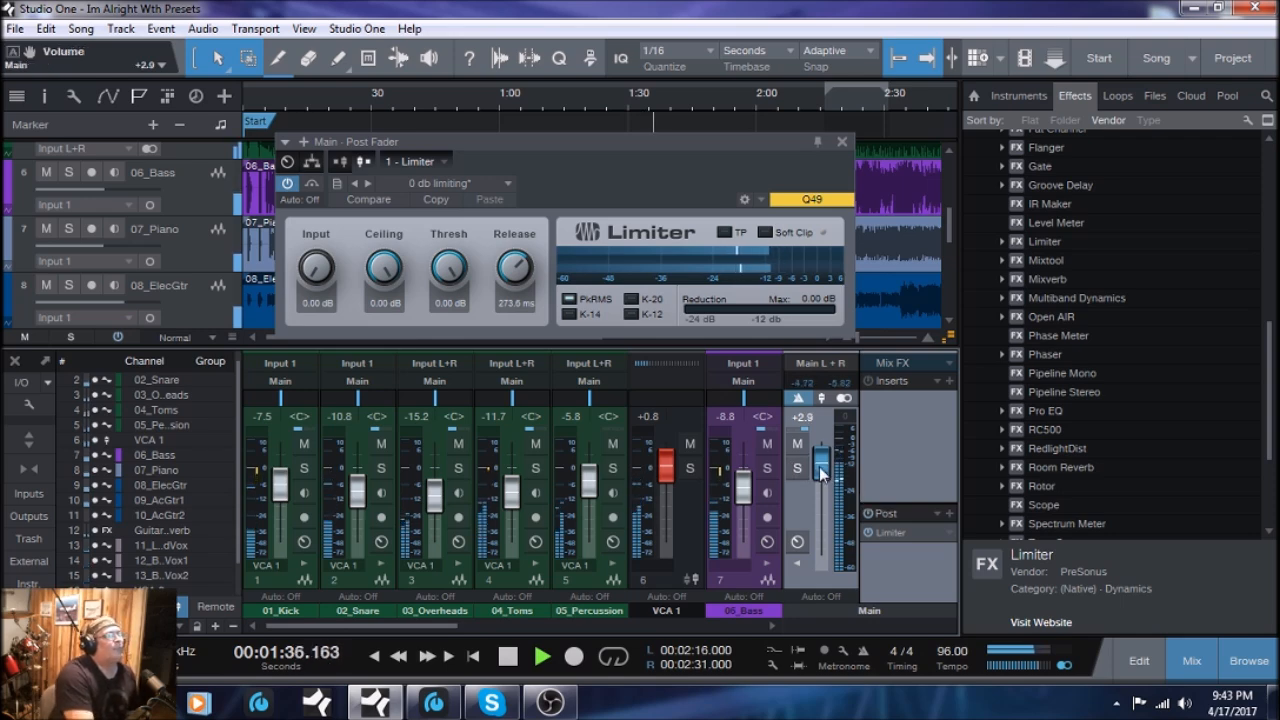
pyautogui.scroll(1, 820, 474)
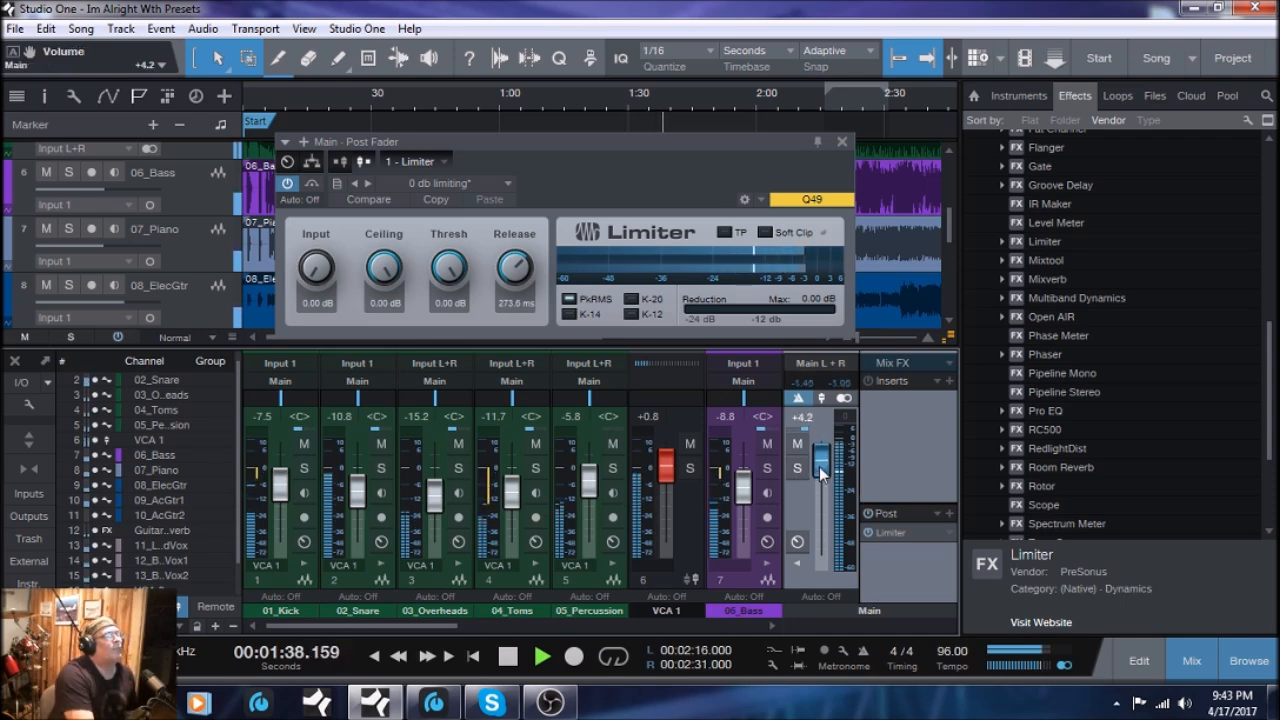
pyautogui.scroll(1, 820, 474)
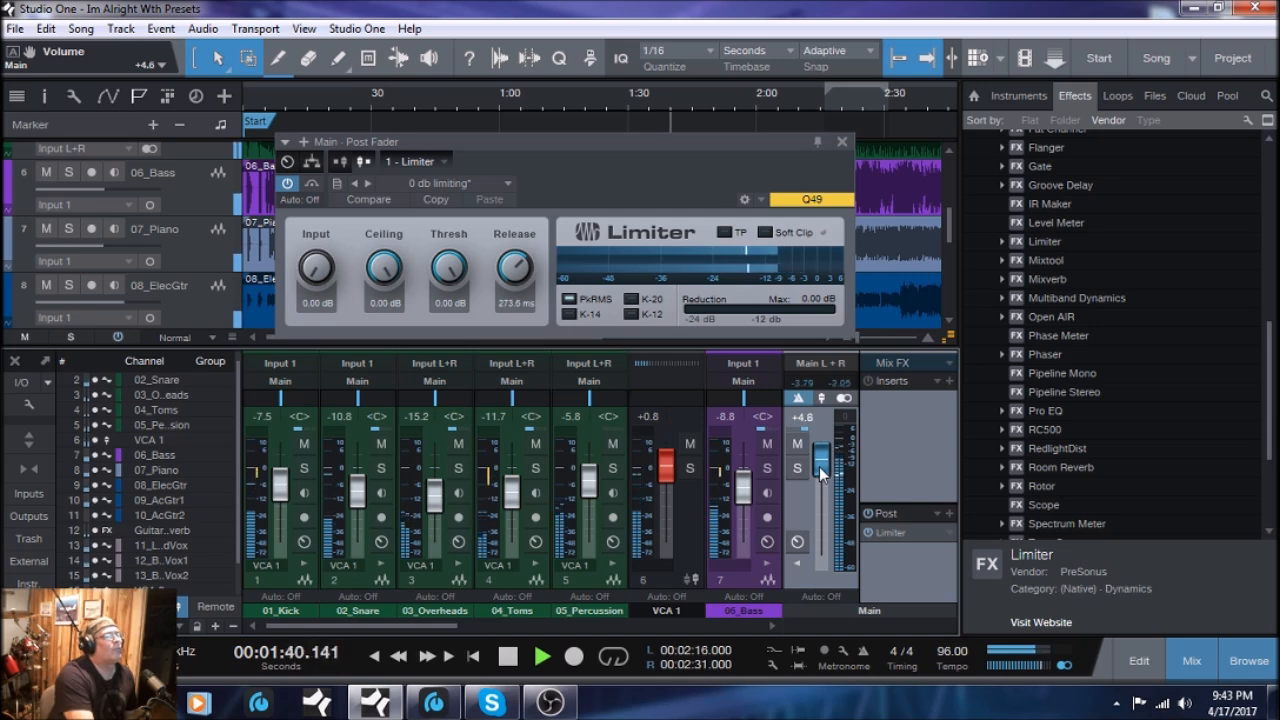
pyautogui.scroll(1, 819, 466)
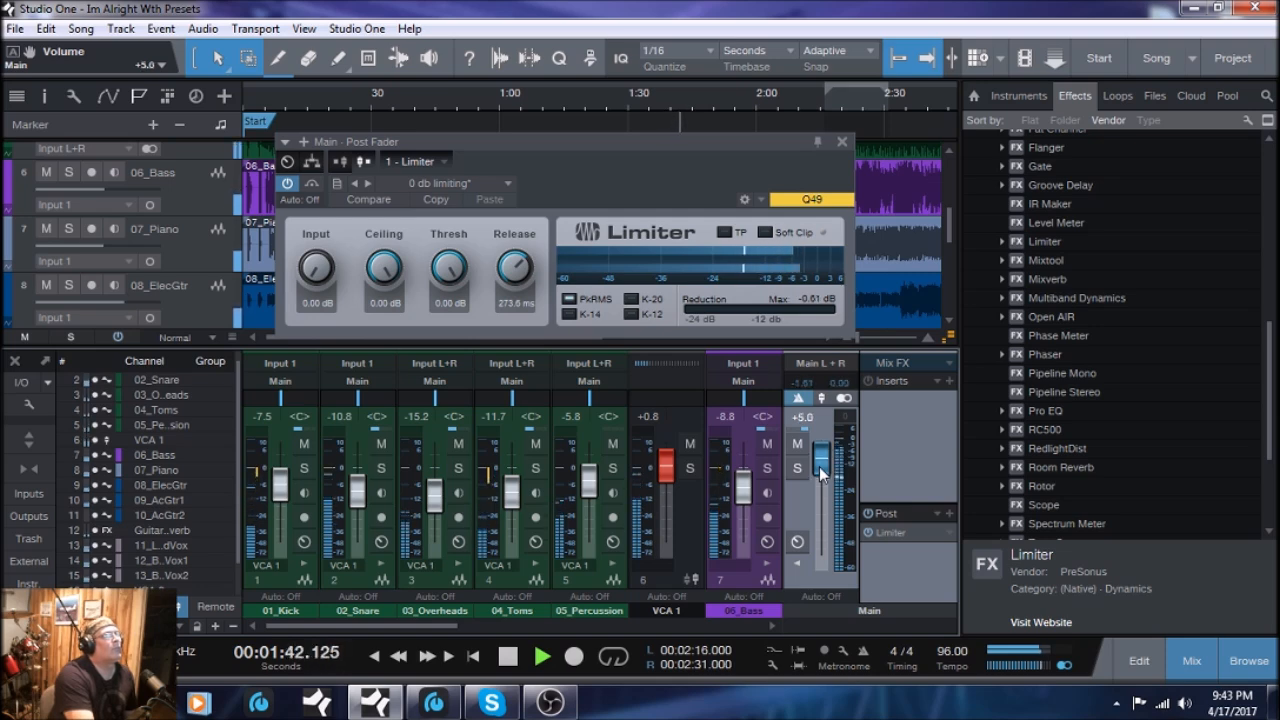
pyautogui.scroll(1, 820, 474)
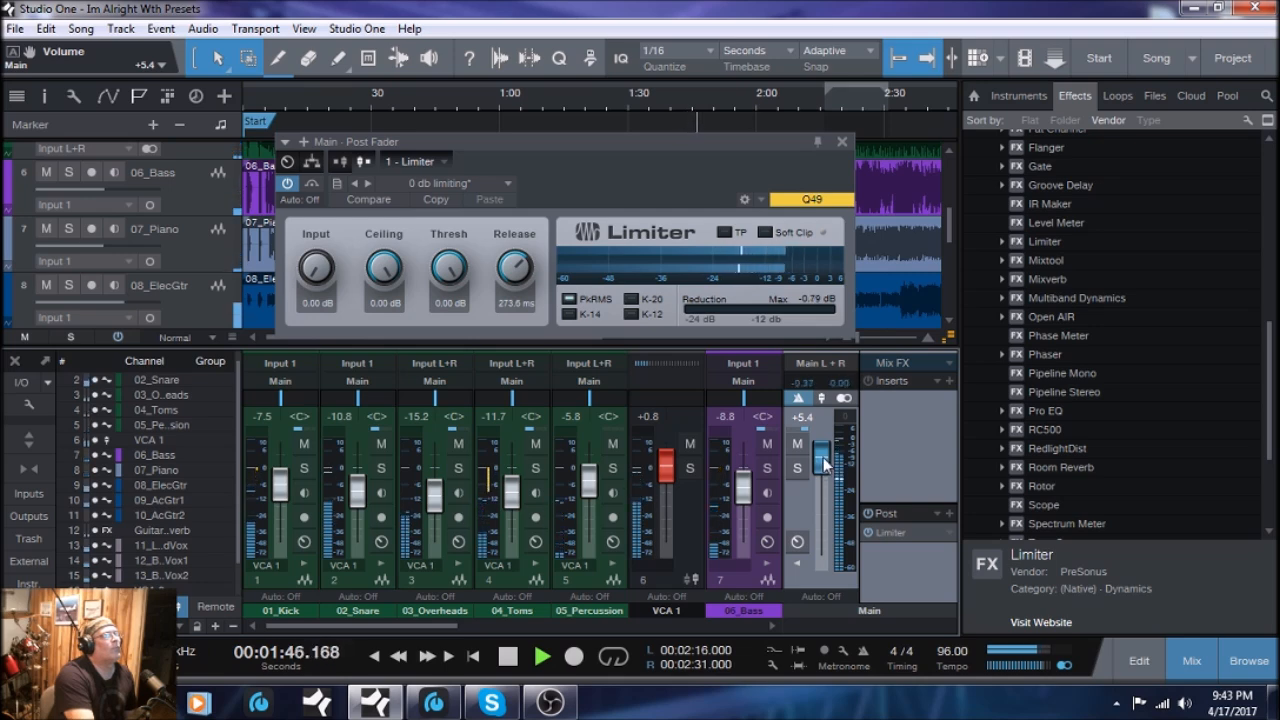
pyautogui.scroll(1, 823, 463)
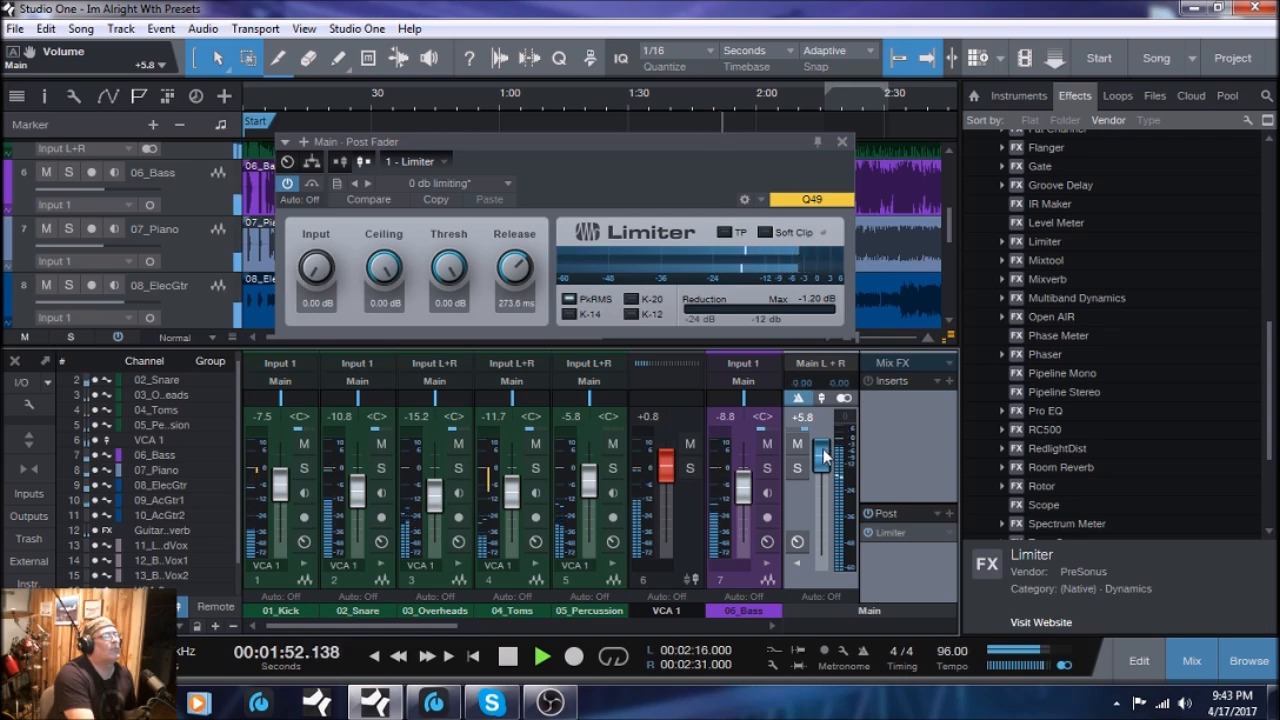
pyautogui.scroll(1, 823, 455)
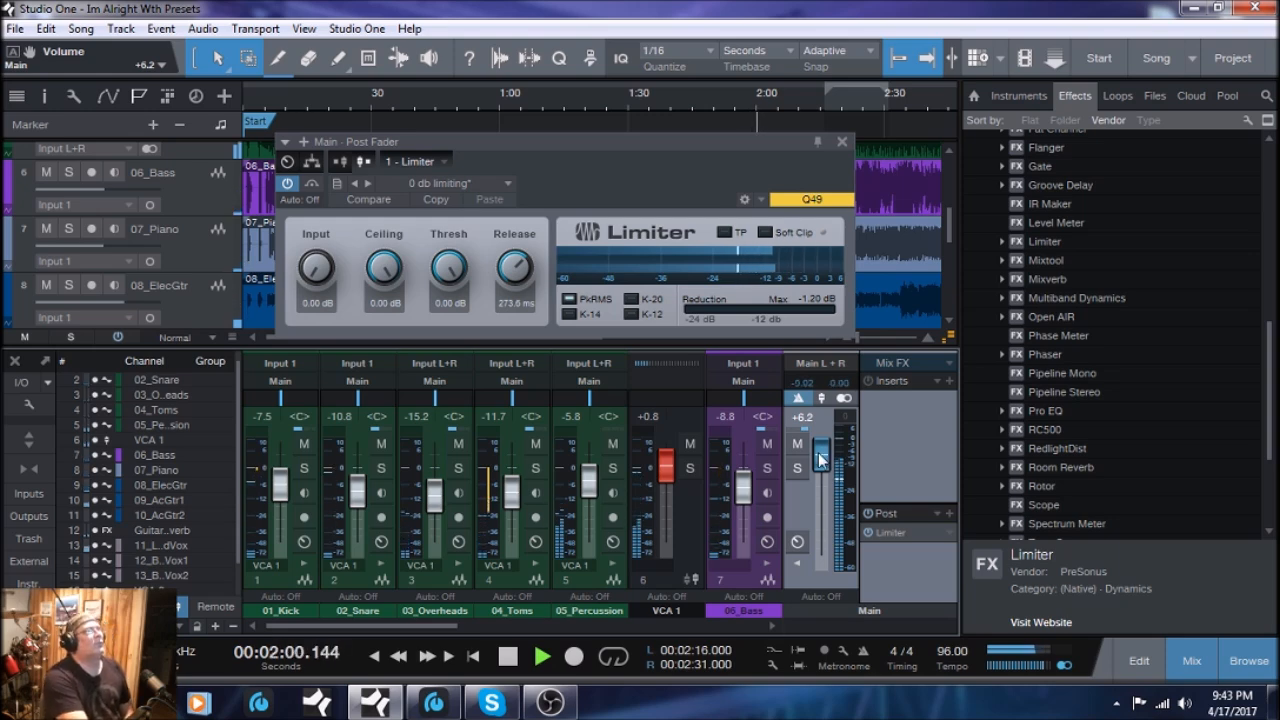
pyautogui.moveTo(820, 463); pyautogui.dragTo(820, 462)
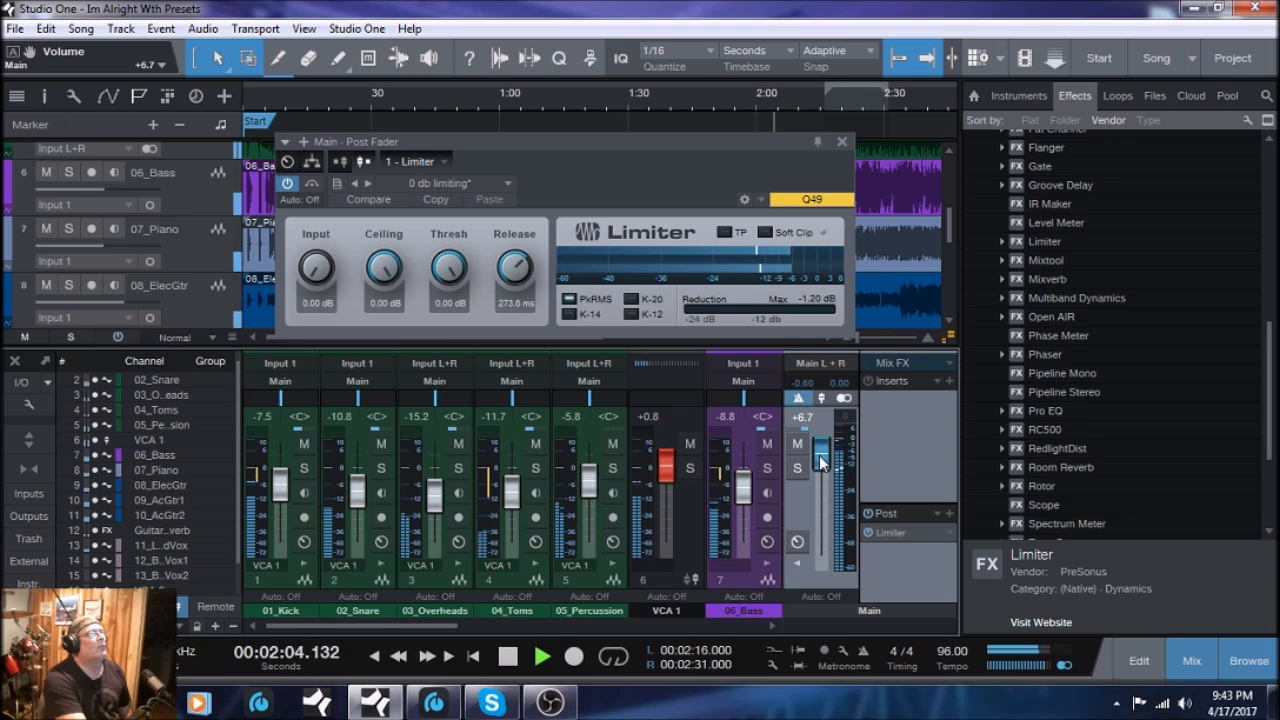
pyautogui.moveTo(821, 462); pyautogui.dragTo(821, 463)
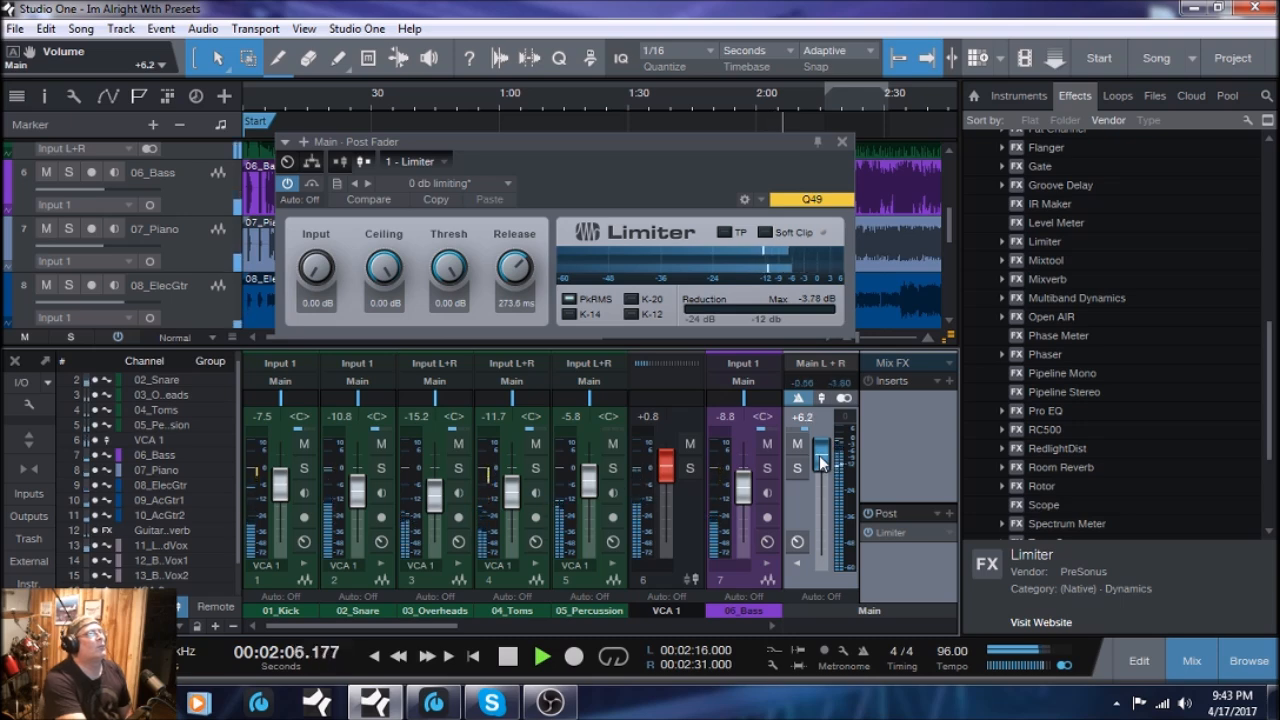
# - Reset the Limiter's maximum reduction reading during playback and stop the song near 00:02:19
pyautogui.click(819, 307)
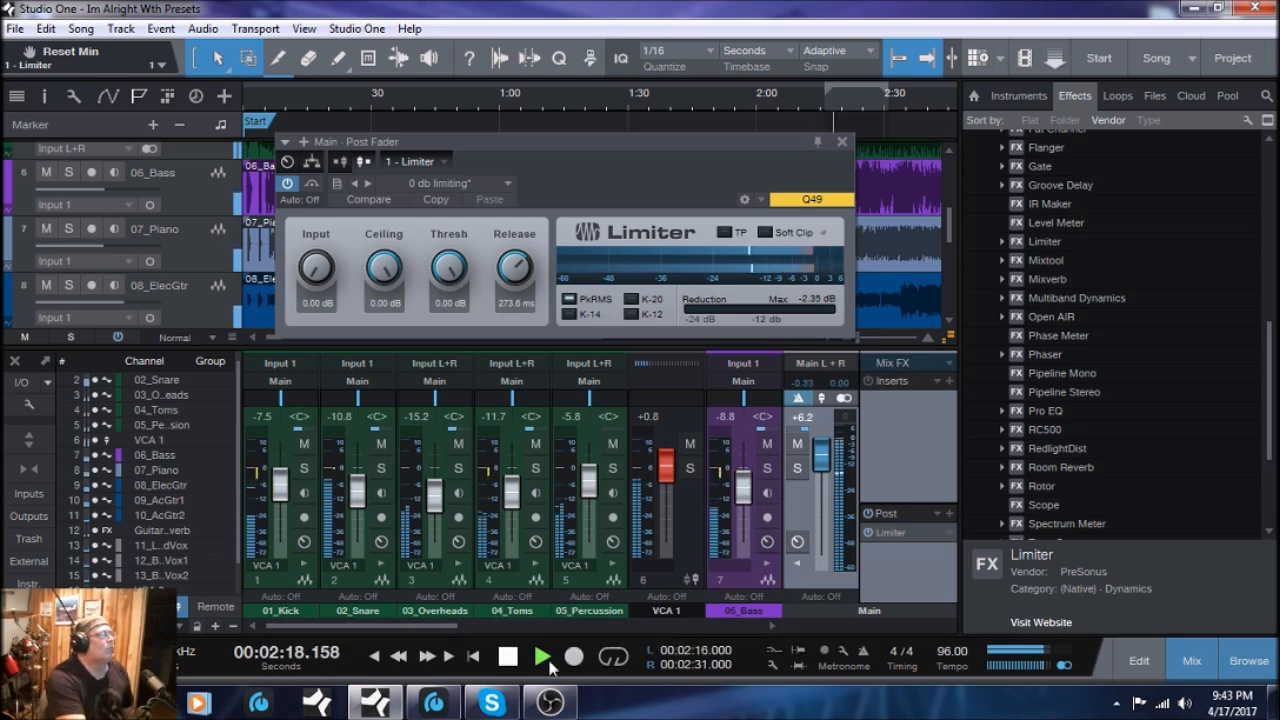
pyautogui.click(506, 657)
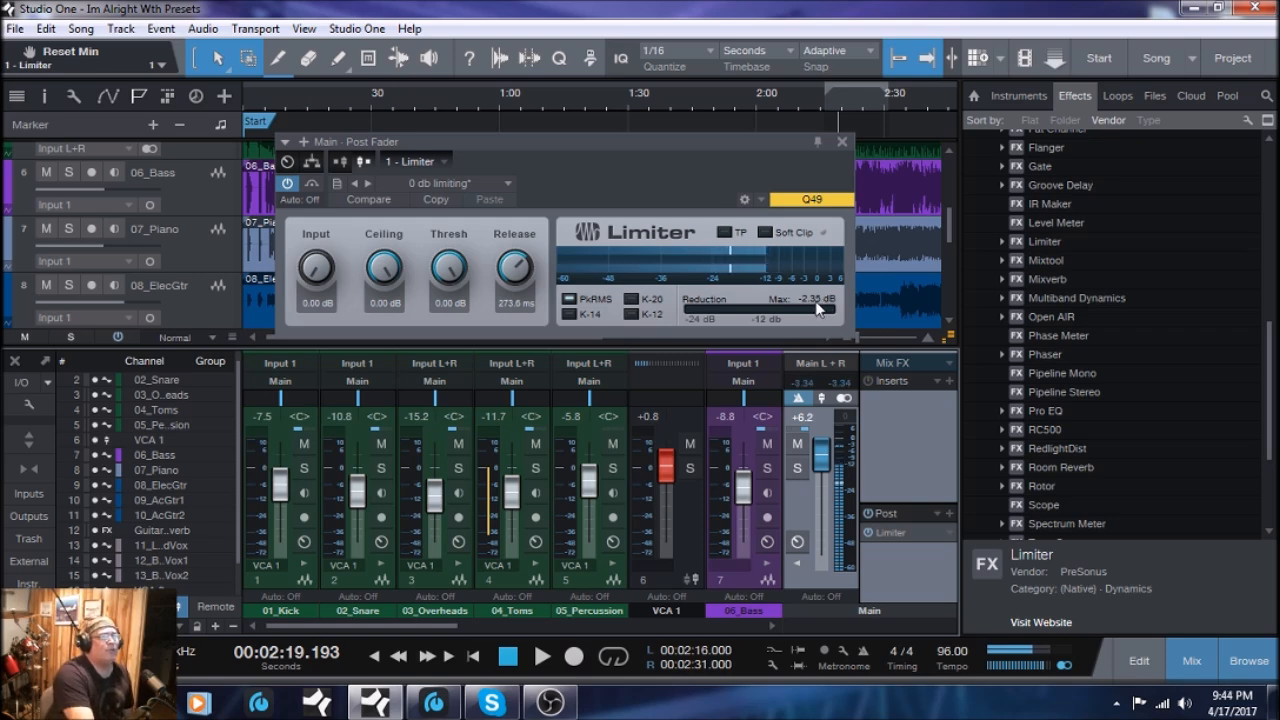
# - Close the Limiter window and collapse the Main channel's expanded inserts section in the mixer
pyautogui.click(842, 146)
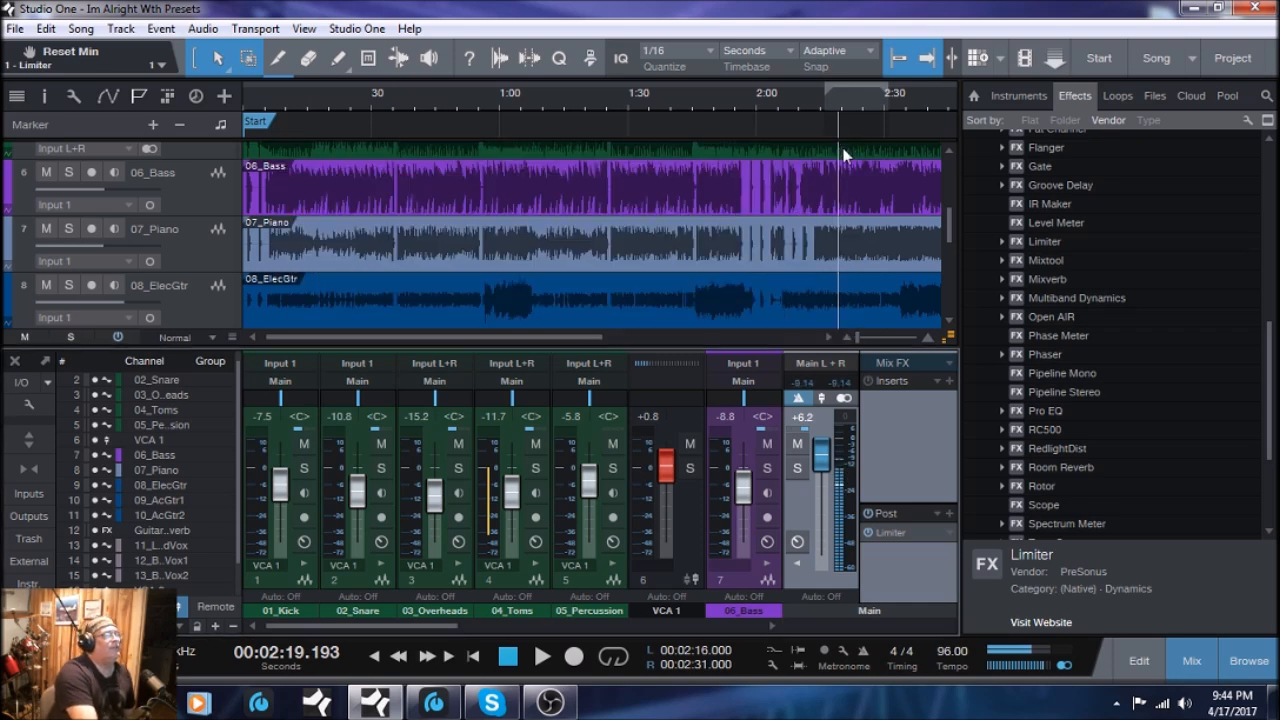
pyautogui.click(796, 562)
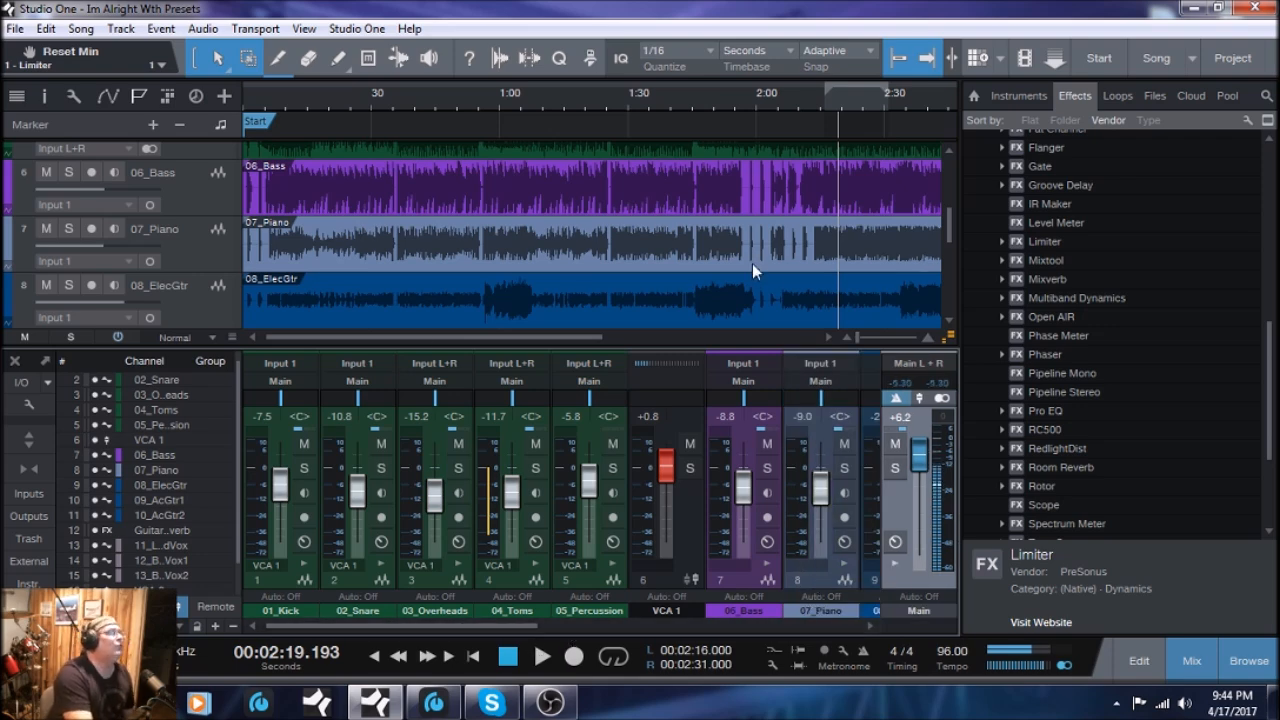
pyautogui.moveTo(948, 226); pyautogui.dragTo(944, 156)
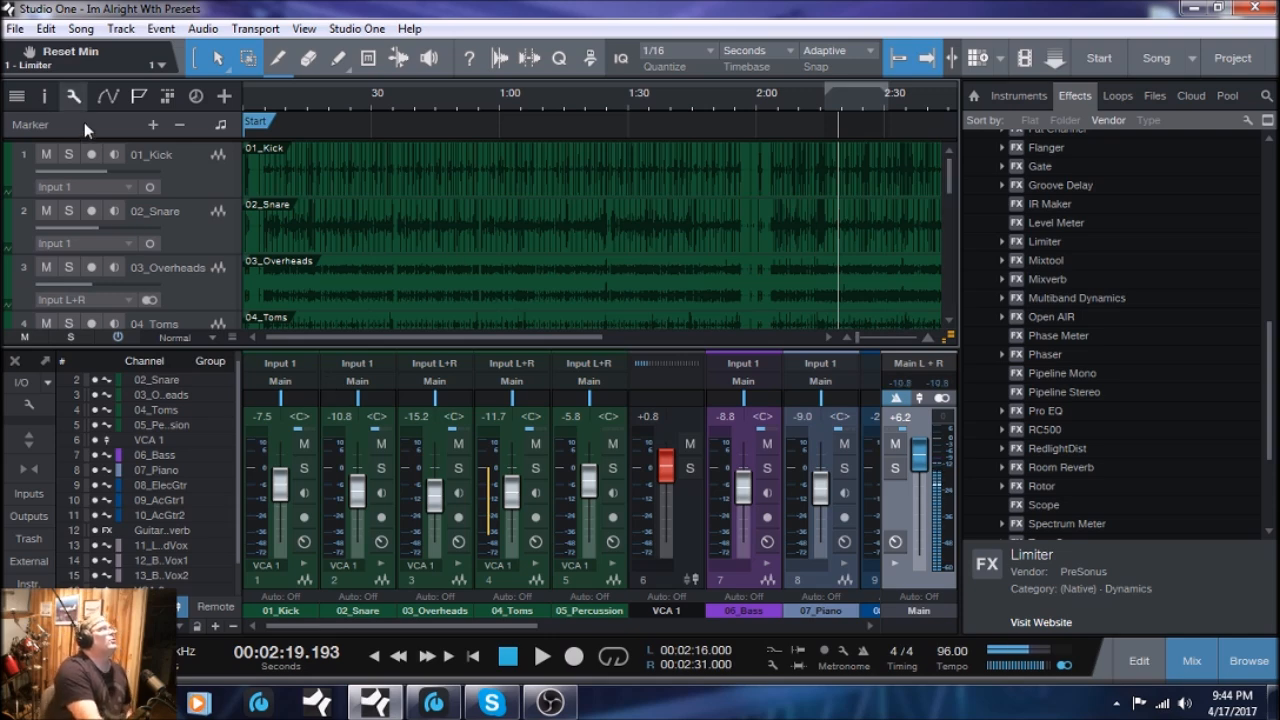
# - Start an Export Mixdown of the song with Wave File as the format and 16 Bit resolution
pyautogui.click(80, 29)
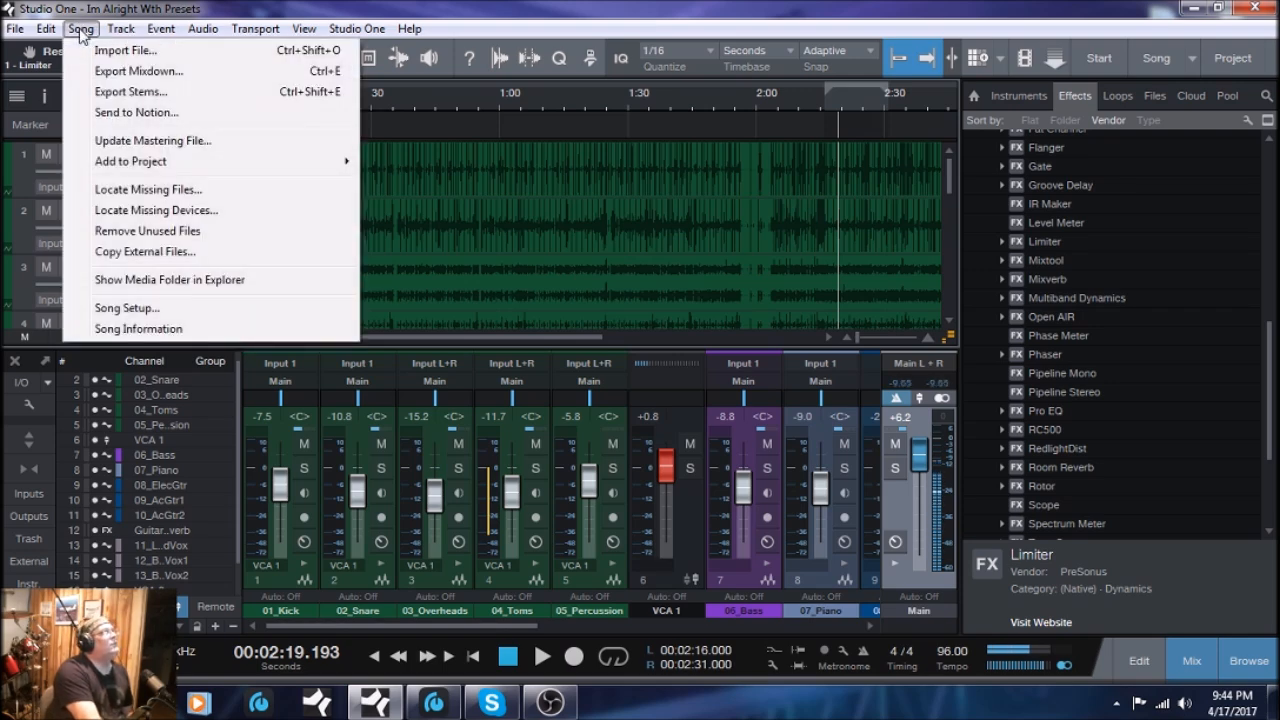
pyautogui.click(141, 80)
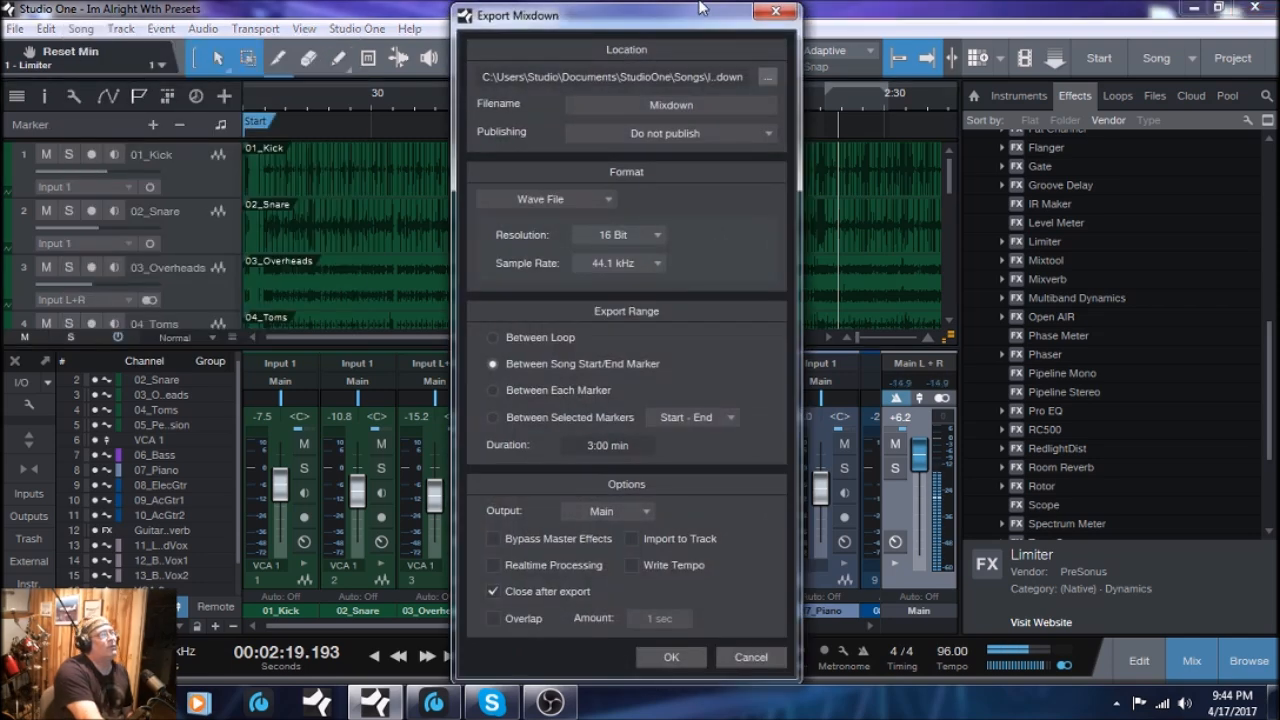
pyautogui.moveTo(611, 20)
pyautogui.mouseDown()
pyautogui.moveTo(573, 41)
pyautogui.moveTo(600, 32)
pyautogui.mouseUp()
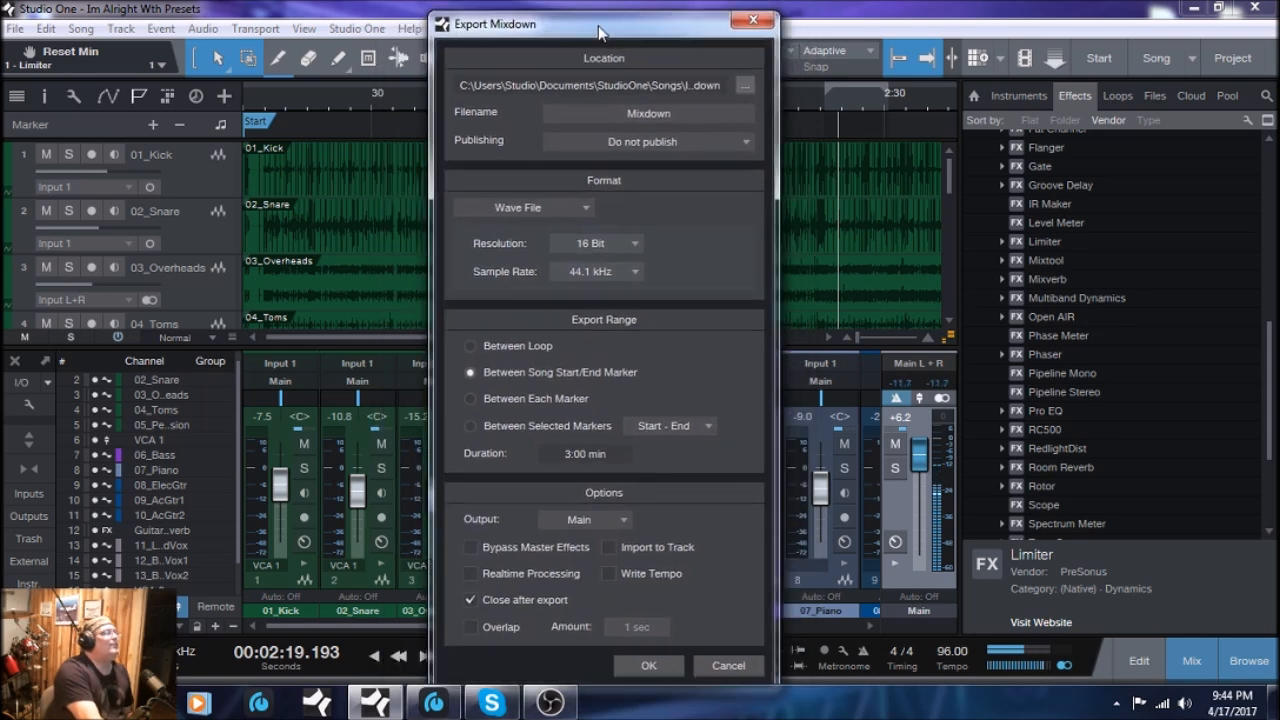
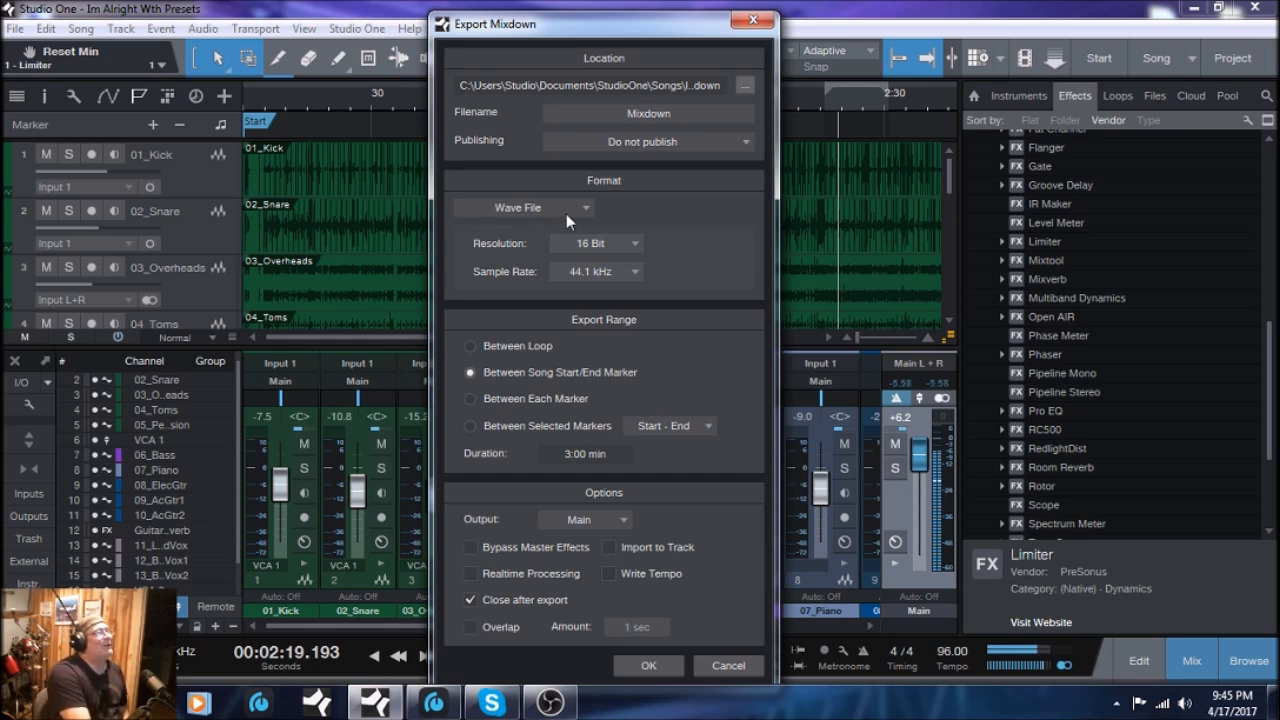
pyautogui.click(592, 207)
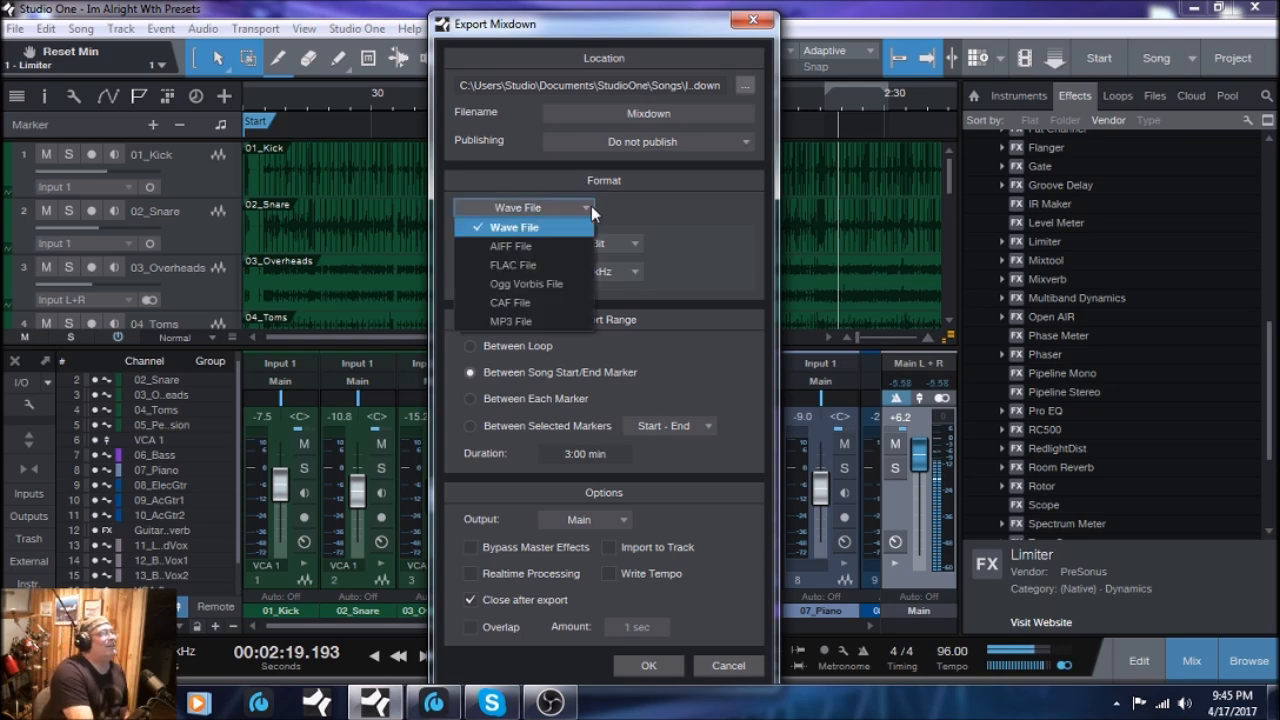
pyautogui.click(512, 230)
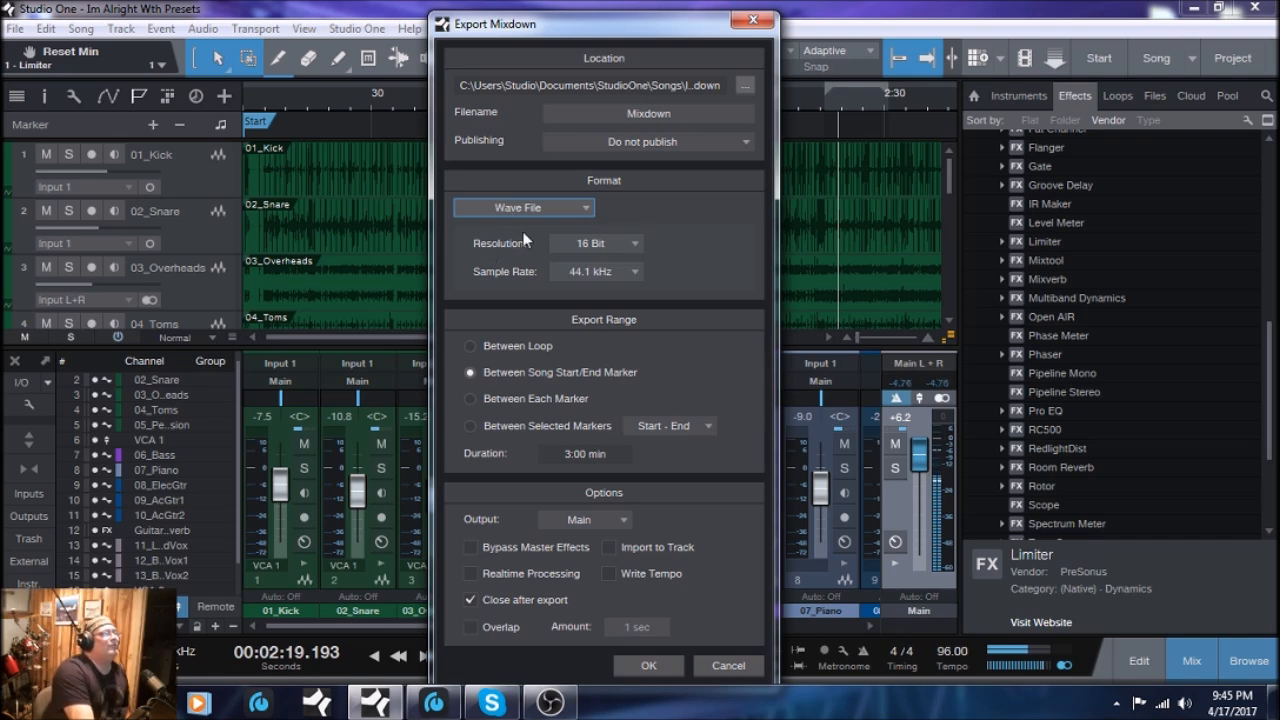
pyautogui.click(636, 244)
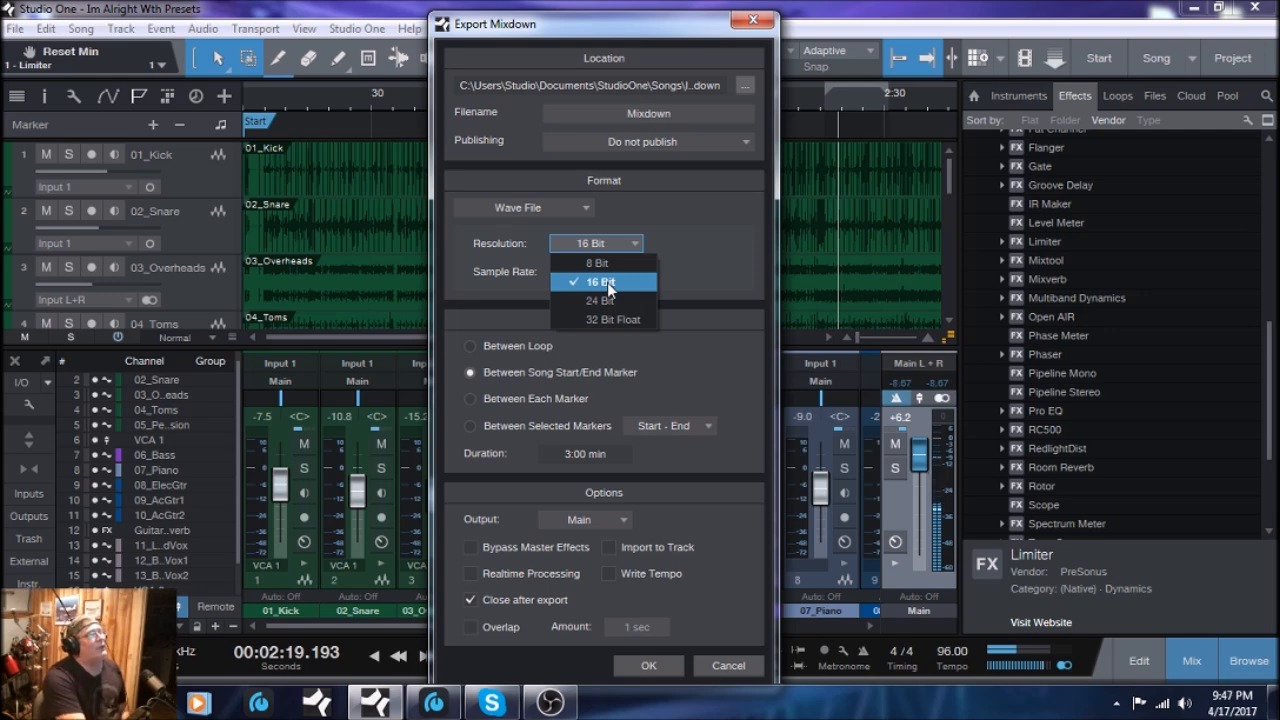
pyautogui.click(607, 282)
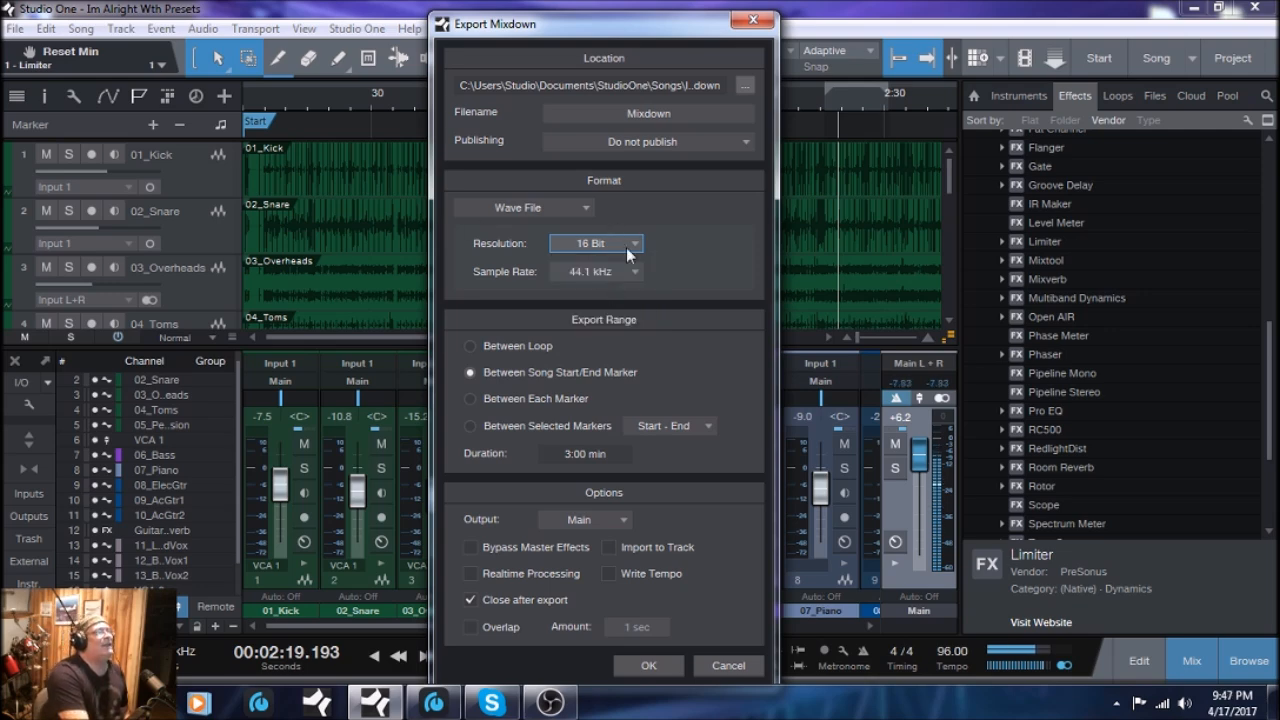
# - Try MP3 File as the mixdown export format, then return the format to Wave File
pyautogui.click(586, 205)
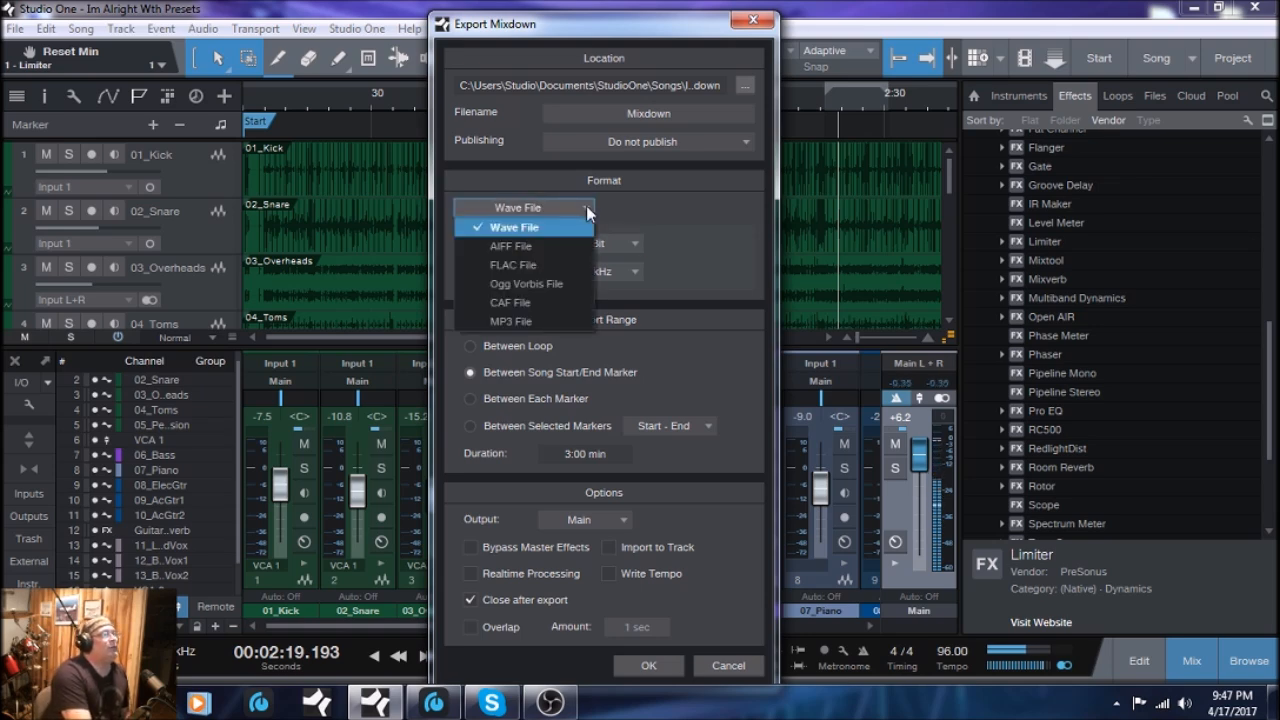
pyautogui.click(529, 327)
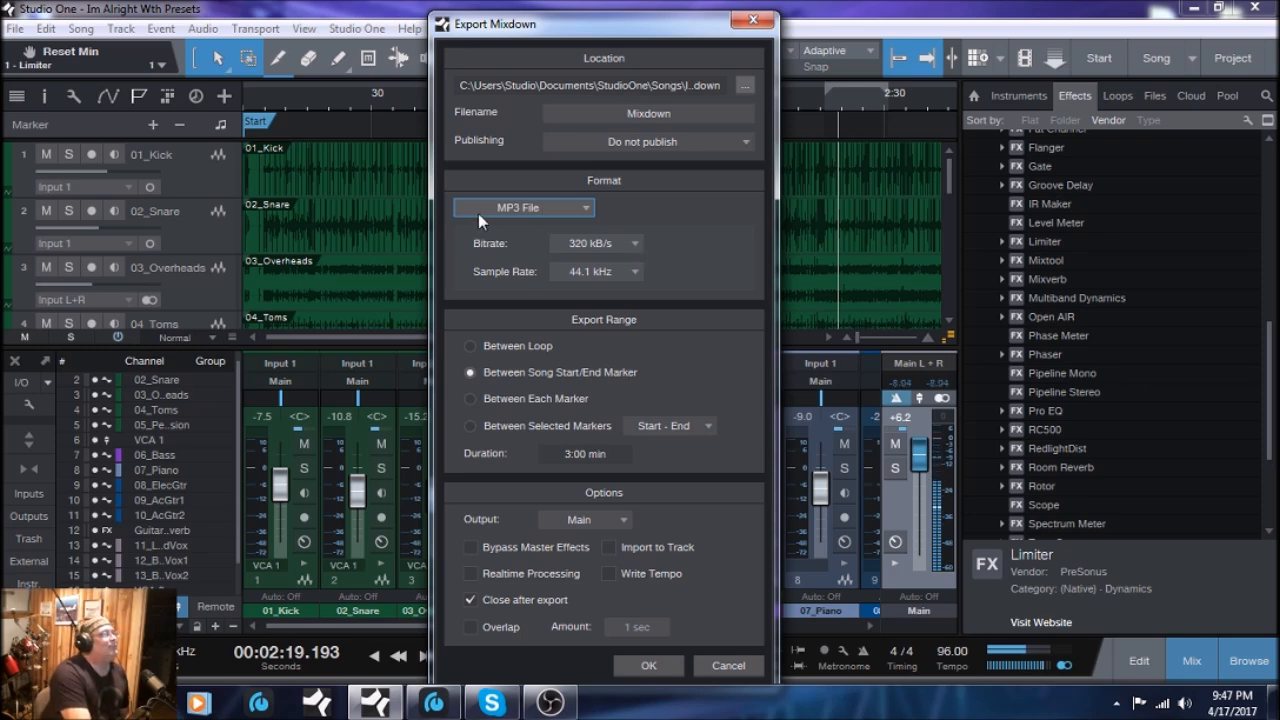
pyautogui.click(579, 205)
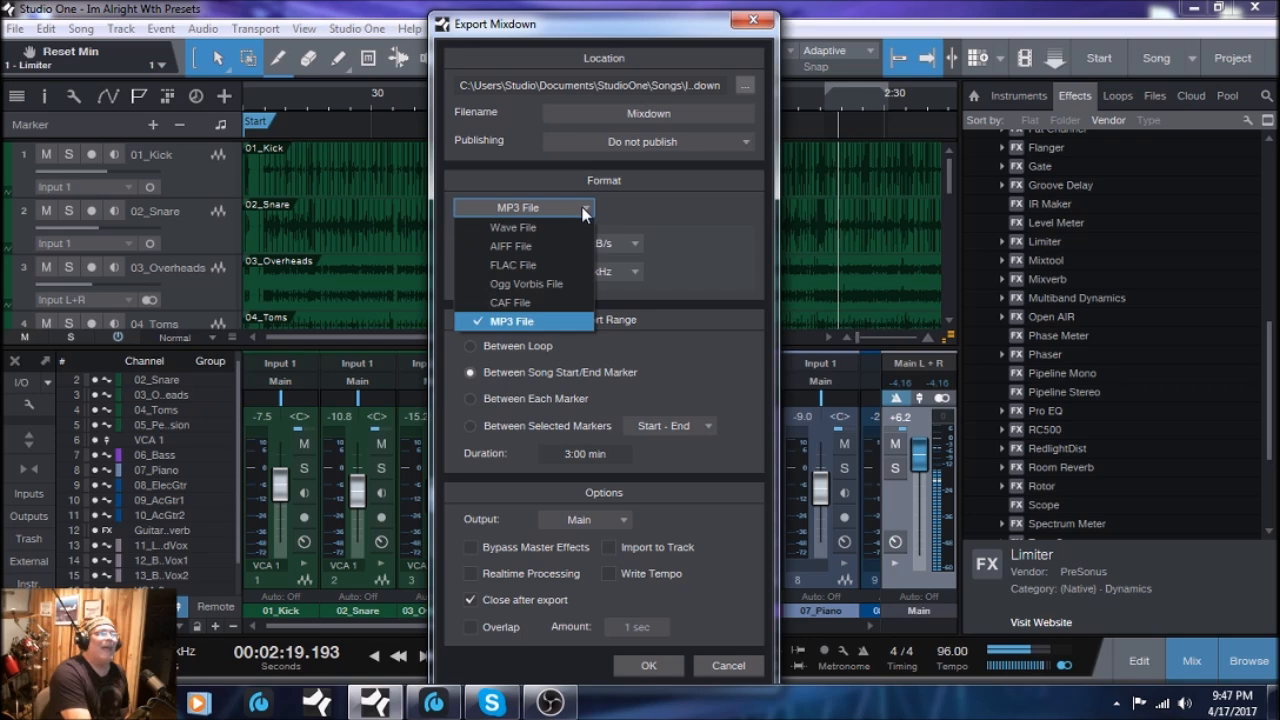
pyautogui.click(551, 231)
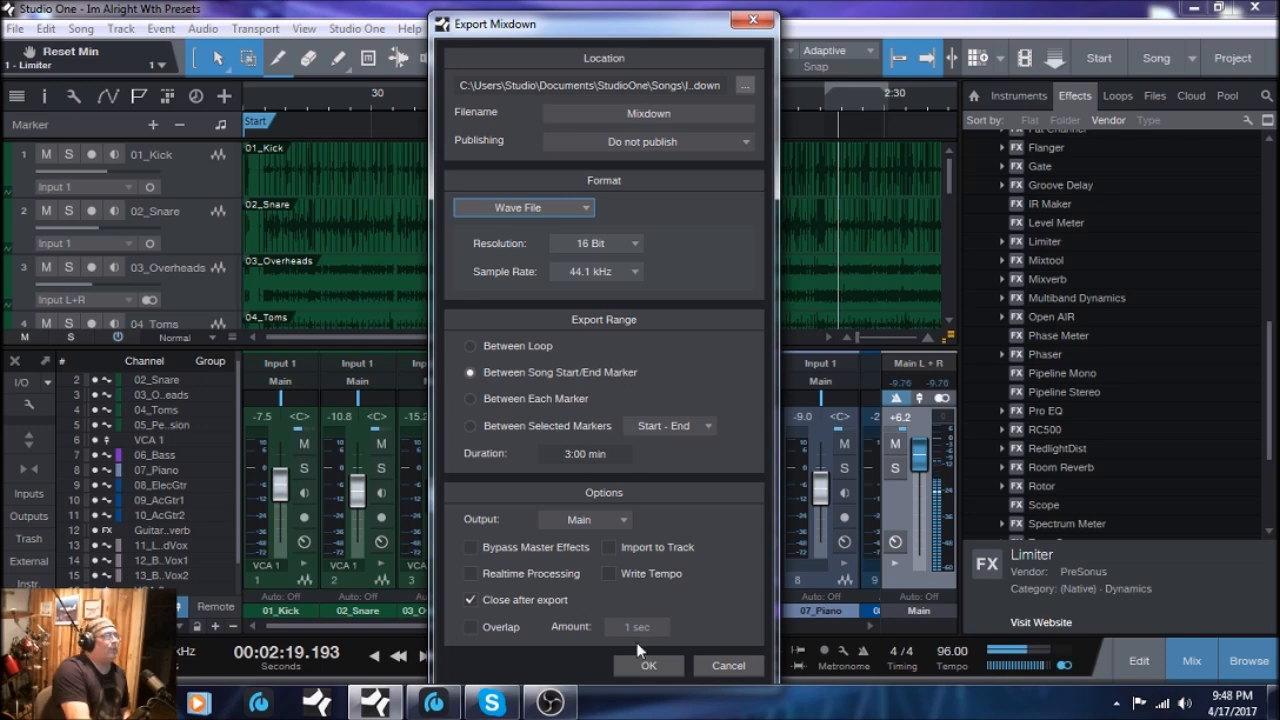
# - Export the mixdown with the chosen settings and save the song
pyautogui.click(650, 667)
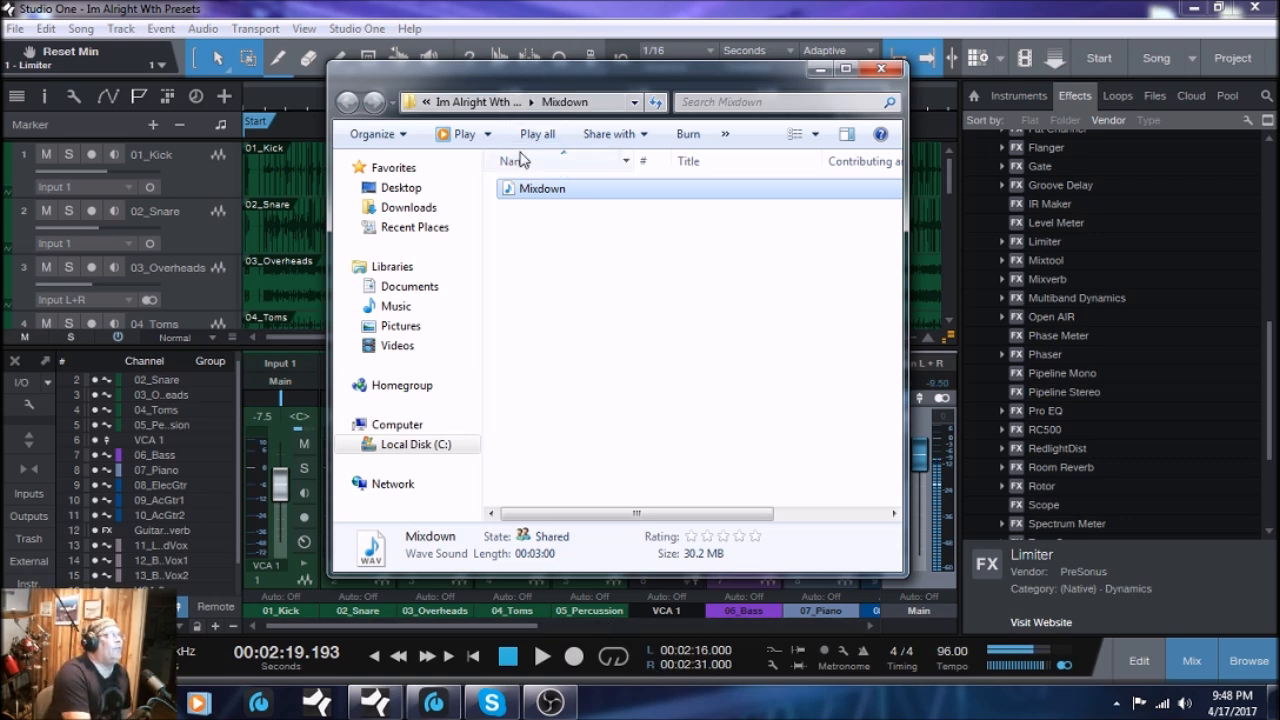
pyautogui.click(20, 29)
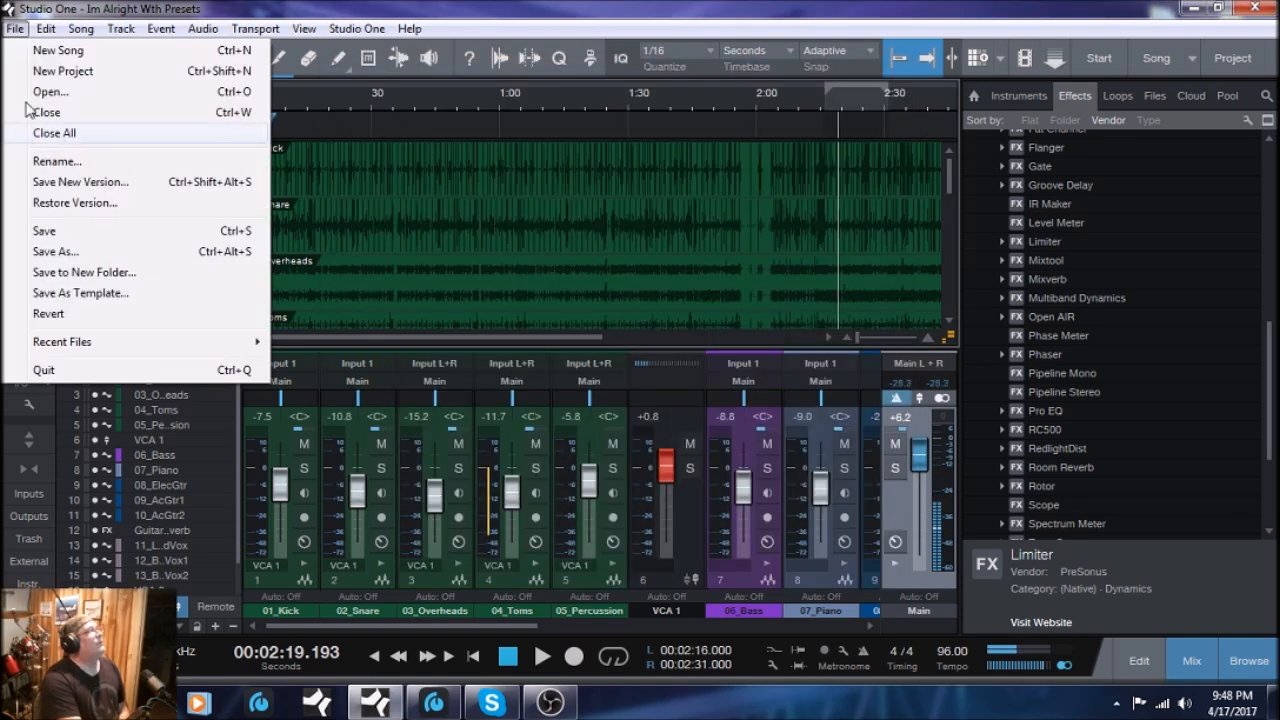
pyautogui.click(54, 231)
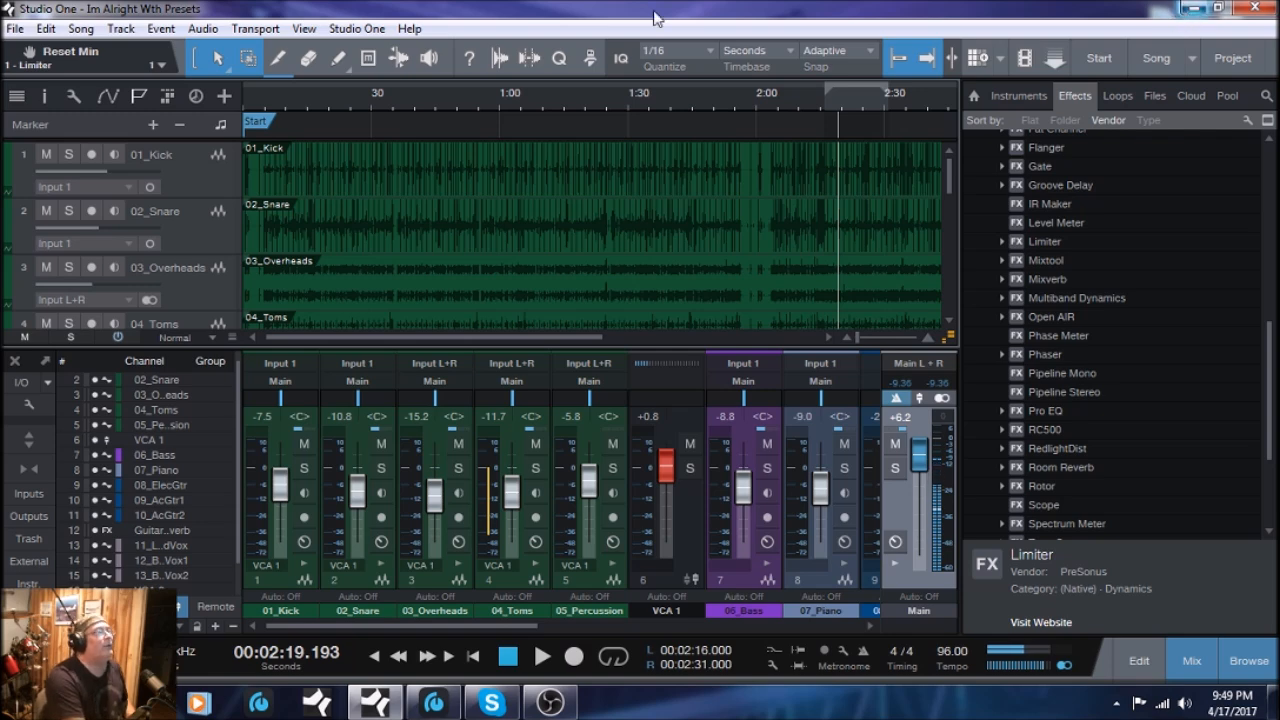
# - Minimize Studio One, move the exported Mixdown file from its folder to the desktop and close the folder
pyautogui.click(1194, 10)
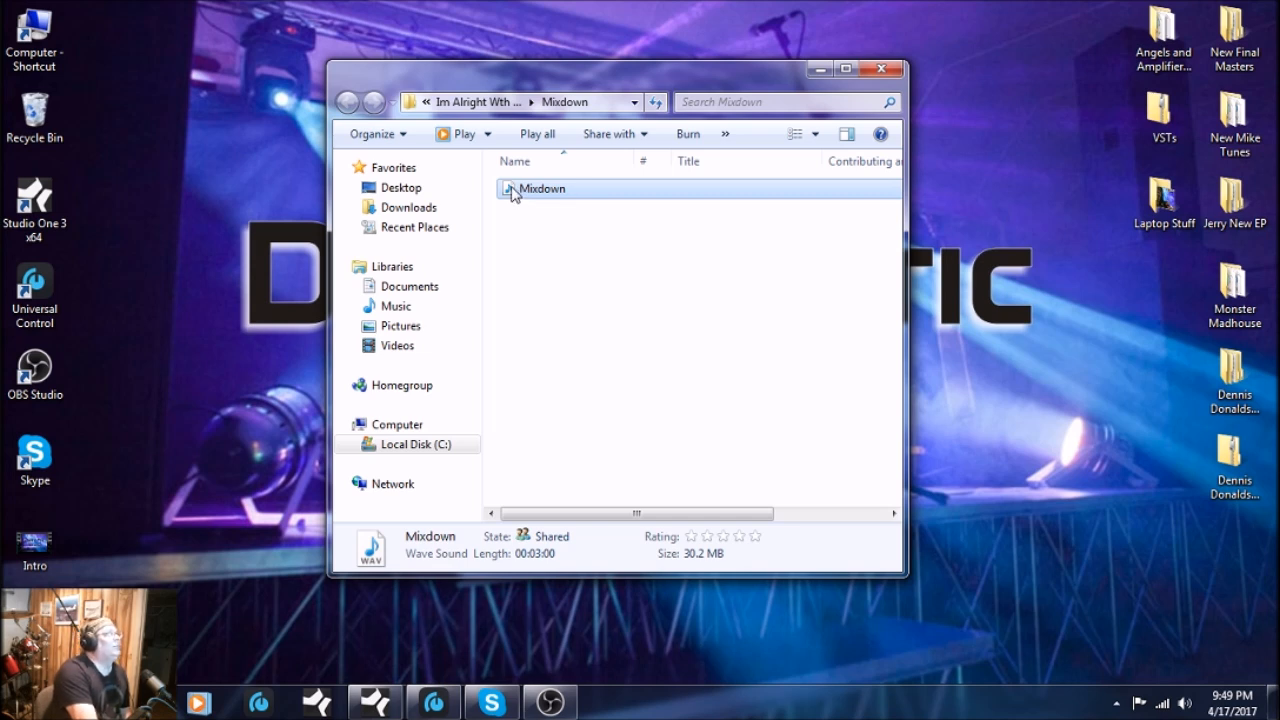
pyautogui.moveTo(511, 192); pyautogui.dragTo(265, 415)
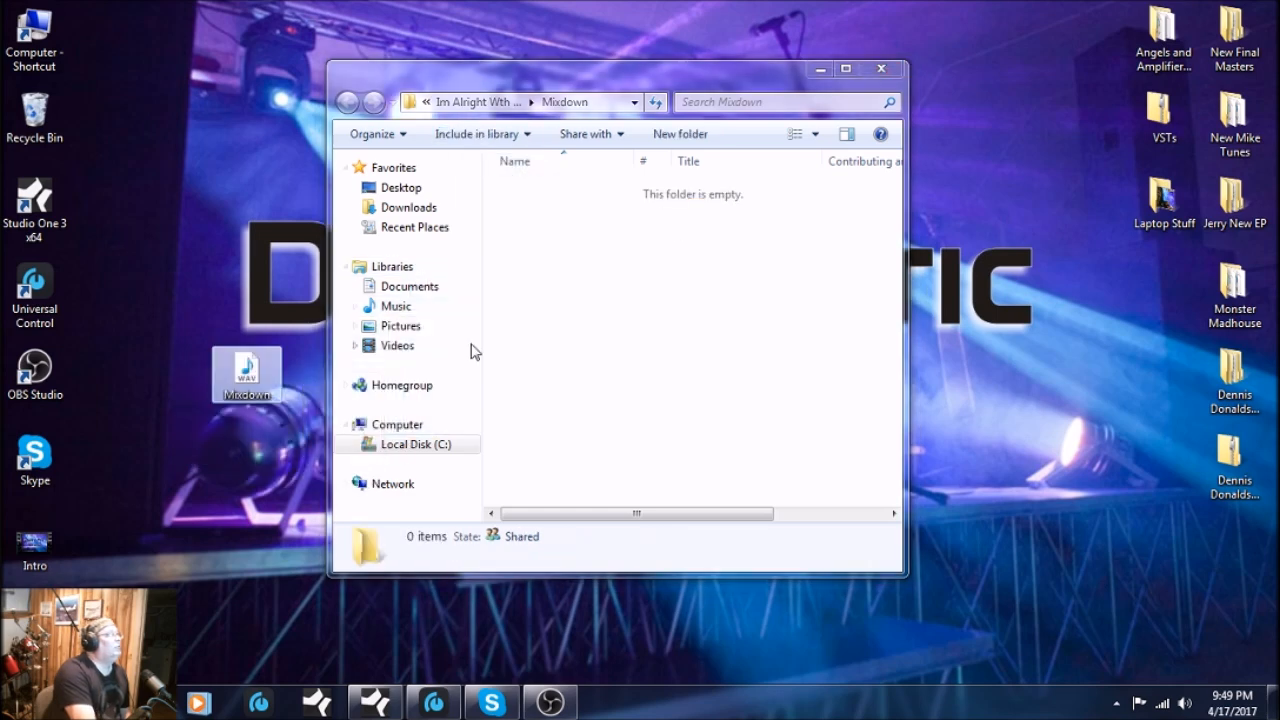
pyautogui.click(881, 68)
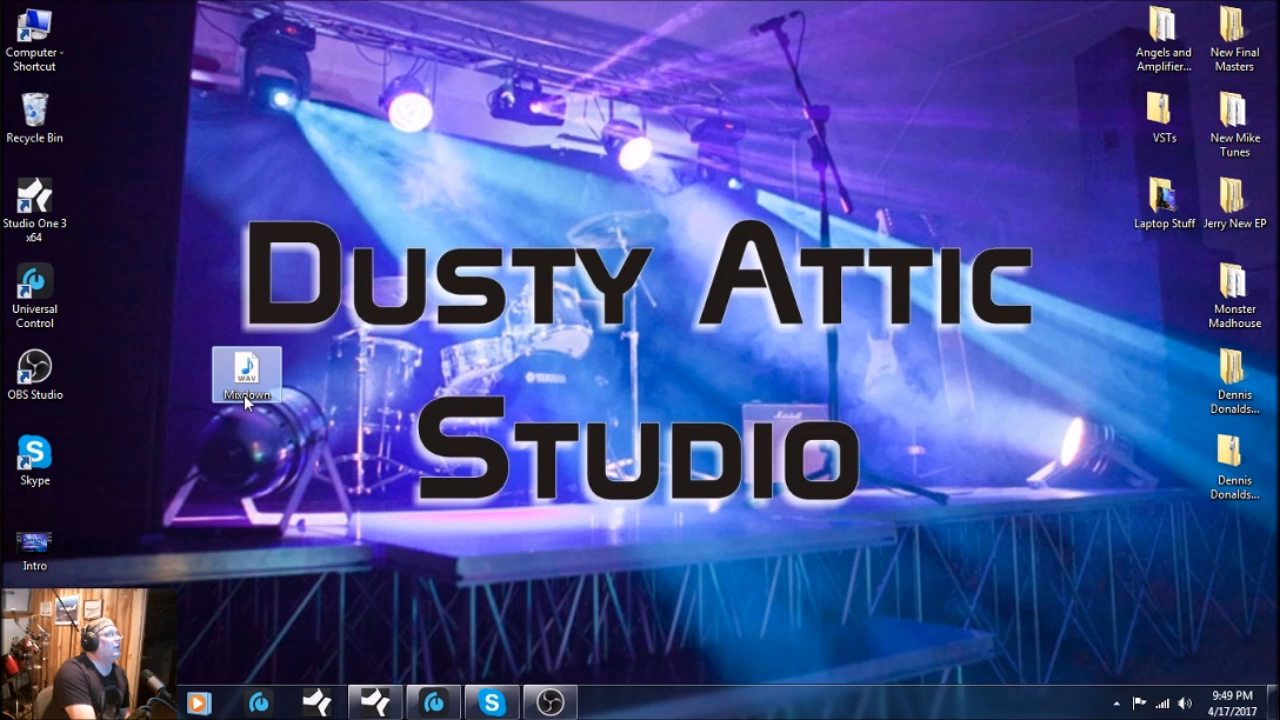
# - Rename the Mixdown file on the desktop as "Im Alright" and move it to a spot above the studio name
pyautogui.click(245, 395)
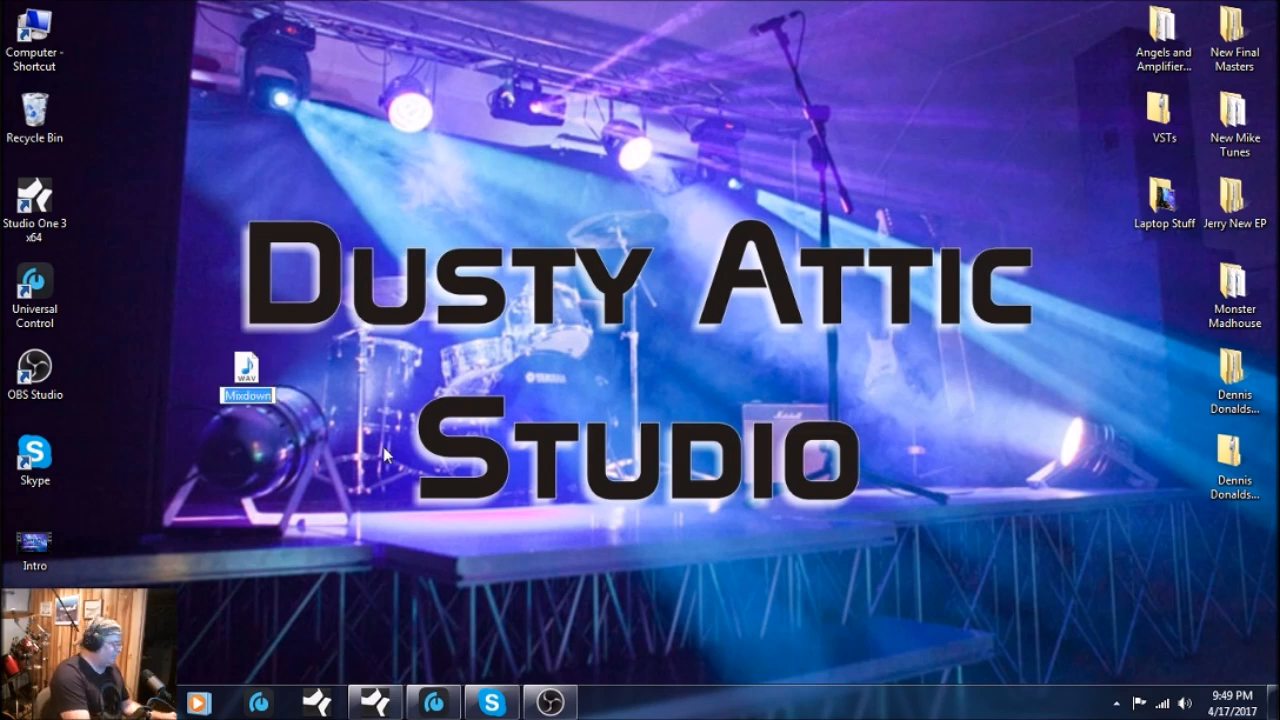
pyautogui.write('Im A')
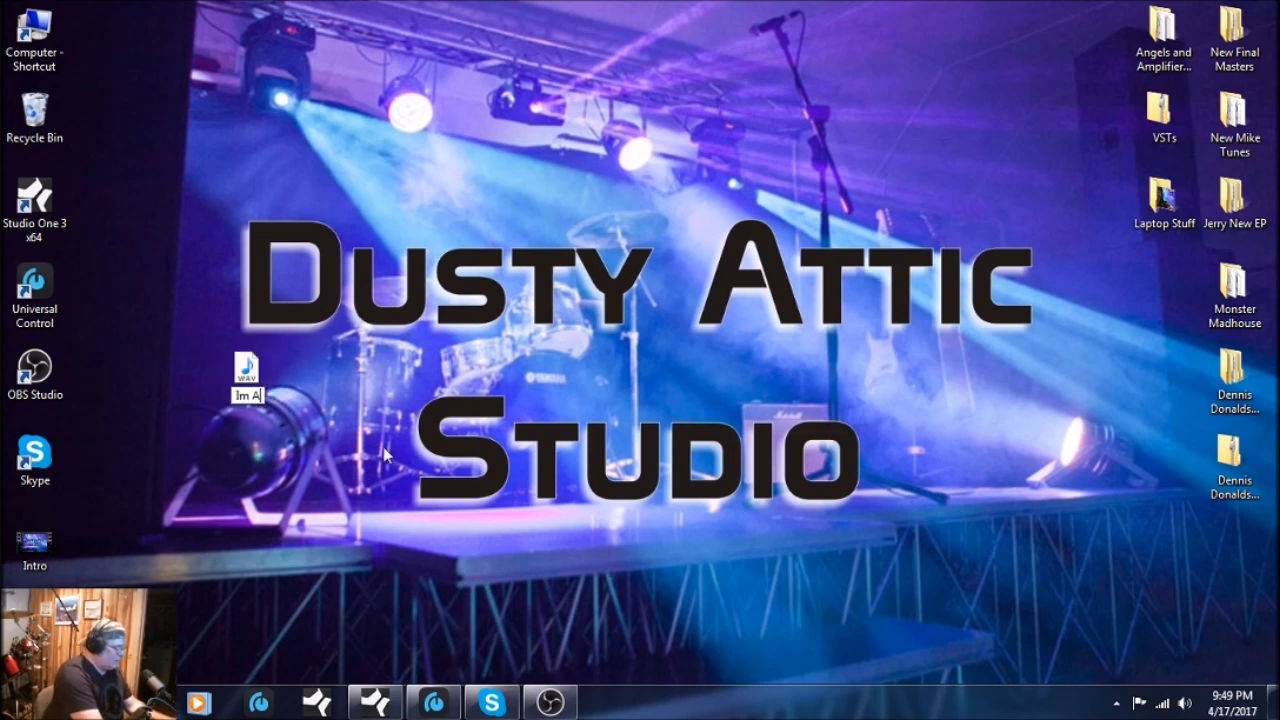
pyautogui.write('lright')
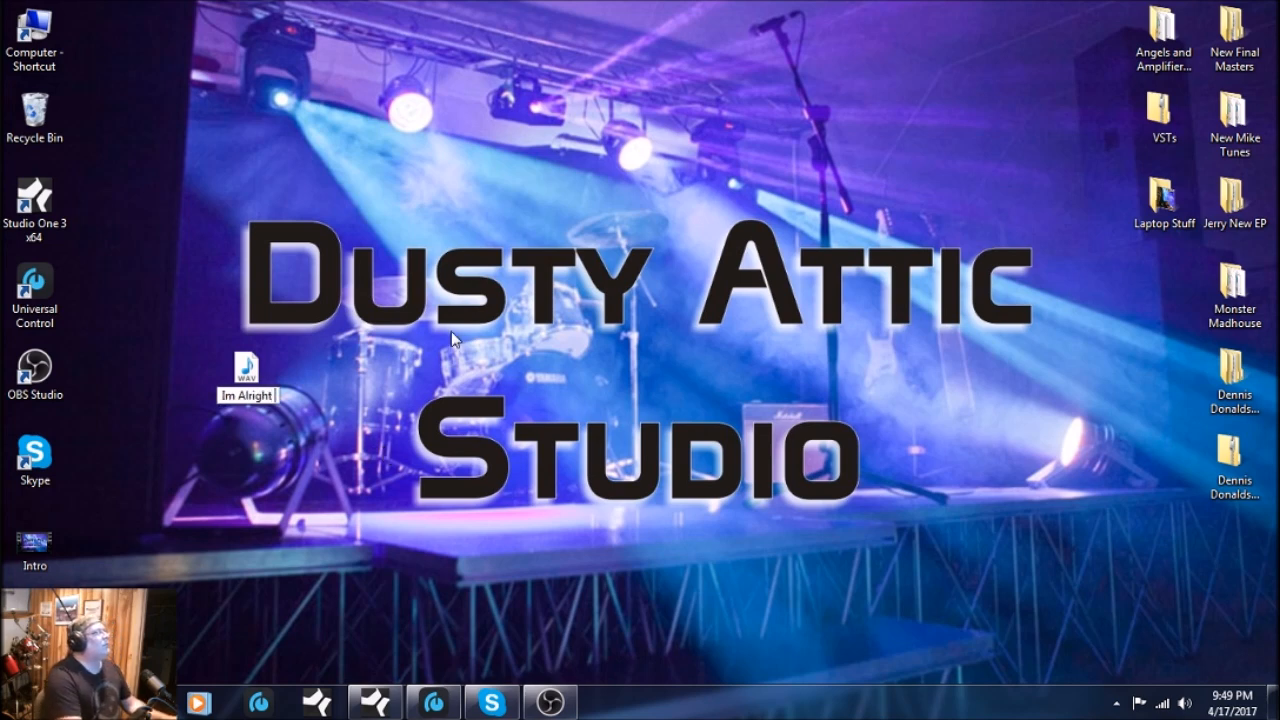
pyautogui.press('Return')
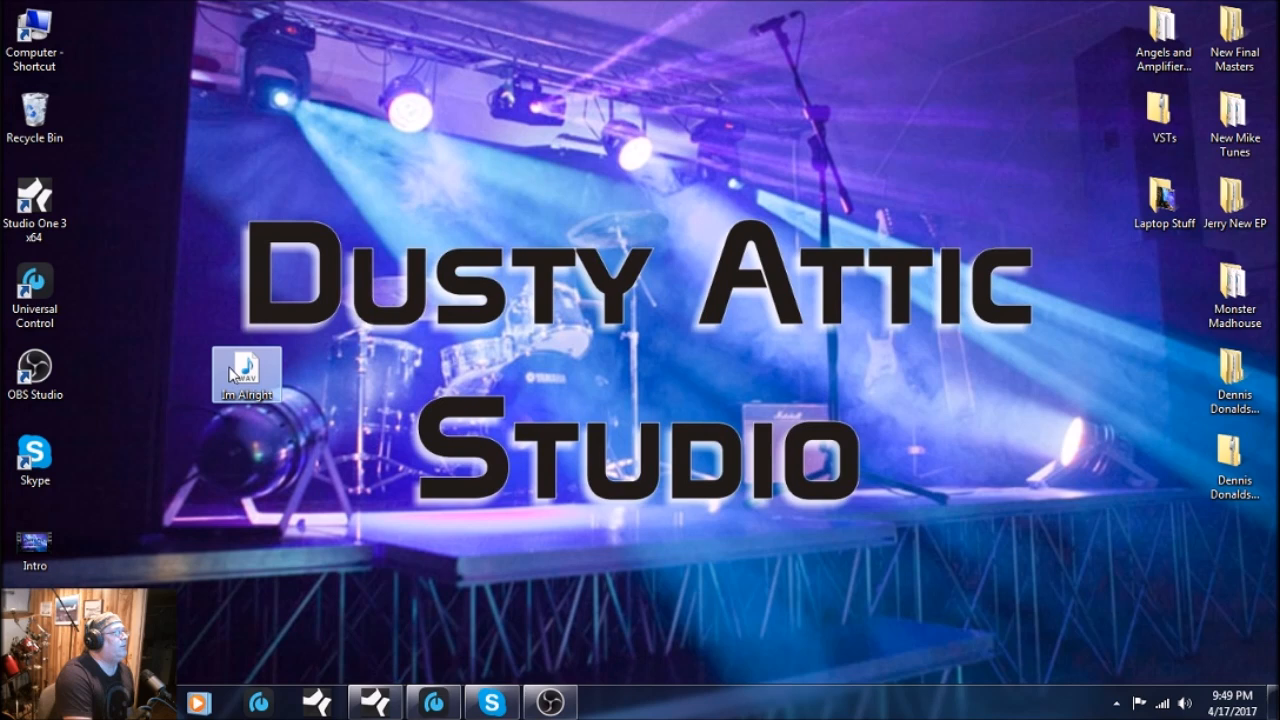
pyautogui.moveTo(246, 379); pyautogui.dragTo(463, 225)
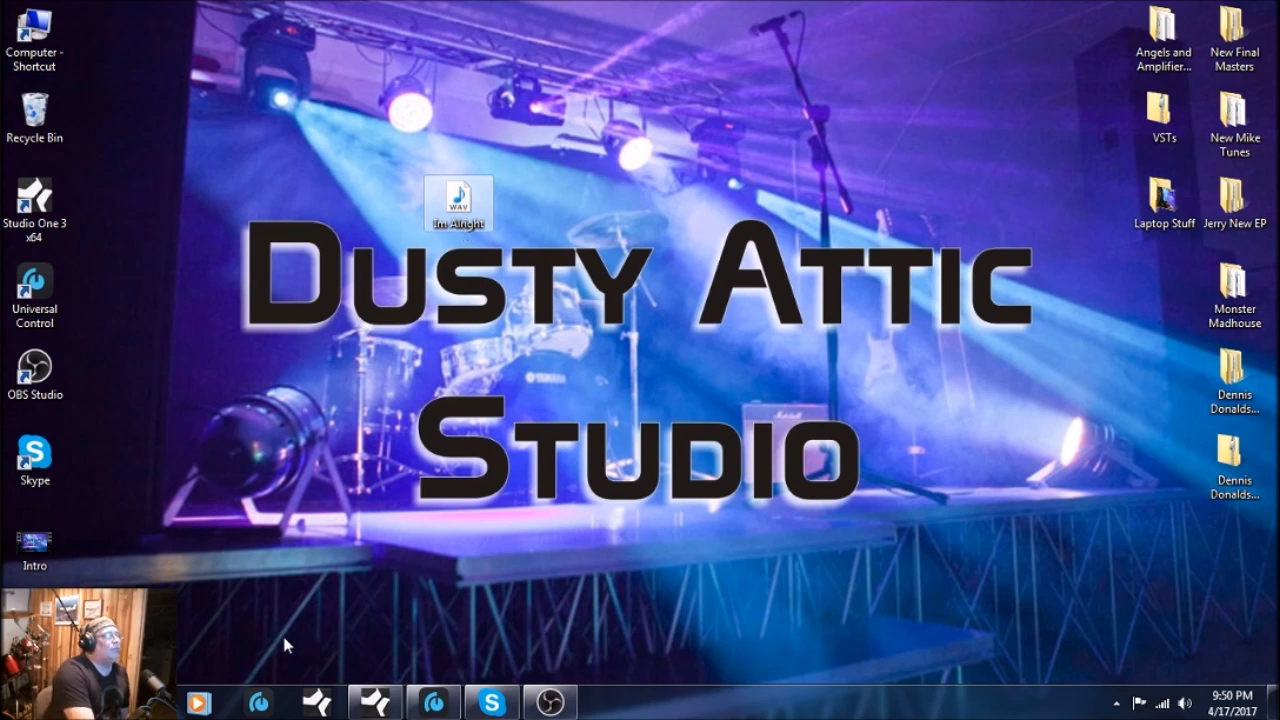
# - Switch back to Studio One and review the mixer channels through to the vocals and reverbs, returning to 01_Kick
pyautogui.moveTo(375, 706)
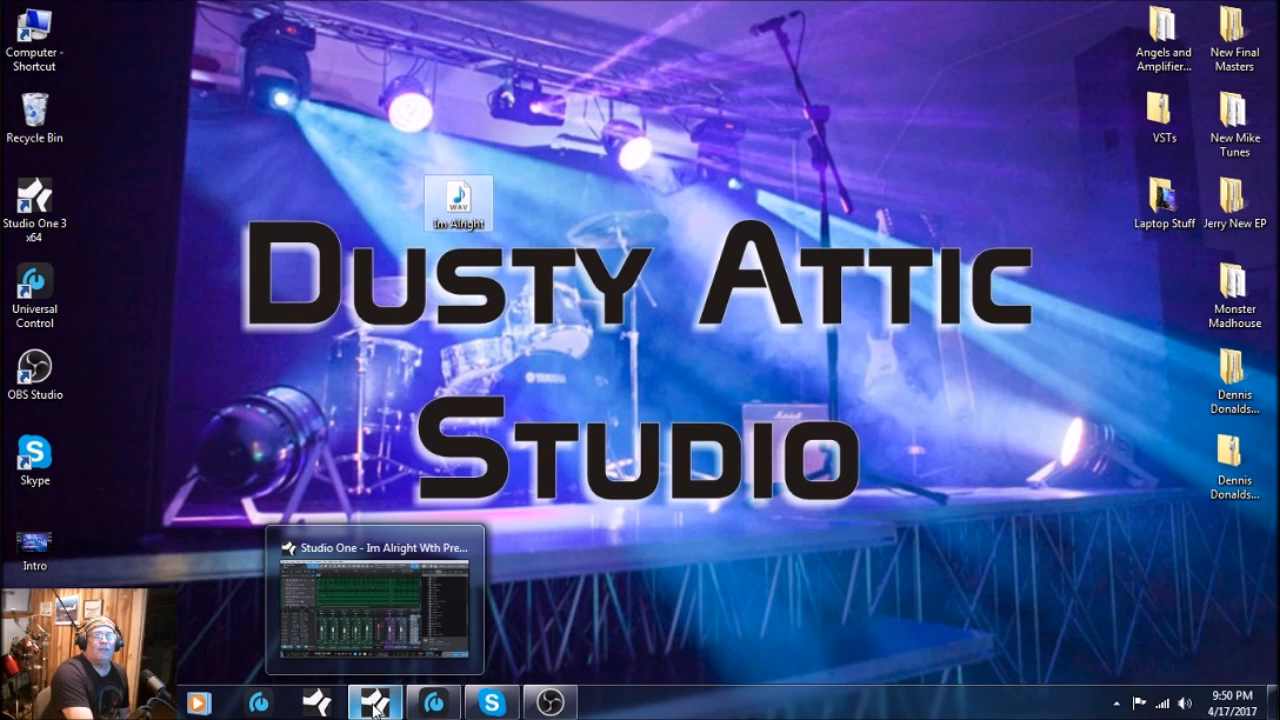
pyautogui.click(375, 706)
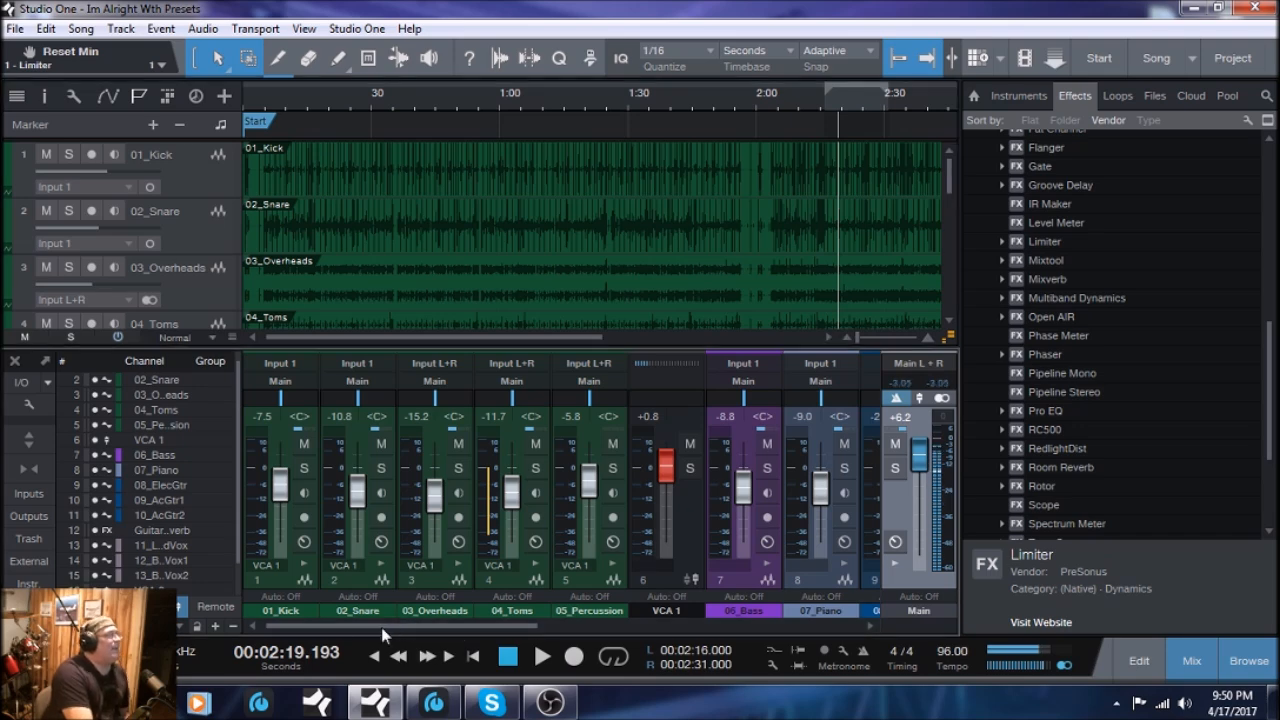
pyautogui.moveTo(337, 628); pyautogui.dragTo(704, 631)
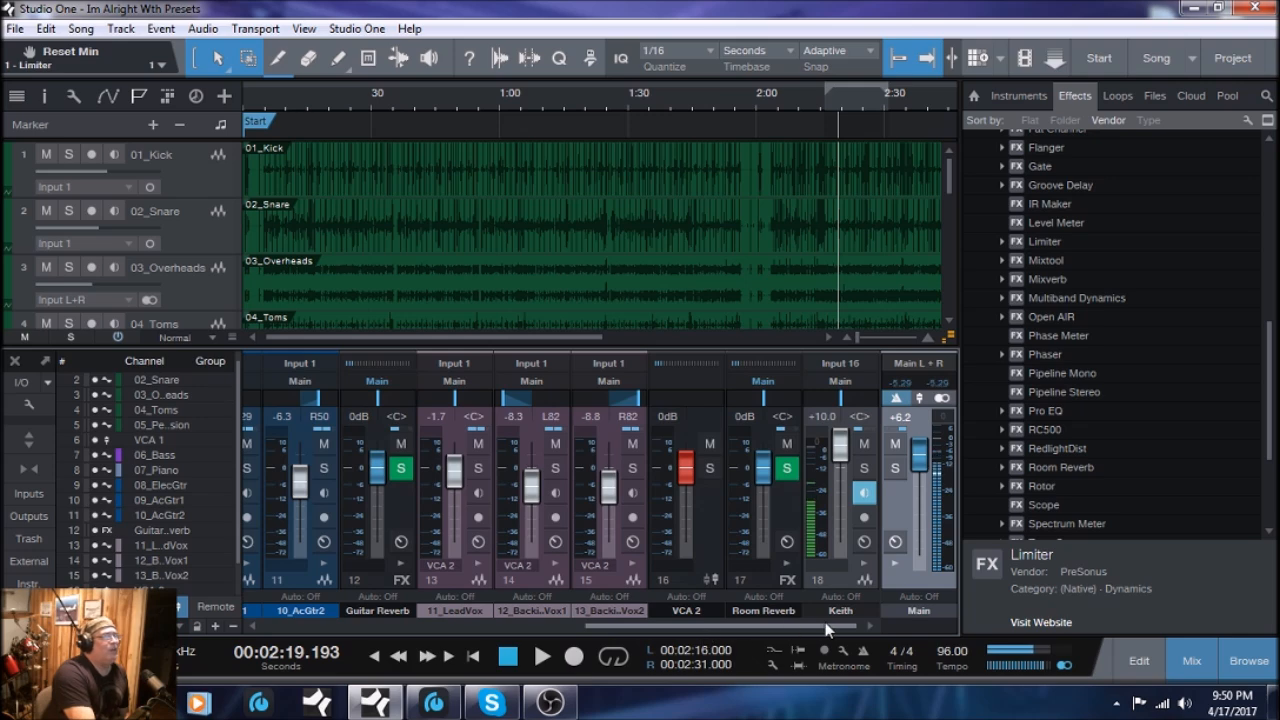
pyautogui.moveTo(826, 624); pyautogui.dragTo(265, 625)
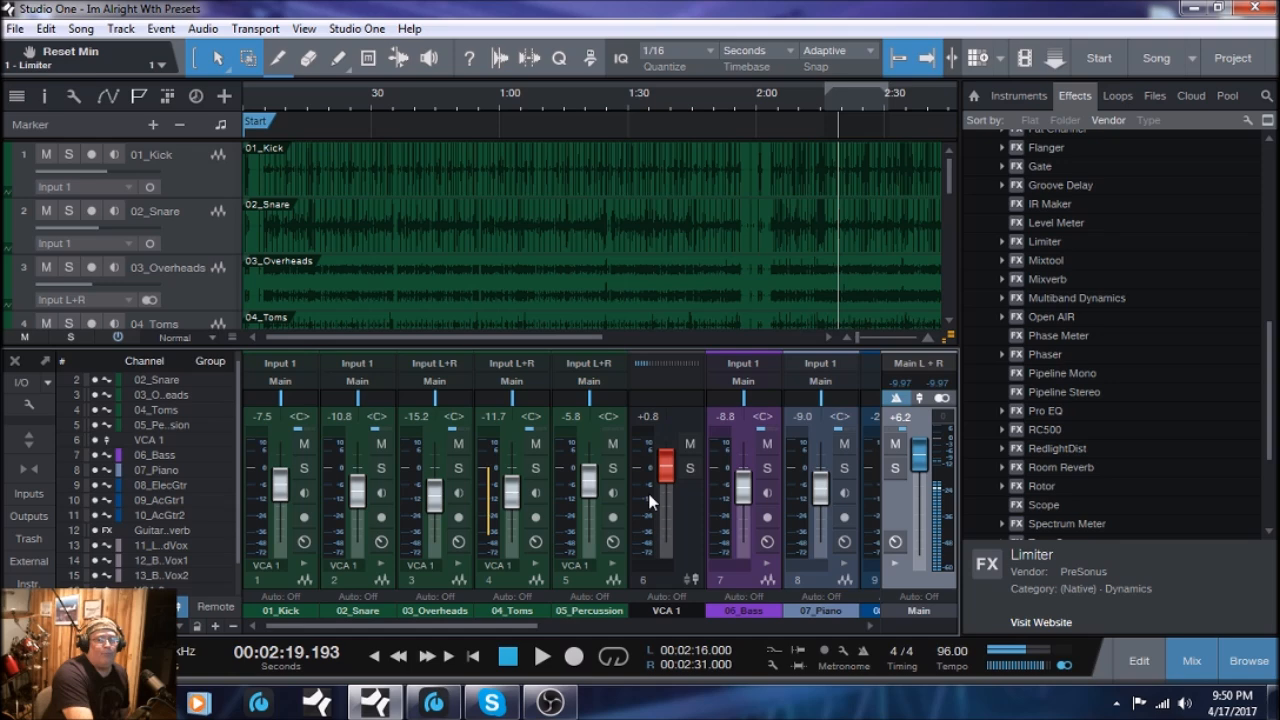
pyautogui.moveTo(650, 500)
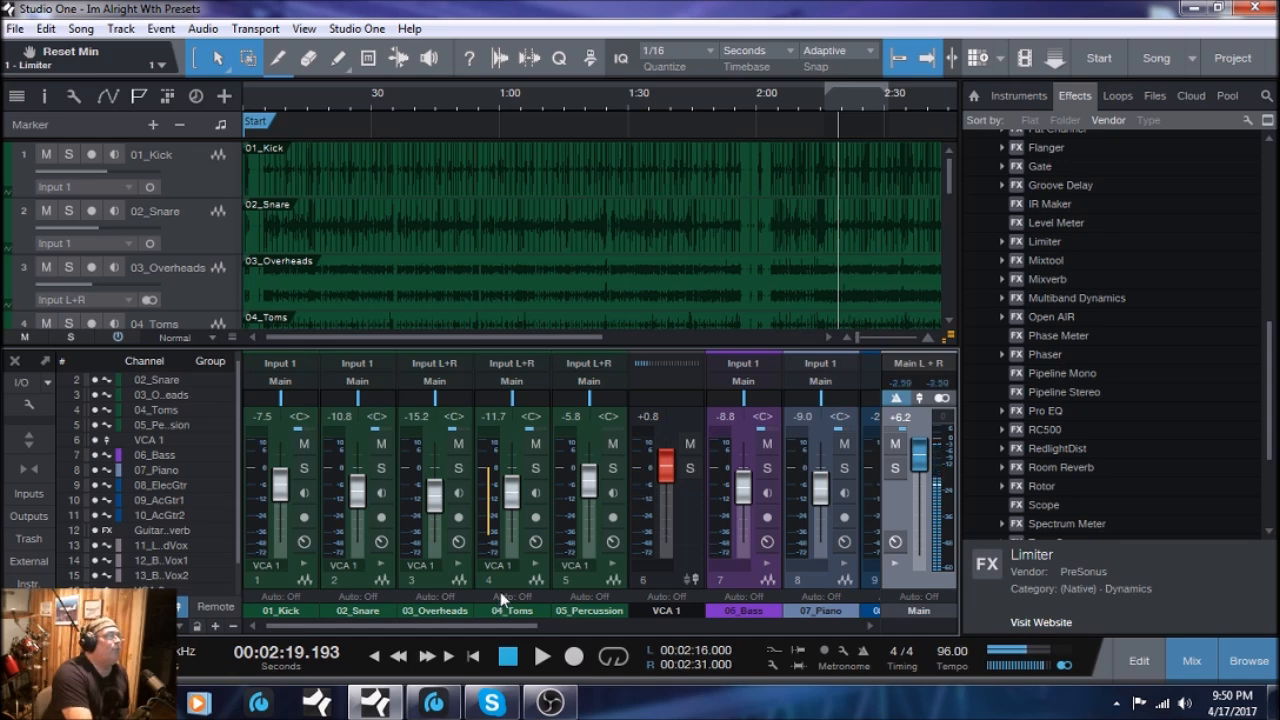